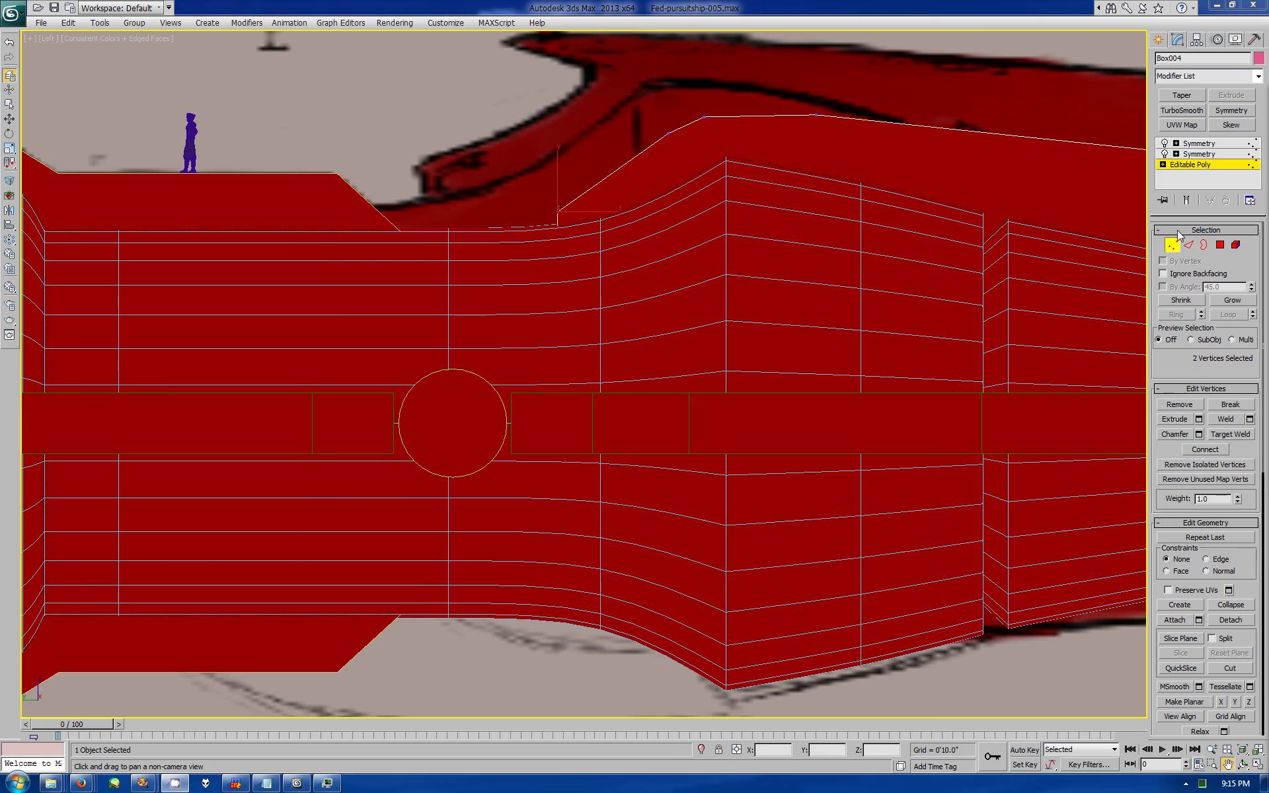
Step: Move the flap's top-edge vertex pairs up along Y to follow the side-view reference sketch
mouse_move(557, 144)
mouse_down()
mouse_move(596, 186)
mouse_move(713, 134)
mouse_up()
key(ctrl+z)
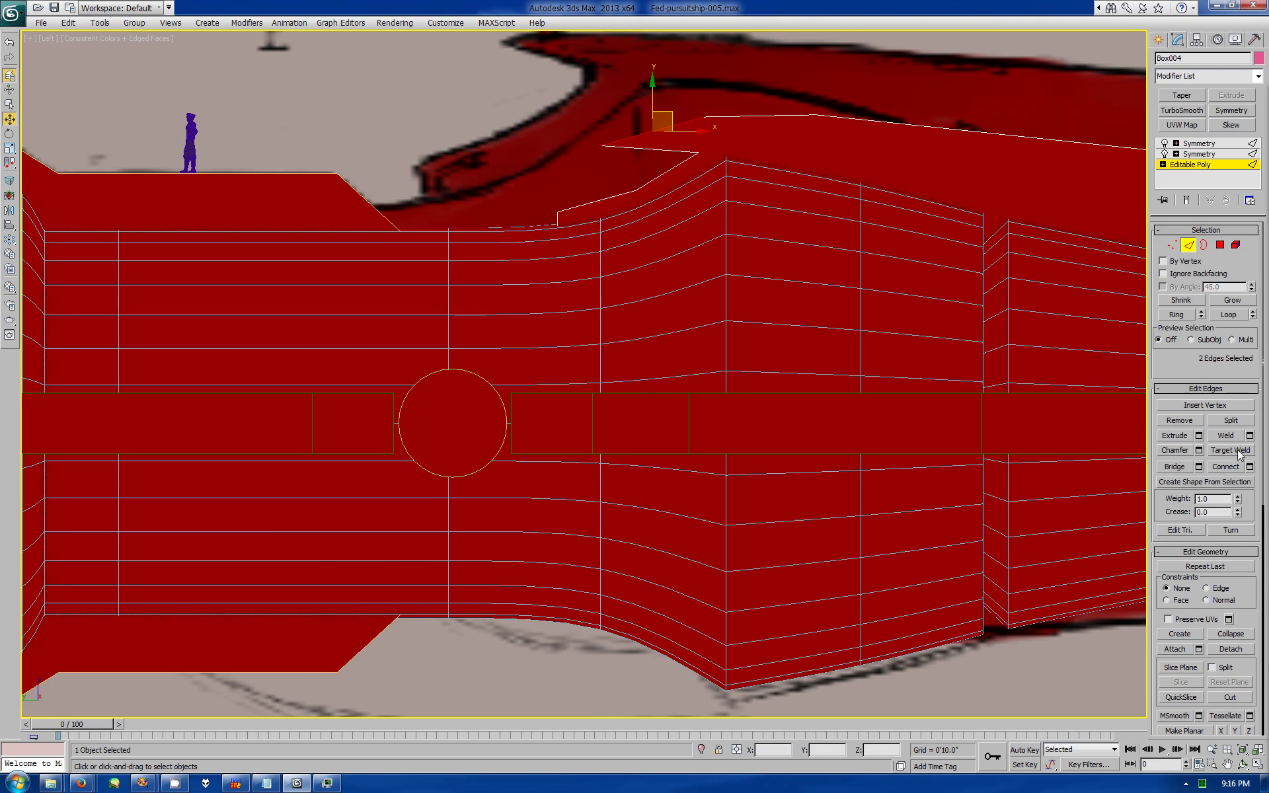
drag(598, 129, 646, 146)
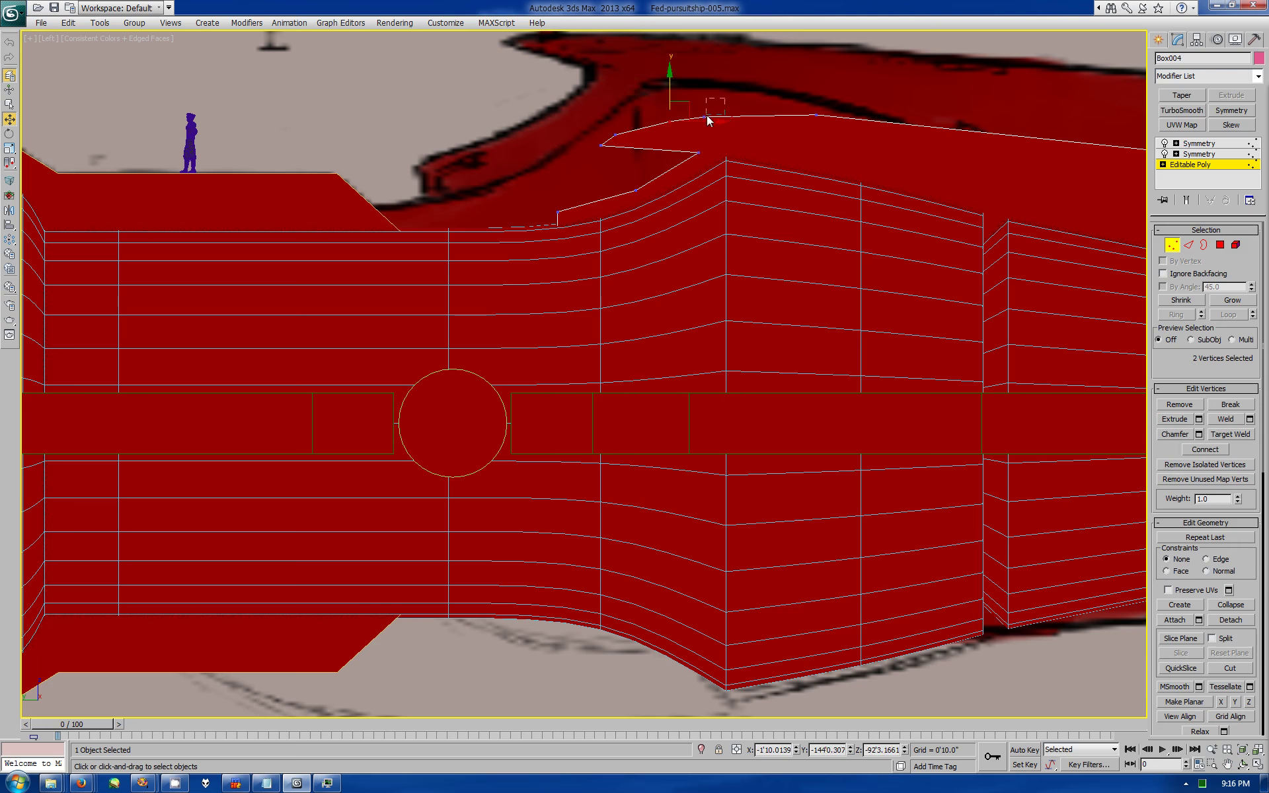
drag(682, 156, 716, 130)
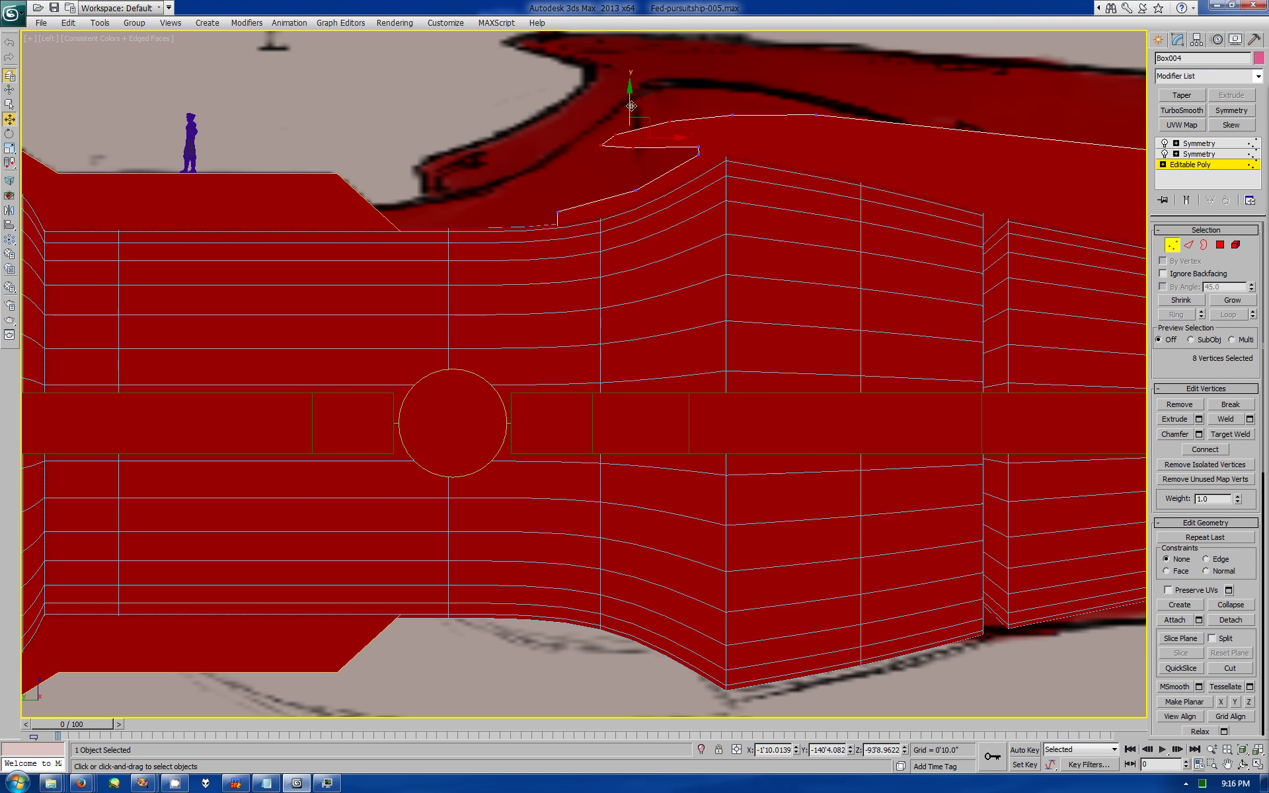
drag(725, 90, 724, 81)
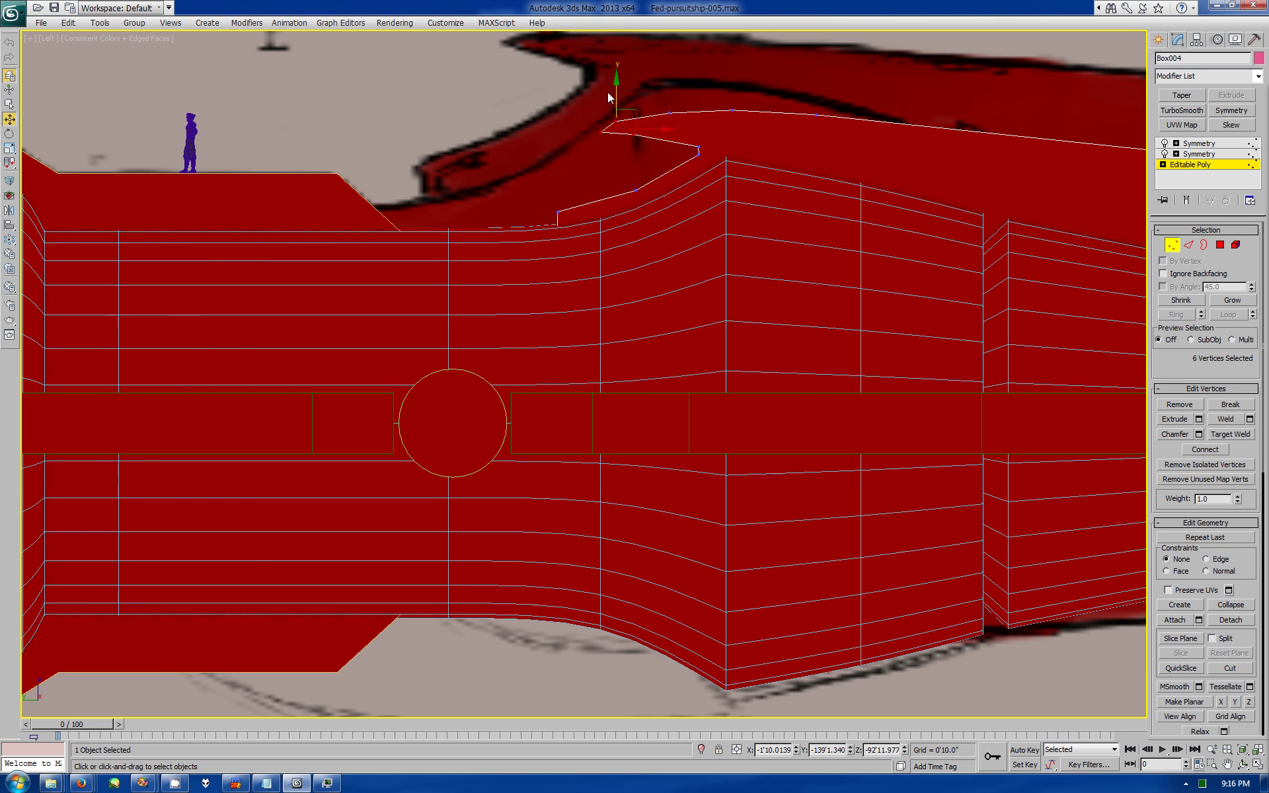
scroll(600, 105, down, 2)
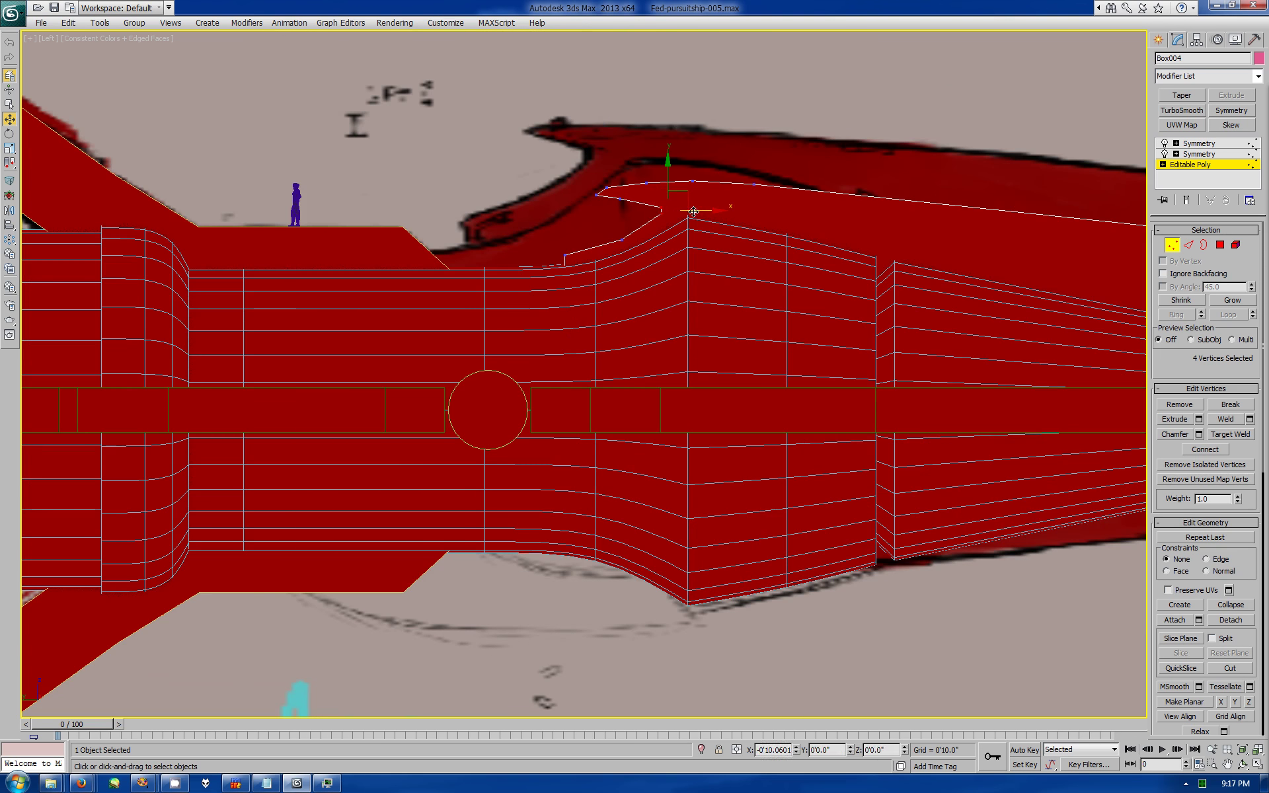
scroll(549, 232, down, 3)
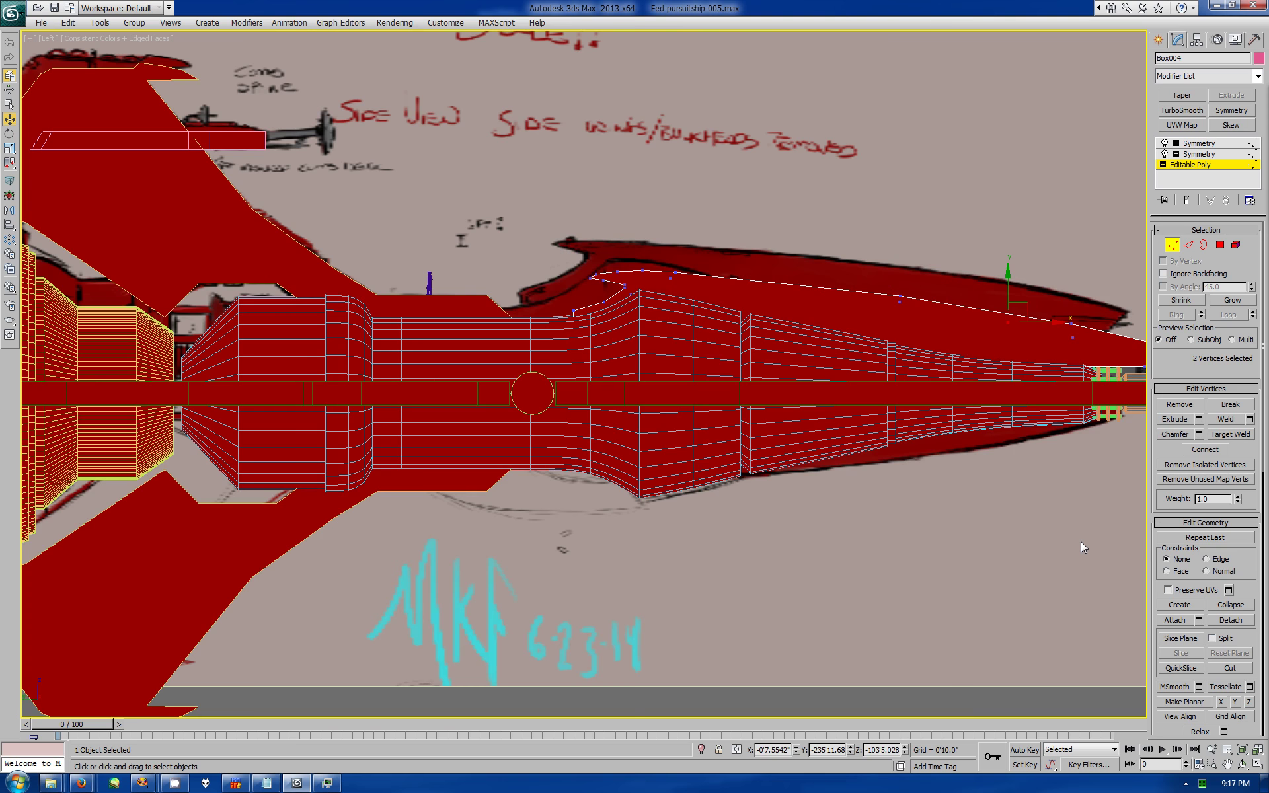
Step: In the Right view, connect 20 evenly spaced edges across the spar
key(r)
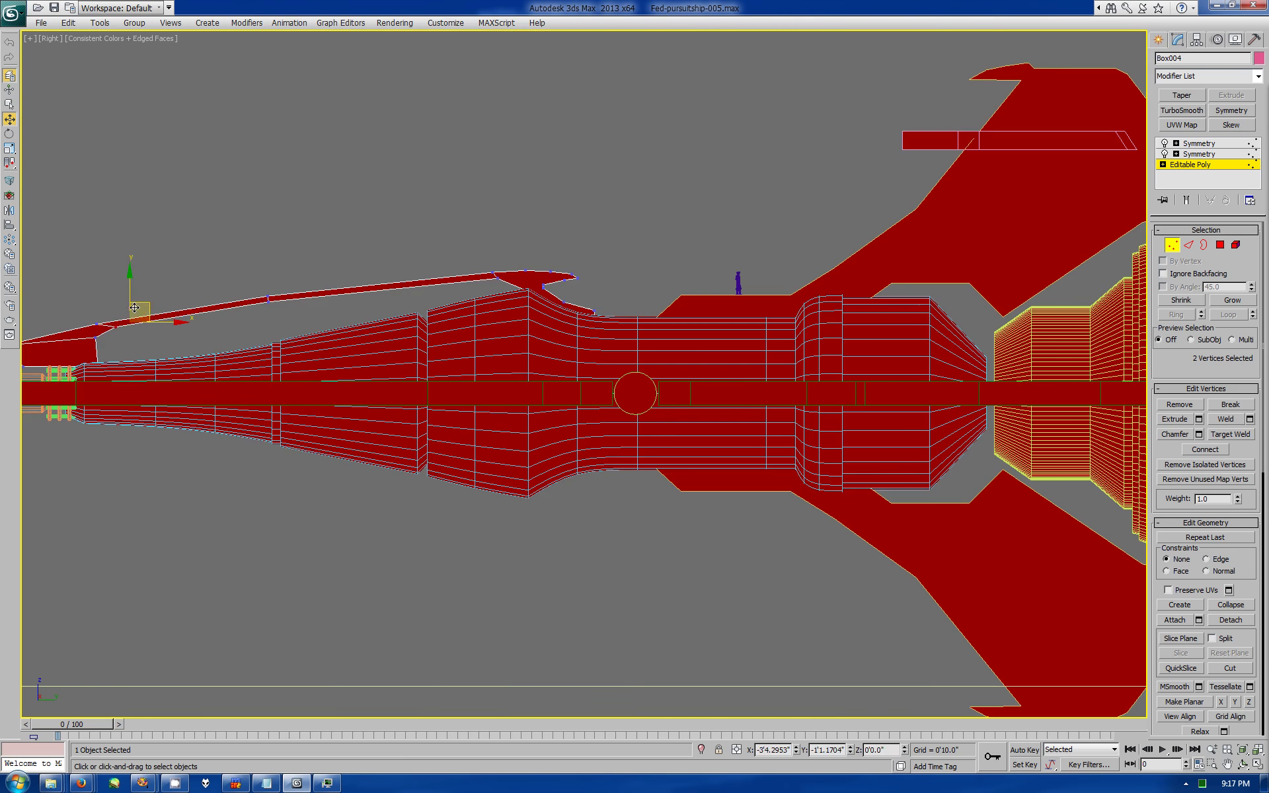
key(alt+w)
key(alt+w)
scroll(469, 370, up, 5)
click(1188, 245)
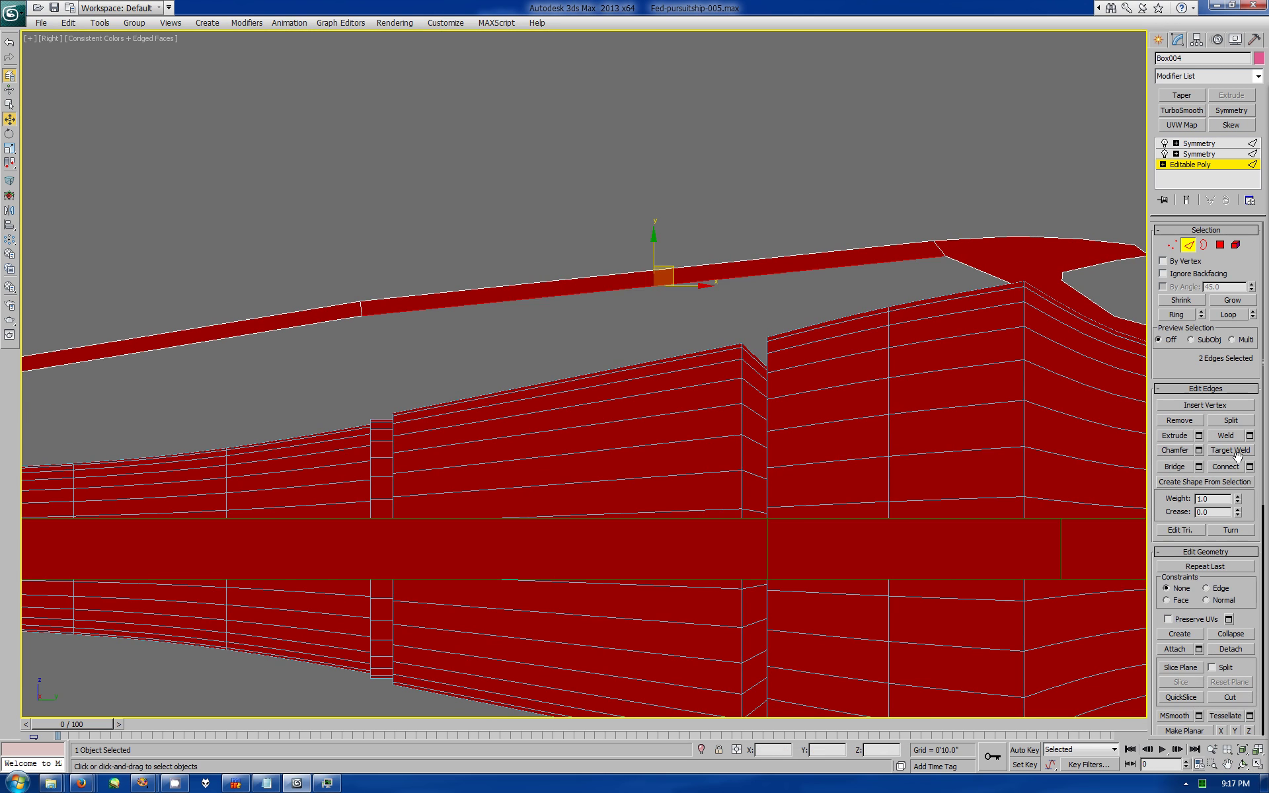
click(1248, 467)
key(Return)
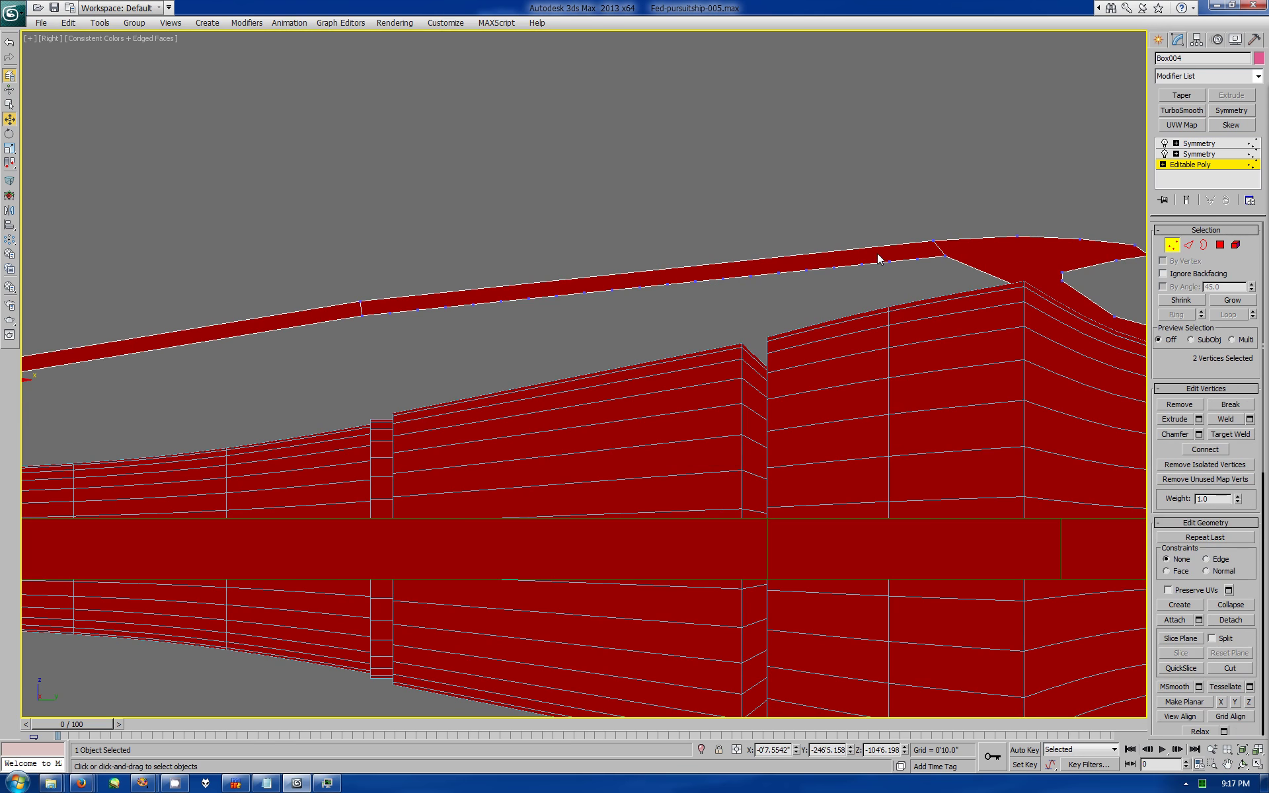
Step: Chamfer the new spar edges at 0'3.0131" in the Perspective view
key(alt+w)
key(ctrl+r)
click(980, 540)
key(alt+w)
drag(981, 540, 702, 453)
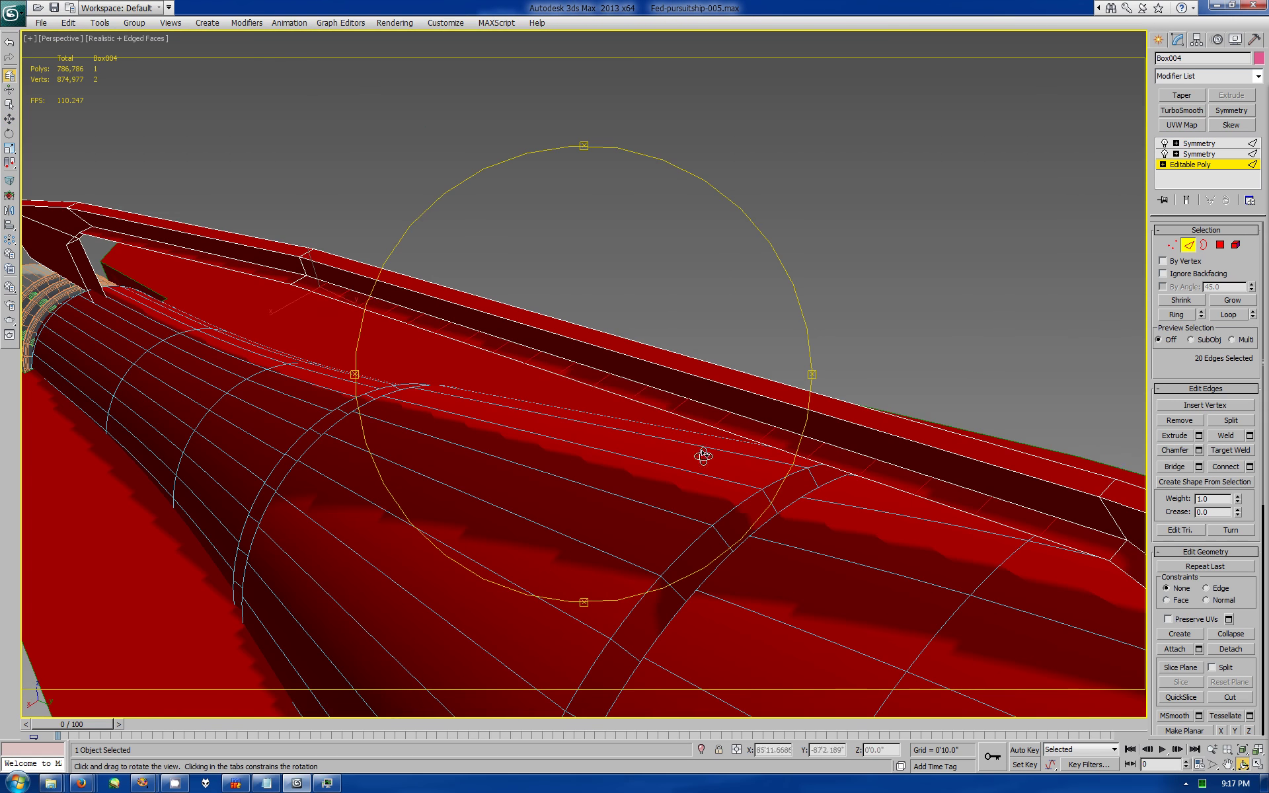
click(1198, 450)
drag(609, 383, 609, 423)
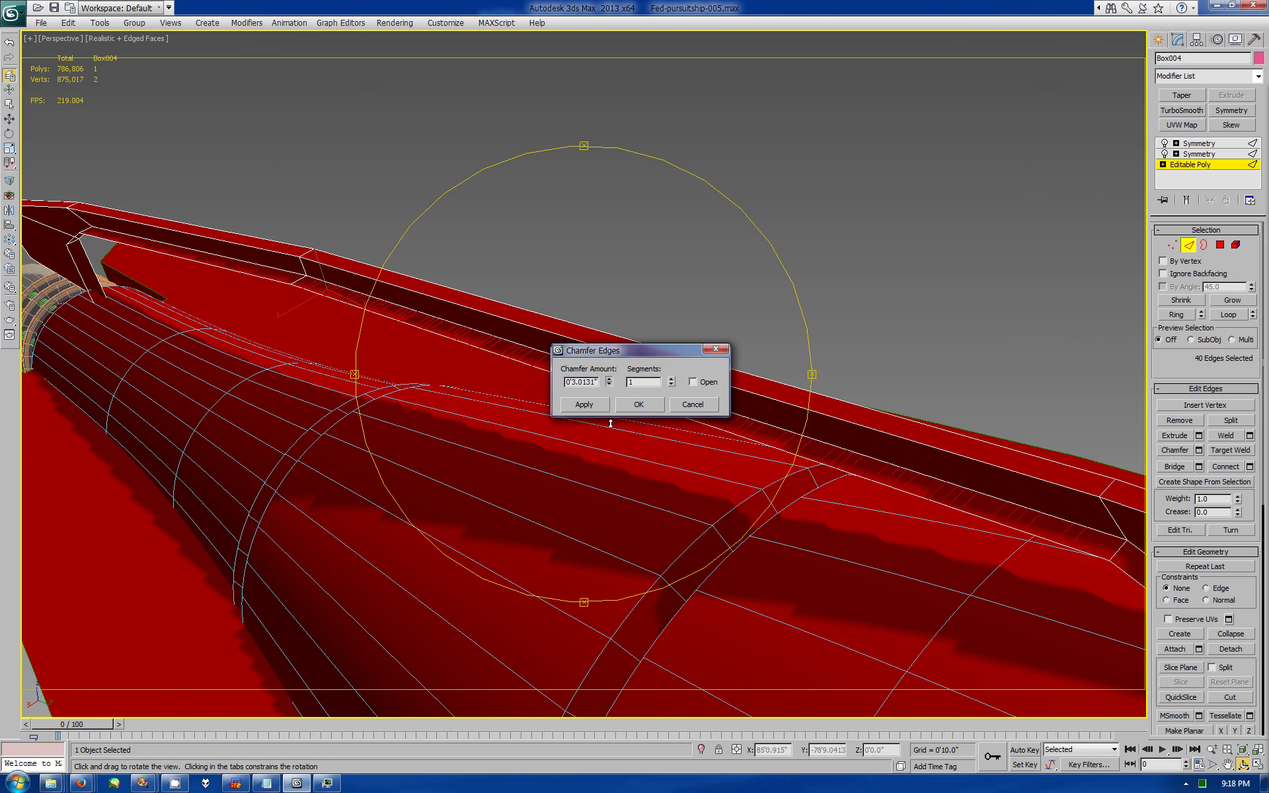
click(637, 405)
Step: Raise the strip polygons between the chamfers in Z to form the grooved teeth
key(4)
key(w)
mouse_move(1070, 532)
mouse_down()
mouse_move(515, 369)
mouse_move(454, 330)
mouse_up()
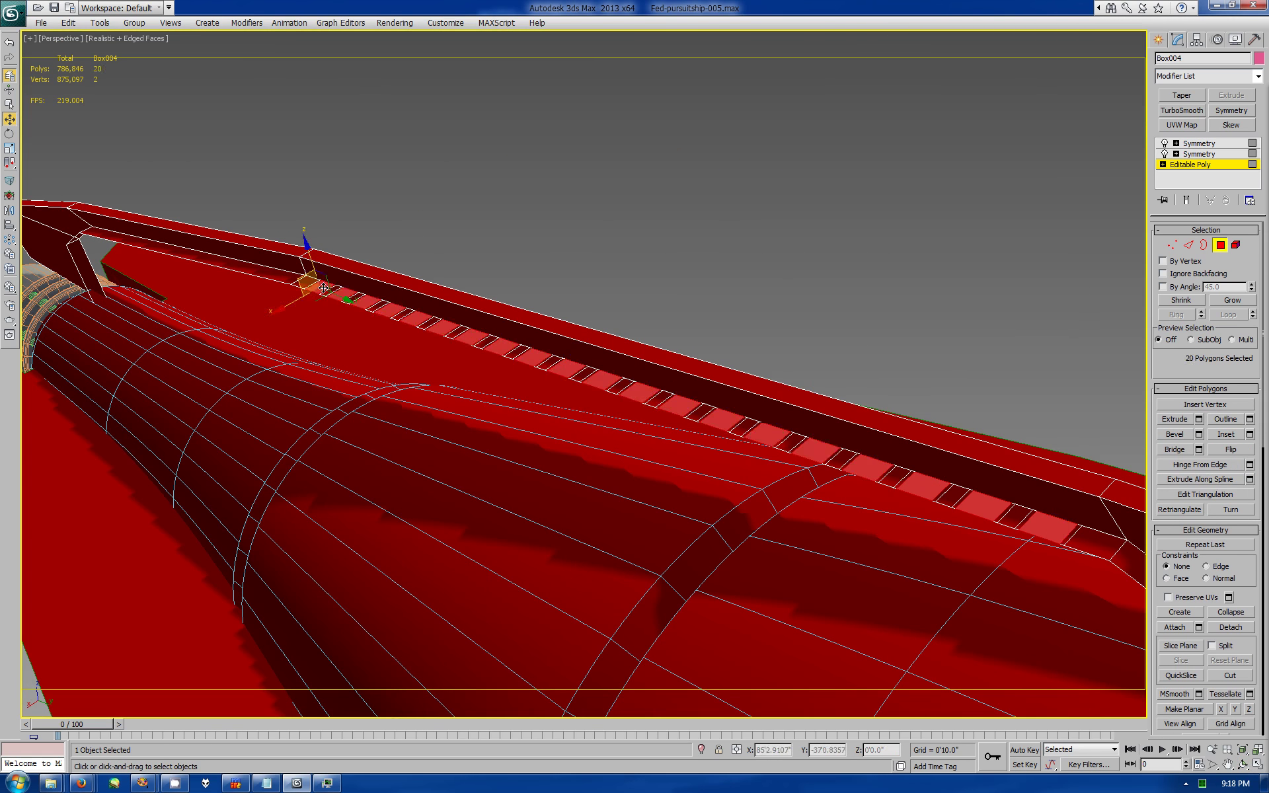
drag(323, 287, 308, 246)
click(1148, 48)
mouse_move(568, 349)
alt+middle_down()
mouse_move(614, 374)
mouse_move(595, 317)
alt+middle_up()
click(1176, 40)
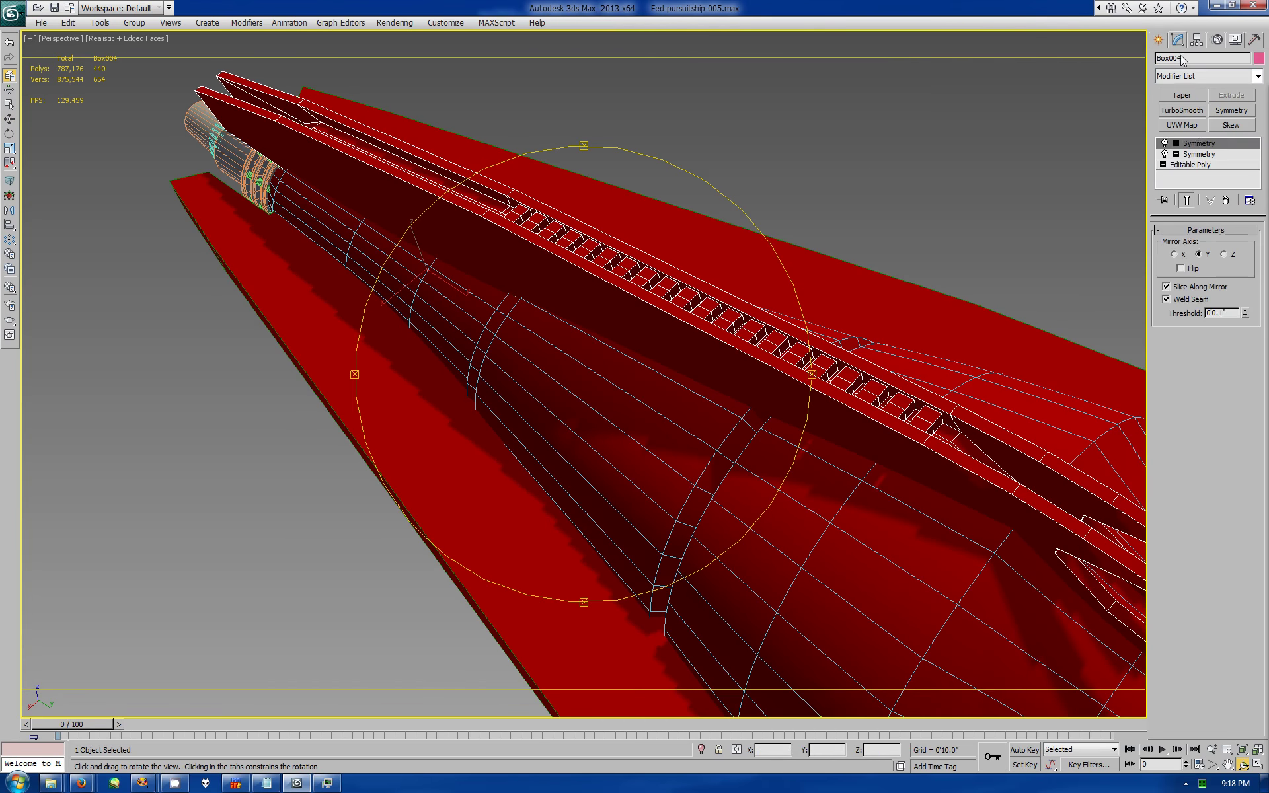
key(2)
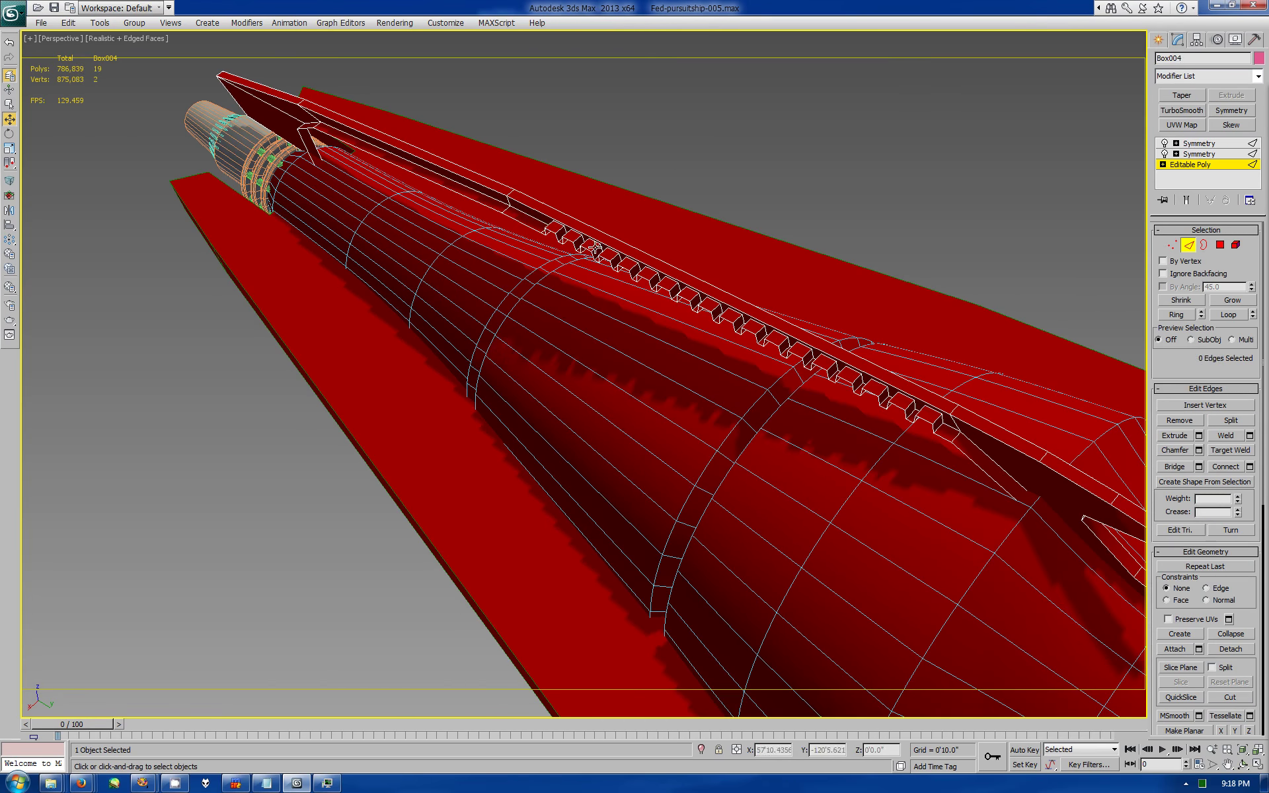
Step: Remove the stray edge by the first tooth and chamfer the end edges by 23.5651" with 1 segment
click(543, 229)
key(ctrl+BackSpace)
key(ctrl+shift+c)
click(562, 414)
drag(608, 381, 609, 416)
click(631, 409)
click(916, 408)
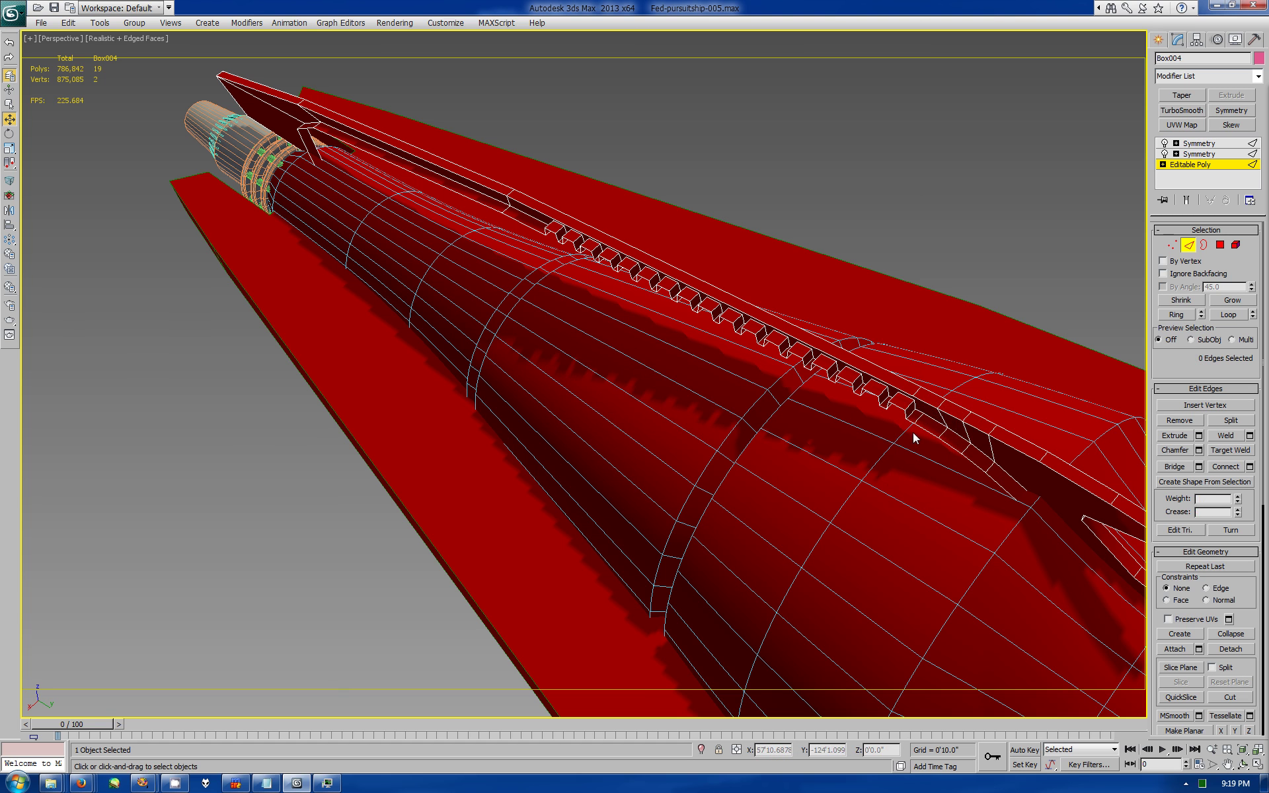
key(alt+w)
right_click(297, 542)
key(alt+w)
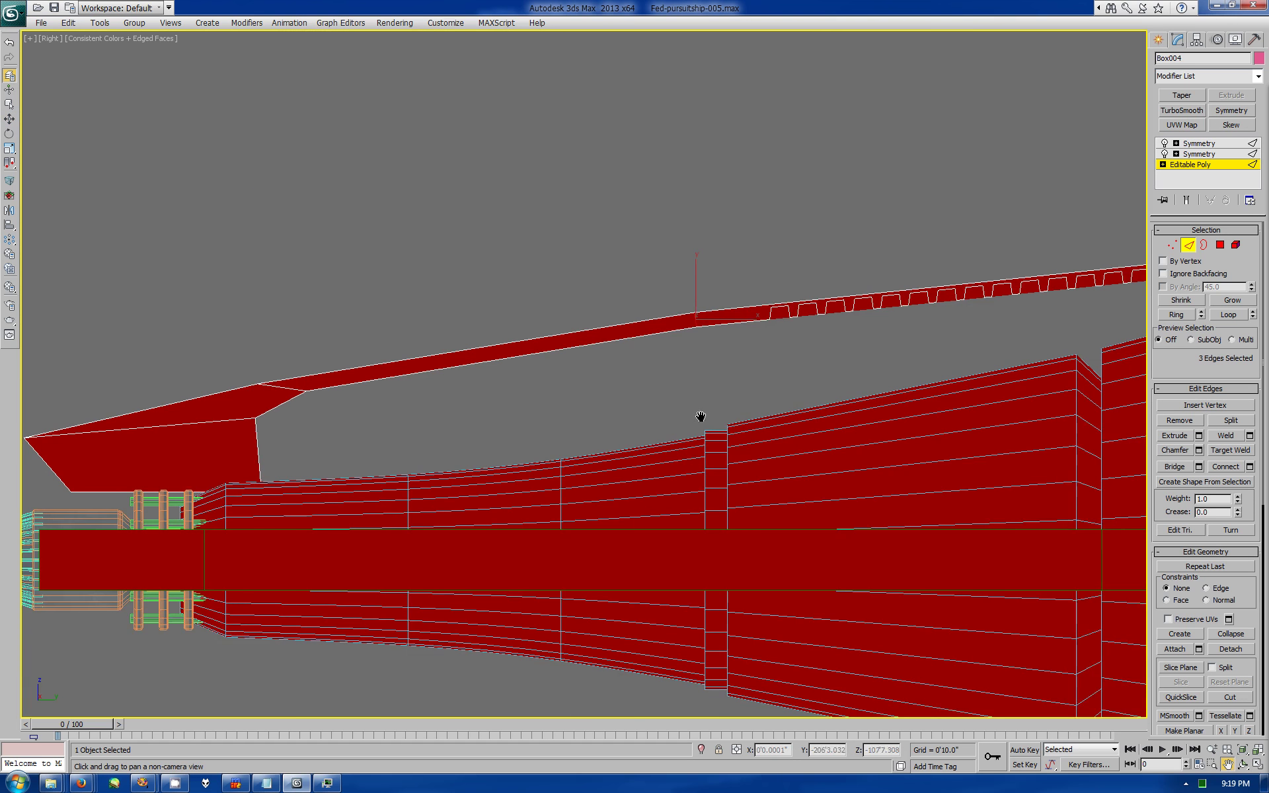
Step: In the Right view, chamfer the selected forward flap edges
click(1197, 450)
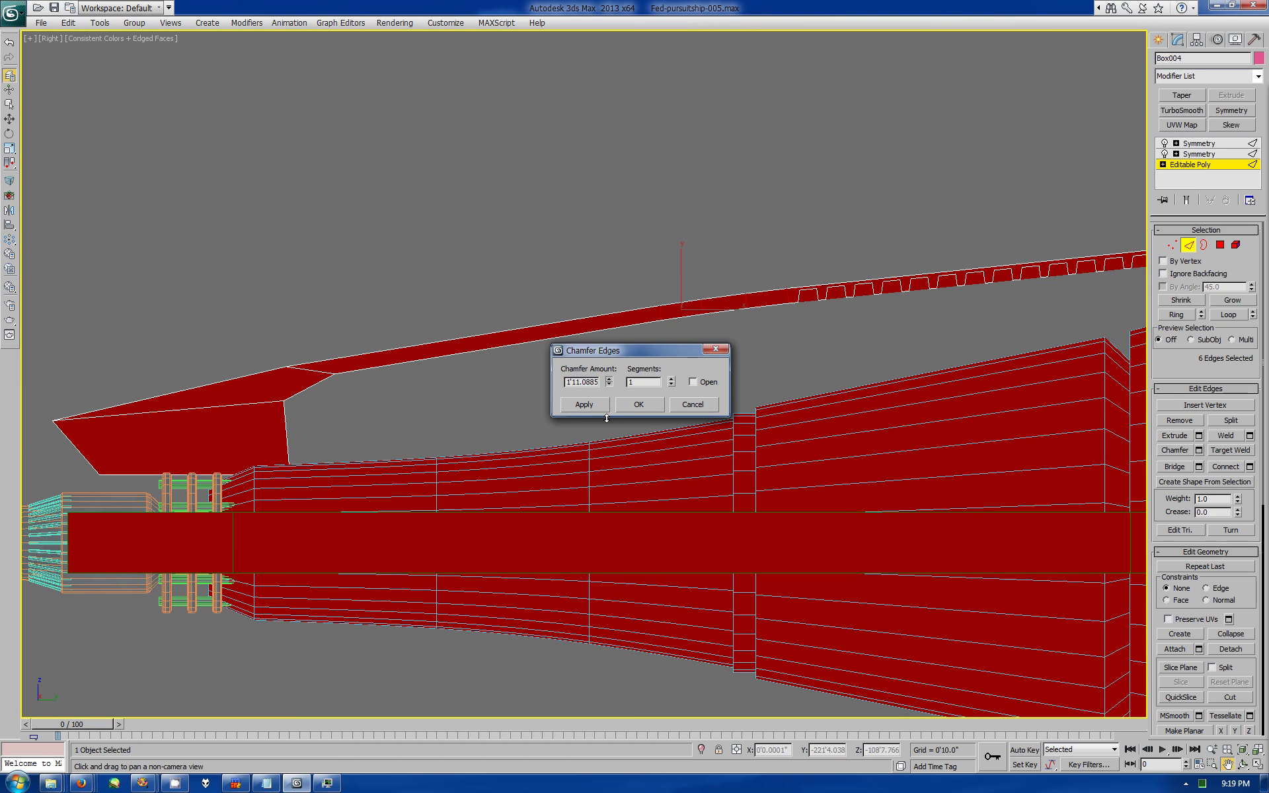
click(639, 404)
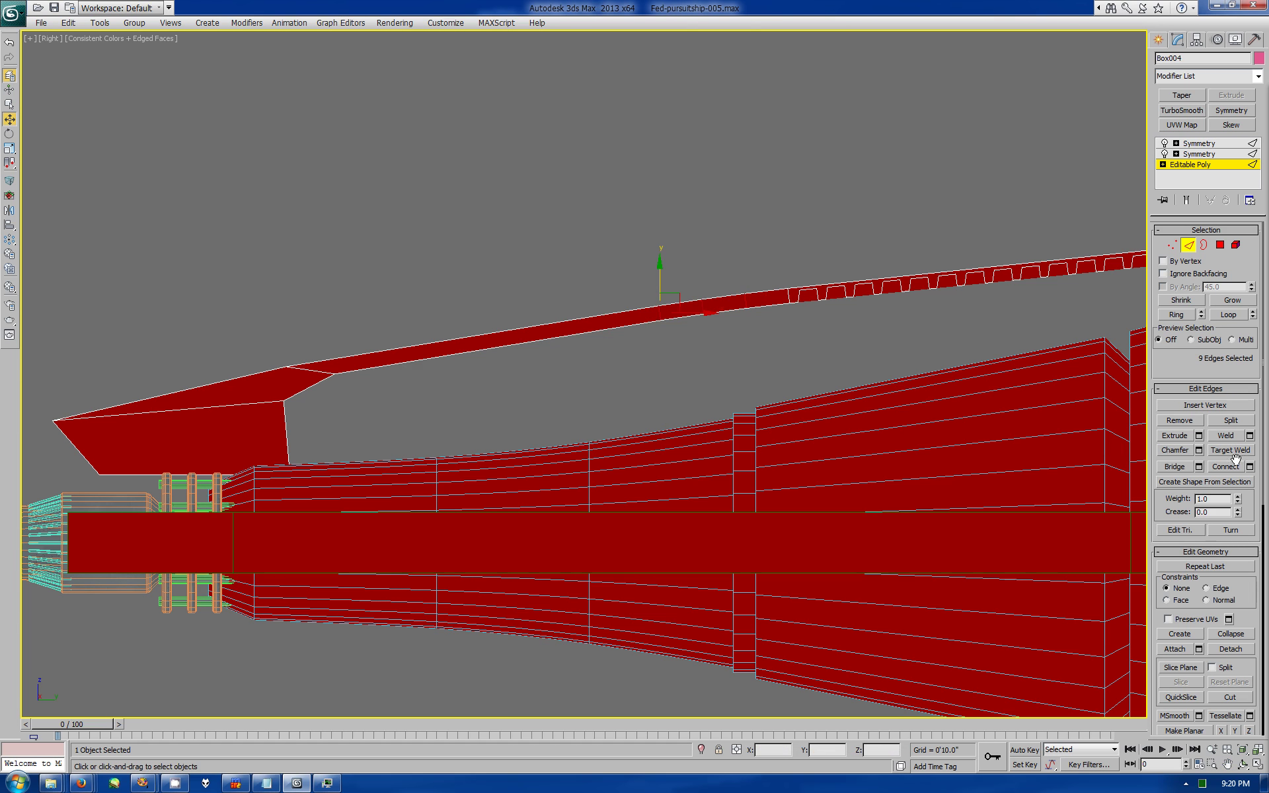
click(1198, 450)
key(Return)
click(301, 372)
Step: Increase the spar edge chamfer to 6 segments in the Perspective view
key(alt+w)
click(726, 410)
key(alt+w)
click(1242, 765)
drag(518, 376, 661, 396)
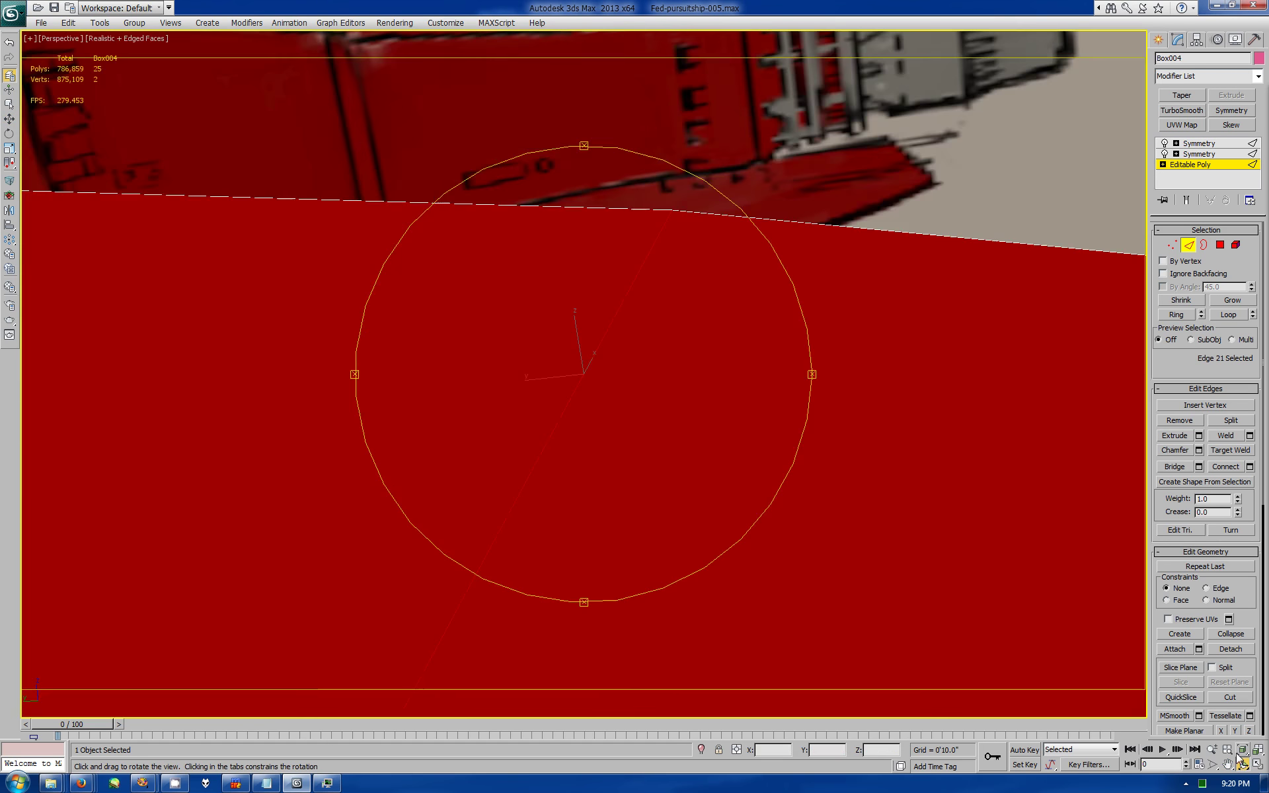
drag(940, 581, 892, 588)
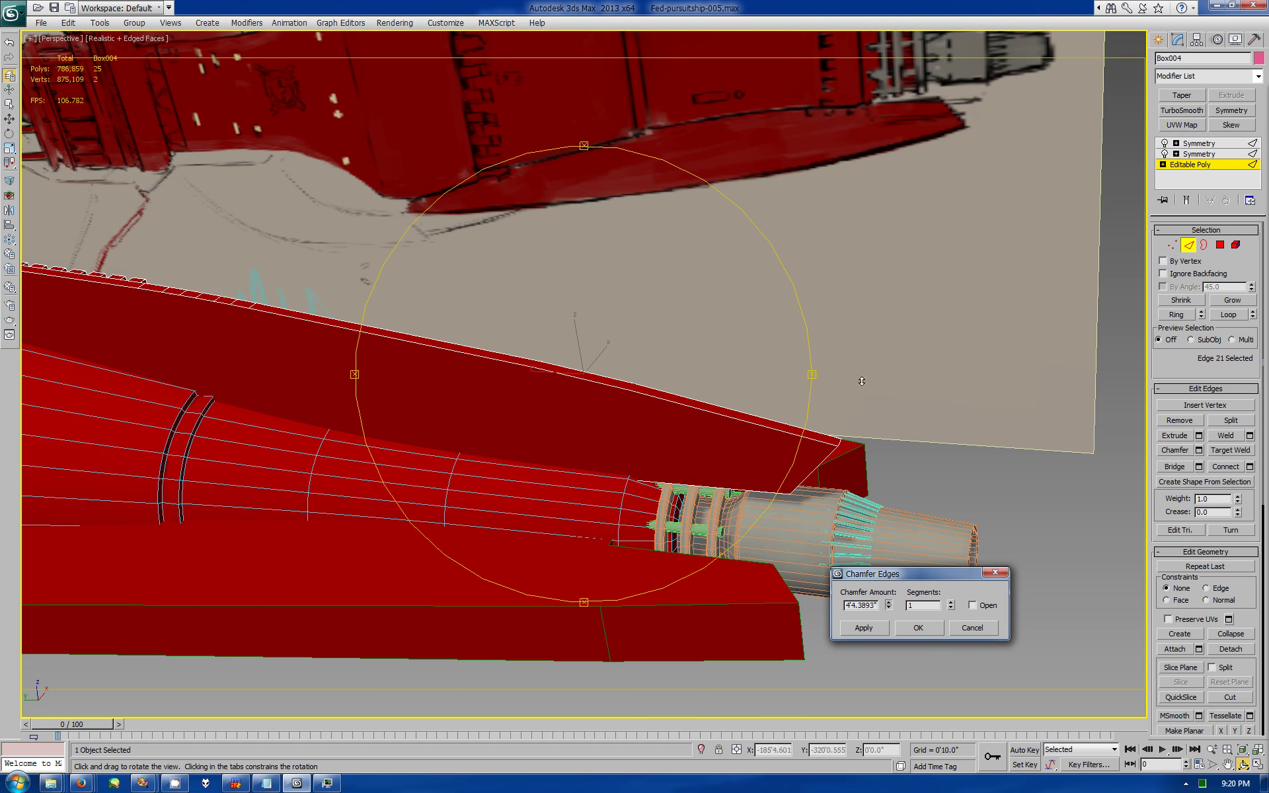
click(918, 628)
mouse_move(661, 463)
mouse_down()
mouse_move(496, 487)
mouse_move(535, 520)
mouse_up()
drag(658, 415, 693, 396)
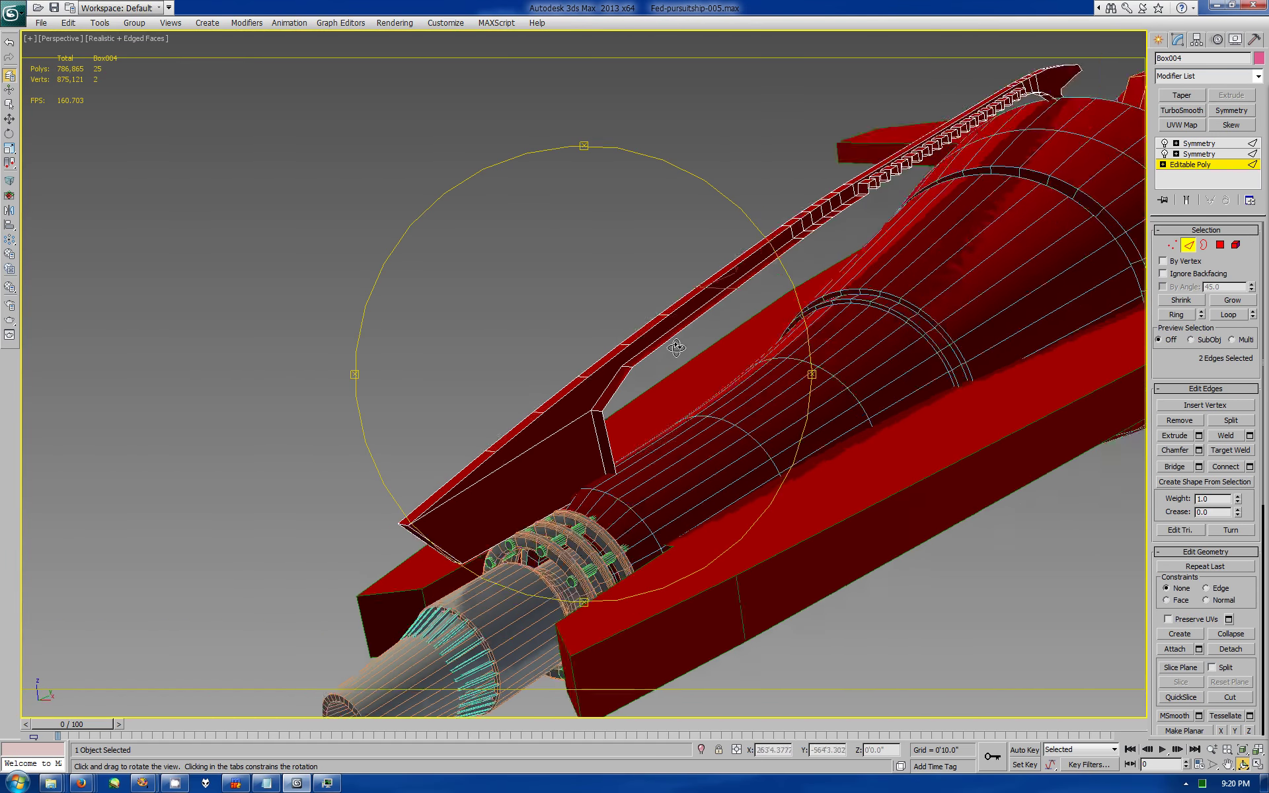
Step: Connect a new edge splitting the spar's top face and chamfer it
key(w)
click(1249, 466)
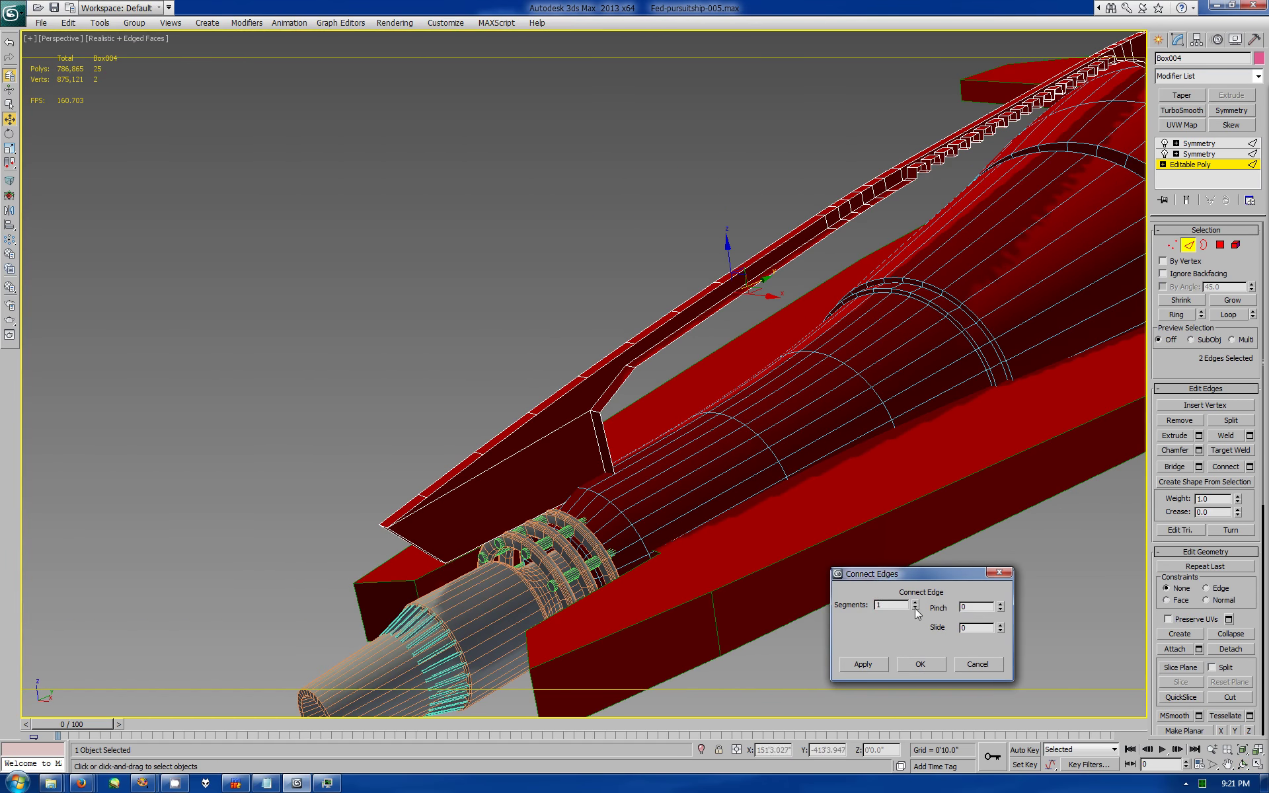
key(Return)
key(ctrl+shift+c)
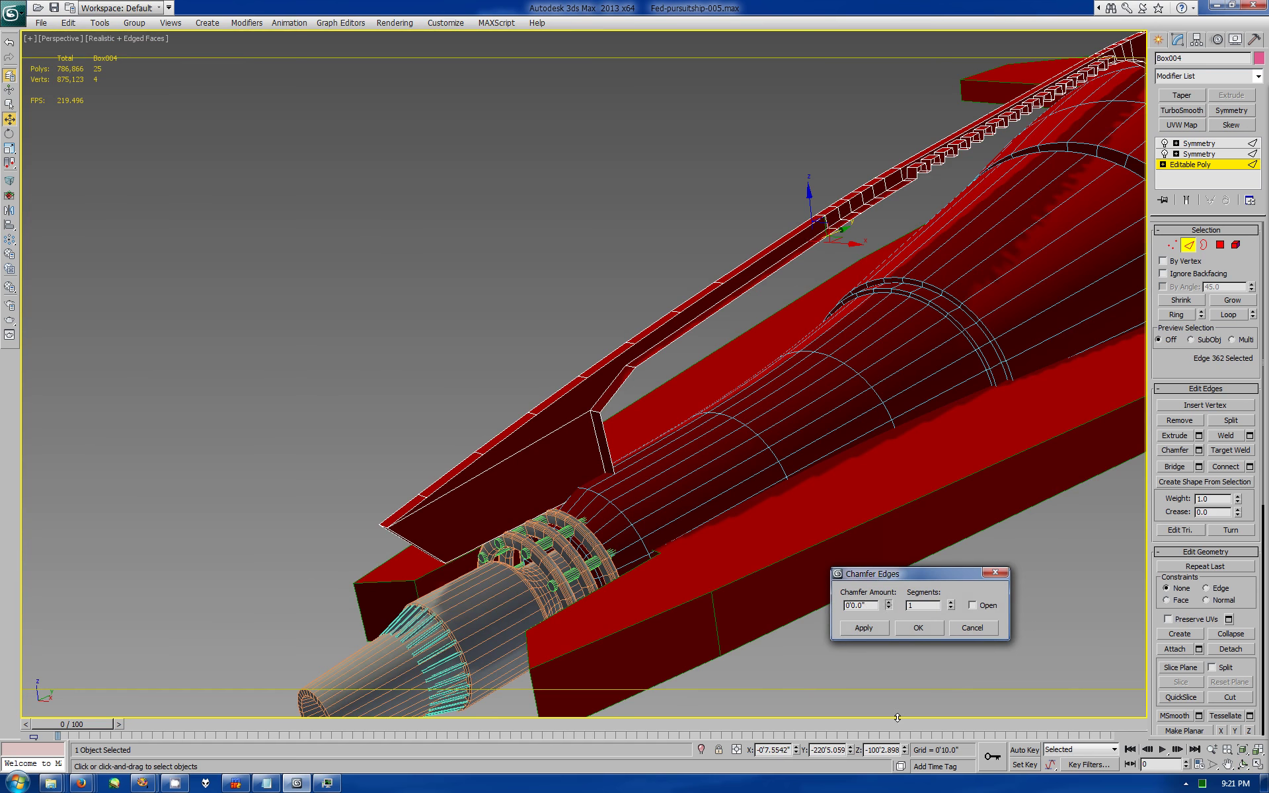
click(918, 627)
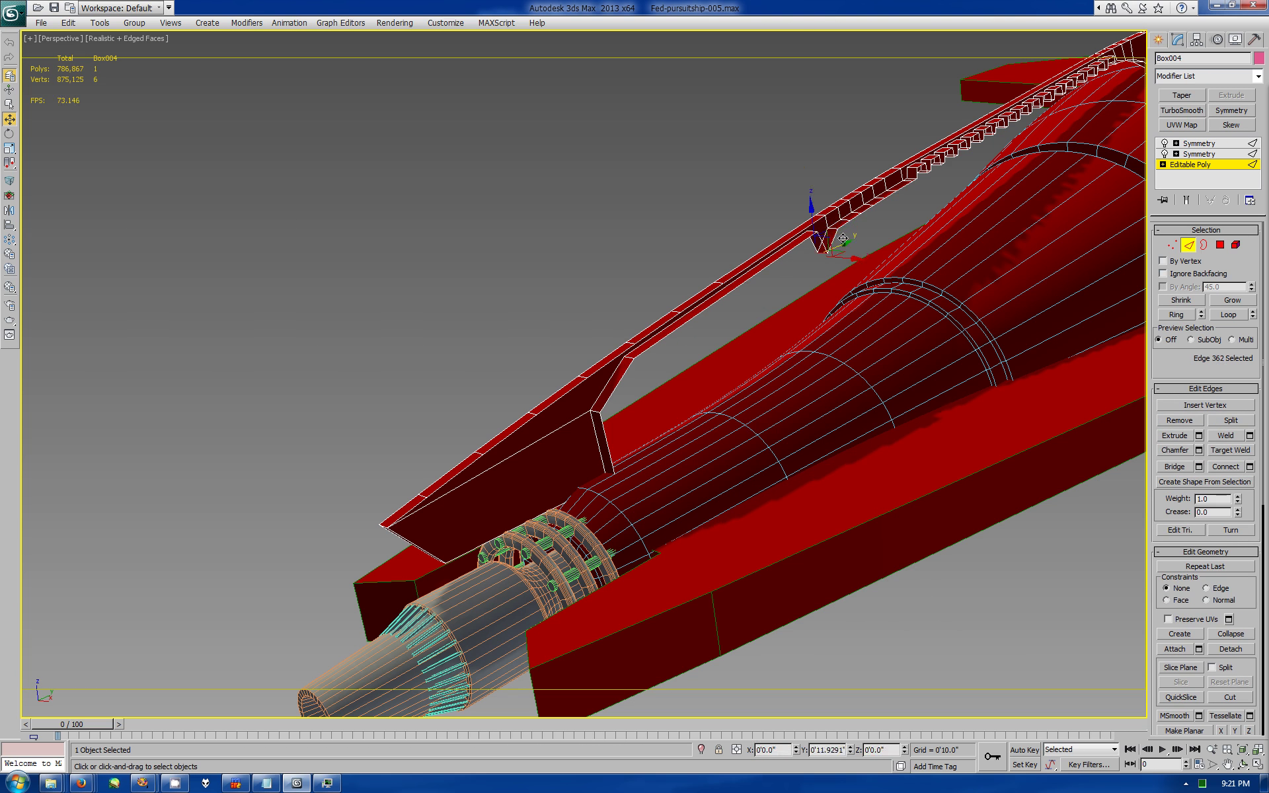
alt+middle_drag(826, 198, 665, 426)
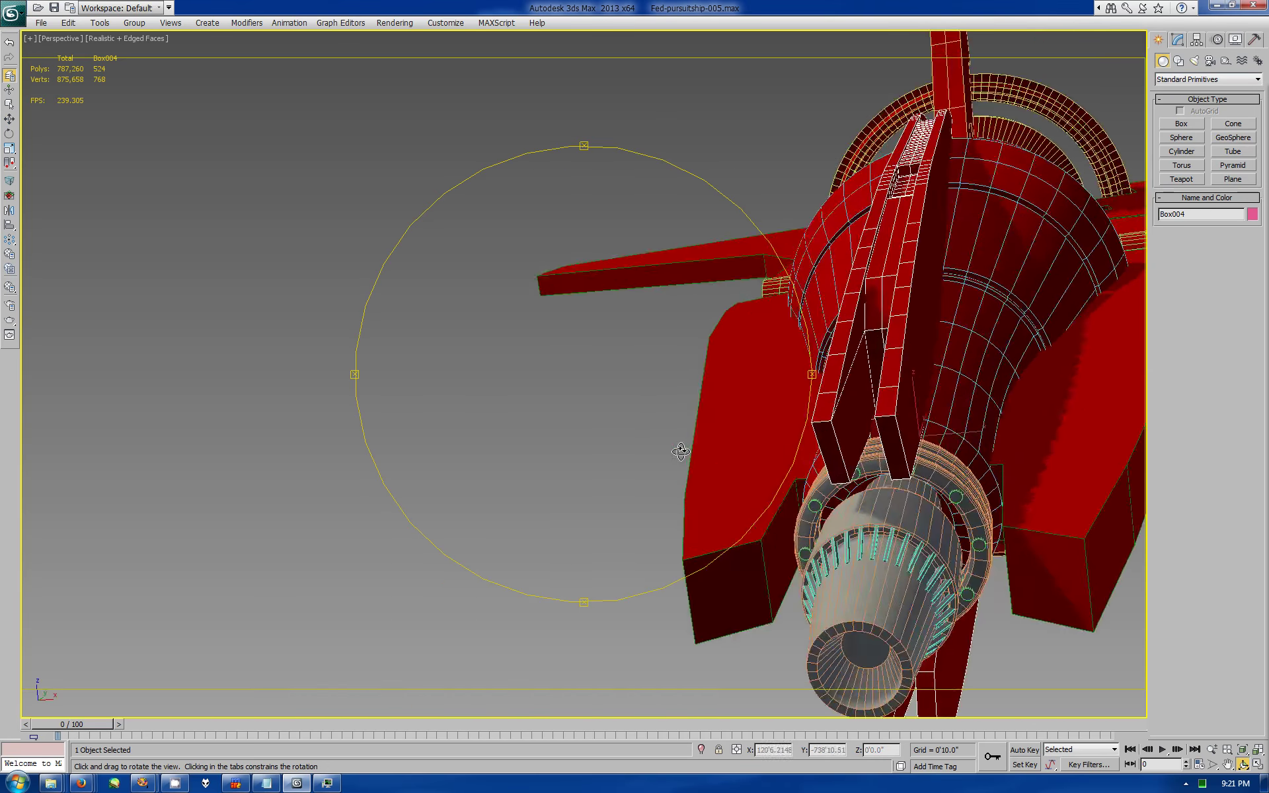
Step: Add a connecting edge across the upper flap in the Right view
key(alt+w)
click(338, 565)
key(ctrl+p)
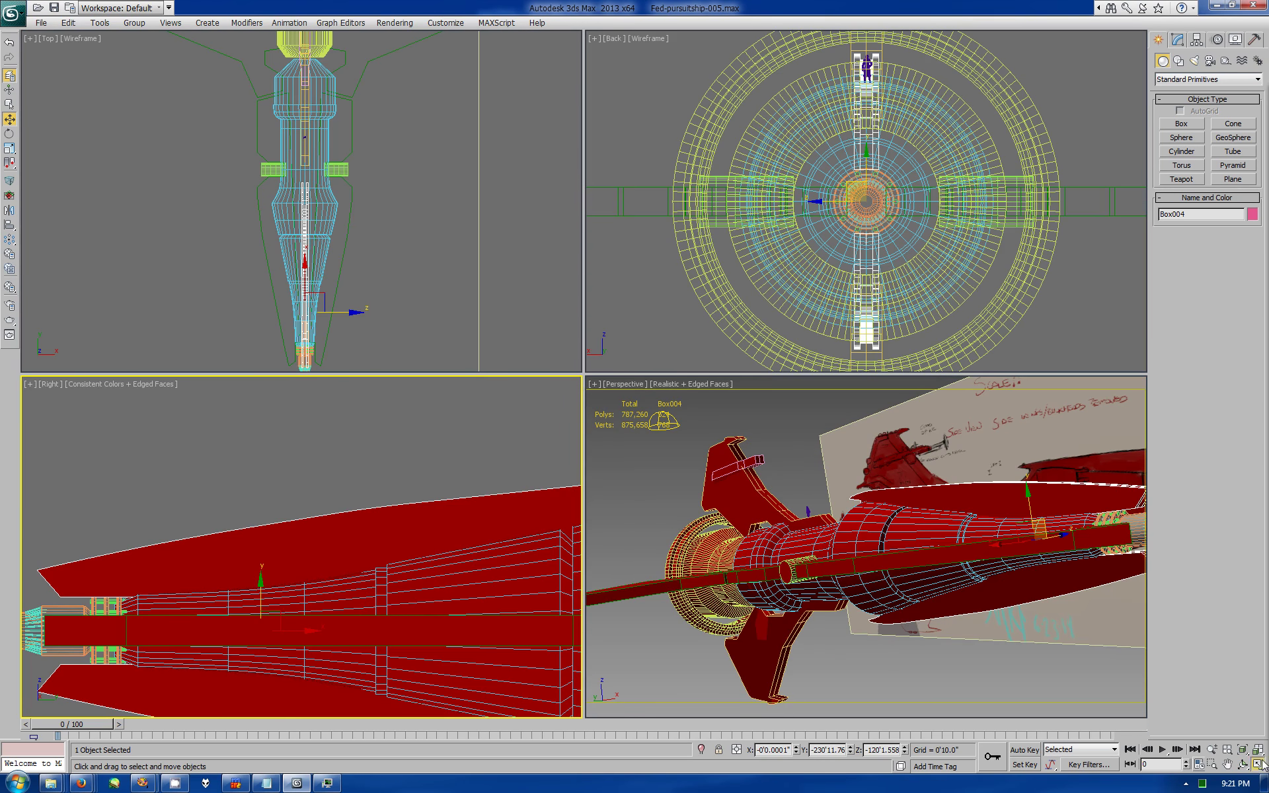
key(alt+w)
drag(1066, 183, 1078, 179)
click(1177, 39)
key(w)
click(1237, 466)
key(Return)
Step: Slide two rear flap vertices left so the flap's rear edge steps
click(1254, 765)
click(1242, 765)
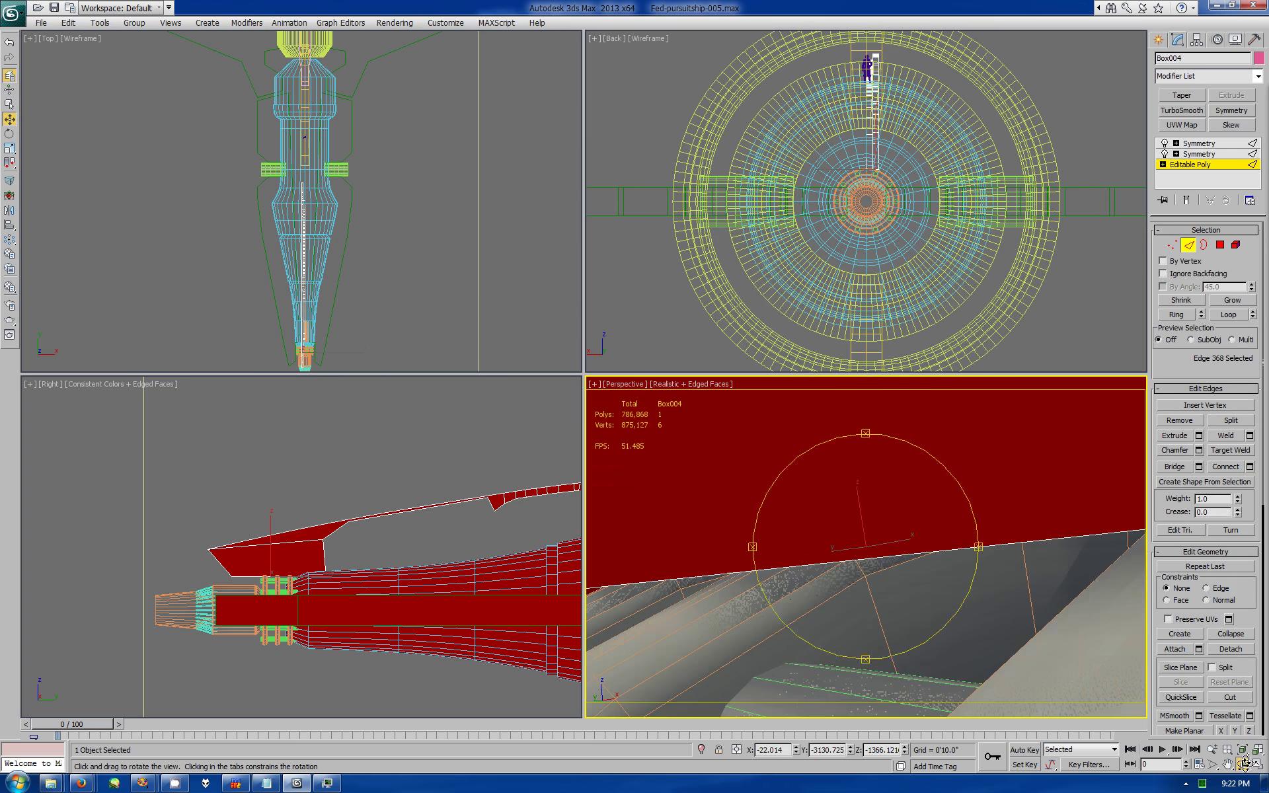
drag(859, 529, 1200, 452)
key(4)
key(w)
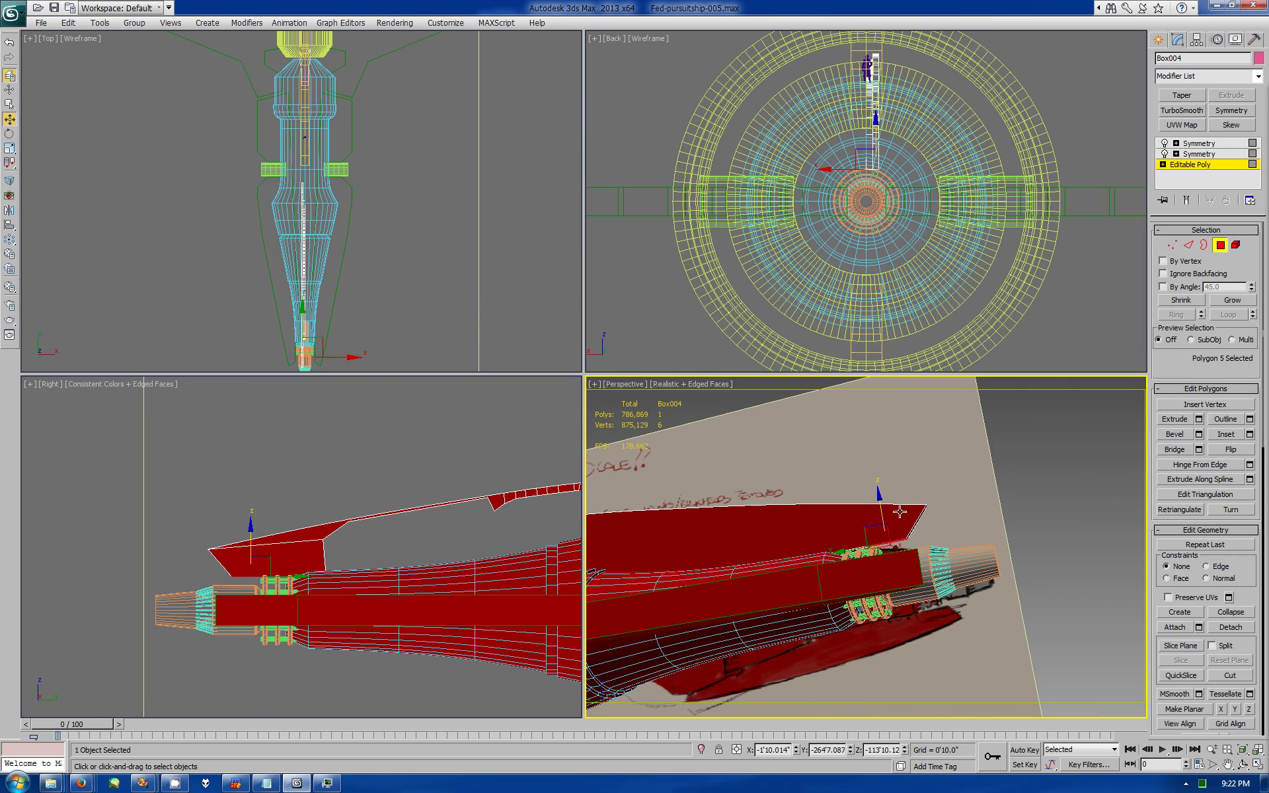
right_click(317, 613)
key(alt+w)
key(1)
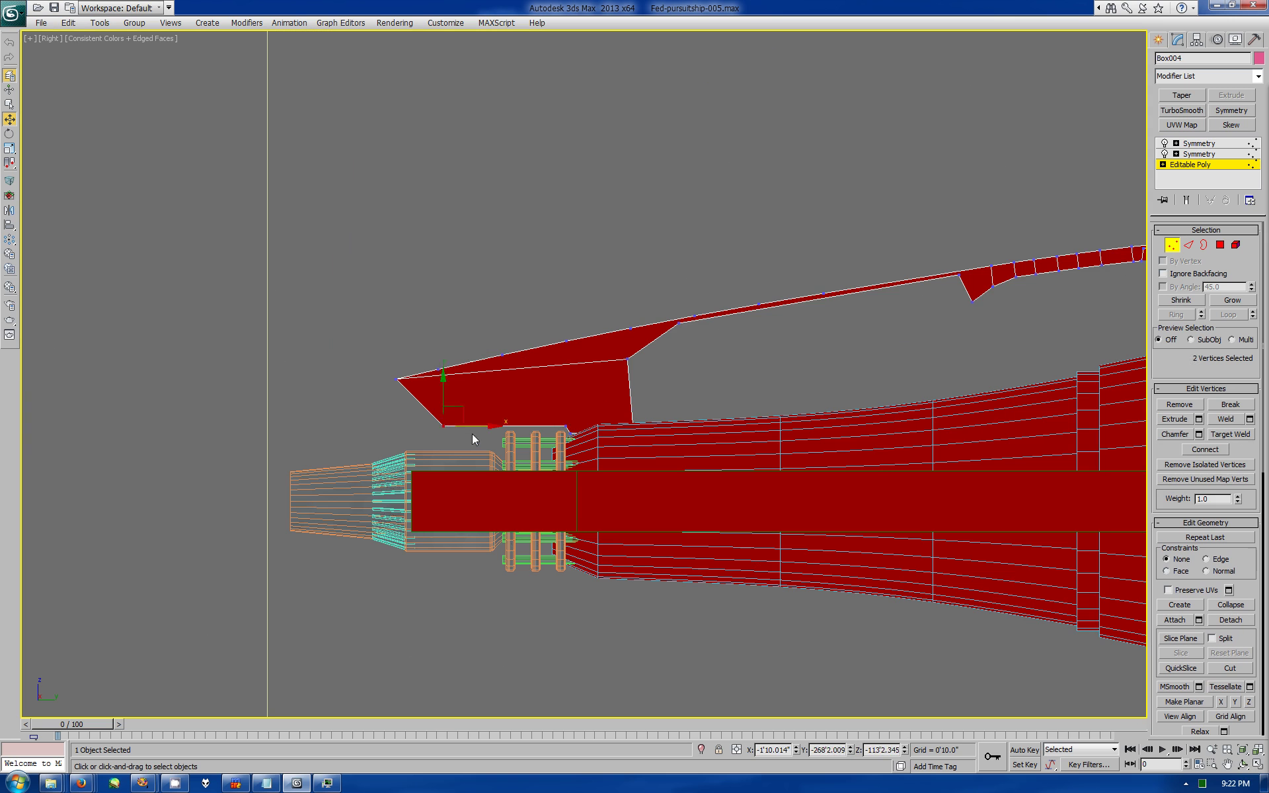
drag(658, 359, 631, 361)
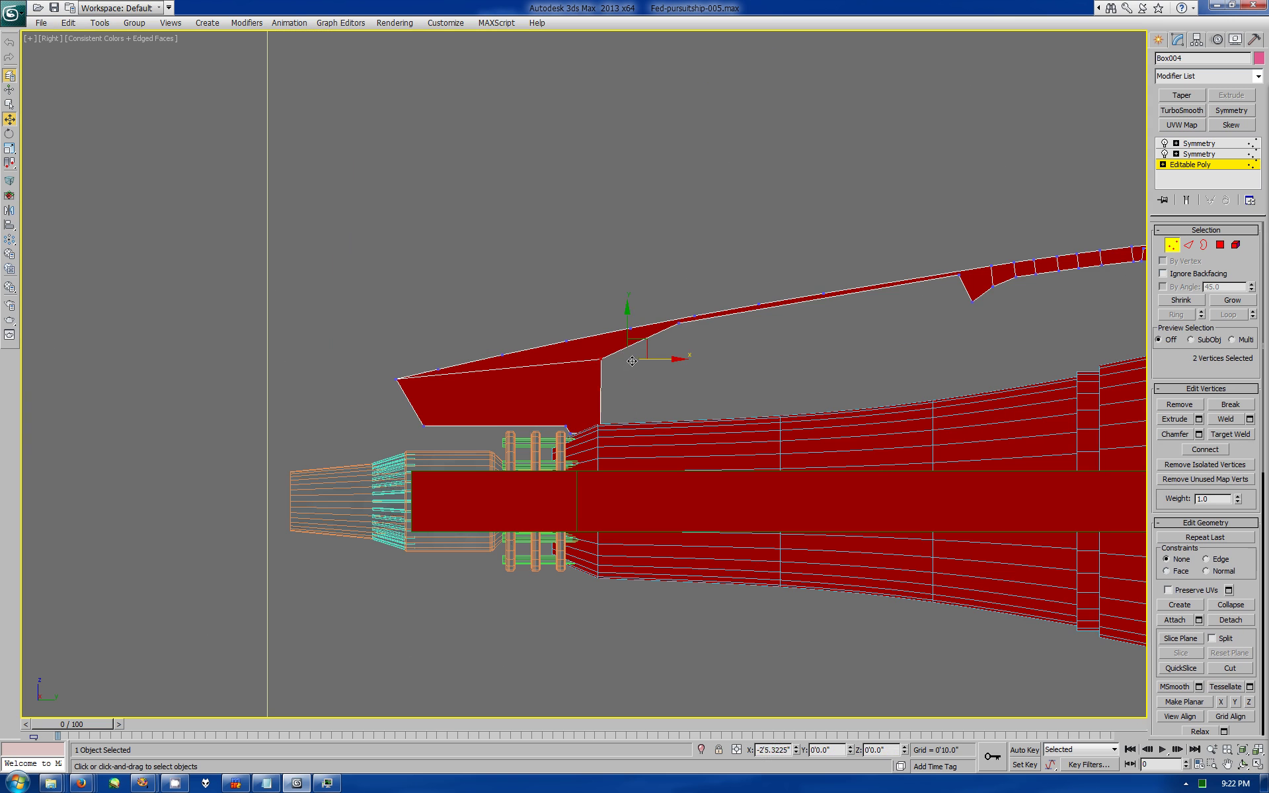
Step: Connect the two rear edges and pull the new vertices right into a rectangular tab
key(2)
key(ctrl+shift+e)
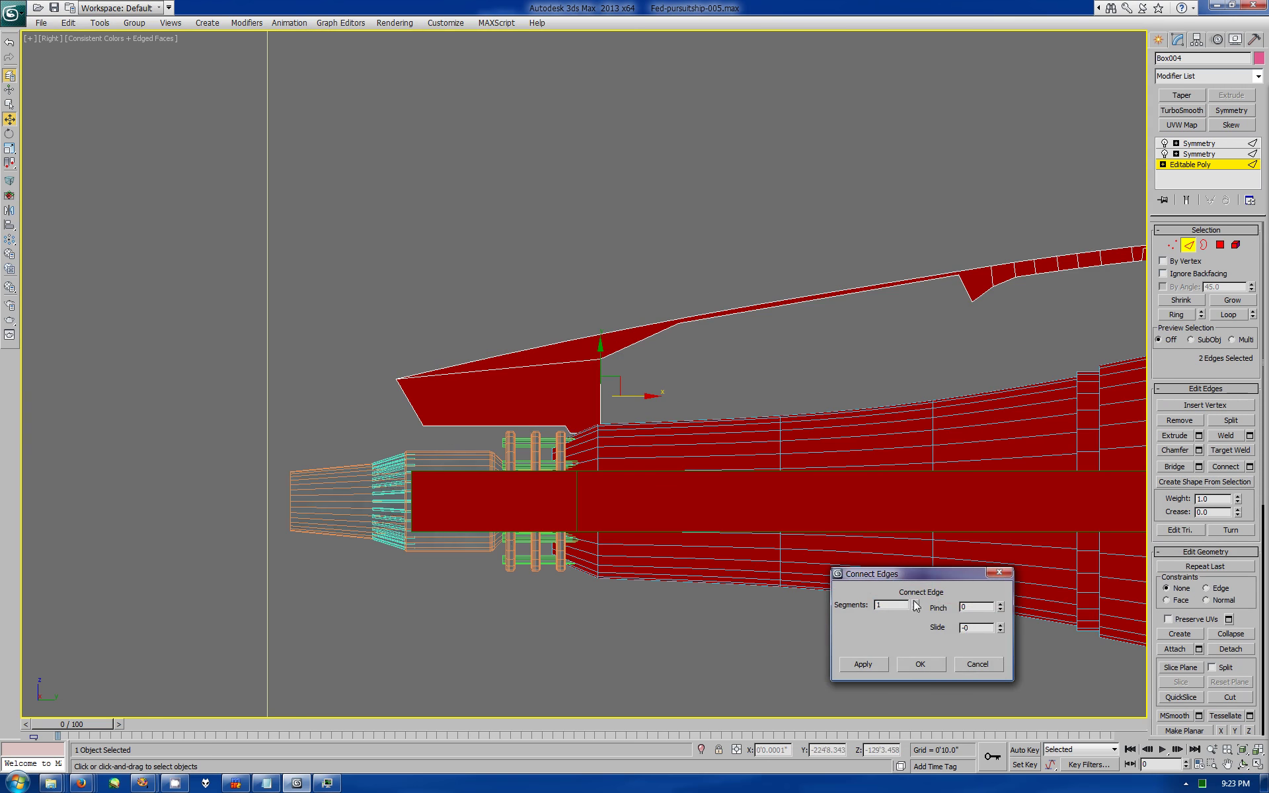
key(Return)
key(1)
scroll(635, 363, up, 3)
drag(653, 429, 811, 423)
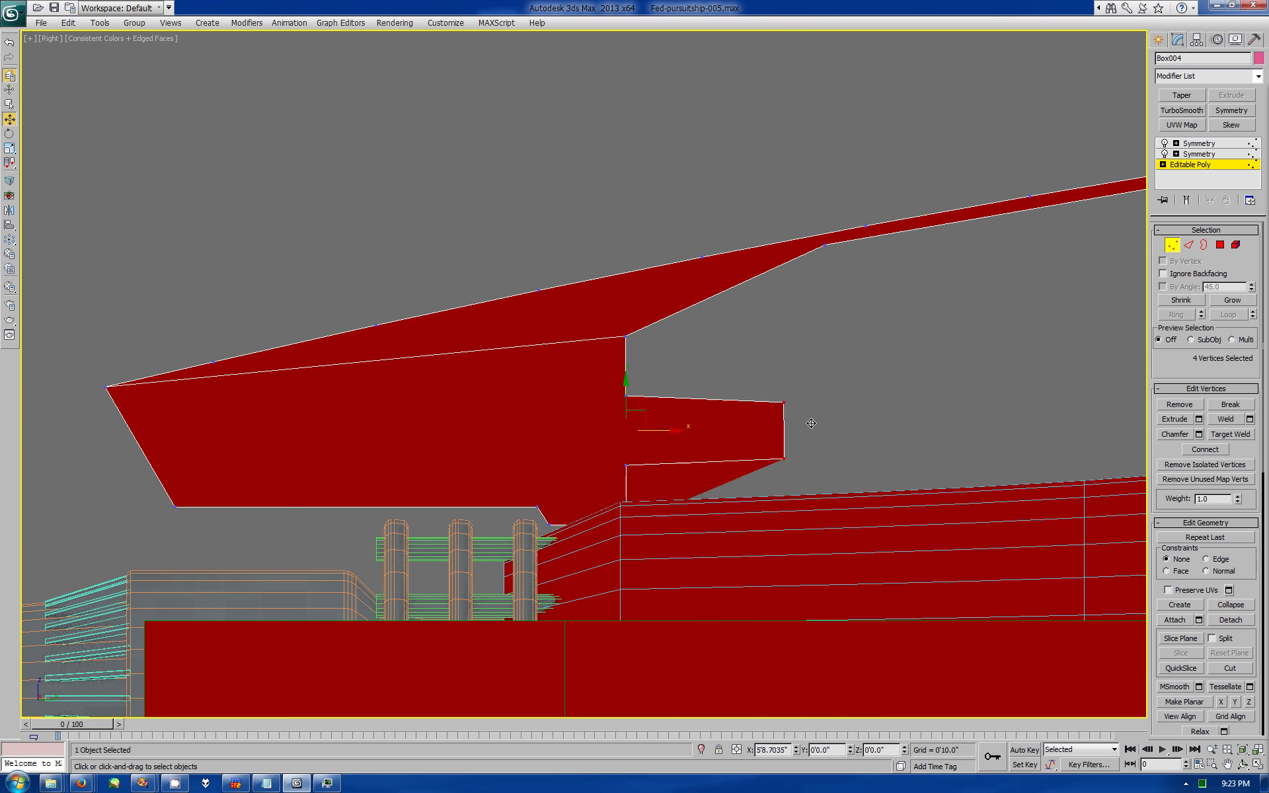
scroll(1125, 420, down, 5)
key(alt+w)
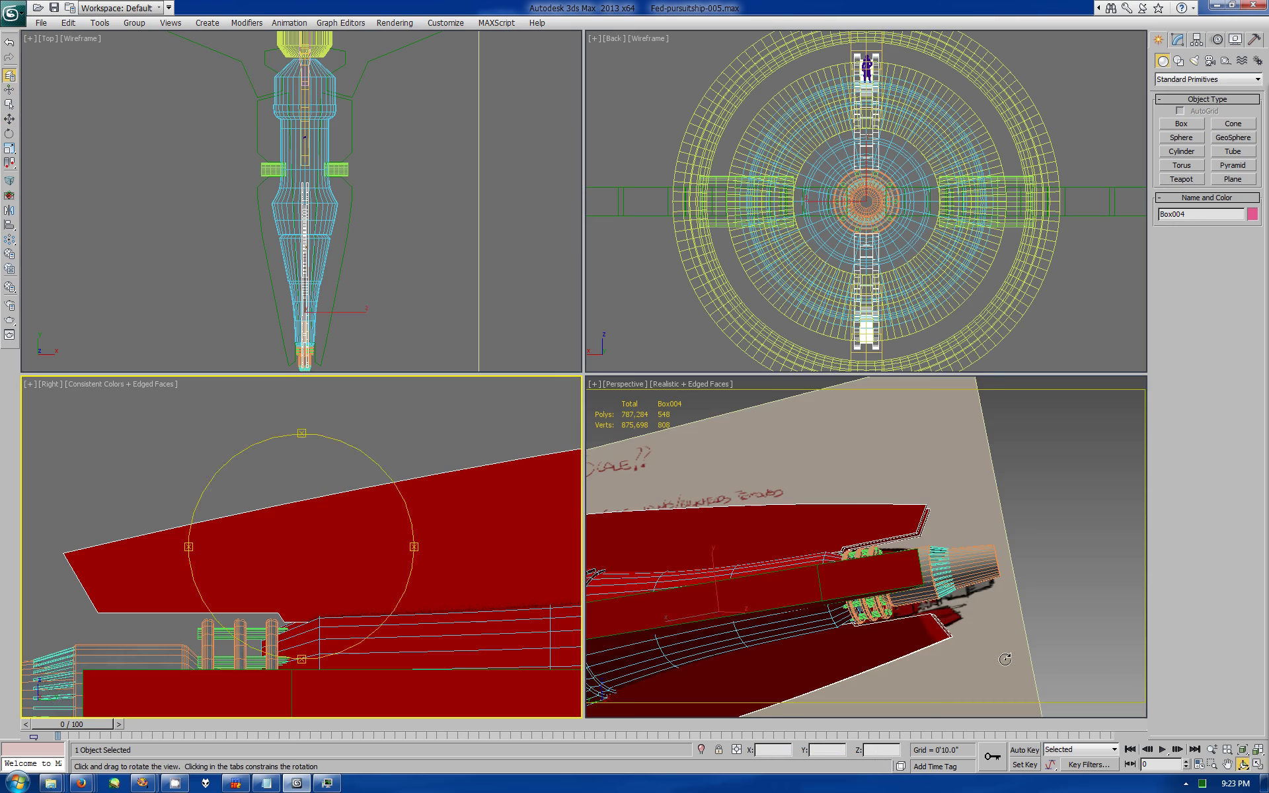
Step: Inspect the engine with edged faces off, then frame the tail panels in the Left view
alt+middle_drag(859, 528, 998, 561)
key(alt+w)
mouse_move(595, 397)
mouse_down()
mouse_move(687, 303)
mouse_move(431, 247)
mouse_move(481, 361)
mouse_move(606, 431)
mouse_move(565, 286)
mouse_move(575, 410)
mouse_move(581, 396)
mouse_move(482, 416)
mouse_move(528, 343)
mouse_move(568, 331)
mouse_up()
key(F4)
scroll(687, 304, up, 5)
key(alt+w)
scroll(383, 588, down, 3)
key(alt+w)
key(ctrl+p)
drag(746, 456, 739, 487)
scroll(872, 462, up, 5)
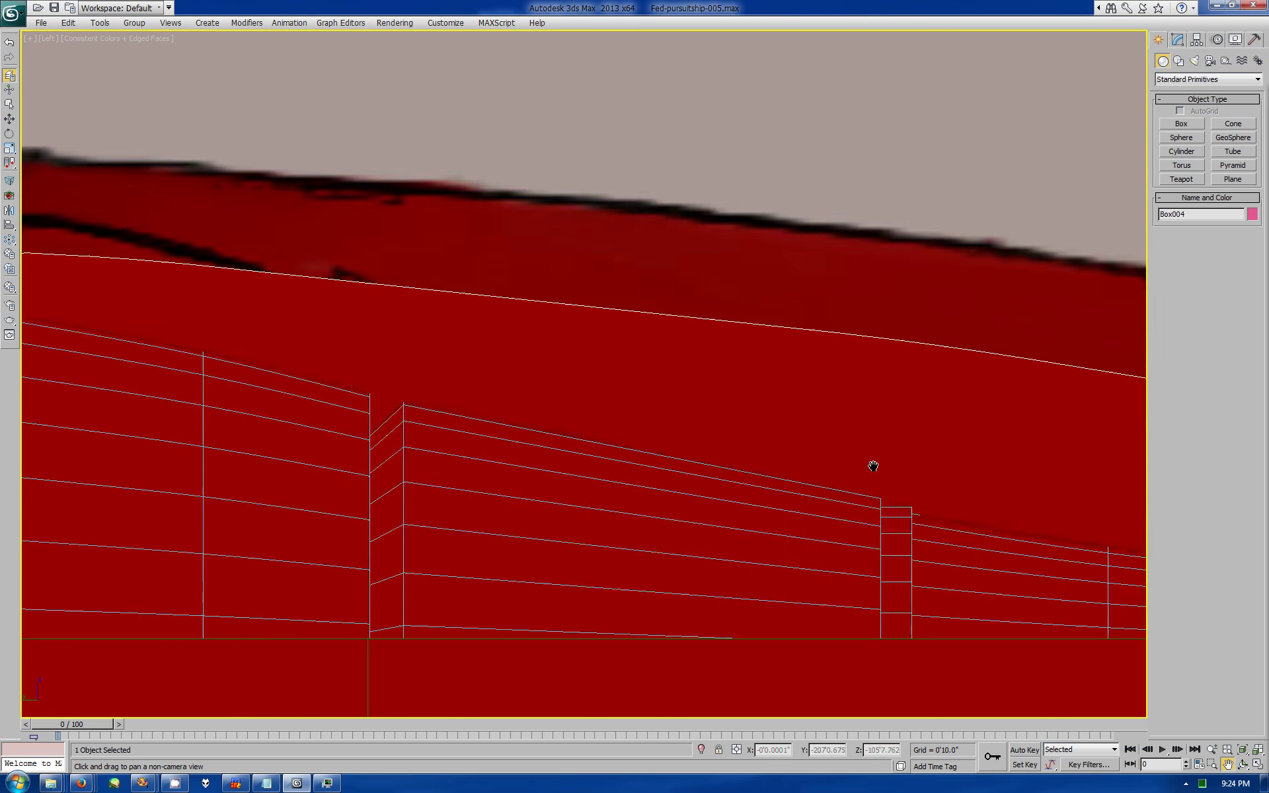
drag(872, 461, 462, 370)
Step: Cut a new edge line across the red flap panel
click(1177, 39)
key(1)
key(alt+c)
click(933, 362)
click(615, 364)
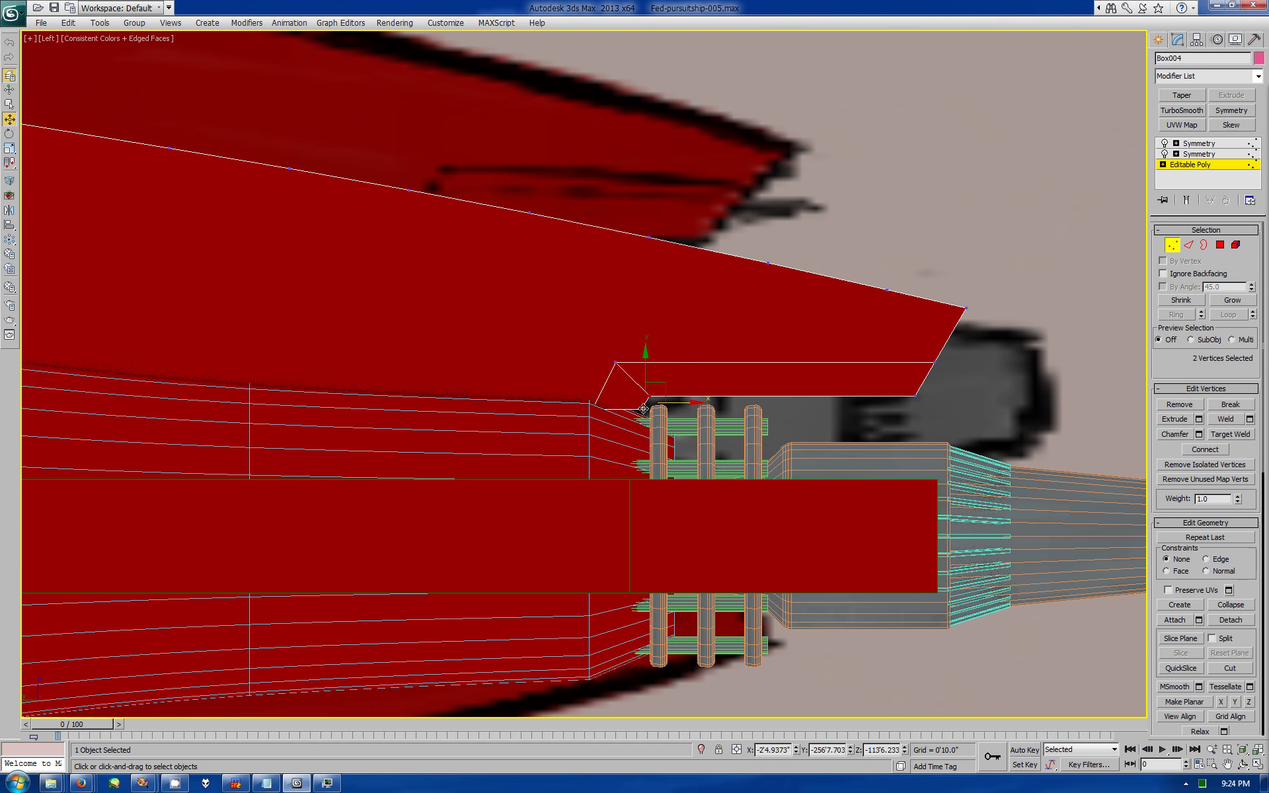
Step: Chamfer the edges around the flap tab into a bevelled panel line and review it
click(1227, 749)
scroll(1013, 444, up, 5)
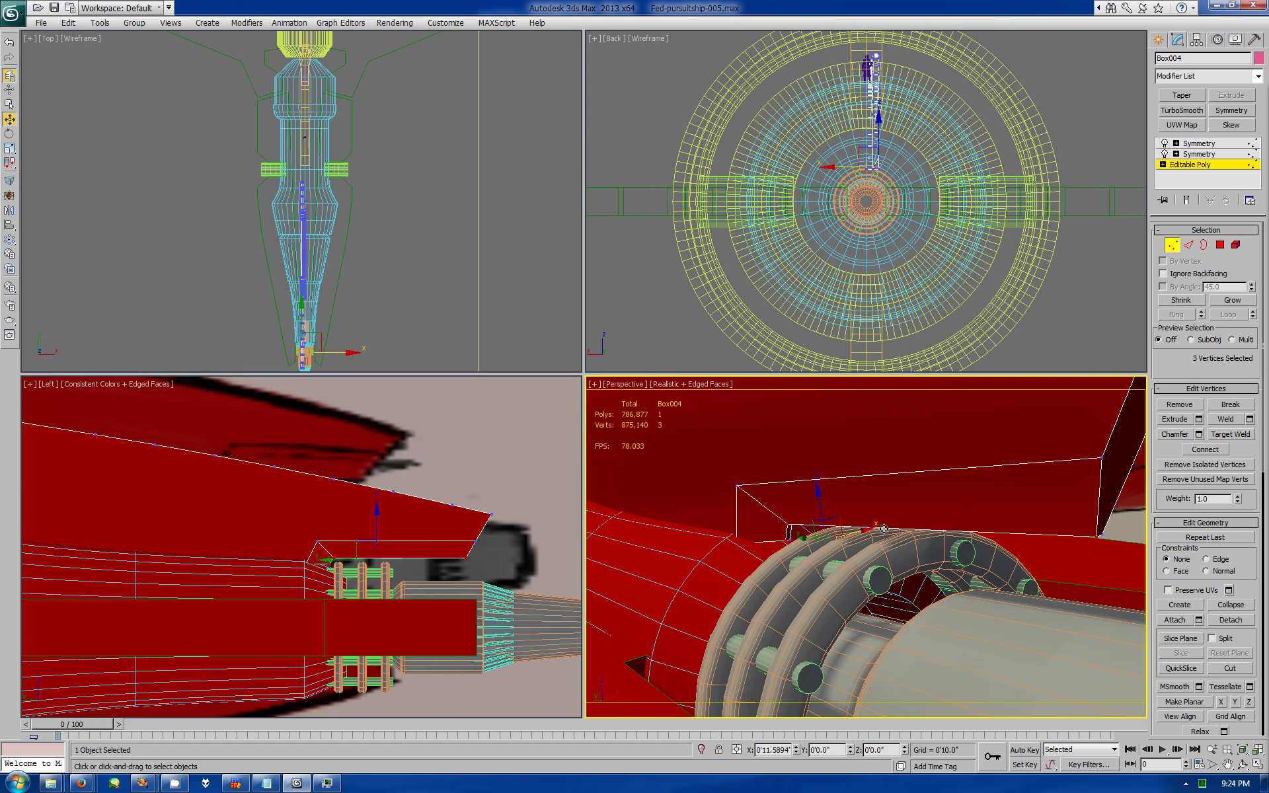
key(4)
key(2)
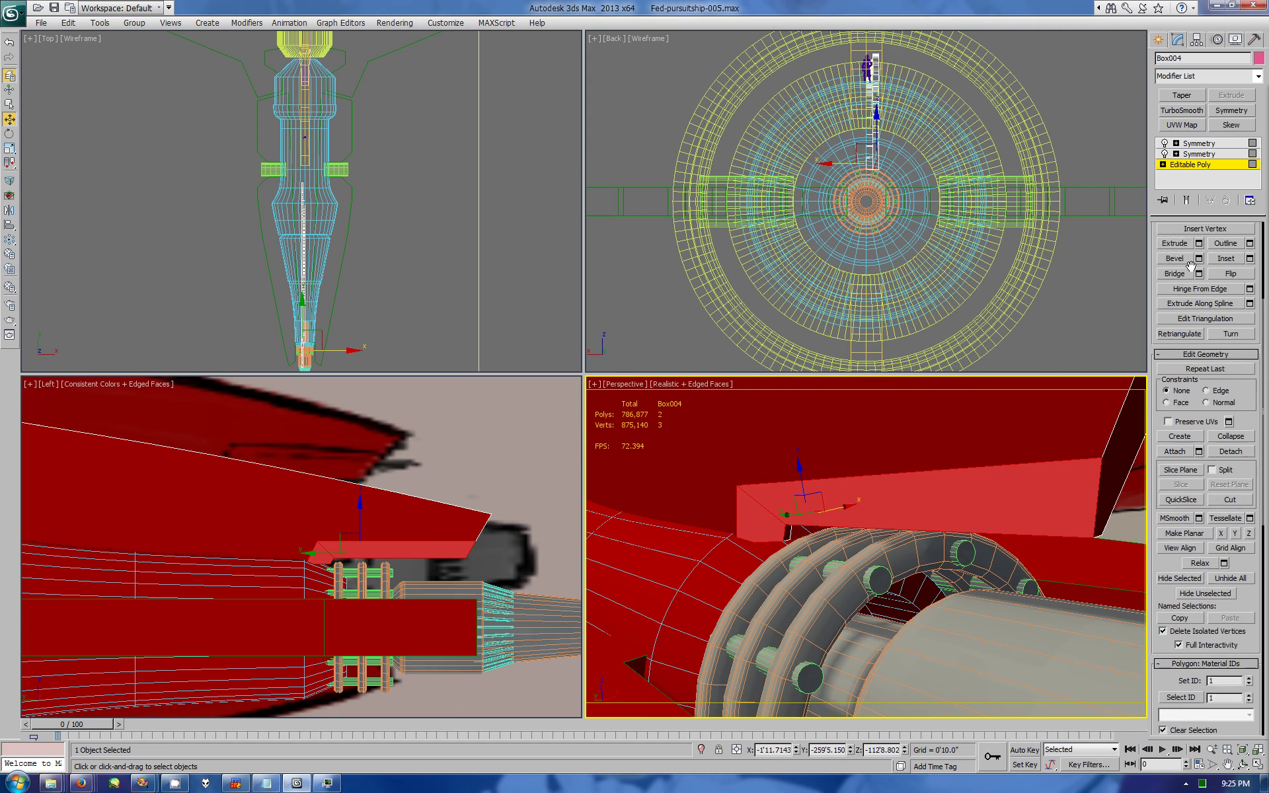
alt+middle_drag(758, 512, 889, 613)
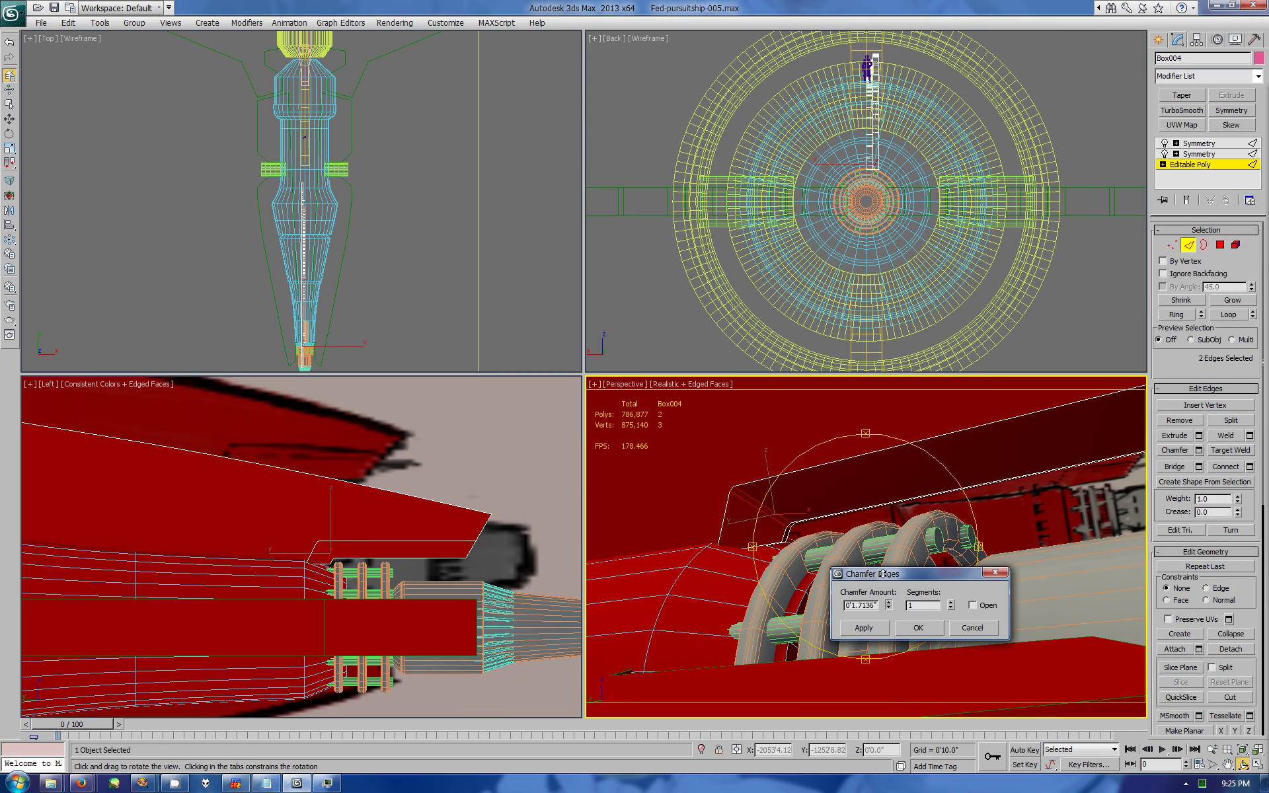
click(918, 628)
key(4)
key(w)
click(826, 420)
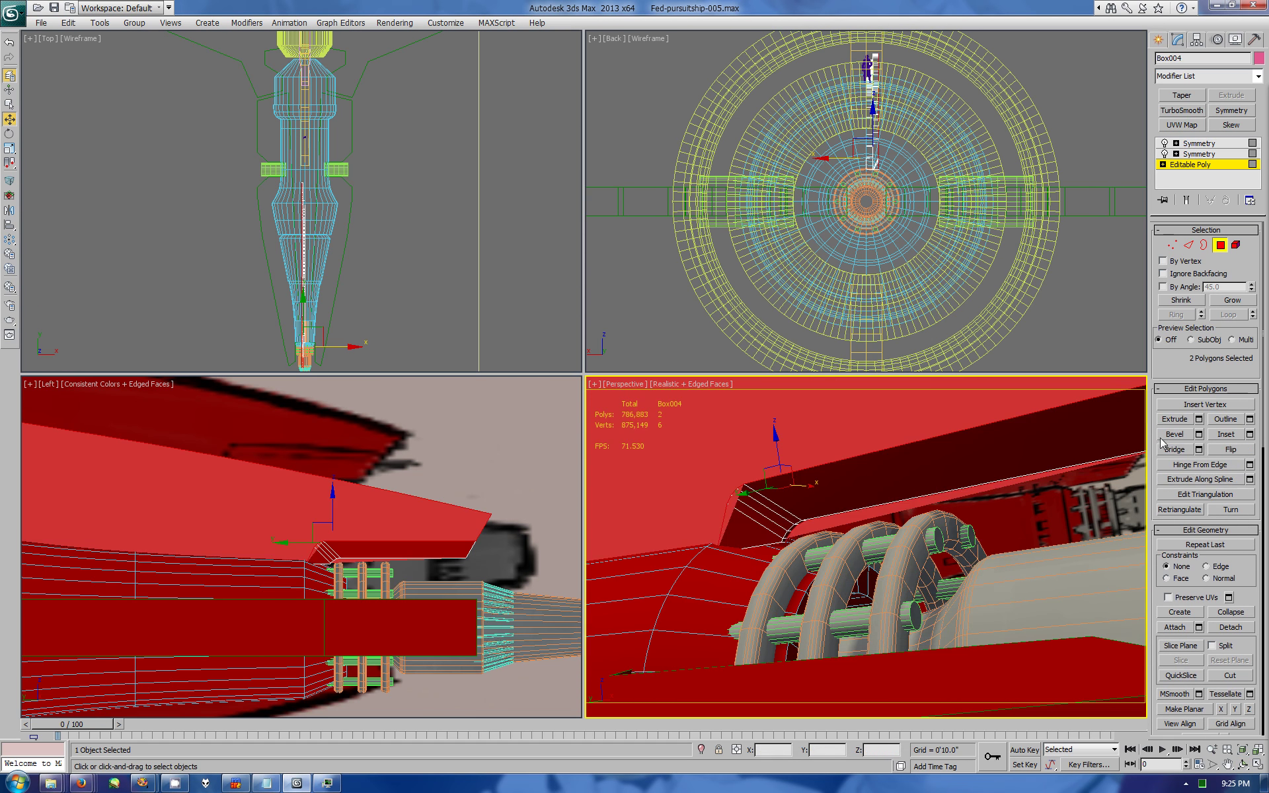
scroll(827, 419, down, 5)
key(ctrl+r)
mouse_move(826, 561)
mouse_down()
mouse_move(860, 583)
mouse_move(906, 557)
mouse_move(705, 467)
mouse_move(614, 344)
mouse_up()
Step: Clone the selected shape as Shape003 and return to the four-view layout
key(alt+w)
key(alt+w)
key(w)
key(ctrl+v)
key(Return)
key(alt+w)
key(alt+w)
key(alt+w)
scroll(654, 436, down, 5)
scroll(654, 436, up, 3)
key(w)
Step: Isolate Shape003's ring, then narrow its vertex column and shift it left
click(1196, 40)
click(1178, 40)
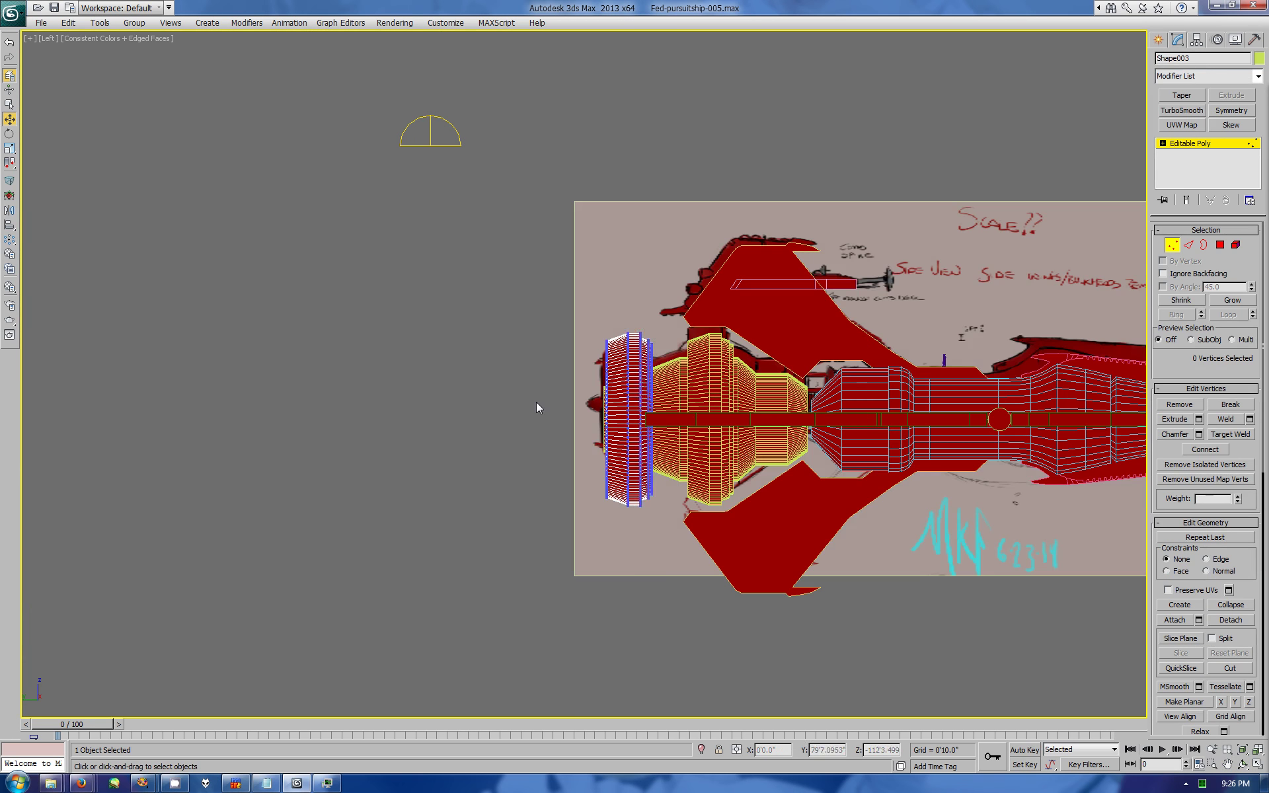
scroll(537, 401, up, 4)
drag(586, 274, 640, 633)
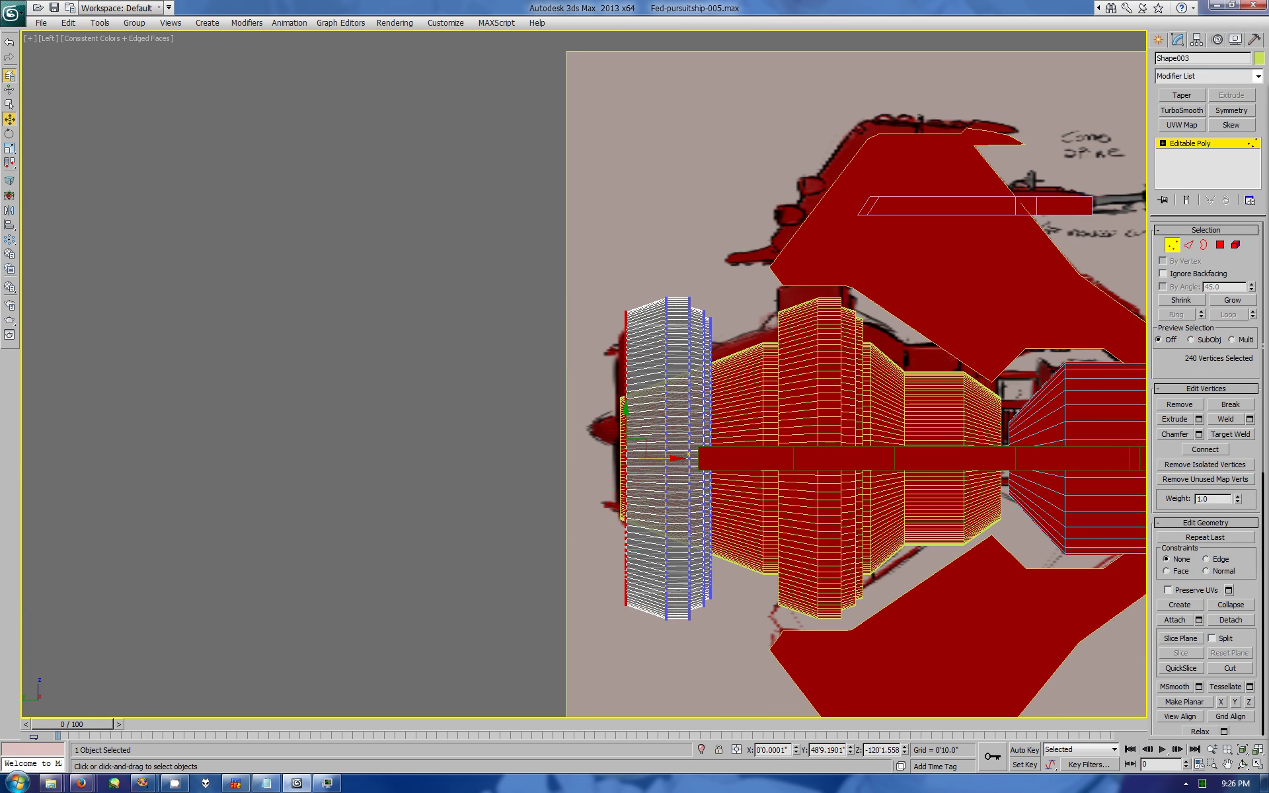
click(1234, 38)
click(1196, 373)
click(1177, 39)
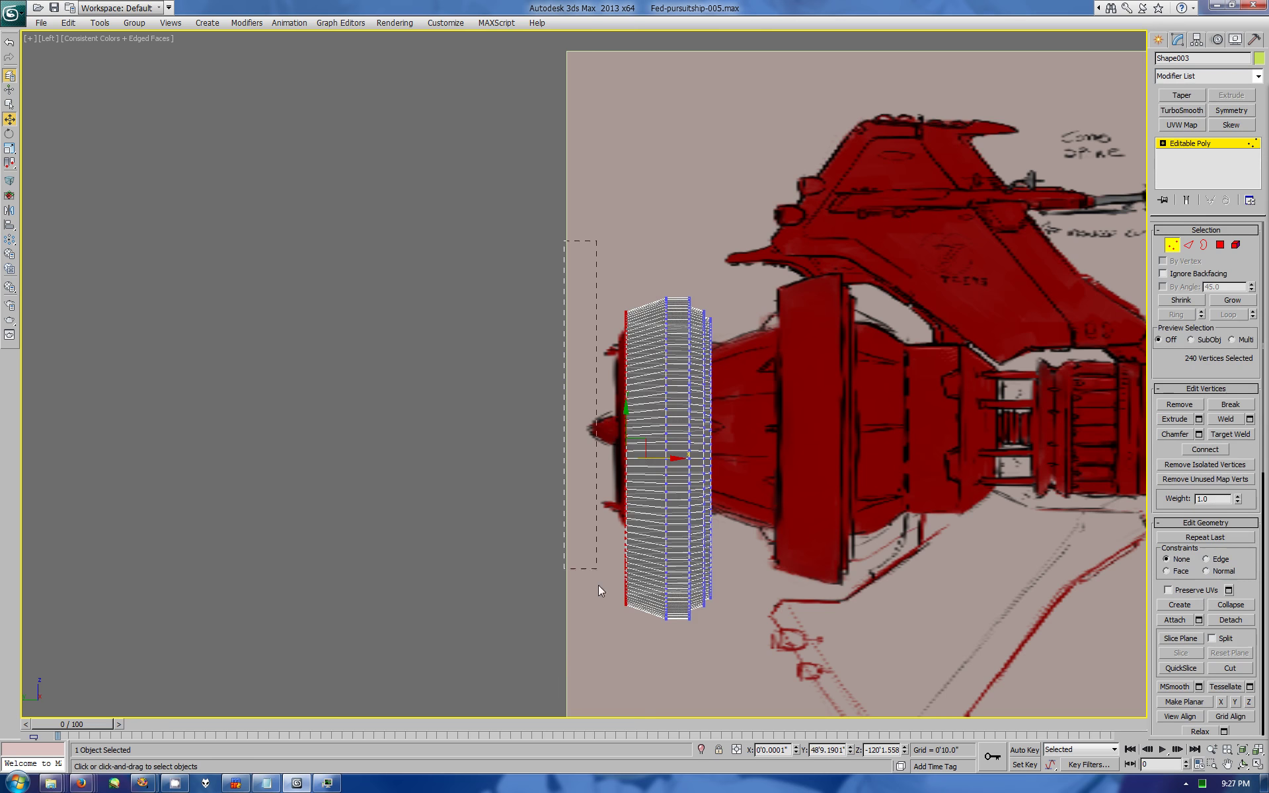
drag(563, 331, 737, 645)
drag(713, 457, 636, 462)
key(r)
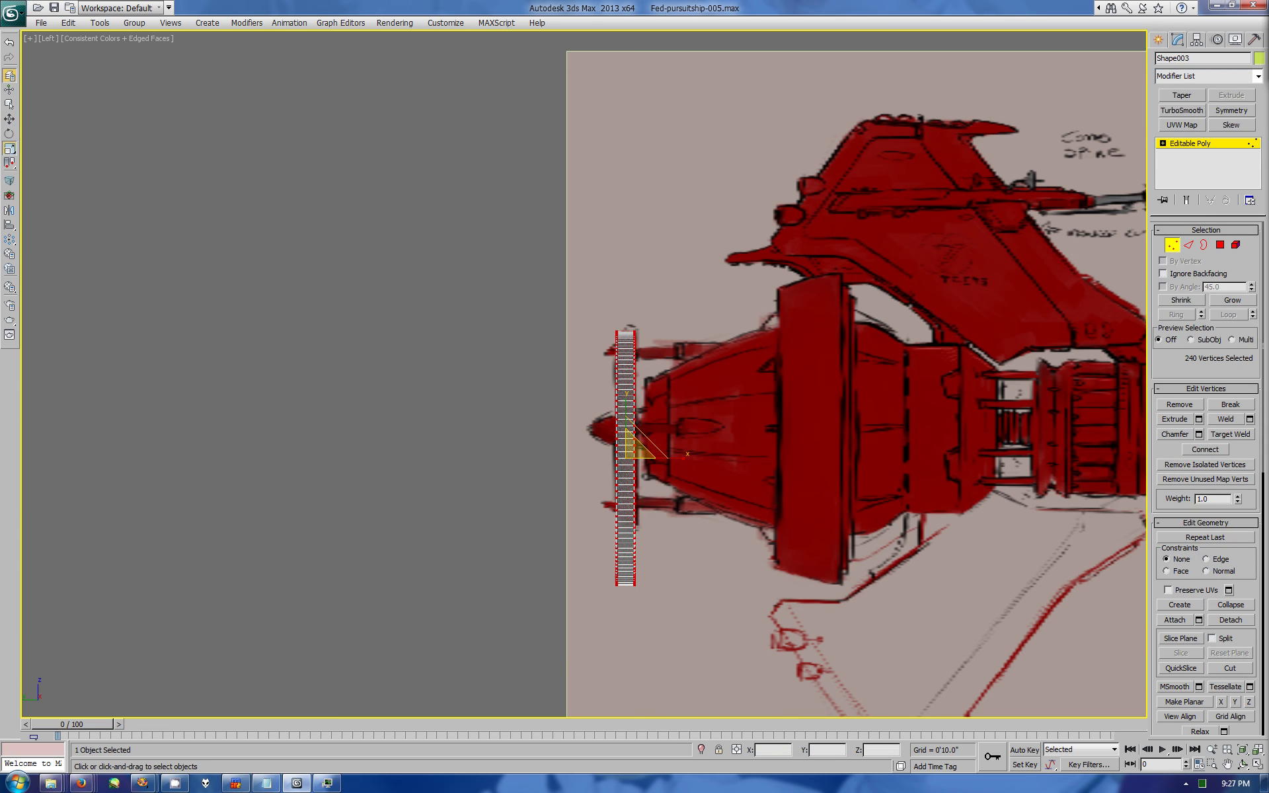
Step: Unhide the ship geometry and nudge the reference image plane down, then undo it
click(1234, 39)
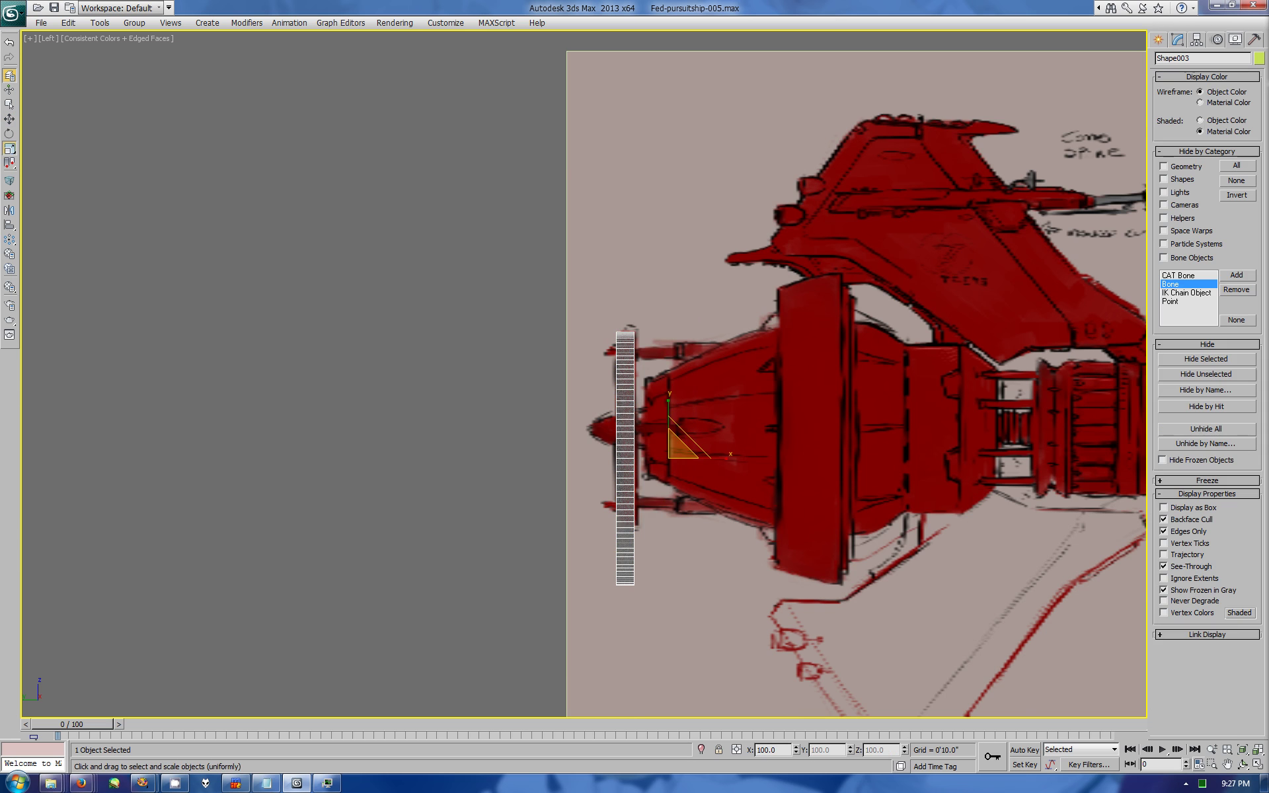
click(1206, 428)
scroll(585, 373, down, 3)
key(w)
click(966, 348)
drag(966, 348, 966, 359)
key(ctrl+alt+f)
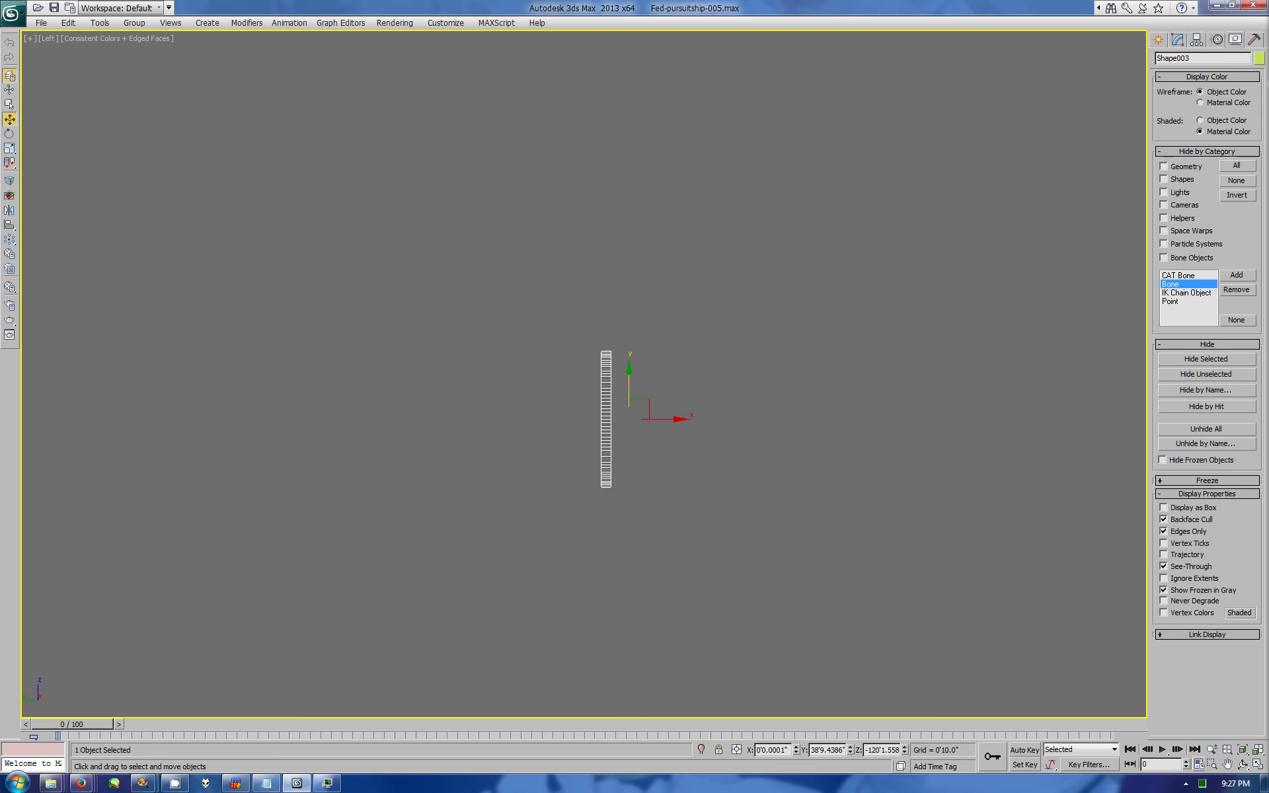
Step: Connect the ring column's edges with a middle loop
key(1)
drag(528, 300, 604, 614)
scroll(595, 410, up, 6)
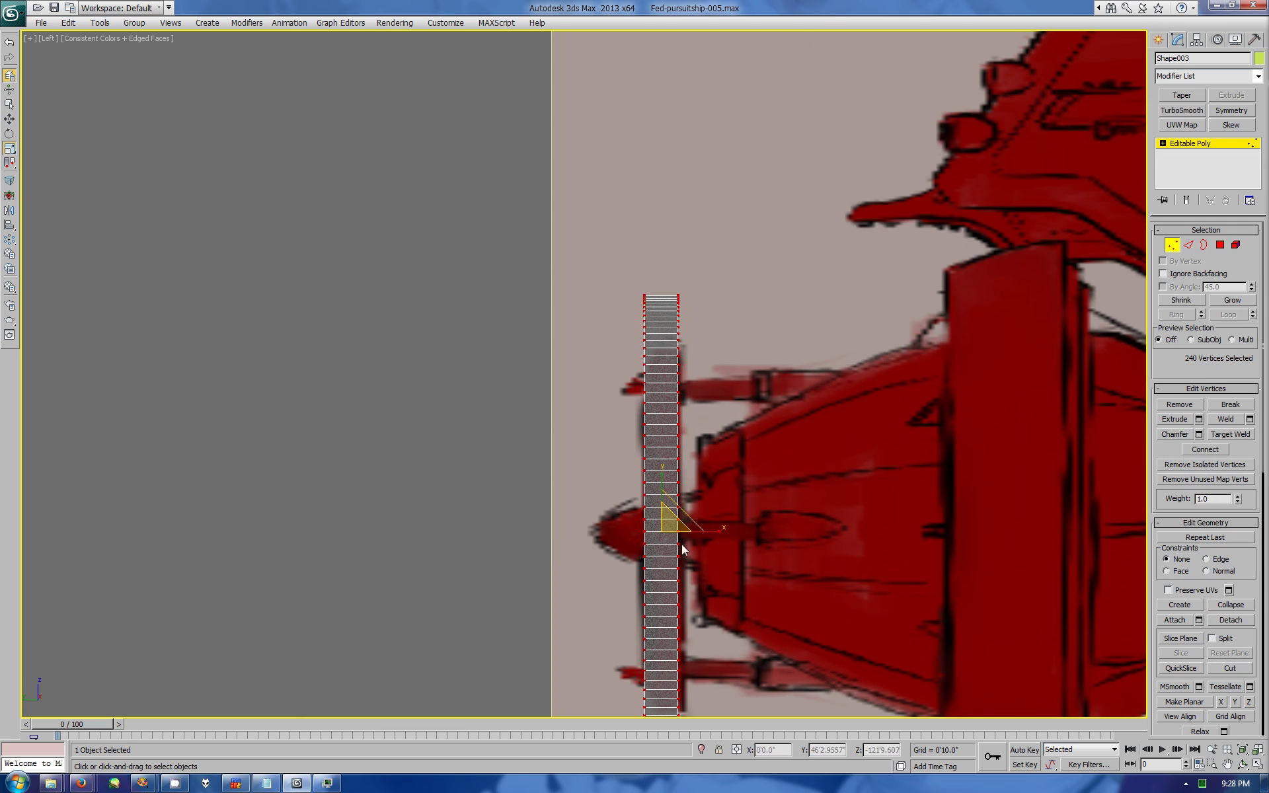
mouse_move(820, 567)
middle_down()
mouse_move(792, 452)
mouse_move(798, 484)
middle_up()
key(2)
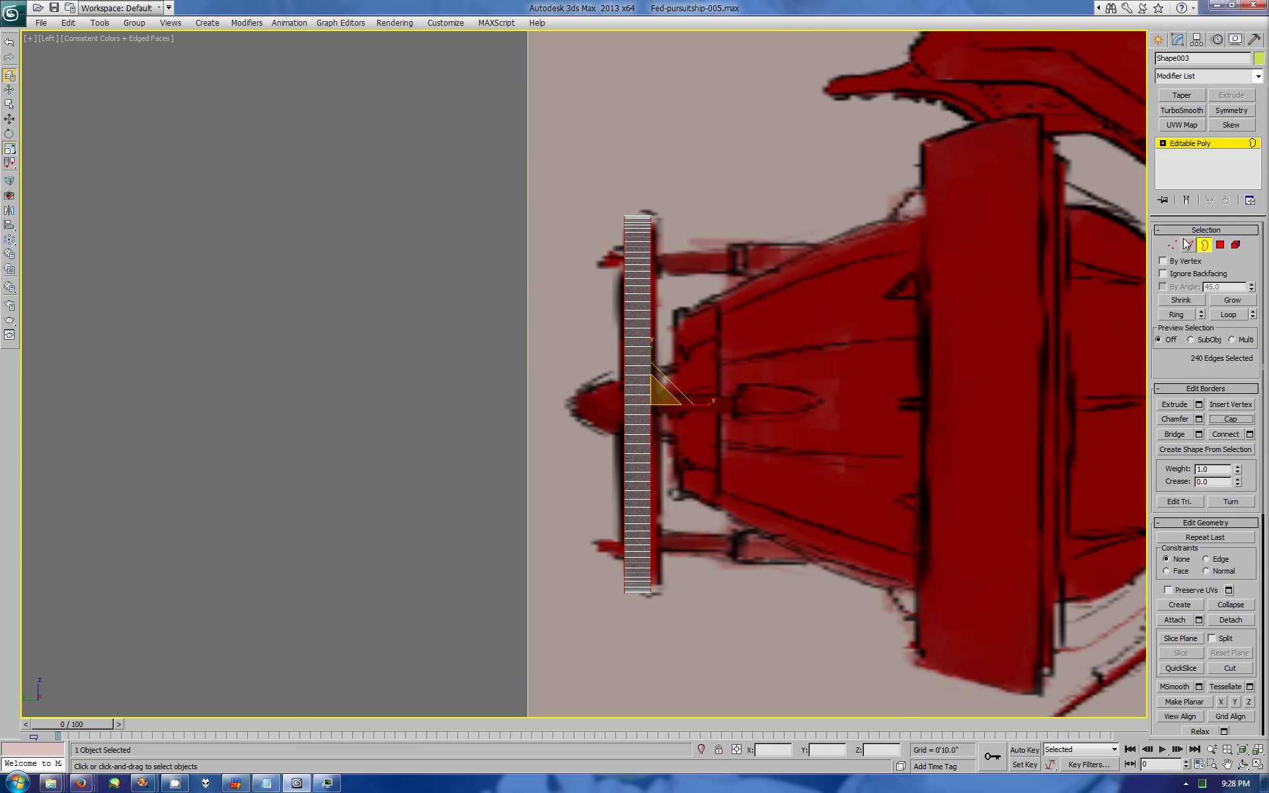
click(1250, 466)
key(w)
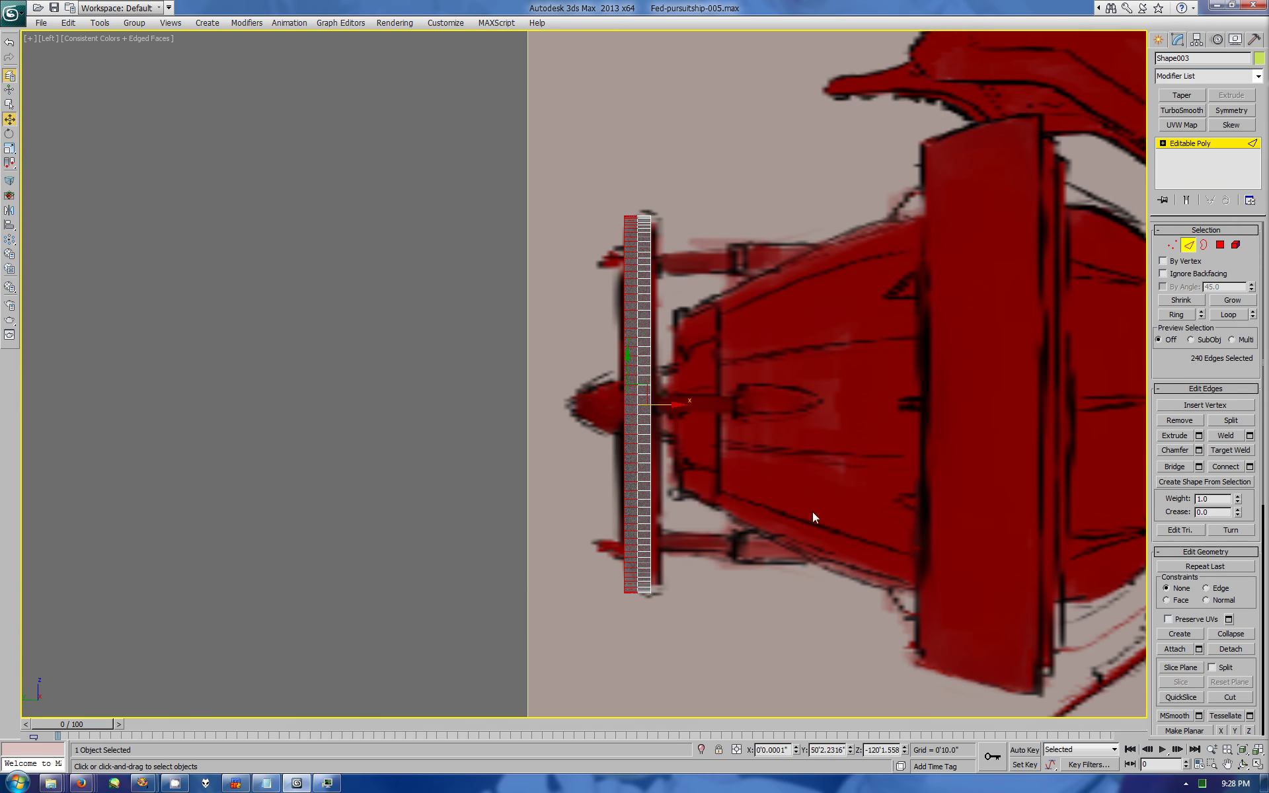
key(1)
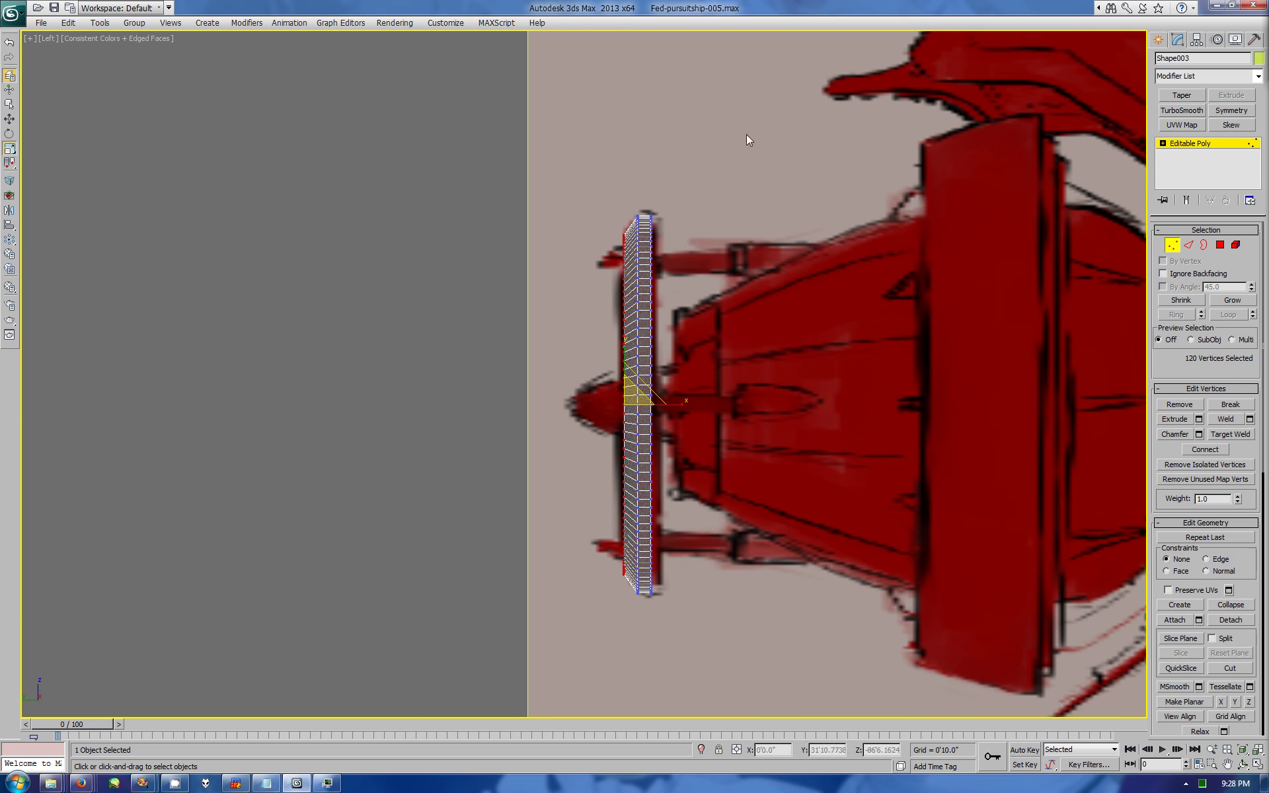
key(2)
click(1226, 486)
key(Return)
key(1)
Step: Reselect the ring column's edges and apply another Connect Edges
drag(765, 126, 660, 679)
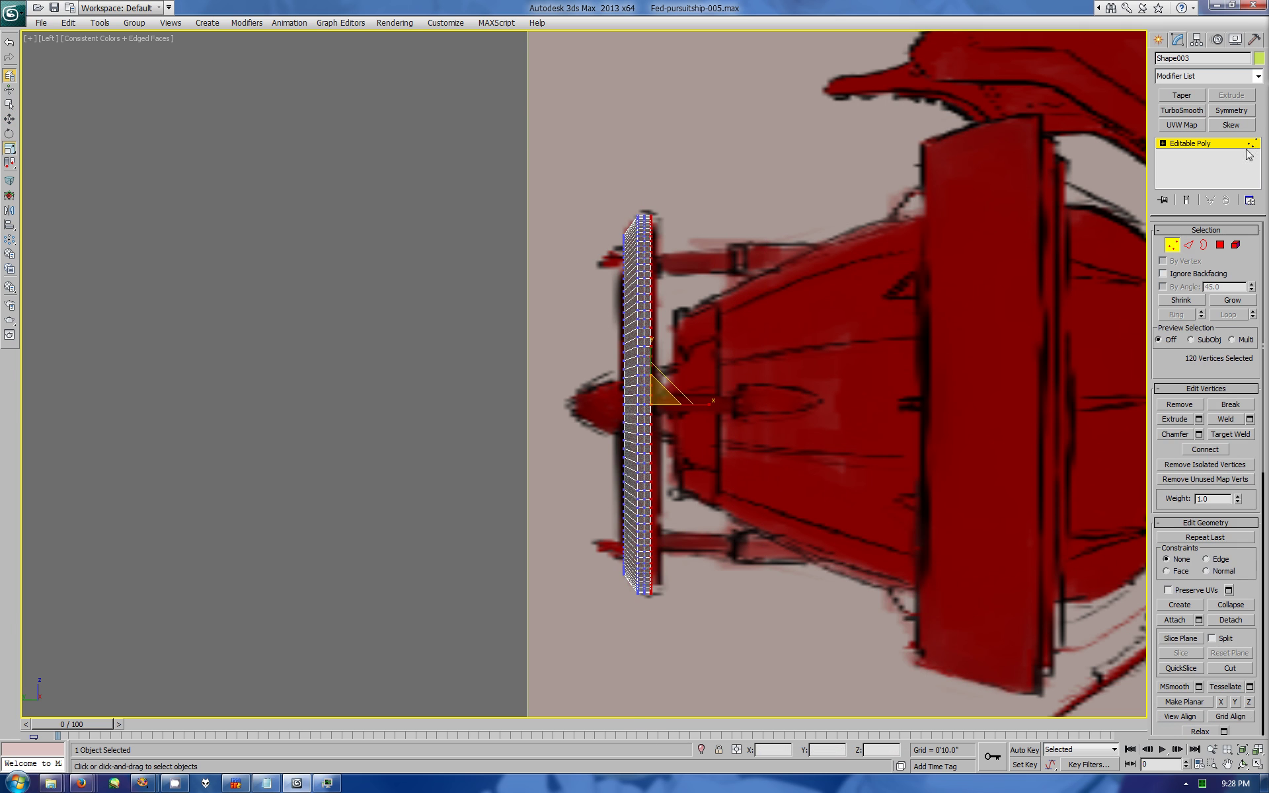
click(9, 120)
drag(628, 202, 651, 653)
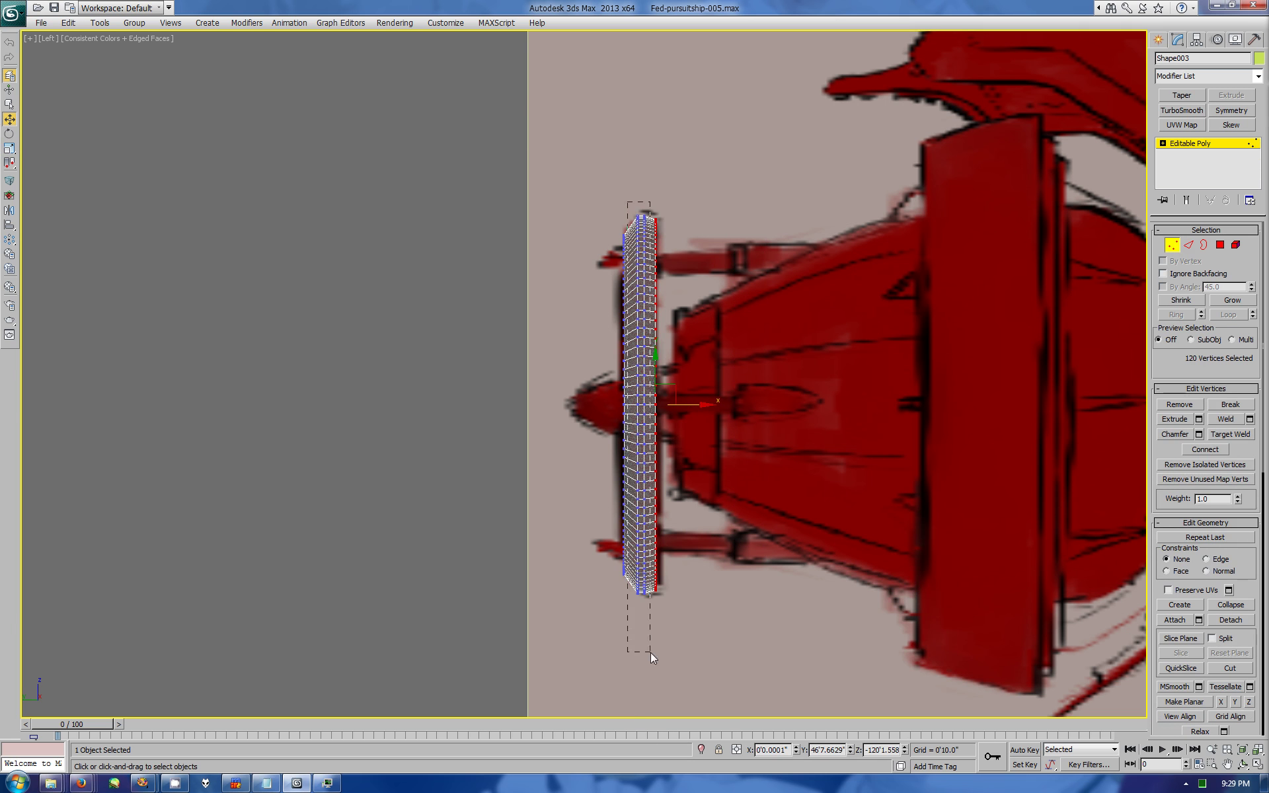
key(2)
drag(633, 193, 668, 607)
click(1249, 466)
click(919, 664)
click(10, 147)
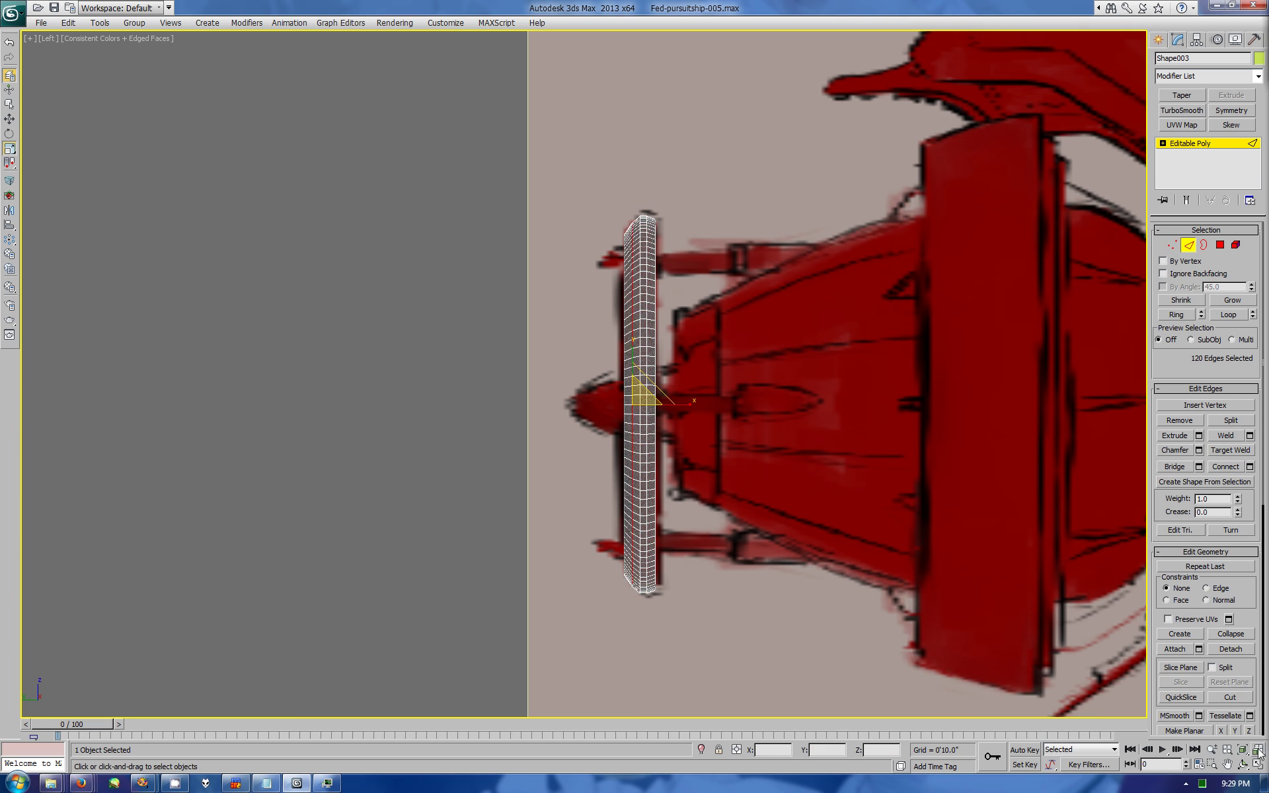
click(1258, 751)
Step: Delete the ring's centre disk face in the back view
key(4)
click(873, 241)
alt+click(873, 240)
click(1249, 434)
key(Return)
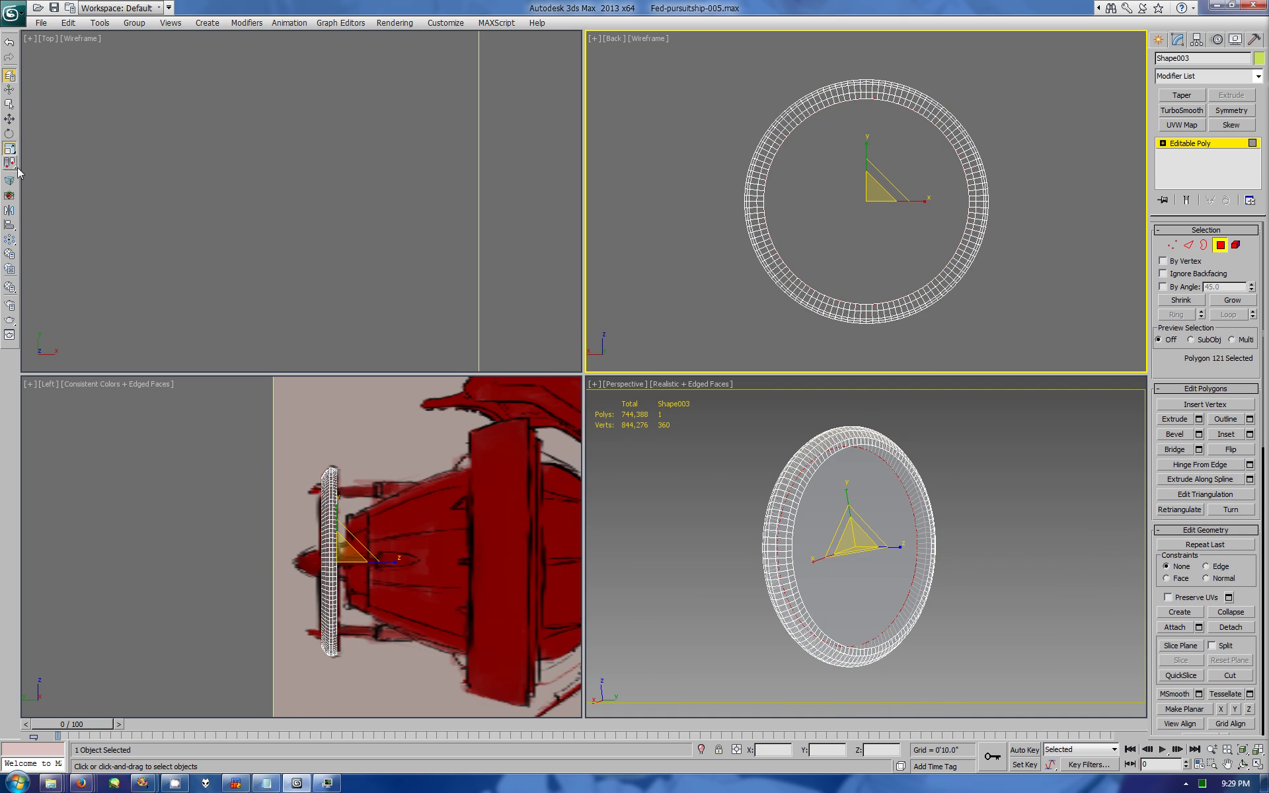
click(881, 217)
key(Delete)
Step: Bridge the ring's inner and outer borders and unhide the rest of the ship
key(3)
click(989, 208)
click(1198, 434)
click(956, 698)
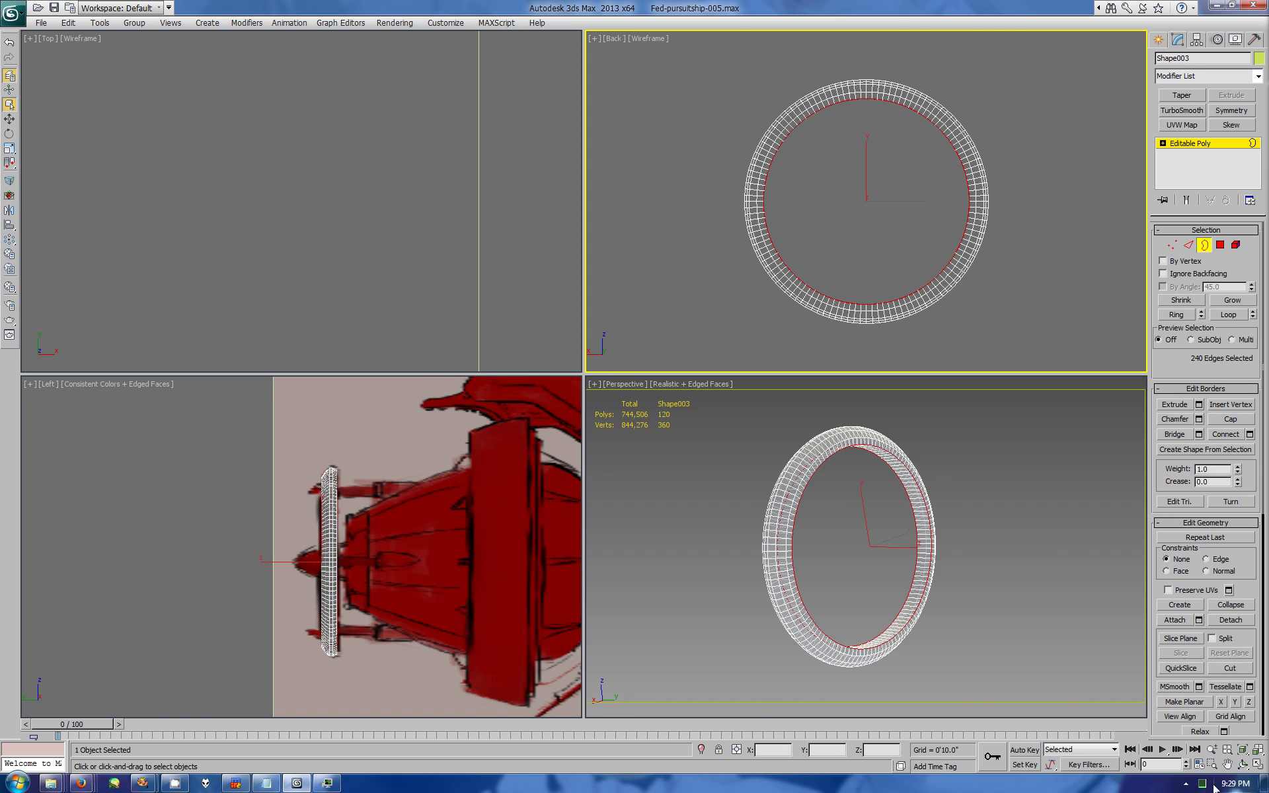
key(alt+q)
click(1235, 39)
Step: Add a new edge loop around the ring and shift it along the ring
alt+middle_drag(837, 596, 786, 581)
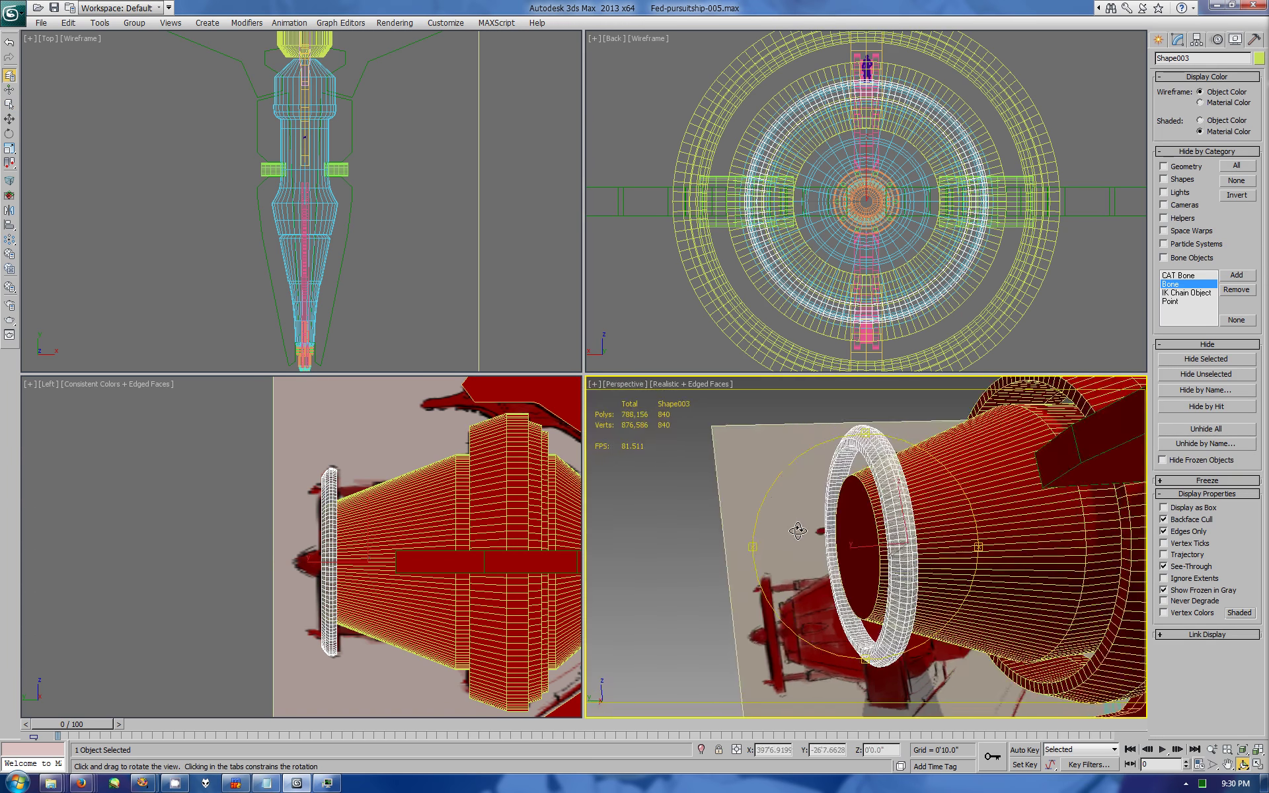
key(alt+w)
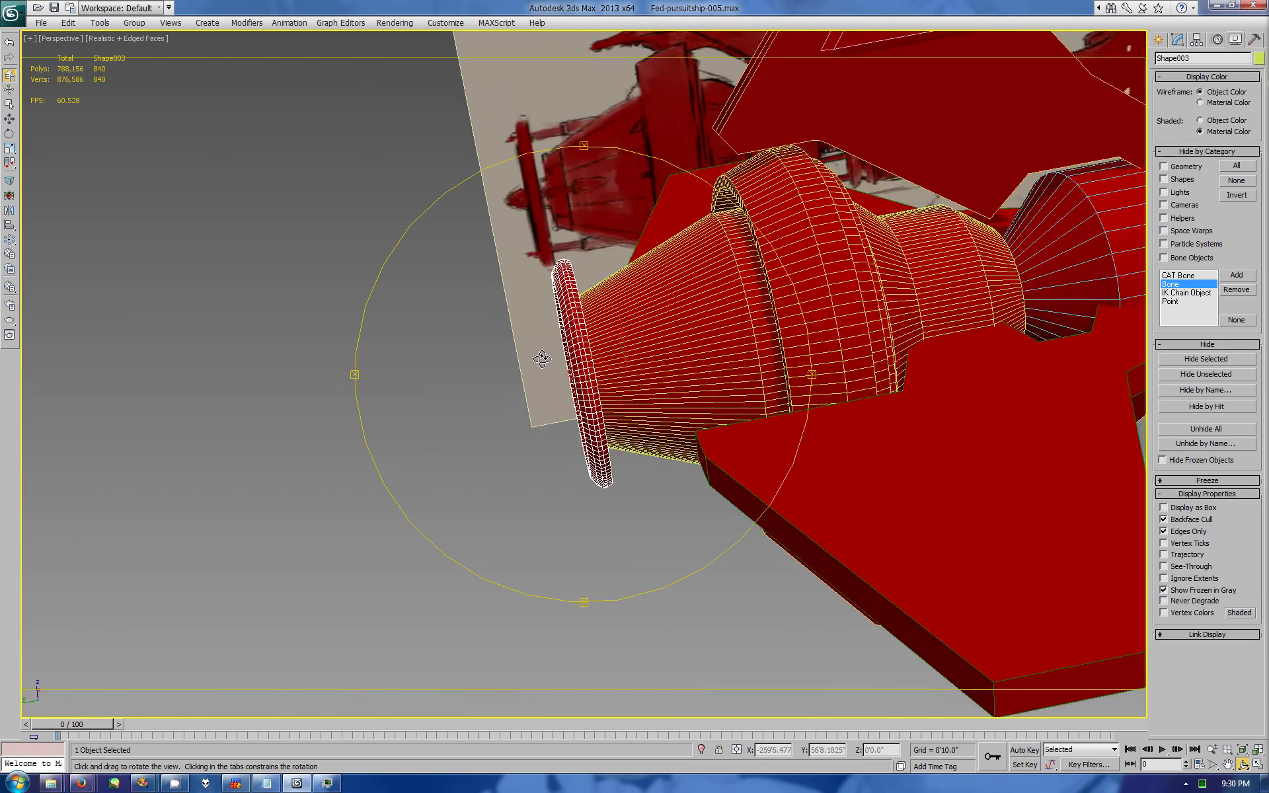
drag(786, 581, 1128, 143)
click(1178, 39)
click(1187, 244)
click(1249, 466)
key(Return)
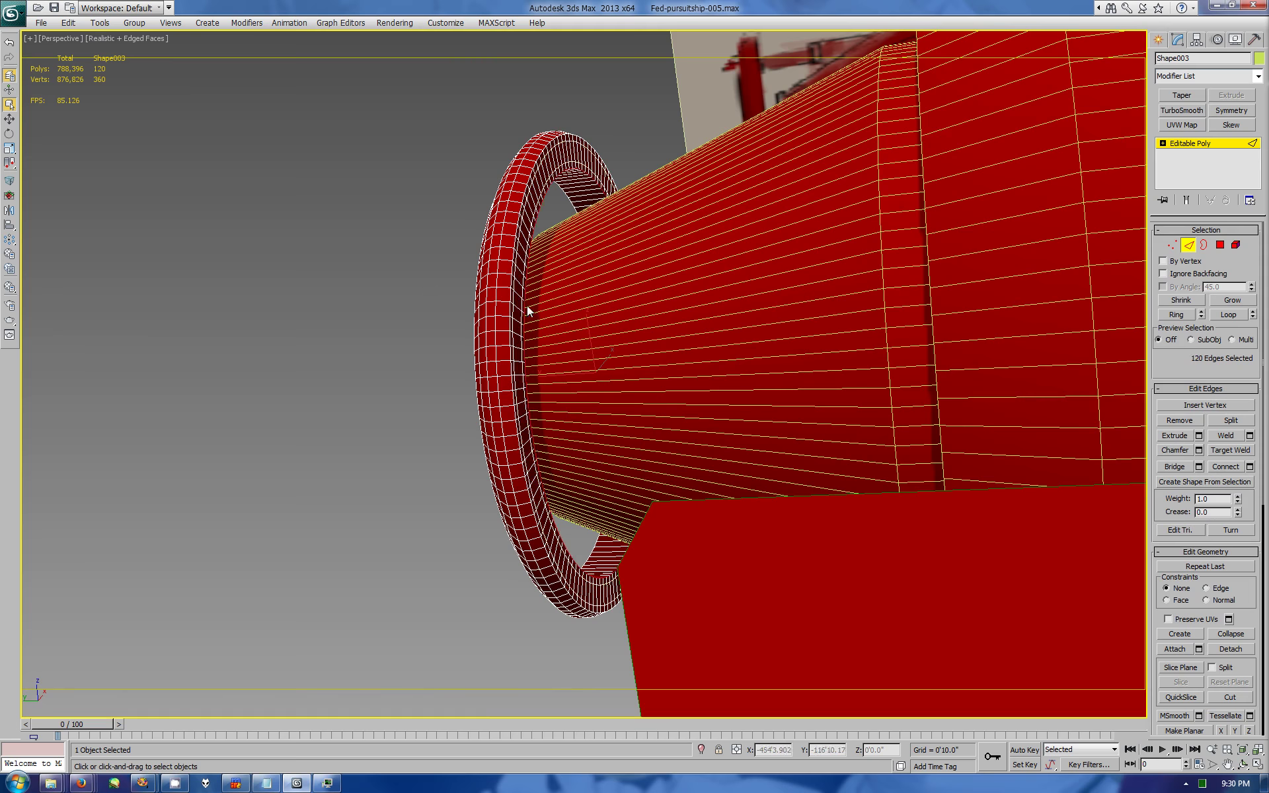
key(w)
drag(554, 375, 533, 374)
Step: Restore the four-view layout and start a Standard Primitives cylinder
click(499, 242)
mouse_move(499, 242)
alt+middle_down()
mouse_move(592, 445)
mouse_move(577, 399)
mouse_move(587, 411)
mouse_move(542, 393)
alt+middle_up()
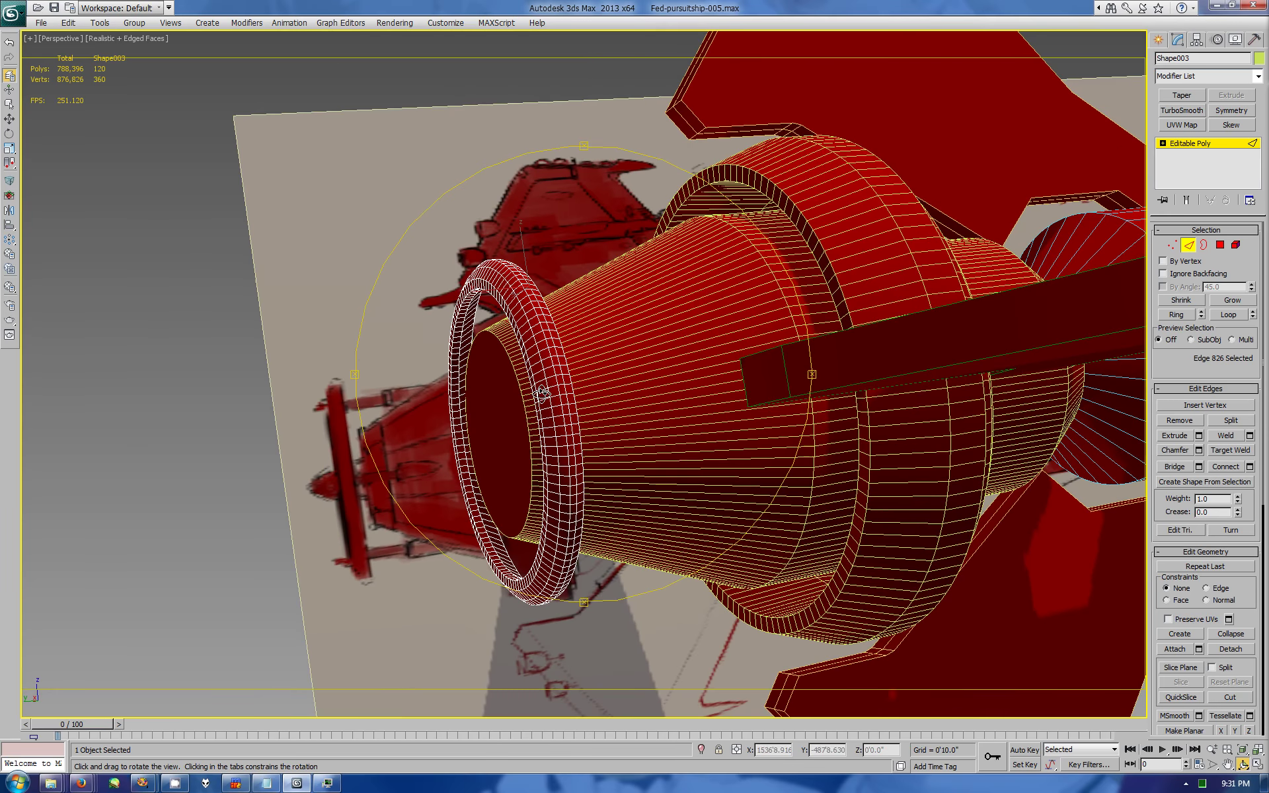
click(1258, 766)
click(1158, 40)
click(1182, 151)
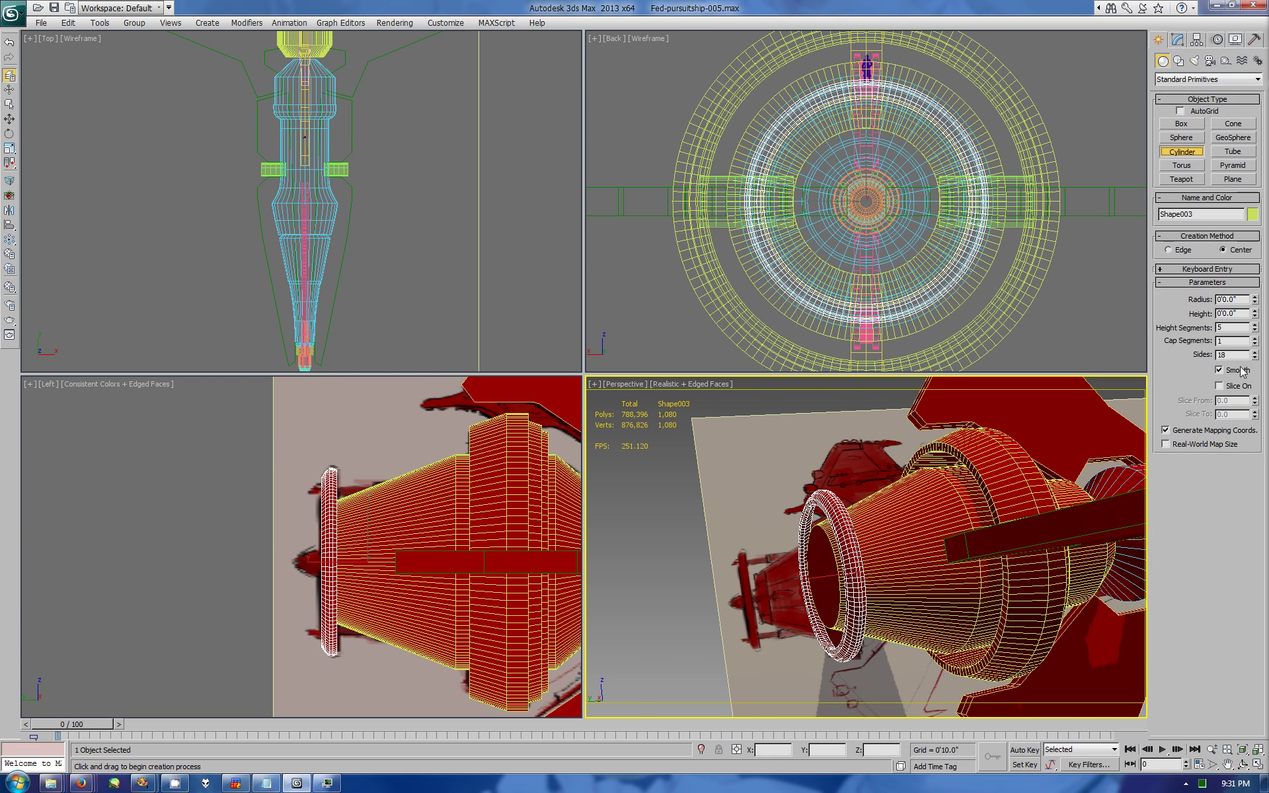
Step: Draw a cylinder in the back view, isolate it, and slide it into the nozzle
drag(857, 201, 855, 179)
right_click(386, 570)
key(w)
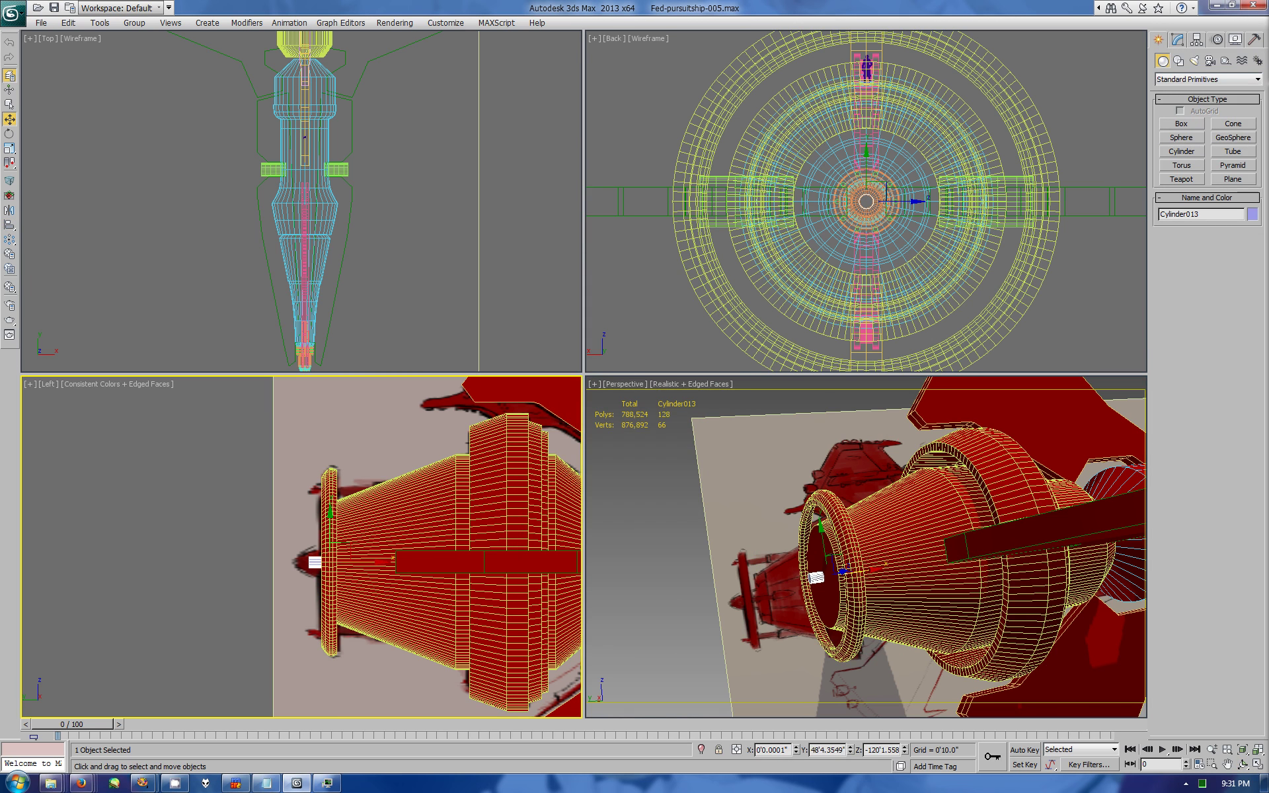
click(1217, 39)
click(1205, 374)
key(alt+w)
scroll(599, 391, down, 2)
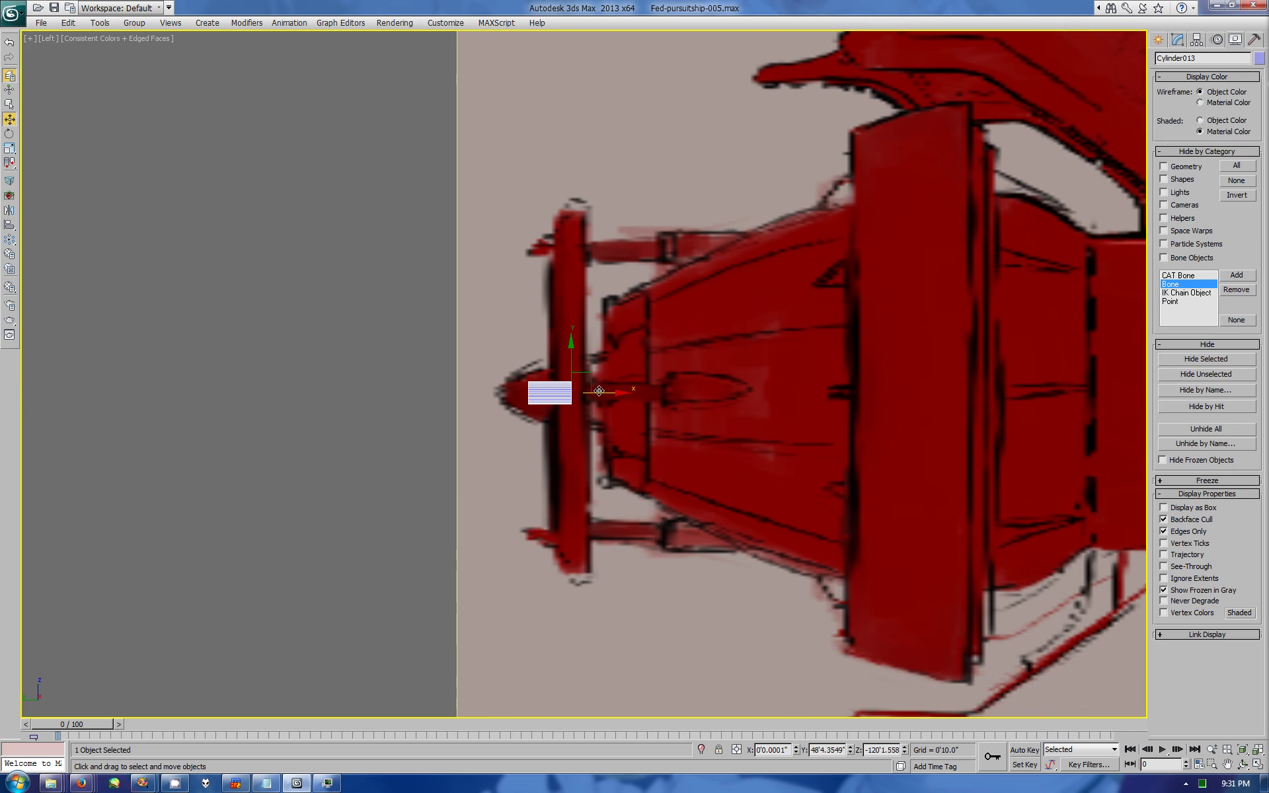
drag(599, 390, 779, 391)
Step: Convert the cylinder to Editable Poly
click(1179, 40)
right_click(1183, 144)
click(1171, 245)
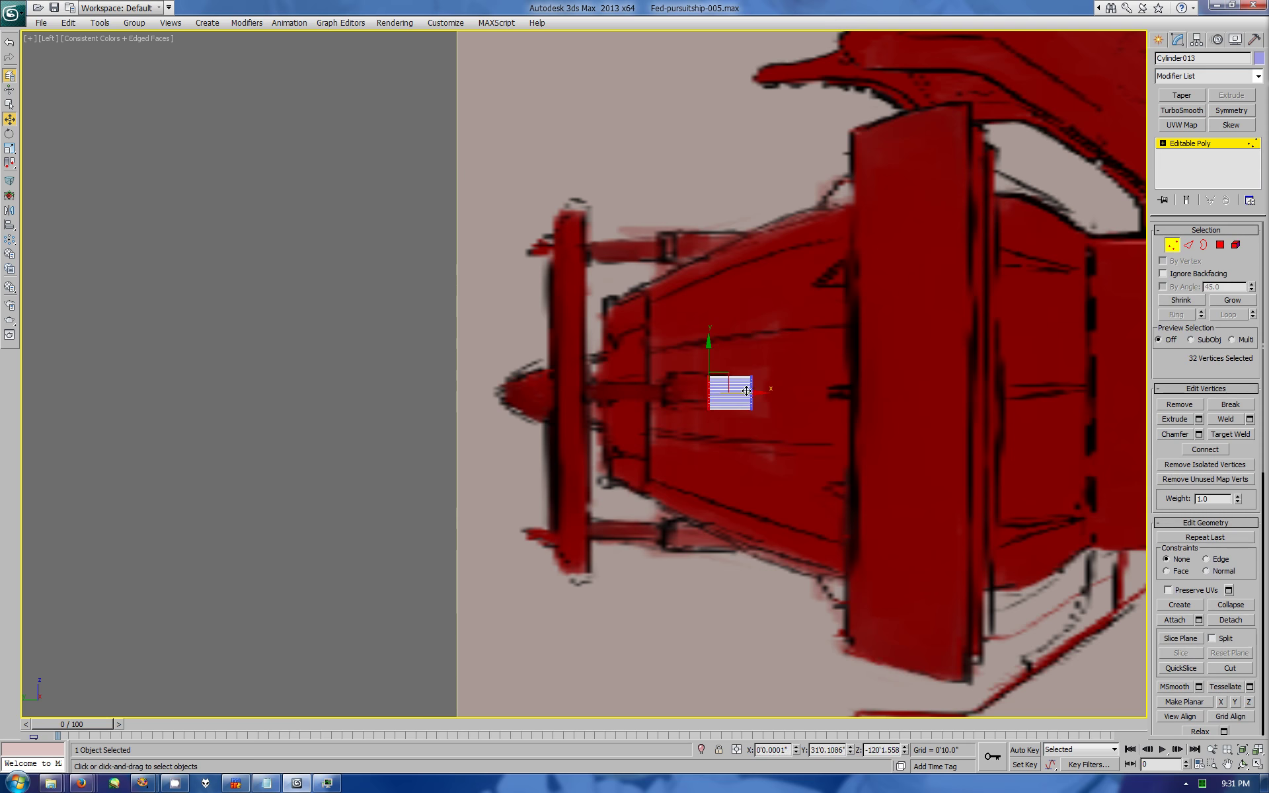
key(alt+w)
Step: Inset the cylinder's end cap and pull it out to lengthen the rod
click(1220, 245)
click(888, 647)
click(1249, 434)
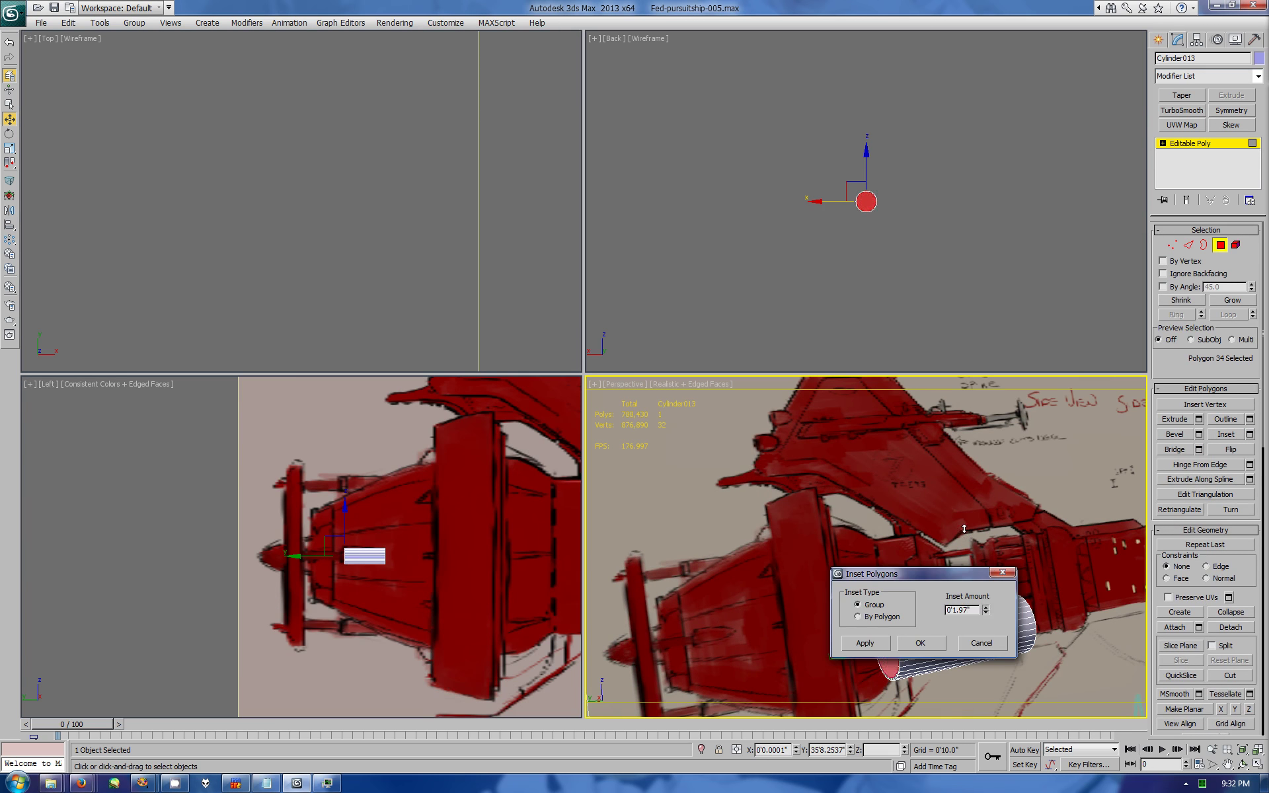
drag(917, 577, 934, 381)
click(880, 441)
click(935, 441)
drag(385, 549, 328, 546)
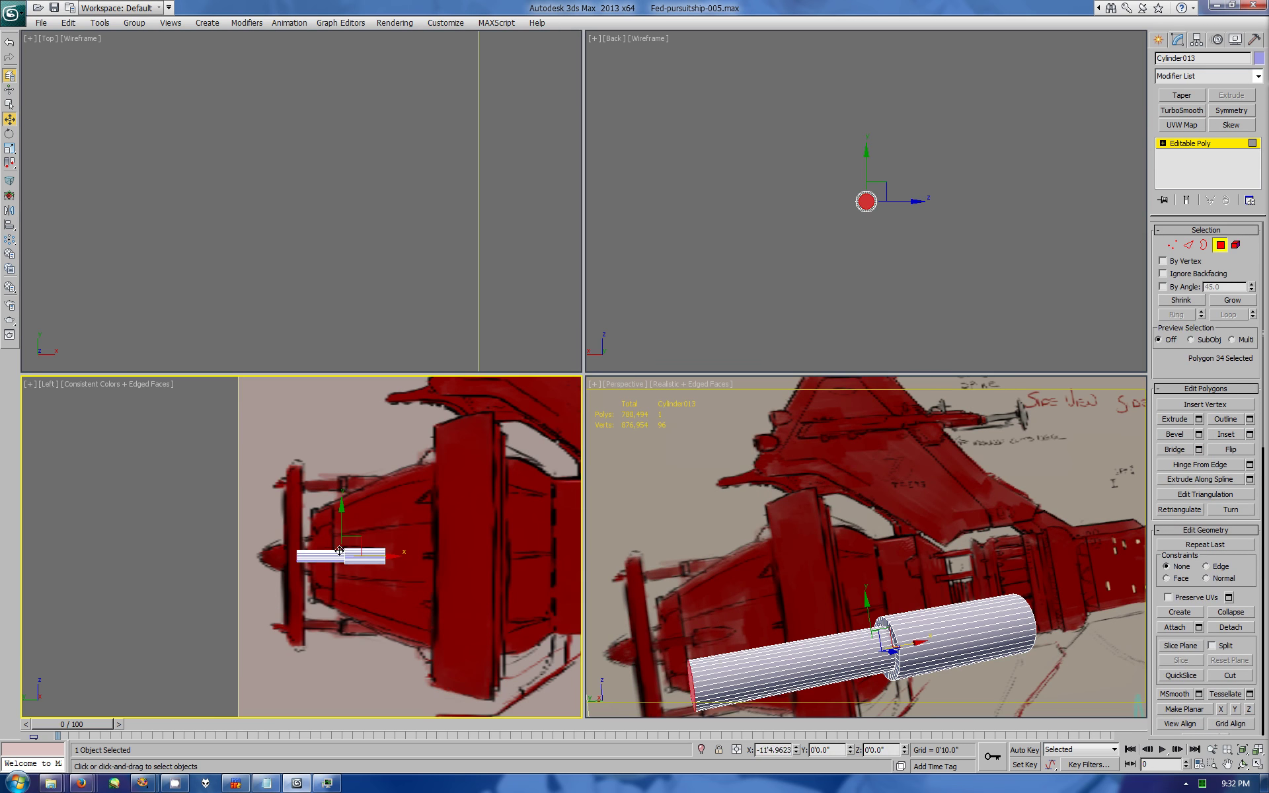
alt+middle_drag(964, 648, 1071, 558)
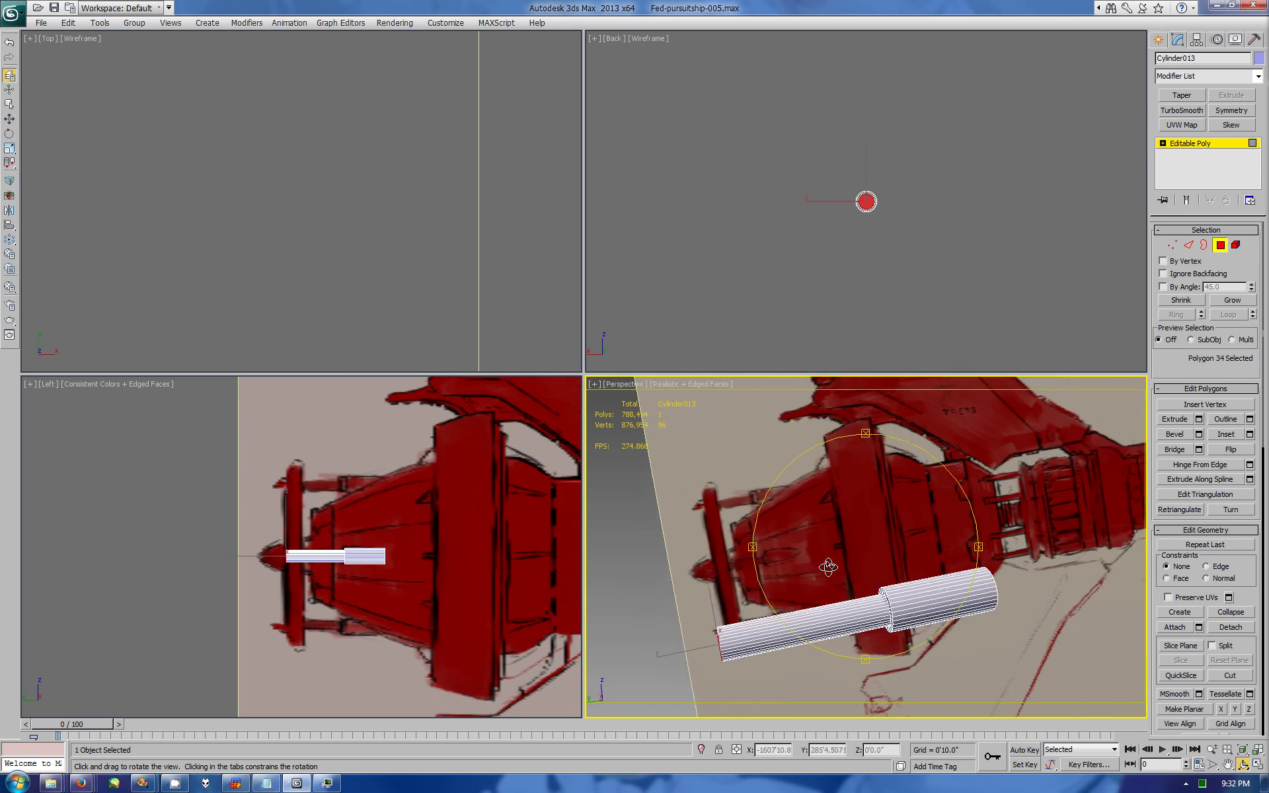
Step: Inset the end cap again and bevel it into a pointed cone tip
click(936, 442)
right_click(812, 640)
key(alt+w)
scroll(859, 528, up, 5)
middle_drag(1014, 452, 1022, 451)
click(1198, 419)
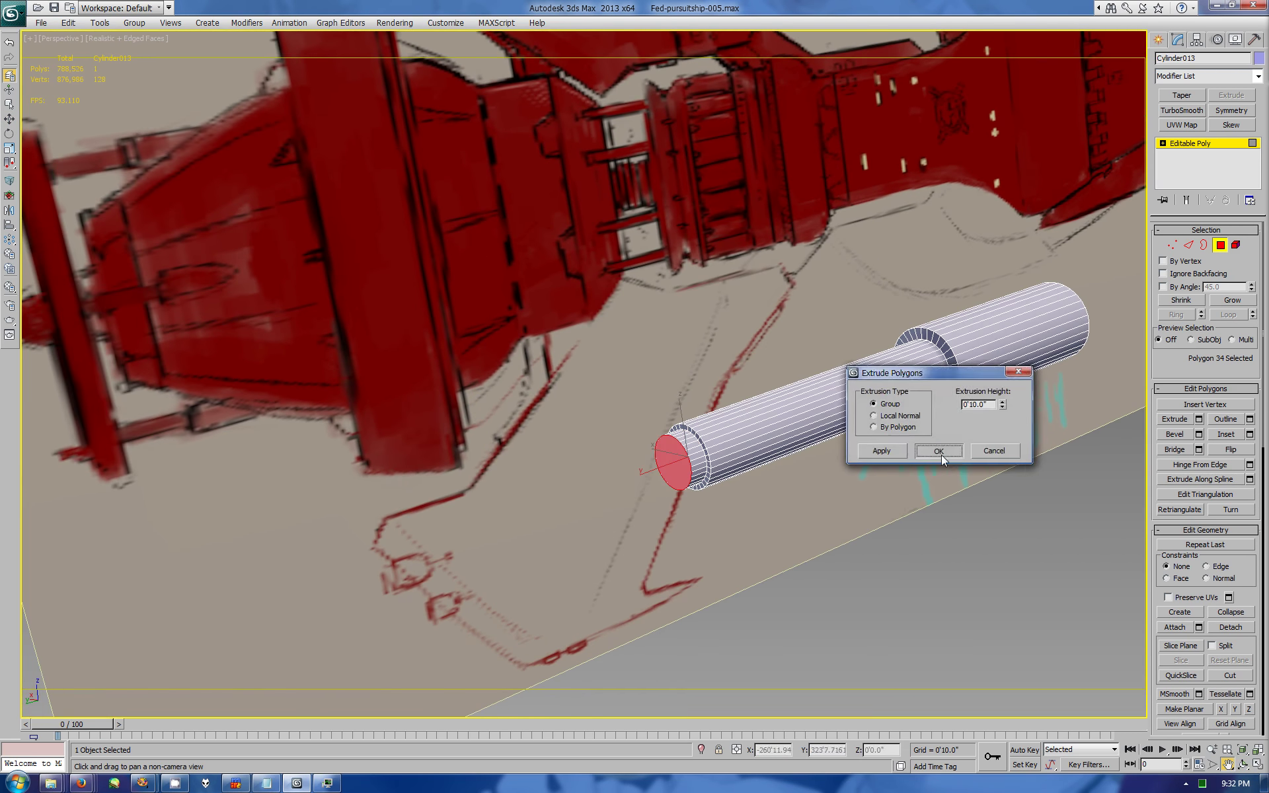
drag(1002, 406, 1002, 436)
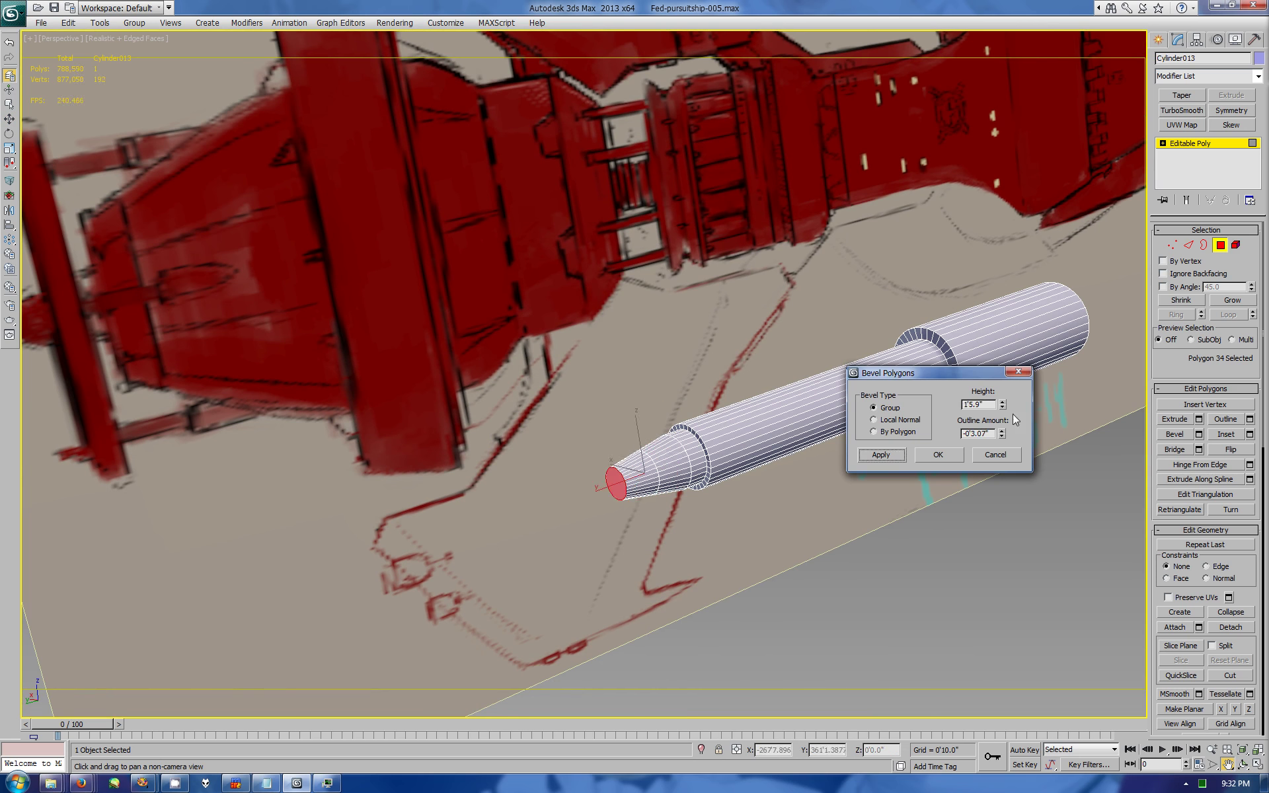
click(937, 454)
Step: Select all the cone-tip vertices in the side view
click(1171, 244)
click(589, 492)
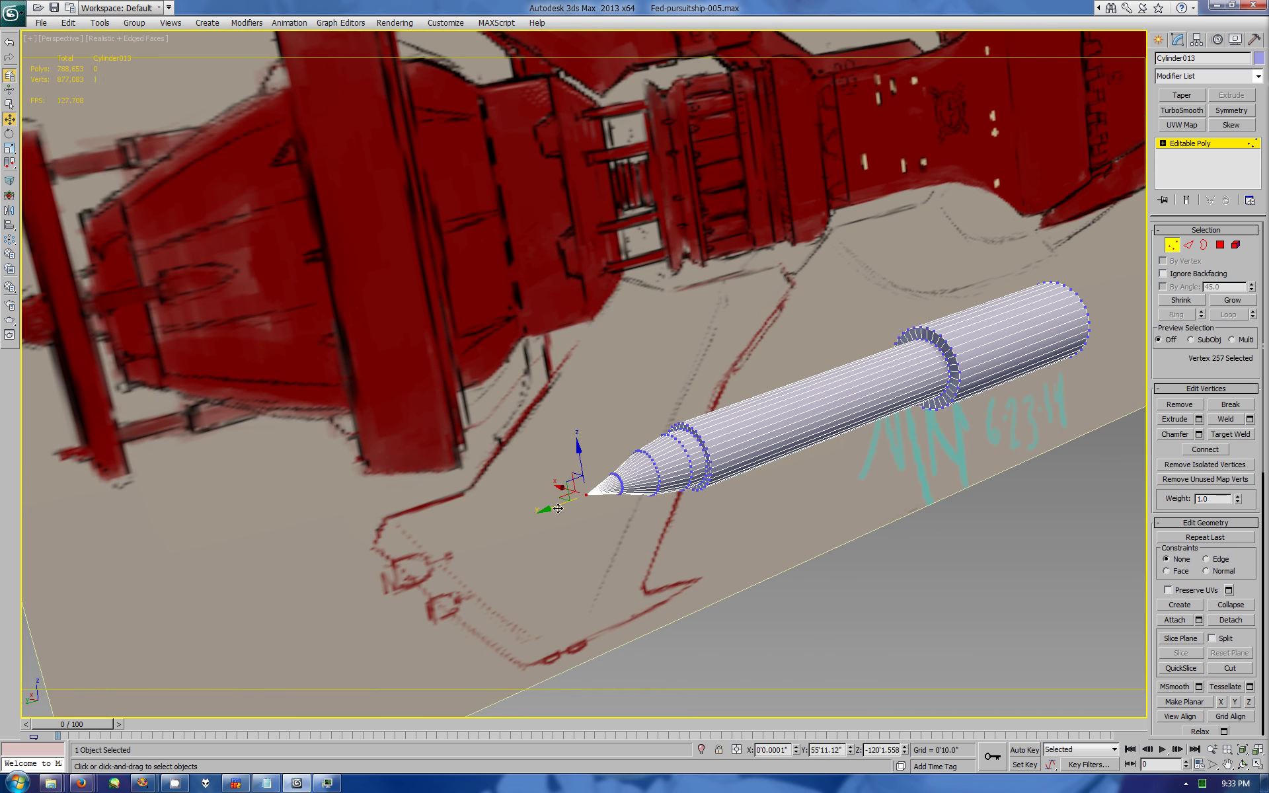
key(alt+w)
key(alt+w)
scroll(345, 489, up, 3)
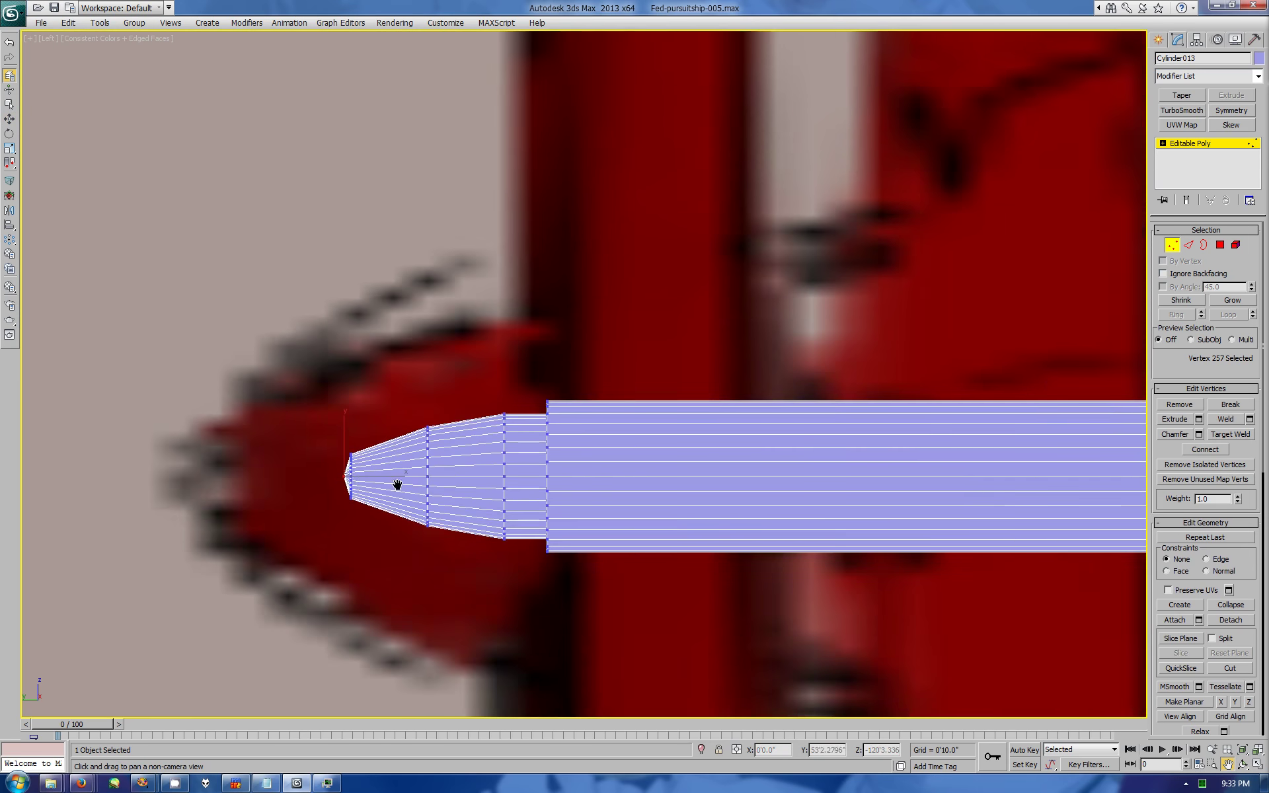
scroll(323, 522, up, 4)
drag(283, 482, 348, 680)
key(alt+w)
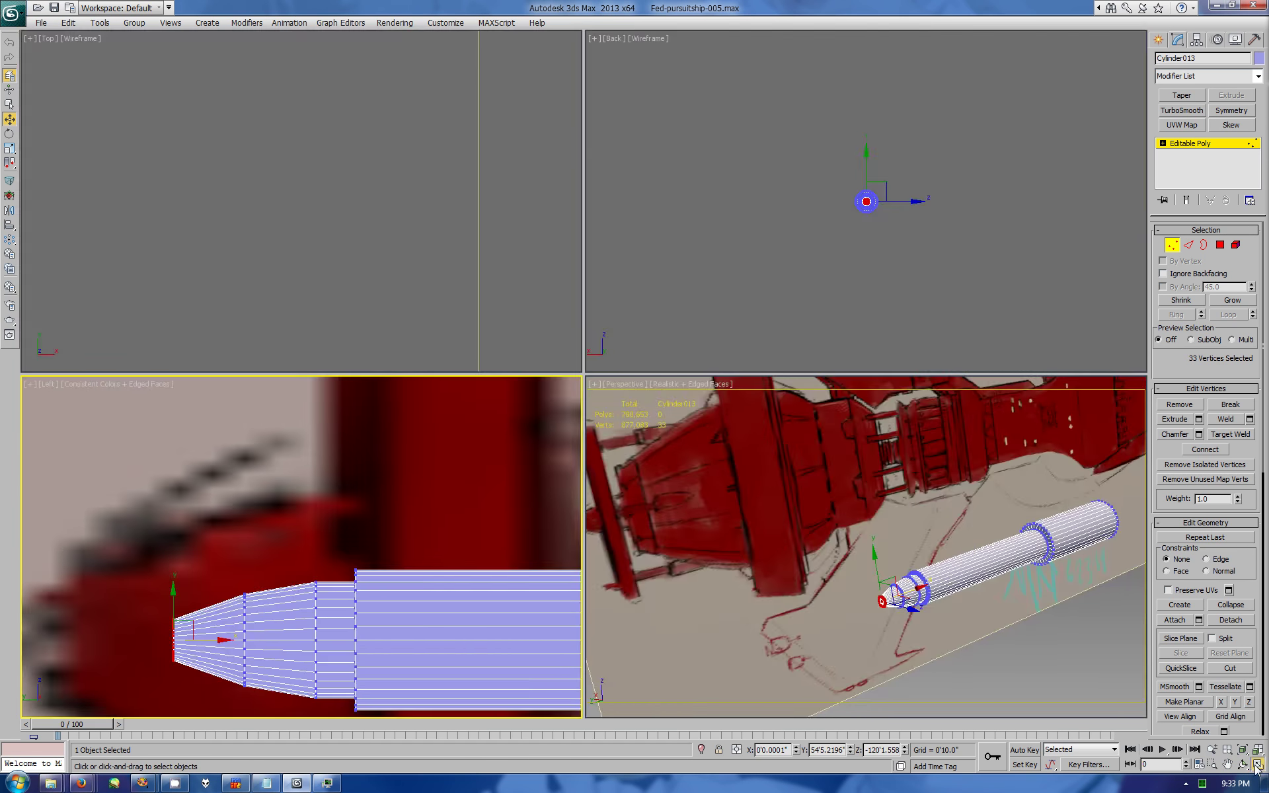
key(alt+w)
Step: Chamfer two edge loops around the cone to spread them apart
key(2)
double_click(613, 582)
ctrl+double_click(469, 568)
click(1198, 450)
drag(904, 403, 884, 413)
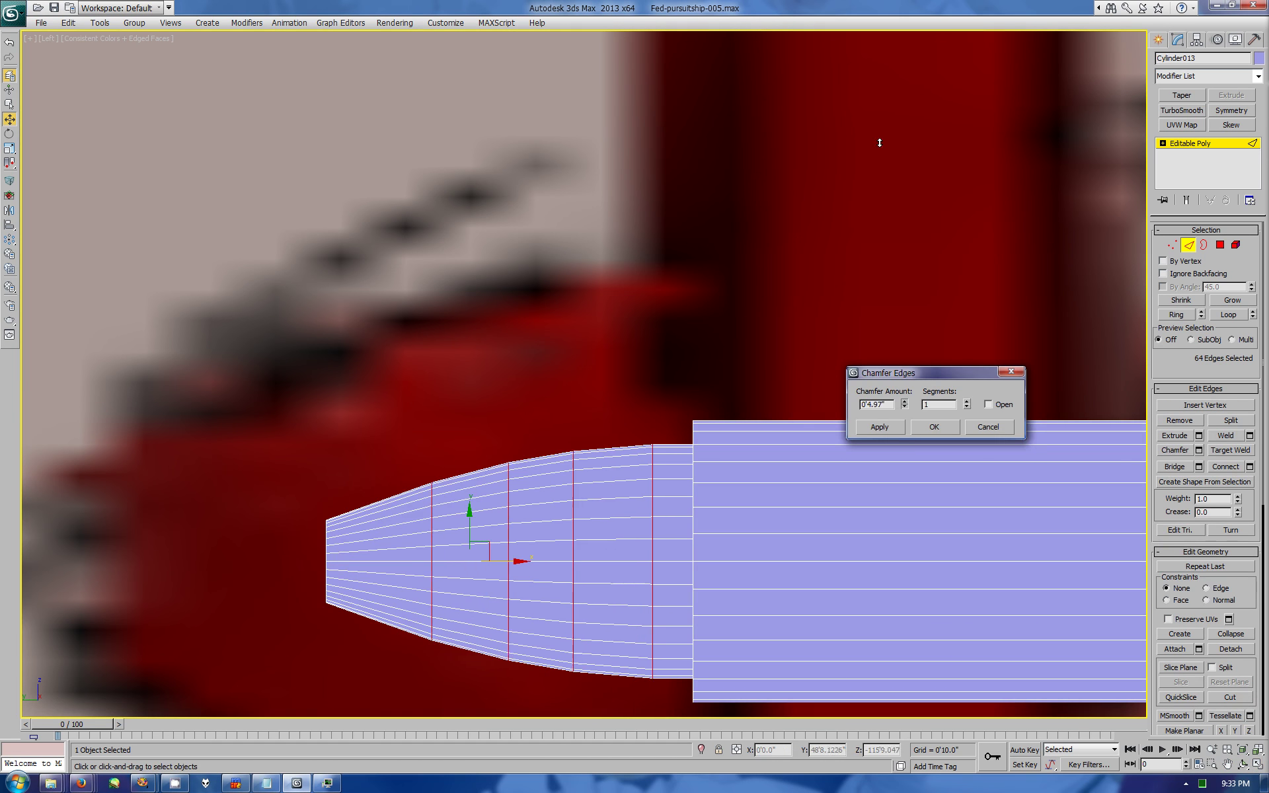
click(933, 426)
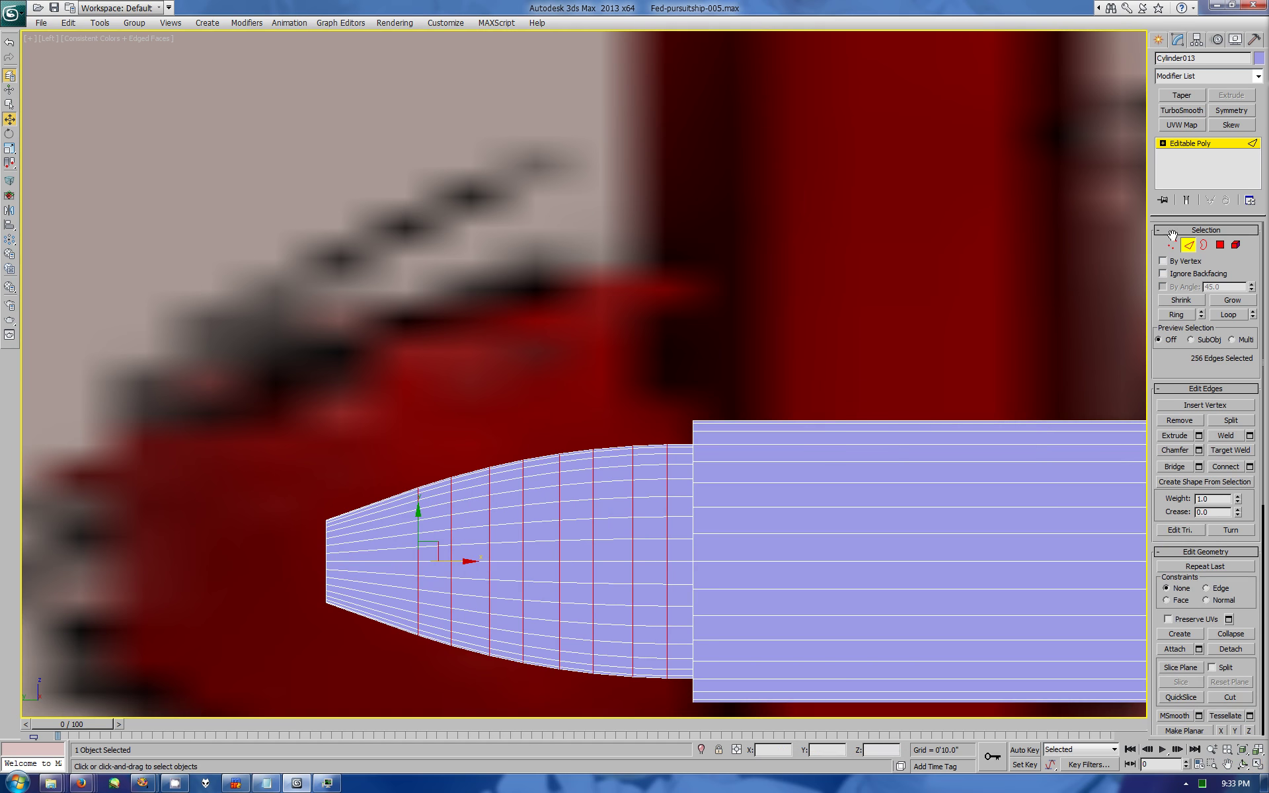
Step: Push the tip vertices forward and chamfer the tip edges by 0'0.8342"
key(1)
drag(176, 363, 674, 680)
drag(323, 563, 258, 565)
key(2)
click(1198, 450)
drag(903, 404, 903, 413)
click(932, 426)
Step: Move the tip vertices forward and scale them wider to round the nose
key(1)
drag(99, 351, 350, 645)
mouse_move(331, 558)
mouse_down()
mouse_move(274, 555)
mouse_move(318, 555)
mouse_move(264, 529)
mouse_move(311, 563)
mouse_up()
key(r)
key(w)
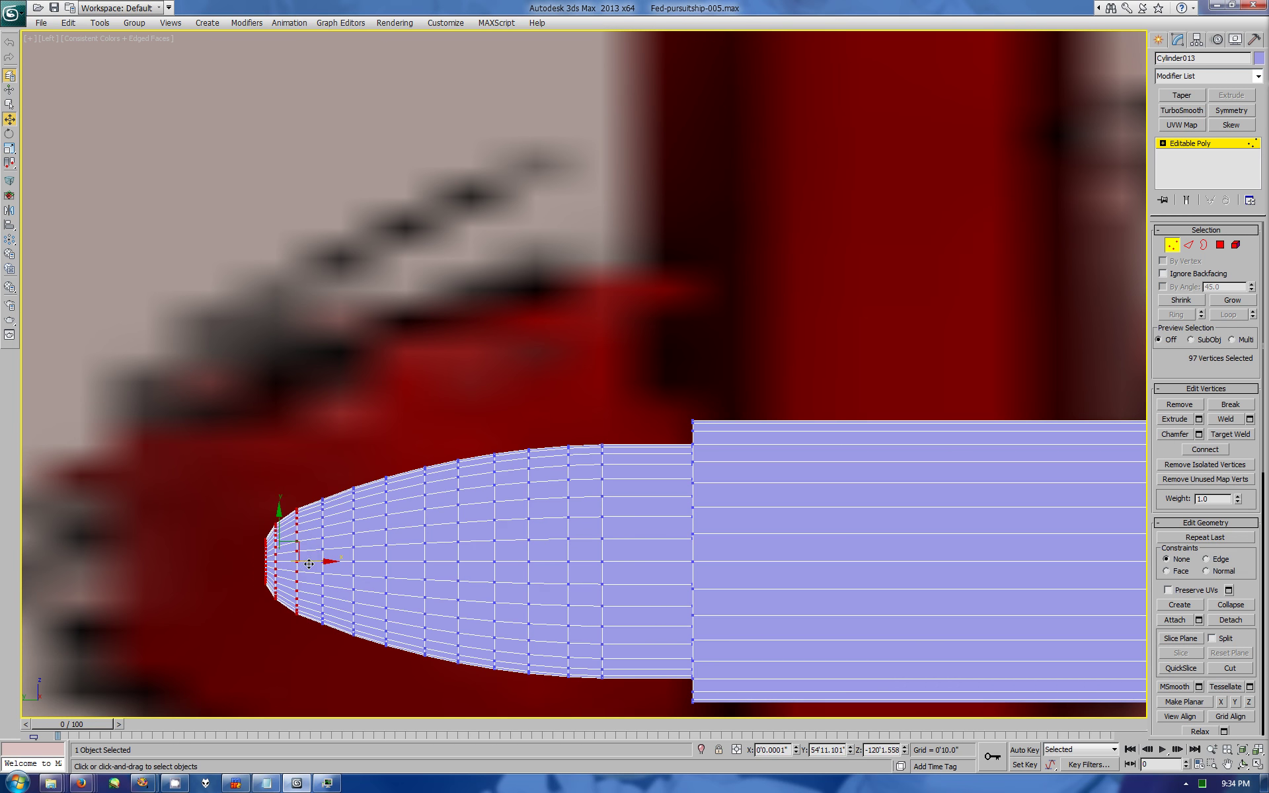
Step: Unhide all the hidden ship objects around the finished rod
scroll(284, 489, down, 5)
key(4)
drag(368, 354, 552, 537)
scroll(1175, 671, down, 8)
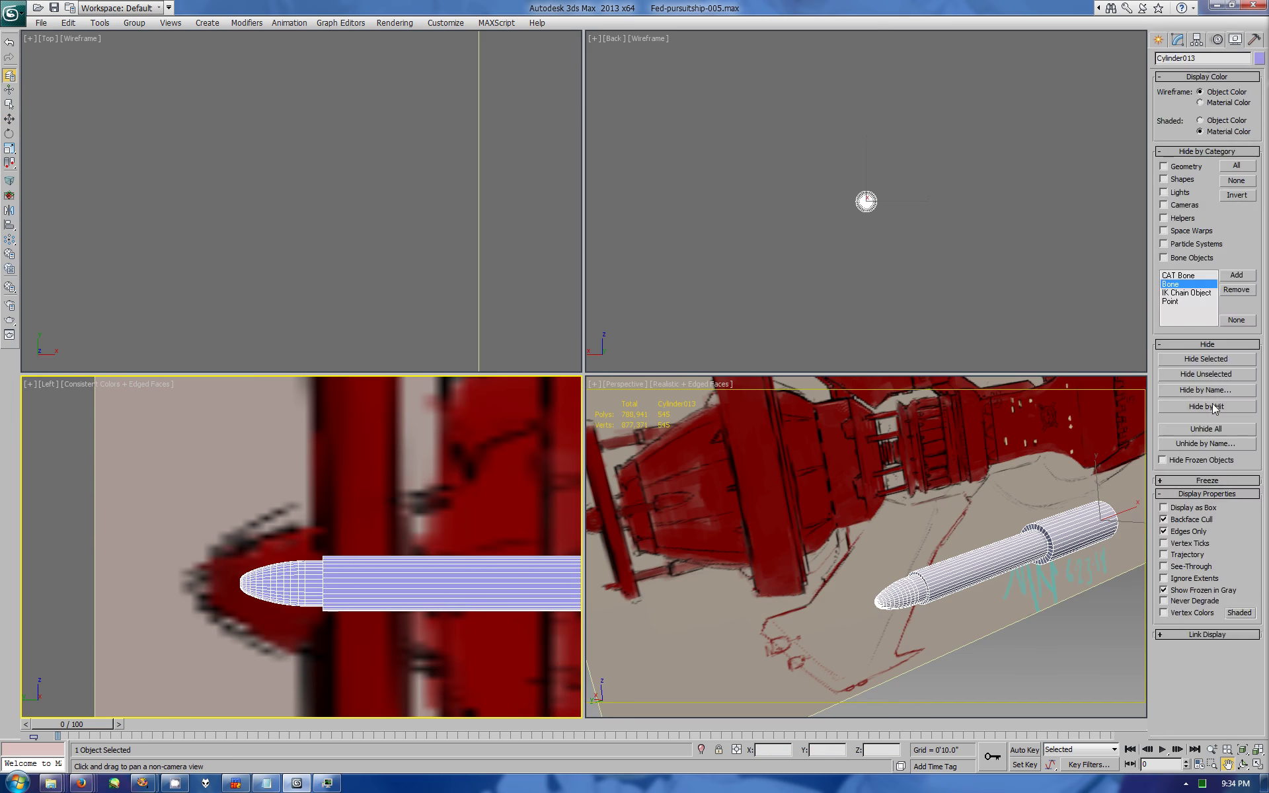
click(1205, 428)
click(1177, 40)
Step: Mirror the rod with a Symmetry modifier and Shift-rotate a copy around the nozzle
key(w)
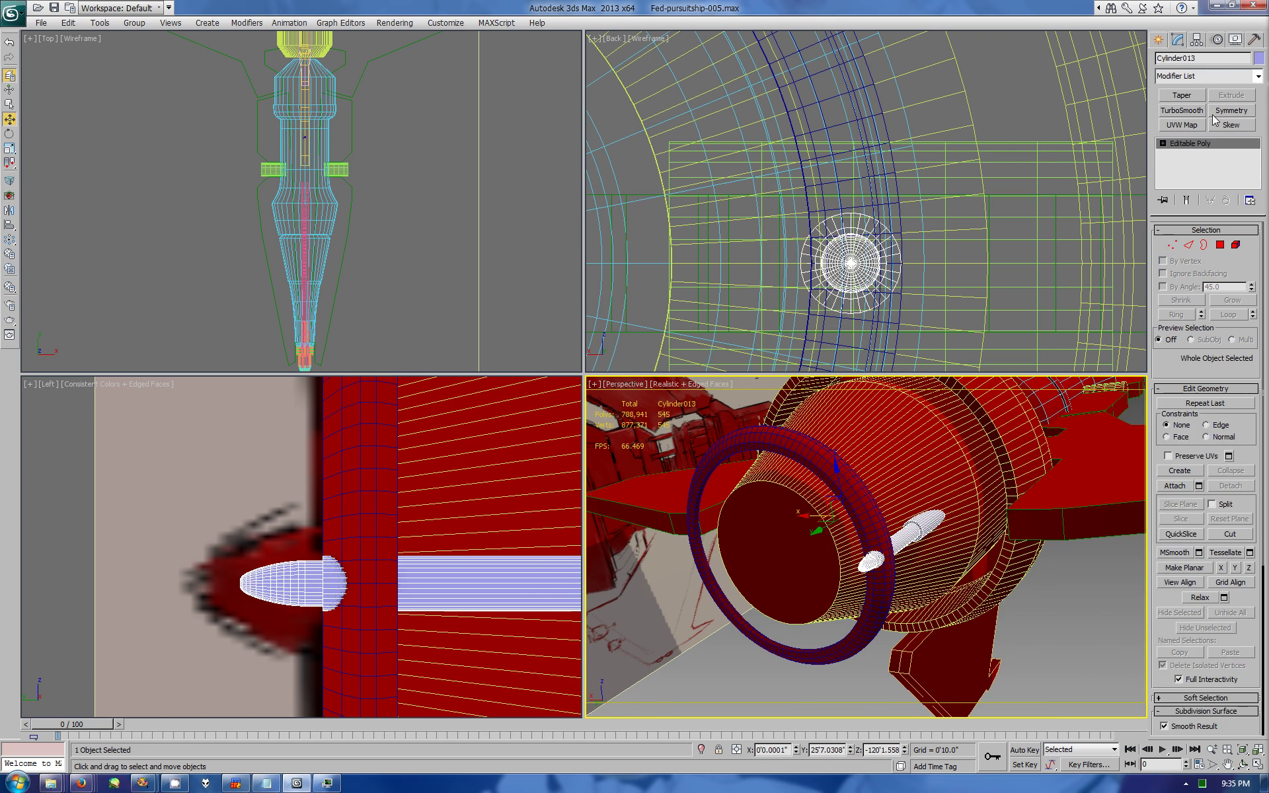
click(1210, 111)
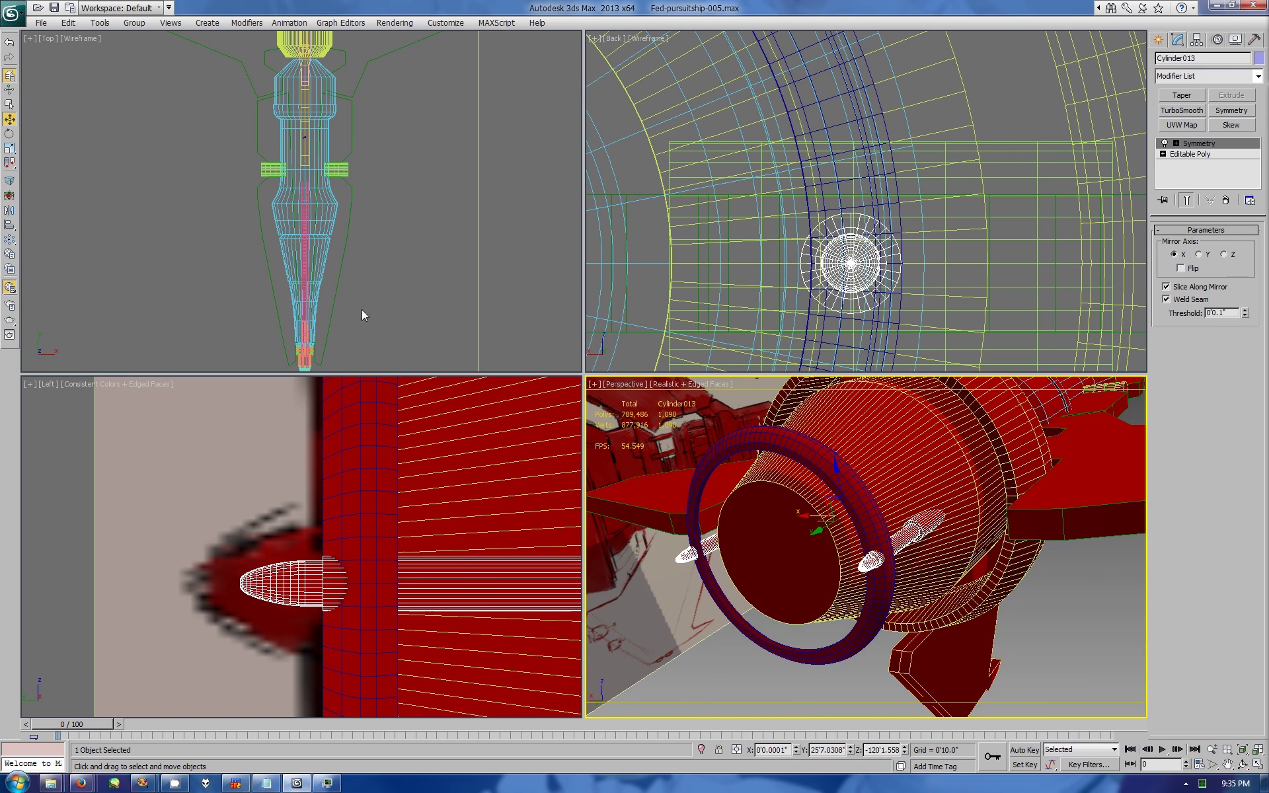
scroll(396, 495, down, 2)
click(9, 134)
shift+drag(820, 463, 819, 529)
key(Return)
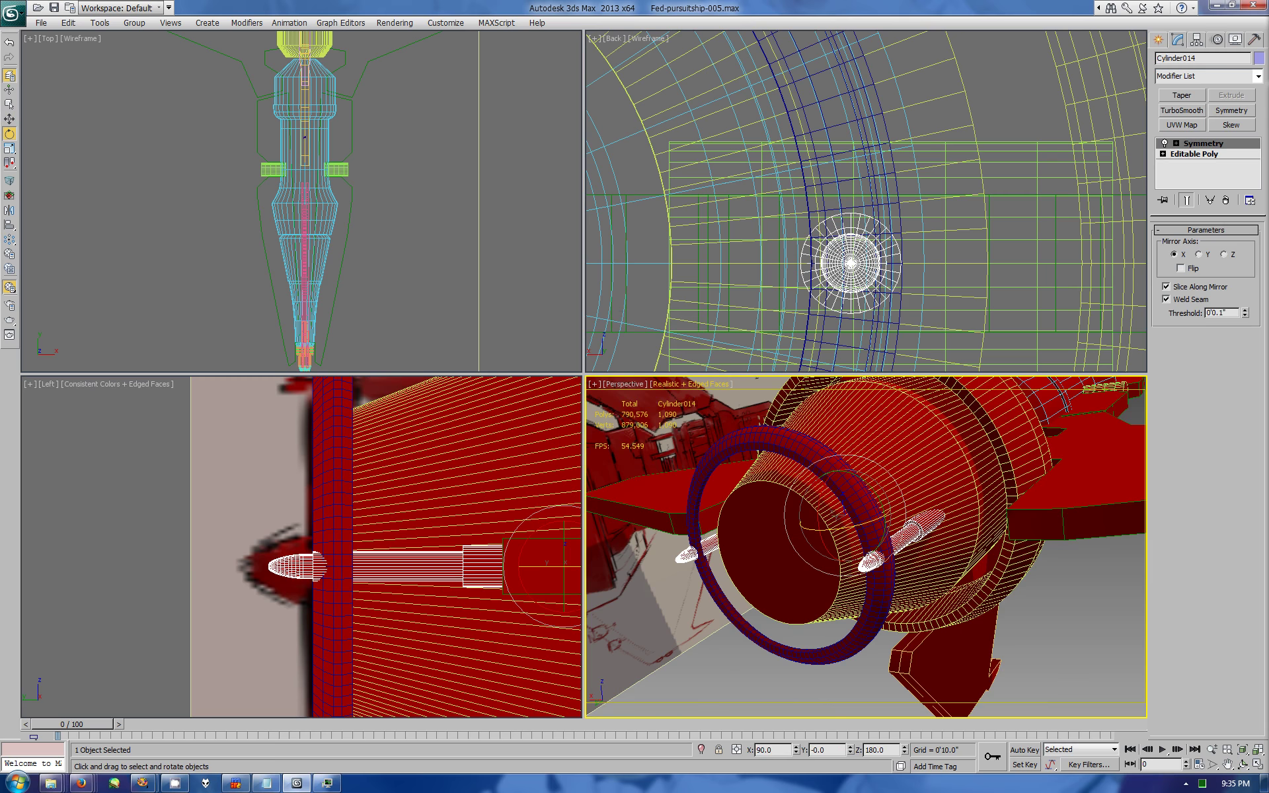
Step: Orbit the enlarged perspective view, hide edged faces and adjust lighting and shadows display
right_click(834, 522)
key(alt+w)
alt+middle_drag(834, 522, 125, 33)
key(F4)
click(105, 38)
click(311, 261)
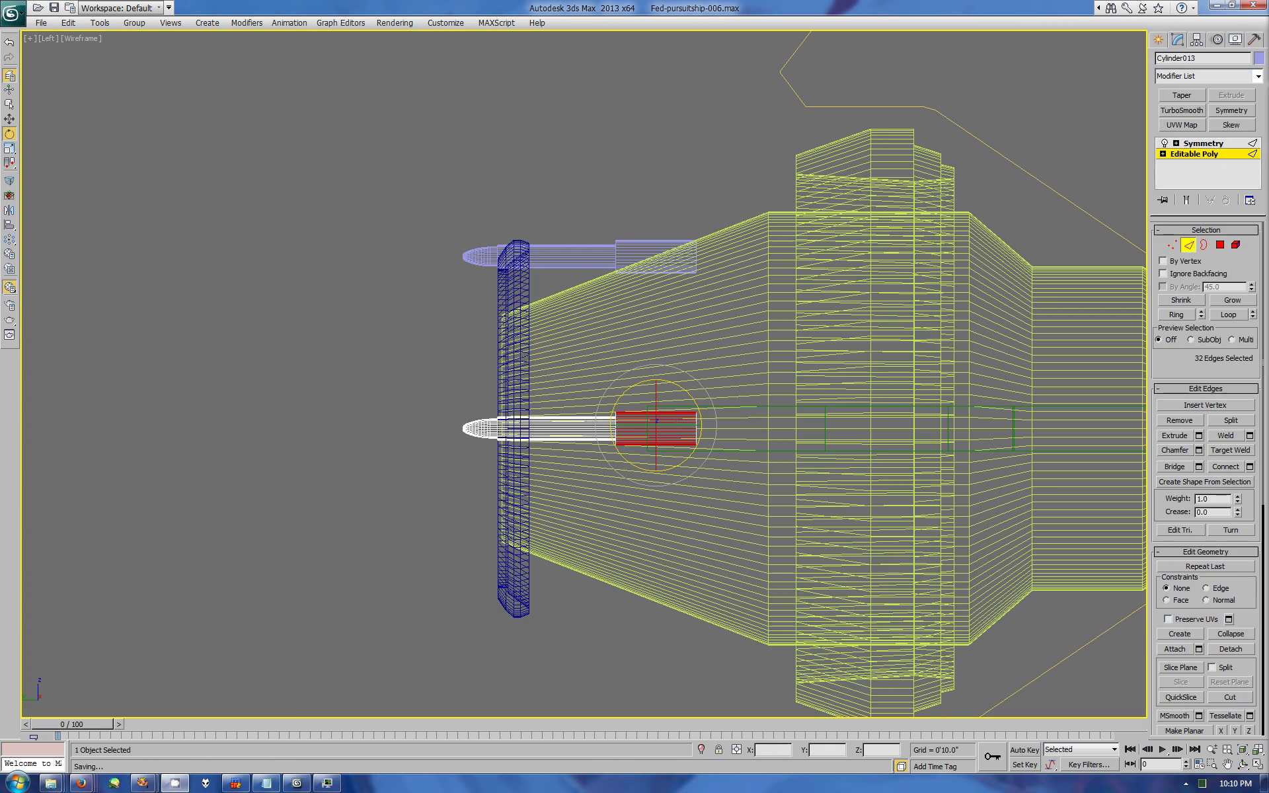
Step: Set the side view to display shaded with edges
key(1)
key(r)
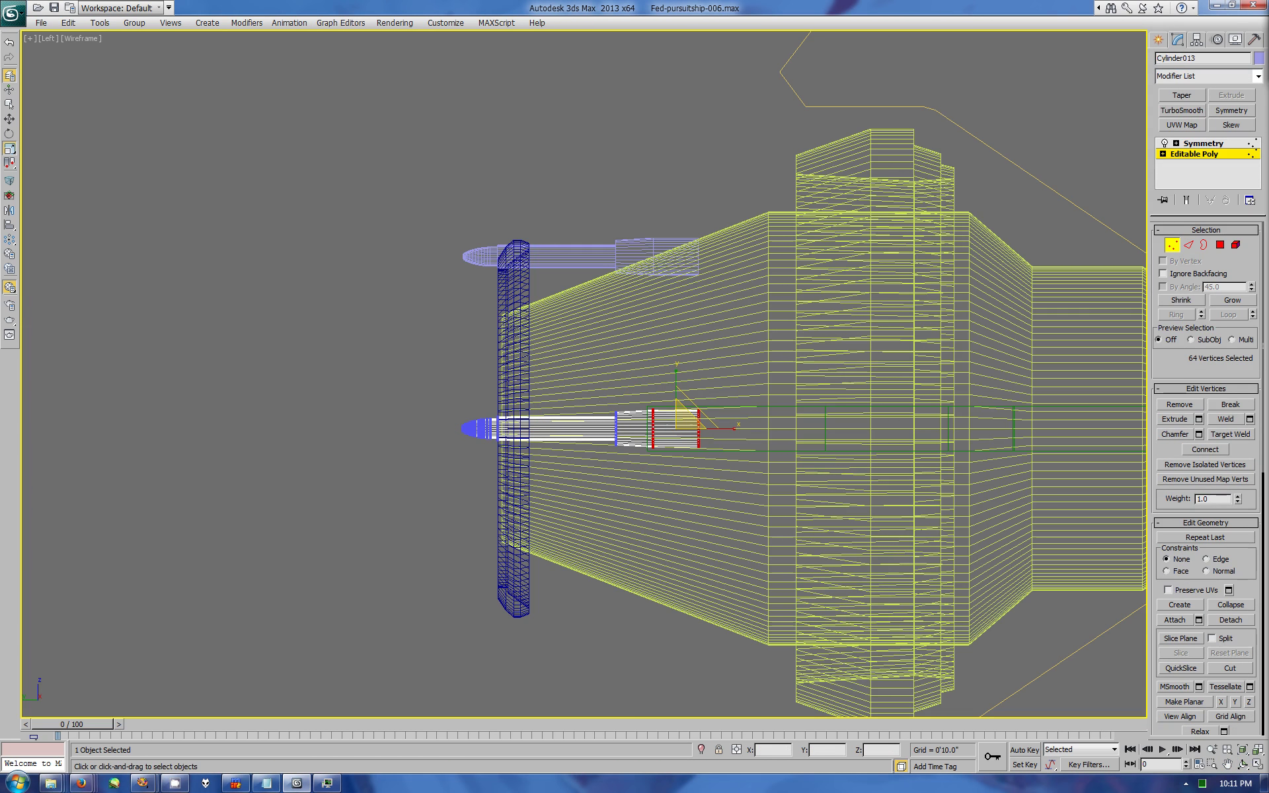
key(w)
click(81, 39)
click(126, 88)
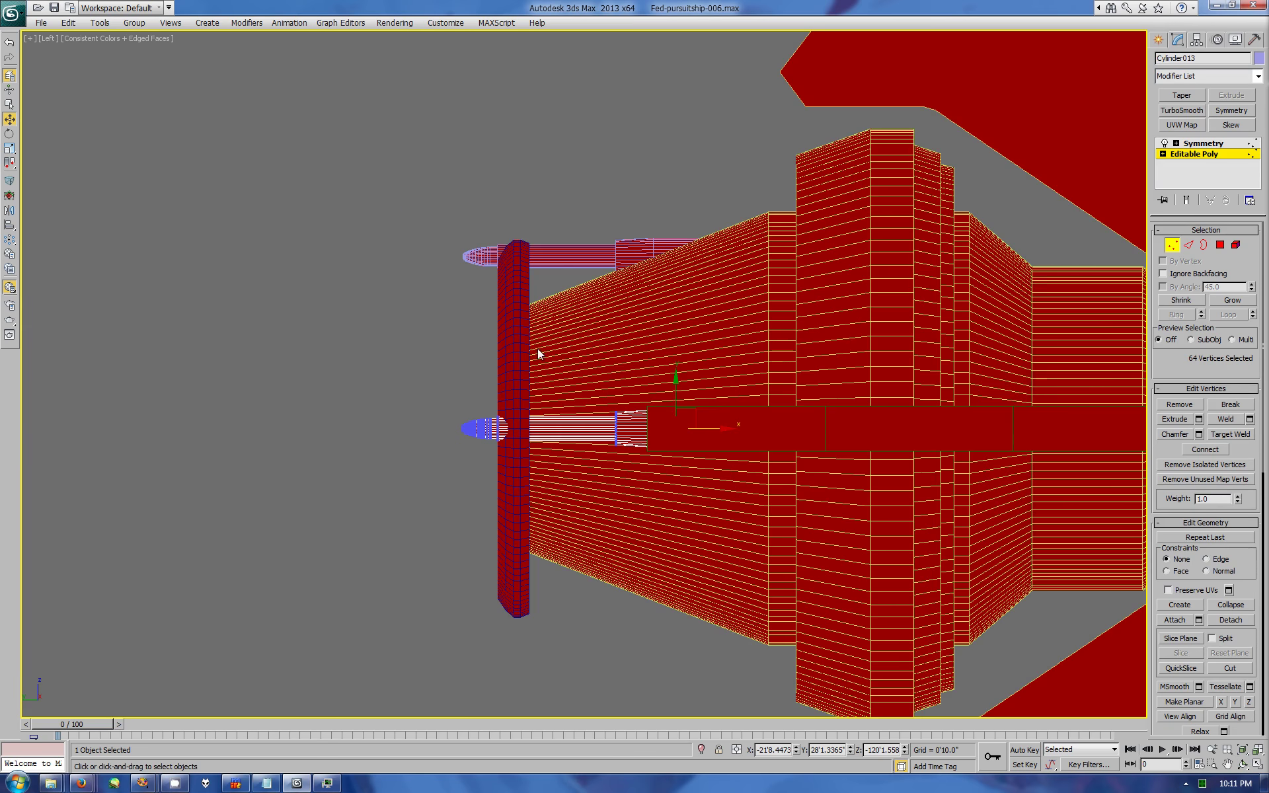
scroll(538, 350, up, 3)
Step: Add a second edge loop near the rod's base and shift its end vertices backward
key(2)
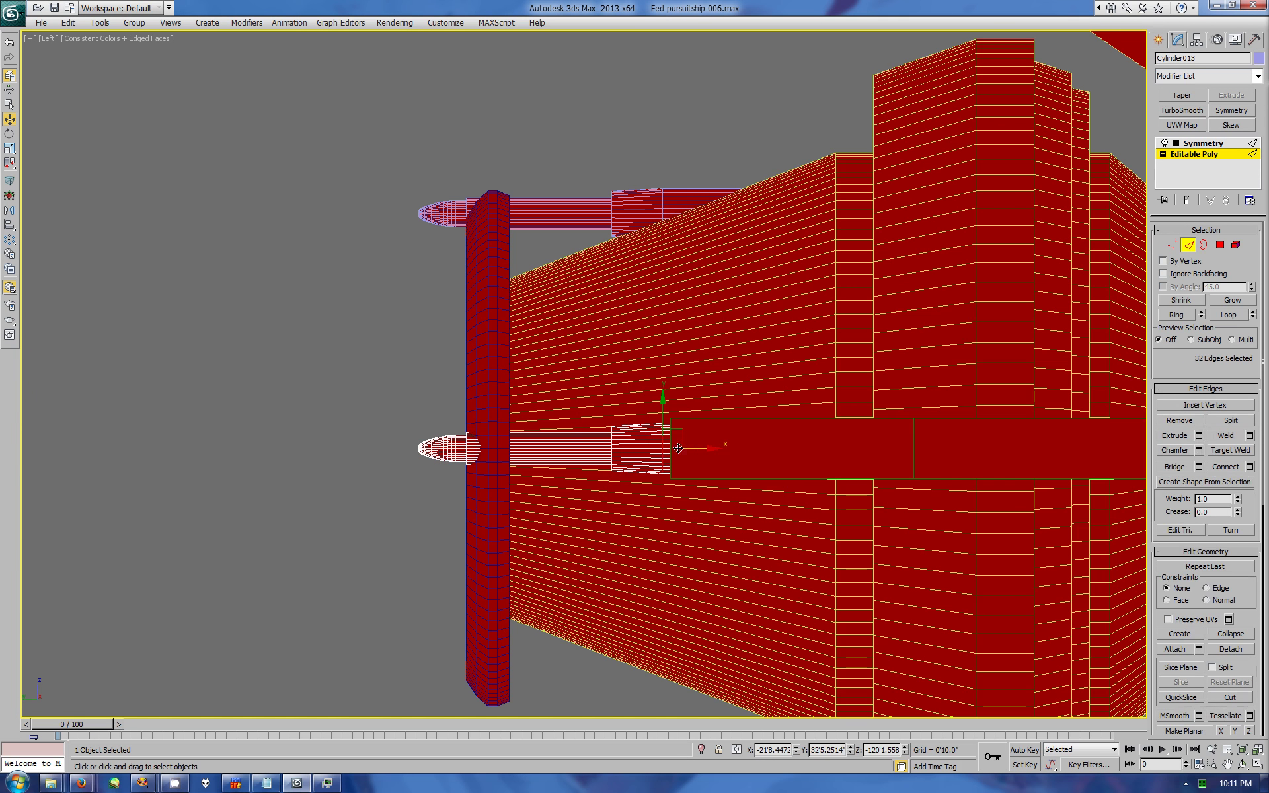
shift+drag(677, 448, 698, 448)
click(925, 430)
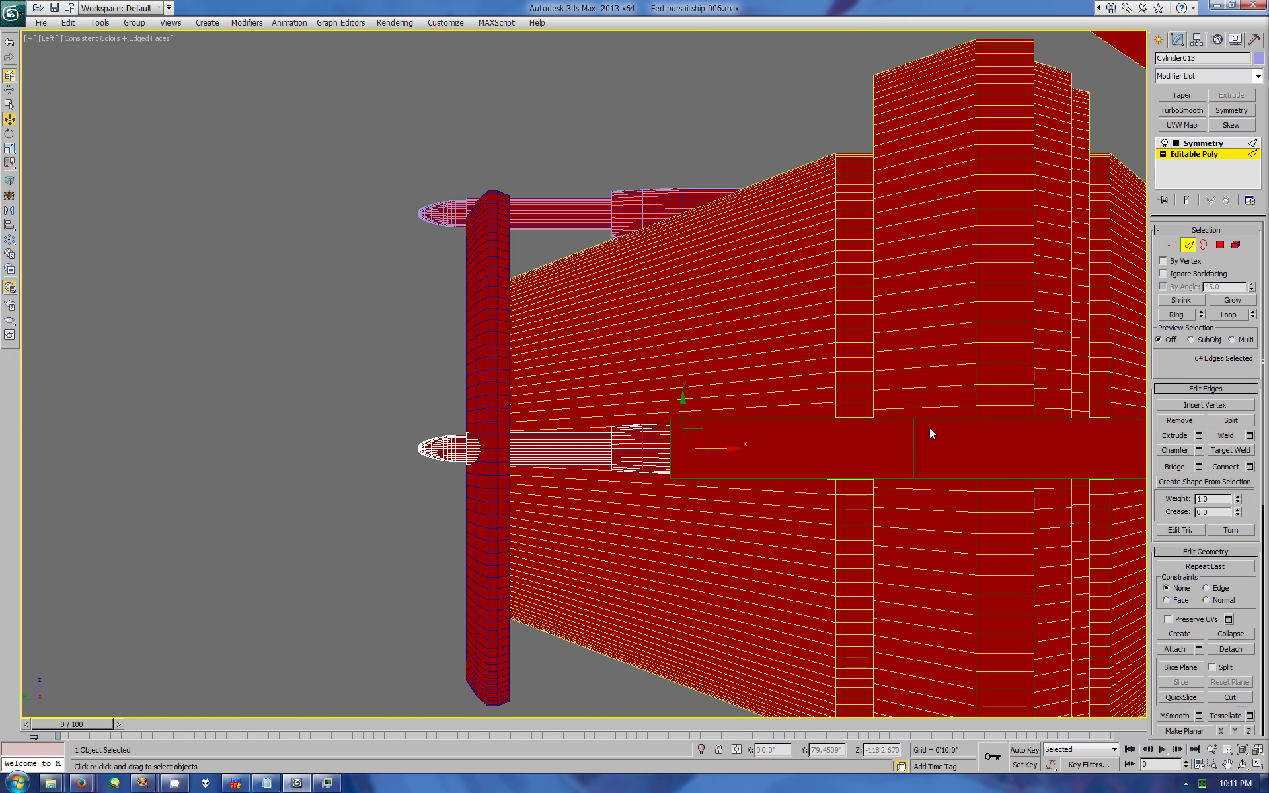
key(1)
drag(482, 455, 499, 455)
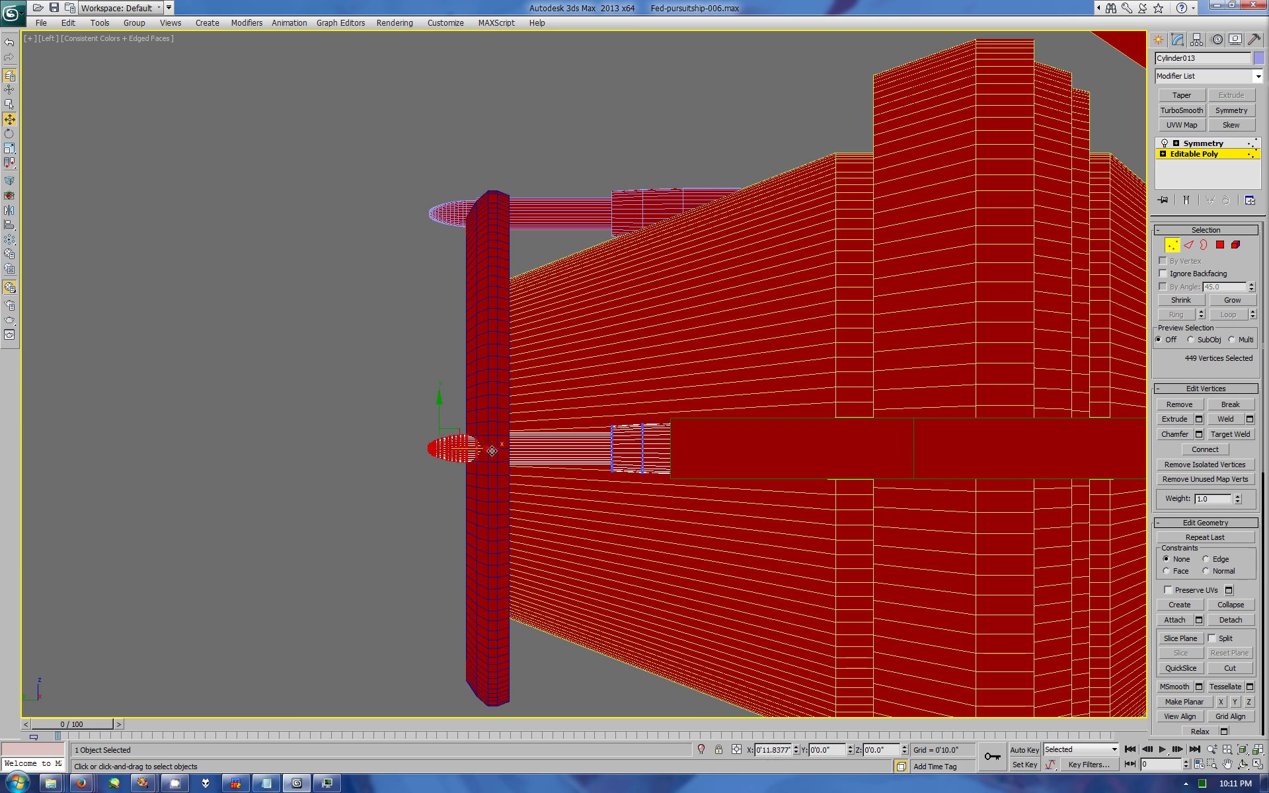
scroll(654, 349, down, 3)
scroll(654, 349, down, 3)
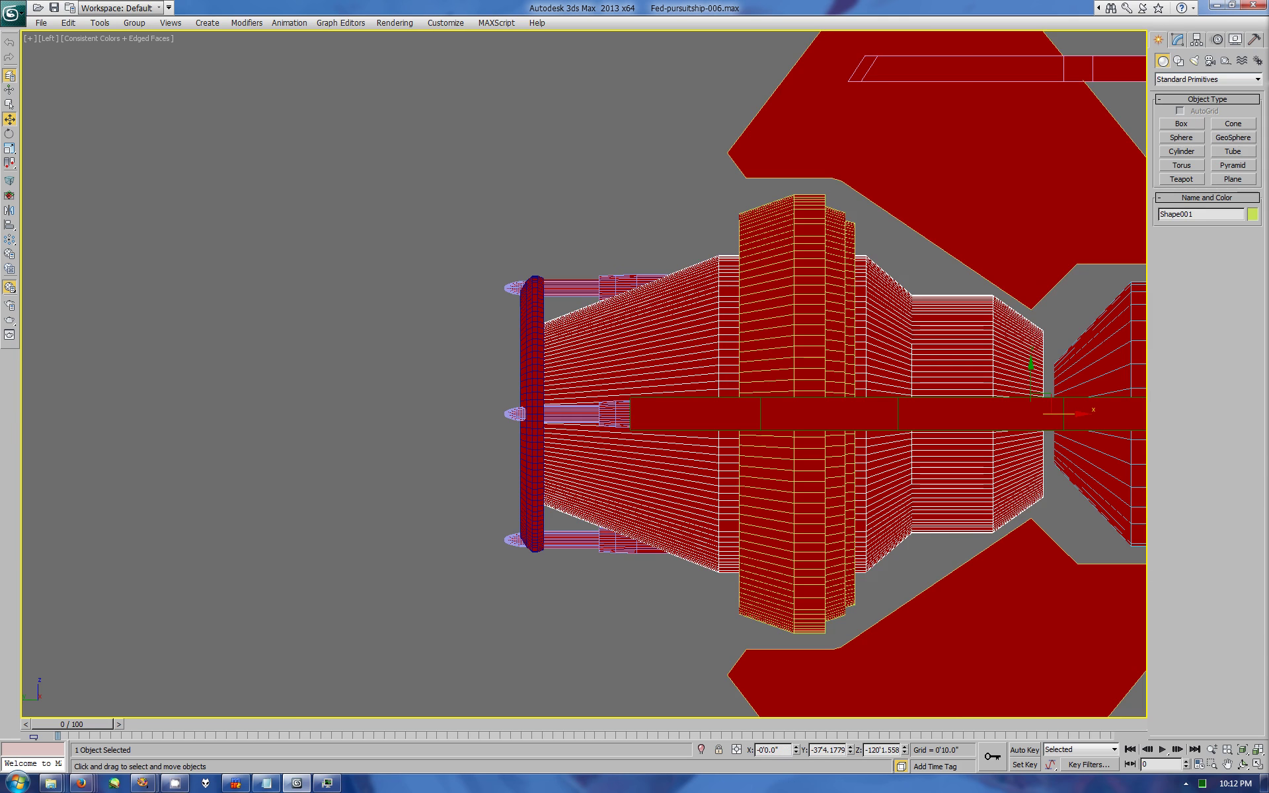
Step: Try a connecting edge loop across the band edges, then undo it
click(627, 635)
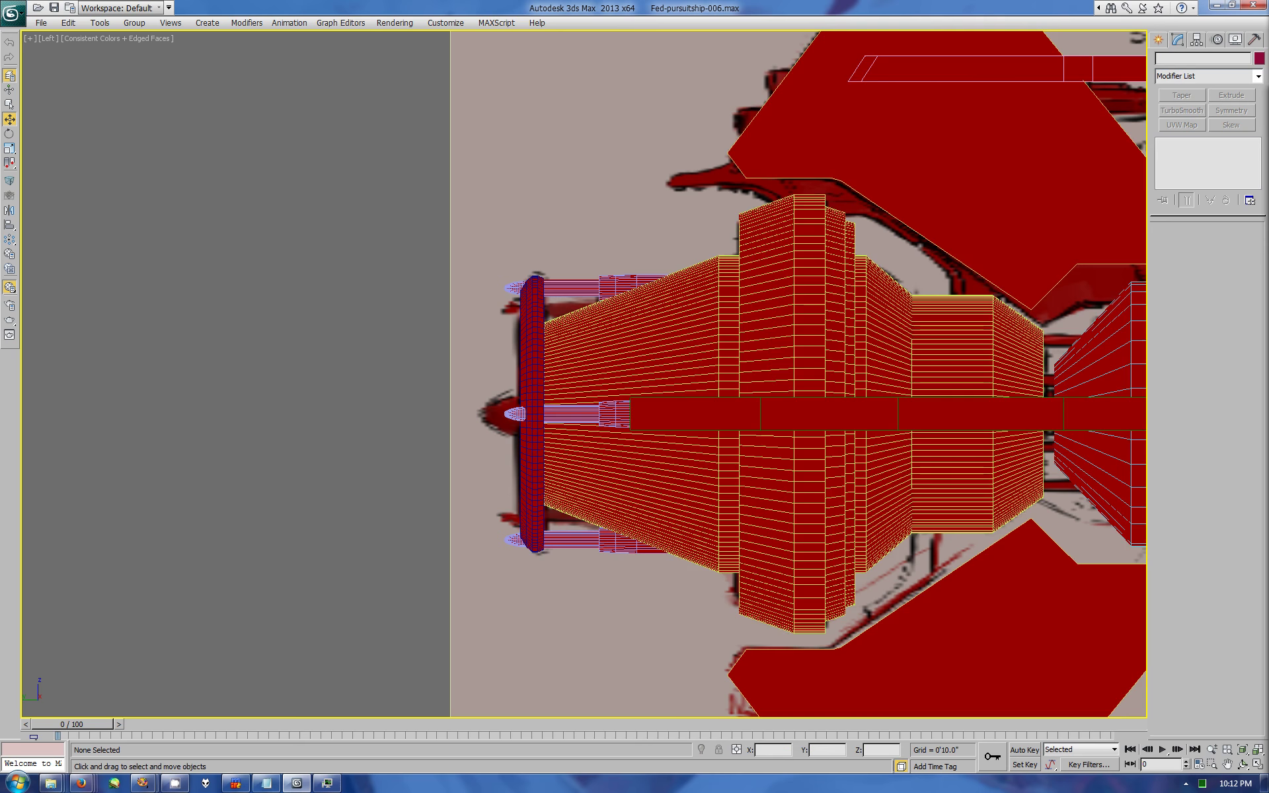
click(1187, 246)
click(1248, 466)
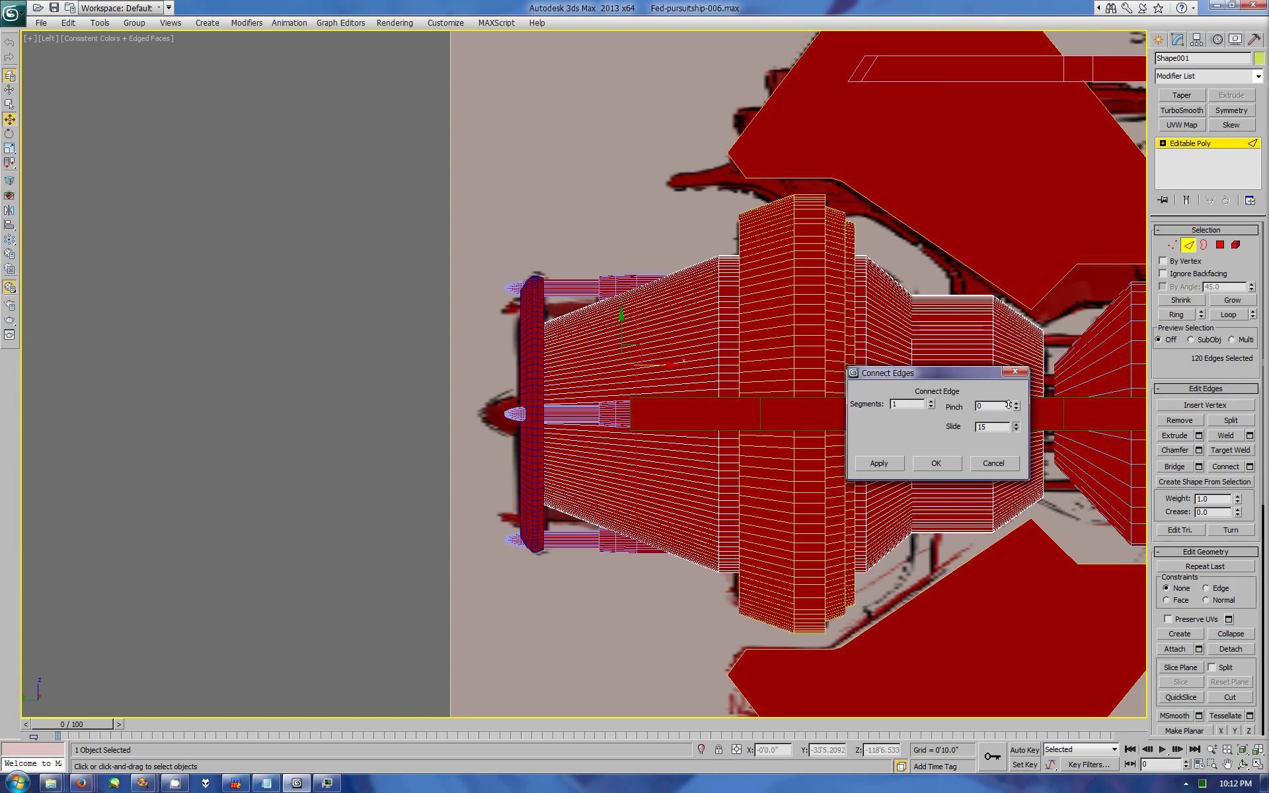
click(942, 461)
click(719, 332)
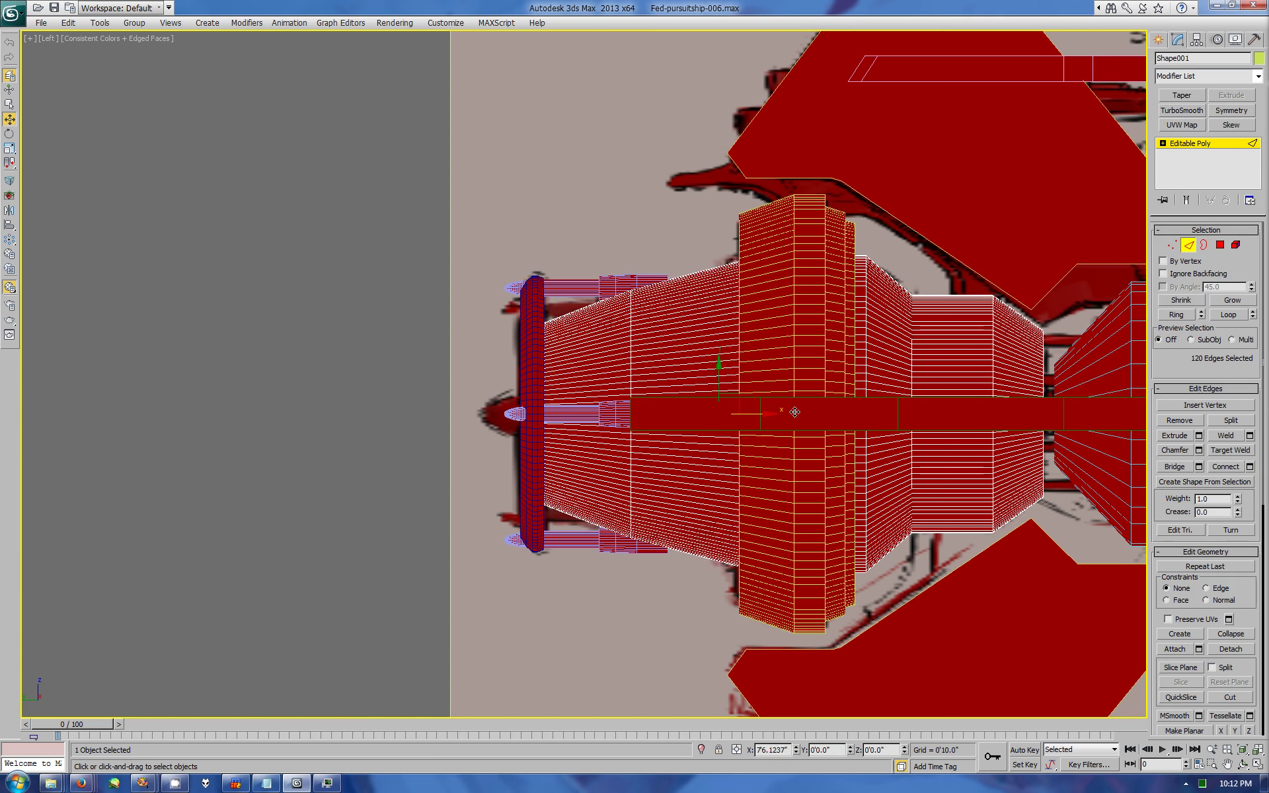
key(ctrl+z)
Step: Orbit around the nozzle band and frame the selected edge loop in the side view
key(alt+w)
click(1242, 764)
mouse_move(872, 528)
mouse_down()
mouse_move(905, 505)
mouse_move(862, 566)
mouse_up()
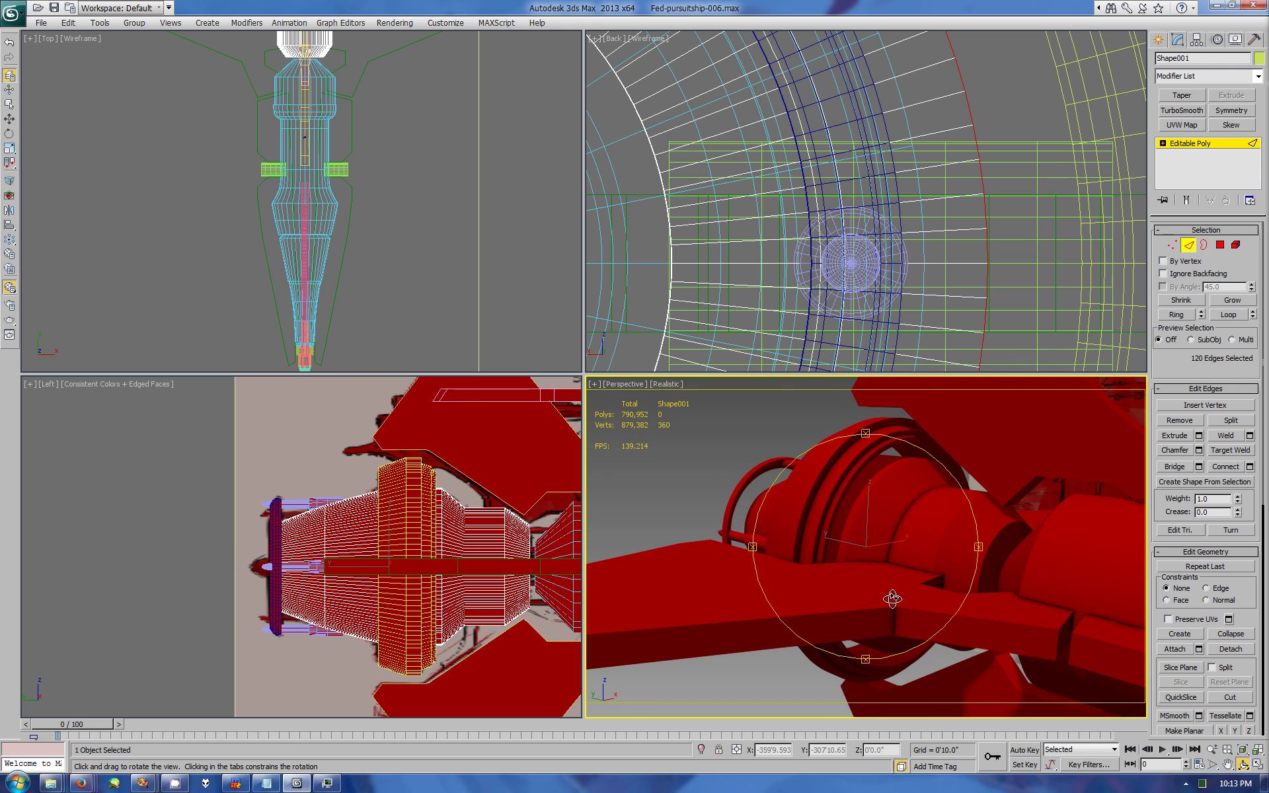
mouse_move(892, 598)
mouse_down()
mouse_move(912, 575)
mouse_move(898, 578)
mouse_move(943, 566)
mouse_move(920, 546)
mouse_move(859, 544)
mouse_move(907, 534)
mouse_up()
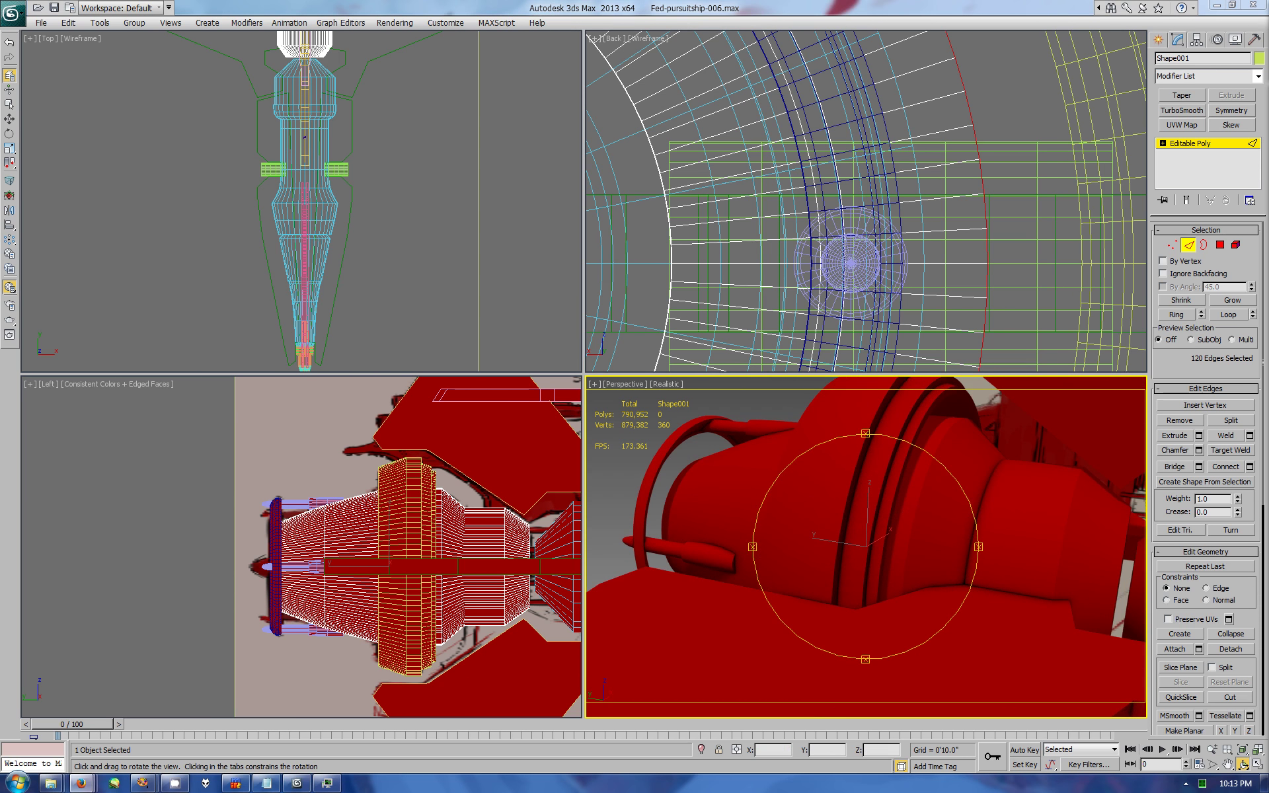
key(alt+Tab)
key(alt+Tab)
key(alt+Tab)
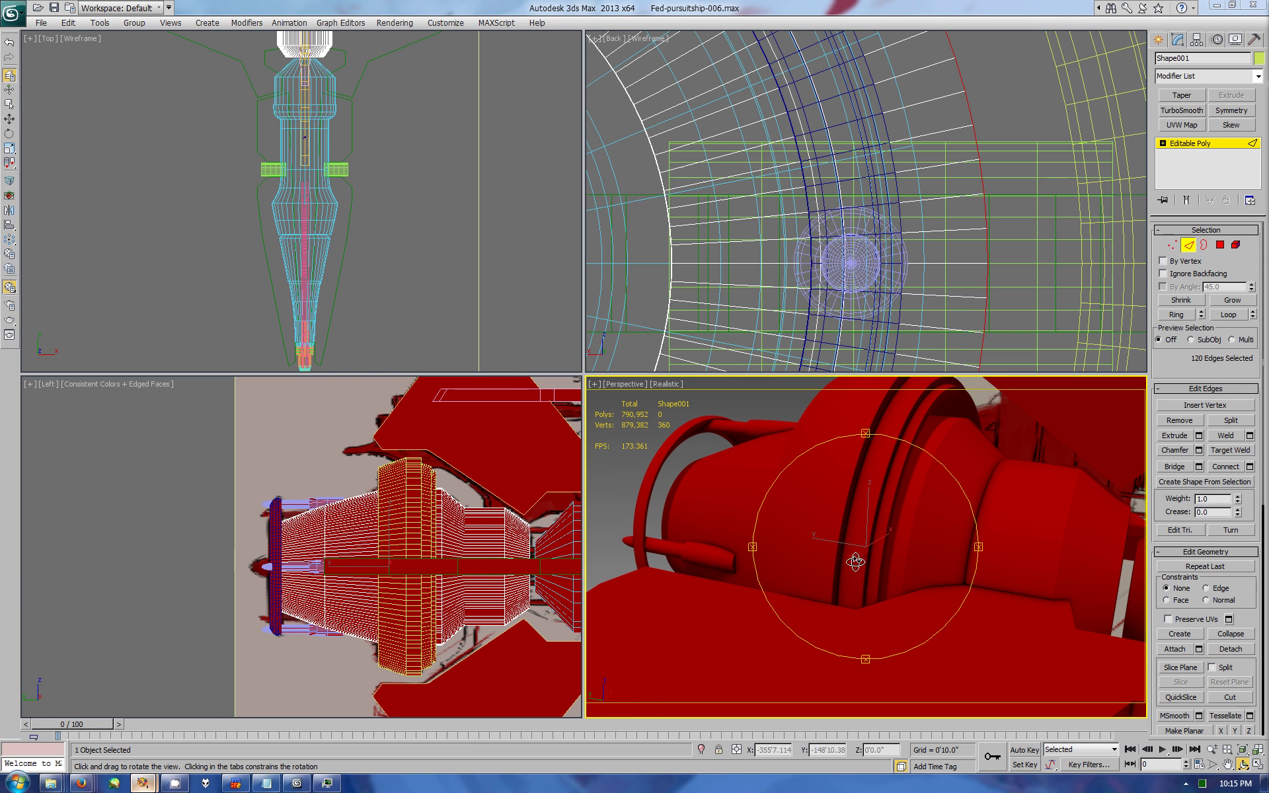
drag(850, 555, 530, 658)
right_click(529, 658)
key(z)
key(w)
Step: Chamfer the band loop at 3'8.8084", inspect the result, then undo it
click(1198, 450)
drag(904, 404, 902, 456)
click(884, 427)
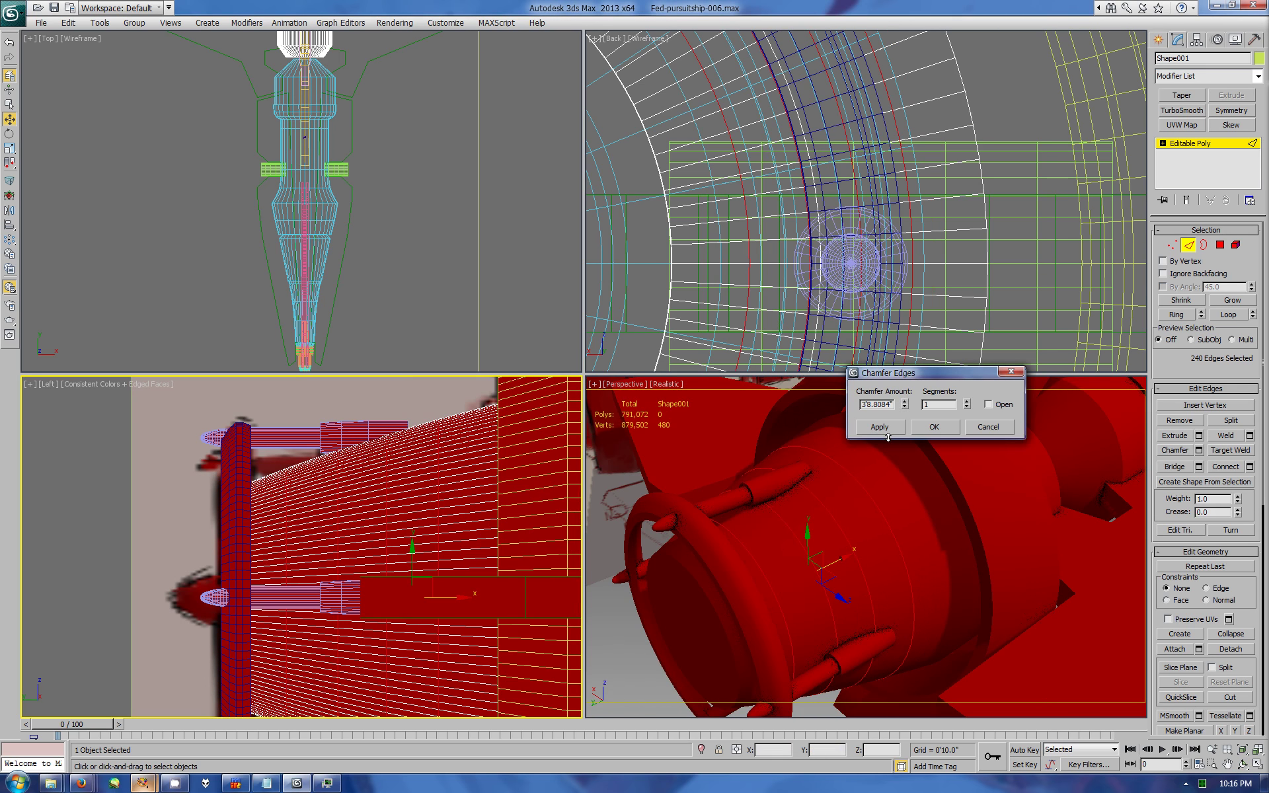
click(933, 426)
key(ctrl+r)
mouse_move(859, 529)
mouse_down()
mouse_move(820, 540)
mouse_move(830, 555)
mouse_up()
key(ctrl+z)
key(1)
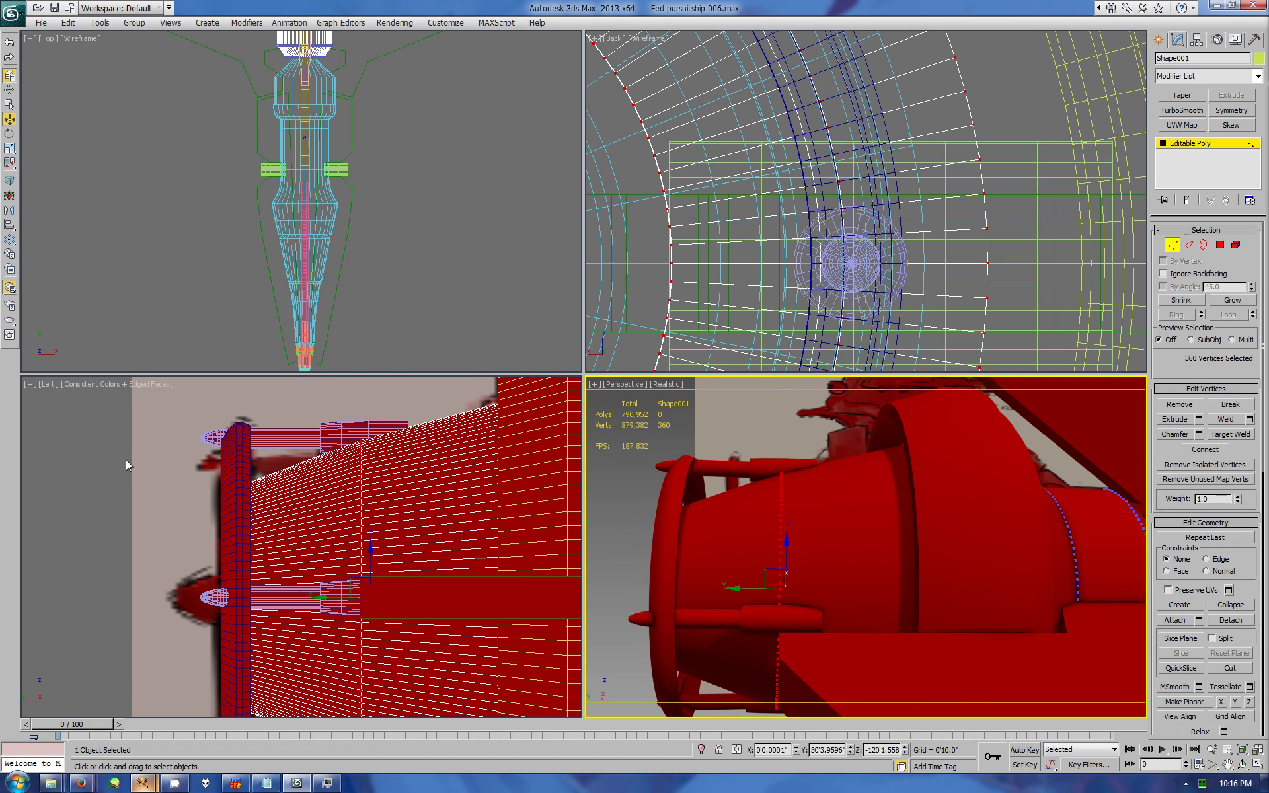
Step: Re-chamfer the band loop at 3'5.3616" to split it into panel lines
right_click(158, 546)
key(alt+w)
scroll(570, 381, up, 1)
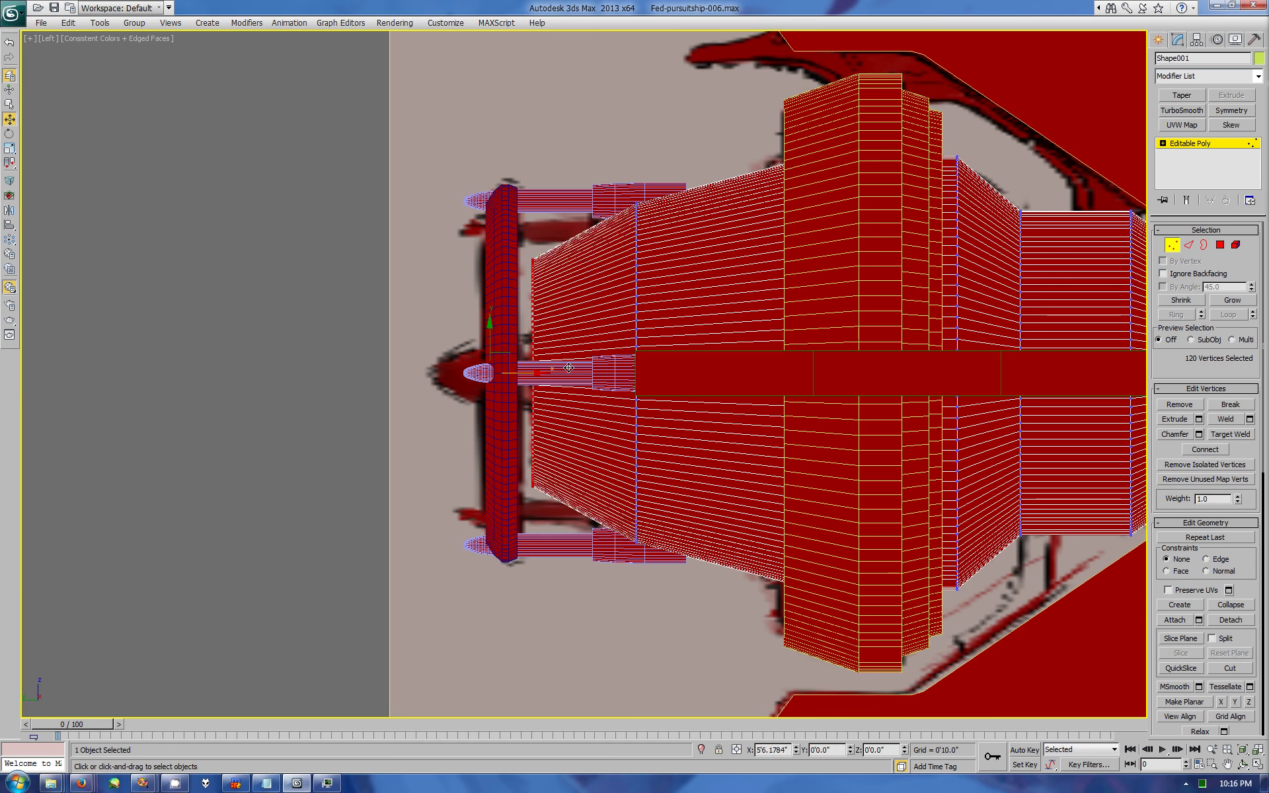
click(1190, 245)
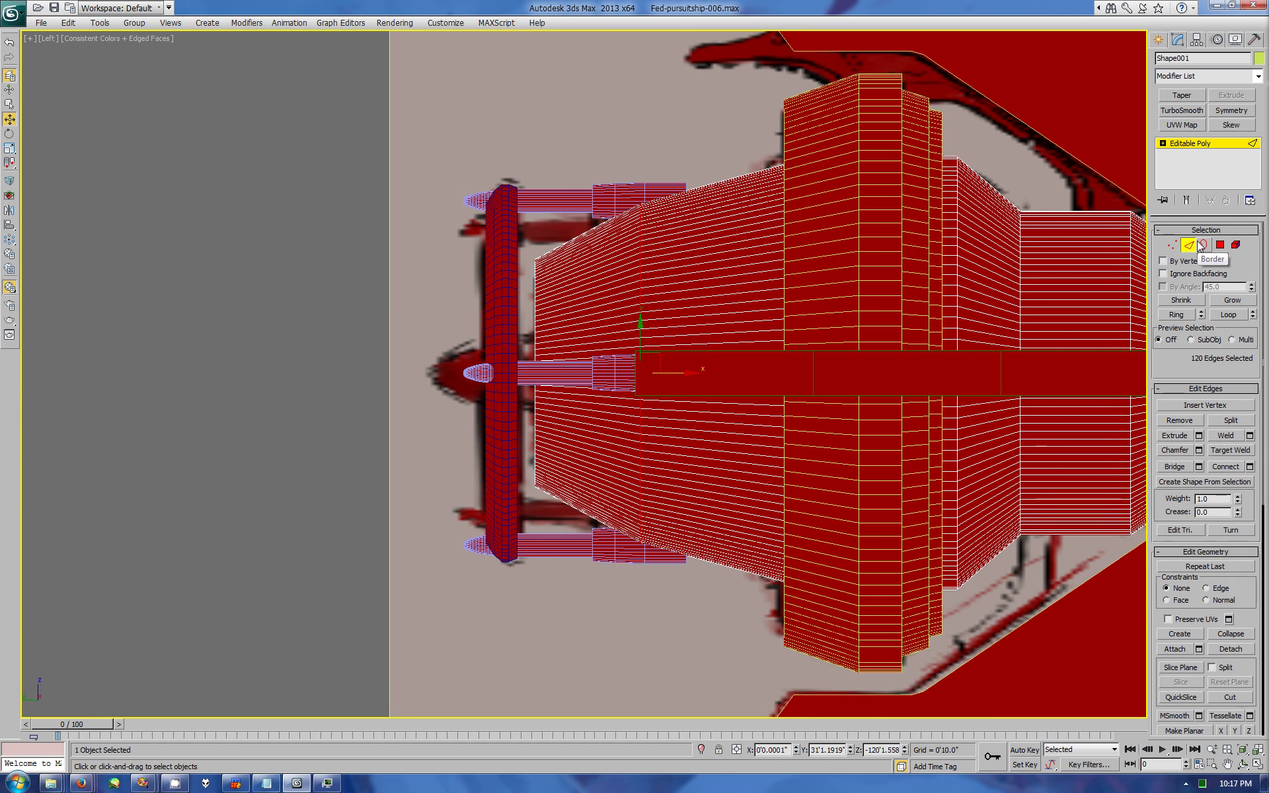
click(1198, 450)
drag(904, 404, 900, 441)
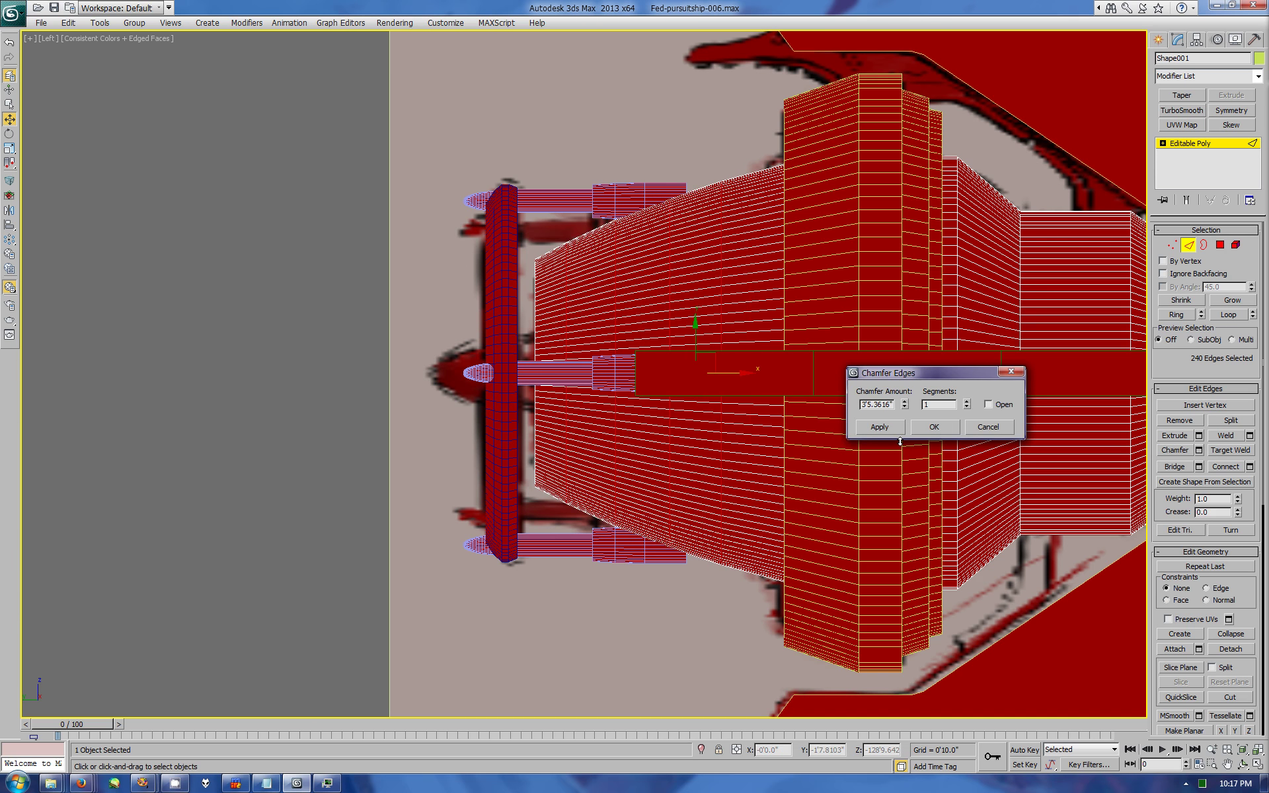
click(878, 426)
key(Return)
Step: Connect a loop between the chamfer lines, then remove the unwanted extra loop
key(alt+w)
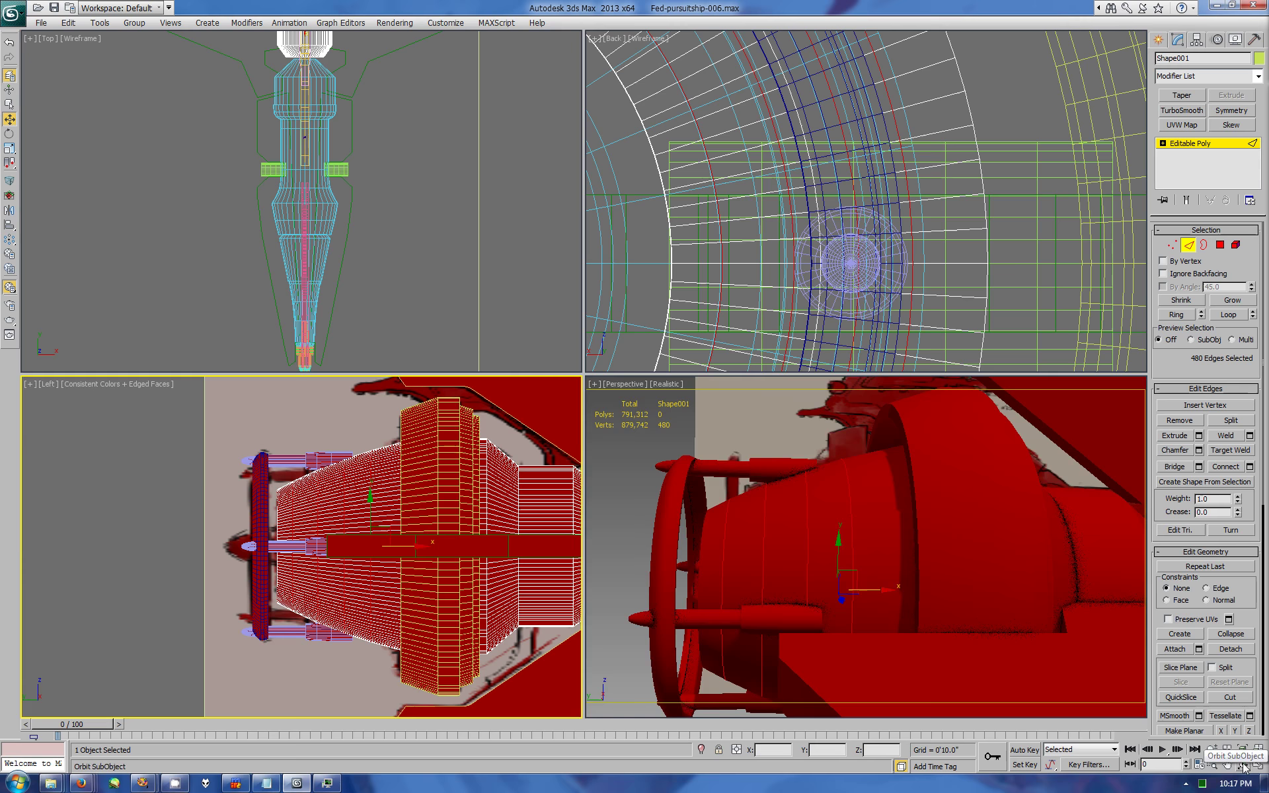
alt+middle_drag(838, 581, 821, 567)
click(308, 502)
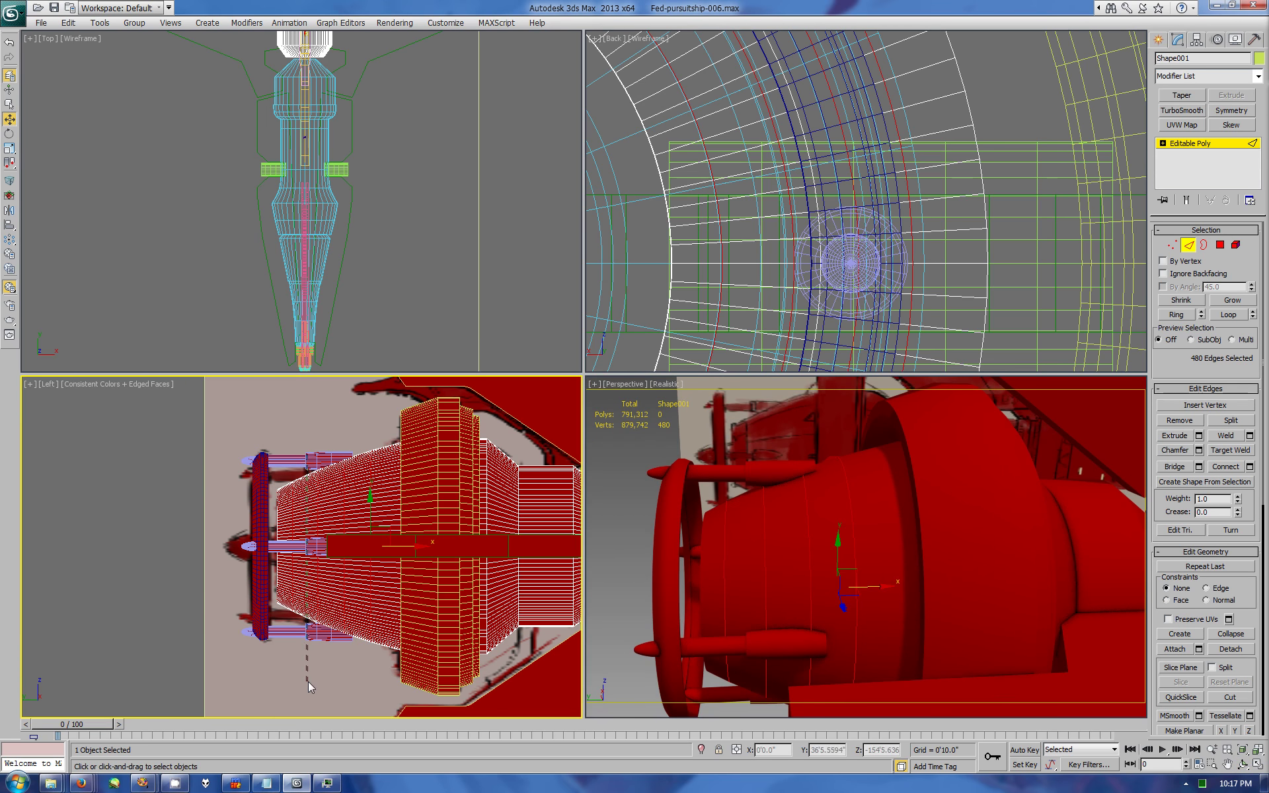
double_click(308, 502)
key(w)
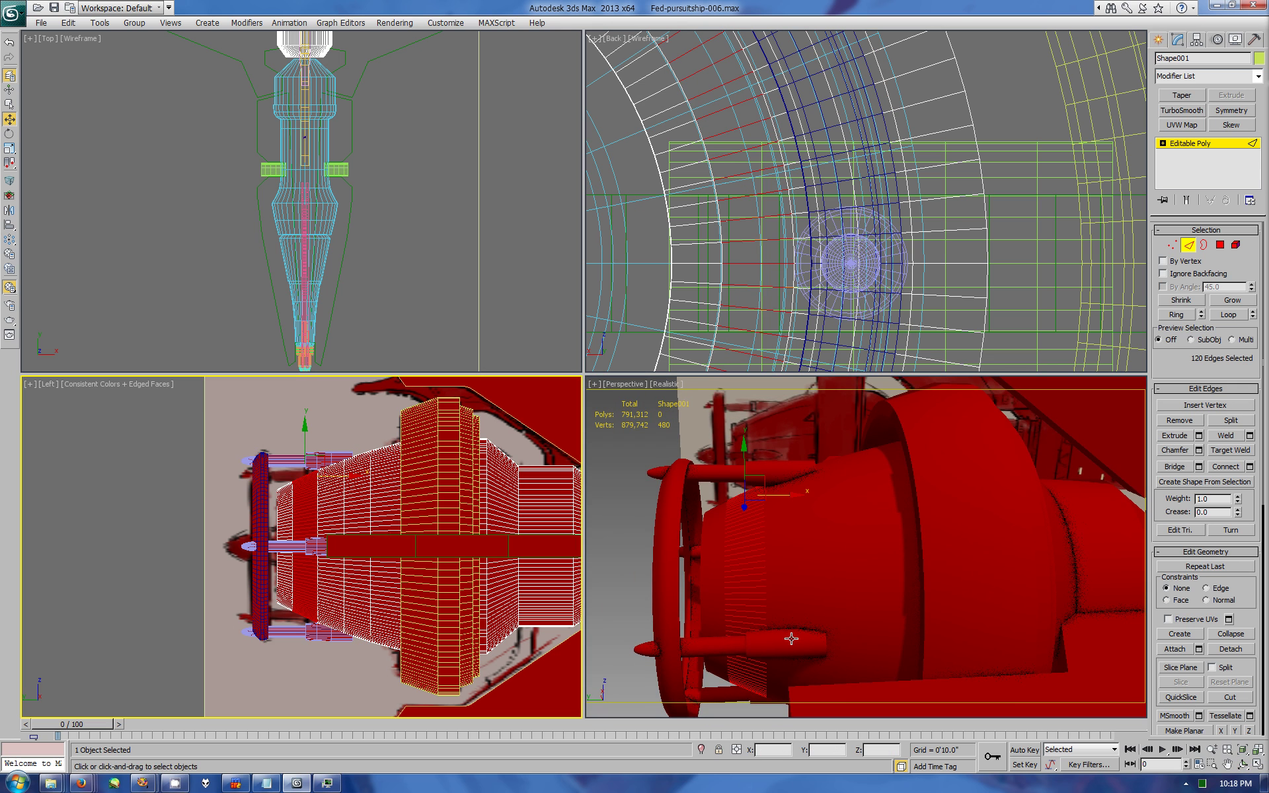
click(1249, 465)
click(934, 464)
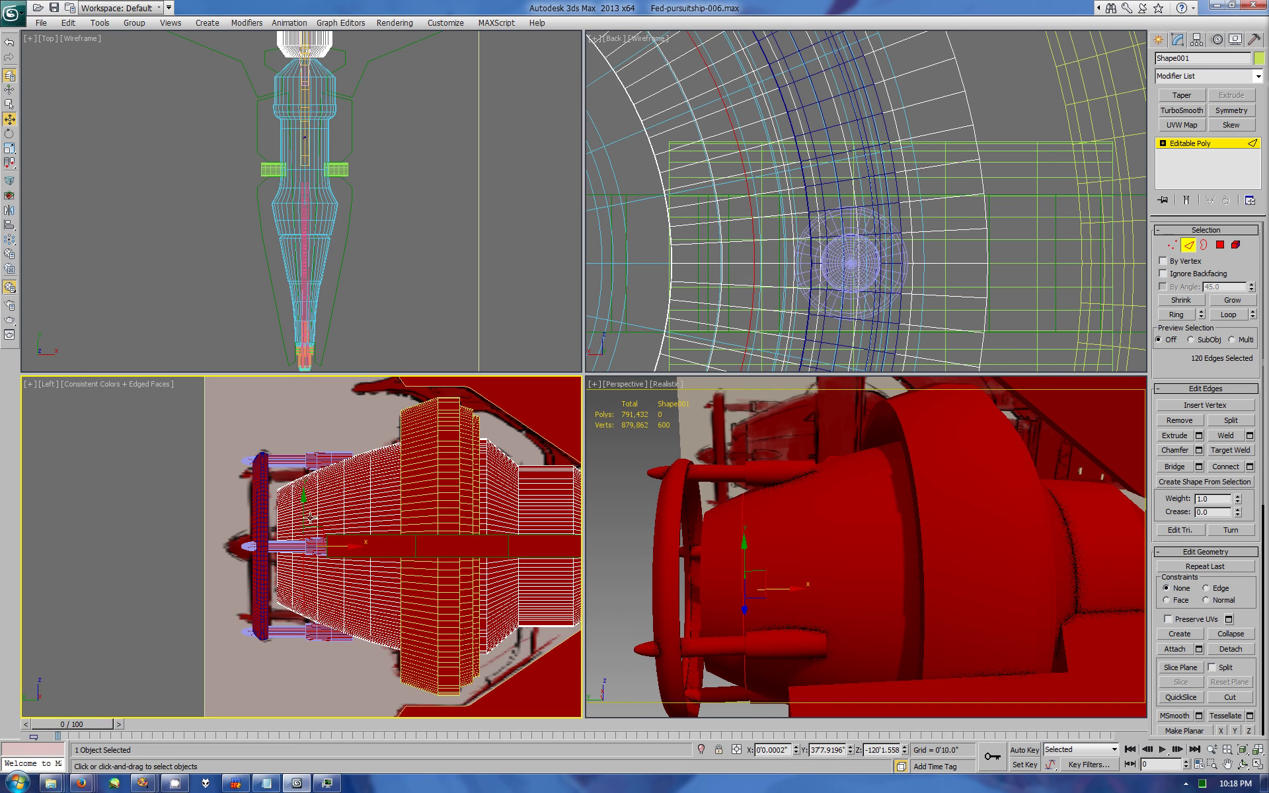
click(286, 510)
scroll(286, 510, up, 3)
key(alt+l)
key(ctrl+BackSpace)
Step: Extrude the selected edge loop inward into a groove with a 2.43" base width
double_click(271, 476)
key(F4)
key(alt+w)
key(ctrl+r)
drag(518, 413, 583, 396)
click(1198, 435)
mouse_move(958, 404)
mouse_down()
mouse_move(956, 488)
mouse_move(727, 503)
mouse_move(660, 462)
mouse_up()
scroll(727, 503, up, 3)
mouse_move(957, 434)
mouse_down()
mouse_move(957, 462)
mouse_move(957, 423)
mouse_up()
click(1258, 767)
click(489, 628)
Step: Pan the side view to the groove and nudge the grooved edges slightly sideways
key(alt+w)
click(1228, 764)
drag(594, 218, 657, 360)
scroll(691, 280, up, 2)
click(938, 450)
key(w)
scroll(729, 652, up, 2)
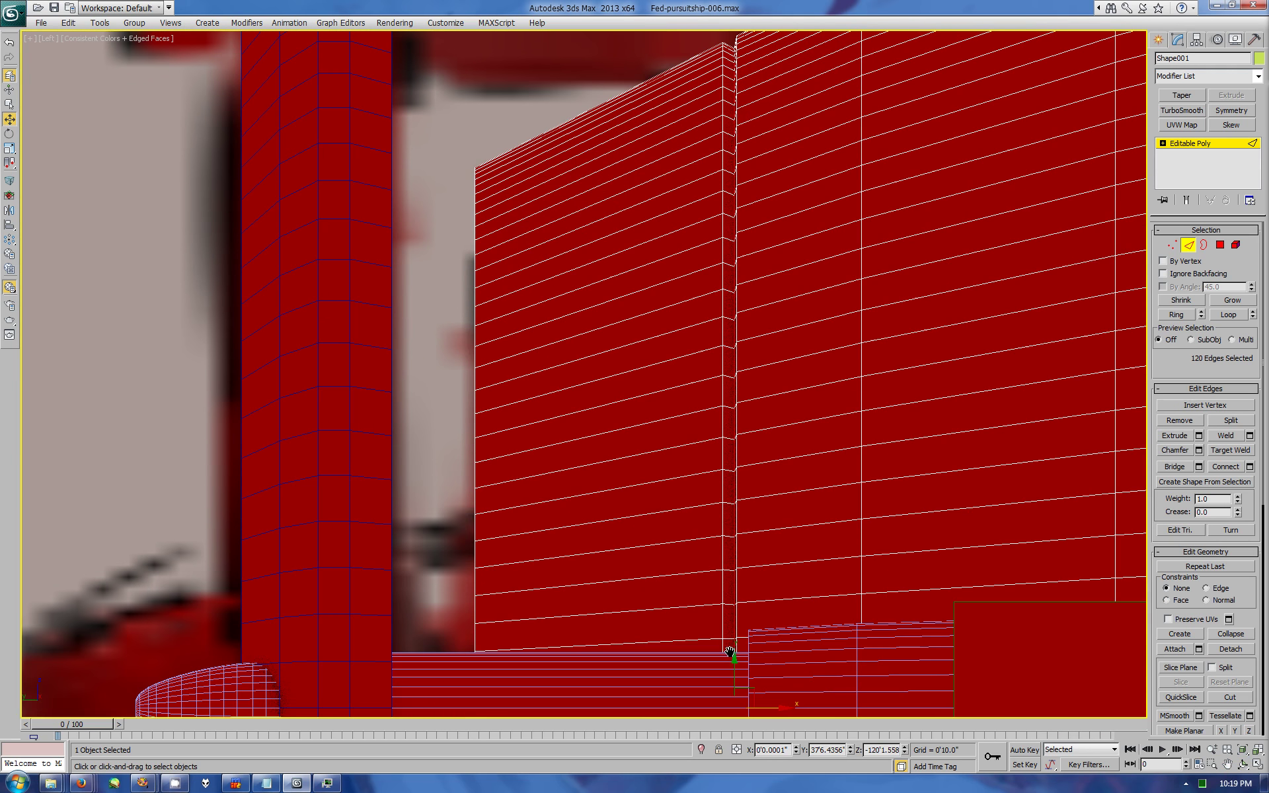
drag(773, 705, 771, 704)
scroll(660, 535, down, 2)
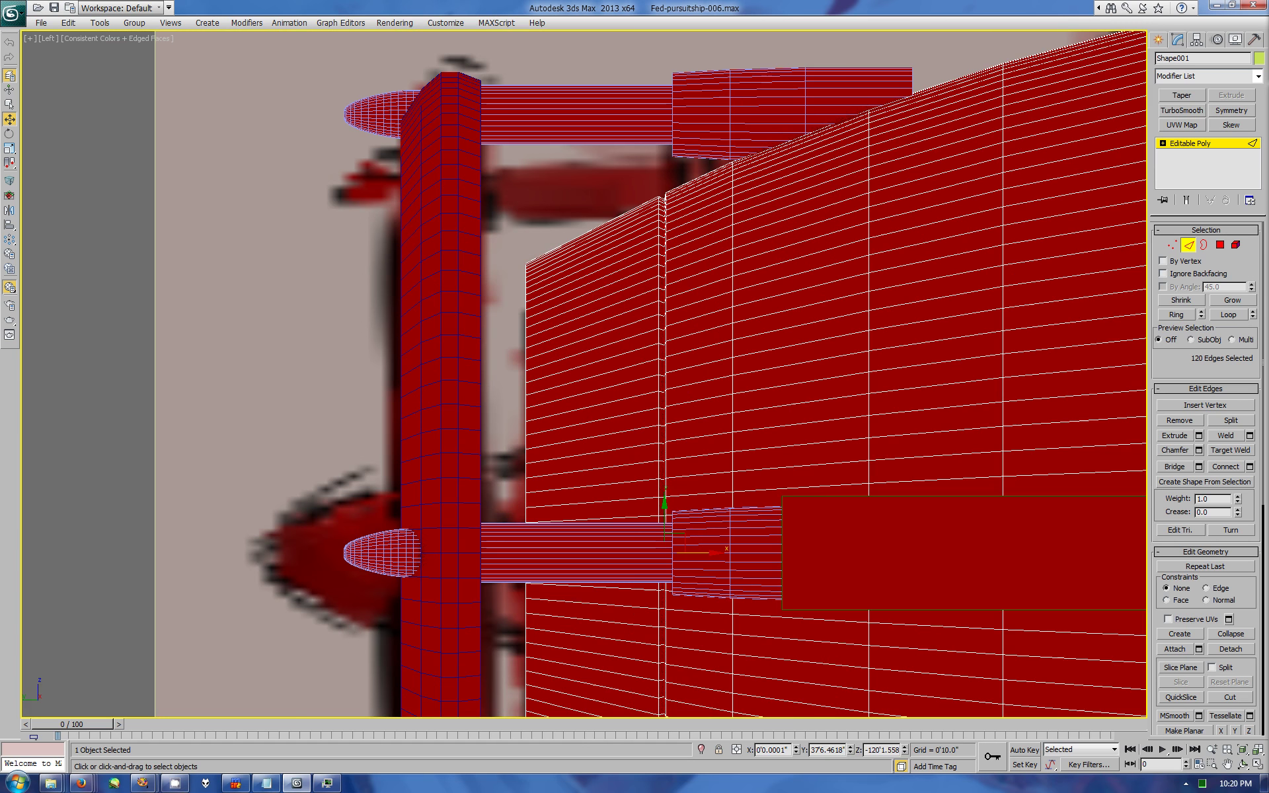
key(alt+w)
key(alt+w)
Step: Inset the nozzle's round end face
key(4)
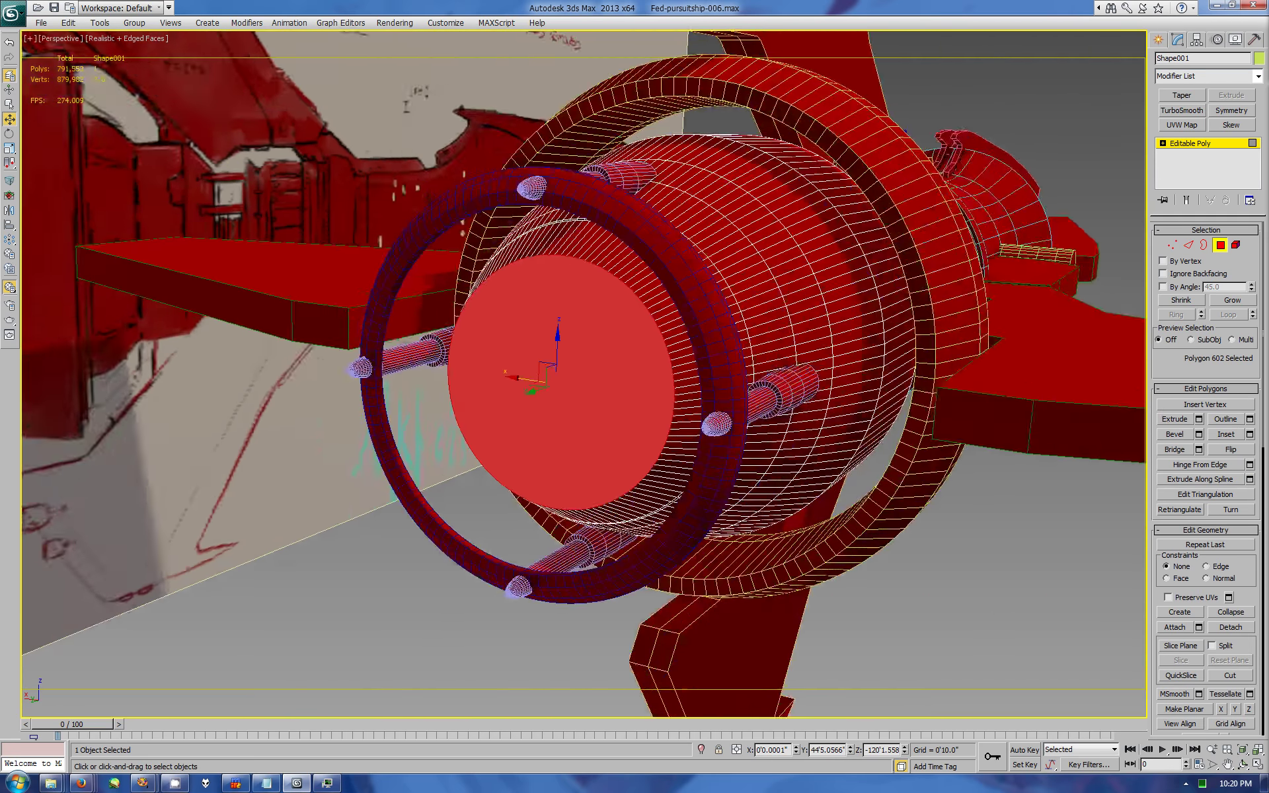
click(1249, 434)
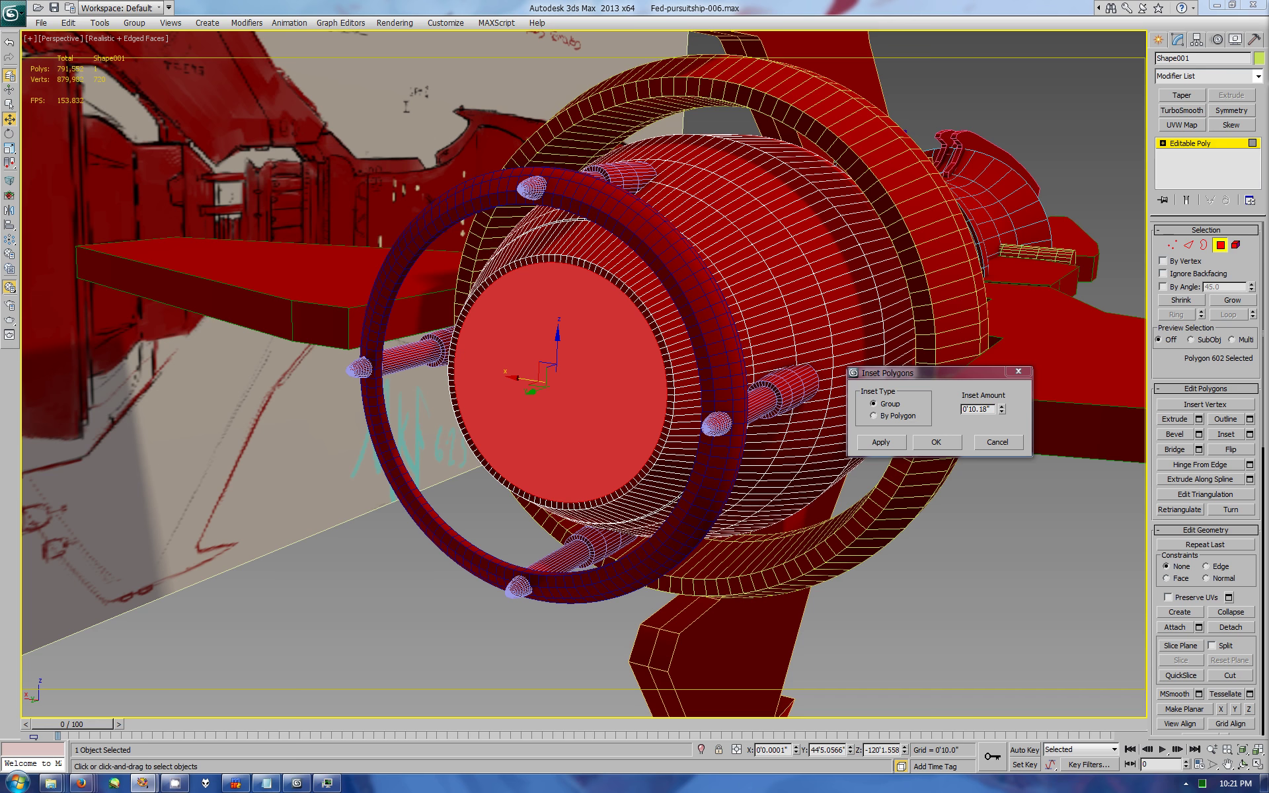
click(932, 441)
alt+middle_drag(931, 442, 721, 326)
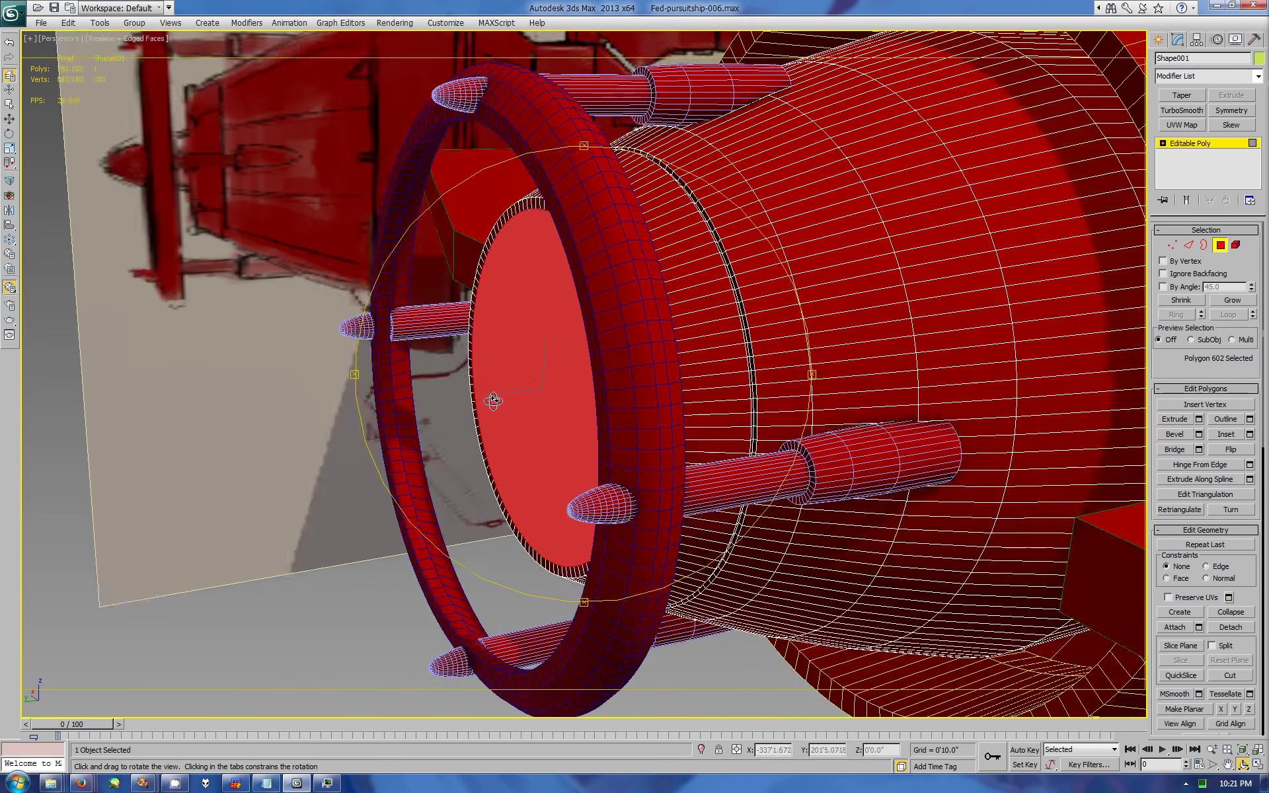
Step: Remove an edge loop, extrude the rim edges and move them to shape the lip
key(2)
key(ctrl+BackSpace)
key(r)
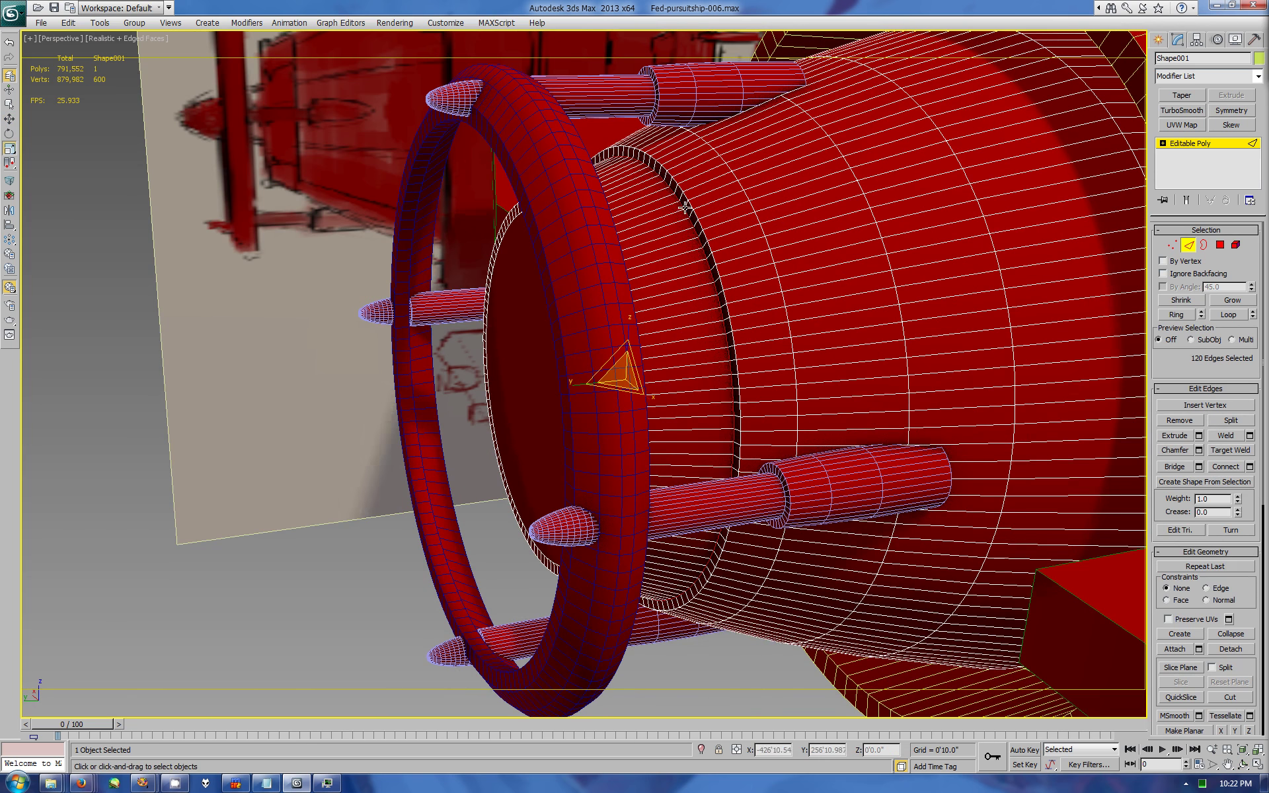
key(shift+e)
click(938, 450)
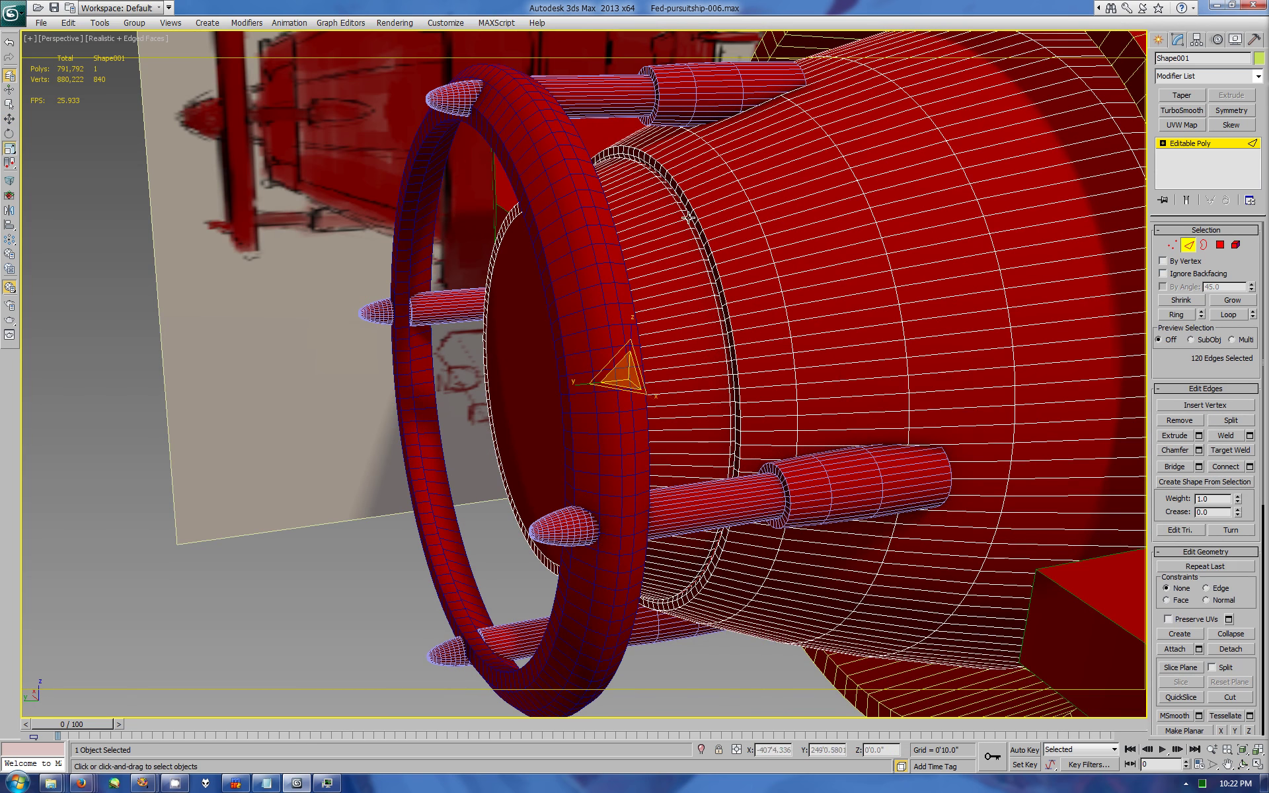
scroll(790, 215, up, 3)
key(w)
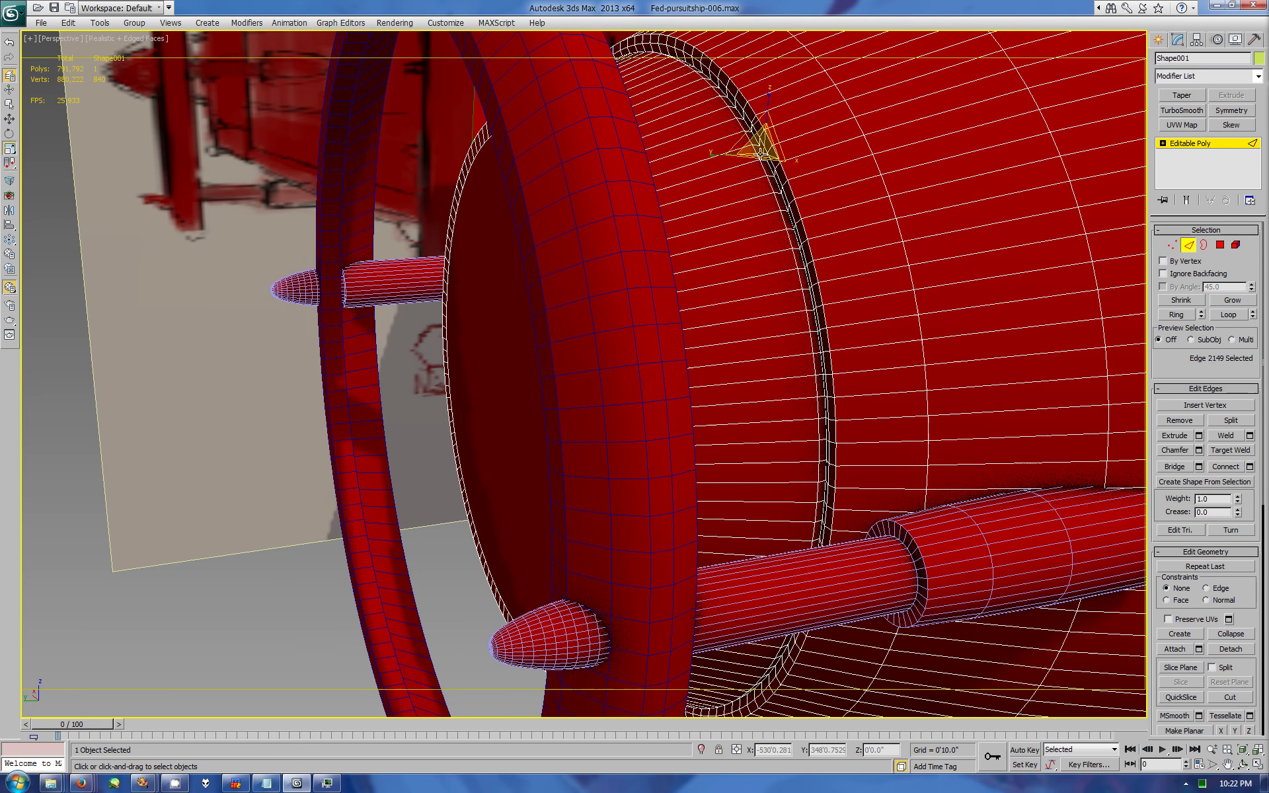
drag(664, 379, 814, 330)
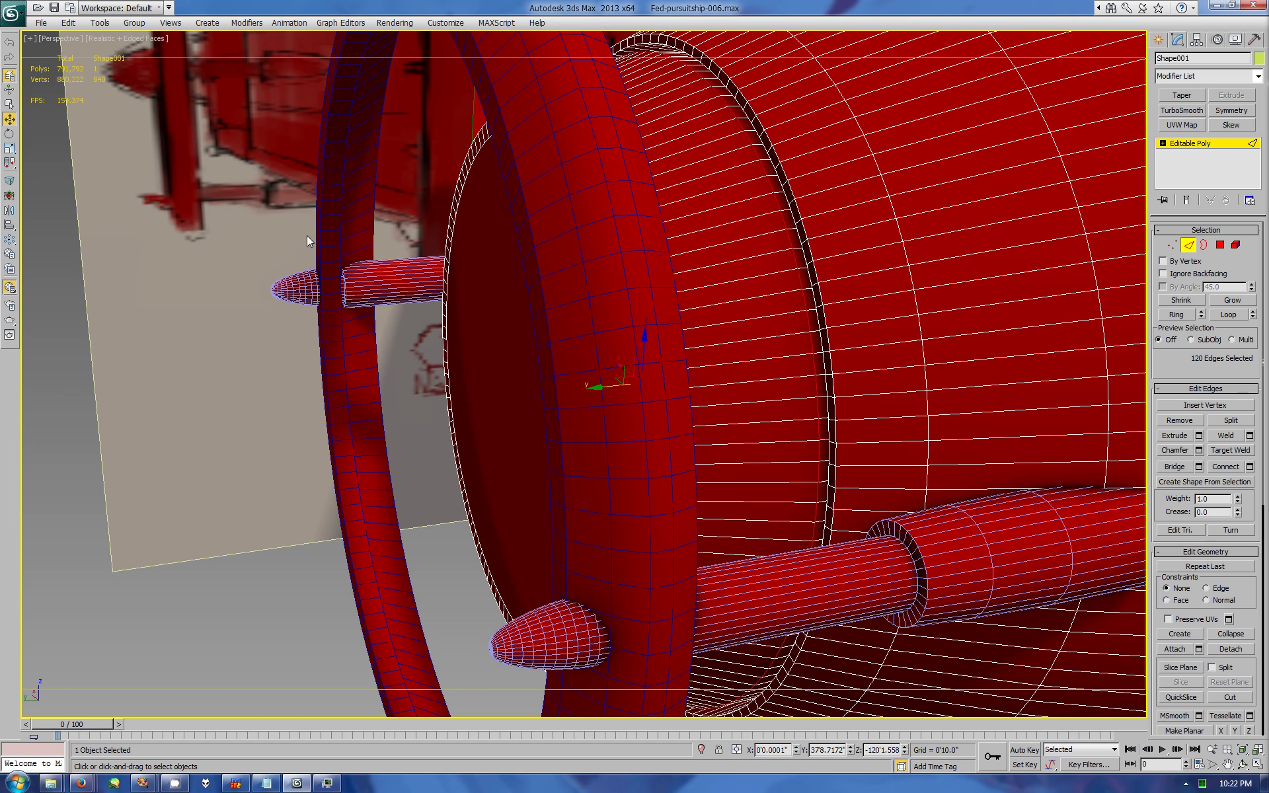
Step: Chamfer the rim edges and select the open border loop of the opening
key(ctrl+shift+c)
mouse_move(802, 306)
alt+middle_down()
mouse_move(598, 391)
mouse_move(694, 393)
mouse_move(601, 373)
mouse_move(904, 409)
alt+middle_up()
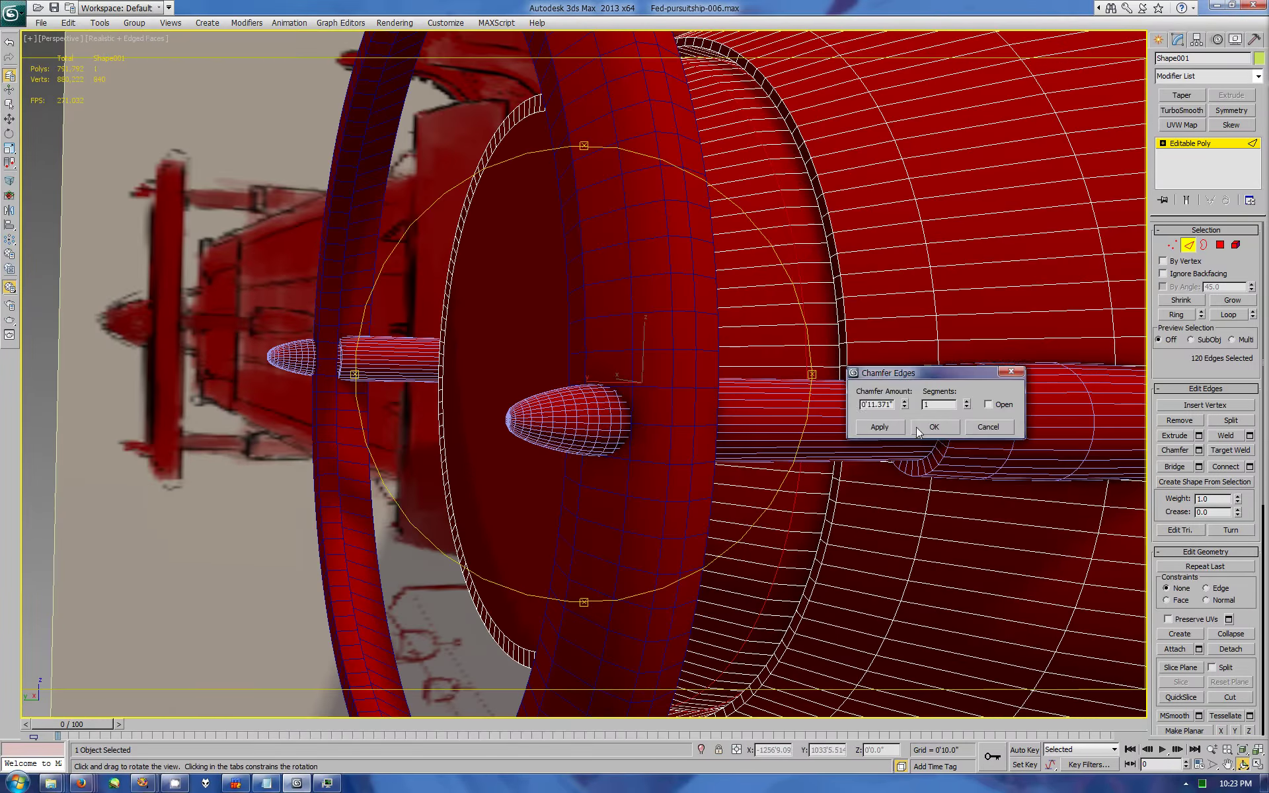
click(933, 426)
click(558, 130)
mouse_move(557, 130)
alt+middle_down()
mouse_move(586, 396)
mouse_move(689, 369)
mouse_move(626, 379)
alt+middle_up()
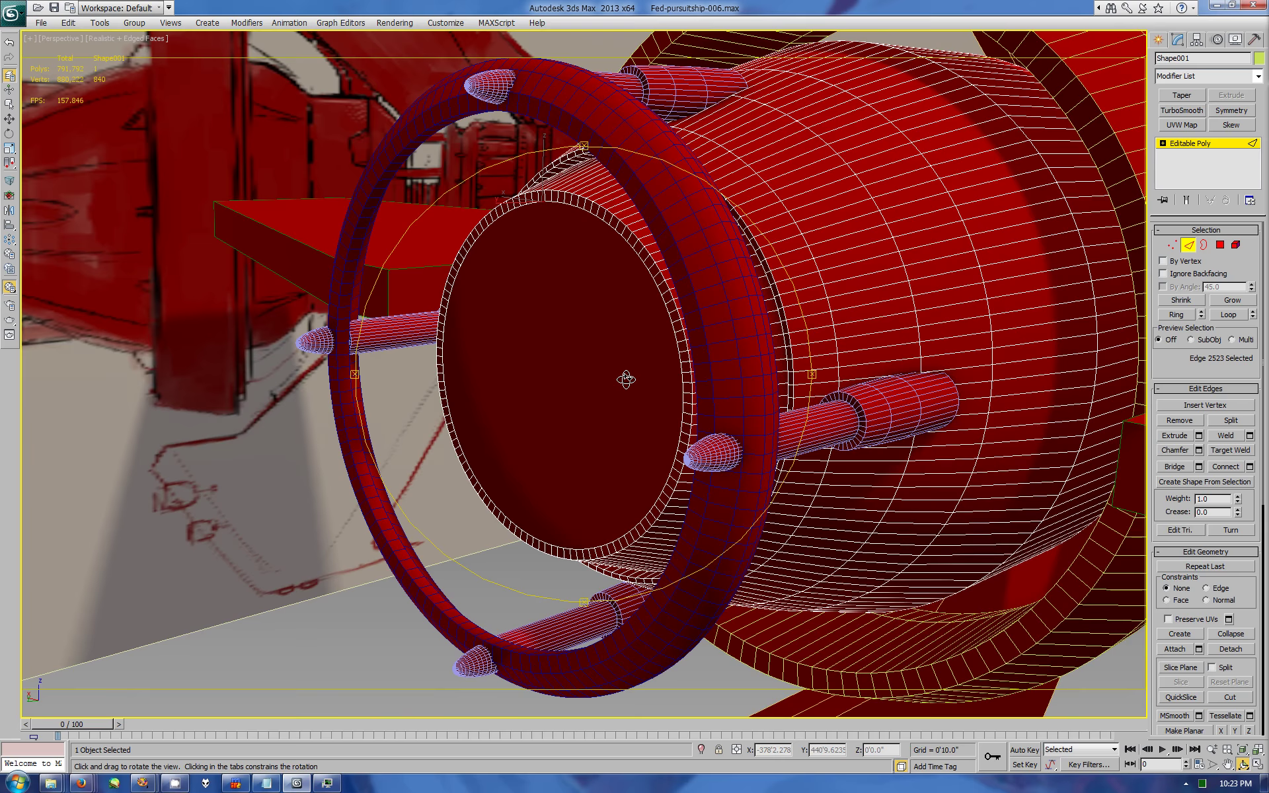
mouse_move(612, 367)
mouse_down()
mouse_move(575, 376)
mouse_move(645, 383)
mouse_move(566, 360)
mouse_move(686, 448)
mouse_up()
key(w)
double_click(712, 91)
alt+middle_drag(821, 278, 1145, 106)
Step: Cap the nozzle opening with a new face and re-orbit the perspective view
key(r)
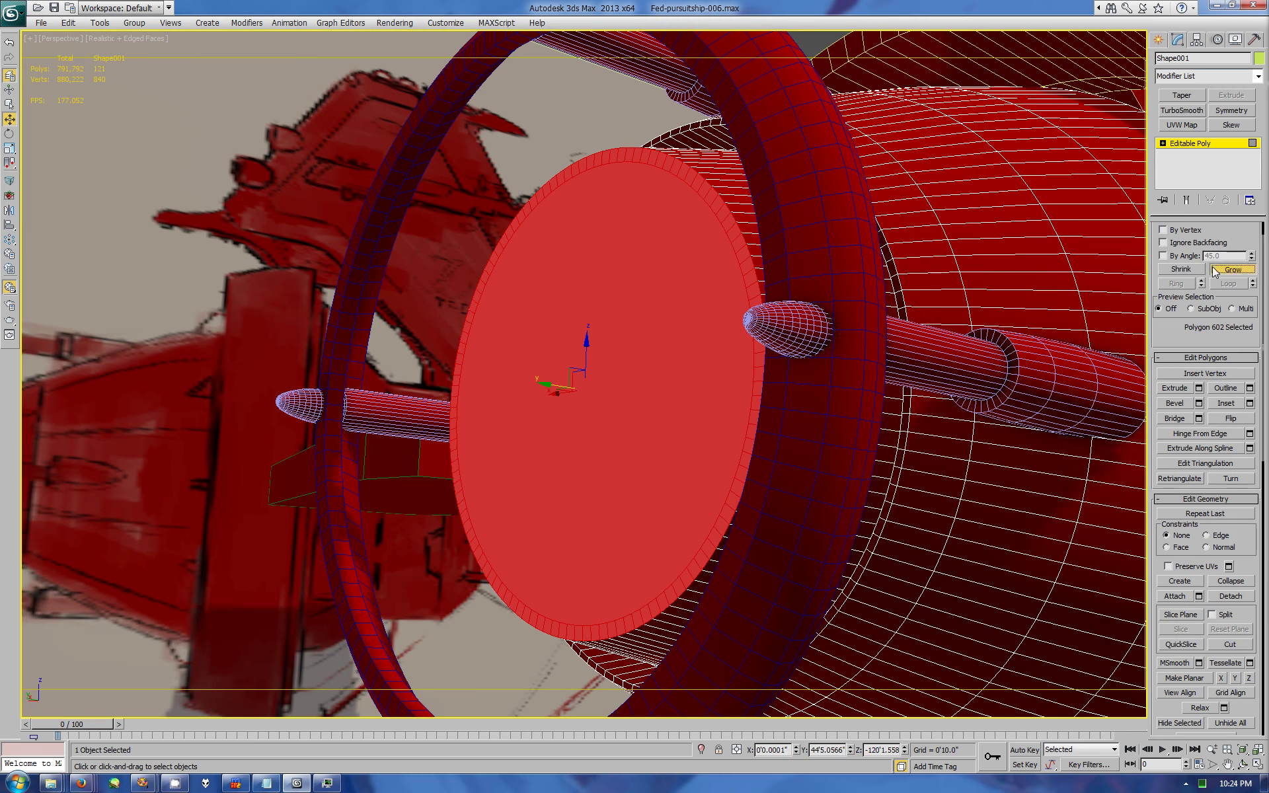
key(alt+w)
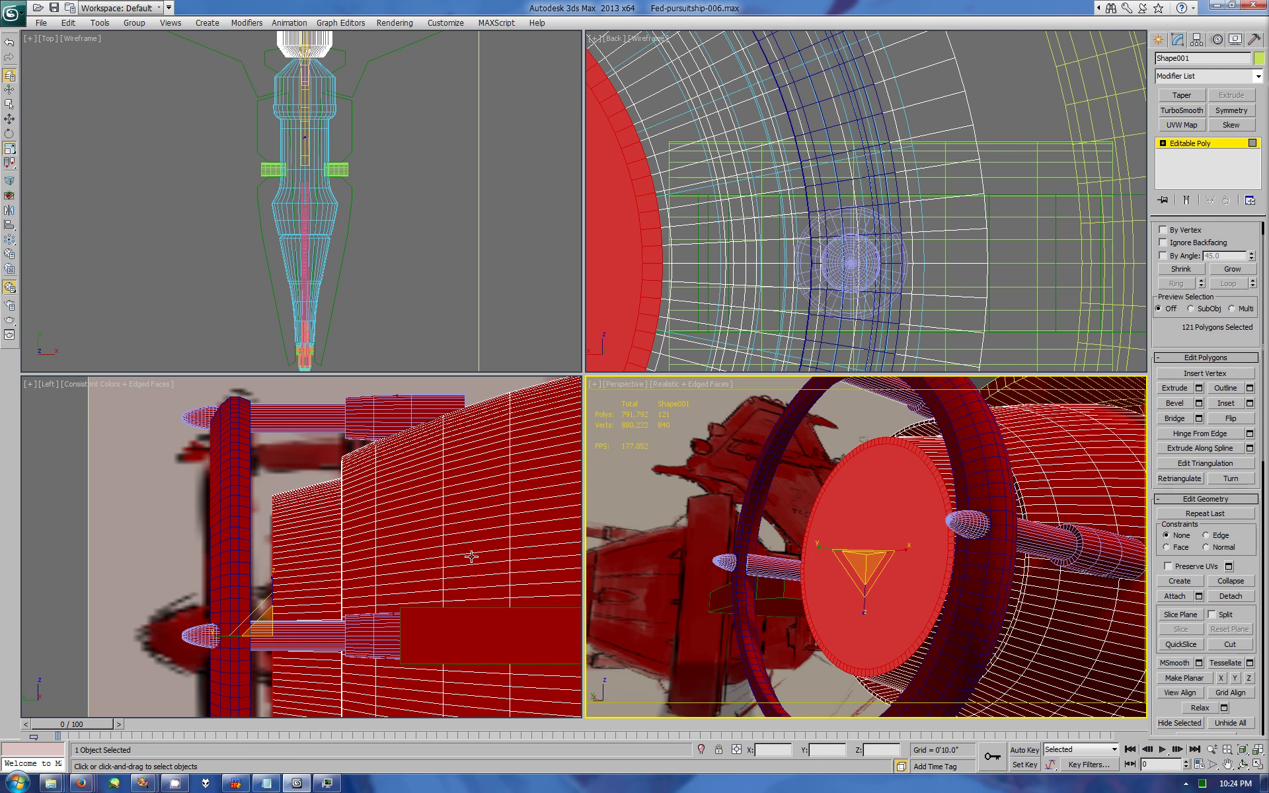
key(2)
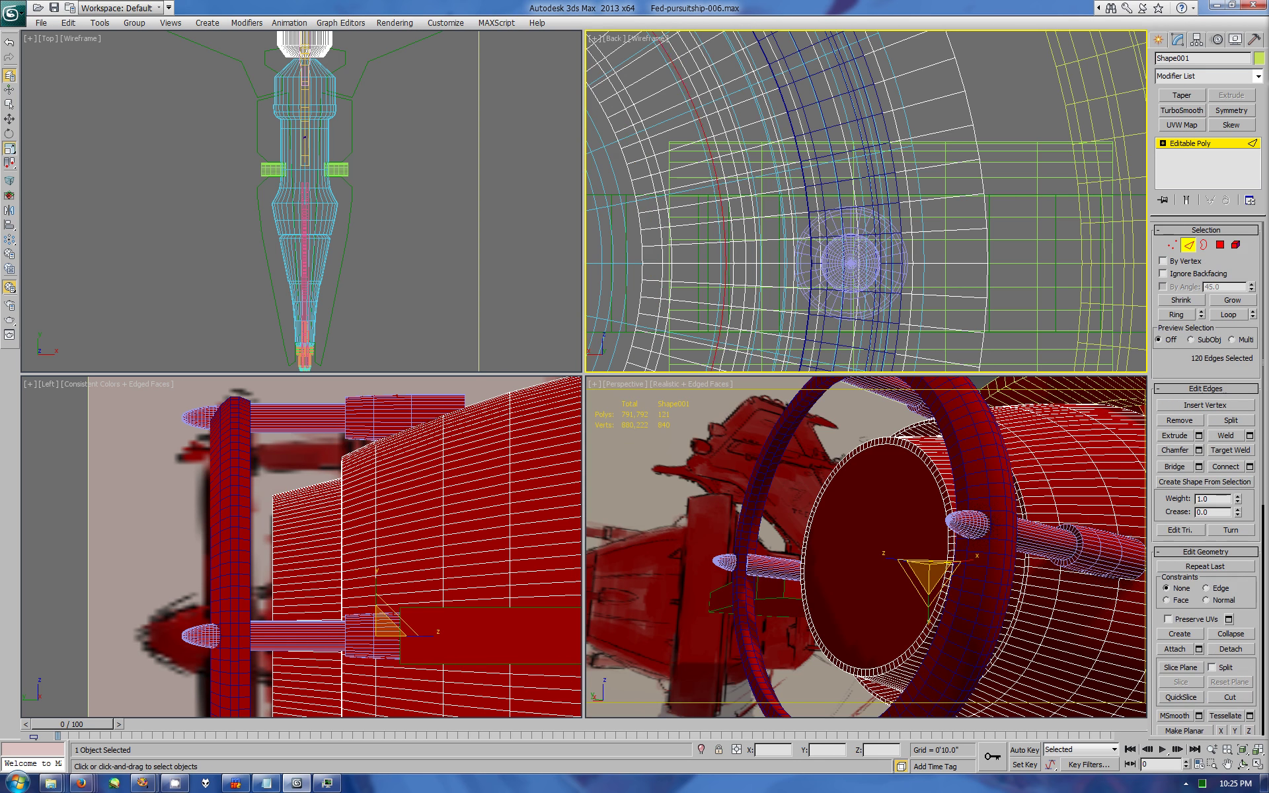
click(1242, 765)
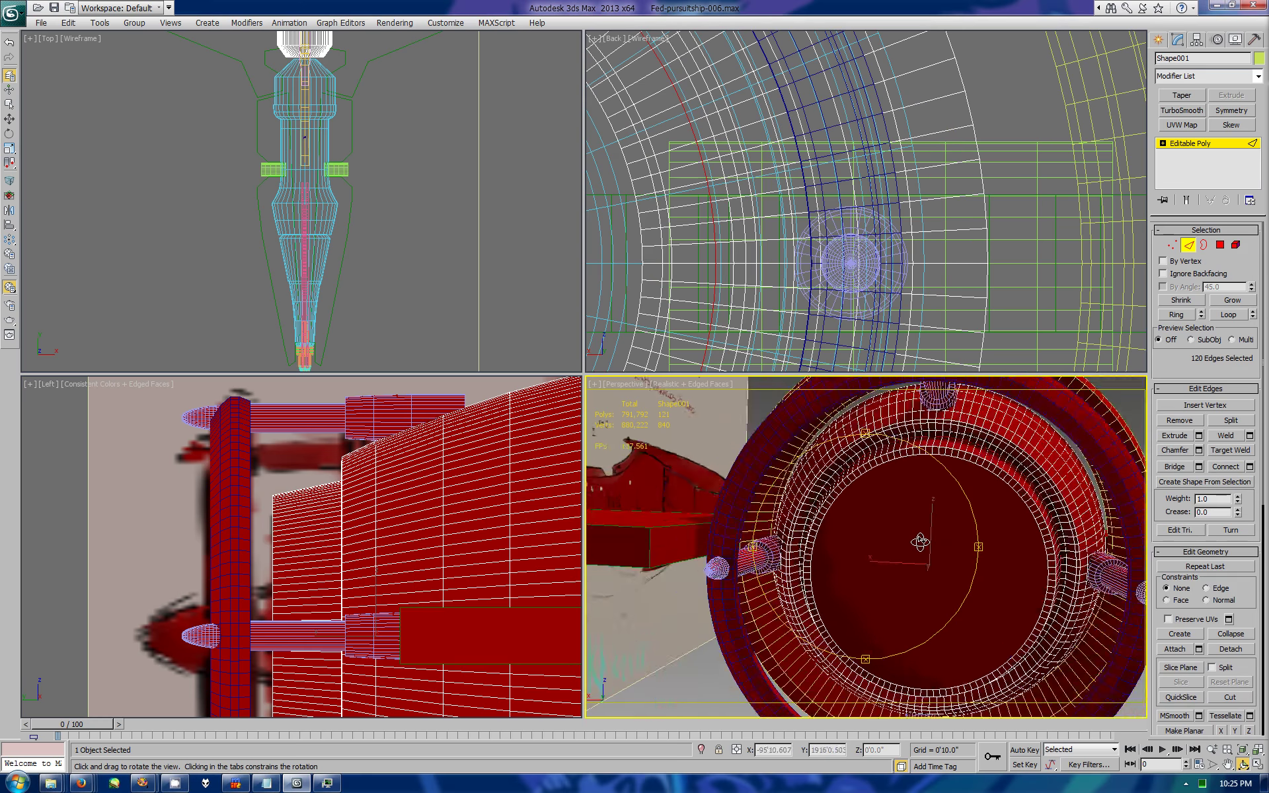
drag(928, 544, 1261, 750)
key(alt+w)
click(1204, 481)
key(Return)
Step: Connect a new edge loop around the top pipe's edge ring
key(w)
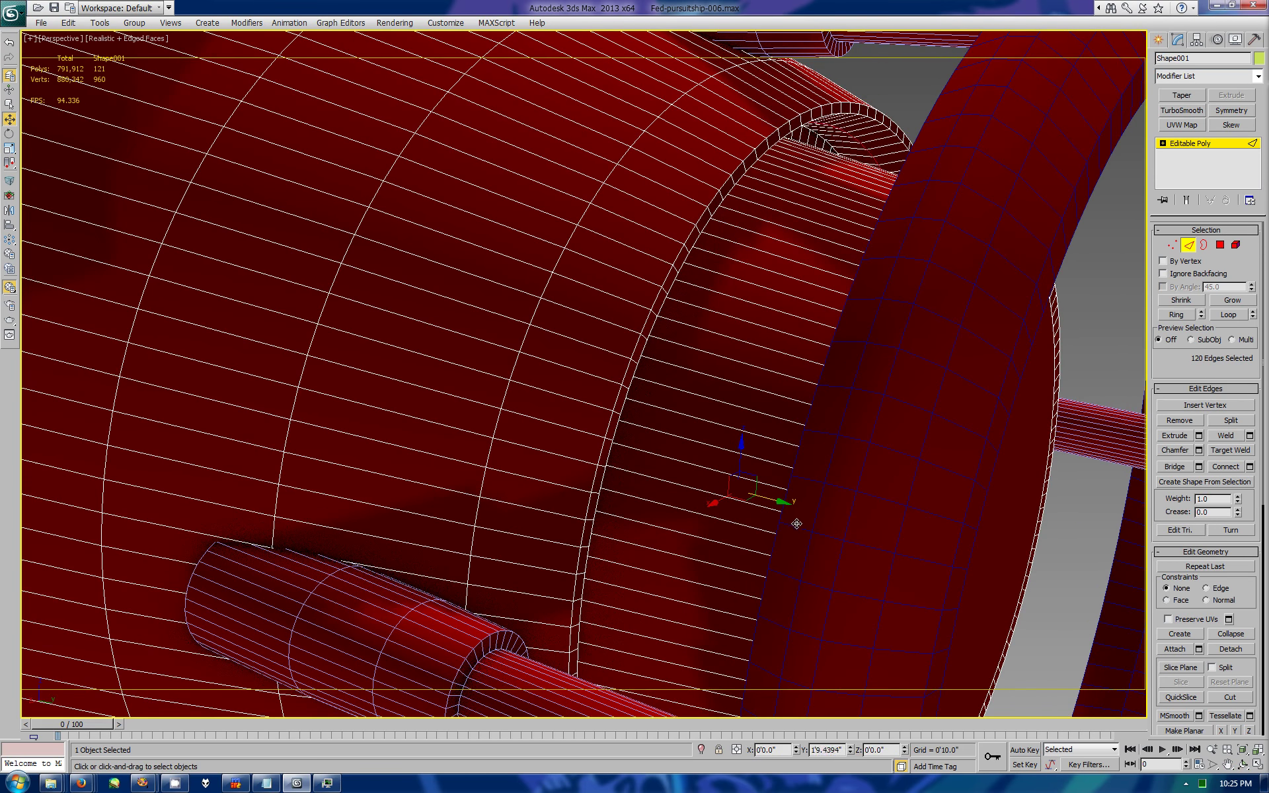
click(863, 126)
click(1176, 315)
click(1249, 467)
key(Return)
Step: Chamfer the new edge loops around the top pipe
key(ctrl+shift+c)
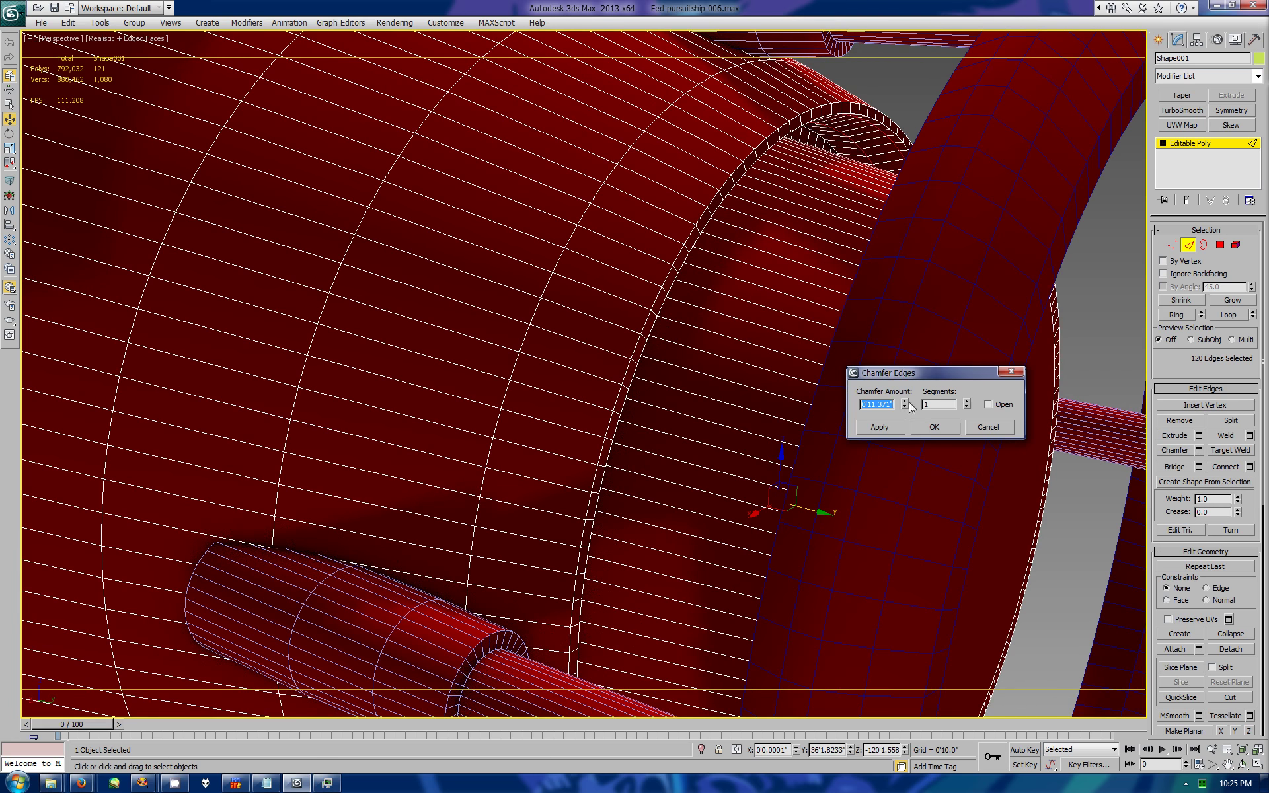
alt+middle_drag(618, 359, 724, 306)
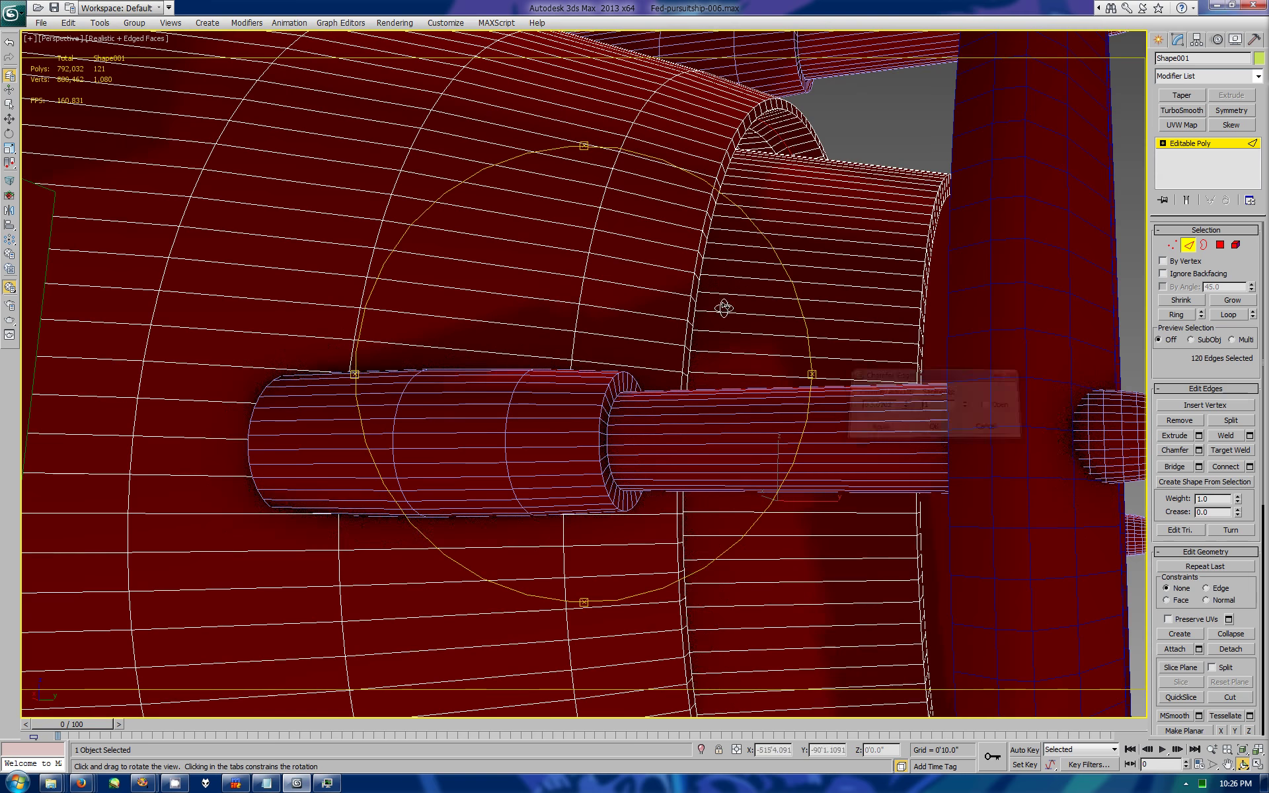
key(w)
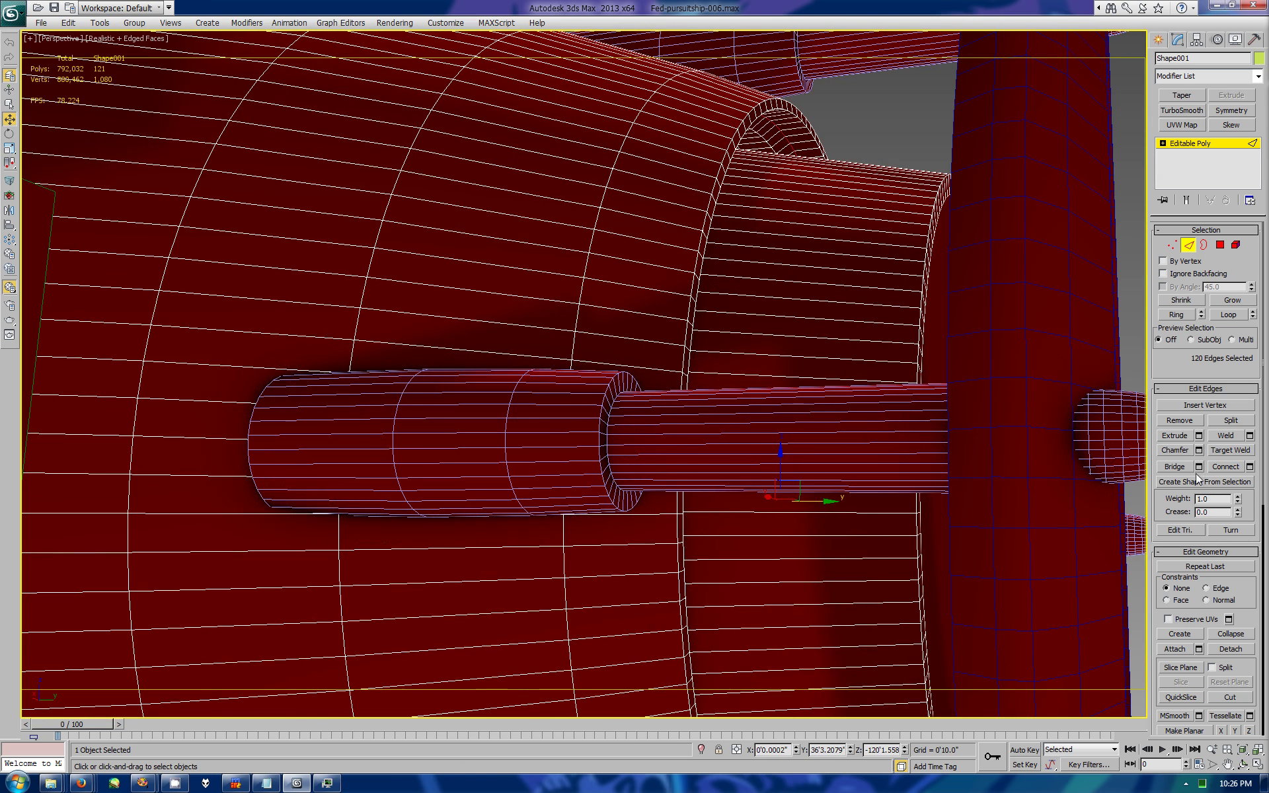
key(ctrl+shift+c)
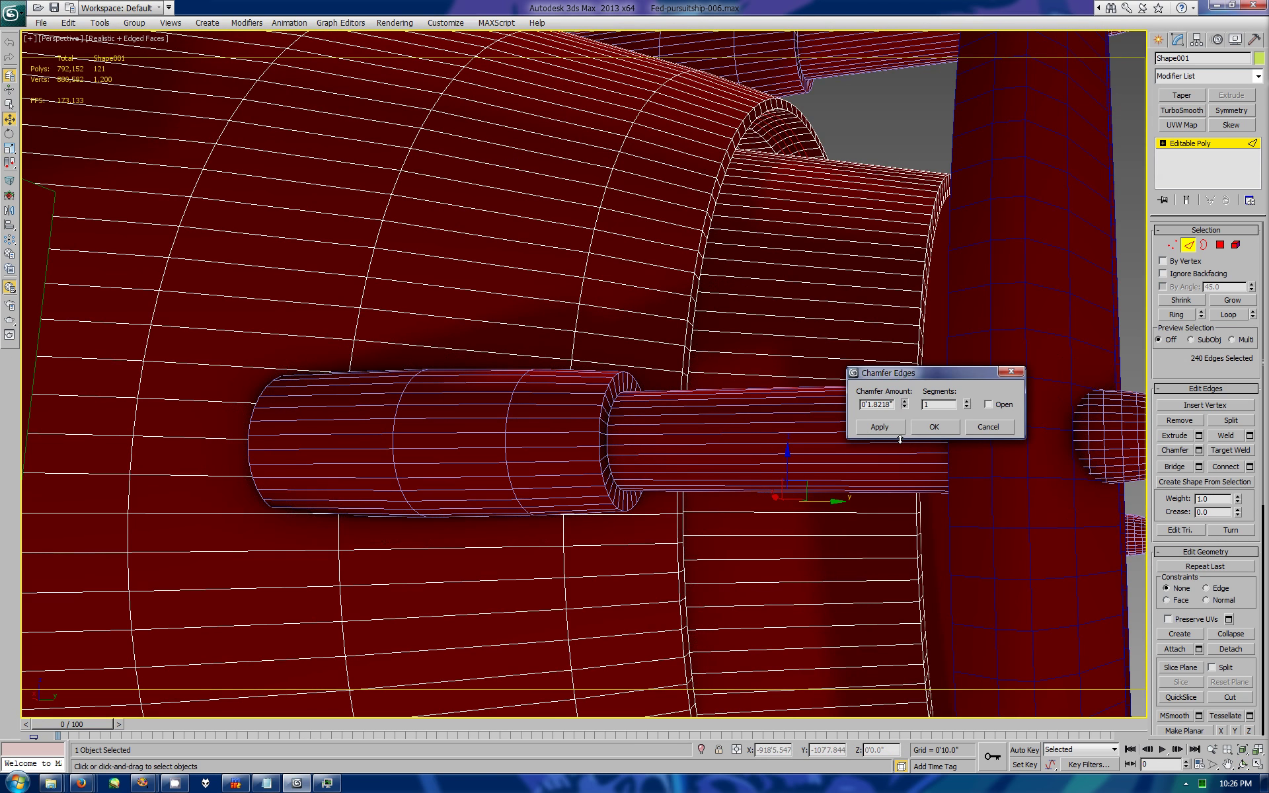
click(913, 427)
Step: Select two more cylinder edge loops and chamfer them into panel lines
double_click(690, 259)
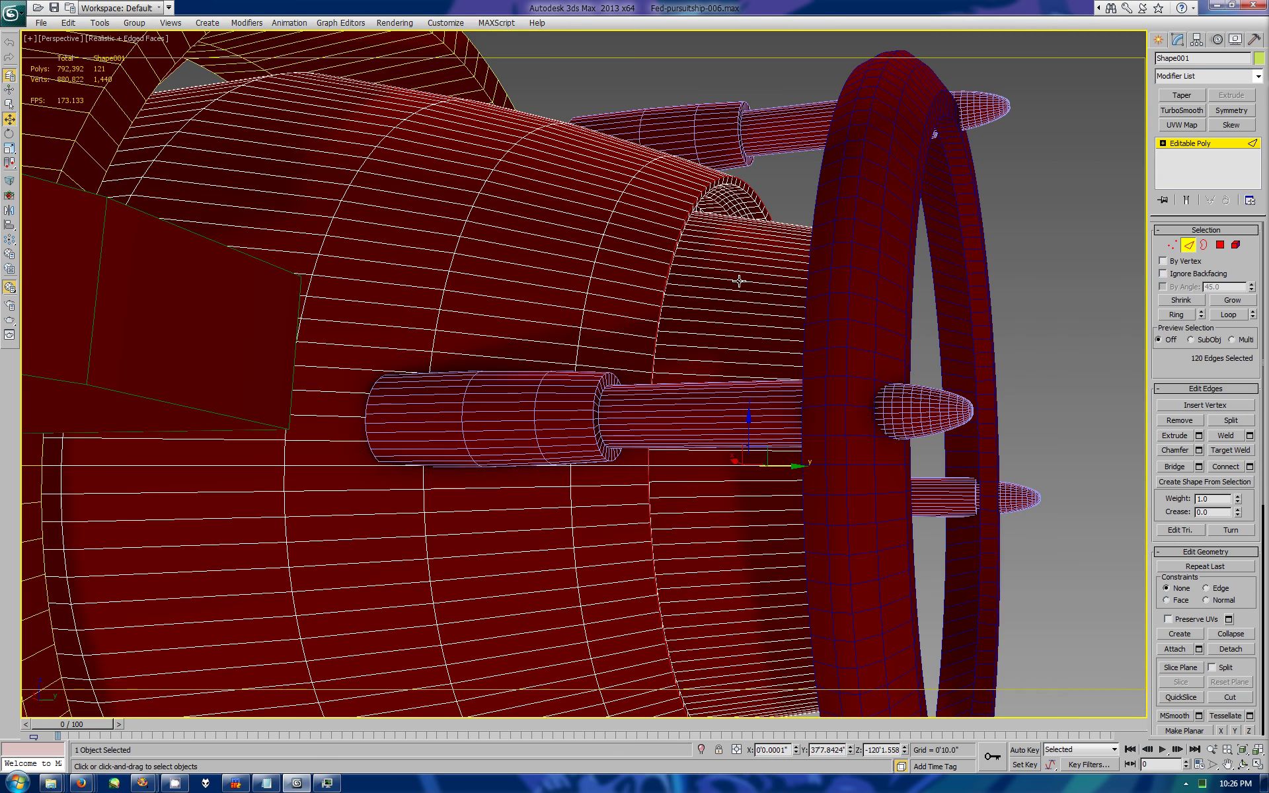
alt+middle_drag(689, 258, 462, 250)
double_click(339, 204)
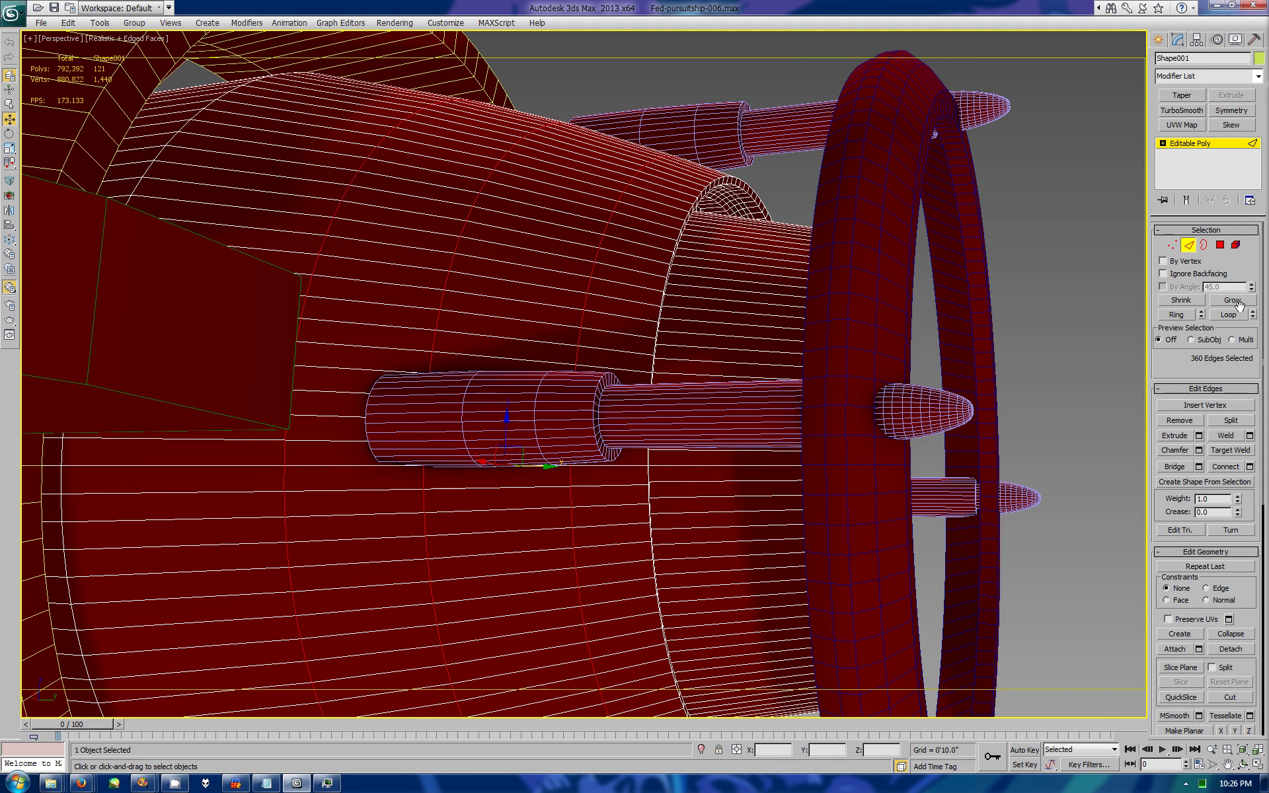
key(ctrl+shift+c)
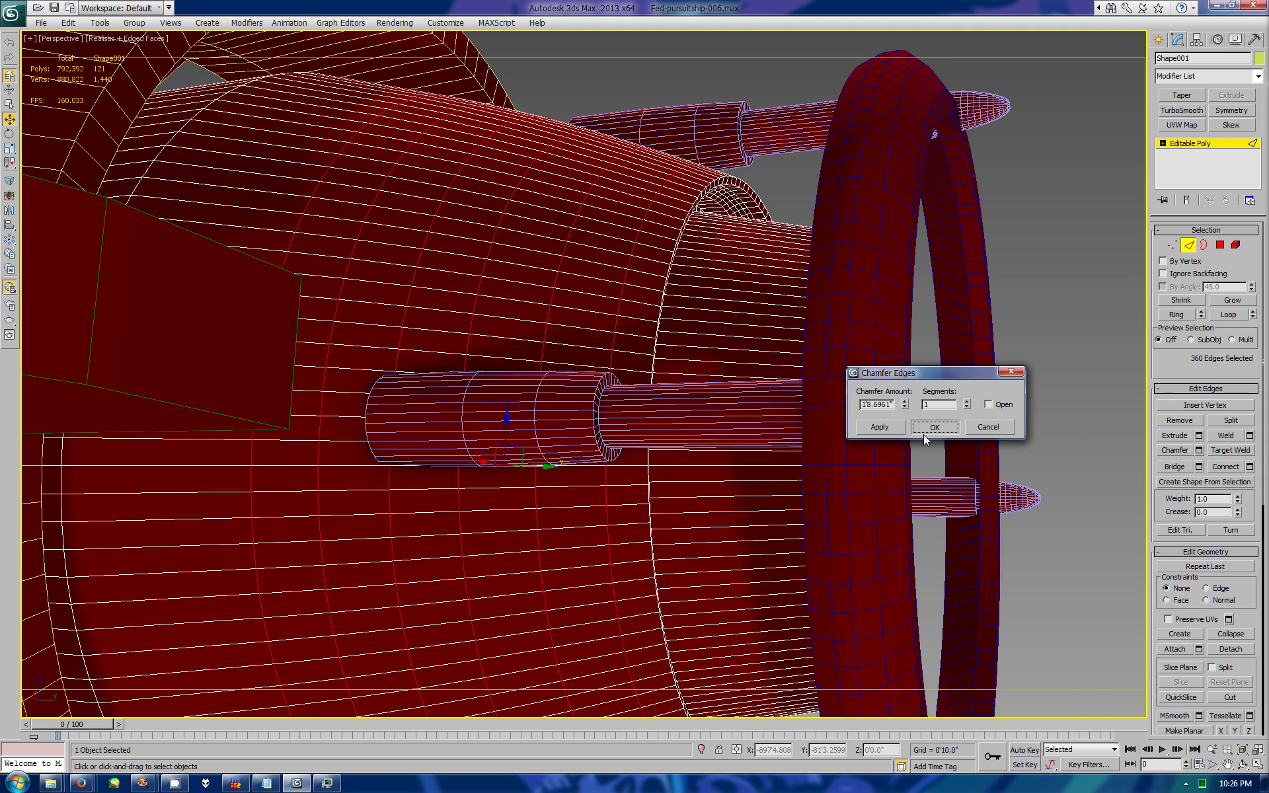
click(934, 426)
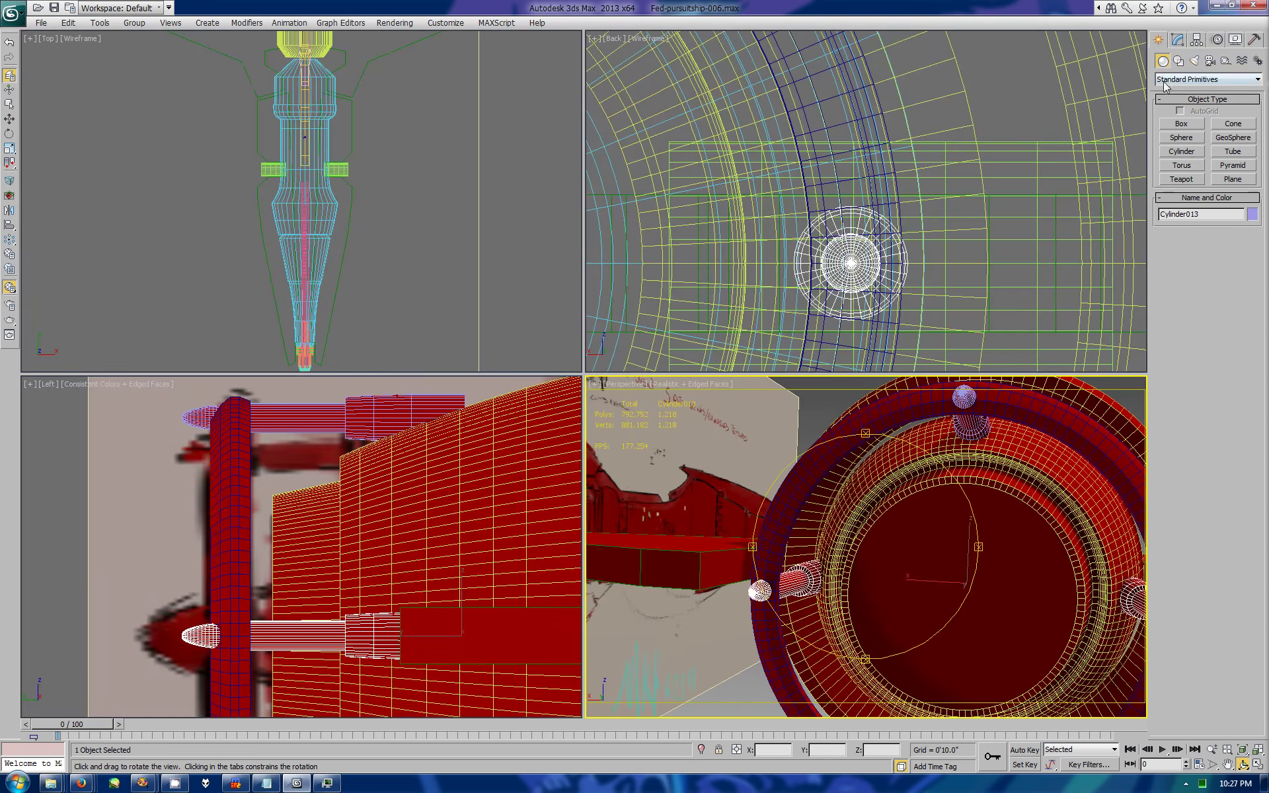
Step: Flatten the left-arc vertices of pod Cylinder013 onto one vertical line with Make Planar
click(1172, 244)
drag(790, 202, 835, 324)
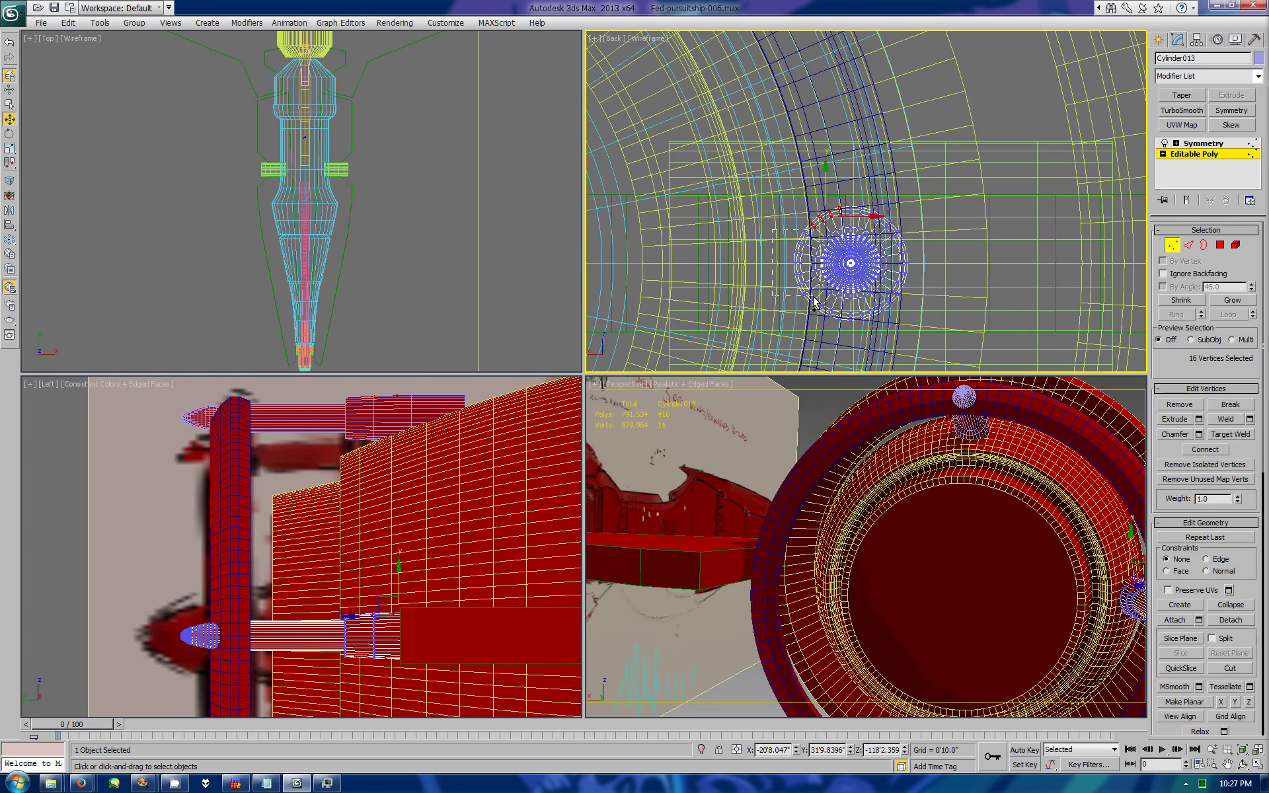
click(1221, 702)
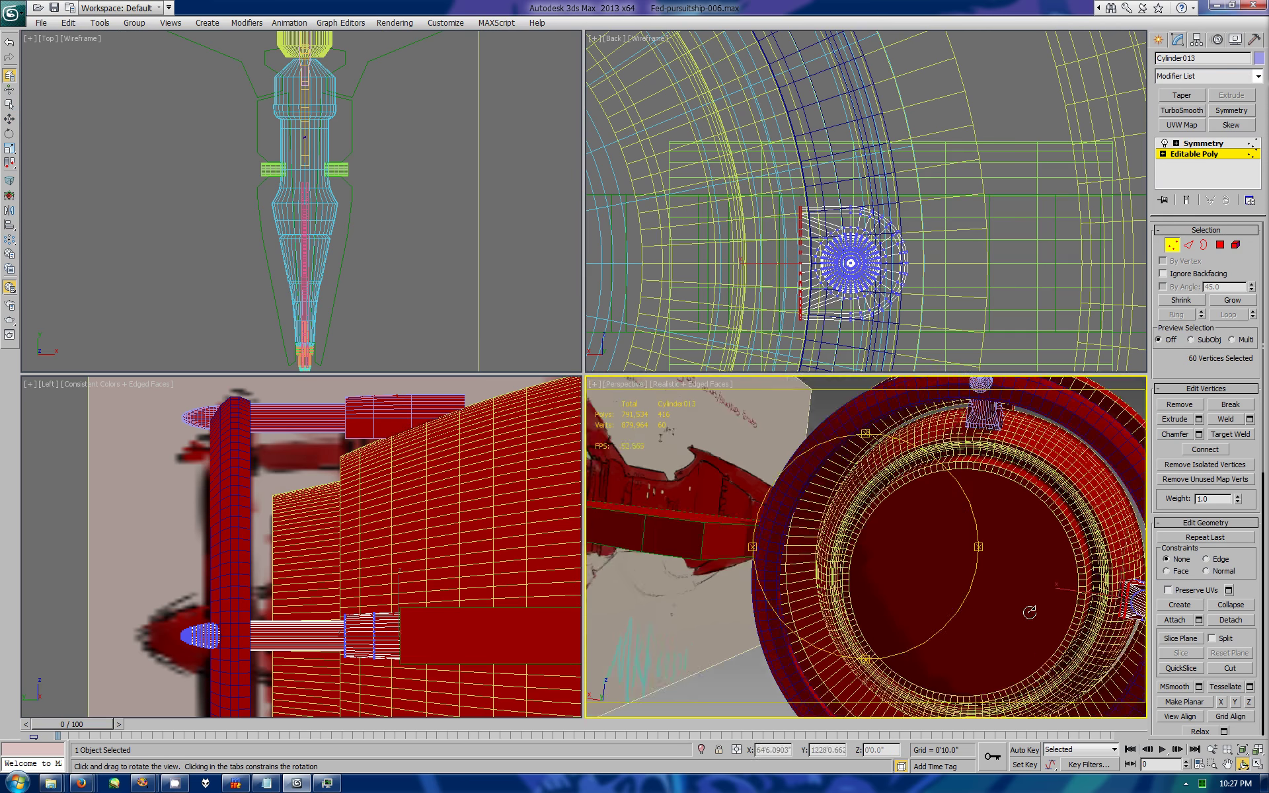
alt+middle_drag(1024, 598, 1074, 553)
scroll(1074, 554, up, 5)
scroll(838, 199, up, 3)
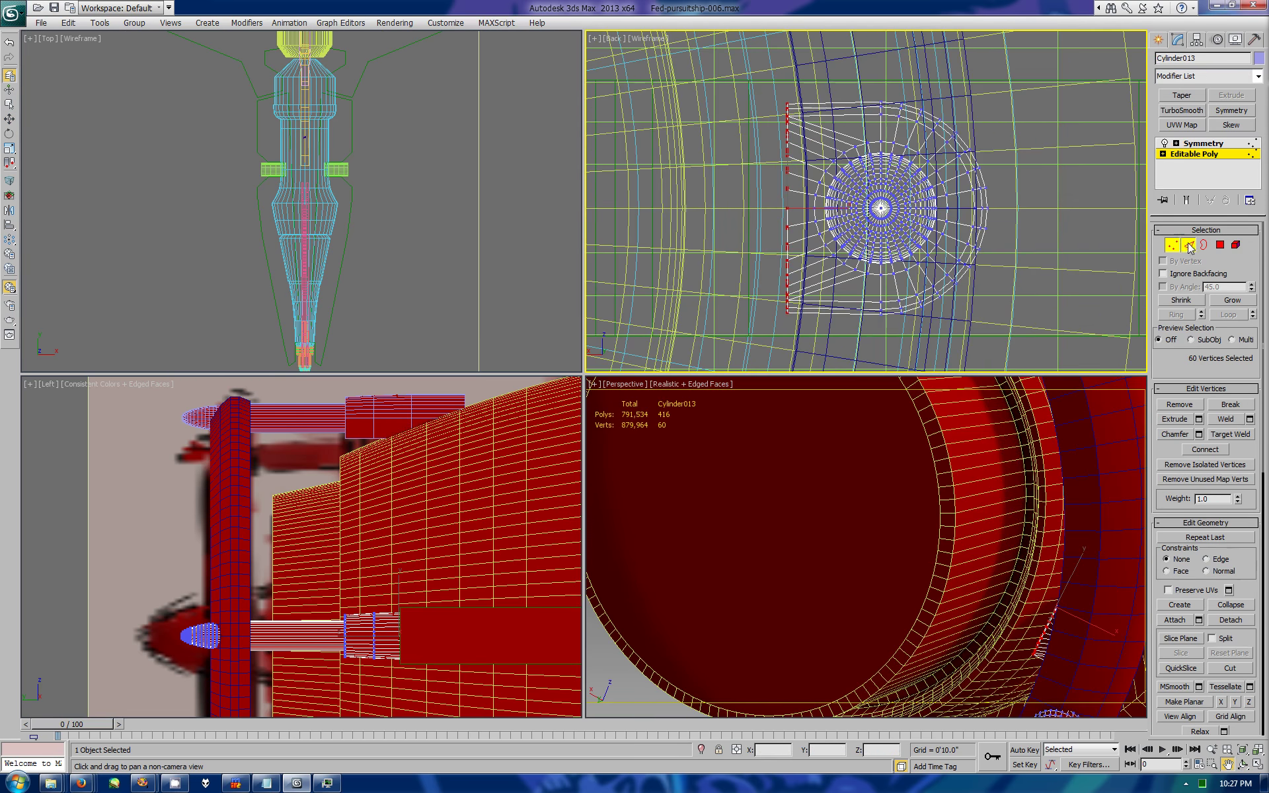
Step: Select along the flattened left side and raise those vertices slightly in the back view
key(2)
key(w)
click(840, 132)
click(829, 288)
drag(801, 291, 797, 179)
click(1172, 244)
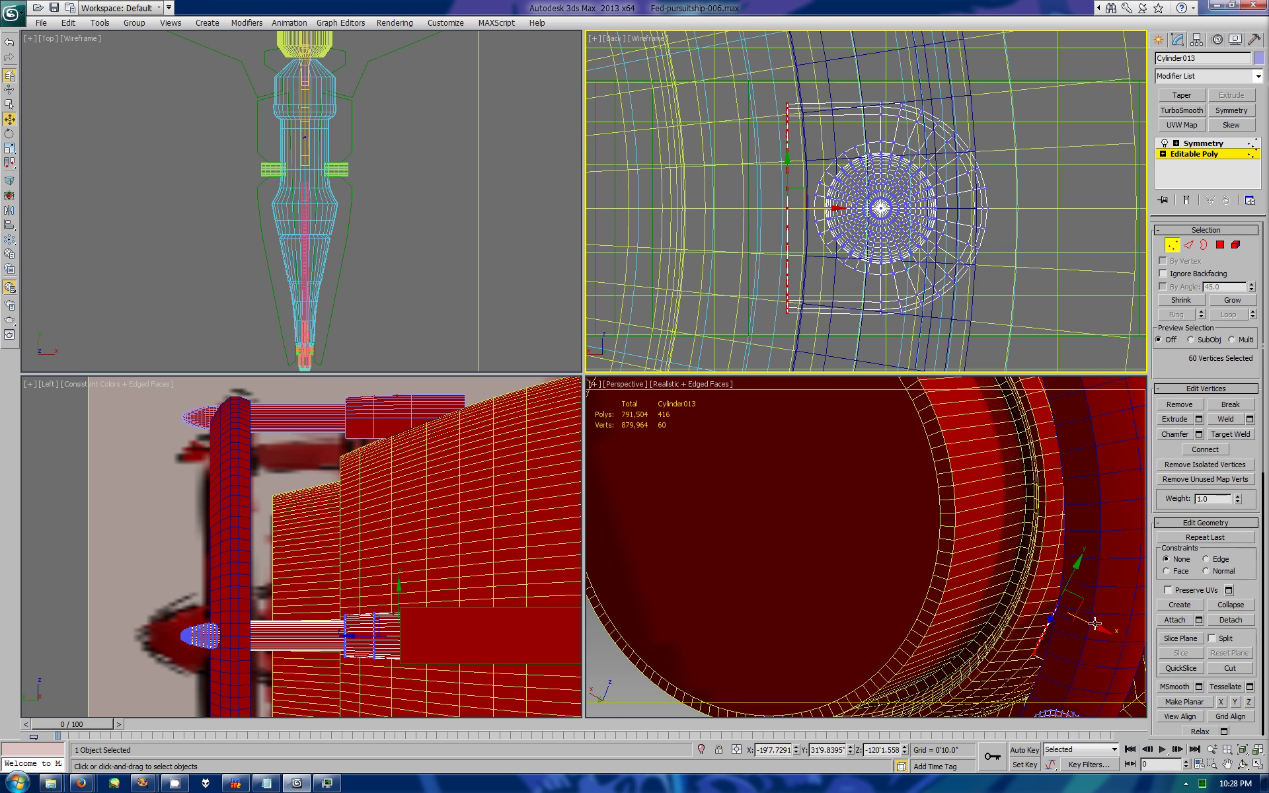
click(1257, 764)
scroll(658, 264, up, 3)
mouse_move(528, 396)
mouse_down()
mouse_move(657, 264)
mouse_move(784, 460)
mouse_up()
right_click(481, 52)
drag(506, 73, 493, 69)
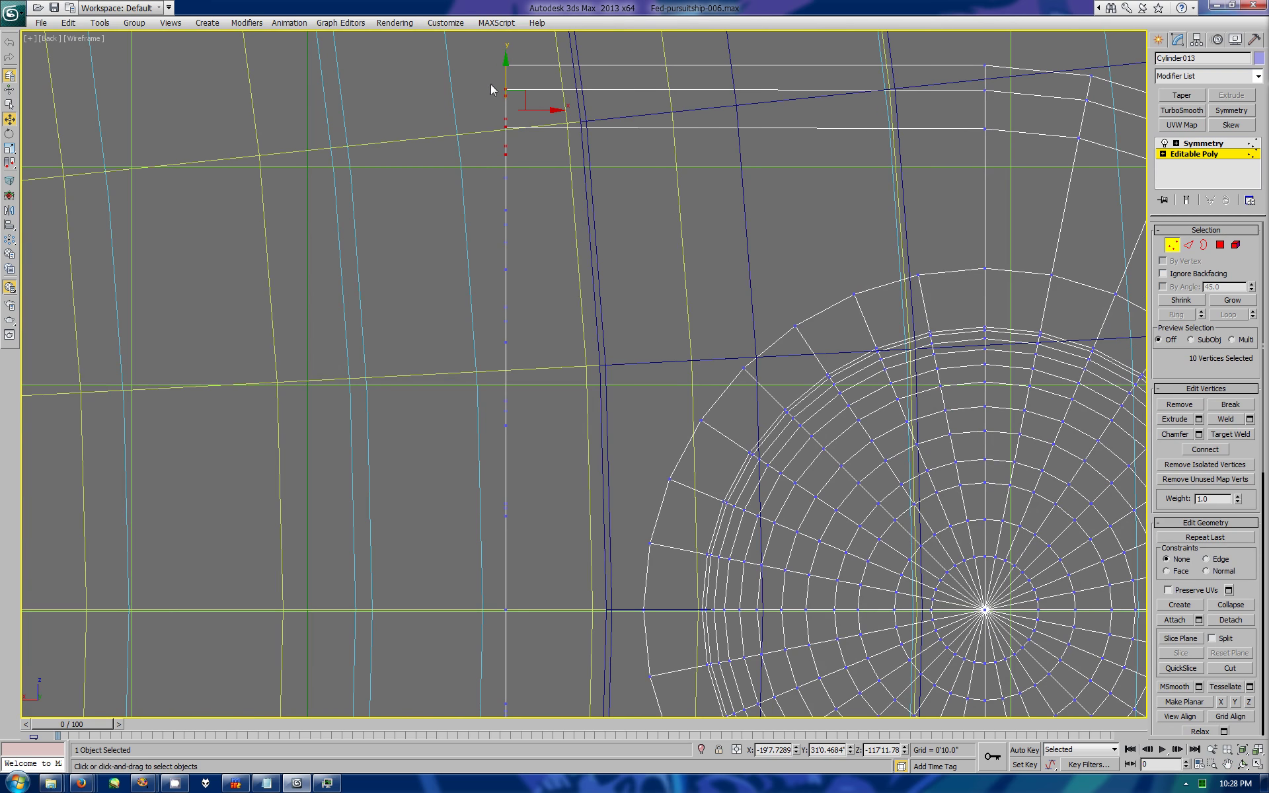
click(1257, 765)
Step: Select an edge ring on the pod's box and remove its extra edge loops
click(1235, 39)
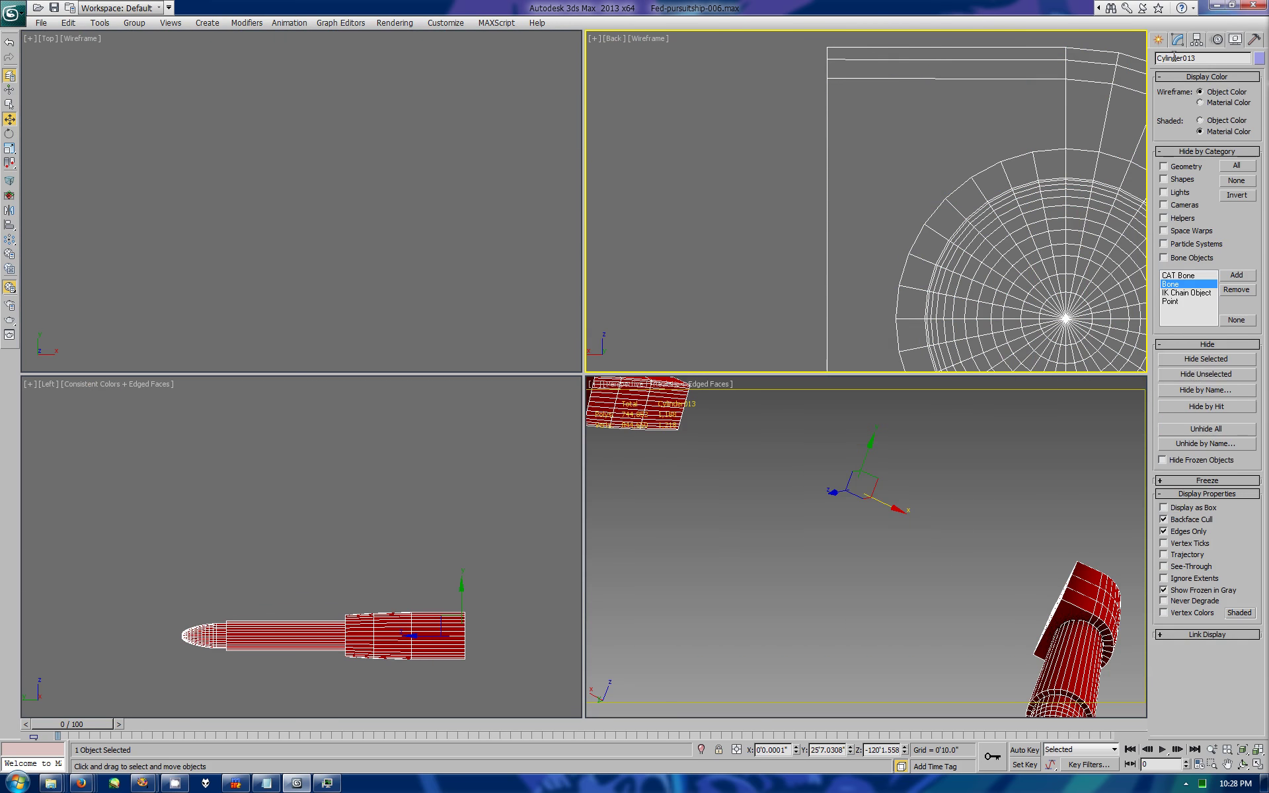
click(1177, 39)
right_click(1011, 595)
key(ctrl+r)
key(alt+w)
drag(775, 472, 735, 393)
key(w)
click(969, 469)
click(931, 581)
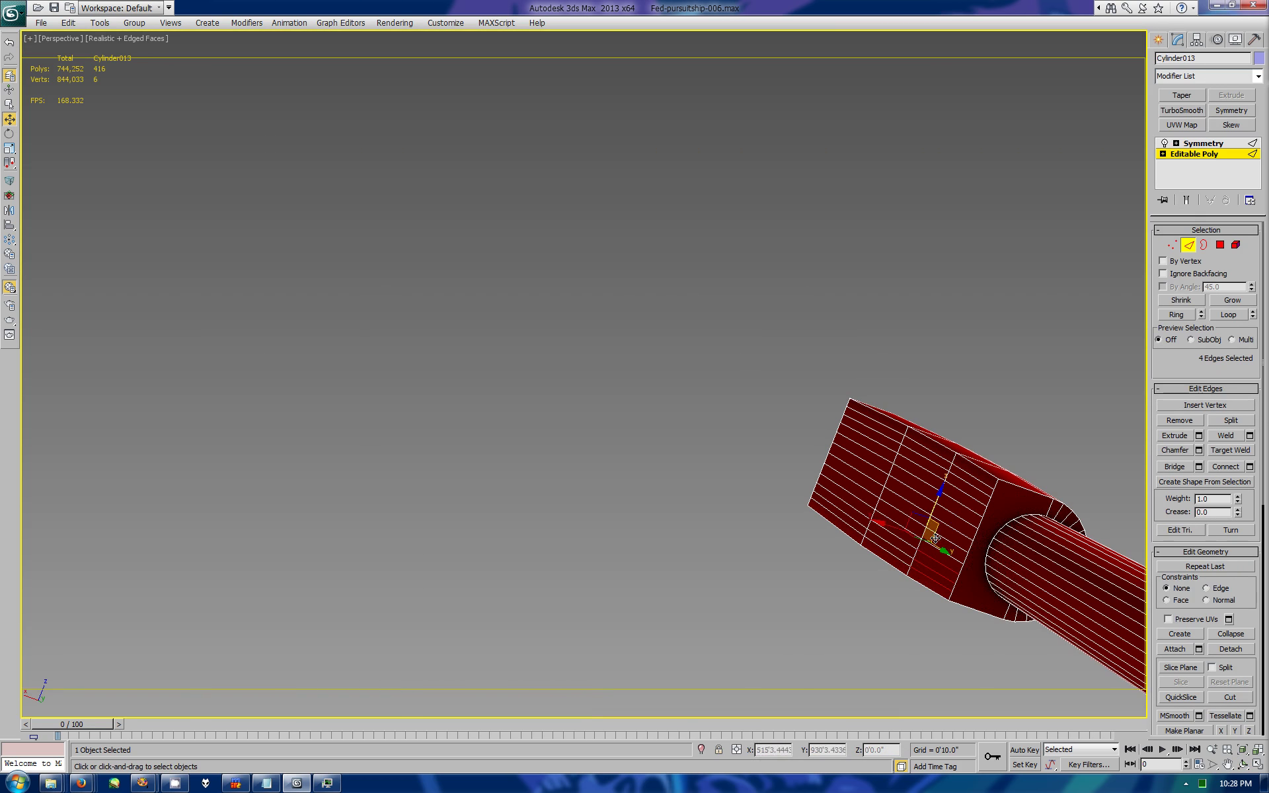
shift+click(961, 491)
key(ctrl+BackSpace)
Step: Select the four bottom-left vertices in the back view and unhide all objects
key(4)
drag(1174, 363, 1173, 309)
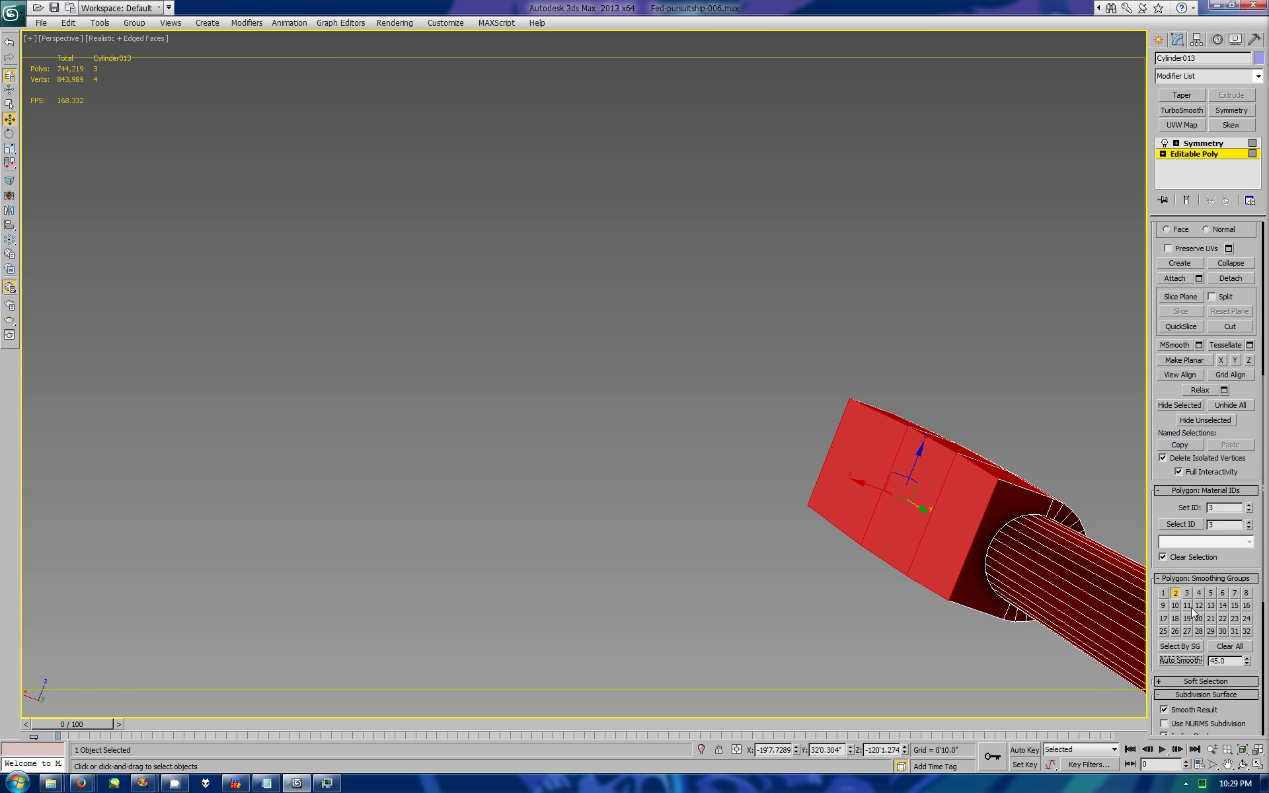
key(ctrl+i)
scroll(1218, 483, down, 5)
scroll(1218, 483, up, 5)
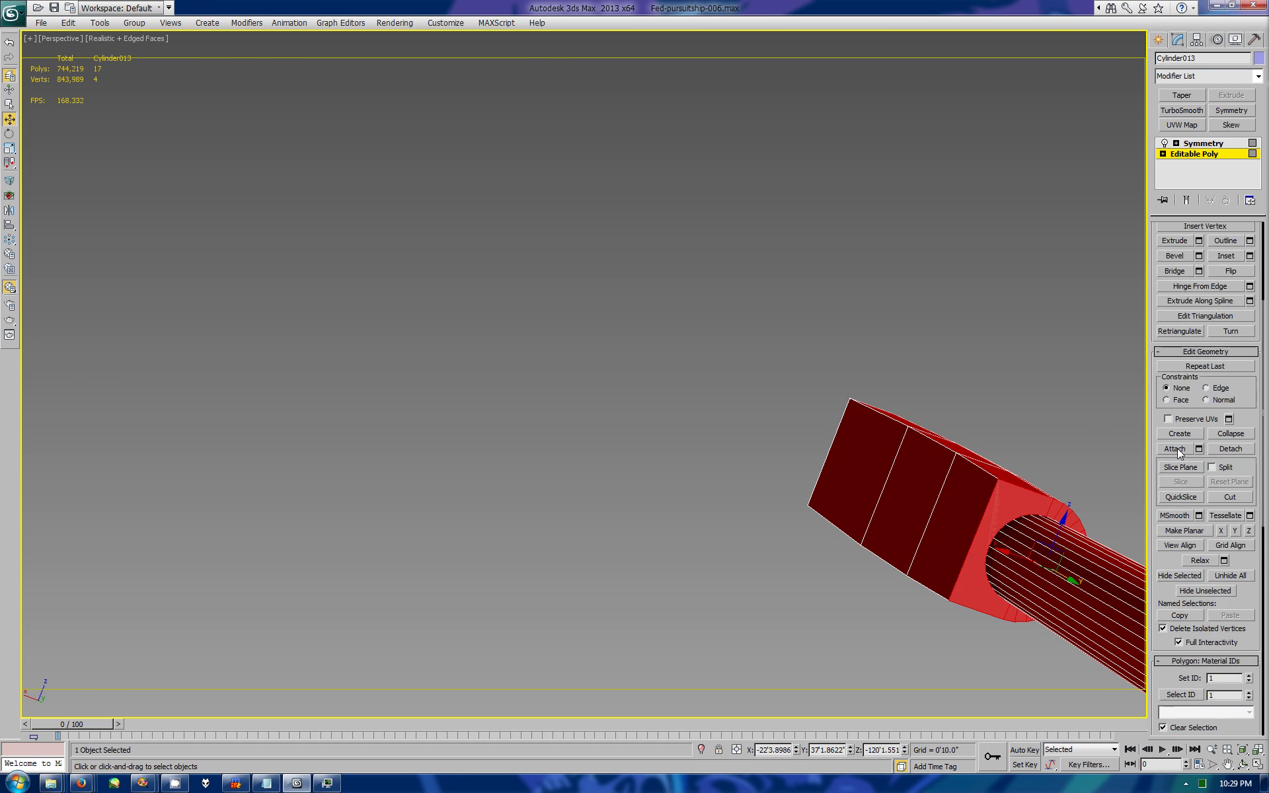
key(ctrl+z)
key(alt+w)
scroll(844, 267, down, 2)
key(alt+w)
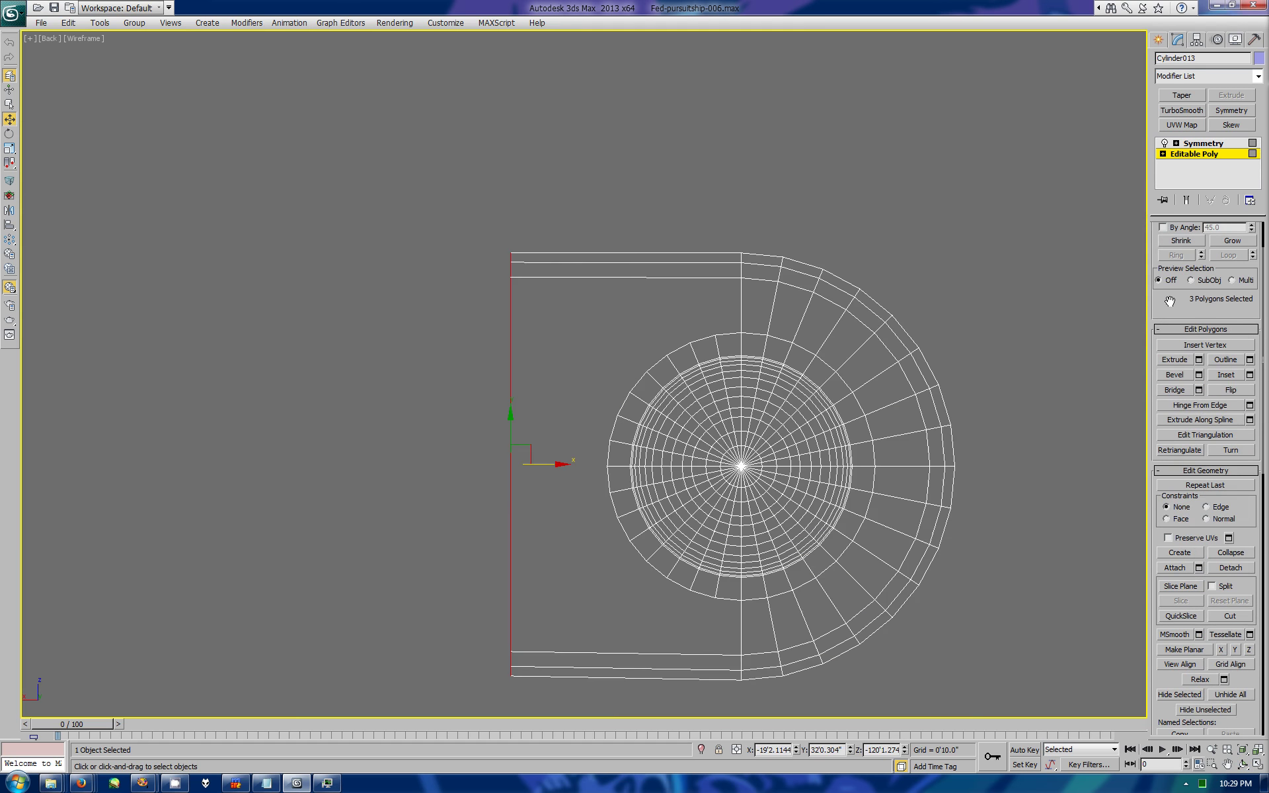
key(1)
drag(465, 603, 515, 688)
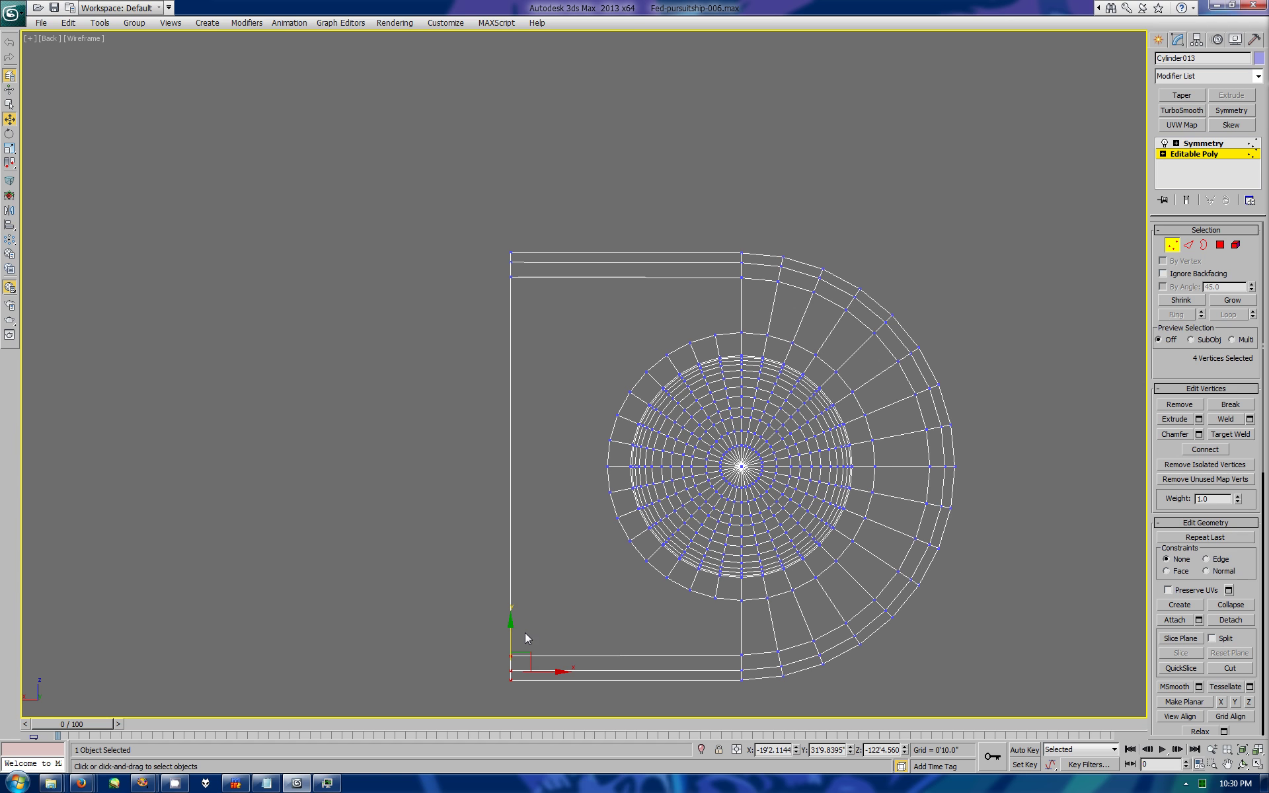
key(alt+w)
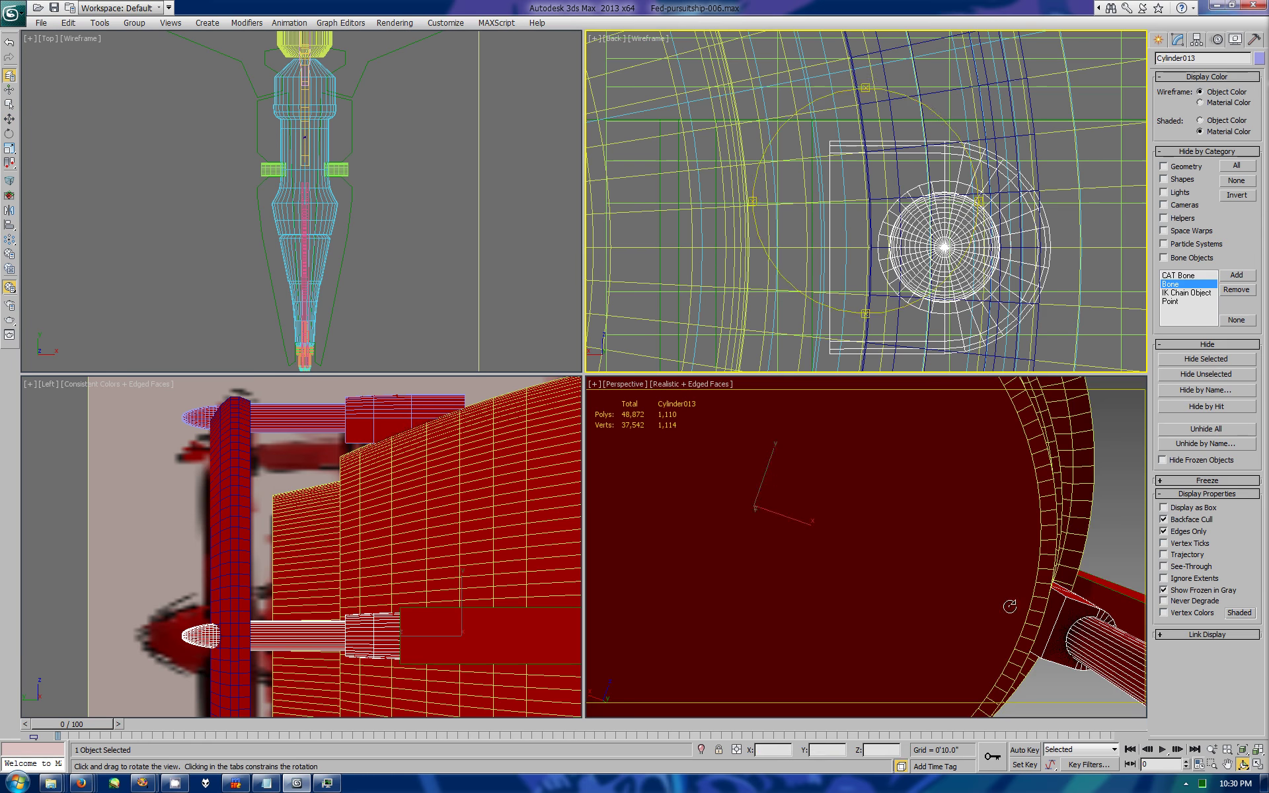
Step: Select all of the pod's nose-cone vertices in the top view
drag(888, 537, 884, 526)
key(1)
key(w)
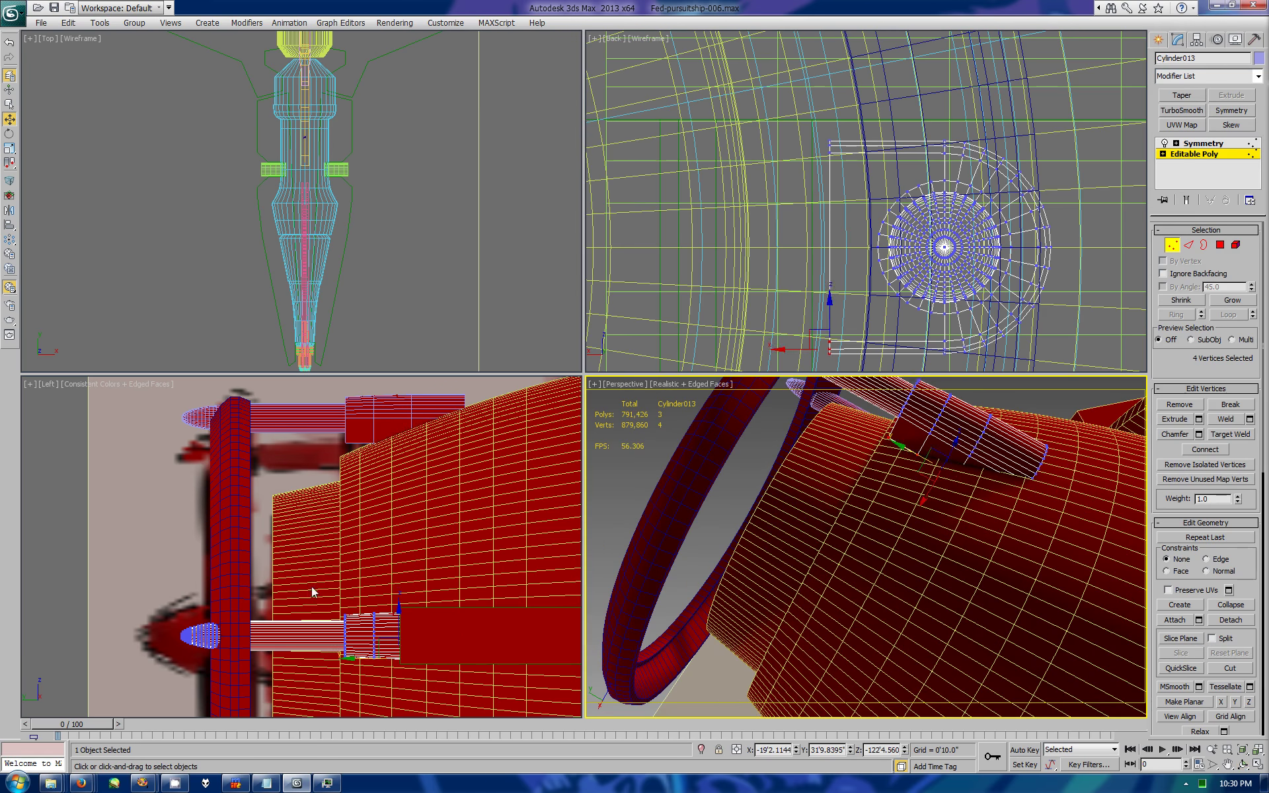
click(421, 638)
mouse_move(847, 538)
alt+middle_down()
mouse_move(865, 629)
mouse_move(859, 595)
alt+middle_up()
scroll(859, 595, up, 5)
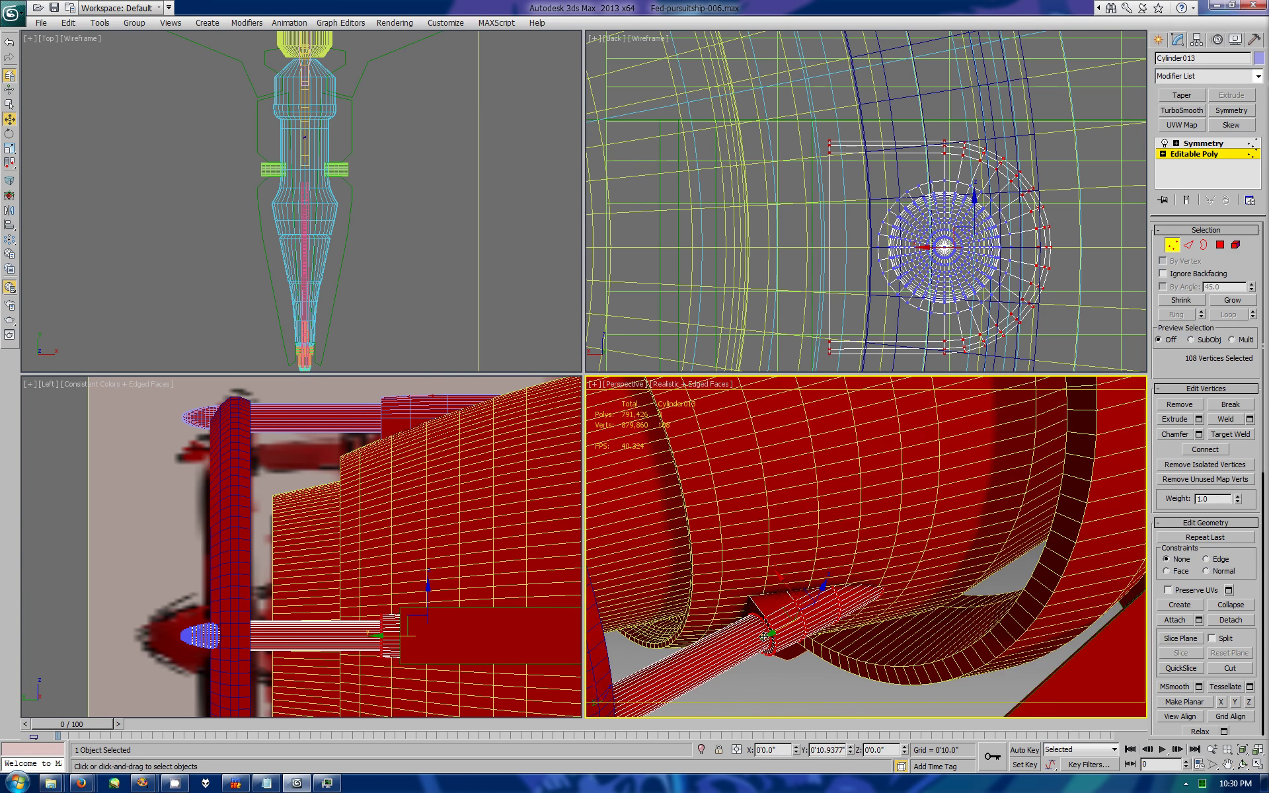
right_click(235, 189)
key(z)
drag(330, 224, 293, 333)
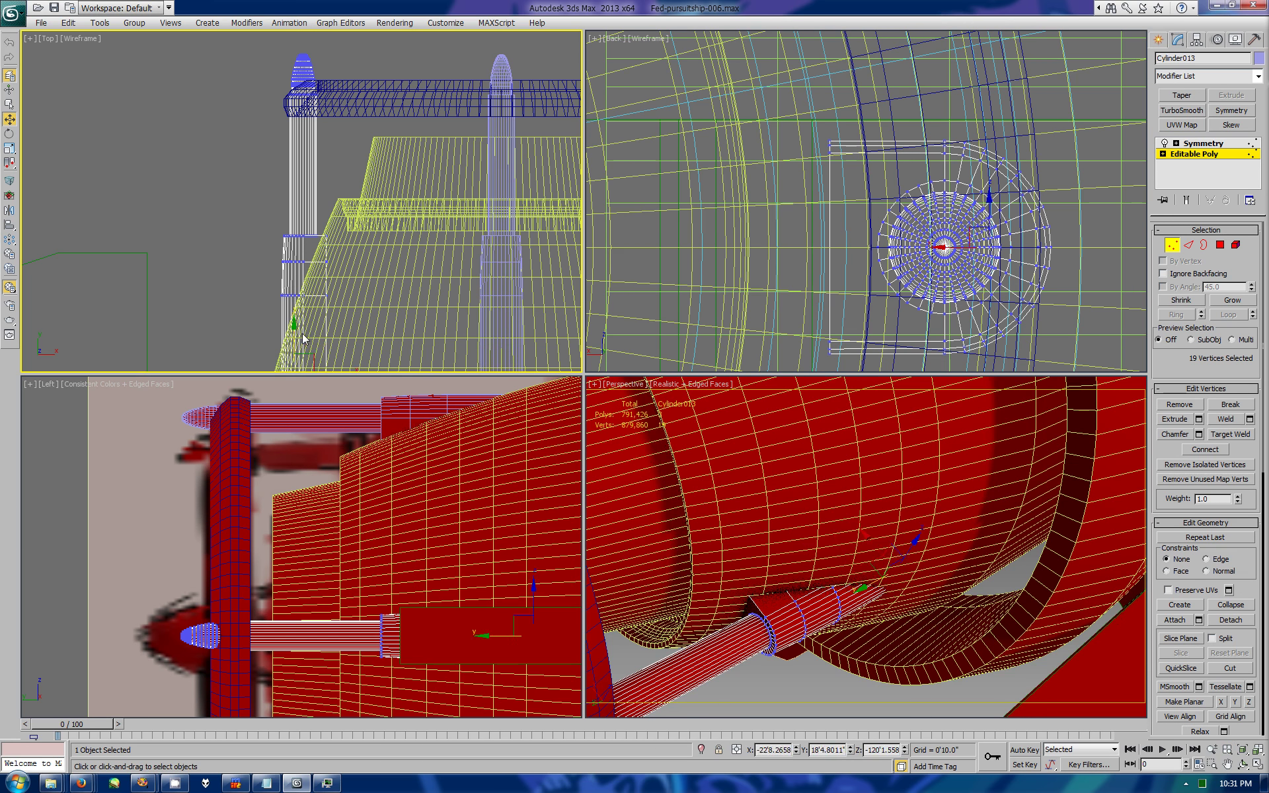
drag(330, 88, 244, 43)
Step: Shift the nose cone along its length and inspect it in the perspective view
key(z)
scroll(191, 160, down, 2)
key(r)
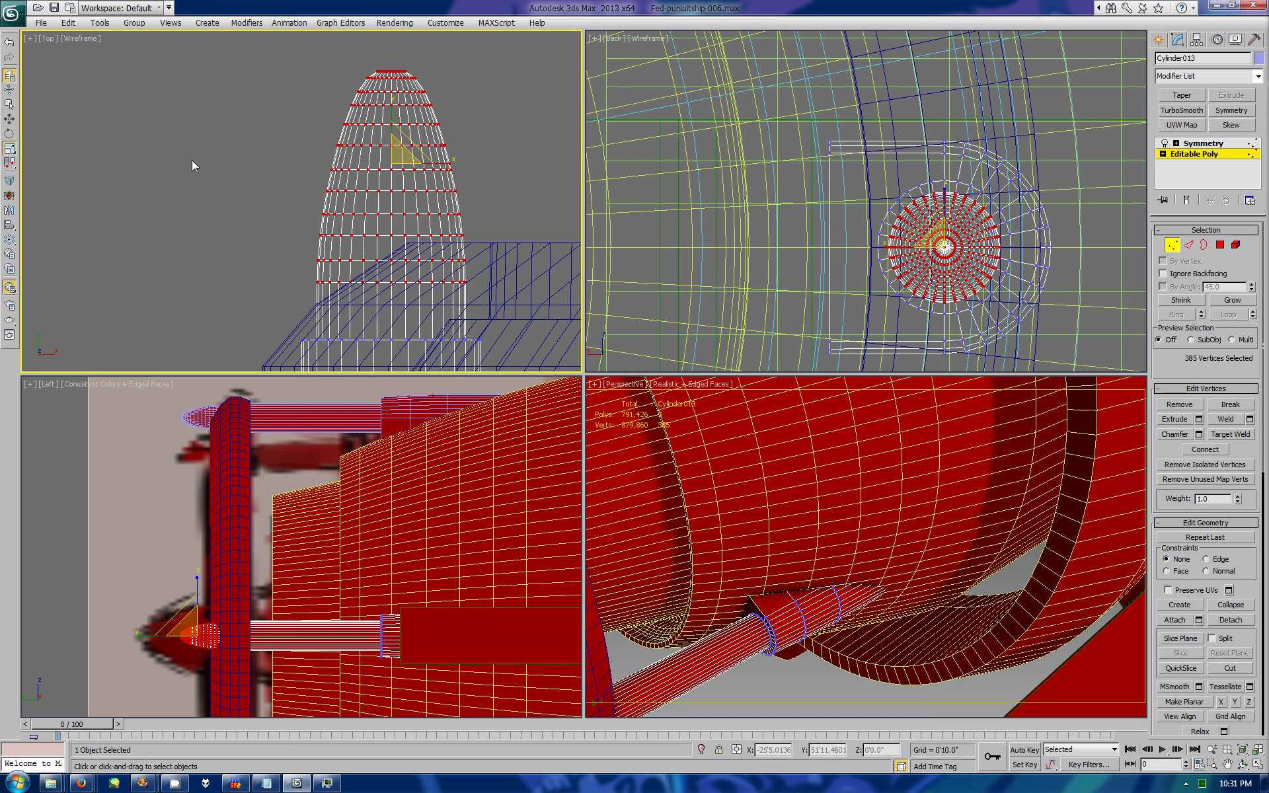
key(w)
drag(387, 138, 383, 108)
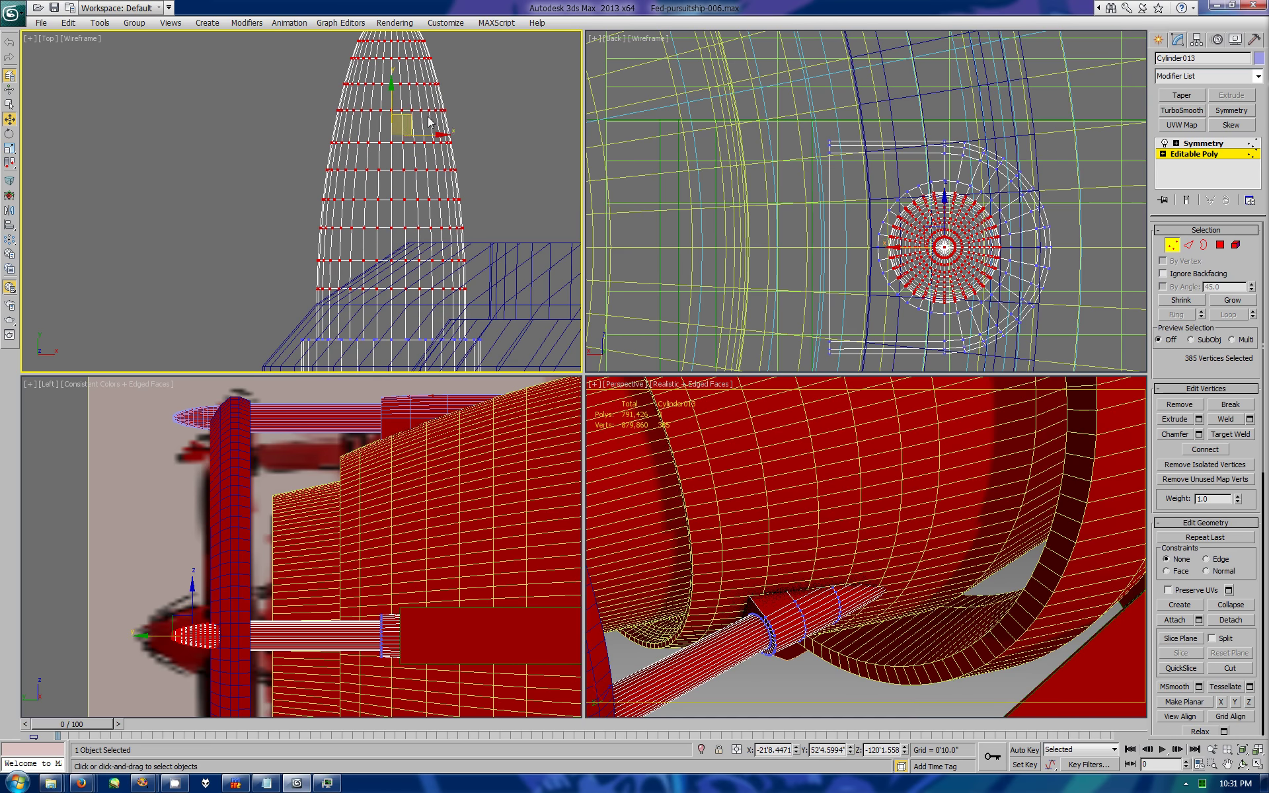
alt+middle_drag(859, 542, 826, 529)
key(alt+w)
alt+middle_drag(429, 423, 388, 449)
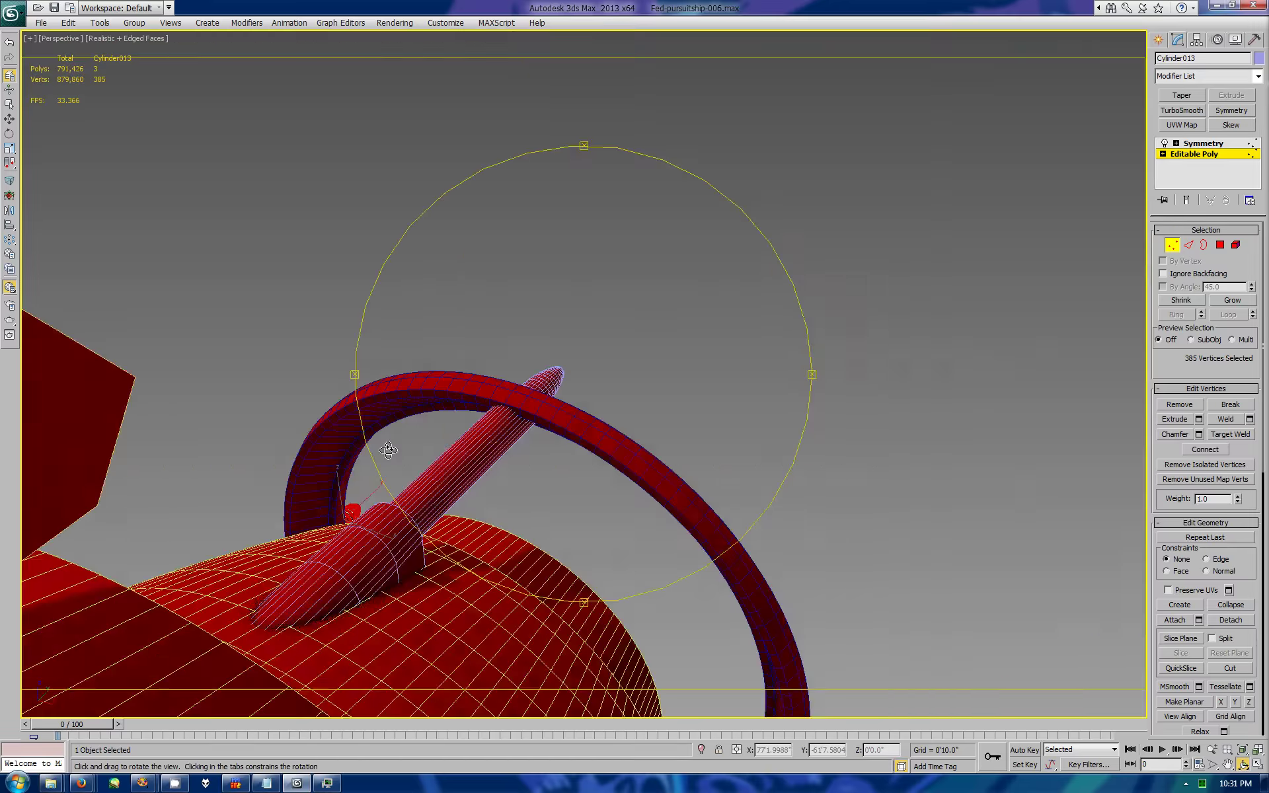
key(z)
middle_drag(707, 575, 859, 429)
key(2)
drag(594, 396, 660, 363)
Step: Add an edge loop around the nose cone, extrude it -3.4 as a groove, and chamfer it
click(1249, 465)
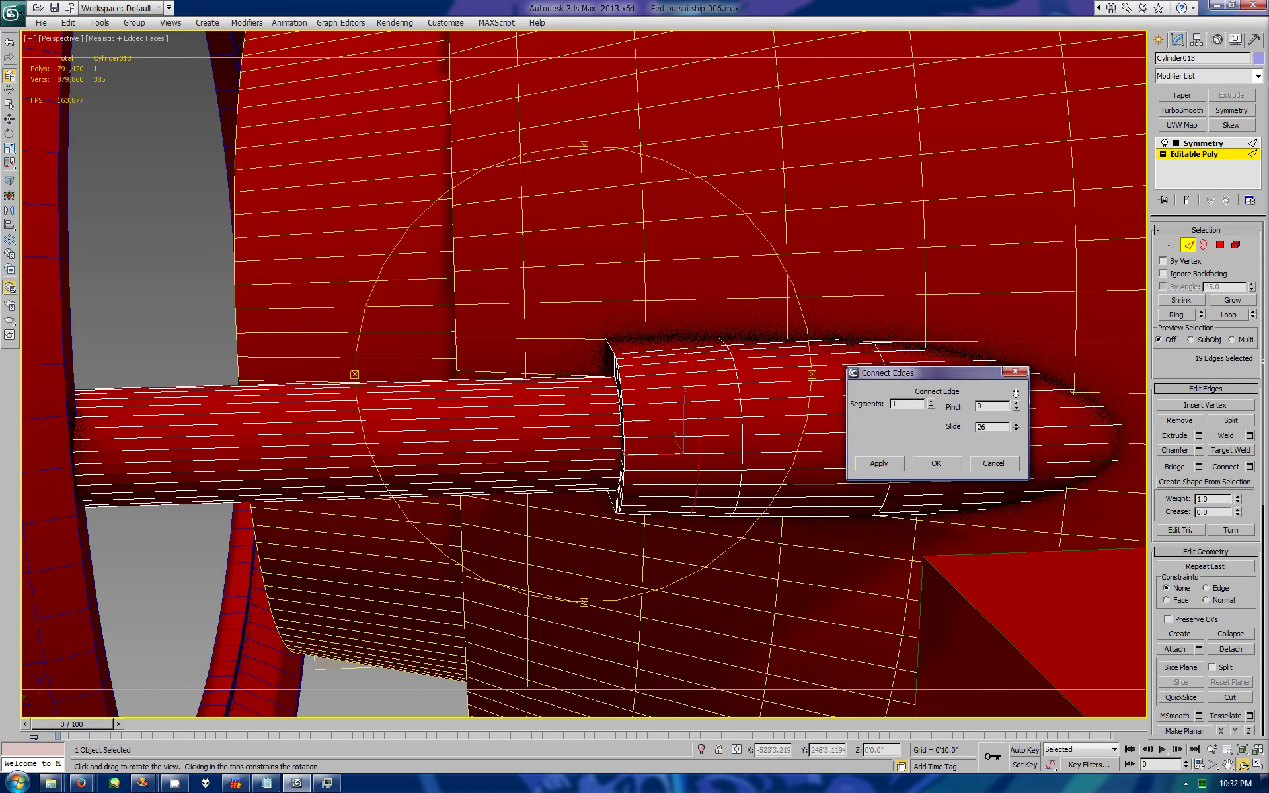
click(935, 463)
click(1198, 436)
text(-3.4)
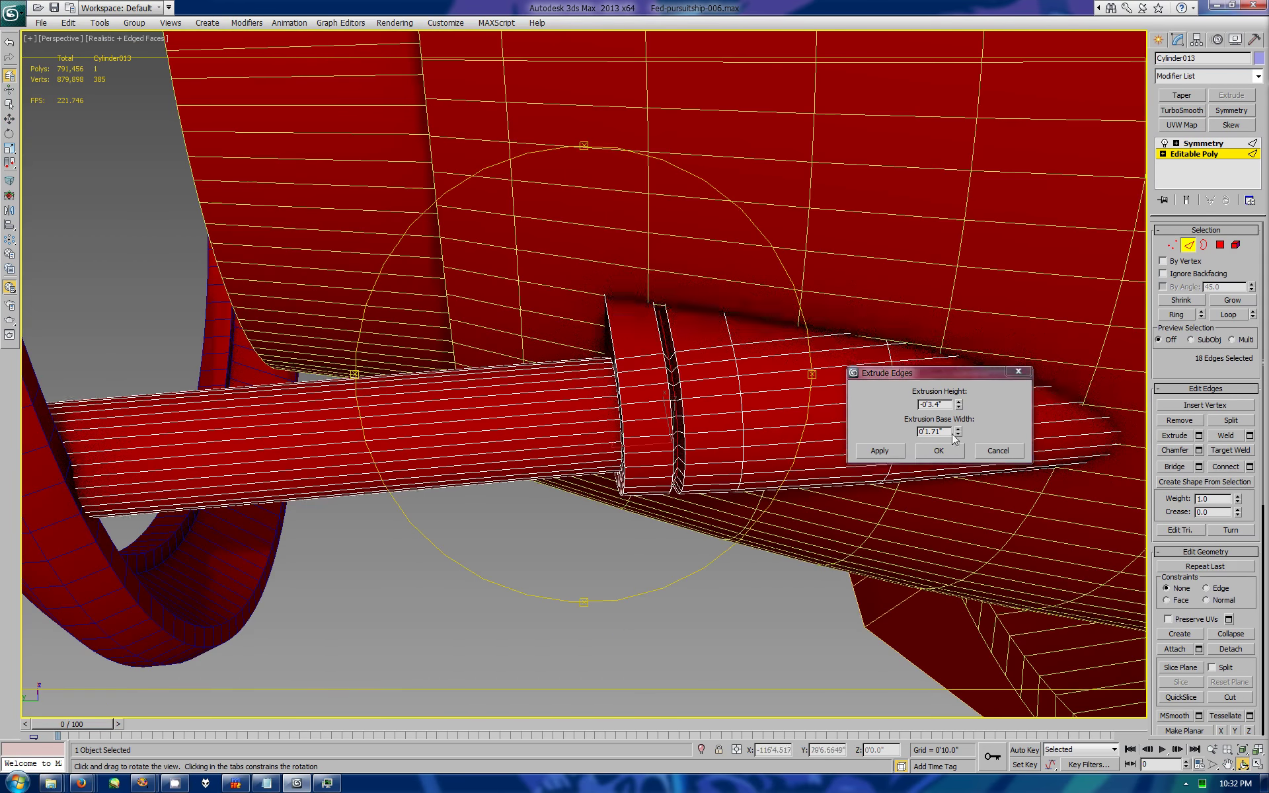
scroll(568, 297, up, 5)
click(938, 449)
click(1197, 450)
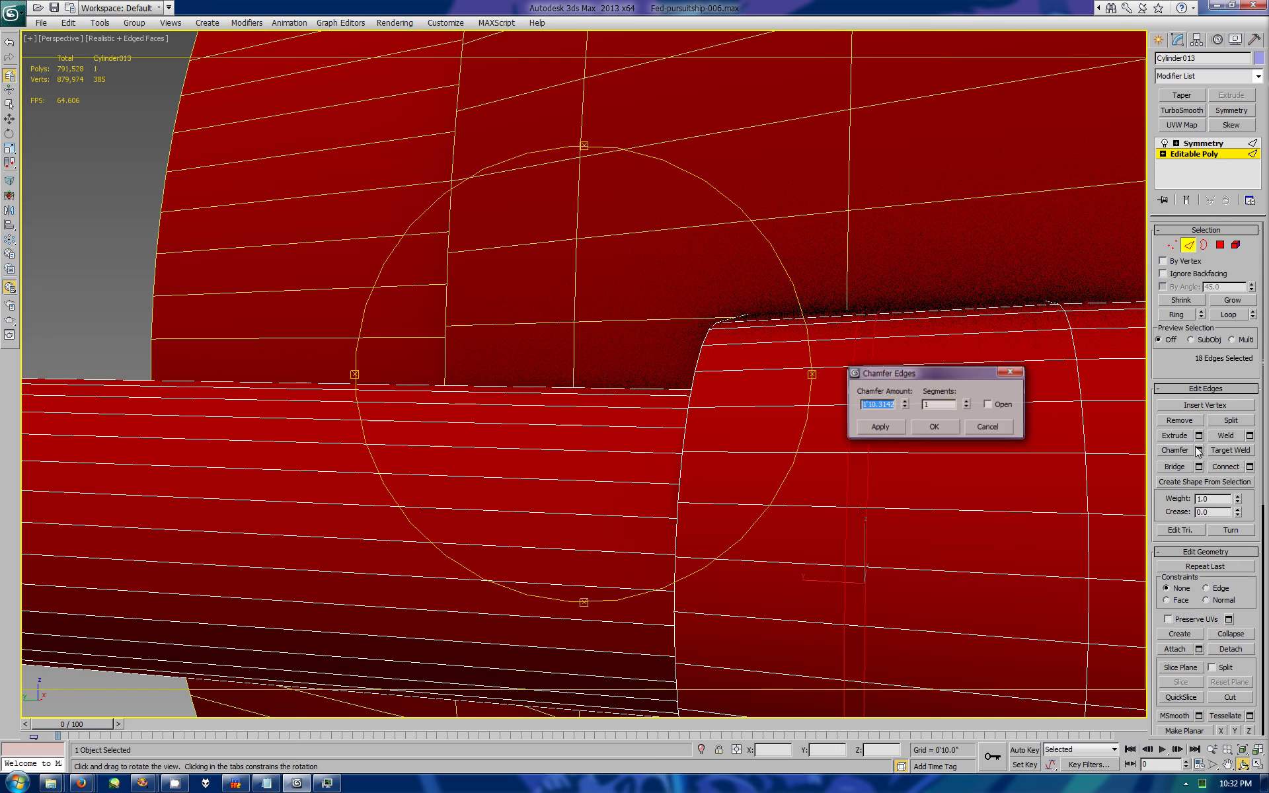
click(933, 424)
Step: Widen the chamfer on the nozzle ring's groove edges
ctrl+click(1219, 244)
key(w)
key(2)
alt+middle_drag(727, 370, 654, 416)
click(126, 39)
key(Escape)
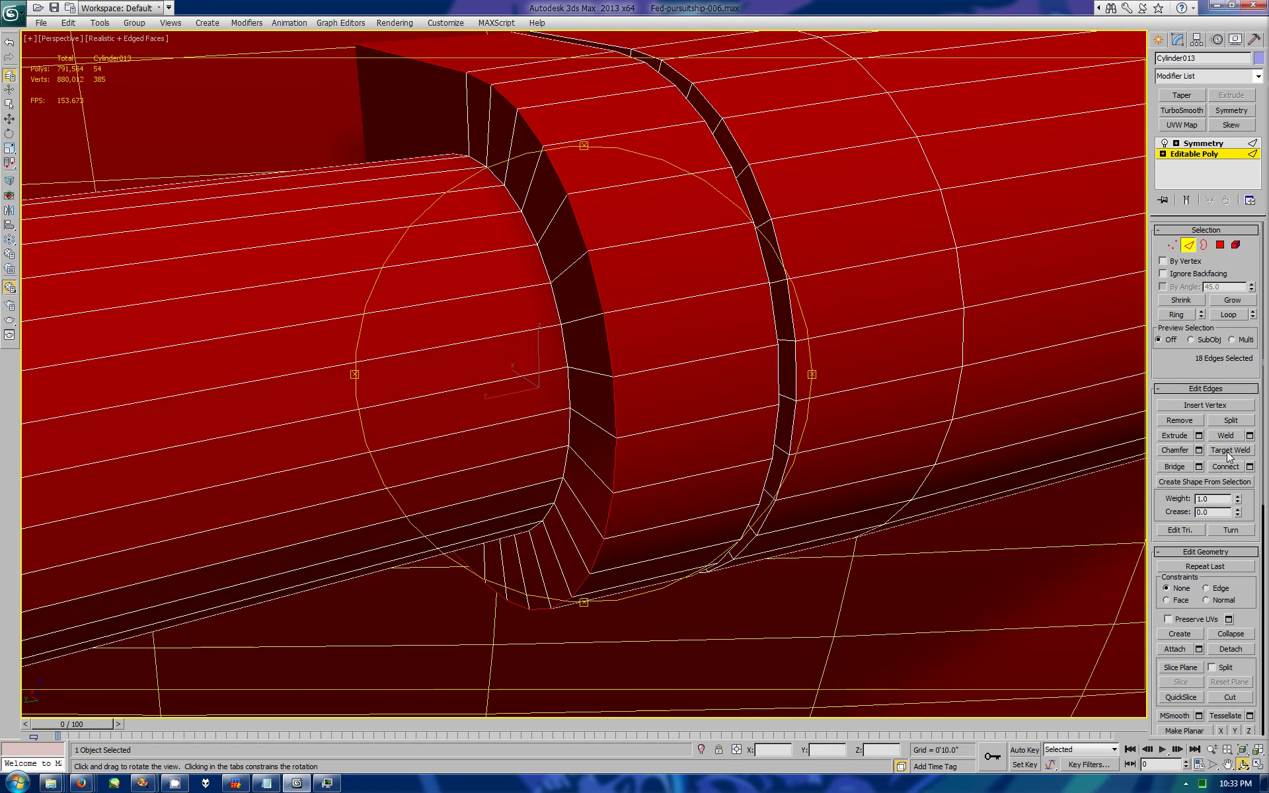
click(1198, 450)
mouse_move(904, 404)
mouse_down()
mouse_move(904, 439)
mouse_move(905, 396)
mouse_up()
click(933, 426)
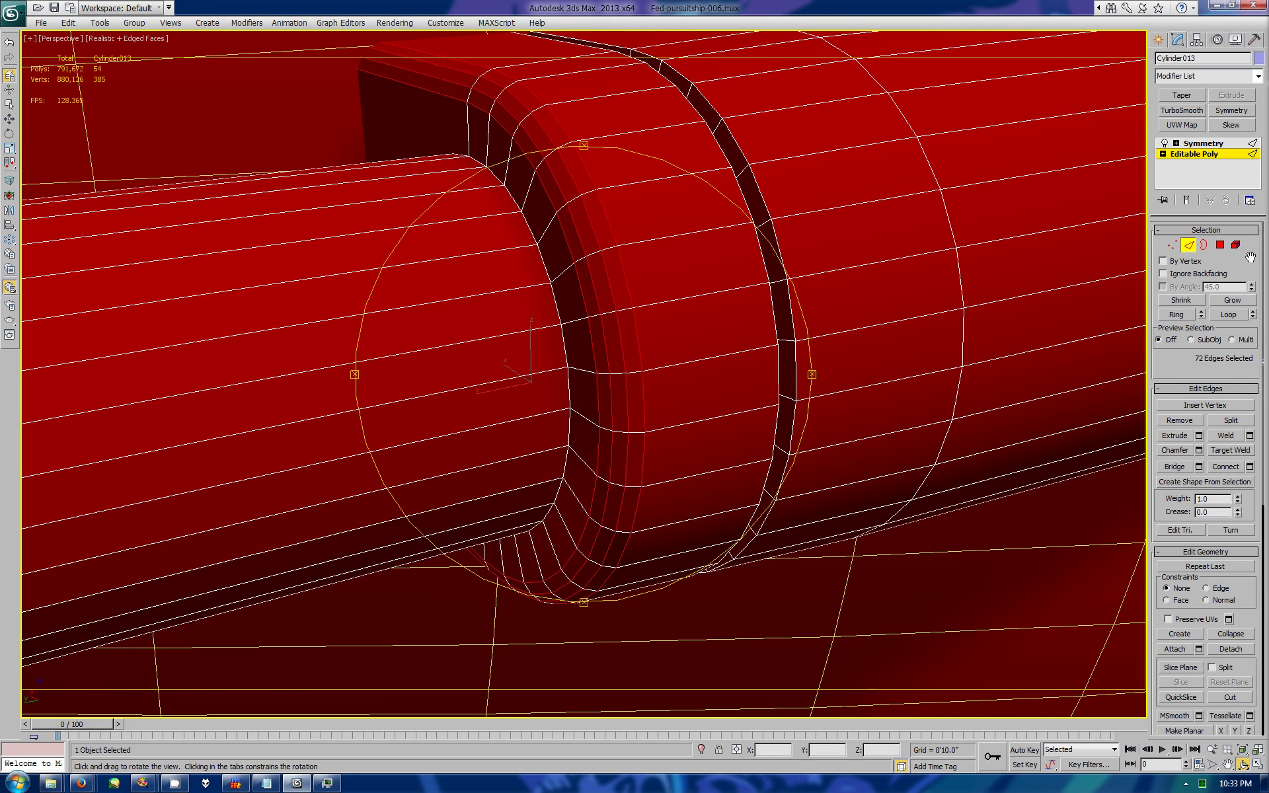
Step: Clear the polygon selection and pick a single edge on the nozzle
key(4)
key(w)
scroll(1178, 593, down, 10)
scroll(1177, 594, up, 10)
click(383, 115)
key(2)
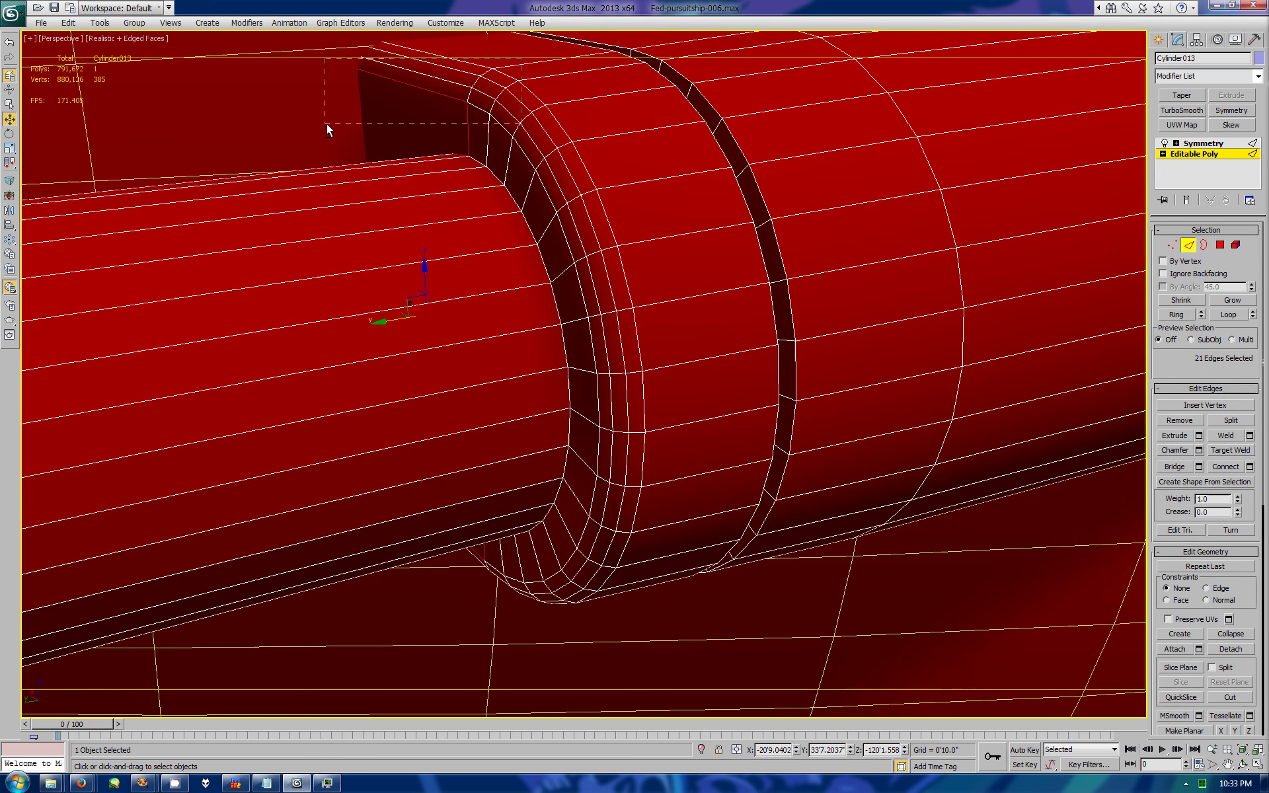
alt+middle_drag(679, 513, 621, 380)
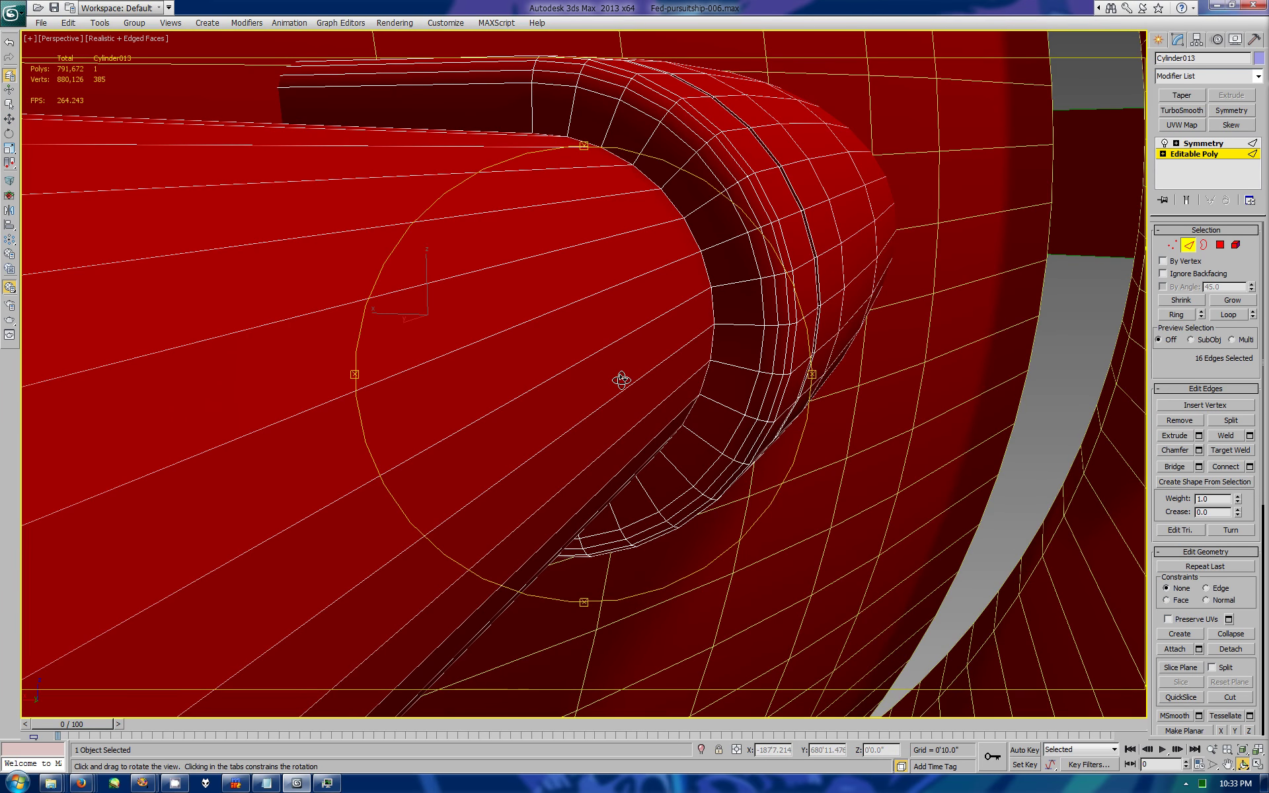
alt+middle_drag(621, 380, 634, 218)
click(627, 210)
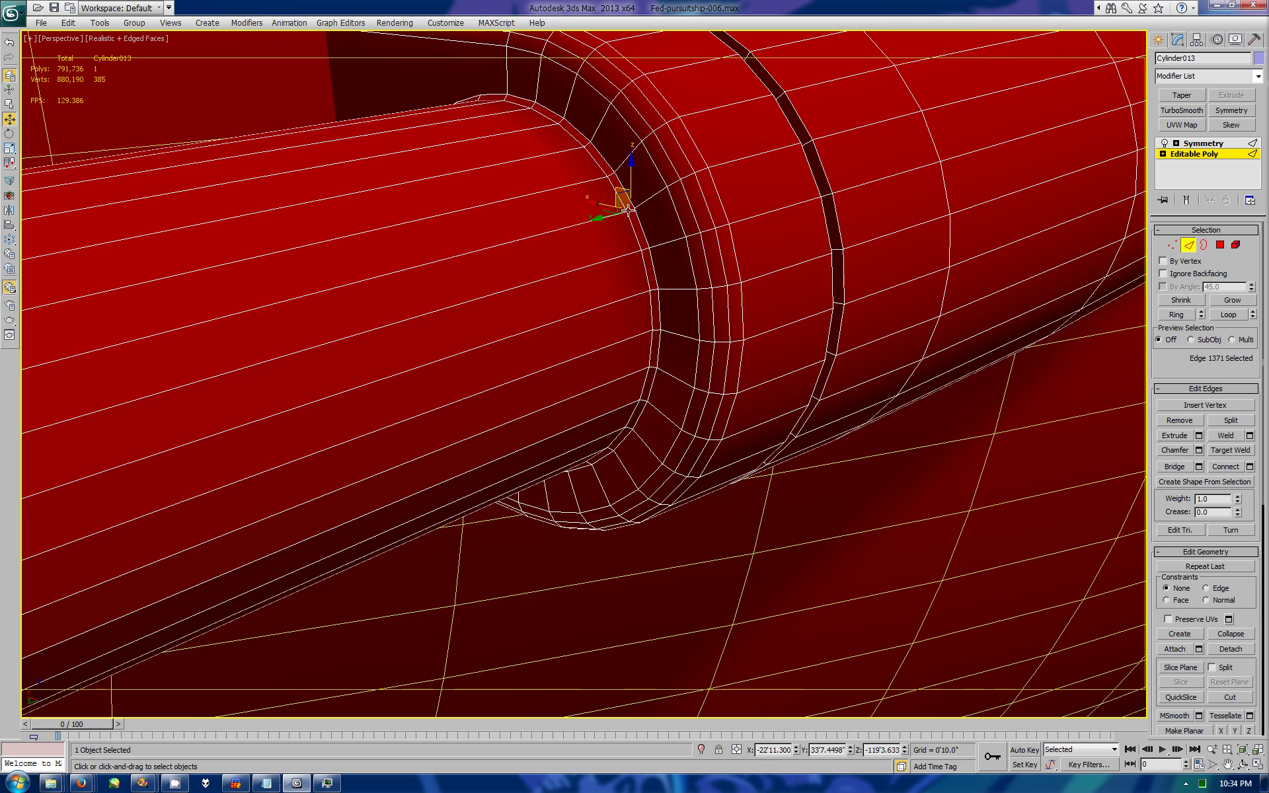
Step: Convert the spike-tip polygons to edges and connect a new edge loop around the tip
click(1219, 245)
click(1242, 765)
mouse_move(660, 423)
mouse_down()
mouse_move(617, 393)
mouse_move(538, 429)
mouse_up()
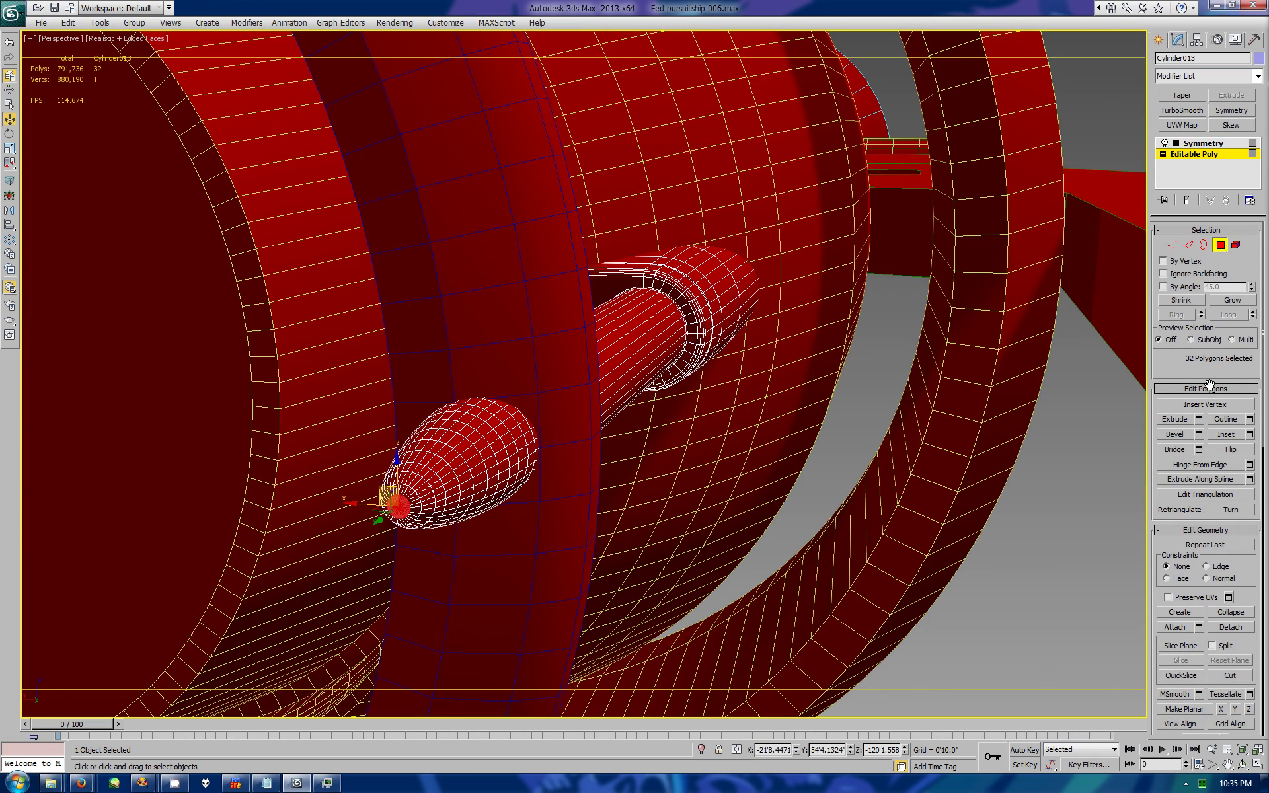
click(1242, 765)
key(z)
scroll(705, 470, down, 5)
middle_drag(705, 470, 634, 462)
ctrl+click(1188, 245)
click(1249, 465)
click(935, 463)
Step: Orbit to view the engine from behind the wings
key(4)
mouse_move(661, 396)
mouse_down()
mouse_move(626, 434)
mouse_move(634, 370)
mouse_up()
scroll(634, 370, up, 4)
key(w)
key(2)
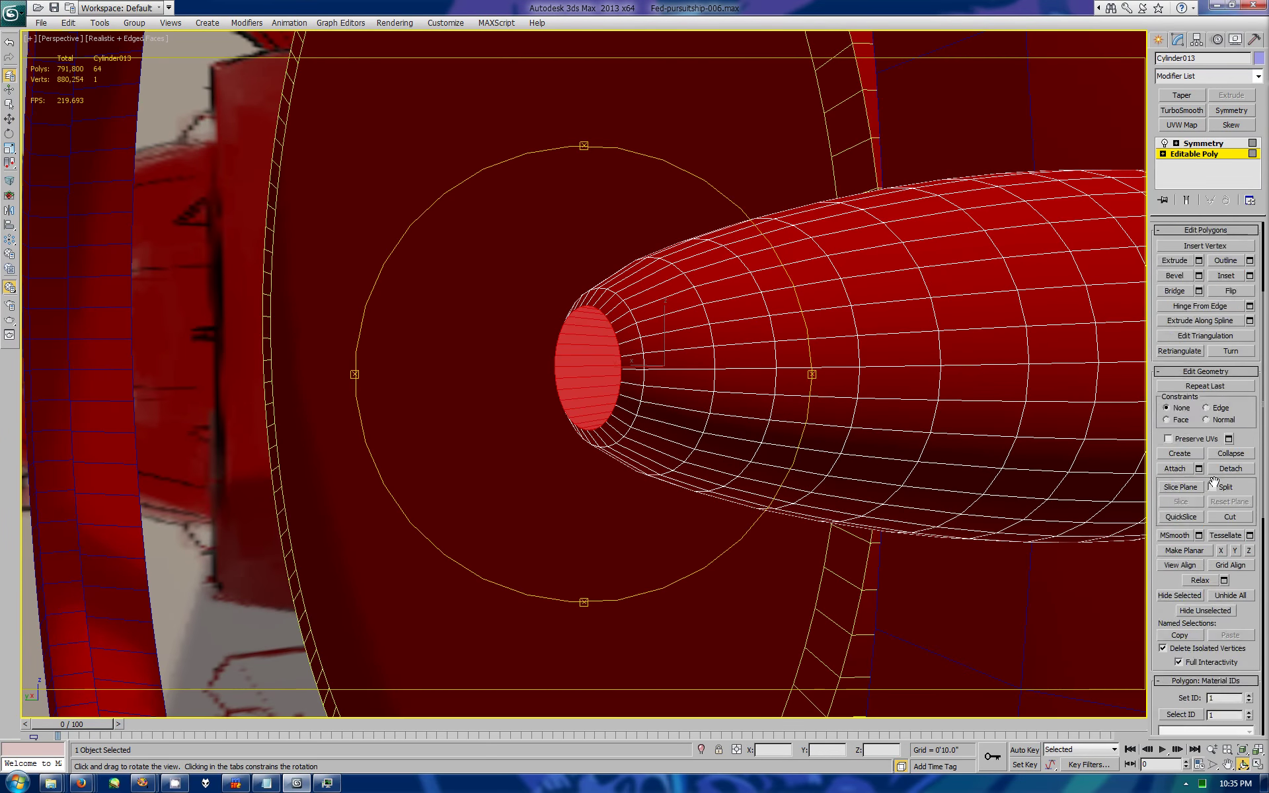
scroll(638, 357, down, 2)
scroll(639, 357, down, 5)
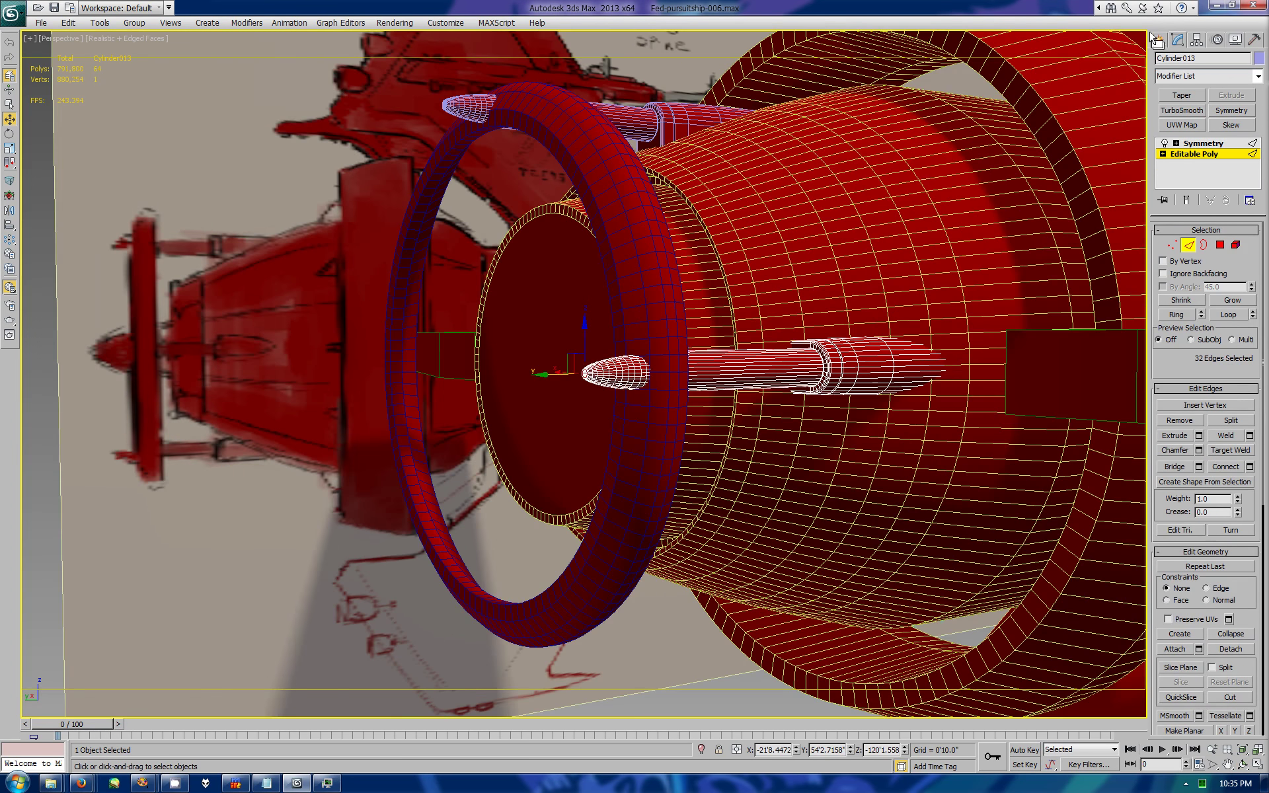
click(1157, 39)
click(1243, 764)
mouse_move(628, 423)
mouse_down()
mouse_move(680, 447)
mouse_move(627, 374)
mouse_move(583, 357)
mouse_move(865, 354)
mouse_up()
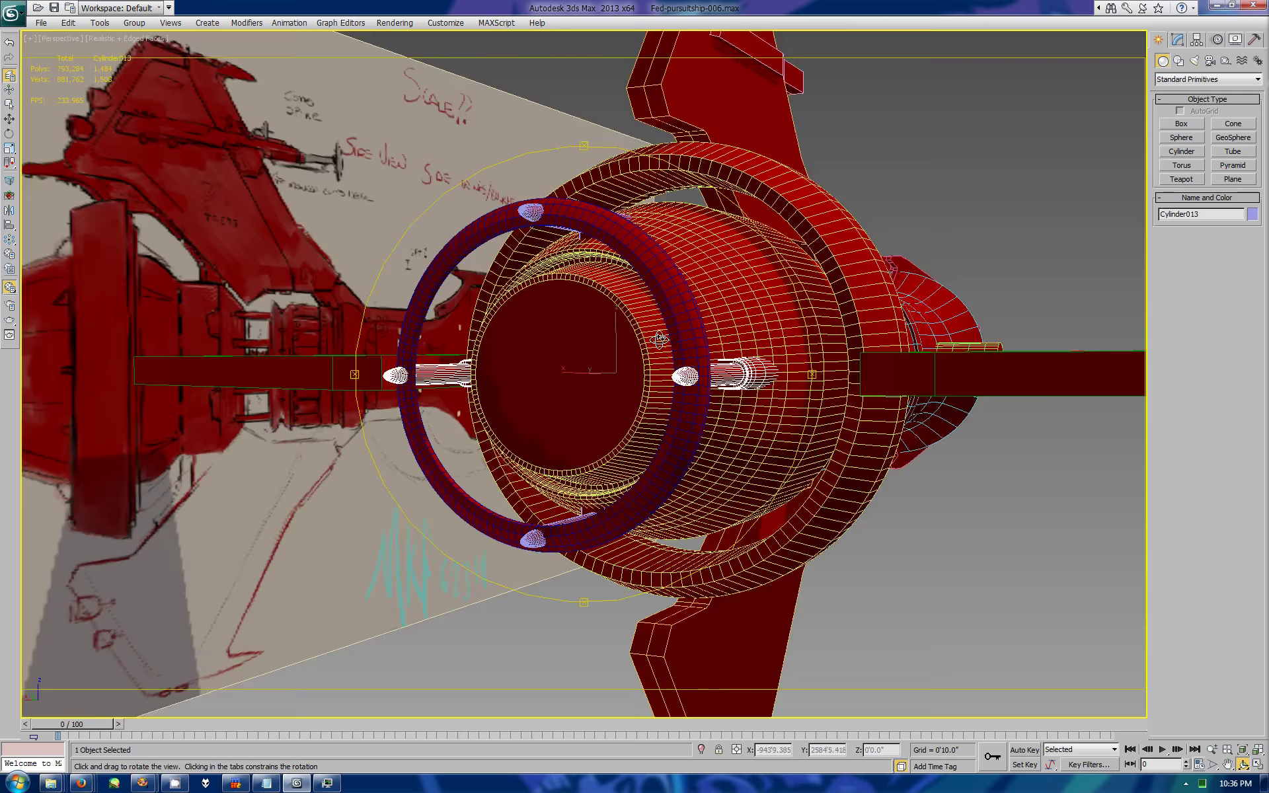
Step: Chamfer Shape001's panel-line edges with a narrower amount
key(w)
click(865, 355)
click(1177, 40)
click(1198, 450)
click(965, 401)
mouse_move(966, 407)
mouse_down()
mouse_move(966, 423)
mouse_move(908, 431)
mouse_up()
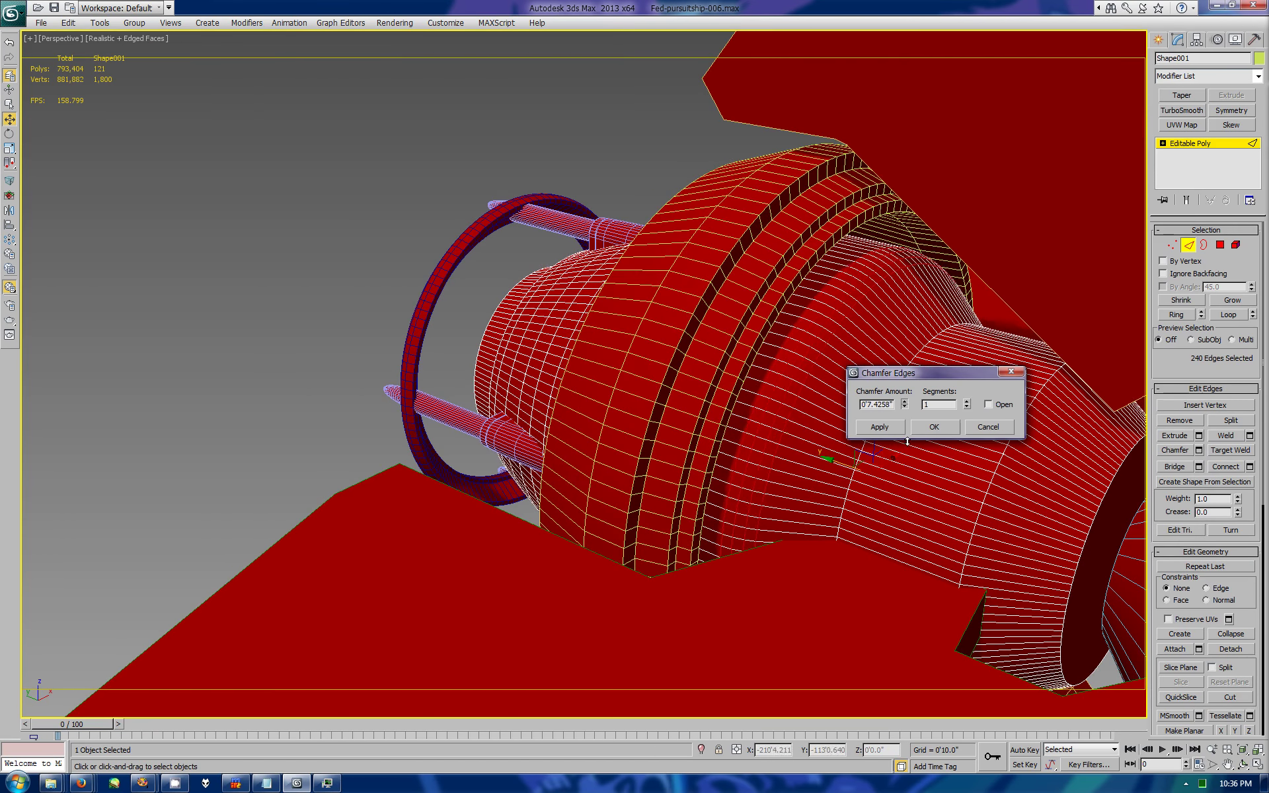
click(934, 427)
Step: Ring the chamfer edges, connect a loop through them, and set the side view to wireframe
alt+middle_drag(878, 430, 740, 317)
key(w)
click(1170, 315)
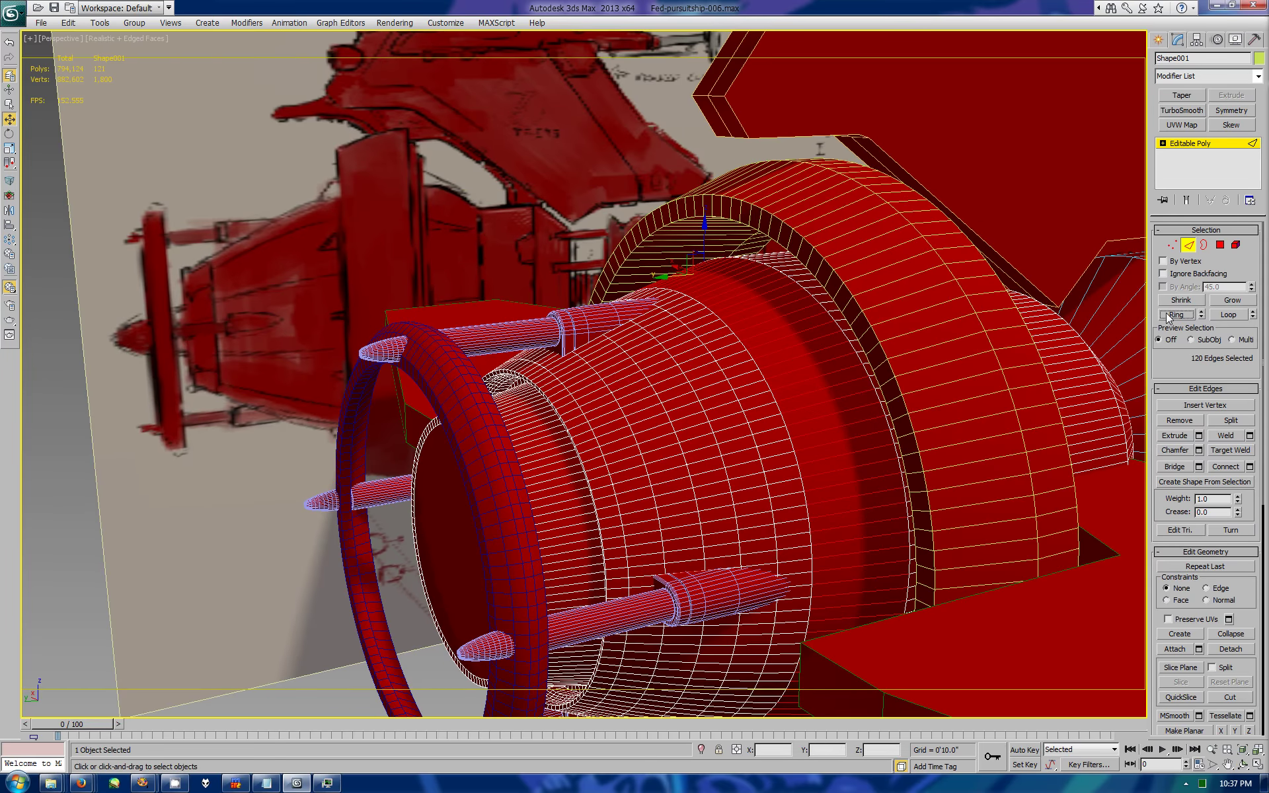
click(1249, 467)
click(937, 462)
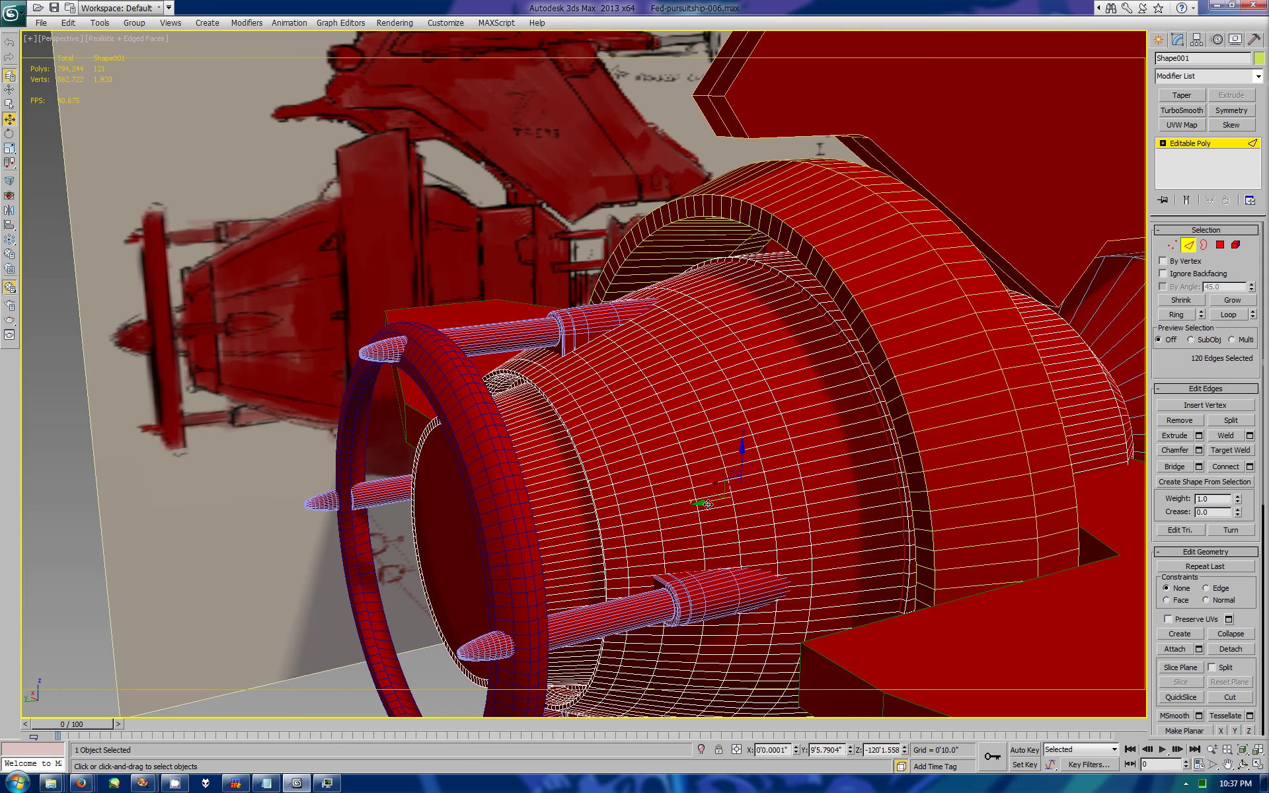
alt+middle_drag(709, 504, 635, 462)
key(alt+w)
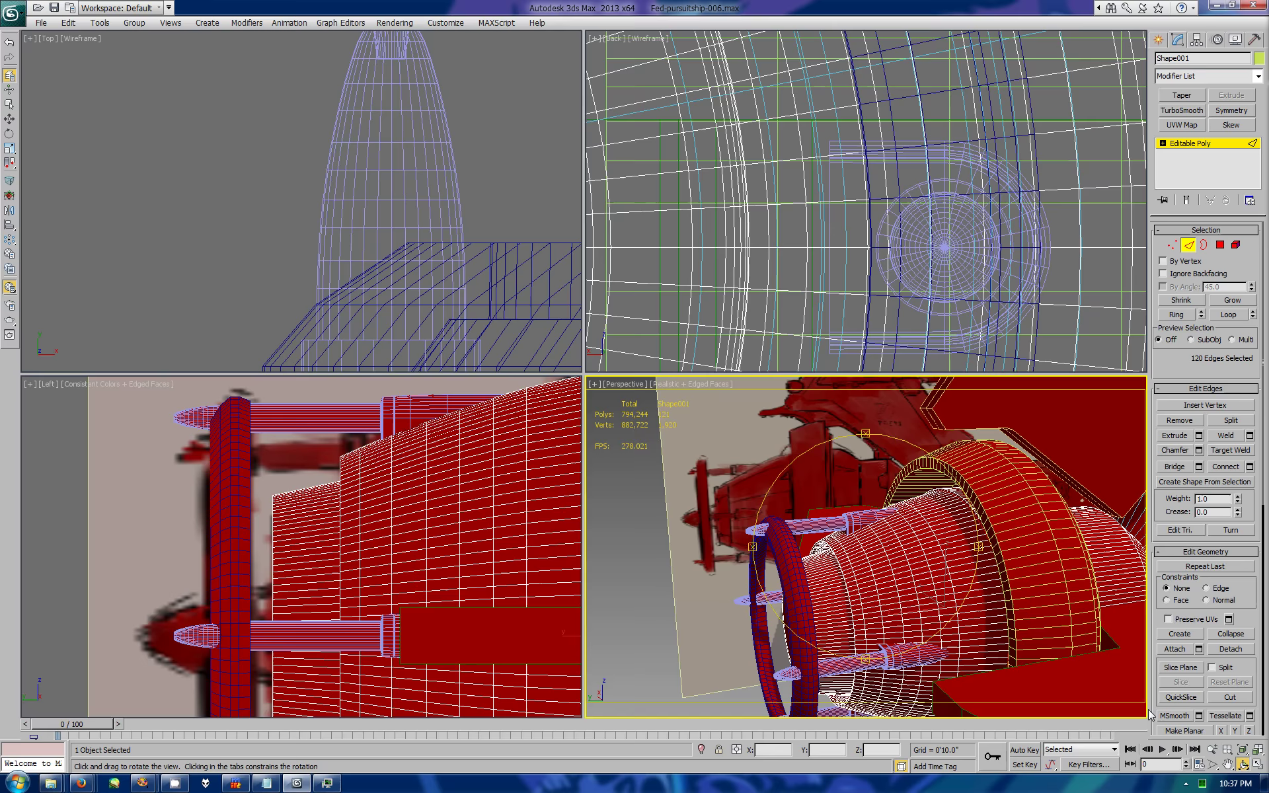
click(114, 390)
click(146, 449)
Step: Grow the polygon selection along the nozzle, excluding the strip at its wide end
scroll(502, 588, up, 10)
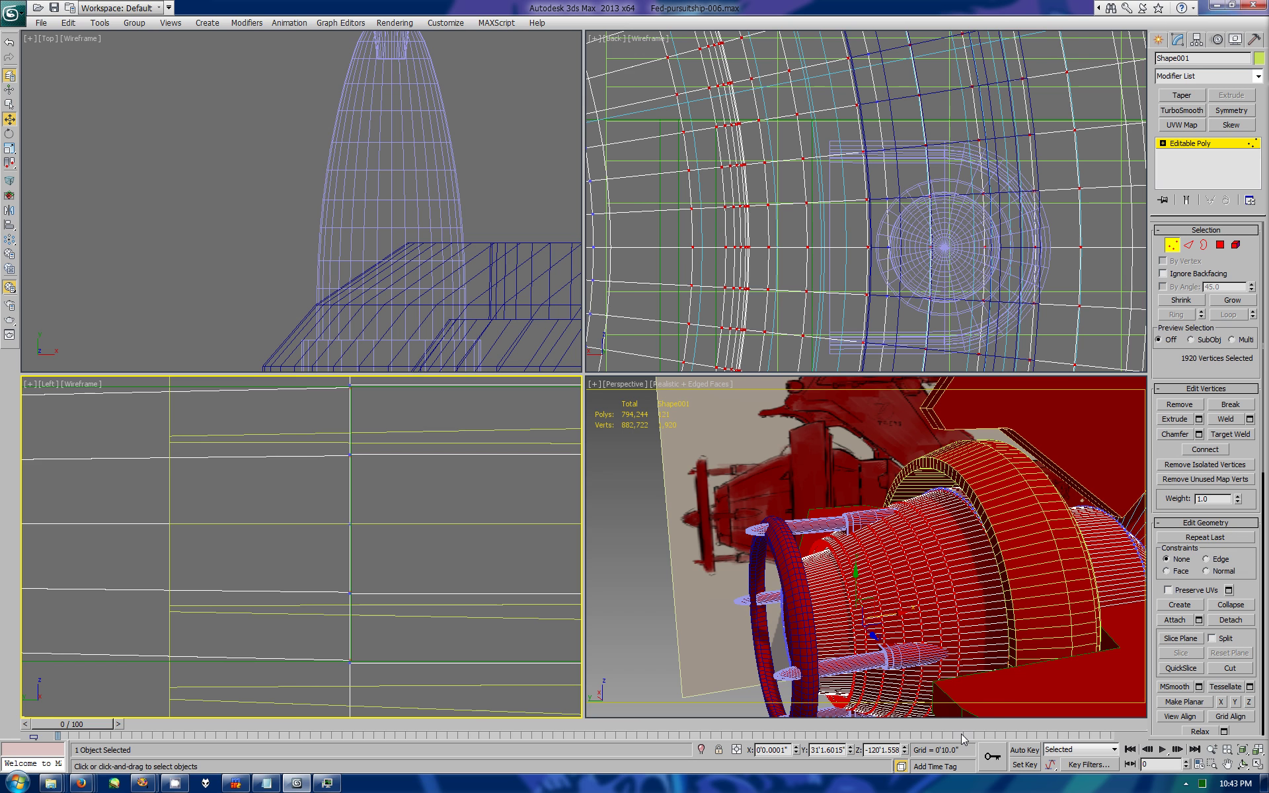
key(z)
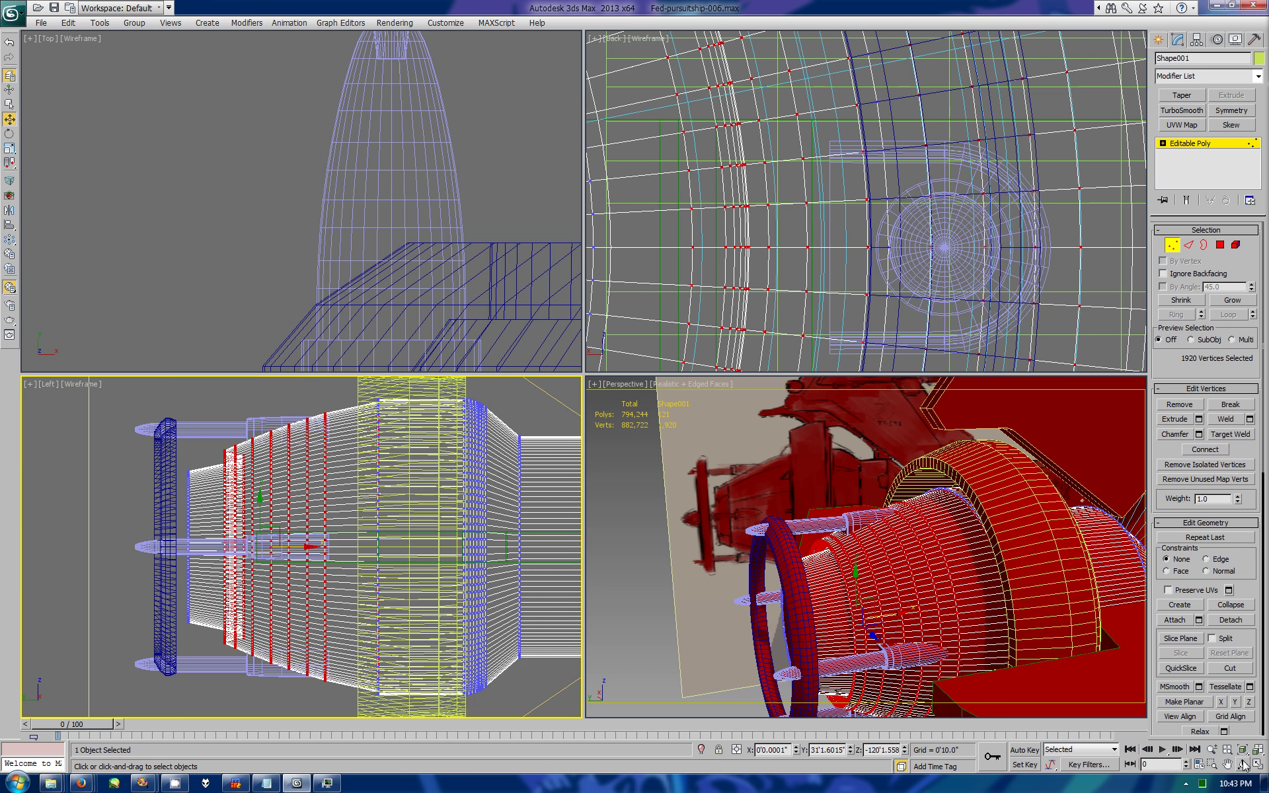
scroll(918, 555, up, 5)
key(ctrl+r)
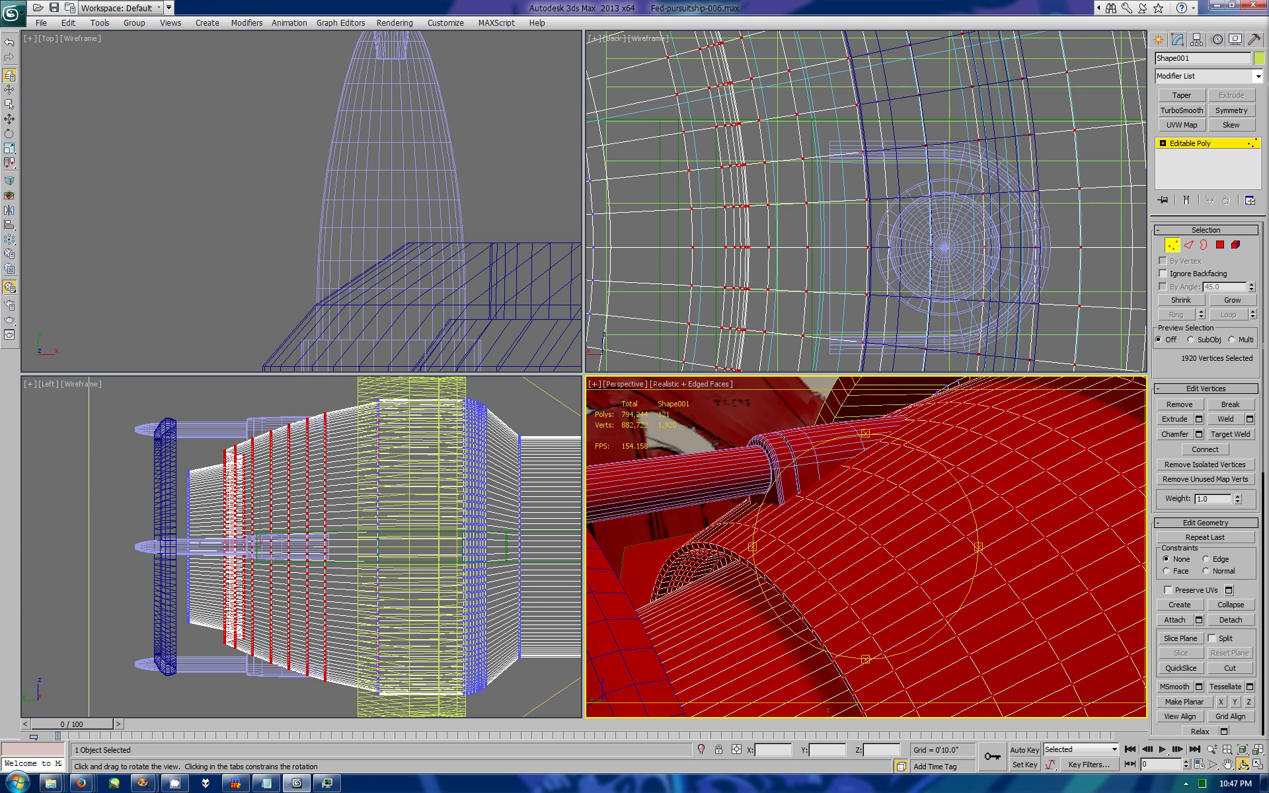
key(2)
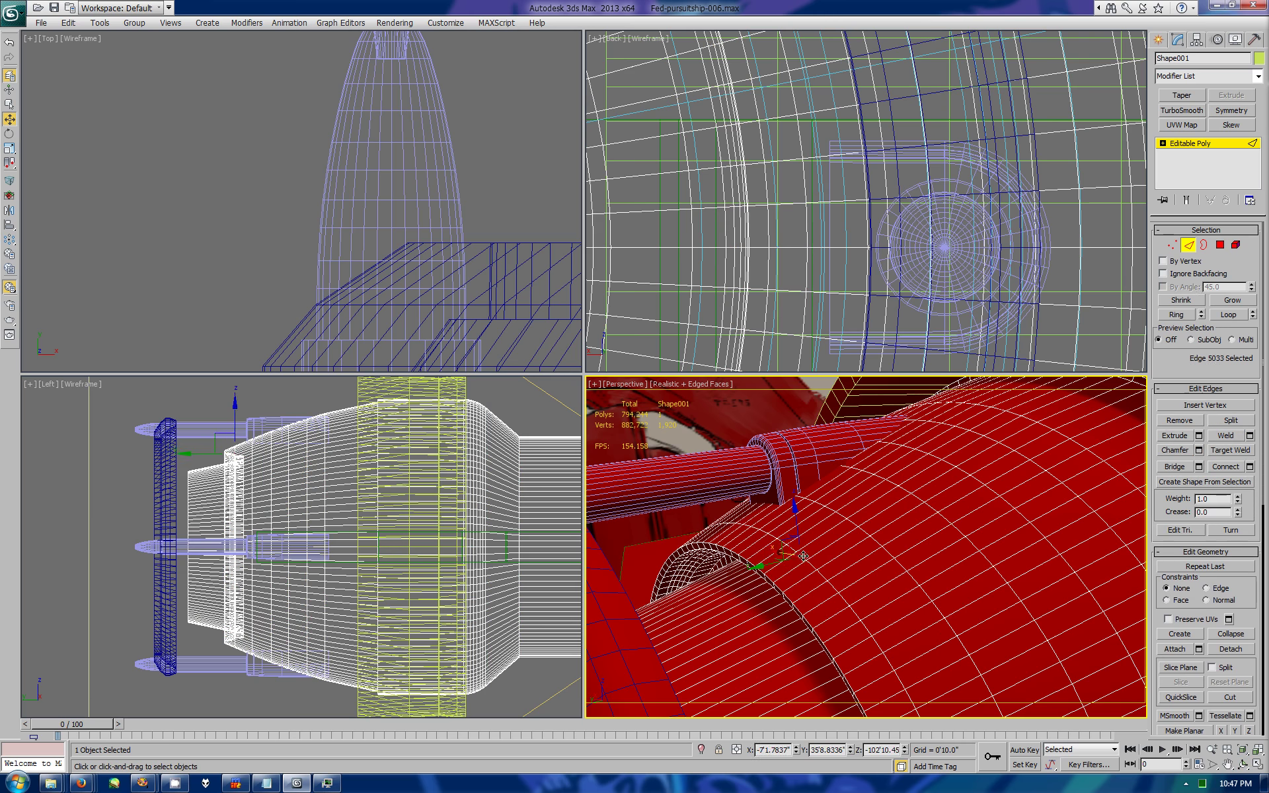
key(w)
click(1221, 302)
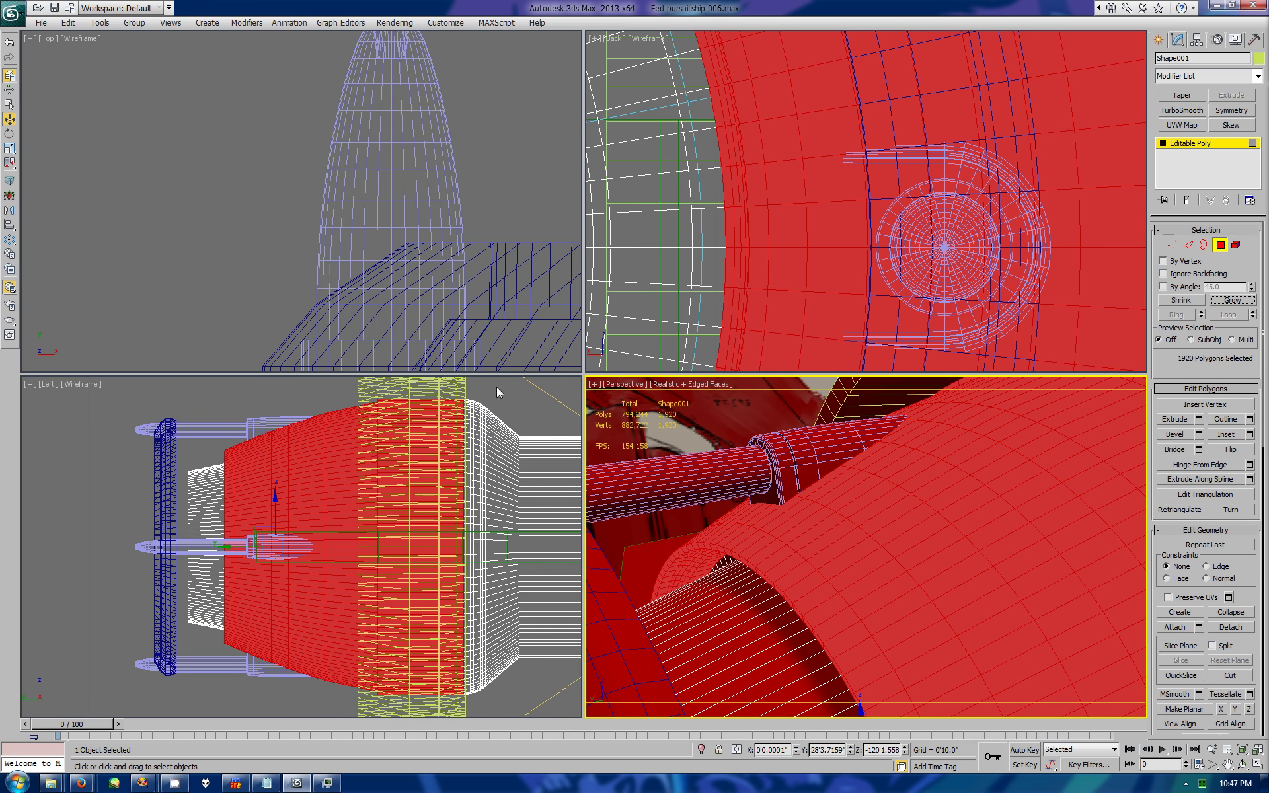
alt+drag(497, 390, 377, 700)
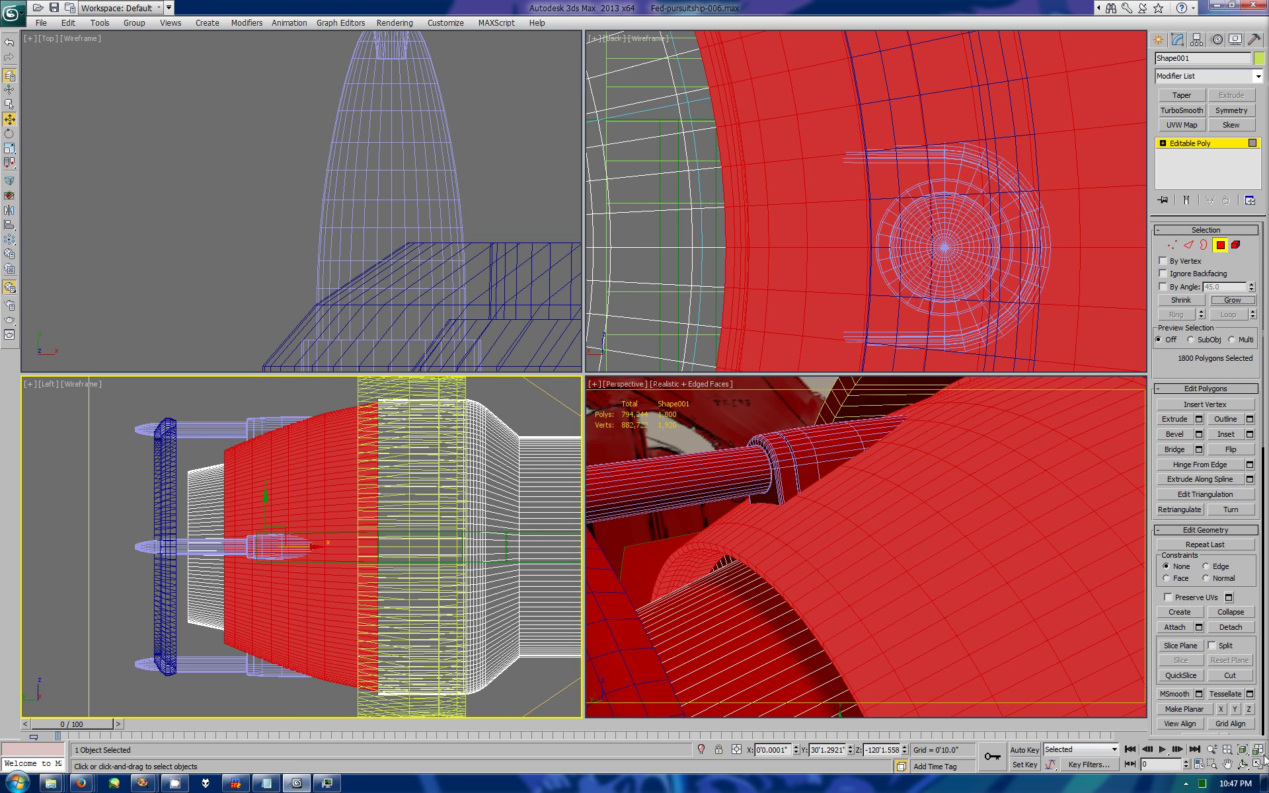
Step: Grow the selection across the nozzle flaps, clear it, and change Object001's object colour
click(1257, 765)
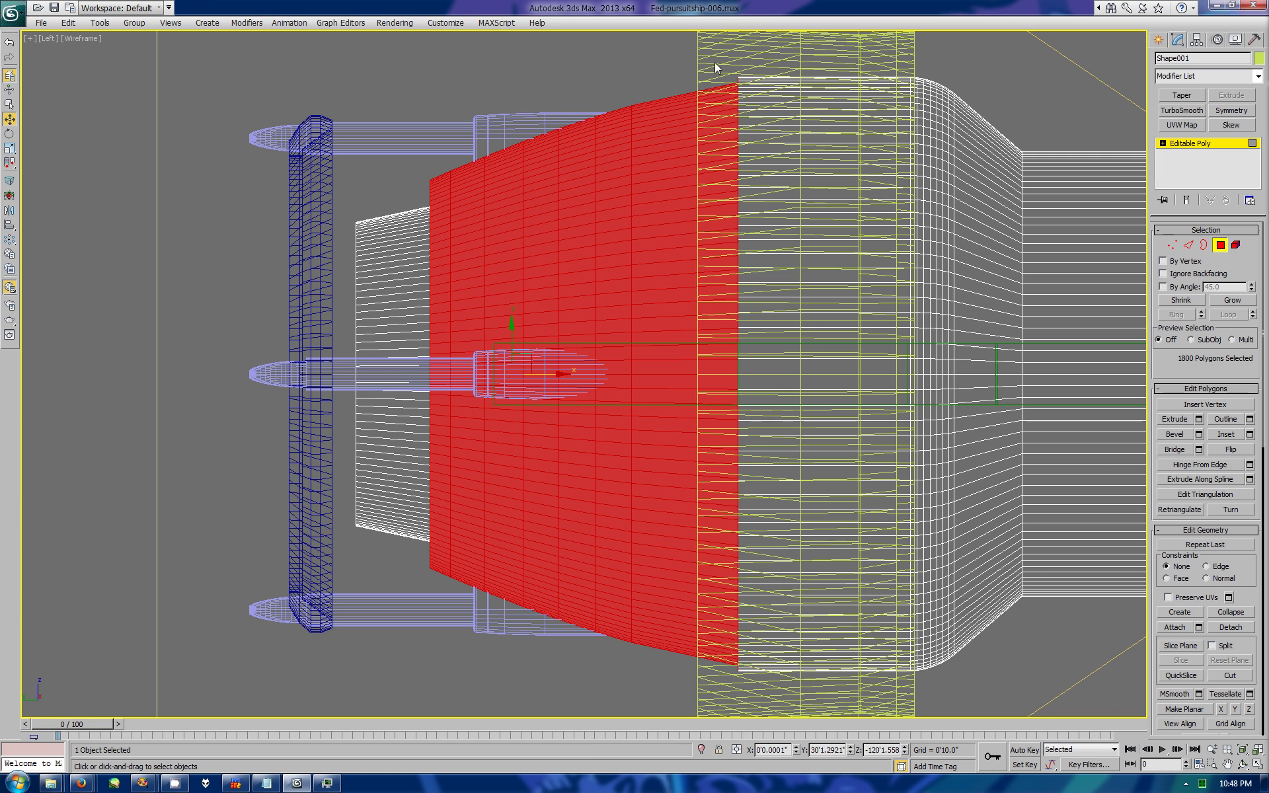
key(alt+w)
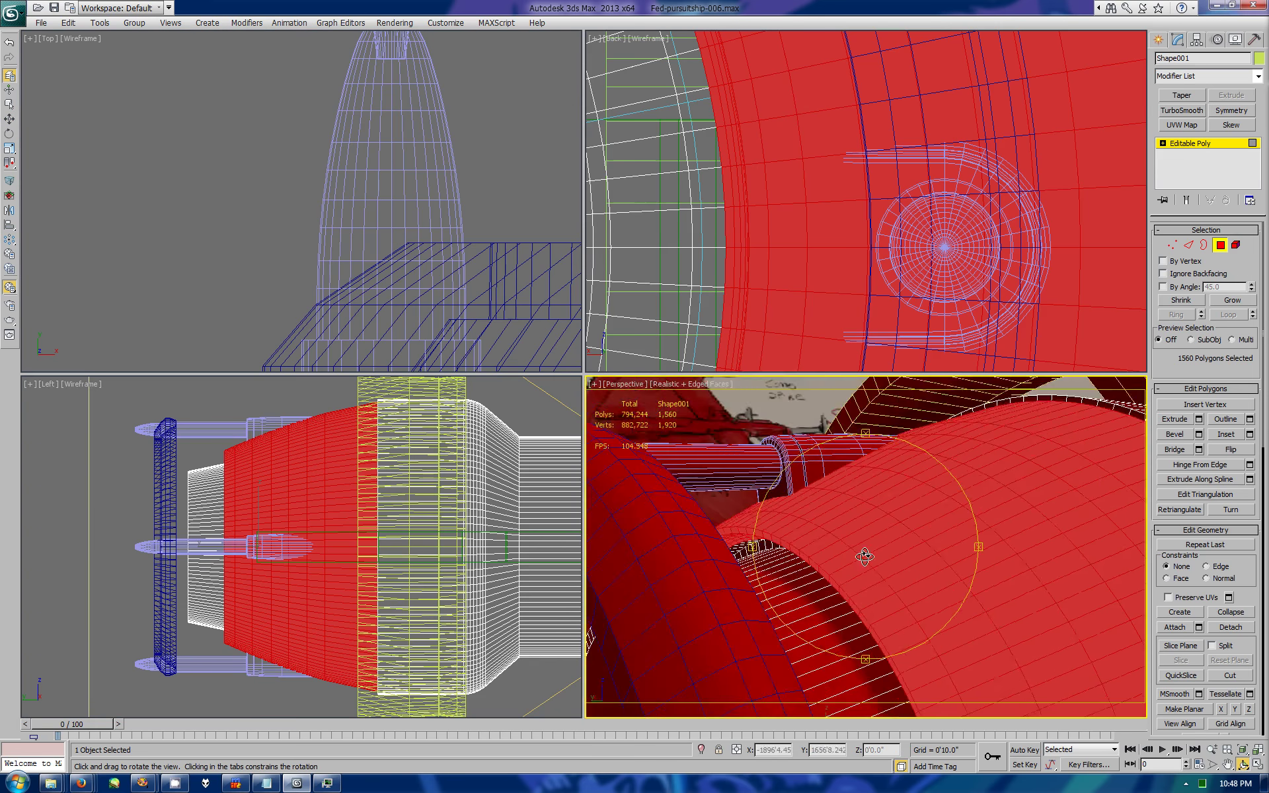
key(ctrl+z)
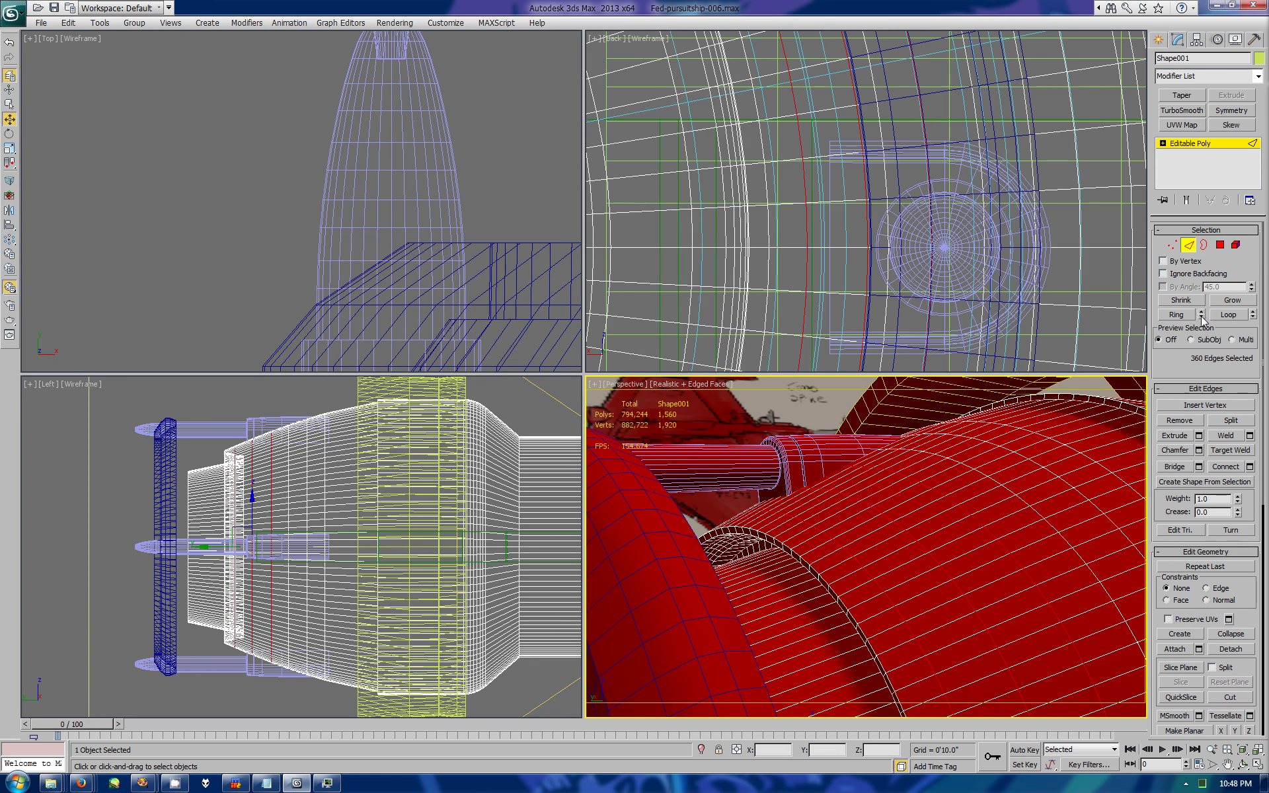
click(1226, 301)
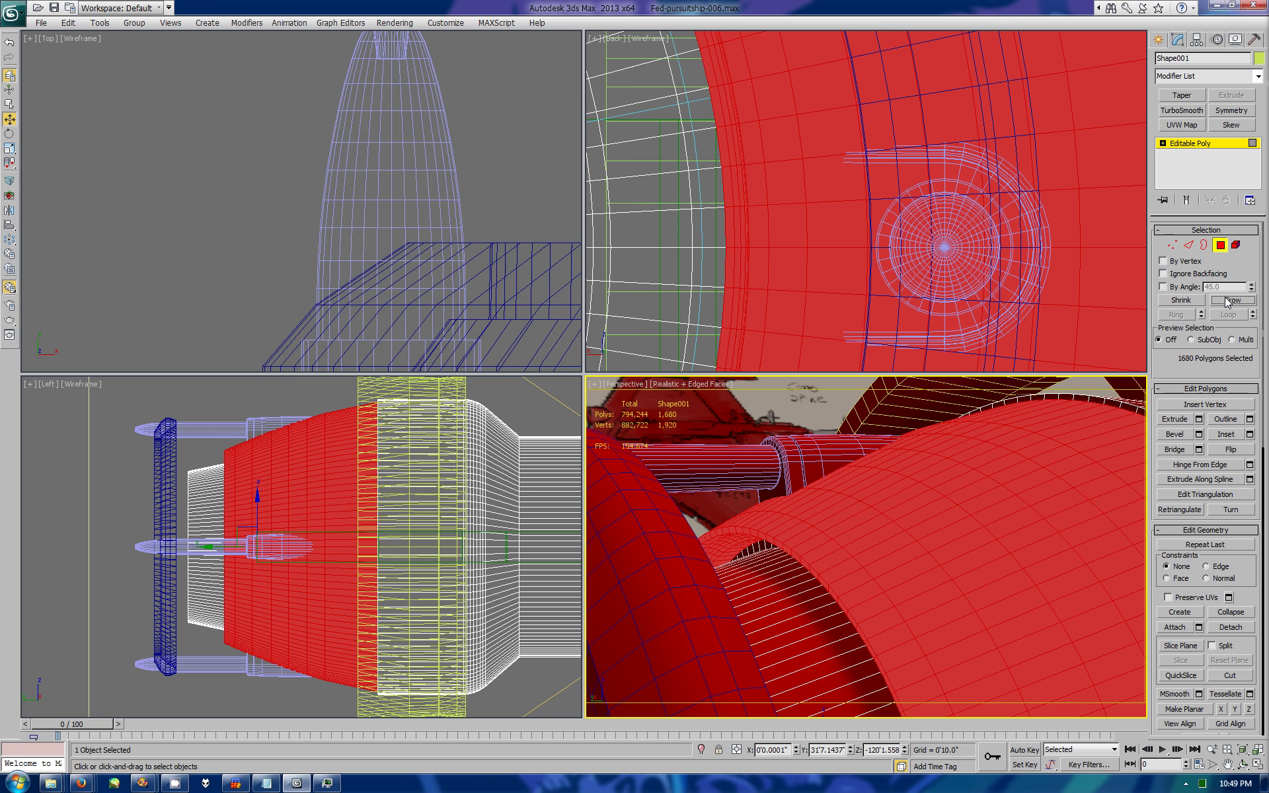
click(957, 415)
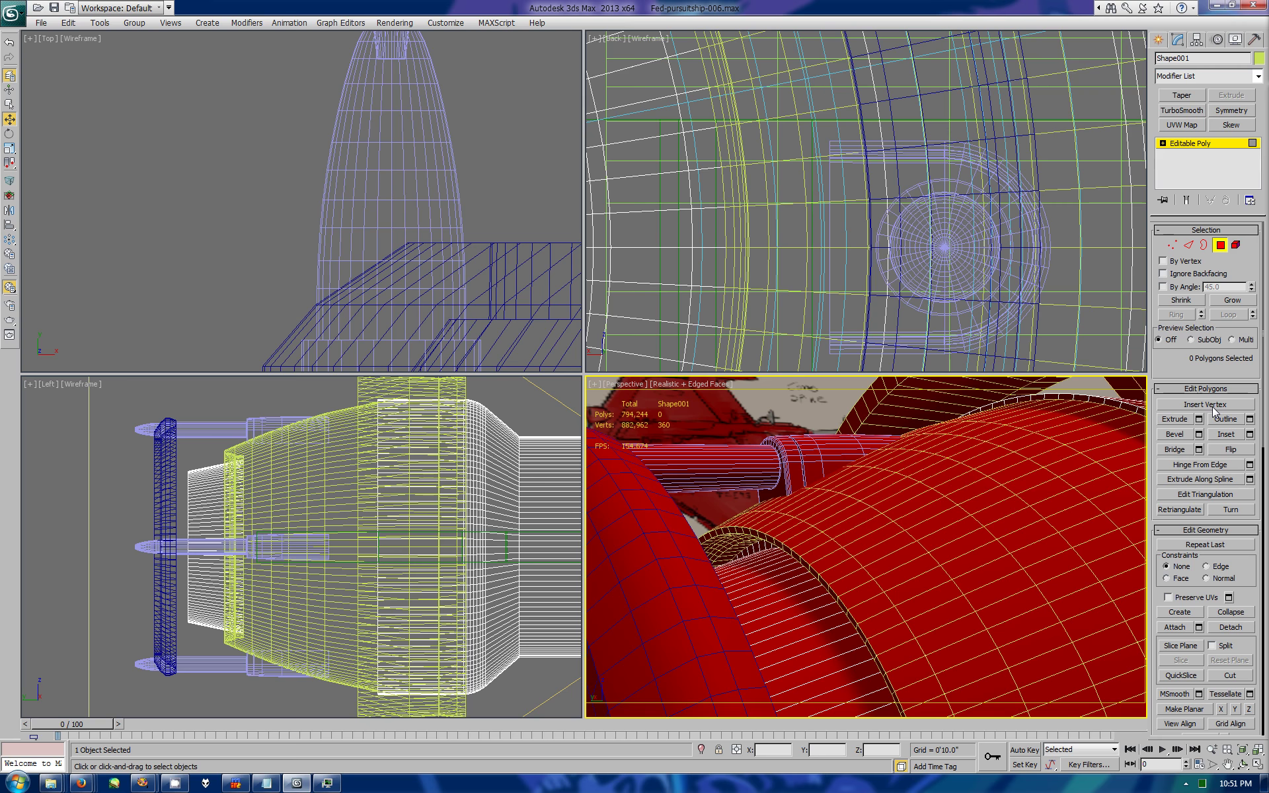
click(1203, 244)
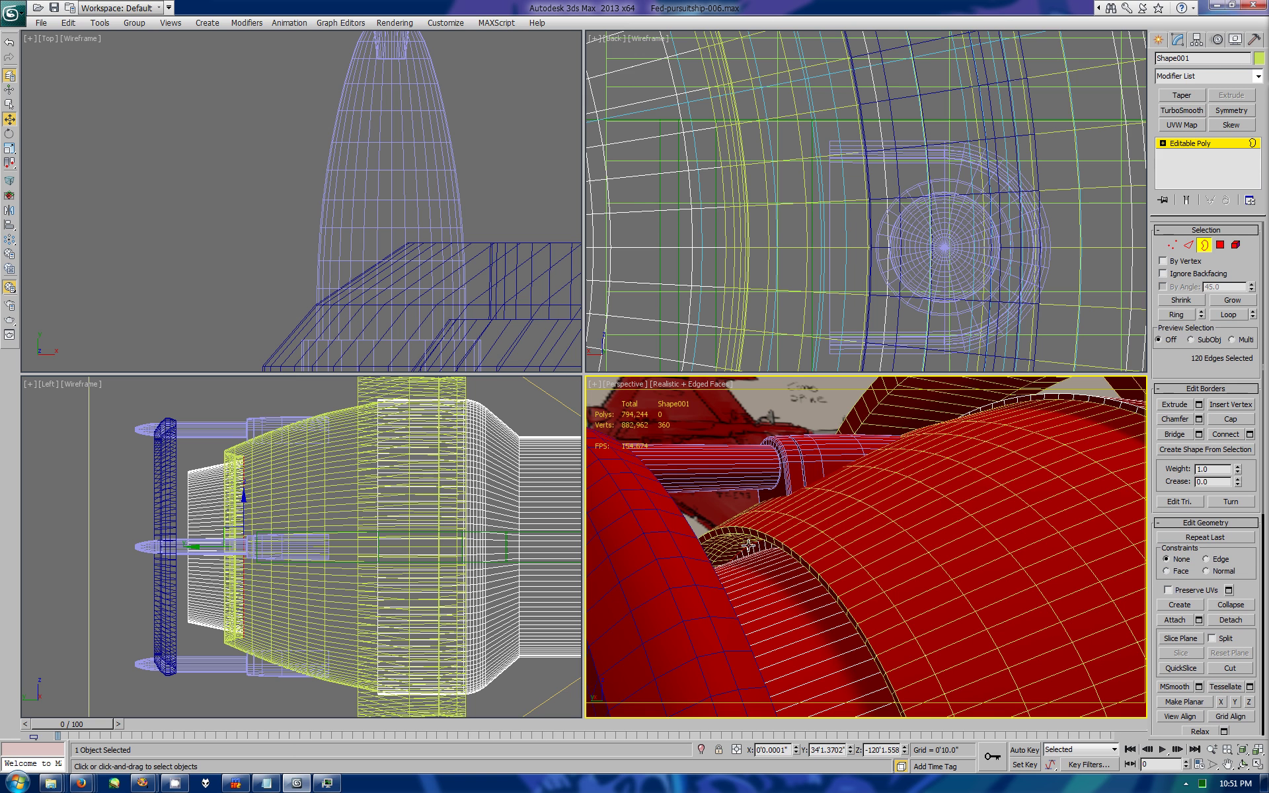
click(1259, 58)
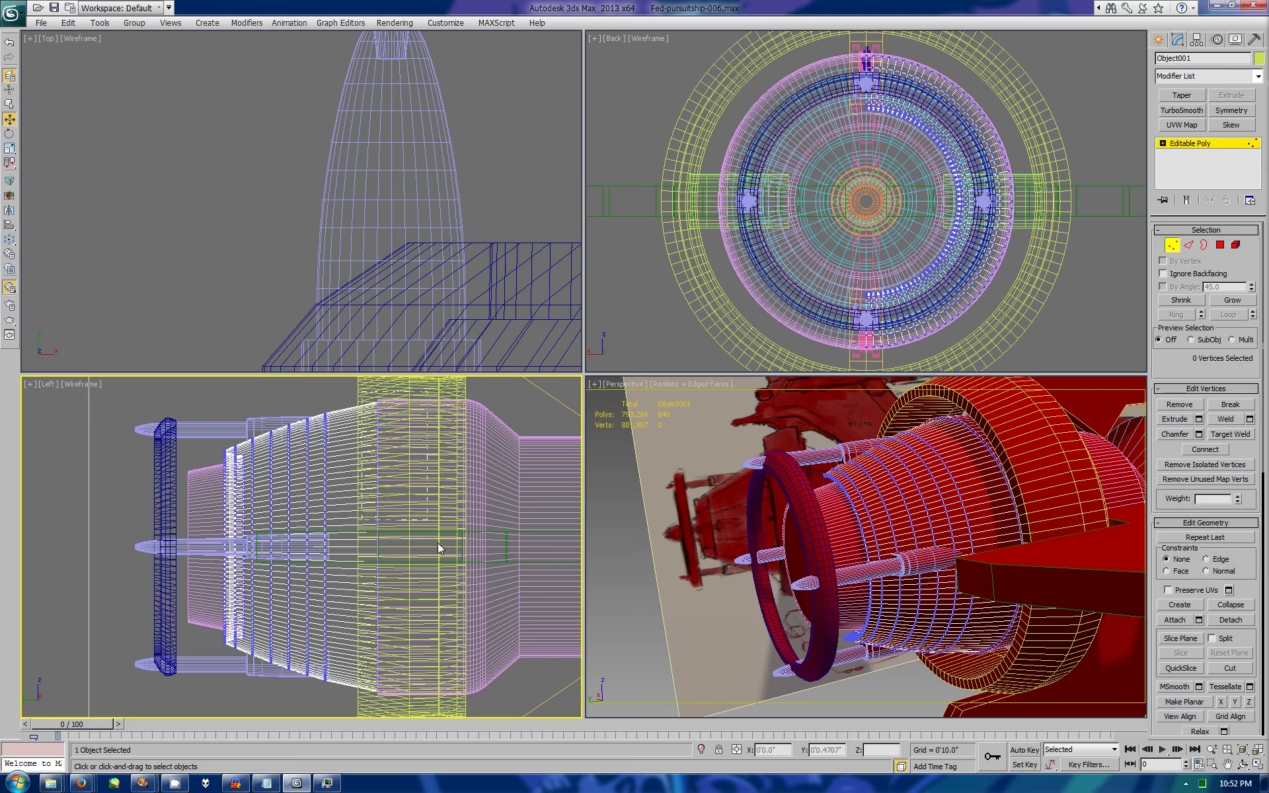
Step: In the enlarged side view, add two more vertex columns to the selection
key(alt+w)
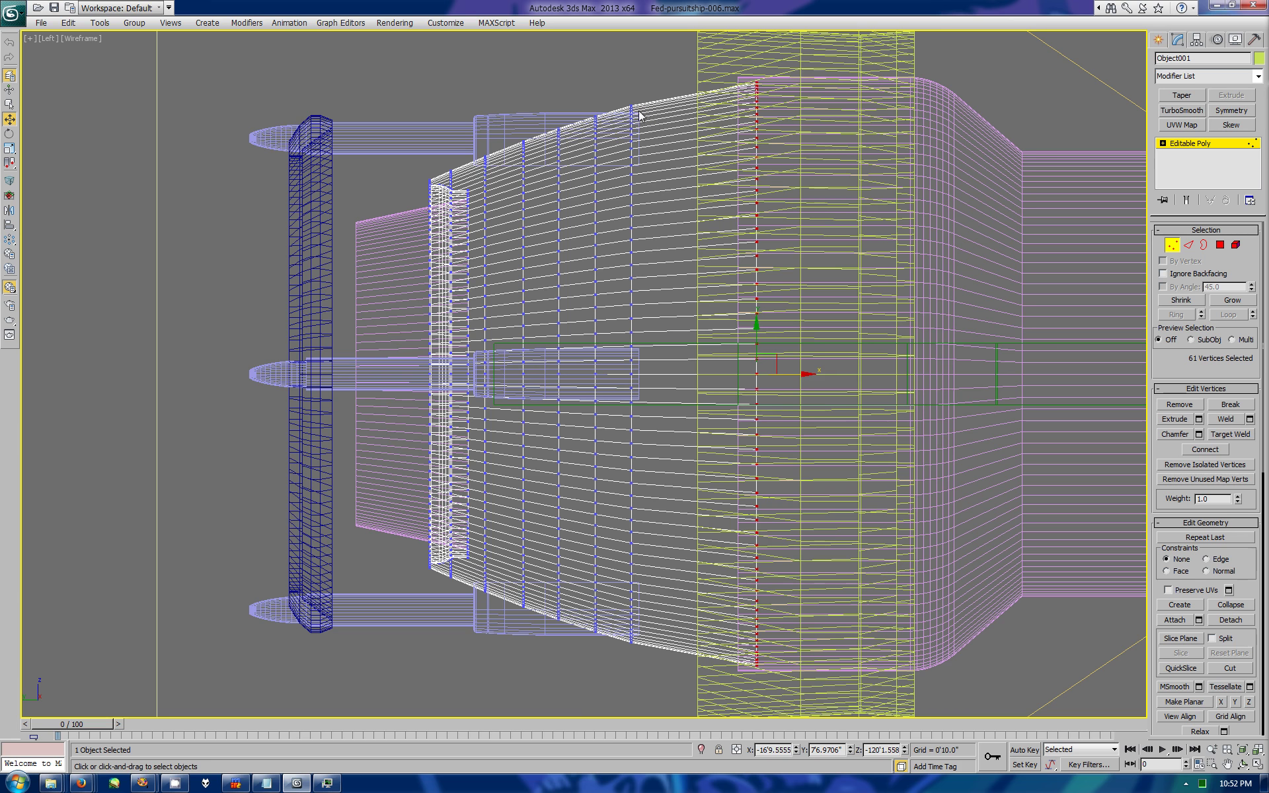
drag(671, 71, 584, 672)
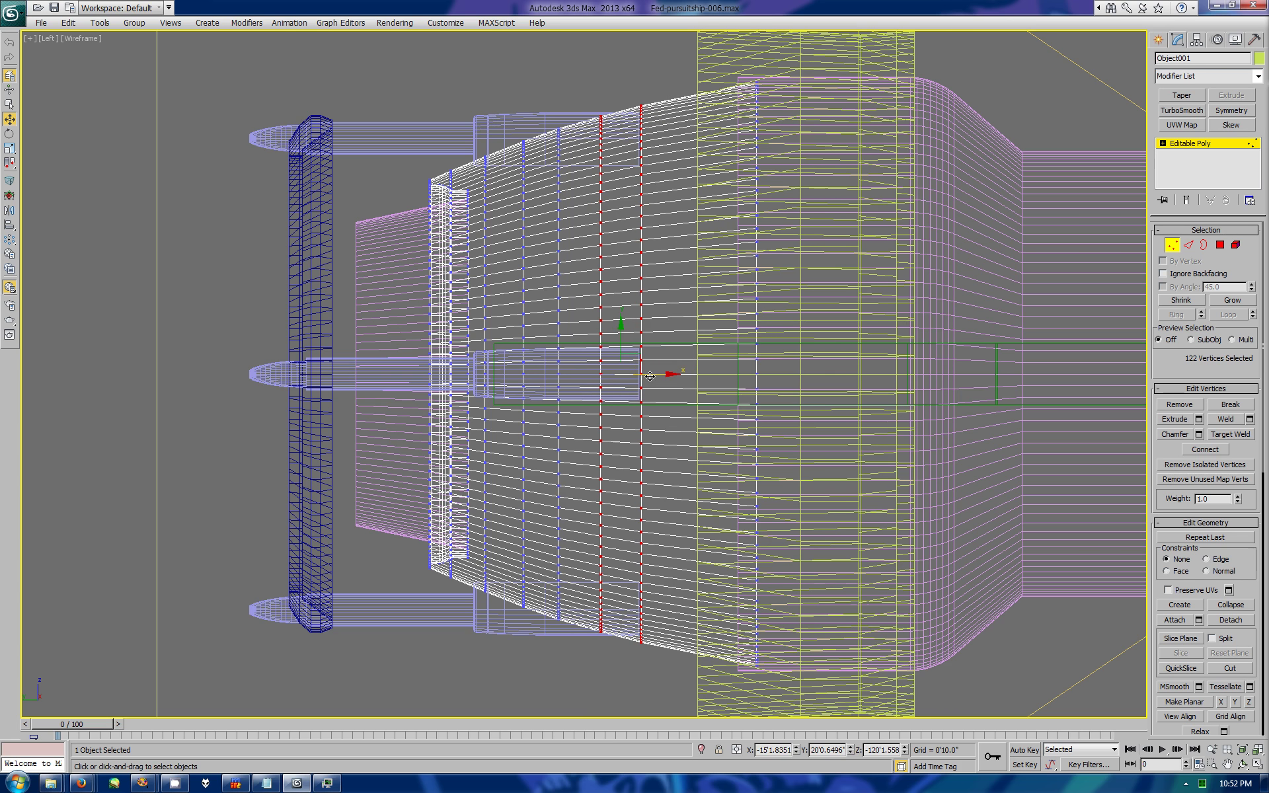
drag(543, 660, 554, 677)
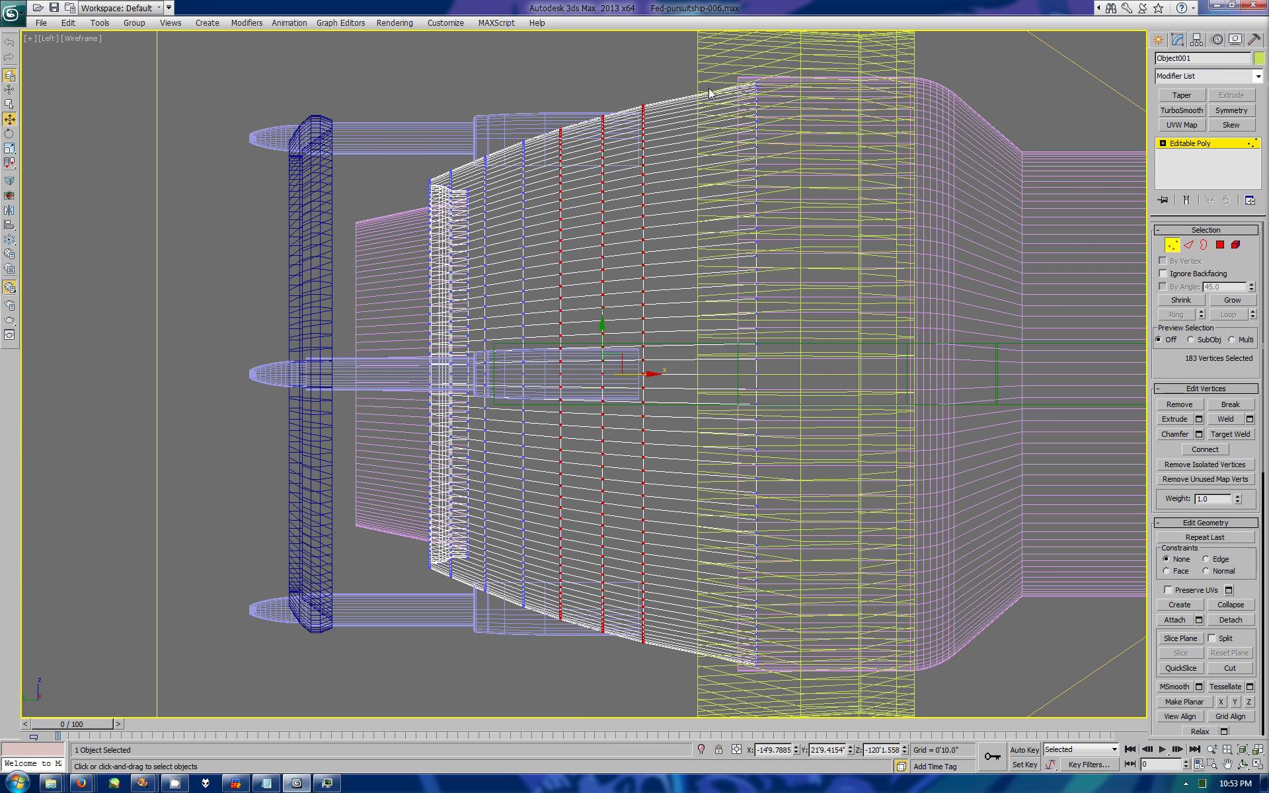
key(alt+w)
Step: In the maximized Back view, select top, right and bottom rim polygons in Polygon mode
middle_click(925, 304)
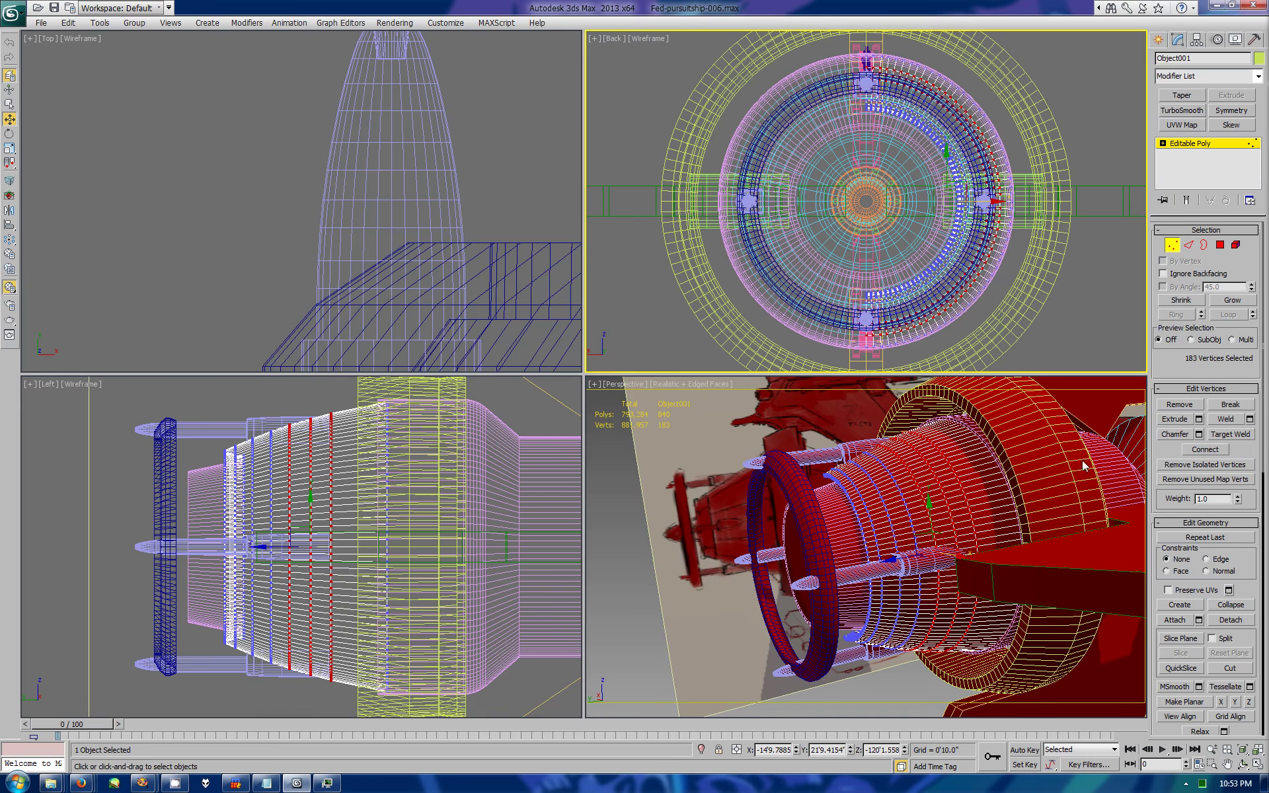
key(alt+w)
click(1220, 244)
key(w)
drag(588, 85, 633, 102)
ctrl+click(862, 375)
ctrl+click(862, 401)
ctrl+click(862, 349)
ctrl+click(590, 654)
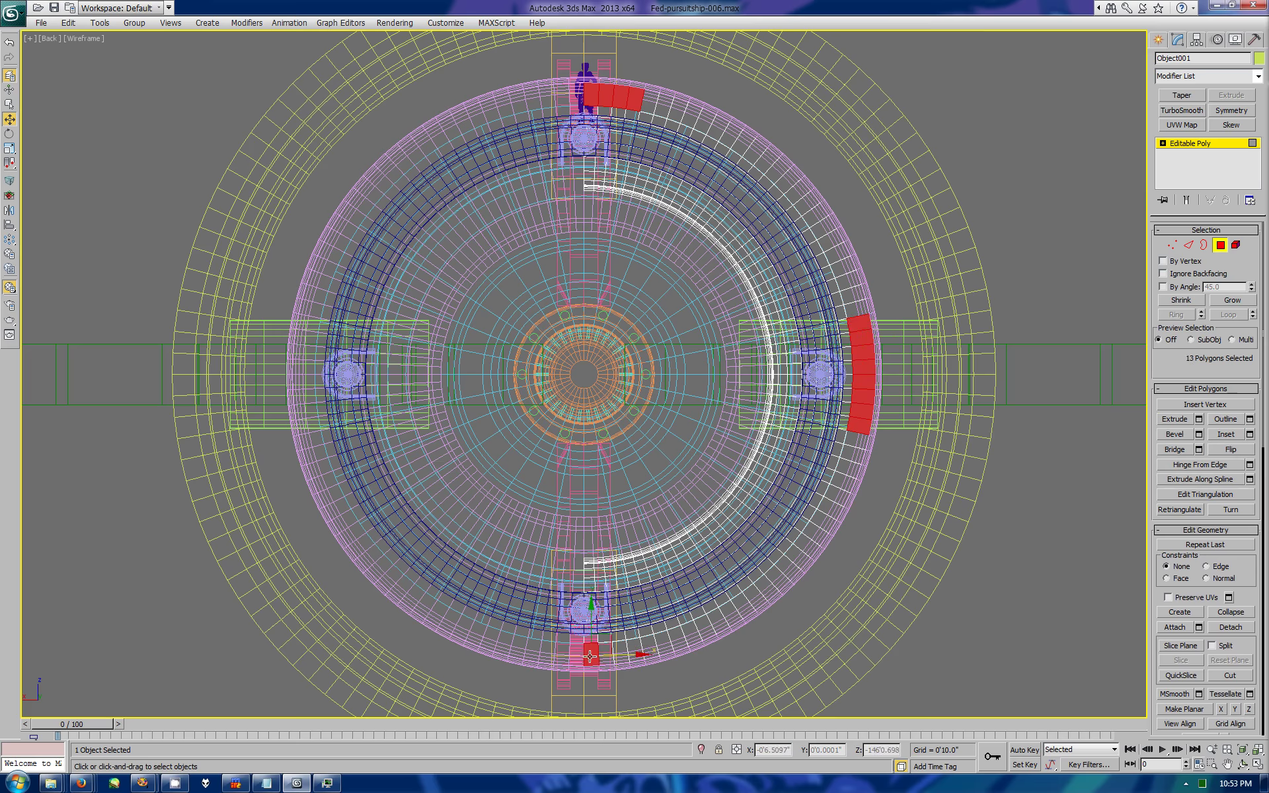
ctrl+click(634, 652)
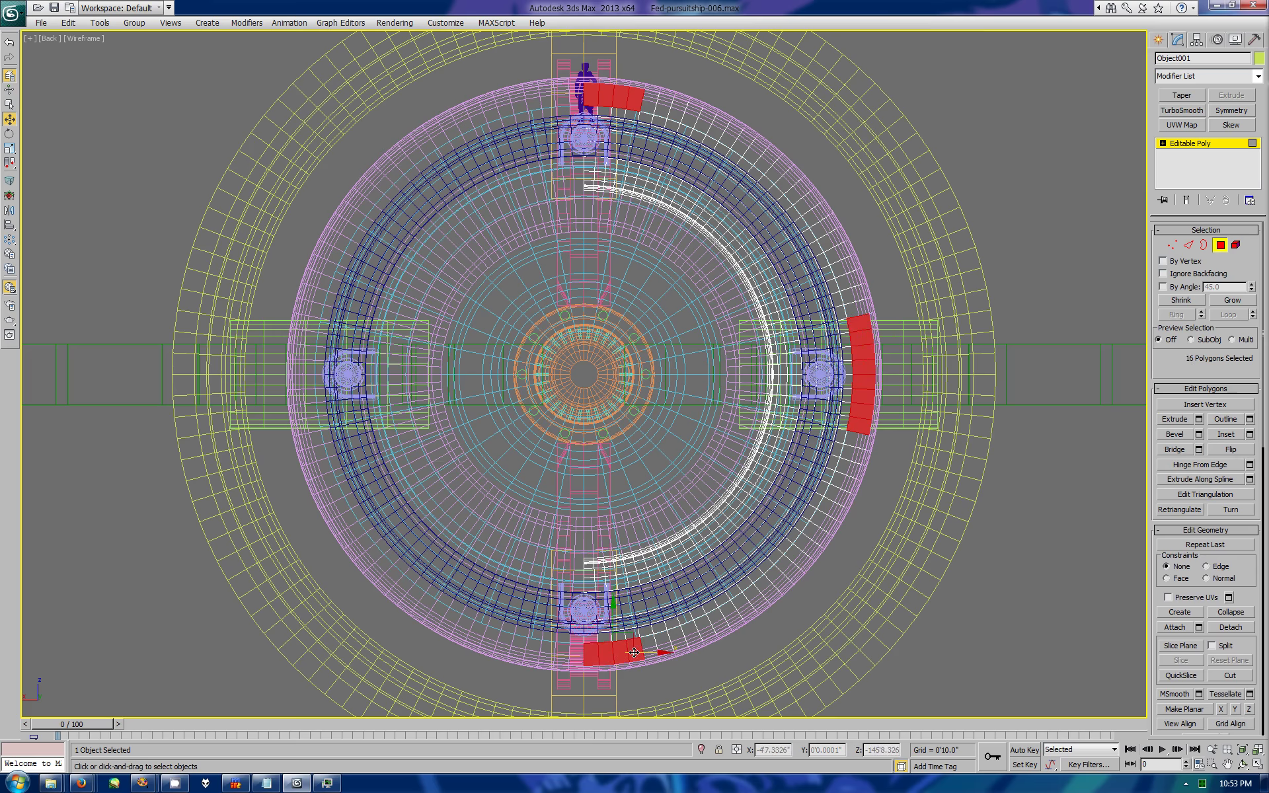
Step: Add the upper-right and lower-right rim polygon strips to the selection
ctrl+click(790, 182)
ctrl+click(770, 166)
ctrl+click(800, 195)
ctrl+click(823, 225)
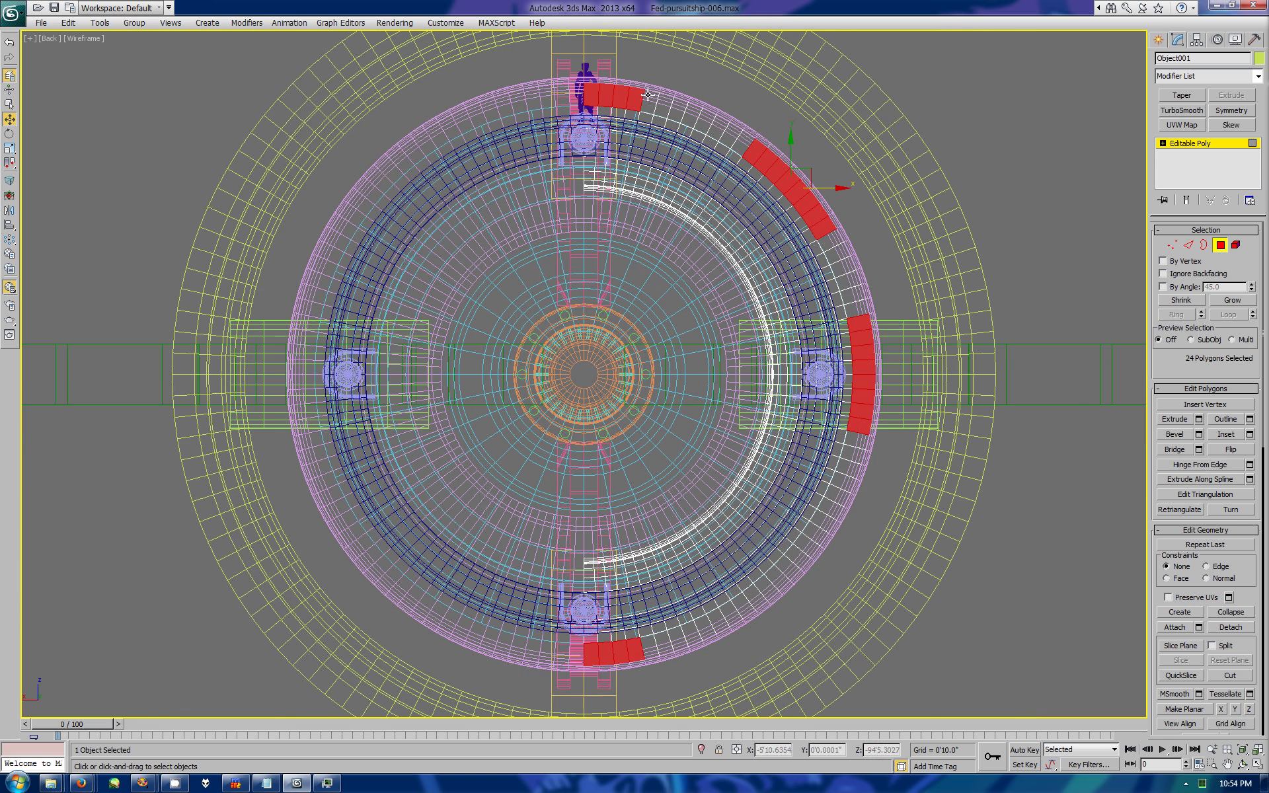
drag(675, 138, 664, 127)
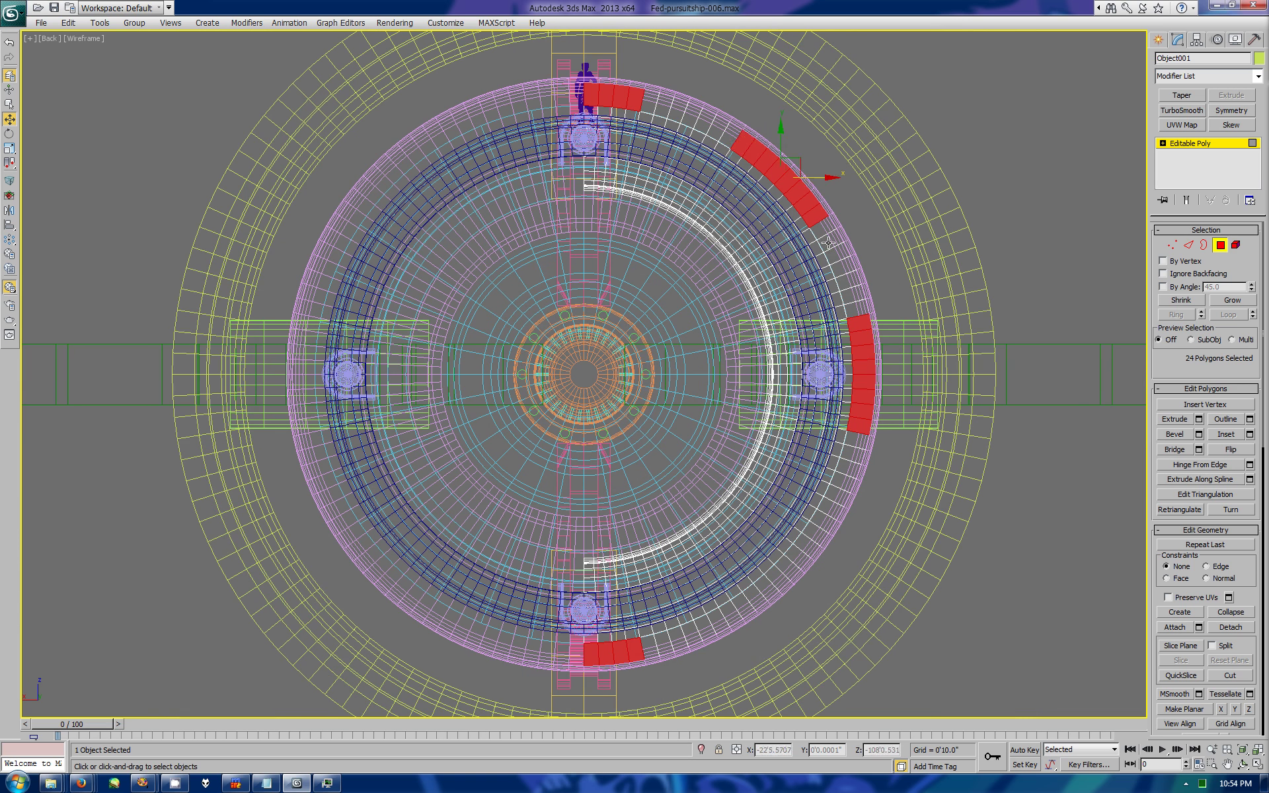
ctrl+click(730, 611)
ctrl+click(776, 575)
ctrl+click(812, 535)
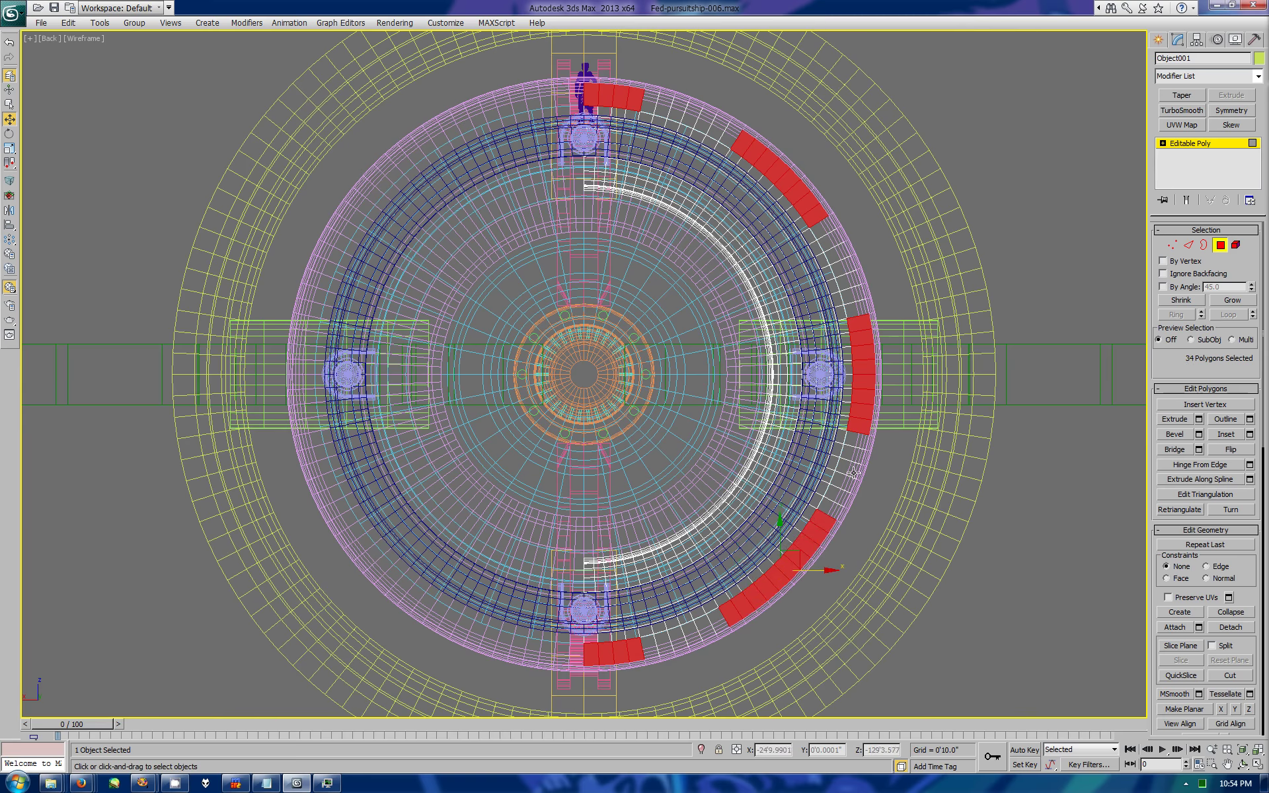
Step: Refine the selection to fill the whole right arc of the rim, then restore four viewports
ctrl+click(766, 152)
alt+click(822, 520)
alt+click(726, 613)
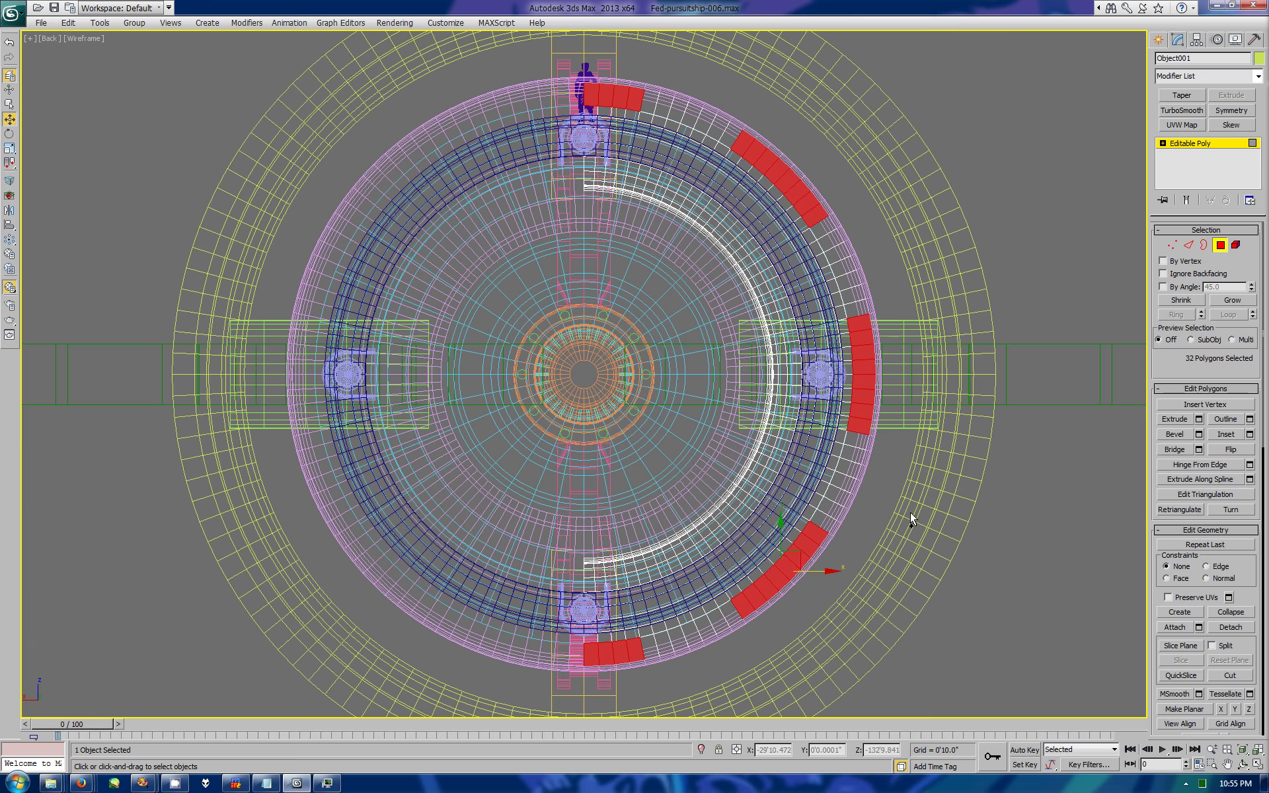
ctrl+drag(654, 650, 863, 304)
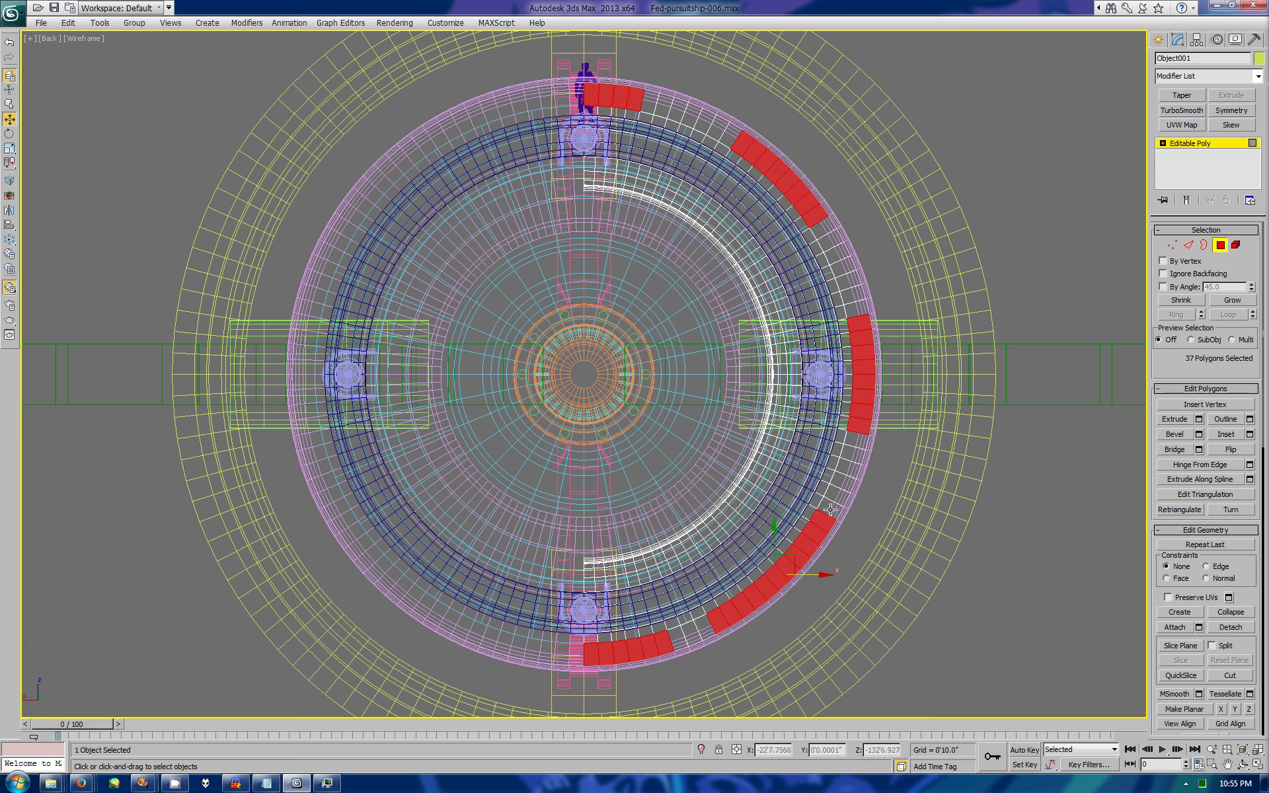
alt+click(859, 449)
ctrl+drag(859, 394, 660, 107)
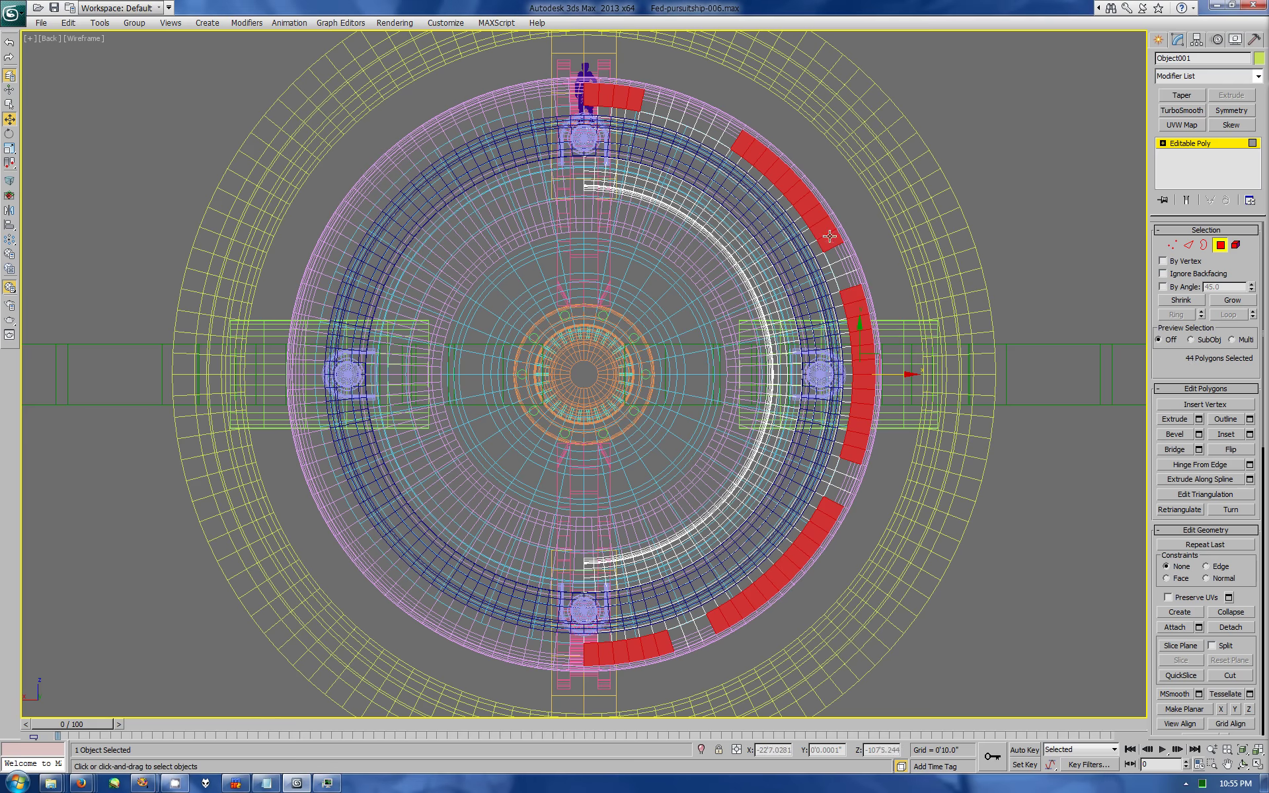
ctrl+drag(673, 106, 691, 644)
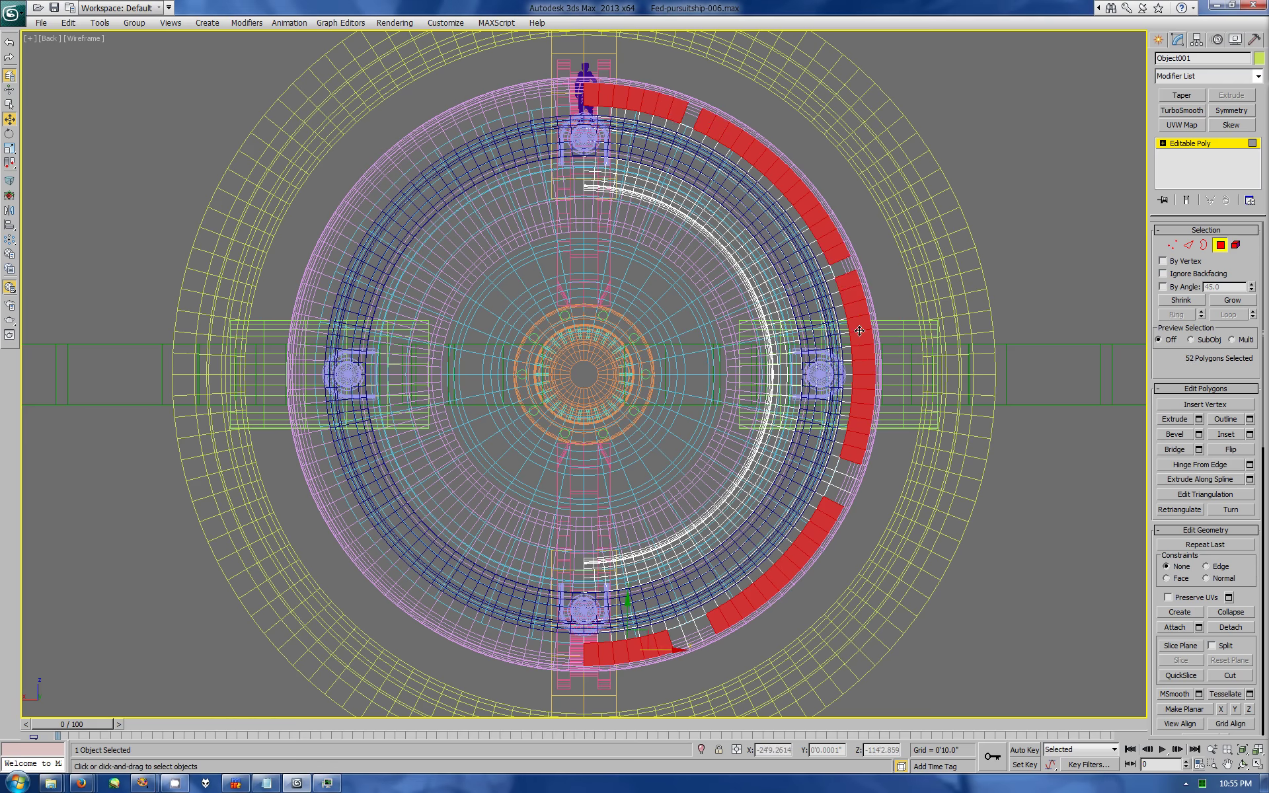
click(1257, 764)
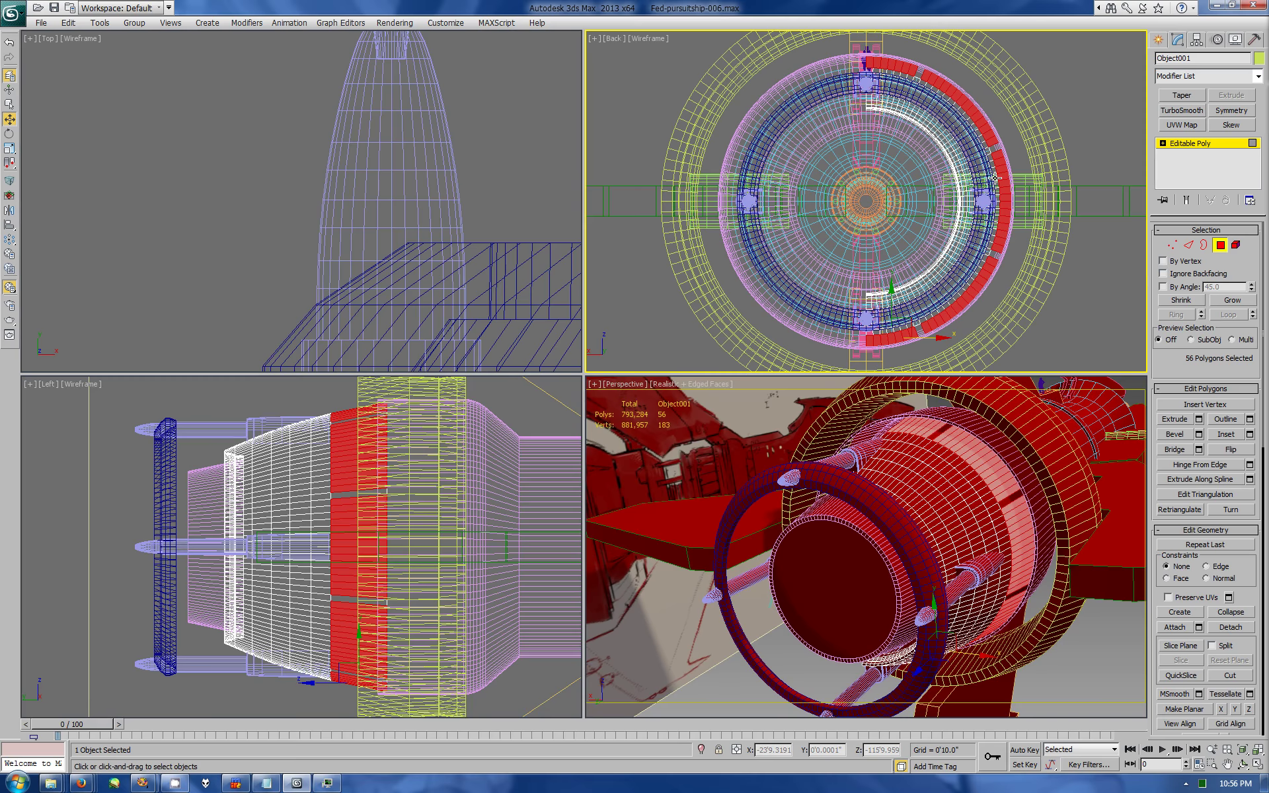
Step: In Edge mode with edged faces shown, pick a rim edge and grow it into a 60-edge ring
key(alt+w)
key(2)
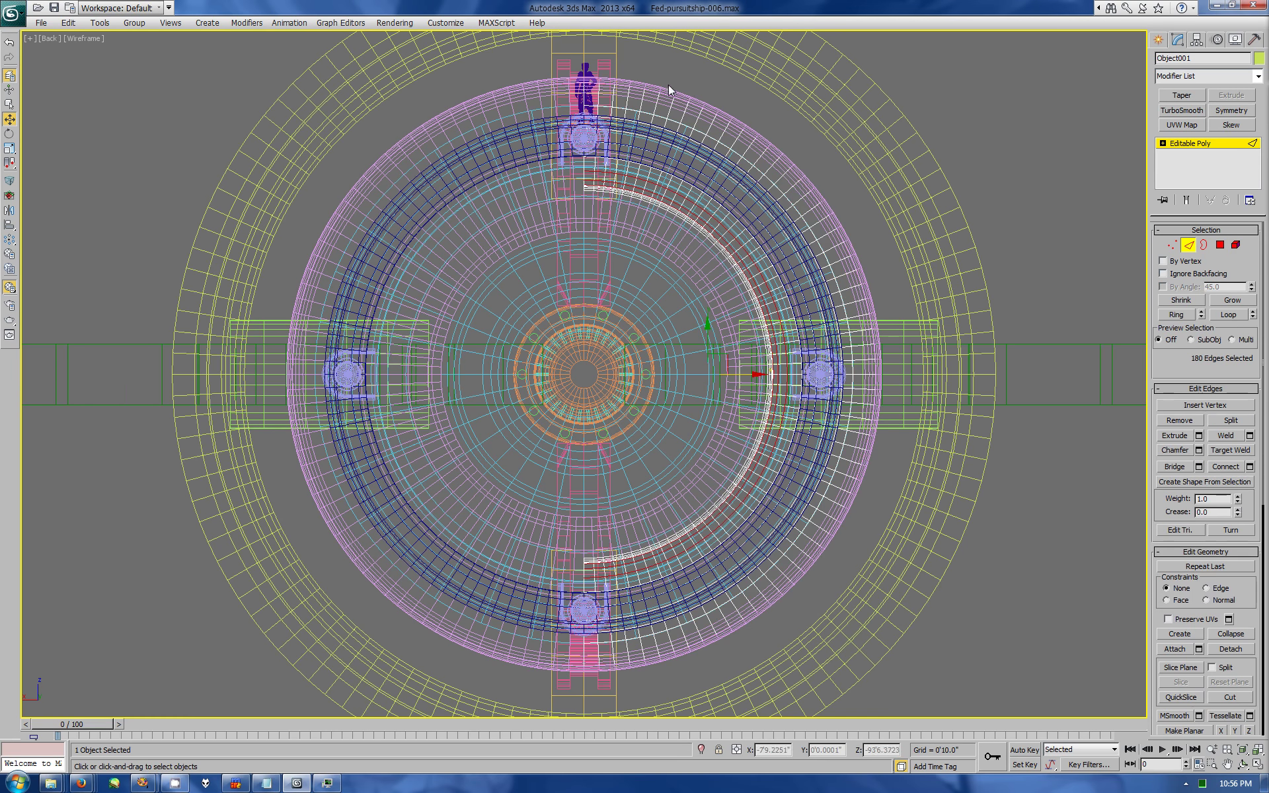
key(F3)
click(865, 271)
click(685, 624)
click(1175, 314)
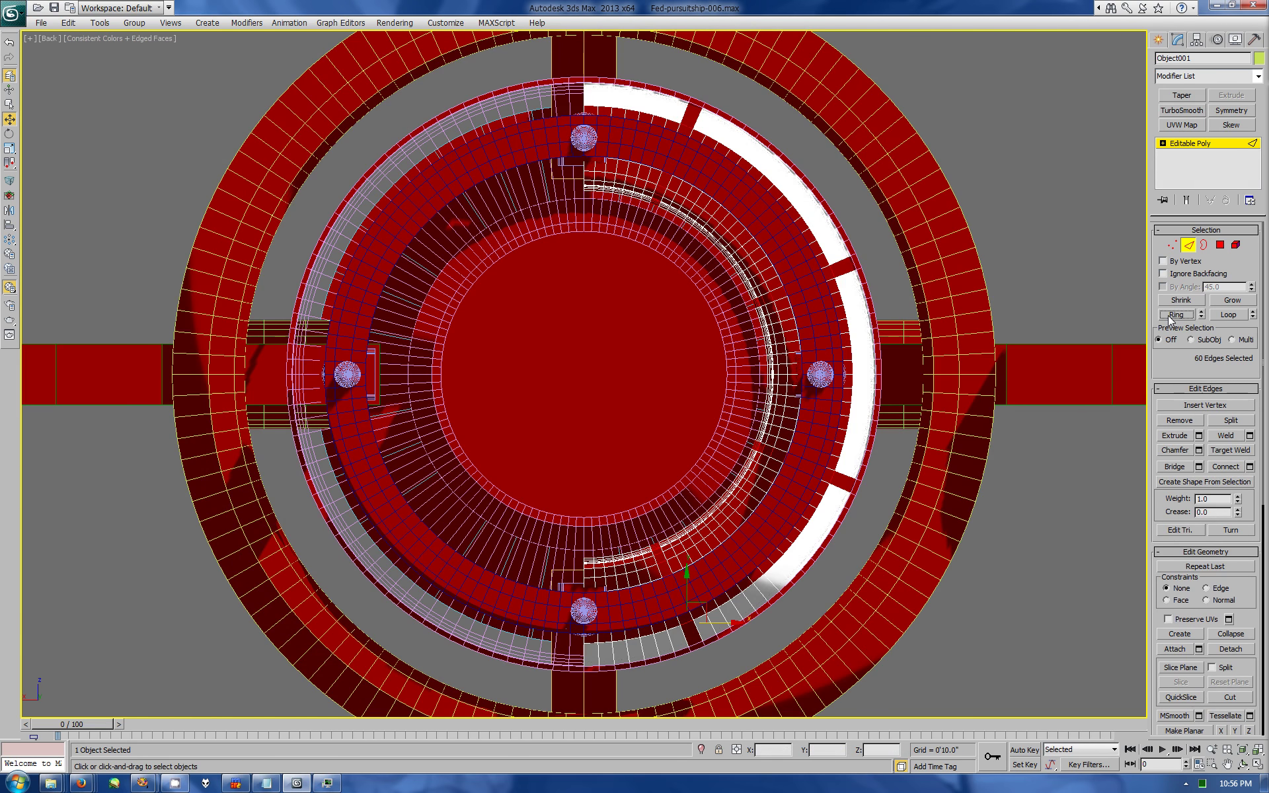
Step: Connect the ring edges with 1 segment to add a rim edge loop, then open the Display panel
middle_drag(632, 339, 587, 377)
scroll(587, 376, up, 5)
click(1249, 466)
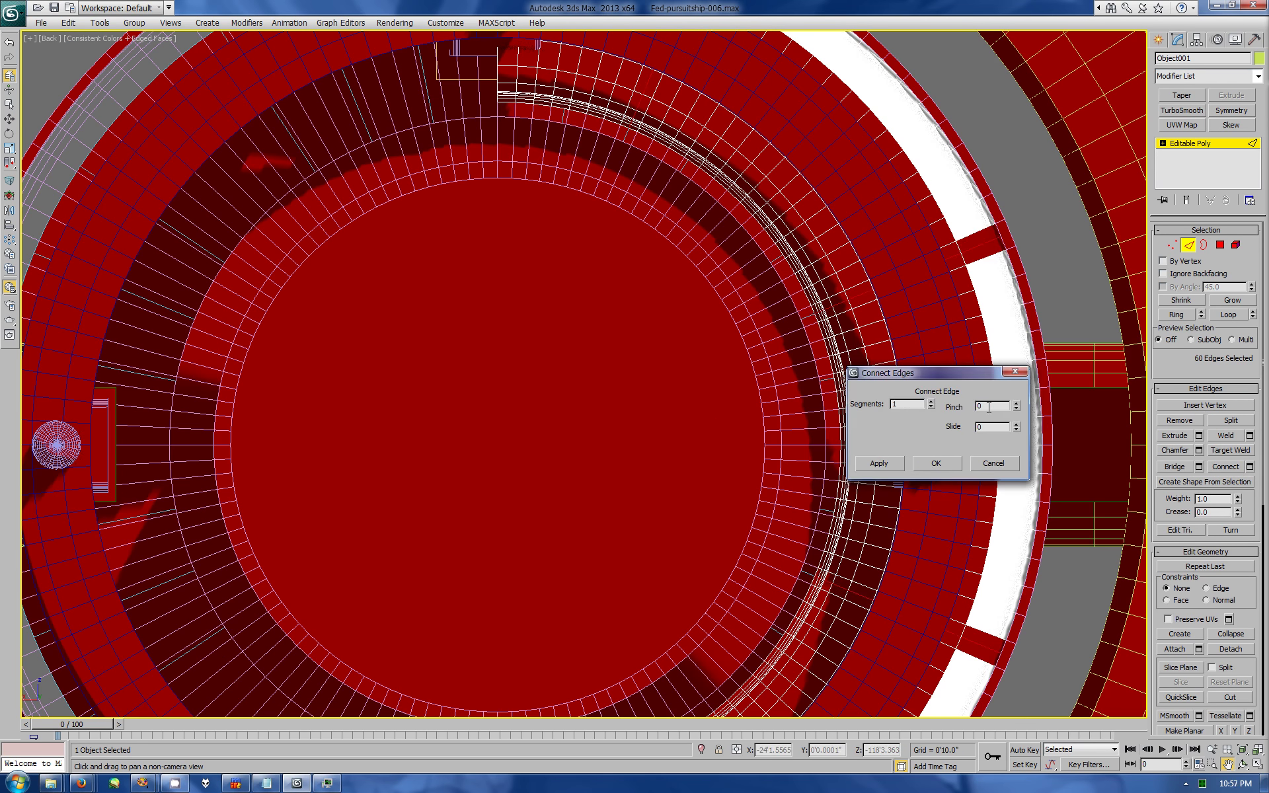
click(993, 462)
key(alt+w)
click(1188, 244)
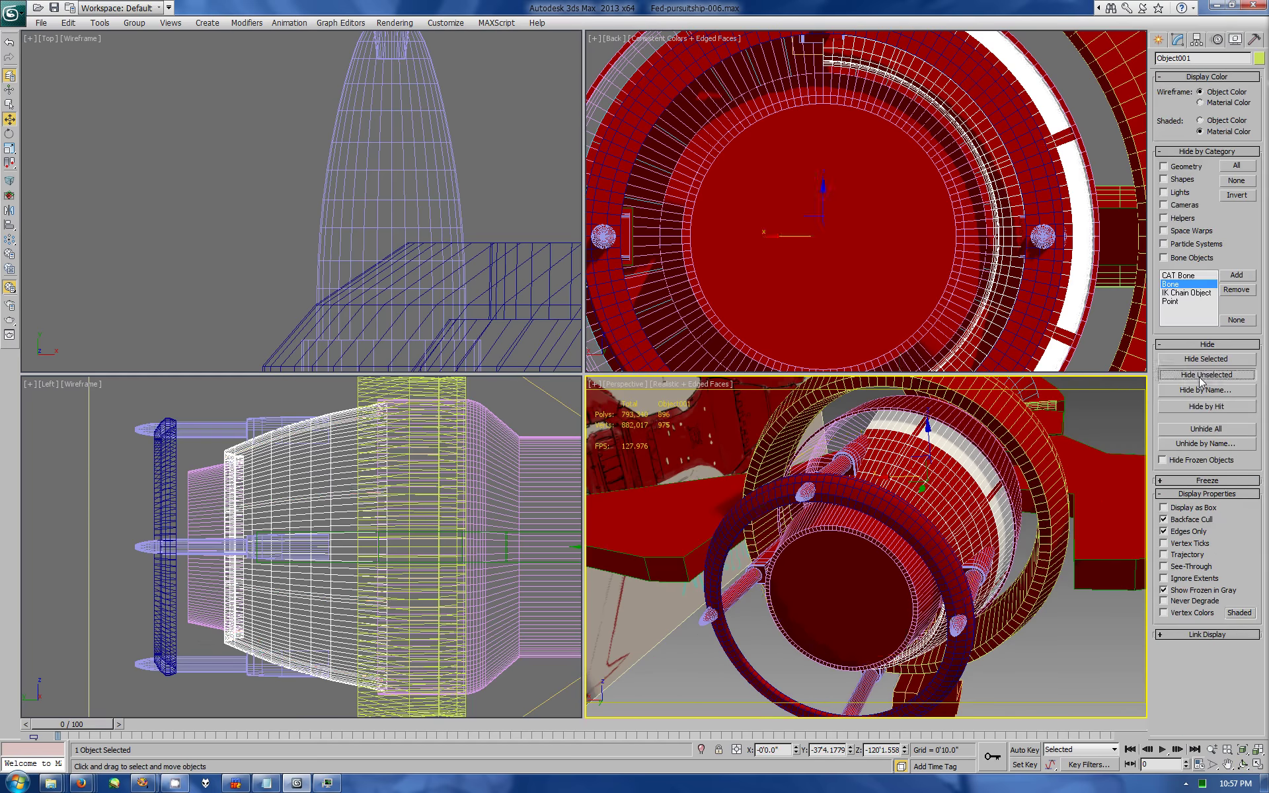
Step: Hide all objects except the nozzle flap and chamfer its selected edges
click(1188, 245)
key(alt+w)
mouse_move(635, 370)
alt+middle_down()
mouse_move(652, 381)
mouse_move(595, 388)
alt+middle_up()
scroll(595, 388, up, 3)
click(1197, 450)
click(934, 426)
Step: Select a flap polygon and briefly preview a mirror of the half, then remove it
click(1220, 244)
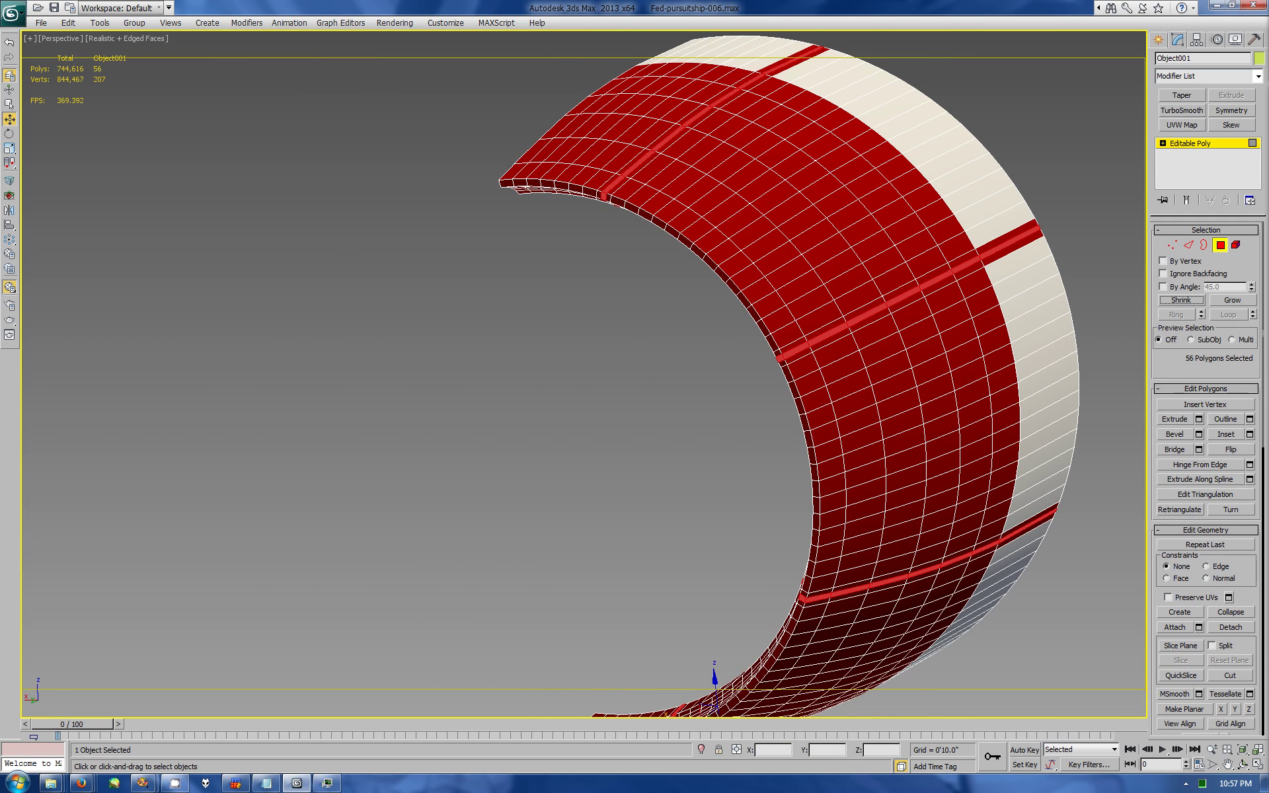
click(1011, 257)
key(w)
scroll(1169, 385, down, 5)
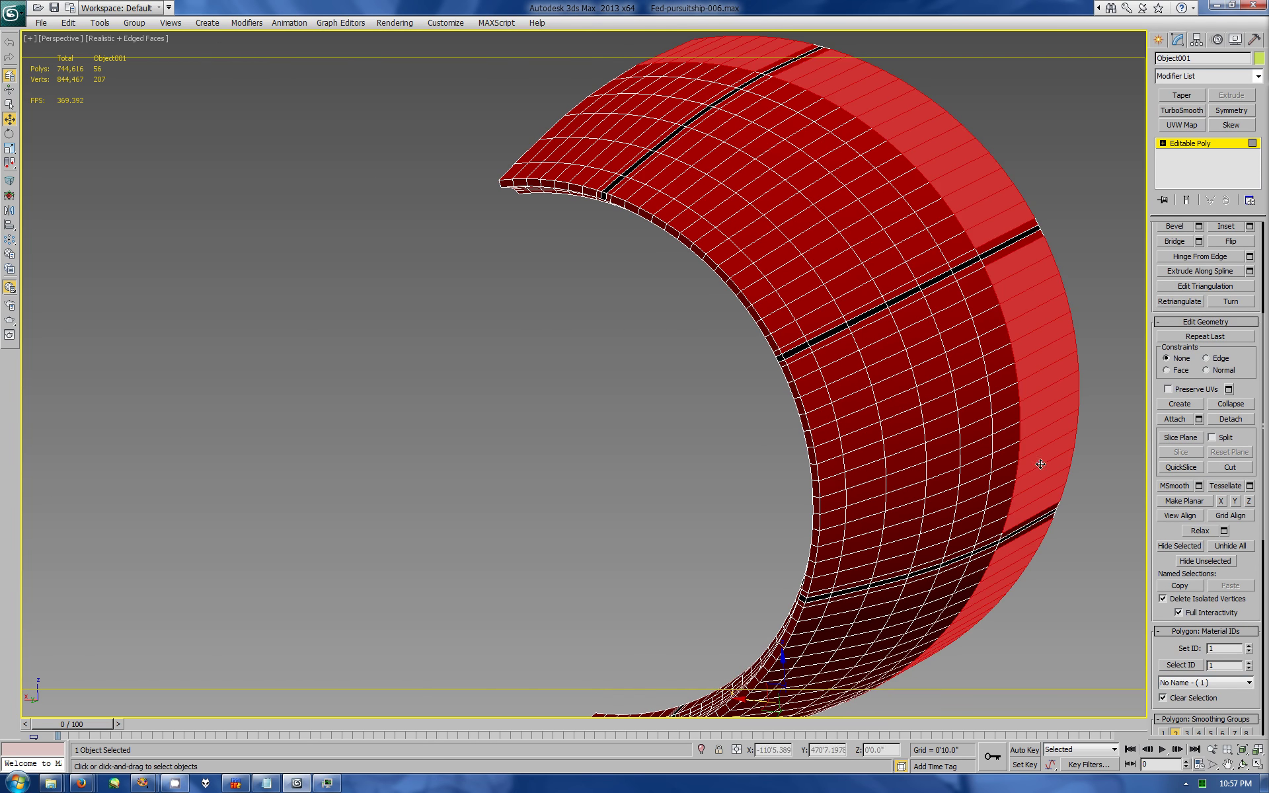
click(1230, 110)
alt+middle_drag(1102, 618, 925, 614)
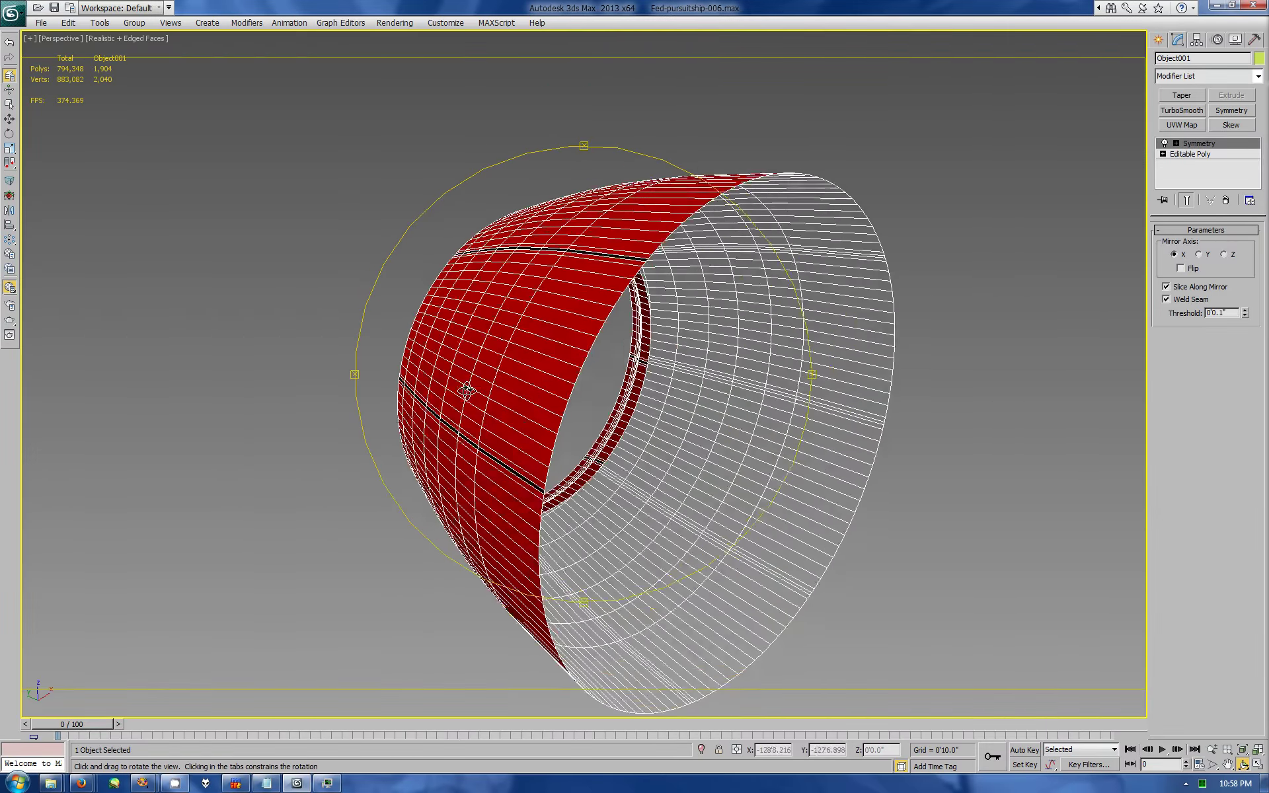
click(1225, 200)
Step: Cap the flap's open end, inset the cap and delete its centre polygon
key(3)
key(w)
key(alt+p)
key(4)
click(728, 340)
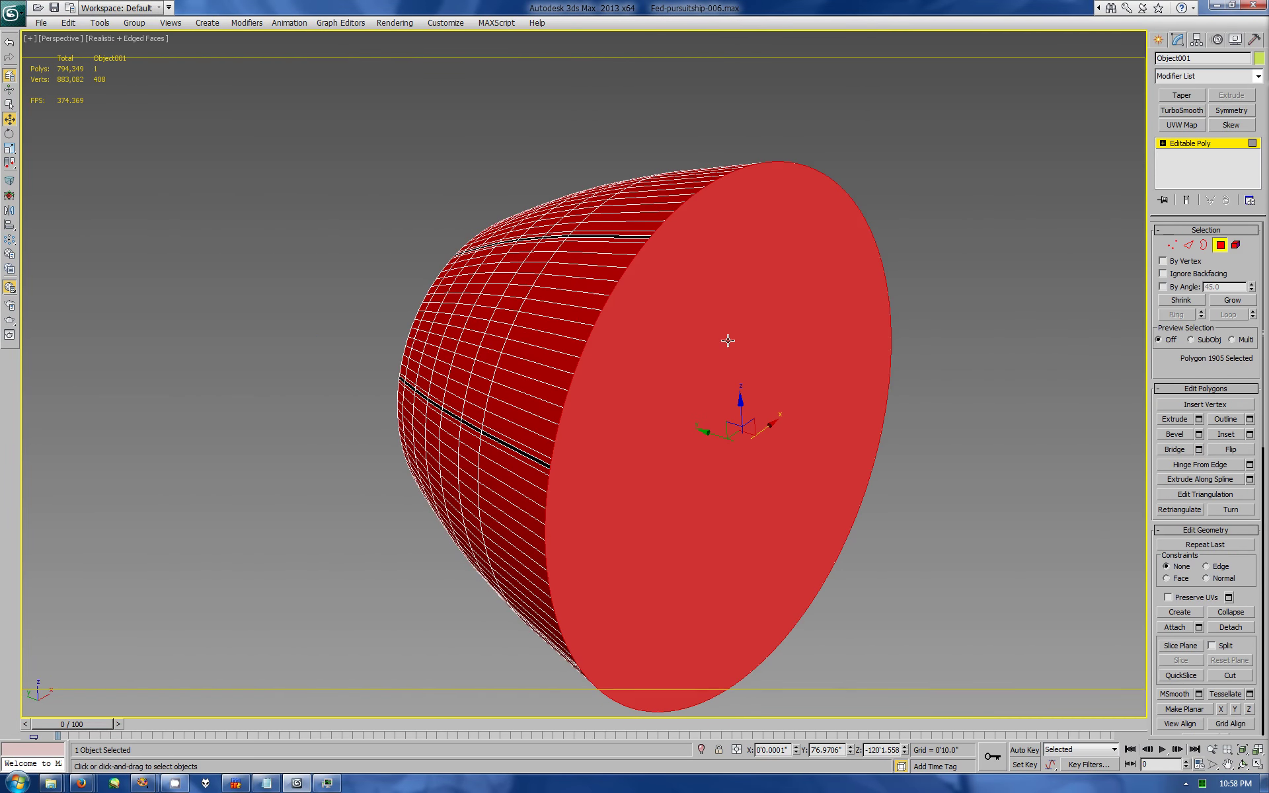
click(1249, 434)
click(938, 443)
key(r)
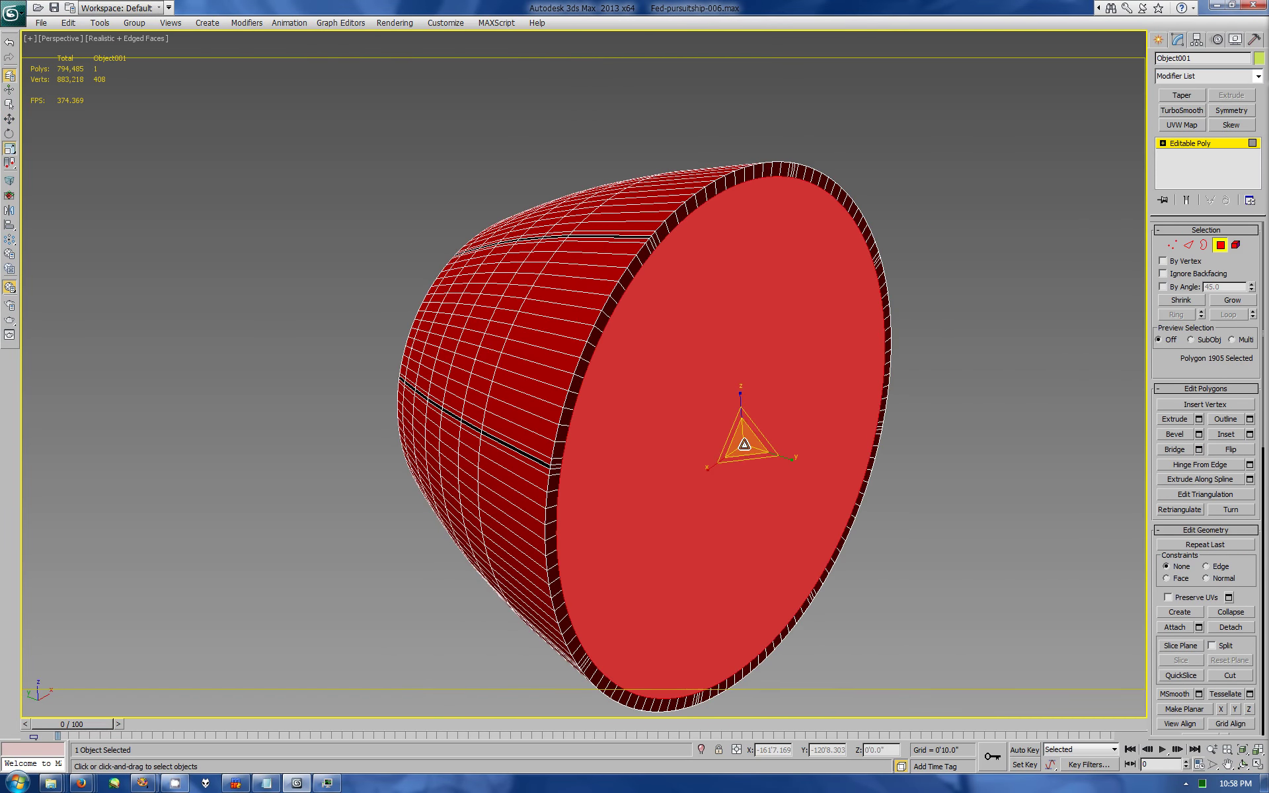
key(Delete)
Step: Select all open border edges of the ring and inspect them from another angle
key(3)
key(ctrl+a)
mouse_move(595, 370)
alt+middle_down()
mouse_move(522, 340)
mouse_move(661, 330)
alt+middle_up()
key(alt+w)
Step: In the maximized Back view, delete the vertices on the ring's left half
right_click(997, 320)
key(alt+w)
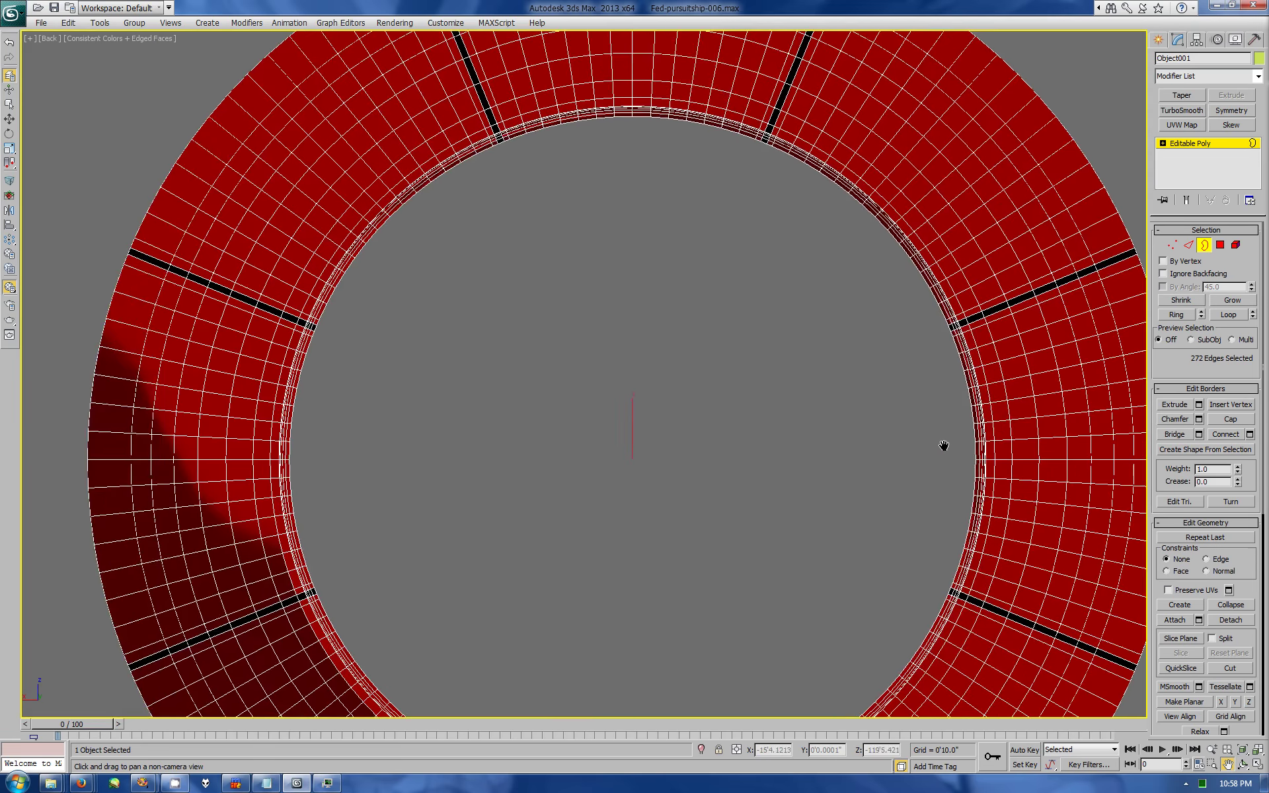
key(1)
drag(282, 63, 692, 749)
key(Delete)
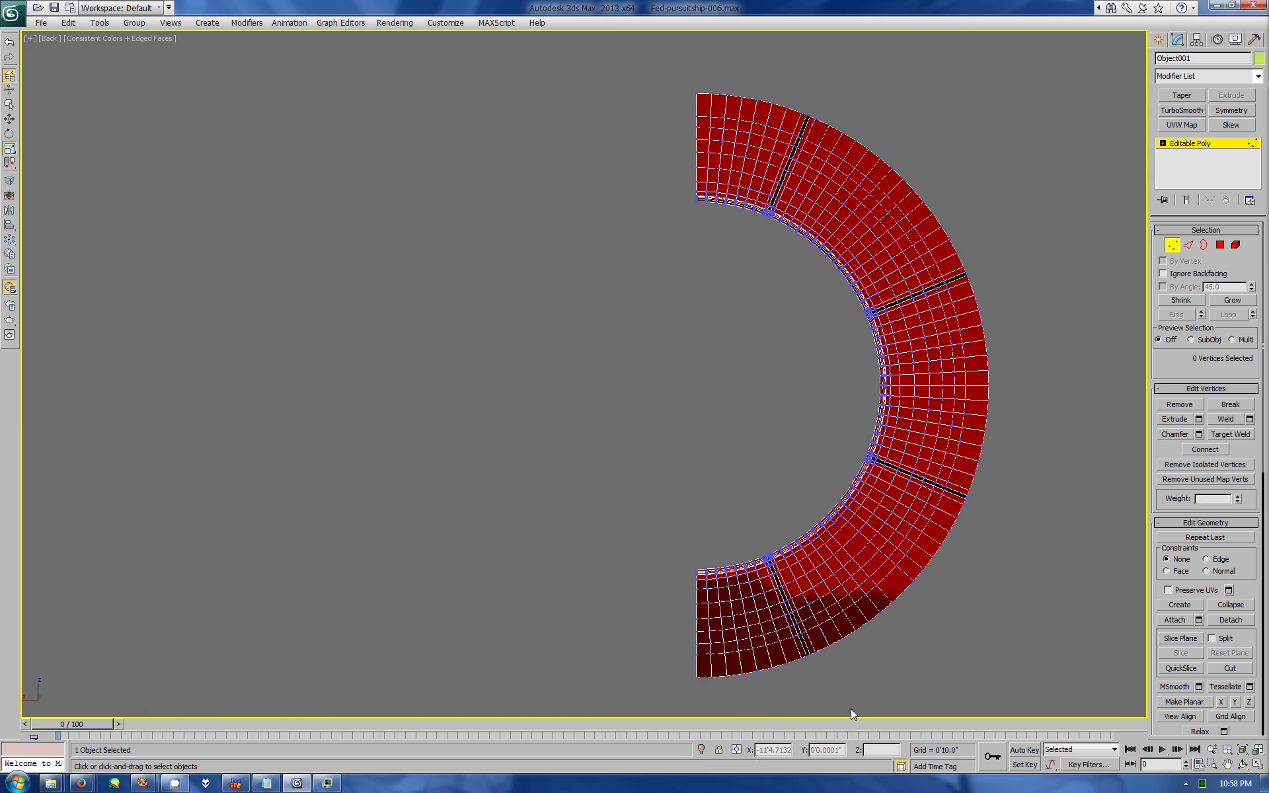
key(ctrl+r)
key(alt+w)
drag(826, 581, 859, 614)
scroll(879, 598, up, 4)
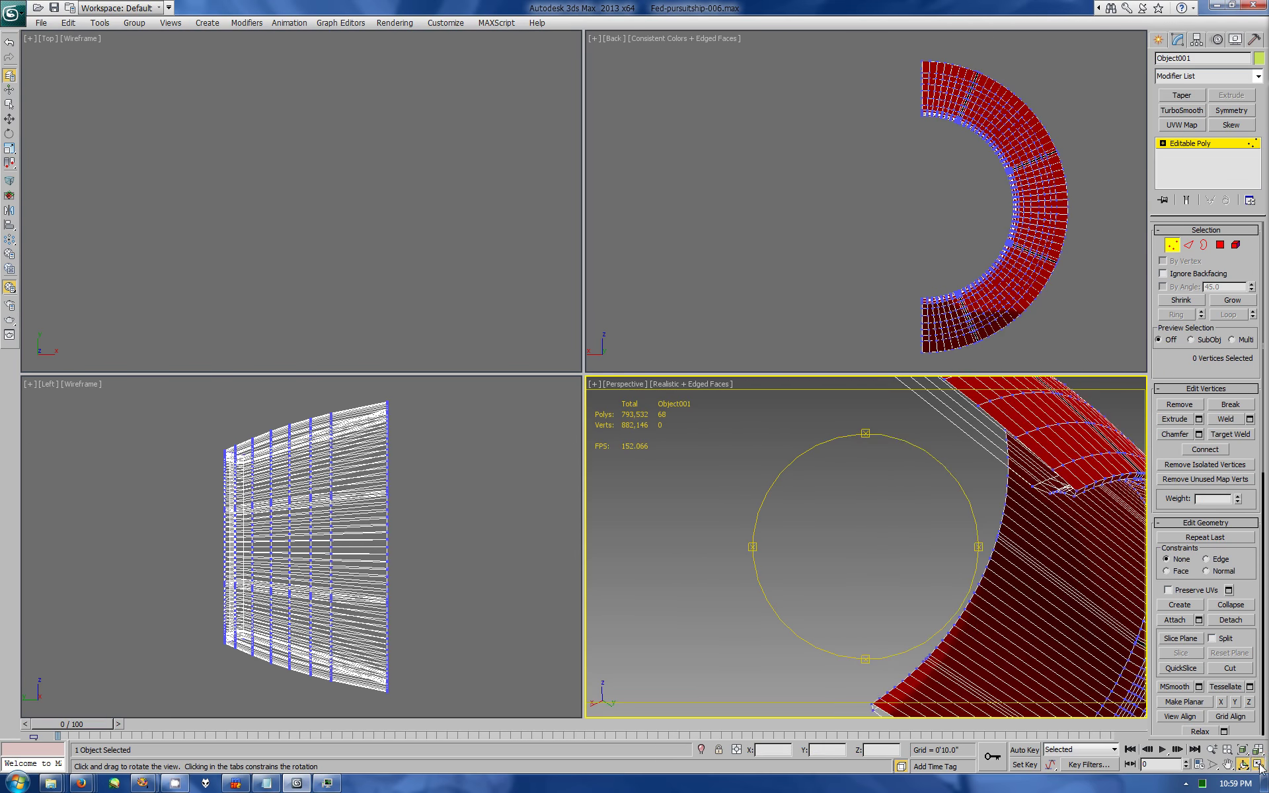
Step: Select edges on the flap, grow them into a Ring, and delete those faces to open slits
key(alt+w)
scroll(674, 378, up, 5)
scroll(988, 295, up, 3)
key(2)
key(q)
click(721, 203)
scroll(859, 409, up, 3)
mouse_move(821, 396)
middle_down()
mouse_move(747, 540)
mouse_move(895, 411)
middle_up()
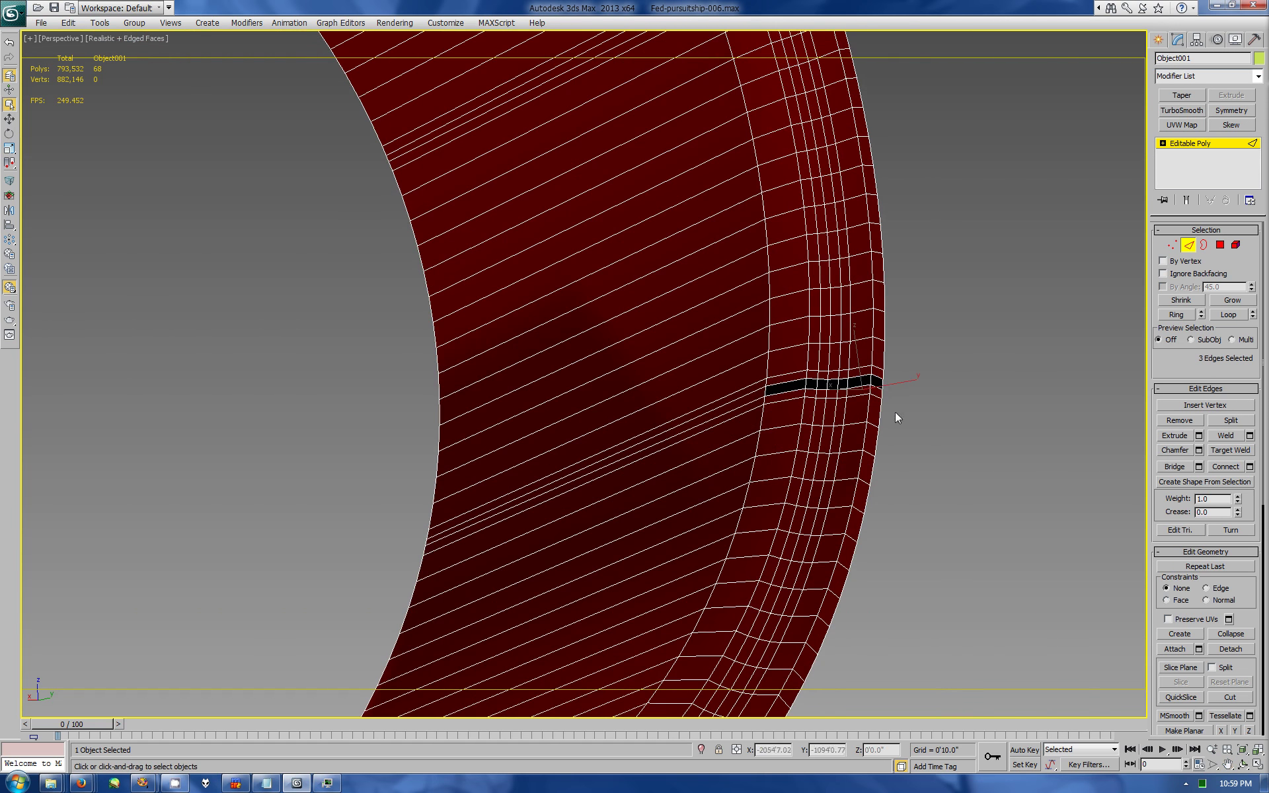
click(1176, 315)
key(Delete)
Step: Select all the slit borders and chamfer them
alt+middle_drag(660, 397, 760, 278)
key(3)
click(871, 208)
scroll(679, 388, down, 5)
drag(416, 167, 713, 504)
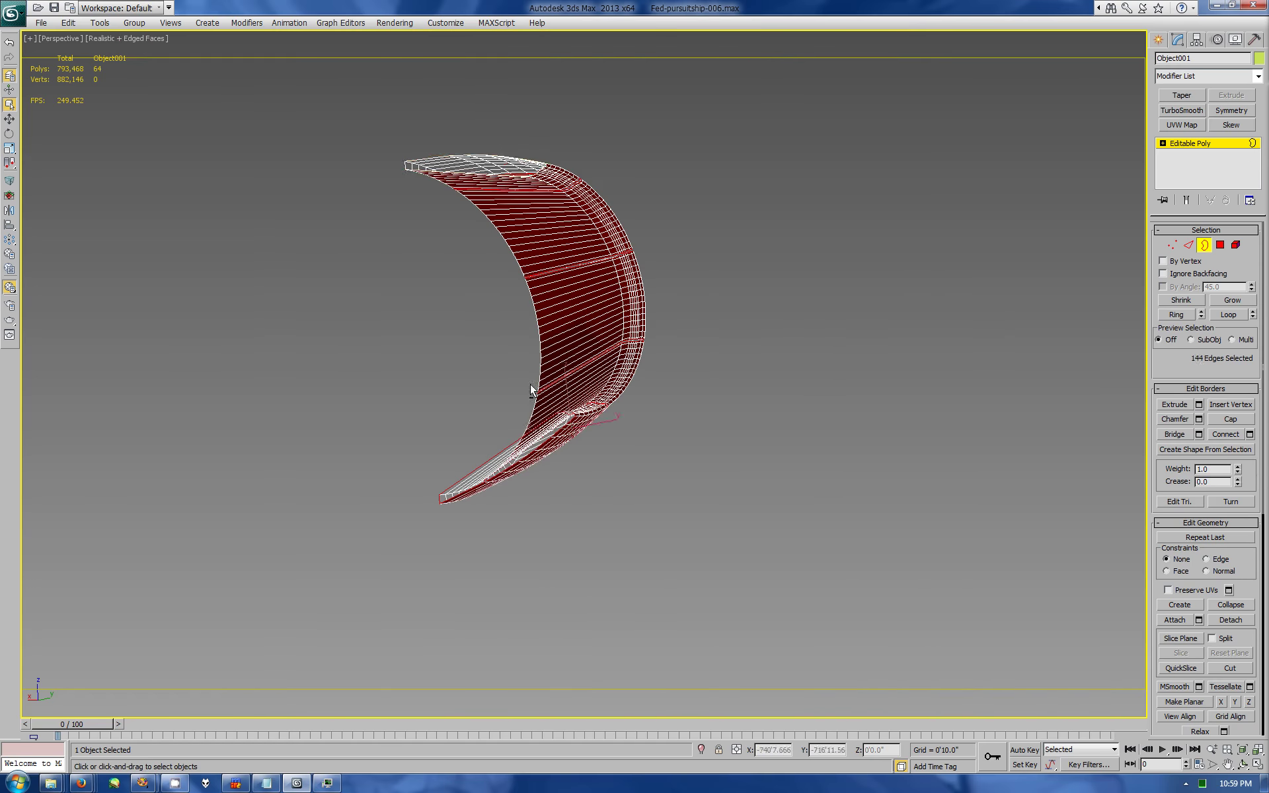
click(1242, 749)
mouse_move(595, 380)
mouse_down()
mouse_move(660, 370)
mouse_move(617, 410)
mouse_move(661, 423)
mouse_move(612, 515)
mouse_move(610, 302)
mouse_up()
scroll(659, 379, up, 5)
click(1198, 419)
click(934, 426)
Step: Chamfer a single rim edge loop and mirror the half with a Symmetry modifier
right_click(610, 302)
key(2)
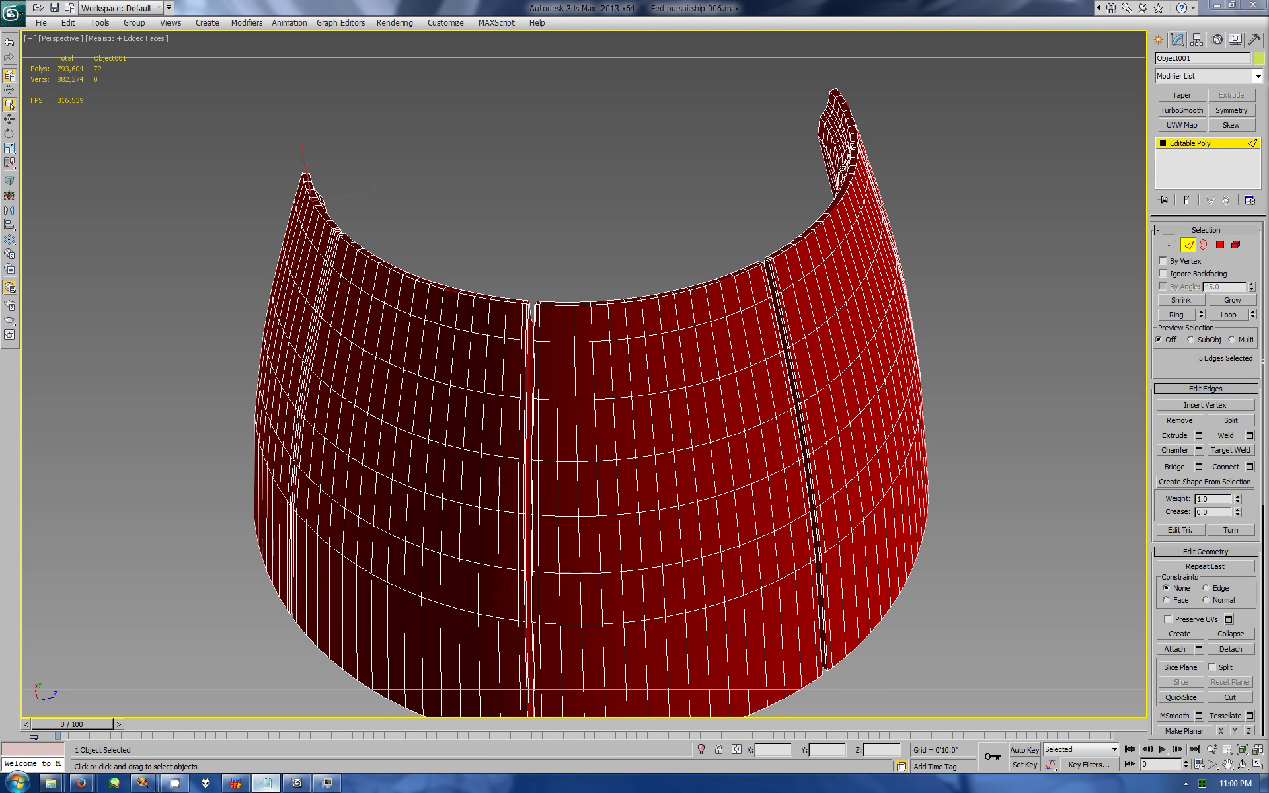
scroll(730, 482, up, 3)
click(922, 419)
click(388, 504)
double_click(255, 357)
click(1199, 450)
click(934, 425)
click(1230, 111)
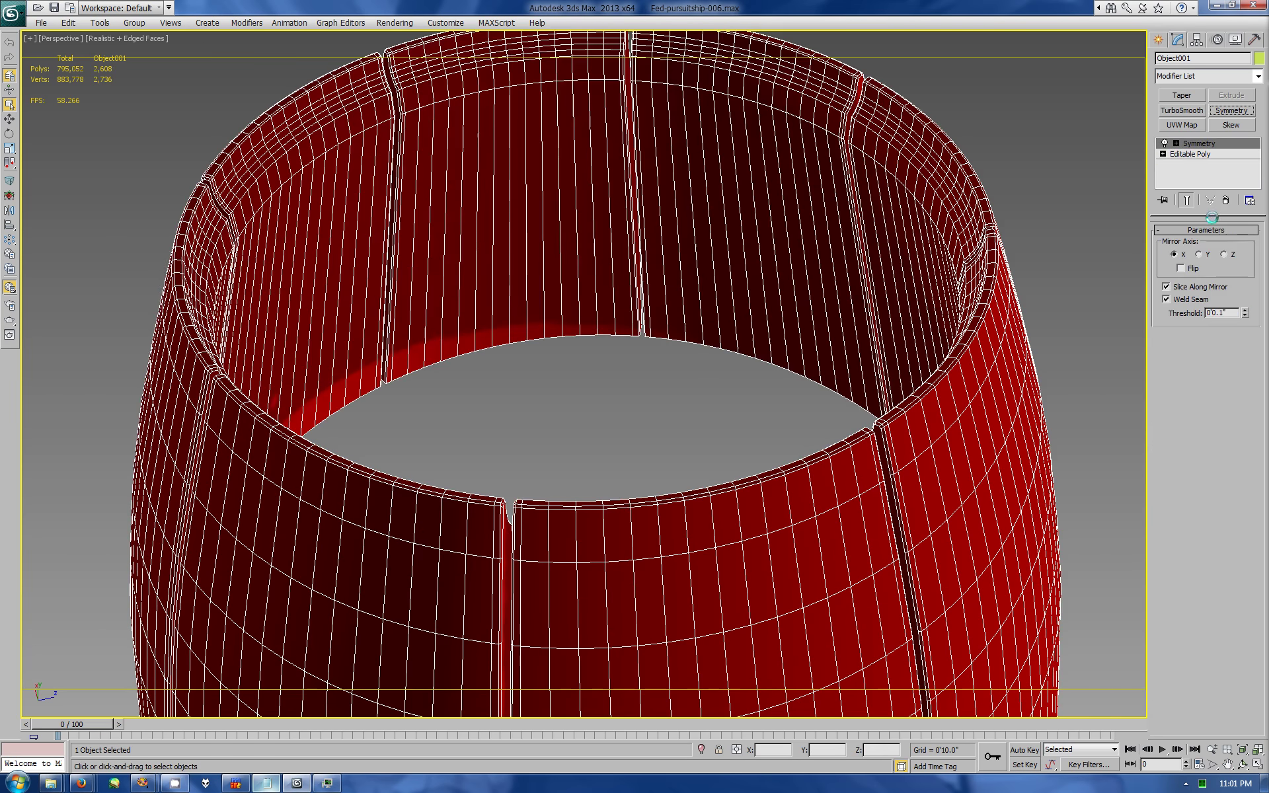
Step: Extend the selected flap edges into full loops and chamfer them into grooves
drag(968, 275, 640, 433)
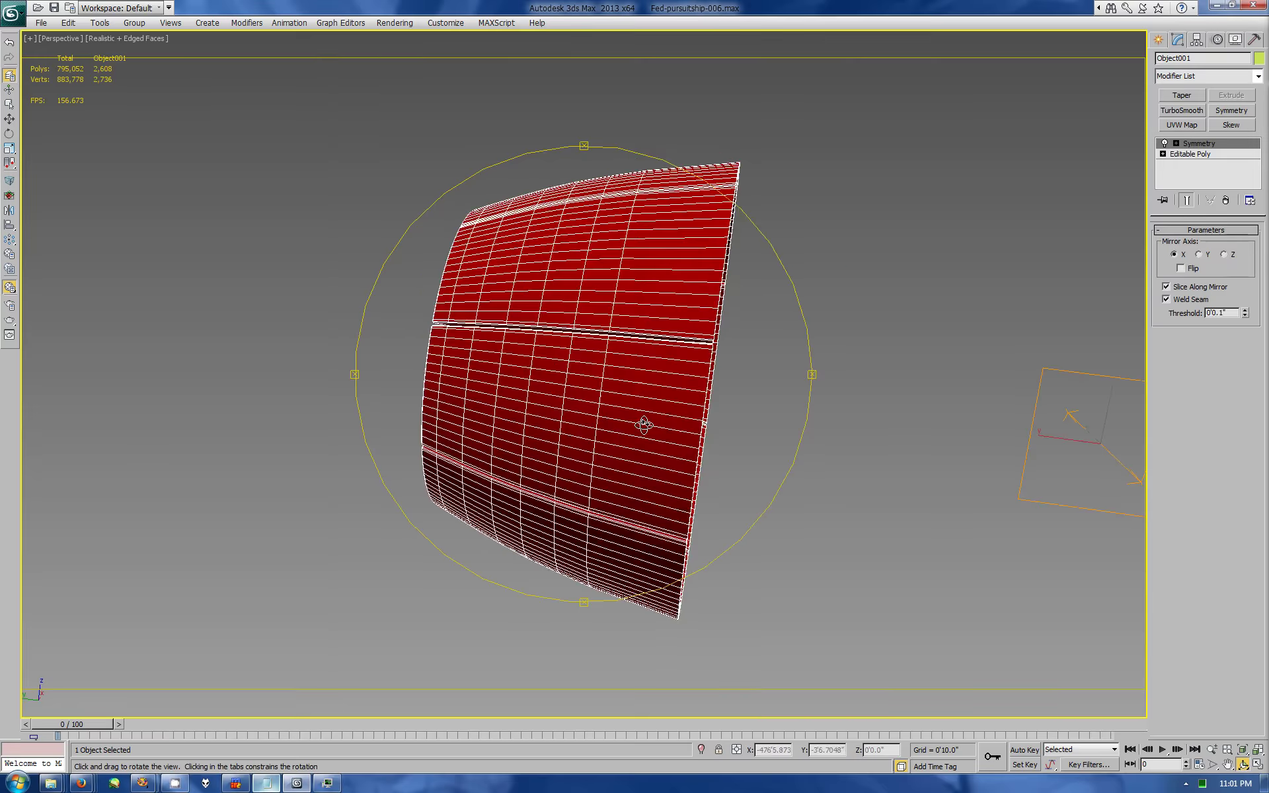
scroll(603, 221, up, 5)
scroll(603, 221, down, 3)
click(1189, 154)
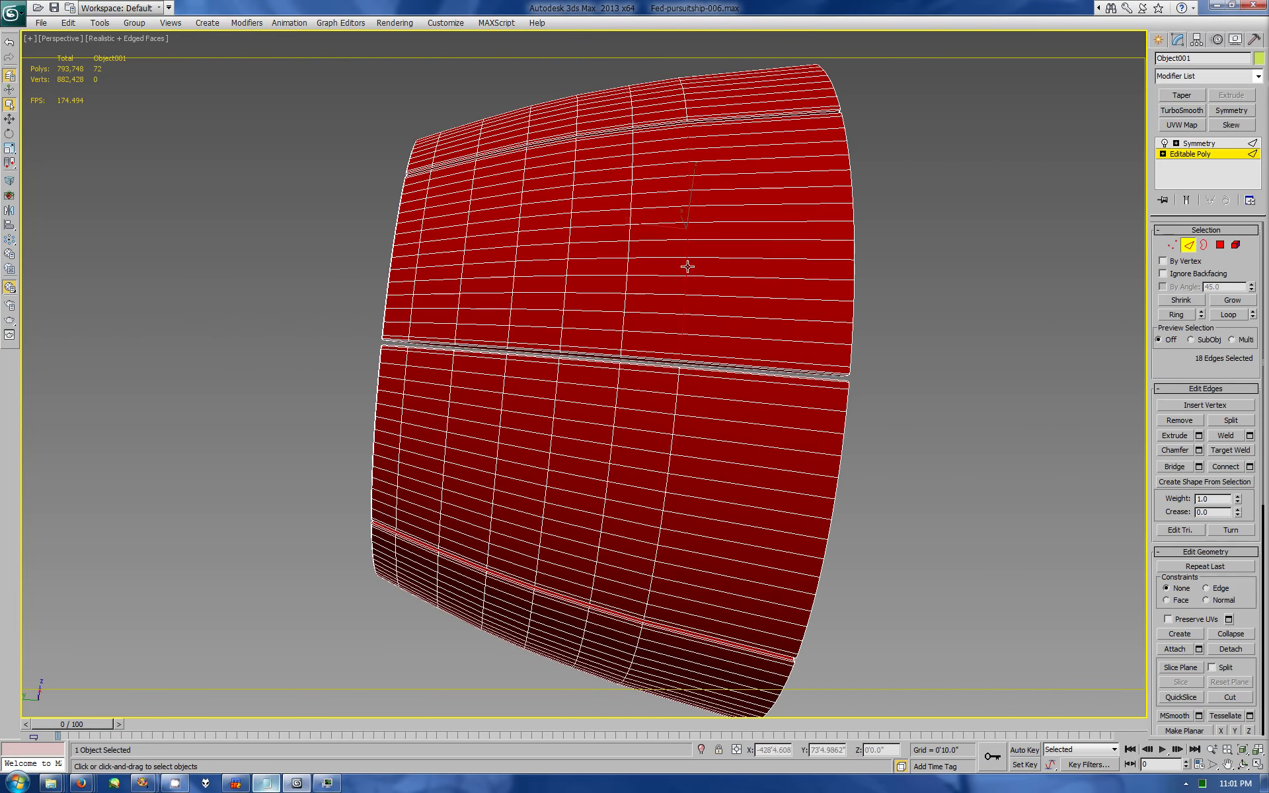
alt+middle_drag(651, 463, 626, 595)
click(1228, 314)
click(1198, 450)
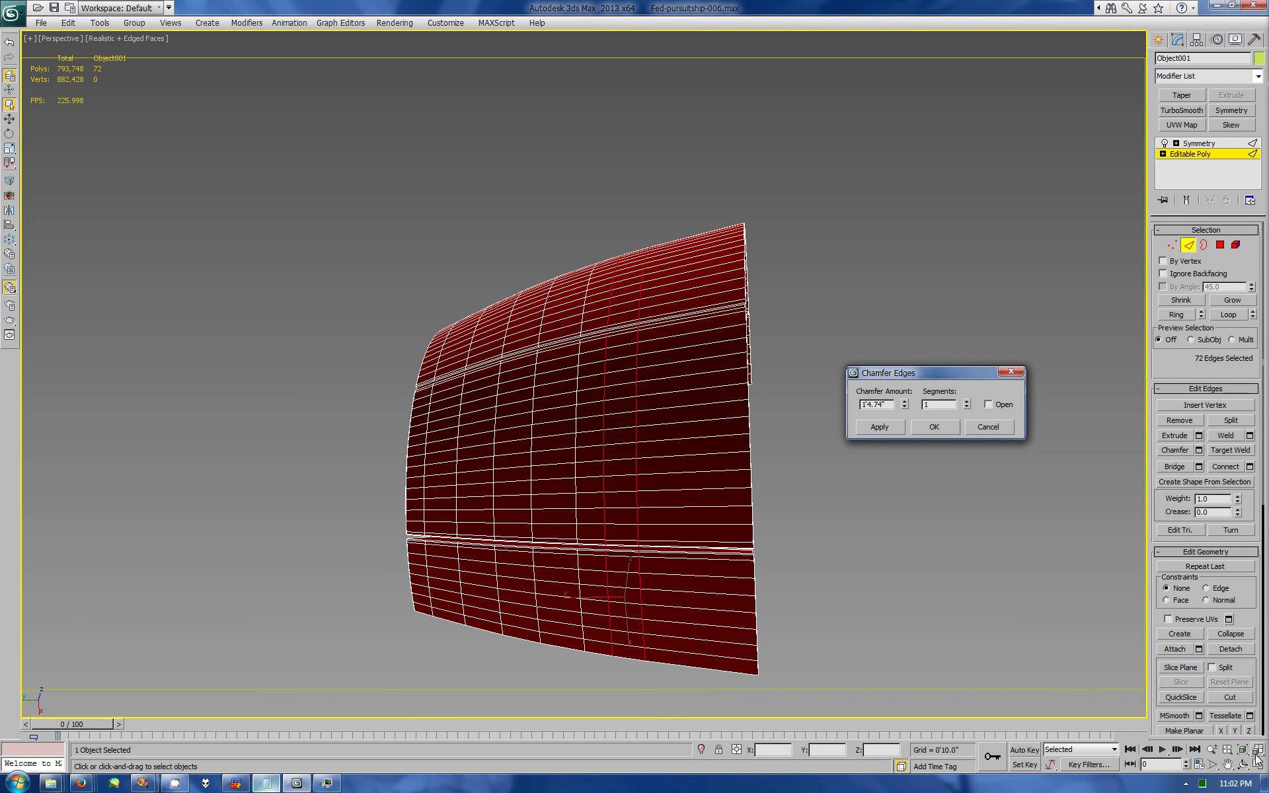
key(alt+w)
right_click(418, 549)
key(alt+w)
scroll(417, 549, up, 2)
middle_drag(572, 347, 611, 533)
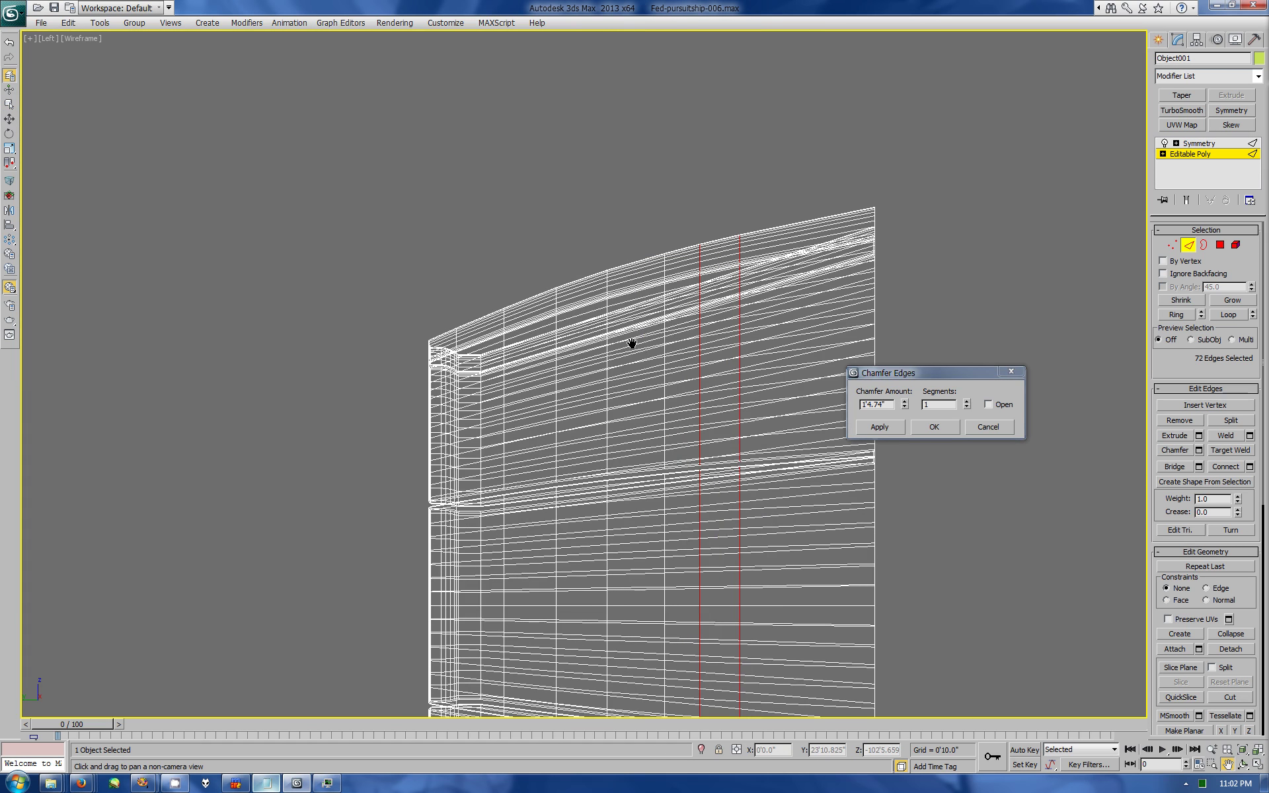
click(934, 427)
Step: Add more edges across the curved flap panel and chamfer them as well
key(alt+w)
right_click(1101, 660)
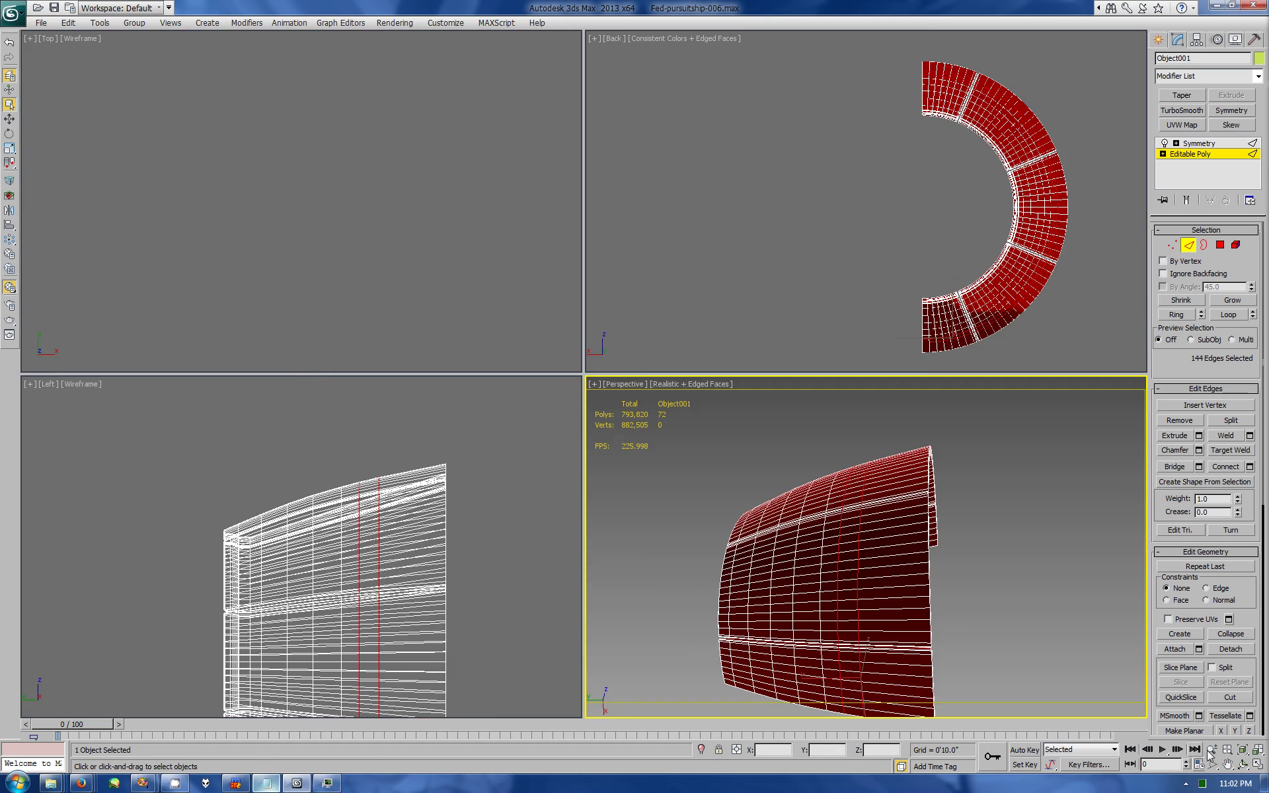
key(alt+w)
key(ctrl+r)
drag(864, 549, 826, 344)
scroll(825, 343, up, 3)
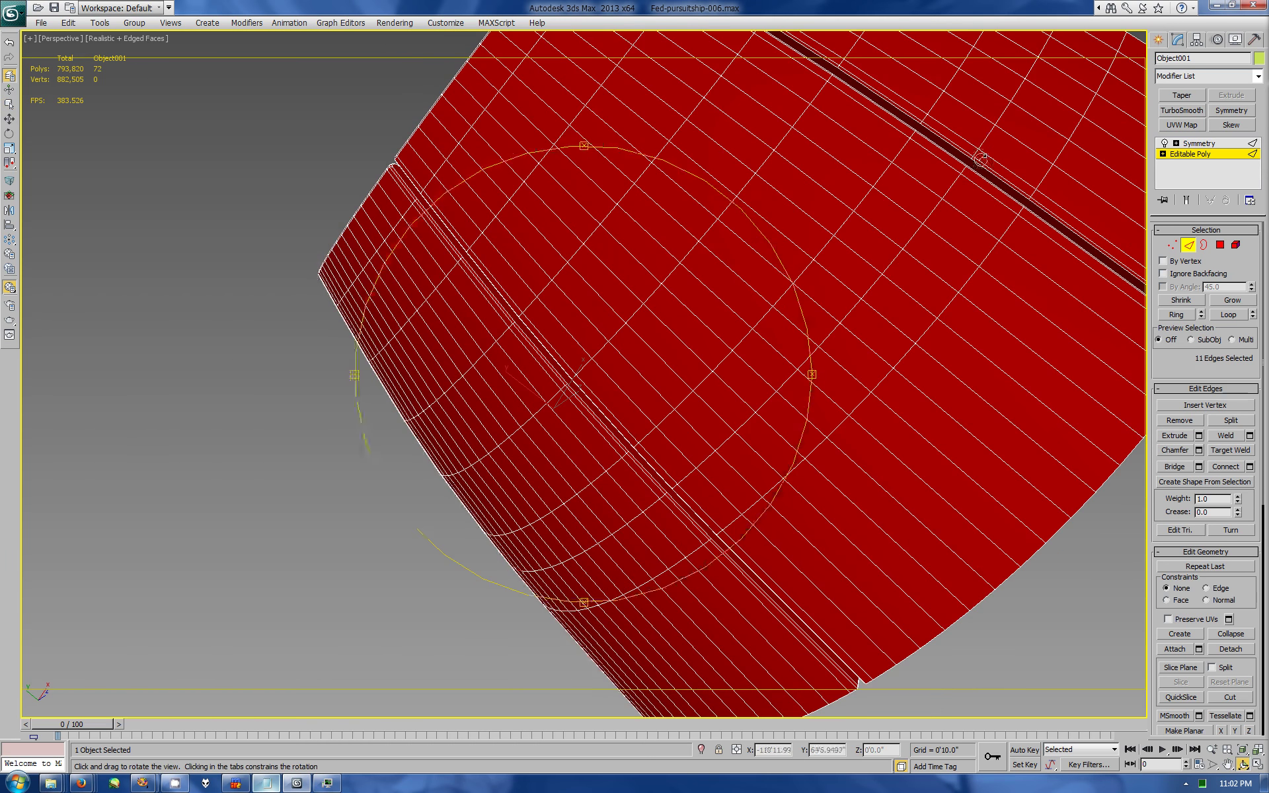
middle_drag(826, 343, 831, 330)
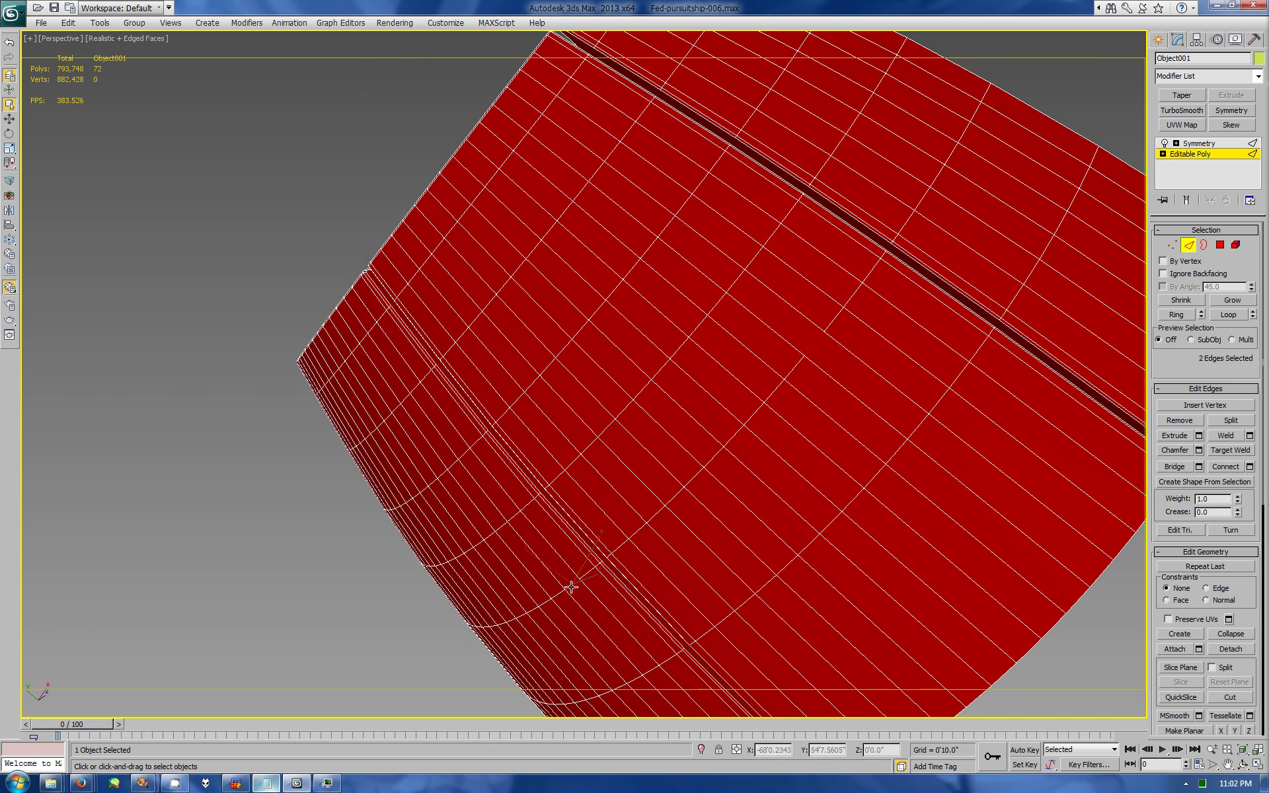
key(ctrl+r)
drag(651, 669, 773, 308)
key(z)
key(q)
ctrl+click(588, 635)
click(1197, 449)
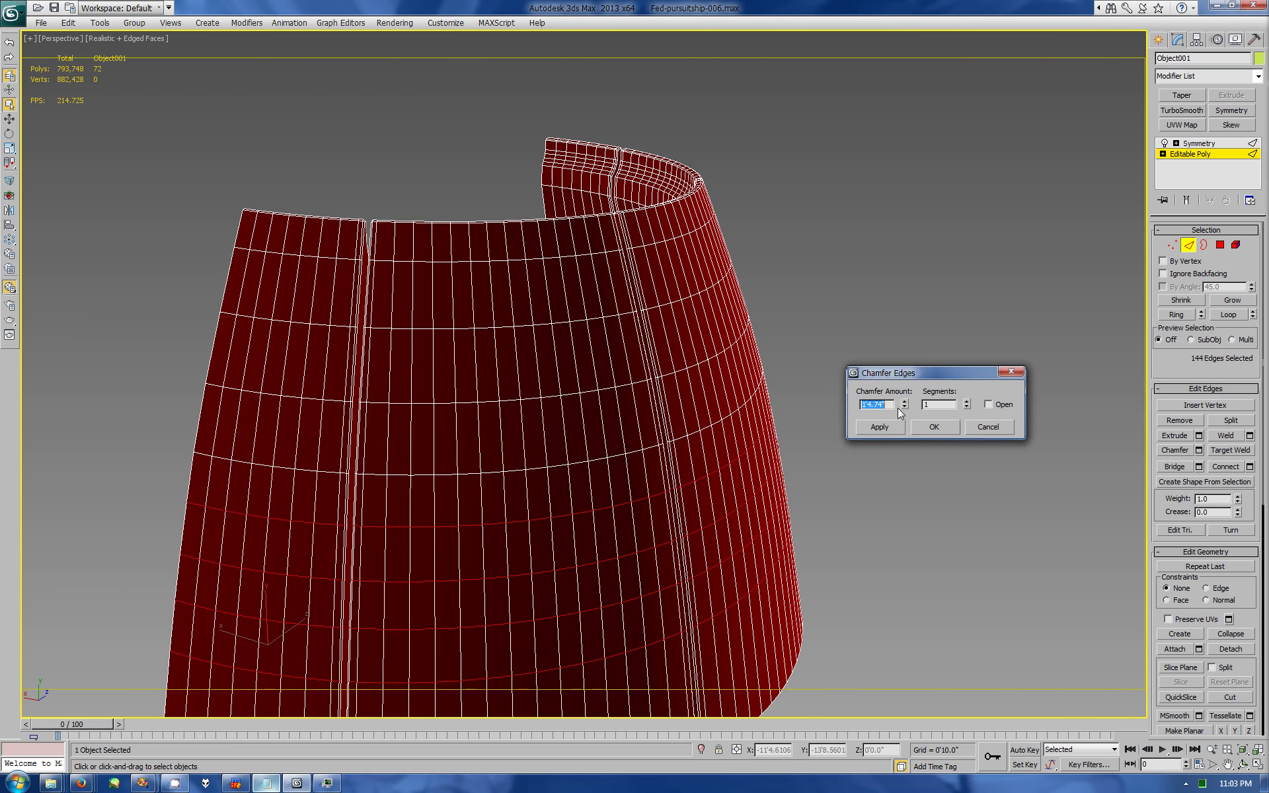
click(935, 429)
Step: Select all elements and re-smooth the mesh with Auto Smooth at 30 degrees
key(5)
key(ctrl+a)
scroll(1179, 264, down, 3)
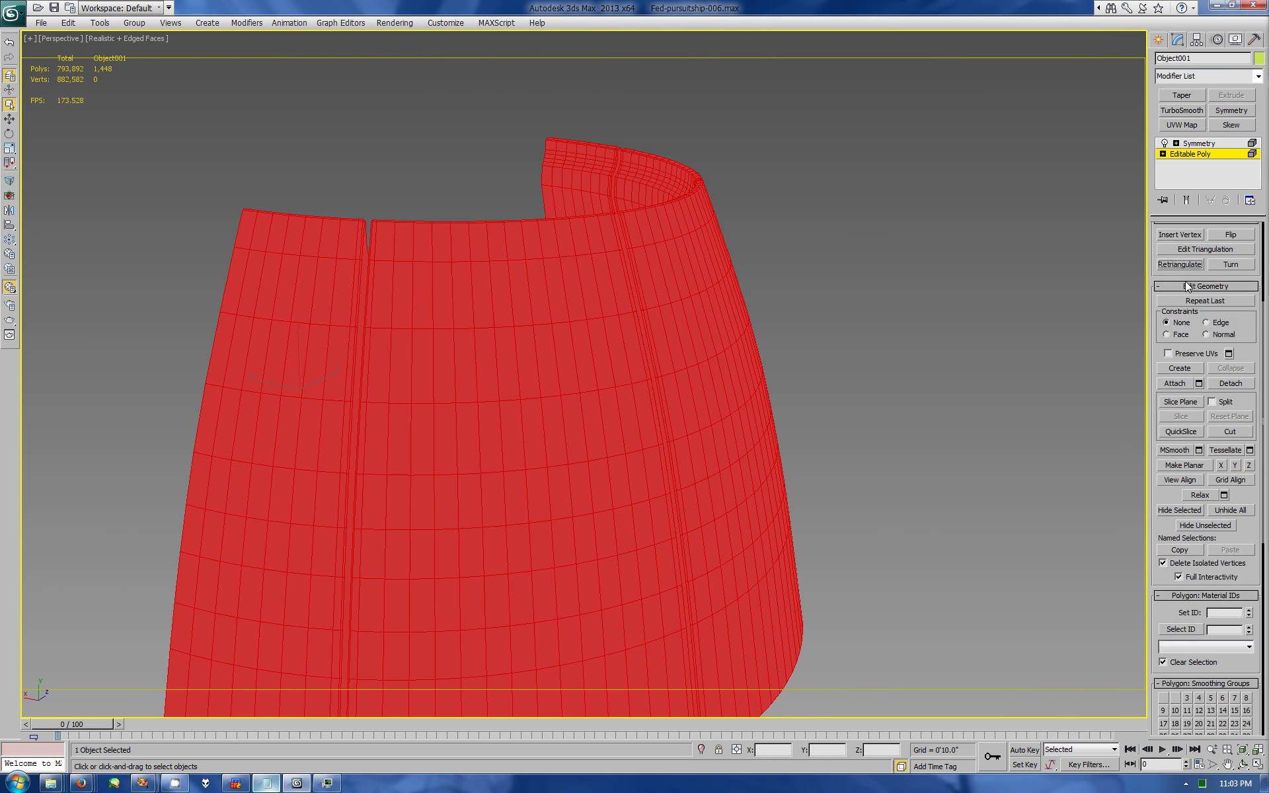
scroll(1175, 490, down, 3)
text(30)
click(1179, 598)
key(ctrl+r)
mouse_move(658, 447)
mouse_down()
mouse_move(621, 532)
mouse_move(652, 452)
mouse_move(645, 383)
mouse_up()
click(1163, 39)
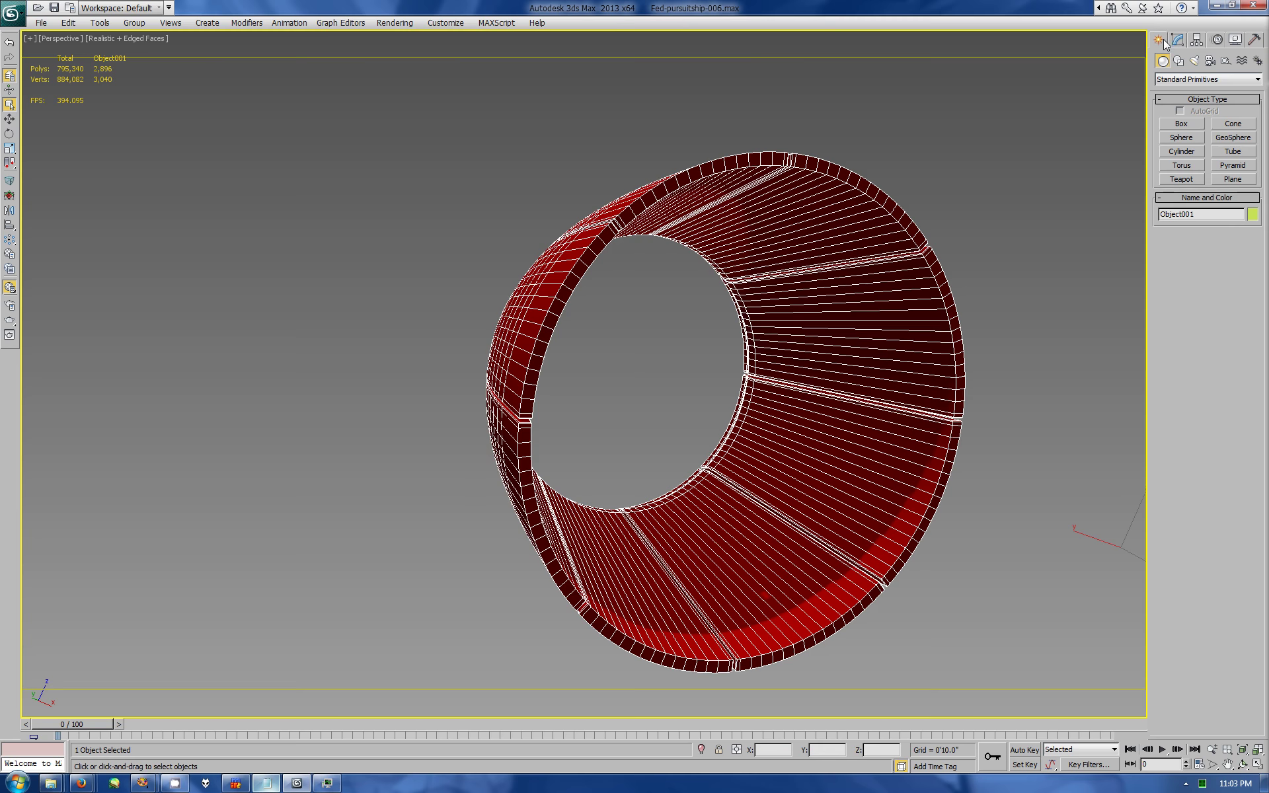
Step: Rename Object001 to 'Flaps' and show the whole ship without viewport edge display
text(Flaps)
click(1234, 39)
key(alt+q)
click(126, 38)
click(148, 189)
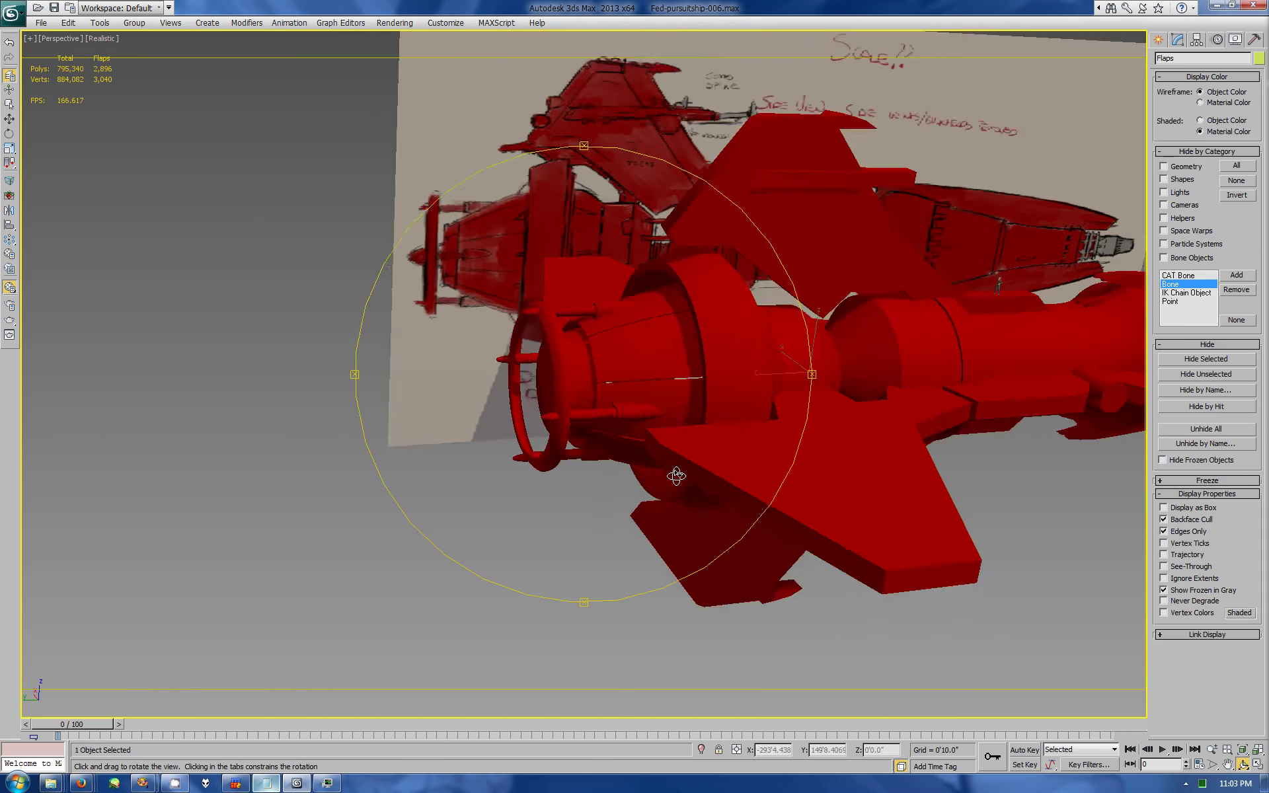
drag(659, 427, 555, 411)
Step: Delete the 241-polygon inner disc element from the exhaust cone Shape001
key(q)
click(542, 409)
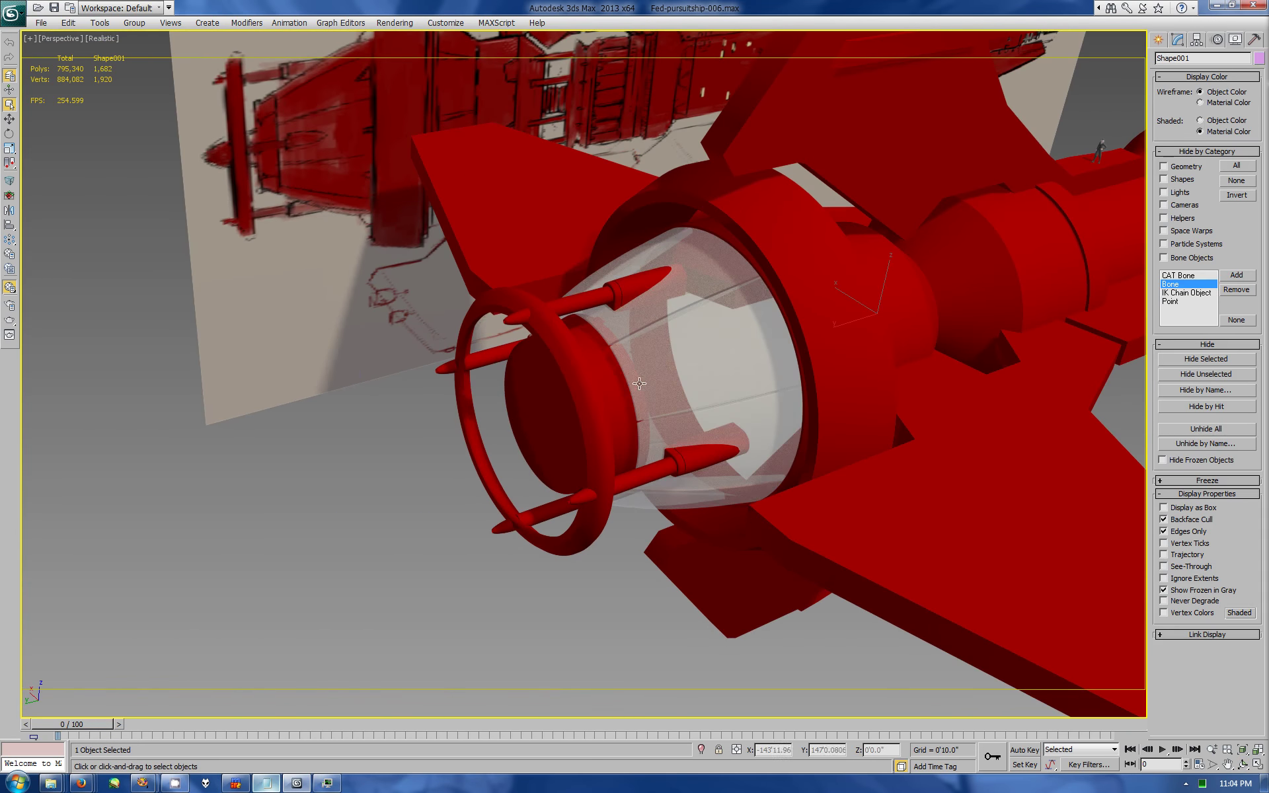
key(5)
click(537, 431)
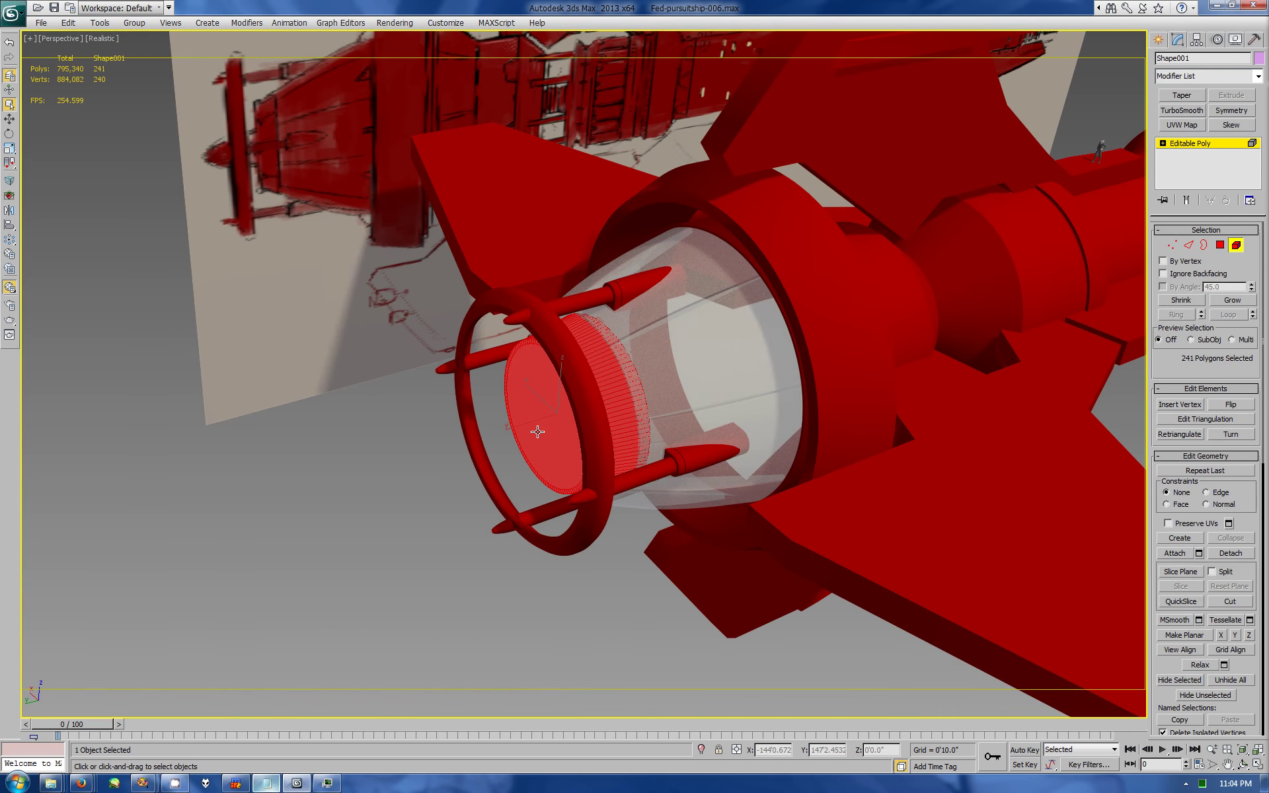
click(1240, 558)
Step: Isolate Shape001 and cap its open border with a new polygon
click(1234, 39)
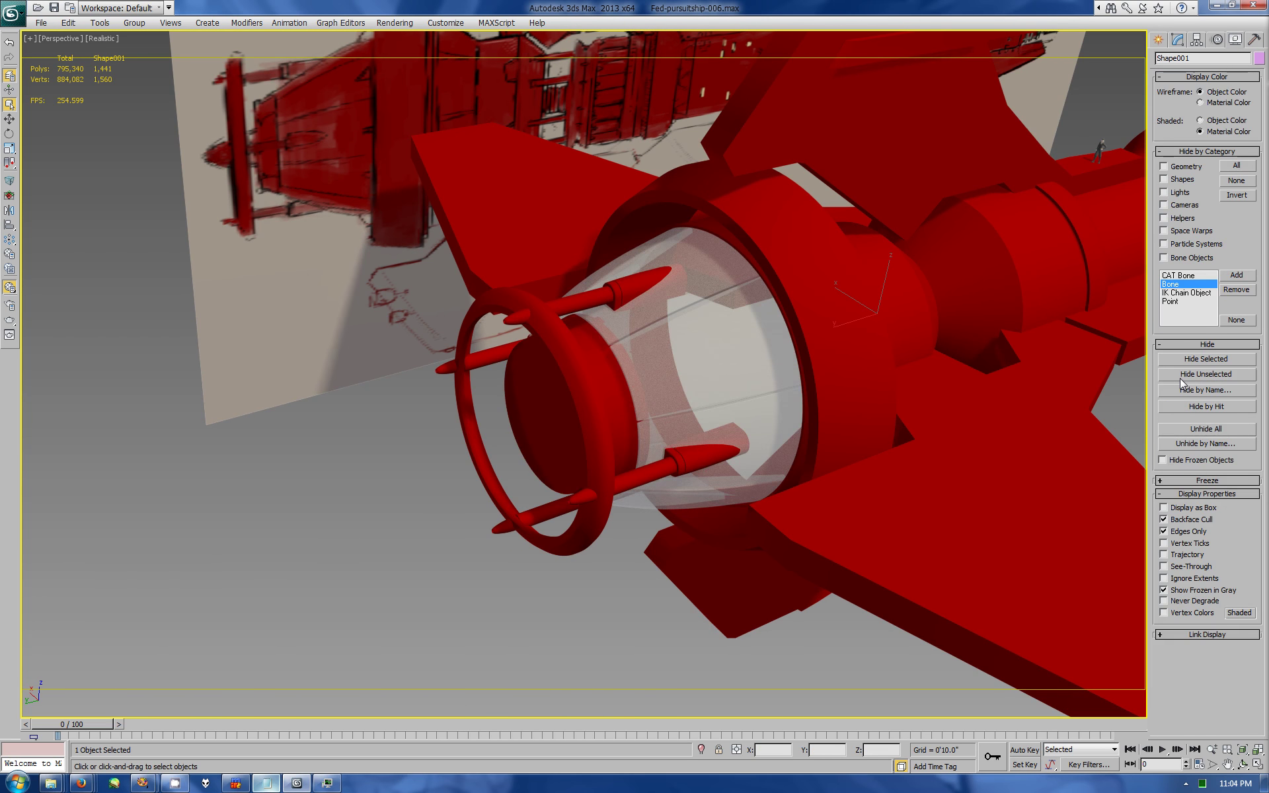
click(1179, 374)
click(1178, 39)
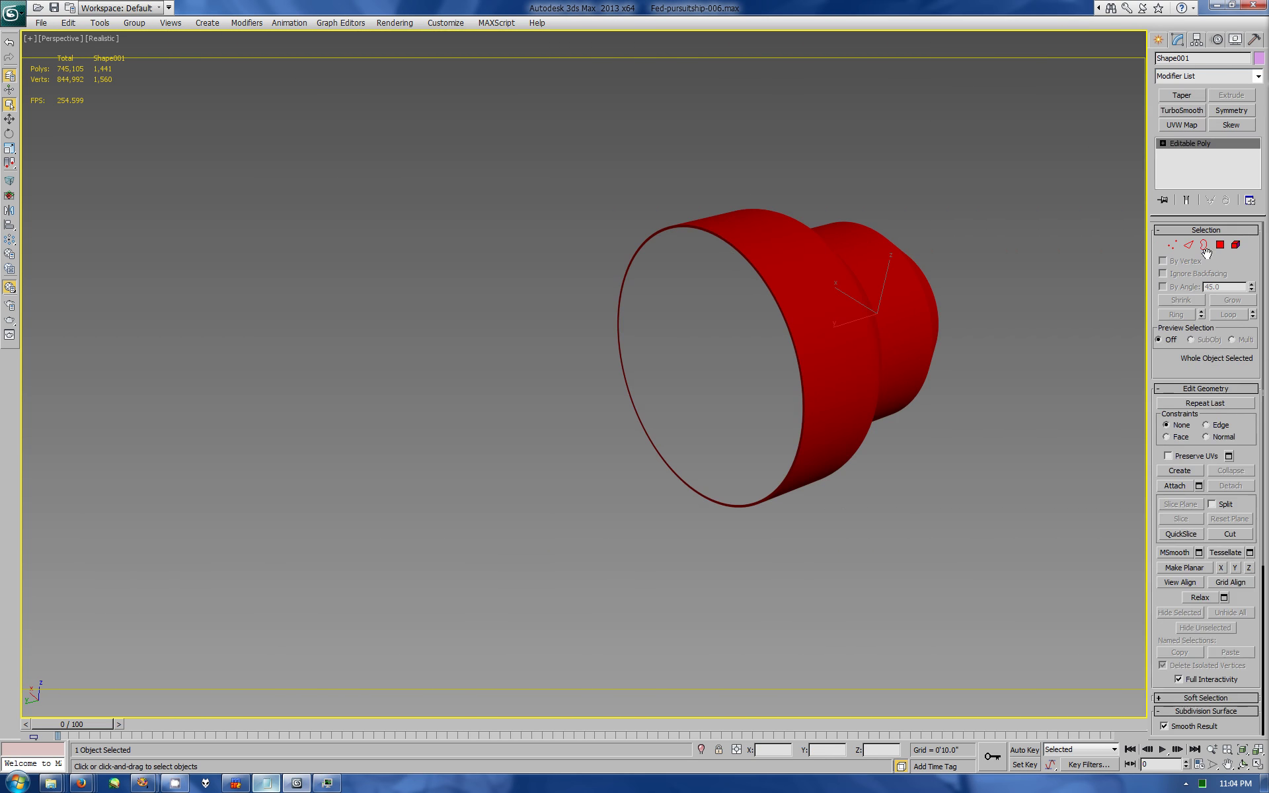
key(3)
key(F4)
alt+middle_drag(726, 463, 760, 430)
key(alt+p)
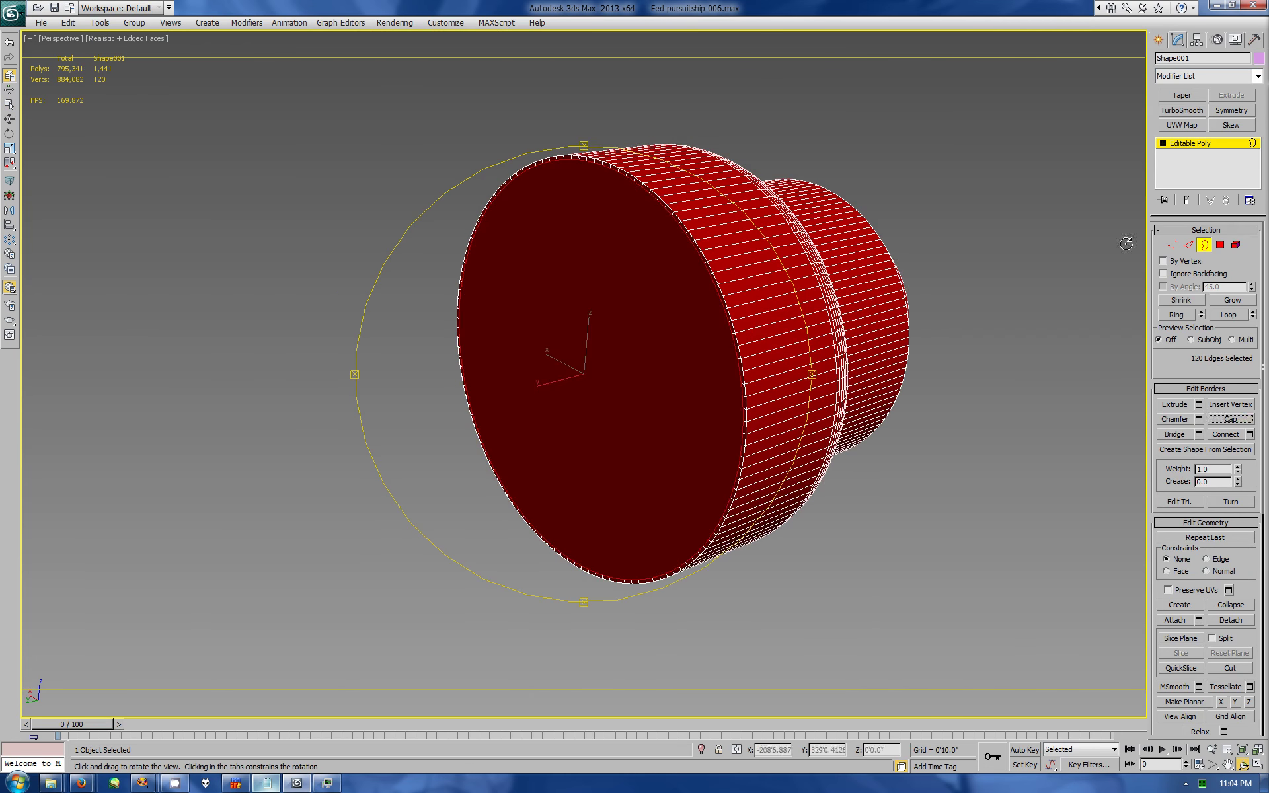
key(4)
Step: Show only Flaps and the cone, displayed see-through
click(1234, 39)
click(1205, 429)
click(303, 376)
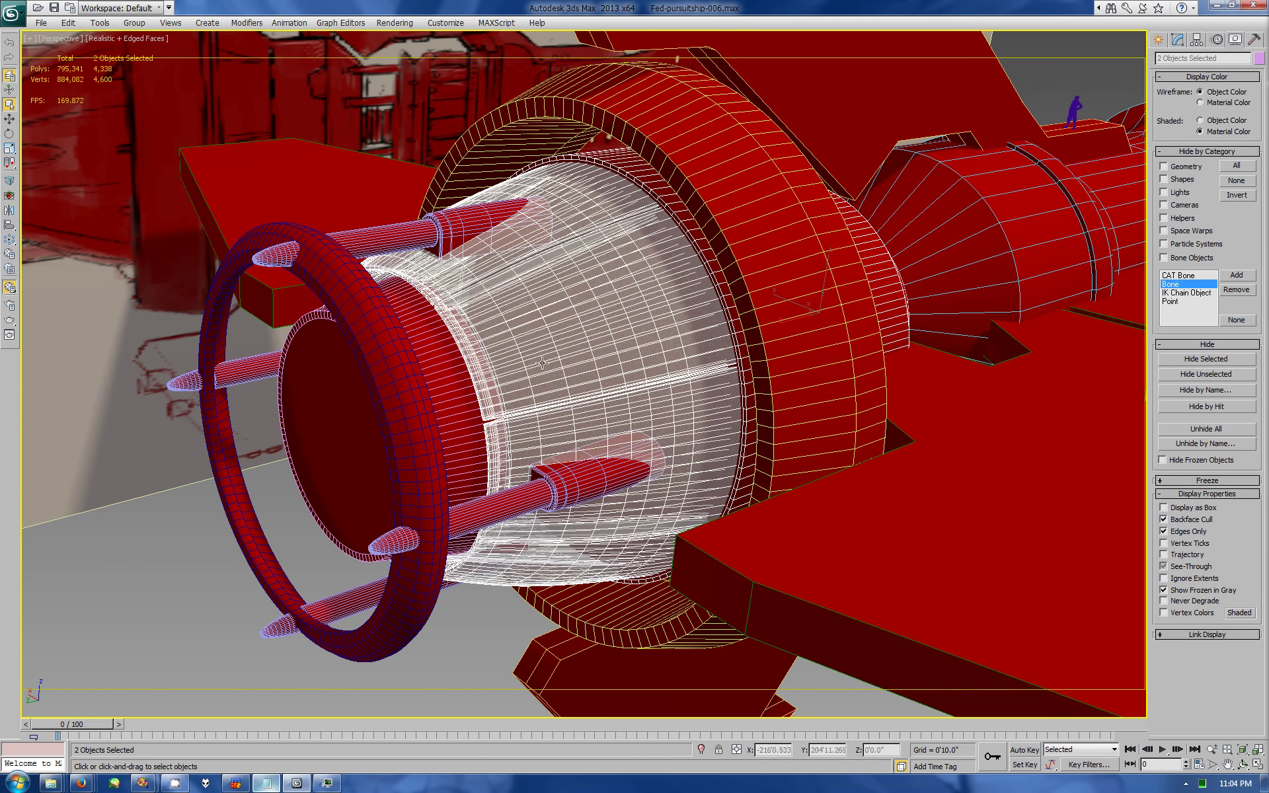
key(alt+q)
click(1217, 245)
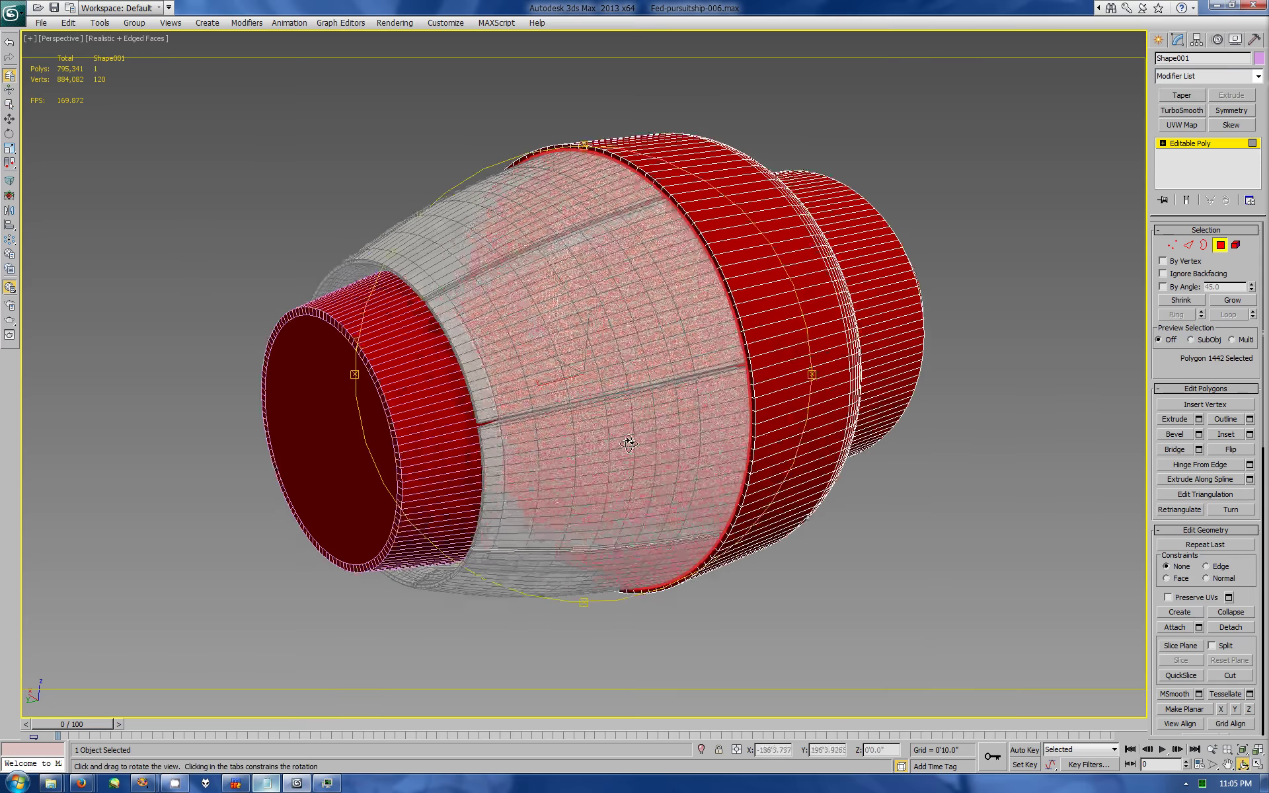
Step: Bevel the cap polygon inward with a shrunken outline
alt+middle_drag(727, 396, 859, 410)
click(1197, 434)
drag(1002, 404, 1002, 456)
mouse_move(826, 397)
alt+middle_down()
mouse_move(735, 221)
mouse_move(925, 443)
alt+middle_up()
click(937, 454)
Step: Inset the cap, then bevel it again with Height 2'5.44"
click(1249, 434)
click(936, 441)
click(1198, 434)
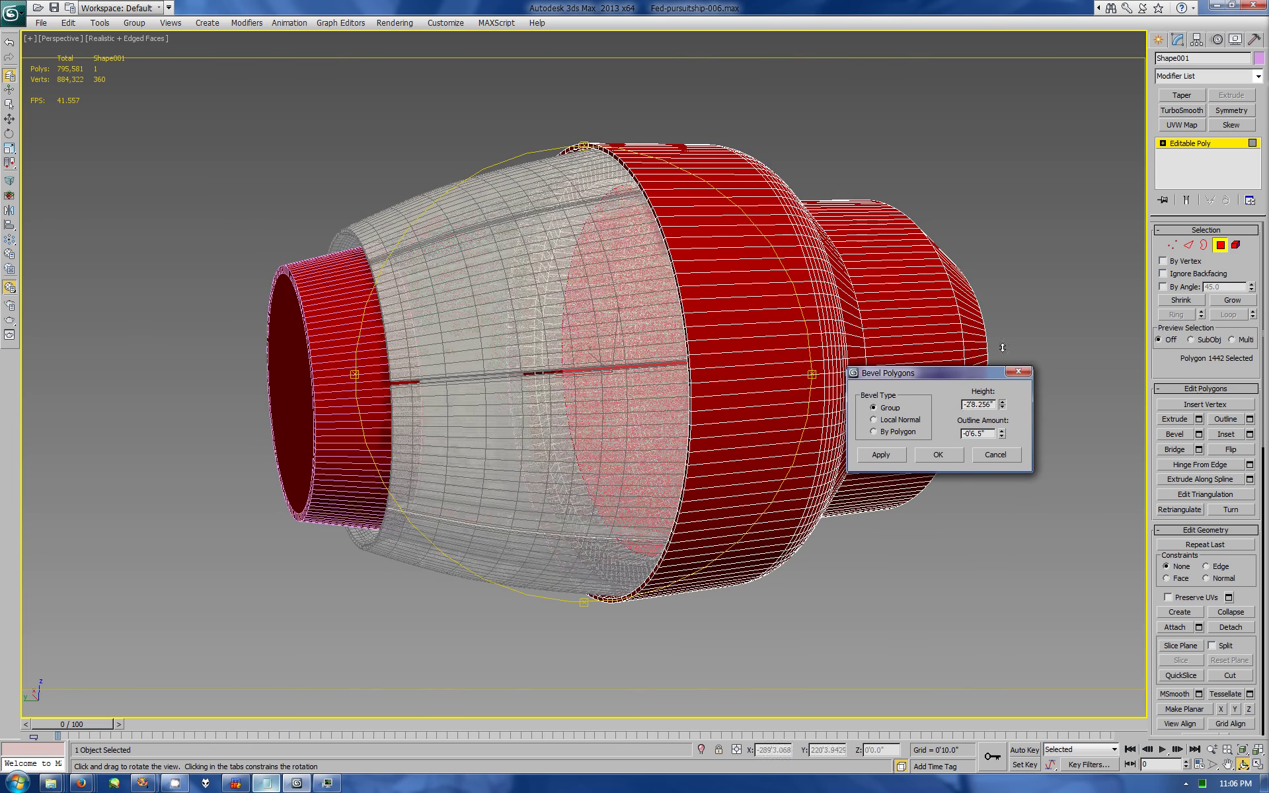
drag(1002, 405, 1001, 377)
click(938, 455)
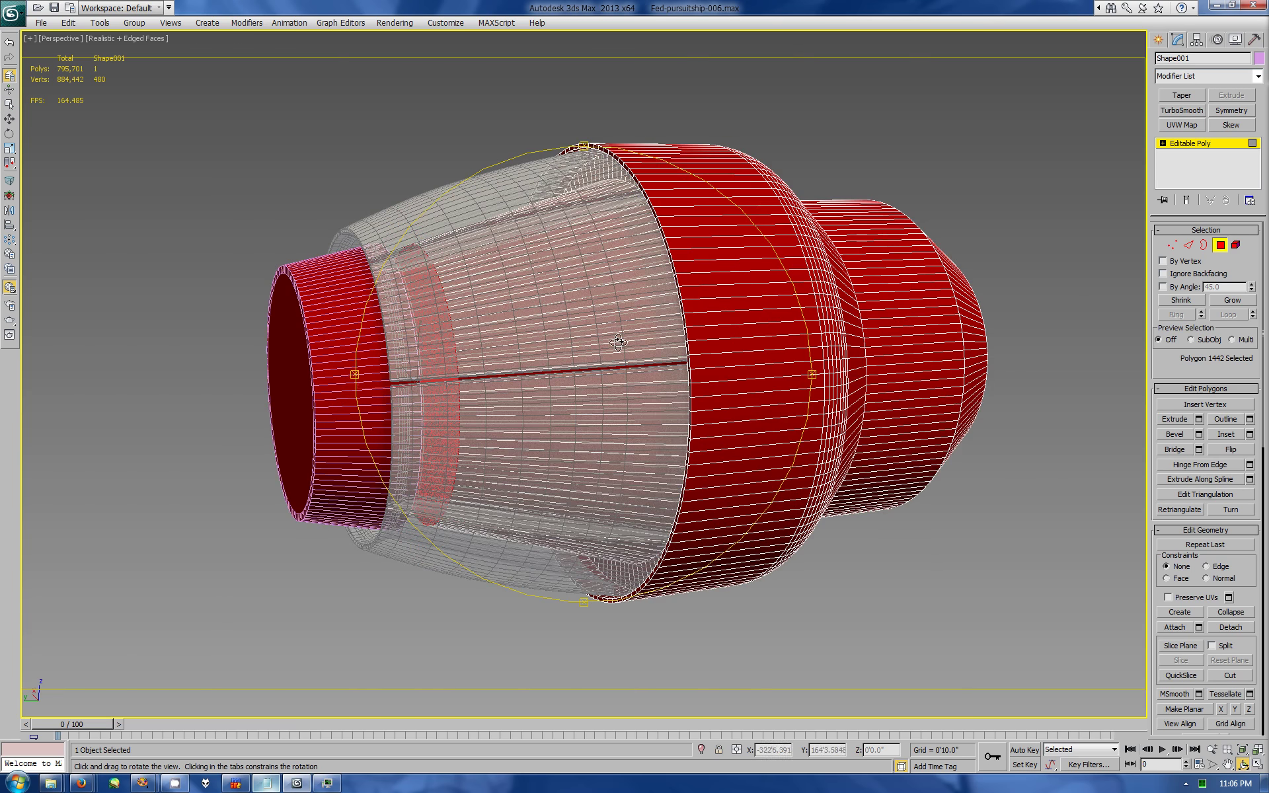
alt+middle_drag(937, 454, 584, 349)
click(407, 211)
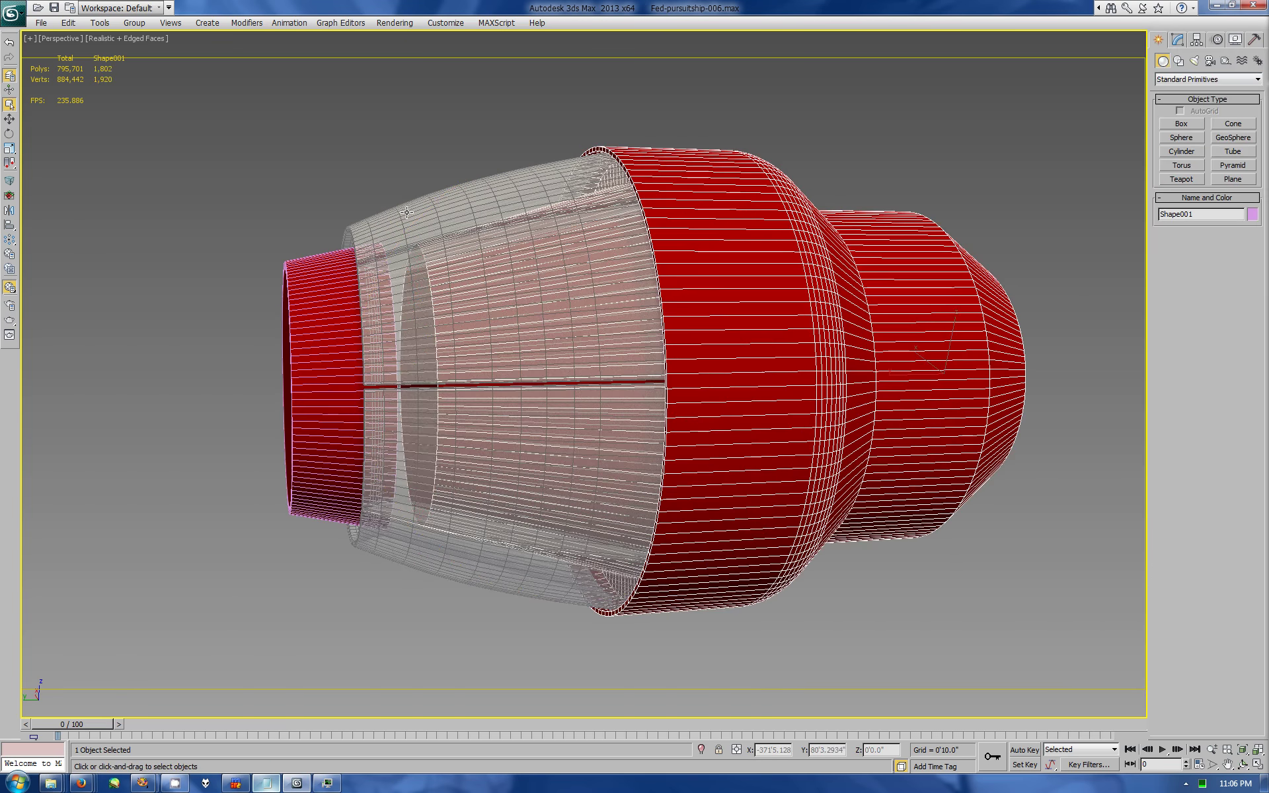
Step: Select 144 loop edges on Flaps and set a 17.7365" one-segment chamfer, not yet applied
click(1180, 41)
click(1189, 153)
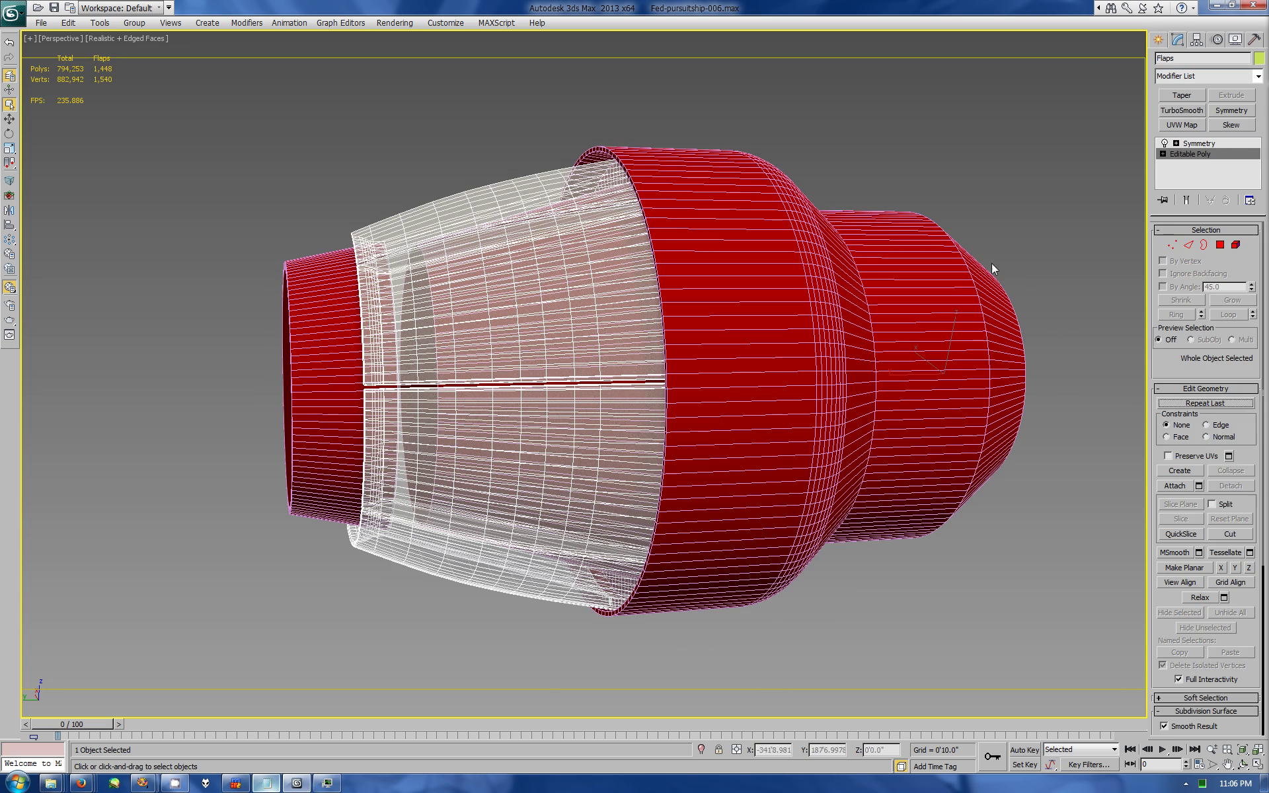
alt+middle_drag(568, 410, 736, 416)
click(624, 585)
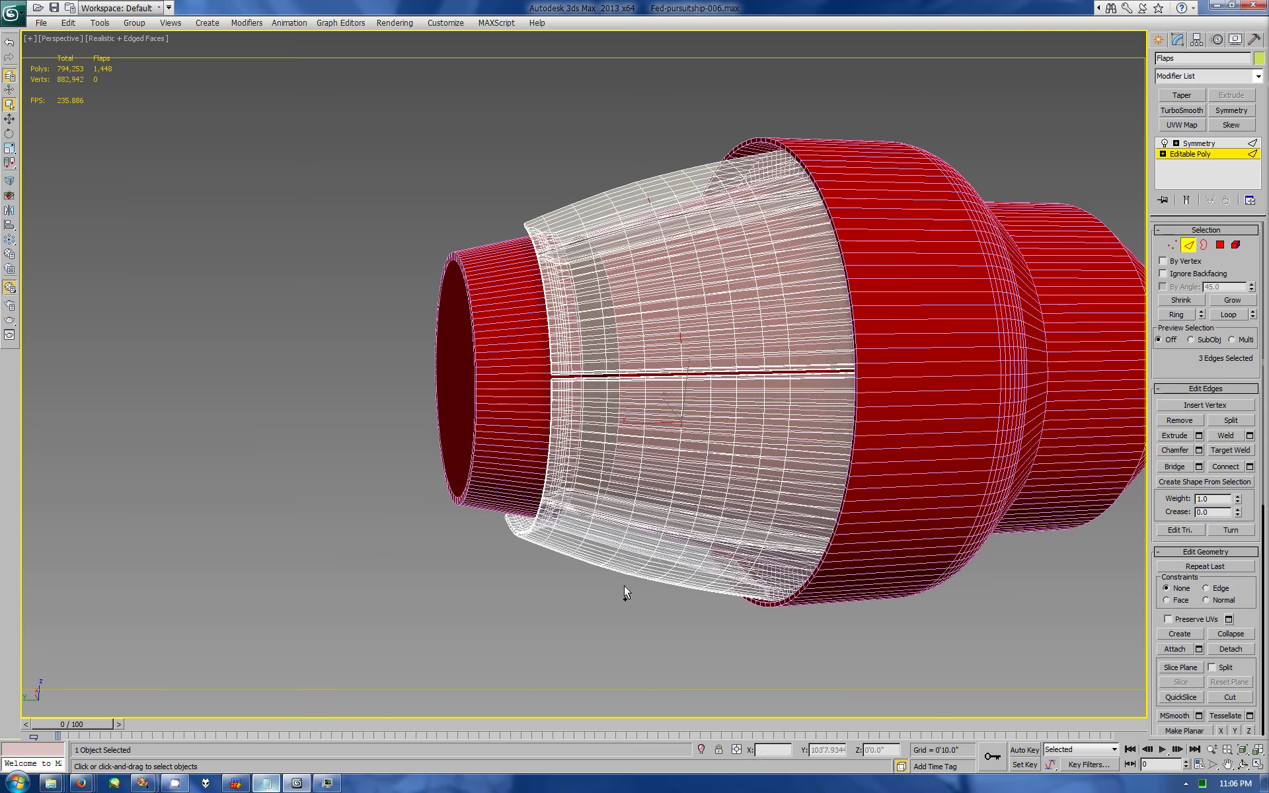
alt+middle_drag(675, 586, 700, 502)
click(1228, 315)
alt+middle_drag(680, 360, 656, 266)
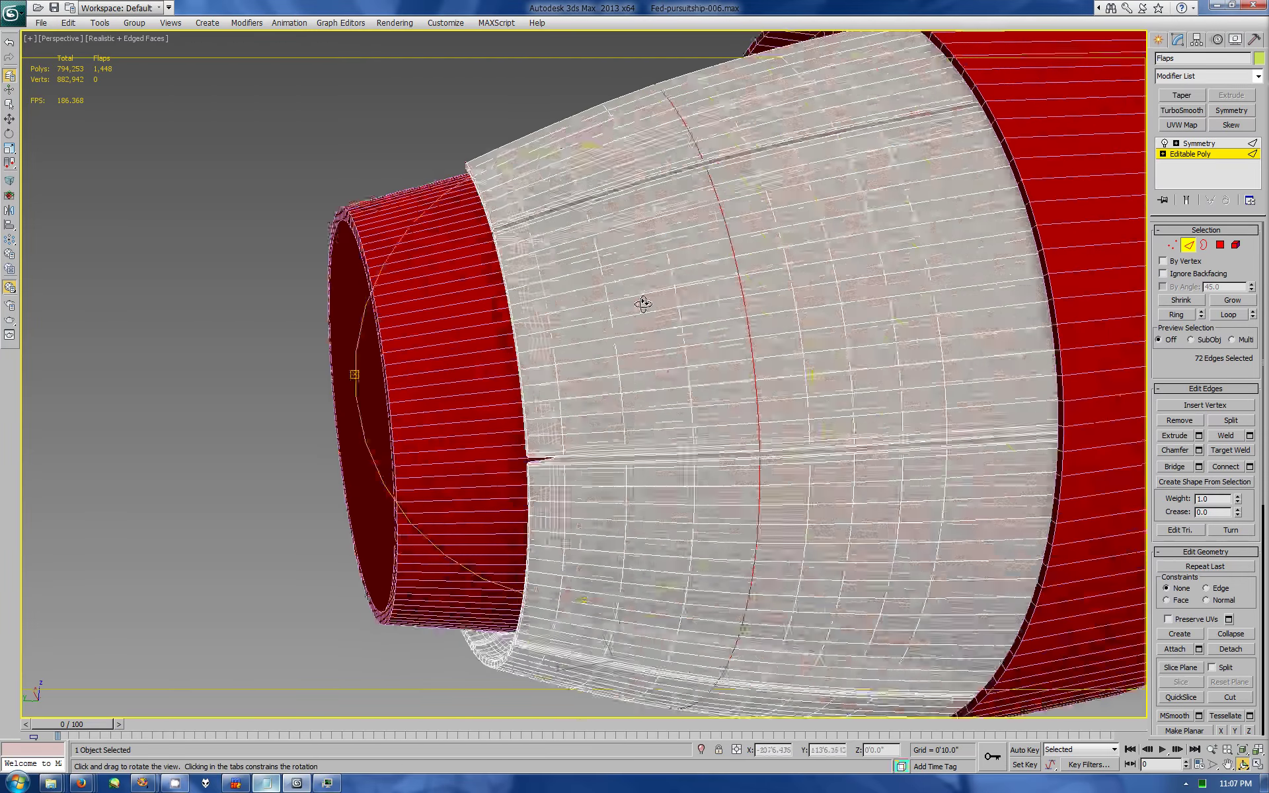
ctrl+click(656, 266)
alt+middle_drag(656, 267, 1116, 361)
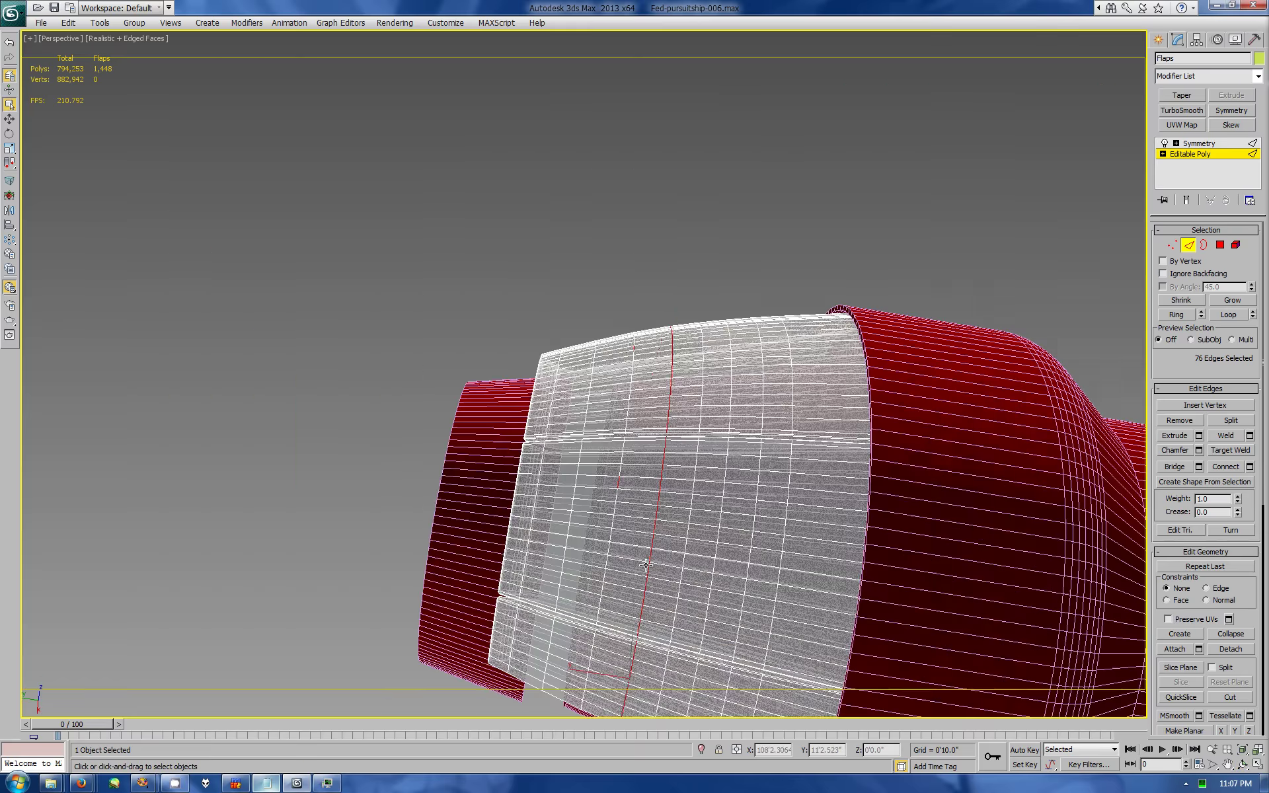
click(1198, 449)
drag(904, 403, 894, 422)
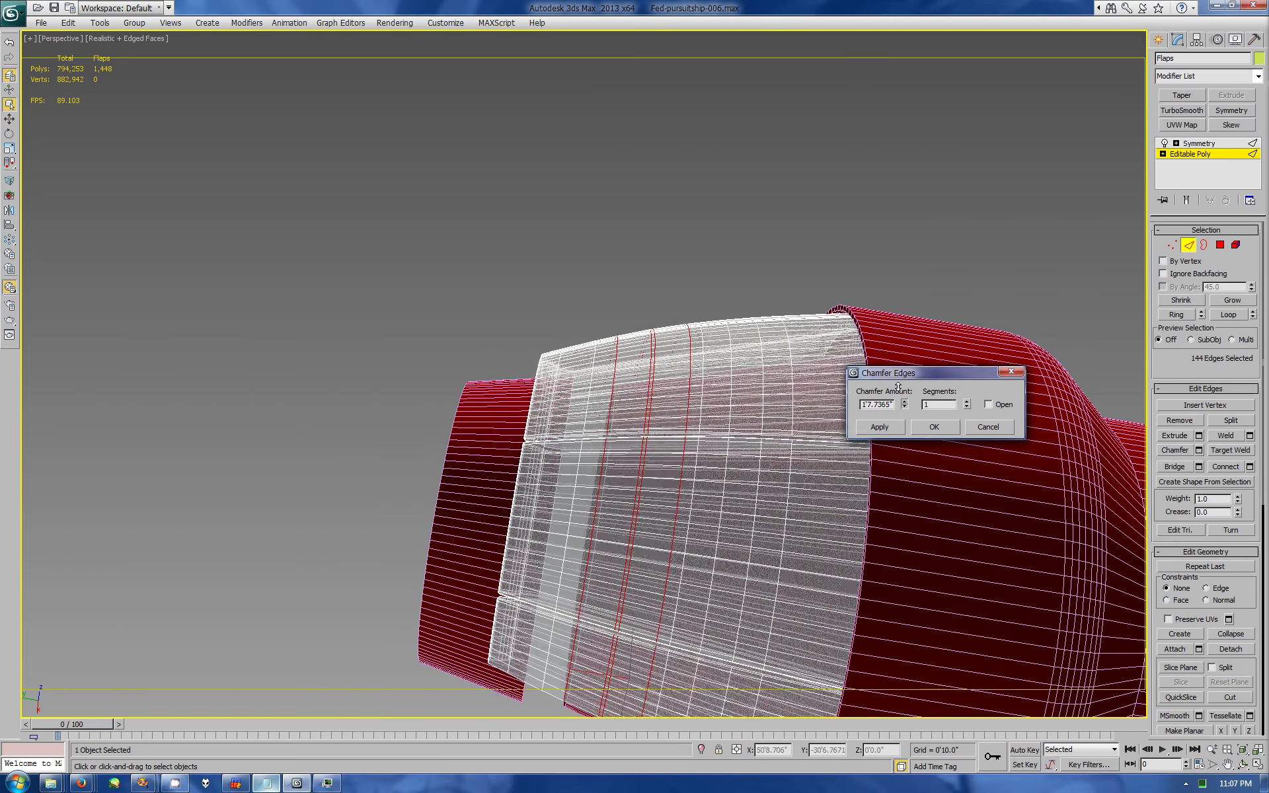
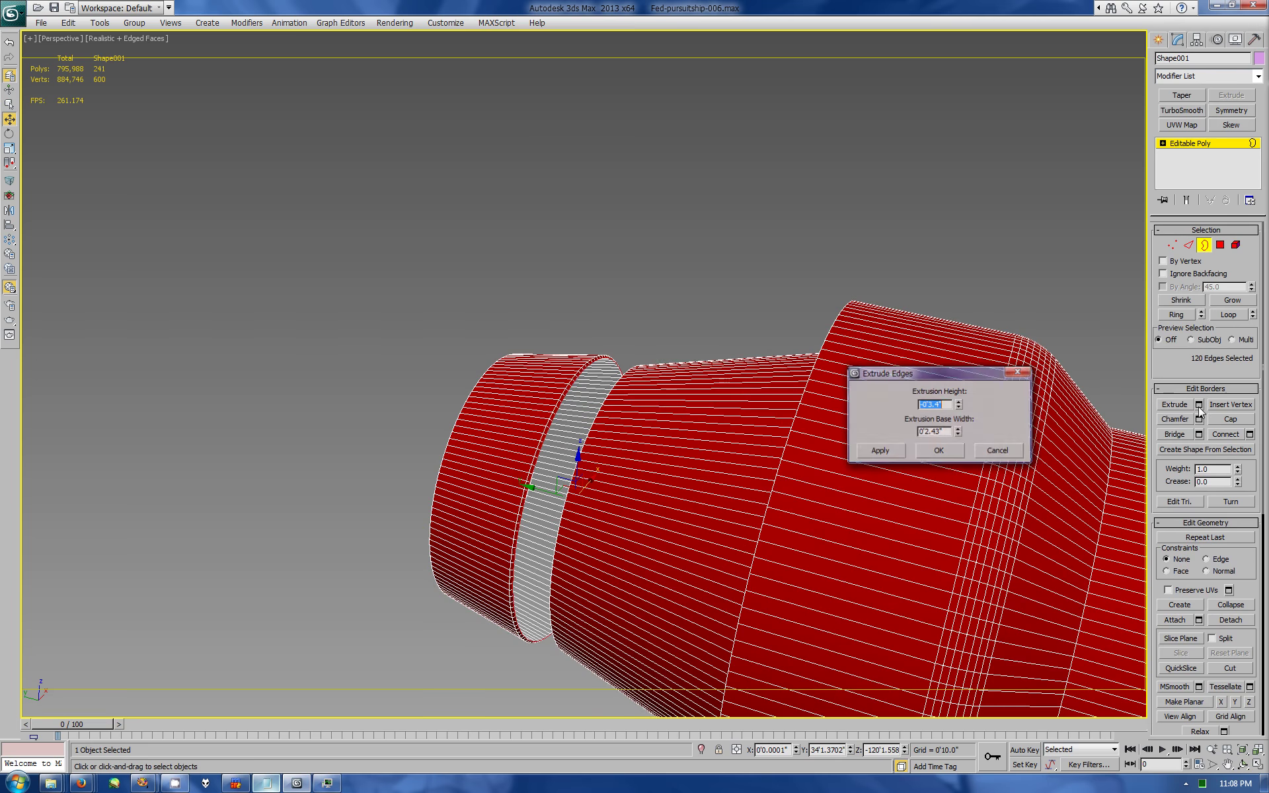
Step: Bridge the open border between the nozzle sections, then select all nozzle polygons
click(1198, 434)
click(970, 489)
key(2)
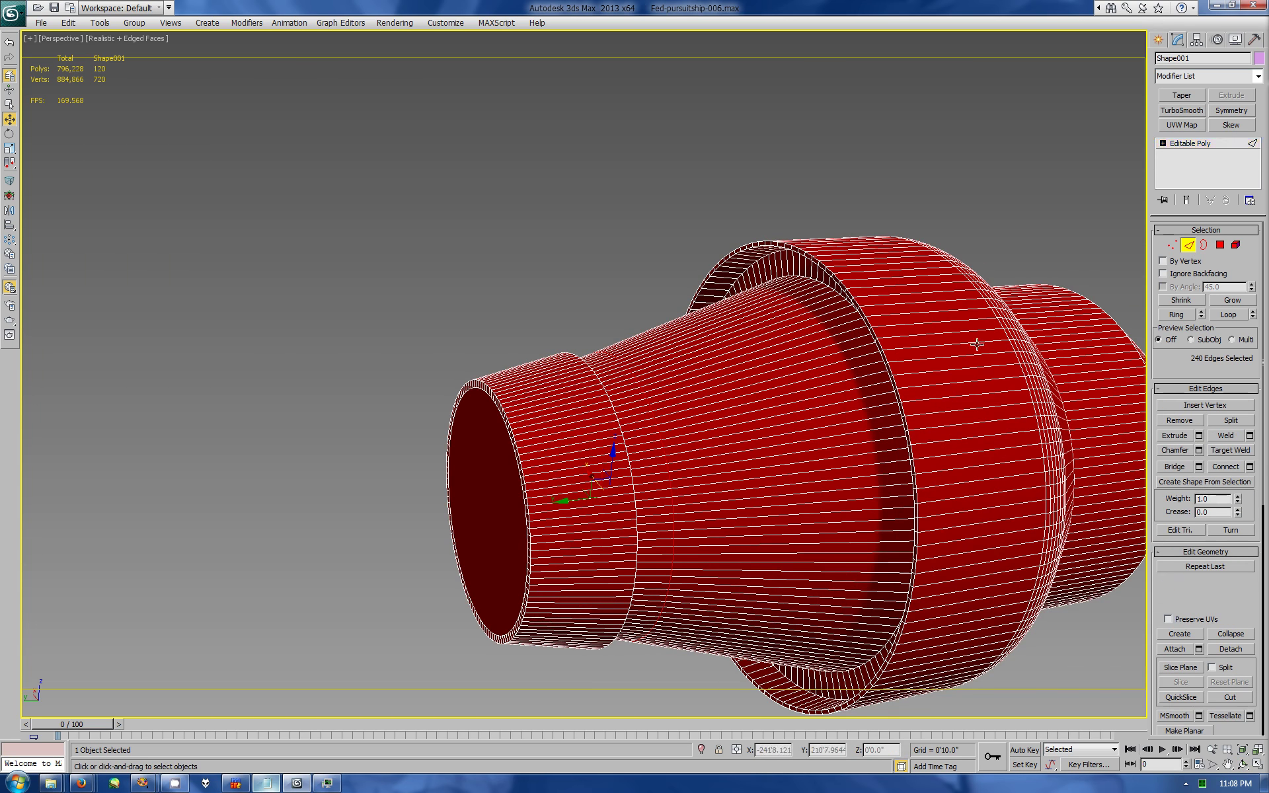
alt+middle_drag(667, 493, 502, 462)
key(4)
key(ctrl+a)
key(w)
Step: Turn off Edged Faces on the shaded view and orbit around the ship toward the engine
click(1235, 39)
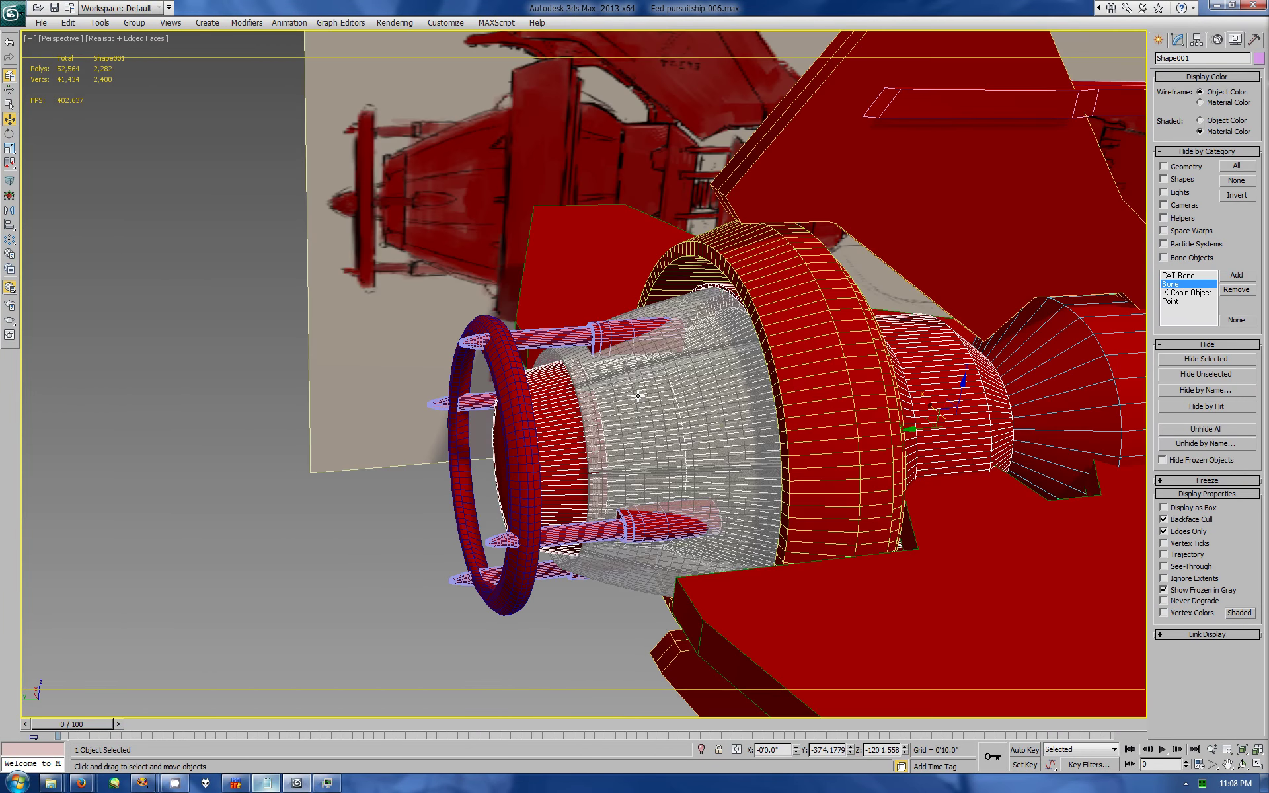
click(126, 37)
click(162, 99)
click(1242, 765)
mouse_move(676, 425)
mouse_down()
mouse_move(909, 468)
mouse_move(727, 459)
mouse_move(667, 474)
mouse_move(685, 446)
mouse_move(732, 432)
mouse_move(757, 539)
mouse_move(758, 482)
mouse_move(793, 462)
mouse_up()
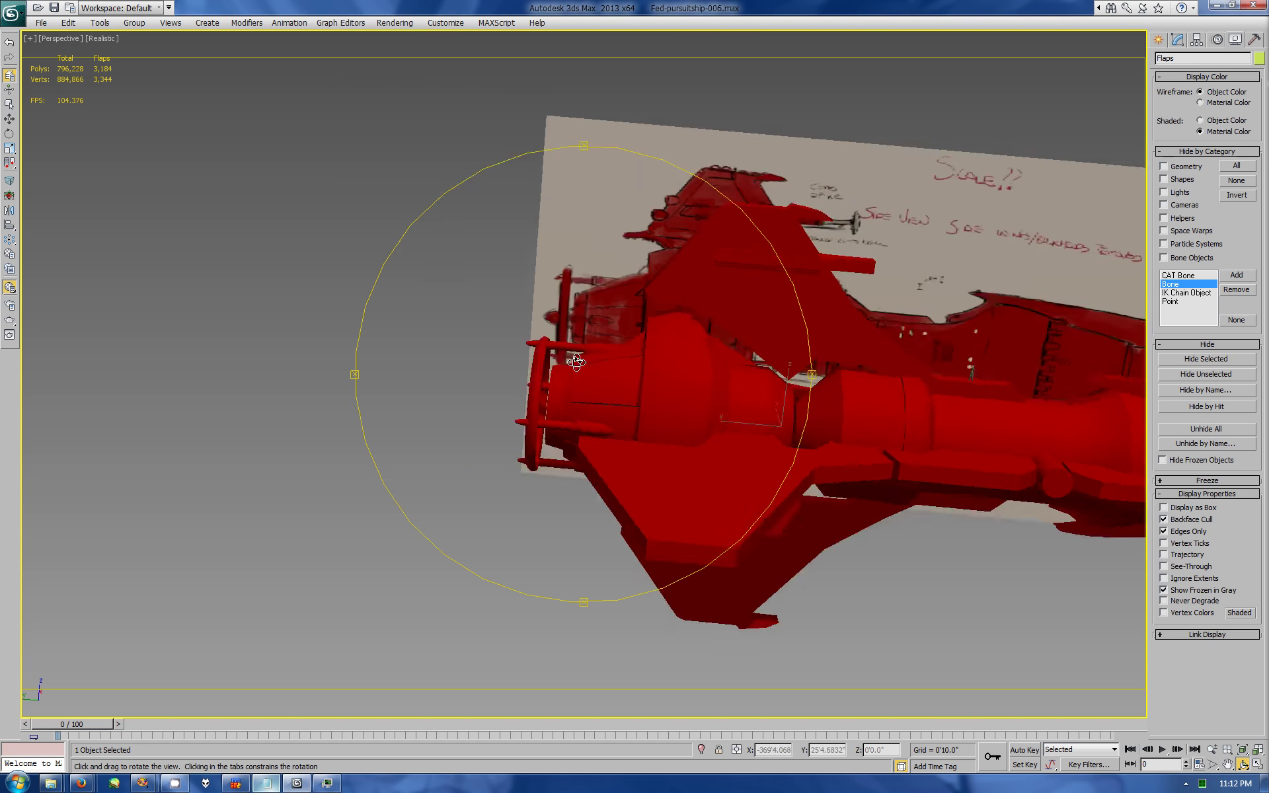
drag(725, 241, 595, 370)
scroll(595, 370, up, 3)
Step: Turn Edged Faces back on and select the front ring as a whole element
click(102, 38)
click(145, 99)
scroll(443, 364, up, 2)
click(444, 364)
key(2)
click(444, 364)
key(5)
click(444, 364)
scroll(1186, 628, down, 5)
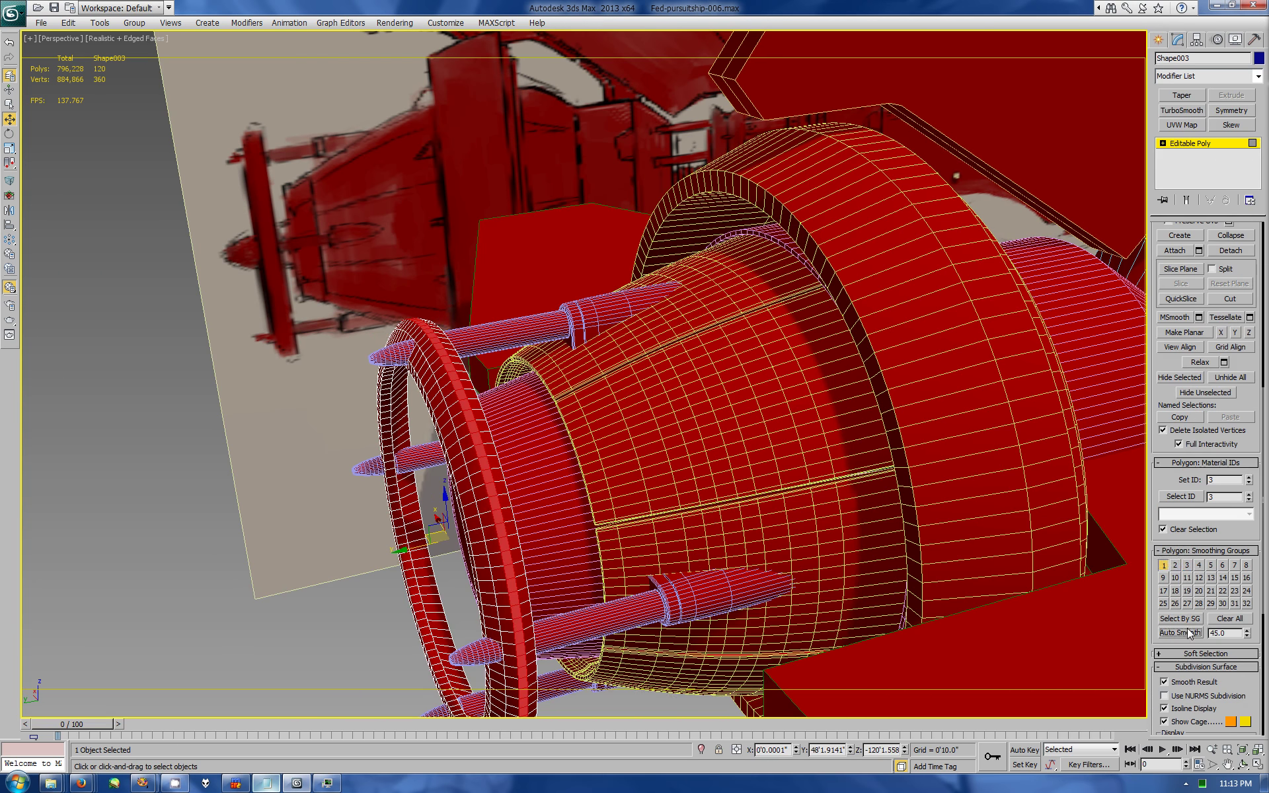
Step: Ring-select the front ring's edges and connect a new edge loop around the band
alt+middle_drag(595, 370, 727, 370)
scroll(634, 370, up, 2)
key(2)
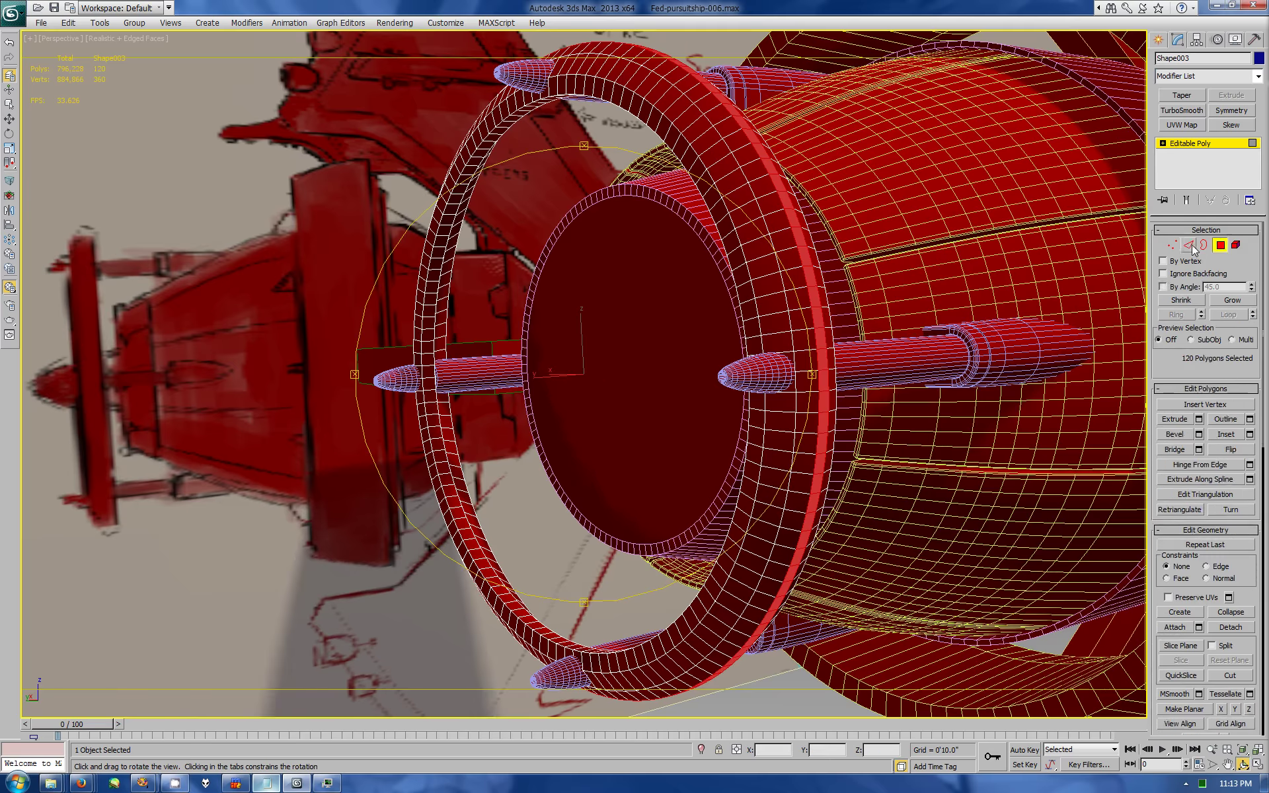
click(1174, 315)
click(1249, 467)
click(881, 461)
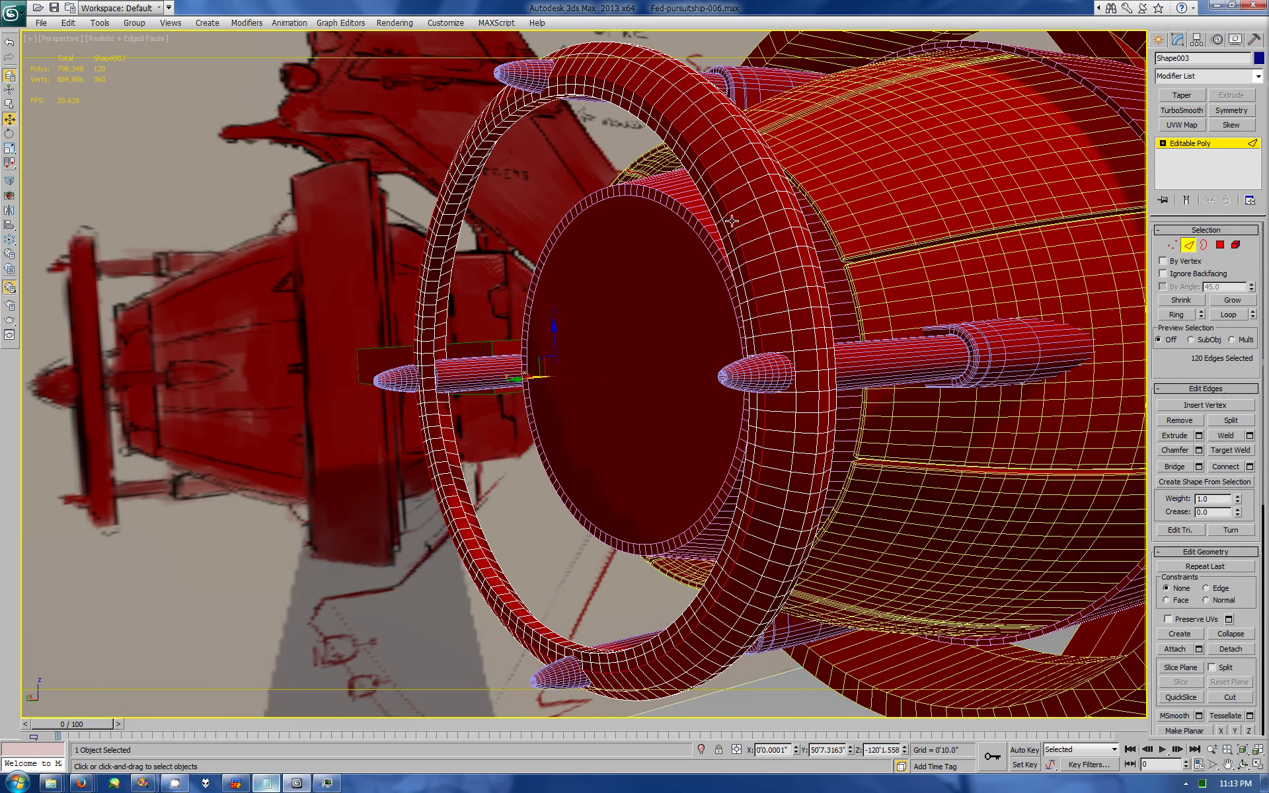
alt+middle_drag(719, 484, 516, 384)
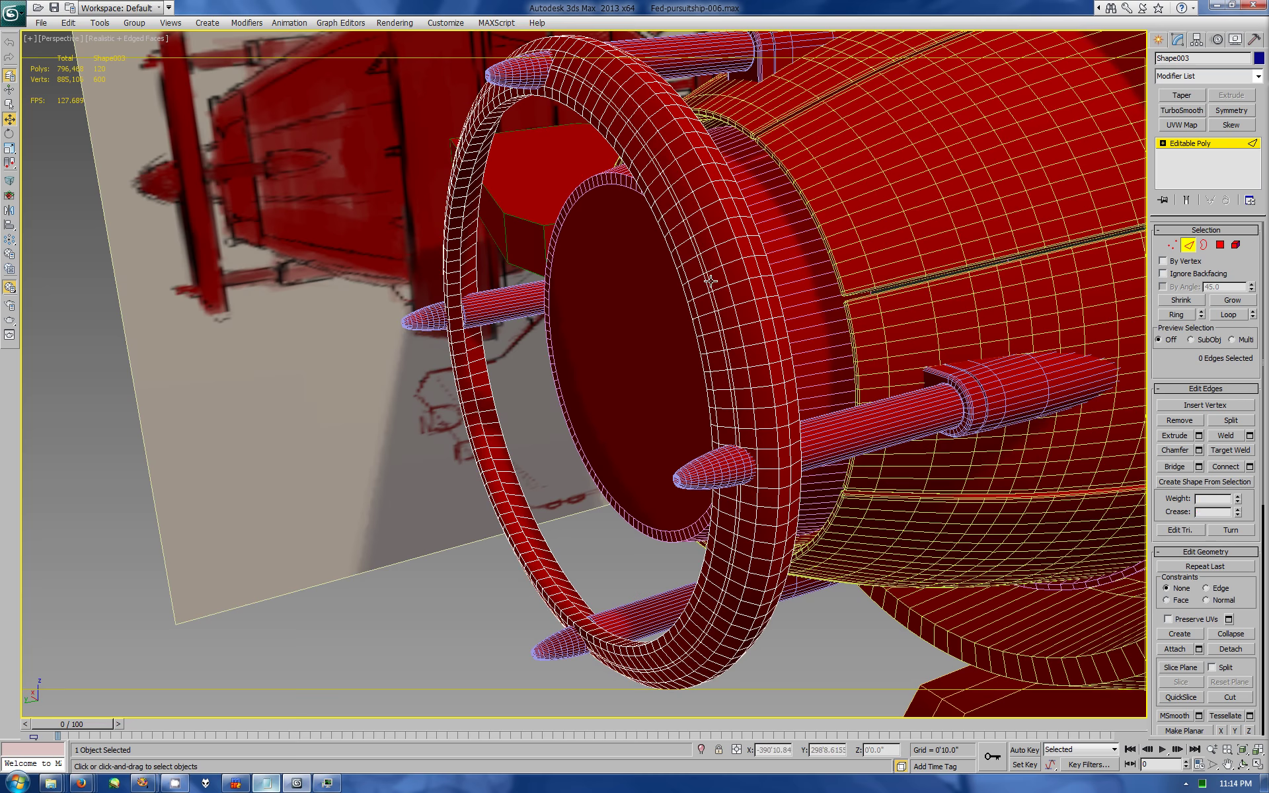
key(ctrl+shift+e)
click(866, 419)
Step: Chamfer the new edge loops and add another set of connecting edges
key(ctrl+shift+e)
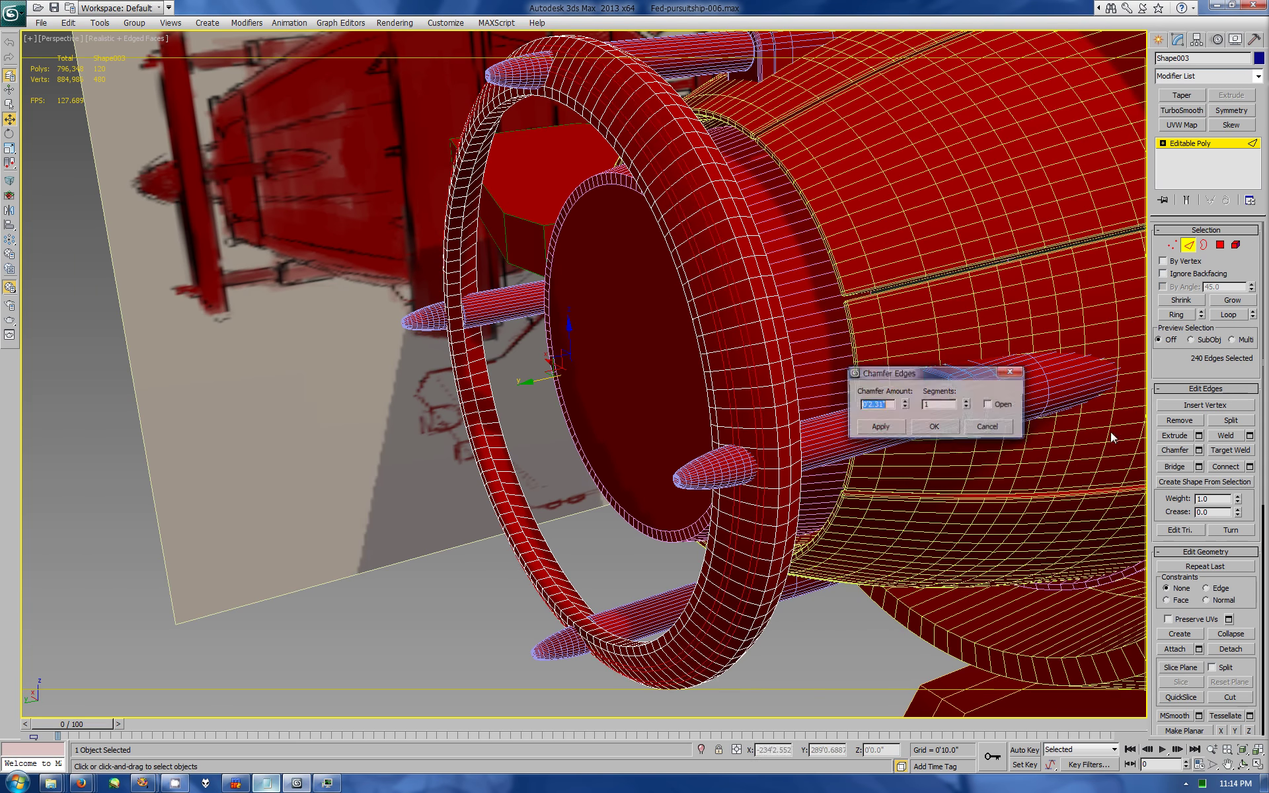
click(866, 419)
mouse_move(764, 439)
alt+middle_down()
mouse_move(689, 306)
mouse_move(708, 252)
alt+middle_up()
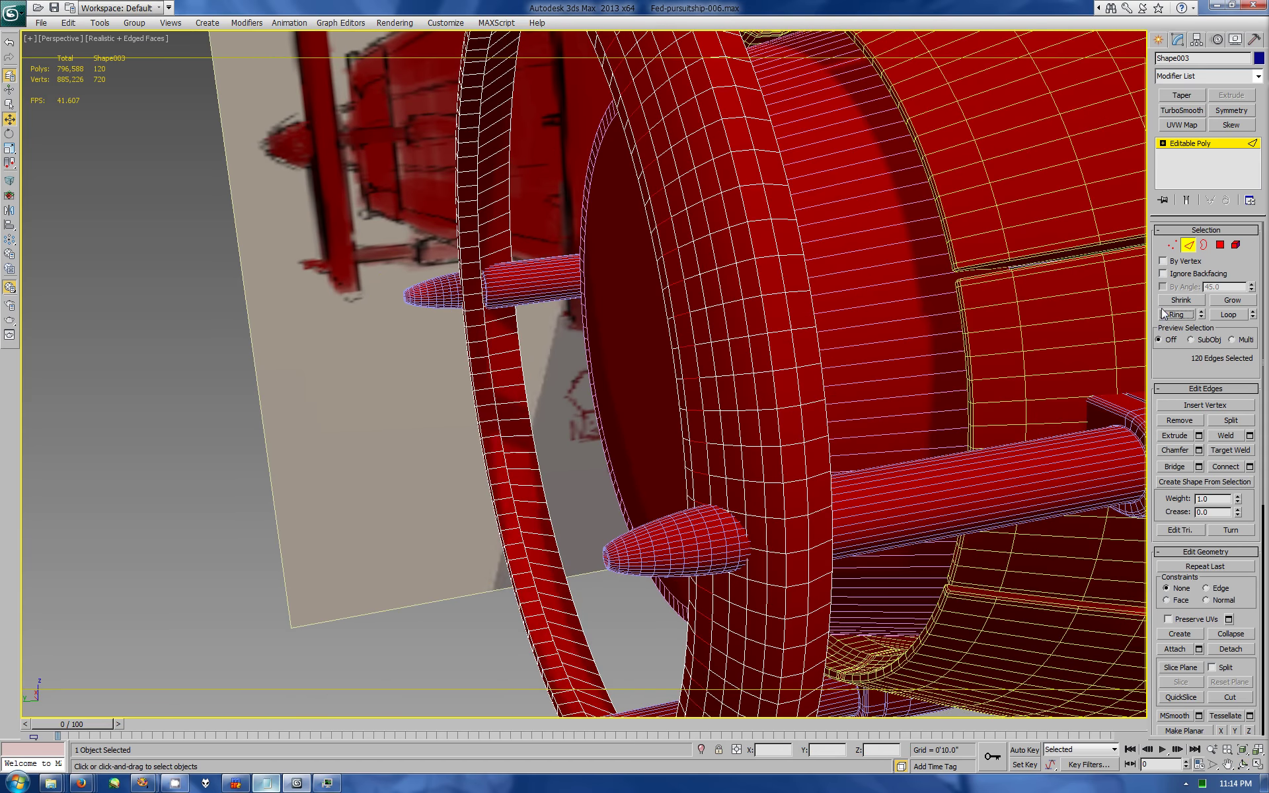
key(ctrl+shift+e)
key(Return)
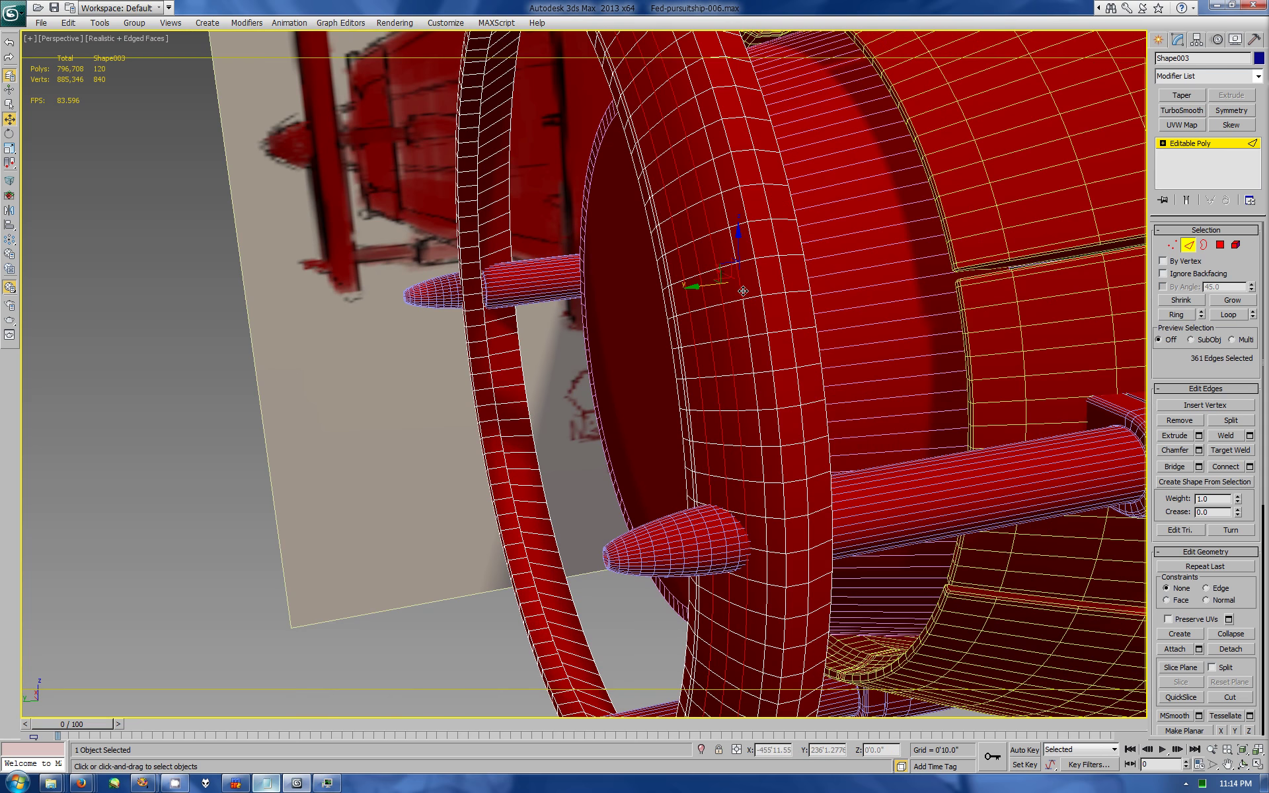
Step: Convert the edge loop to a polygon strip and assign it a smoothing group
key(4)
key(z)
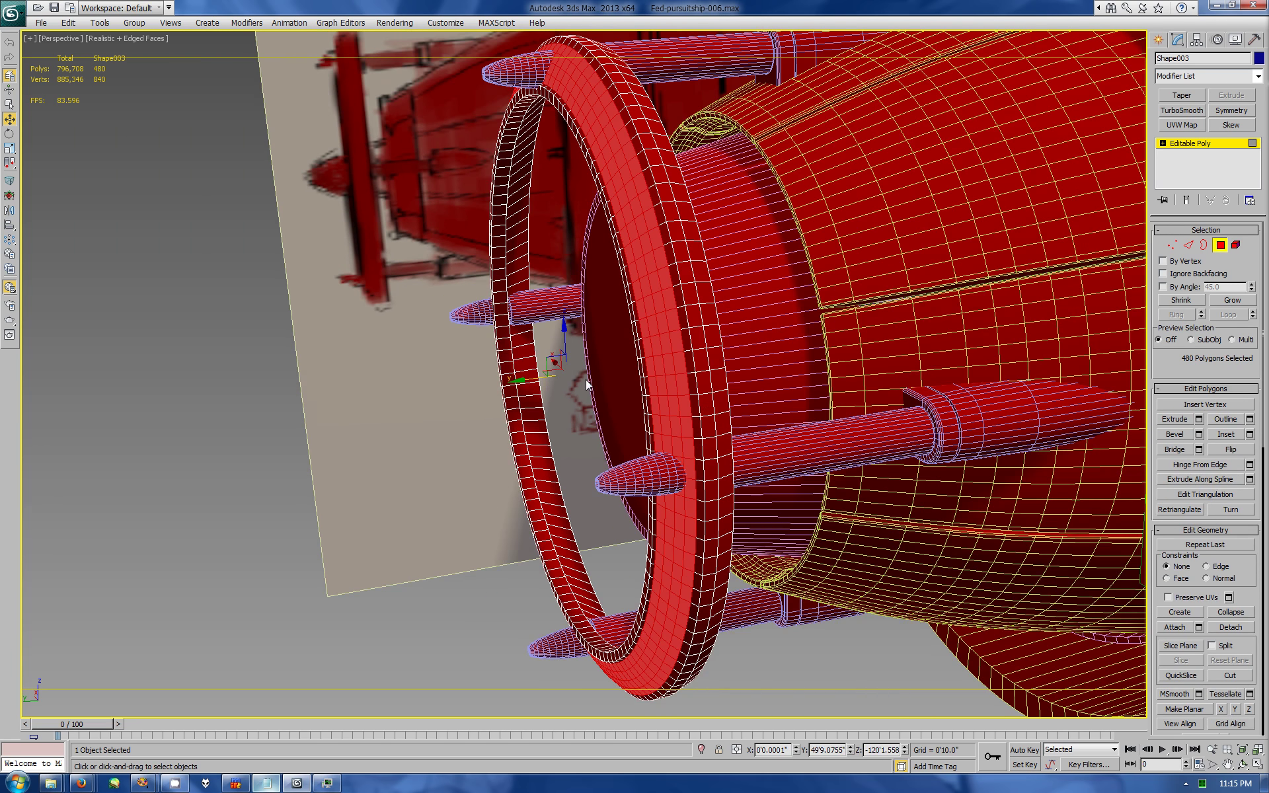
key(shift+z)
key(2)
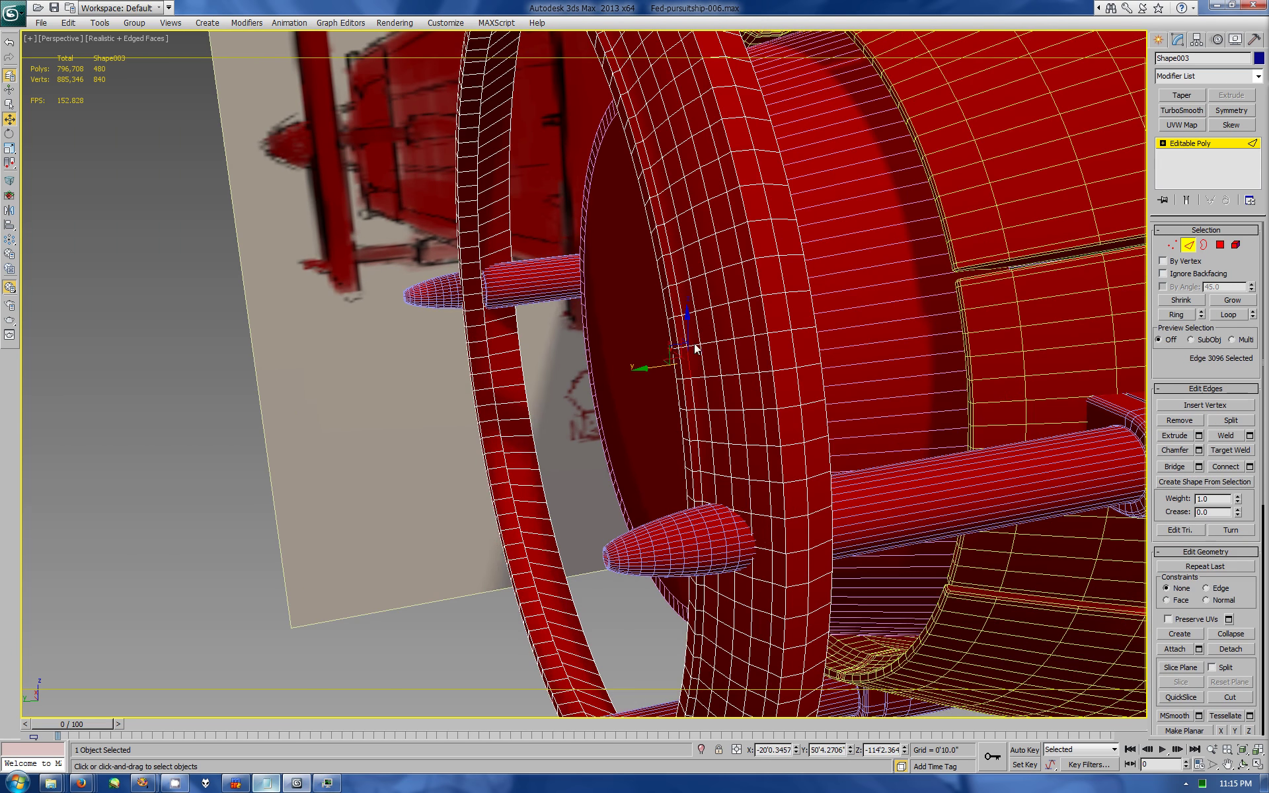
ctrl+click(1219, 245)
scroll(1189, 529, down, 5)
scroll(1191, 531, down, 3)
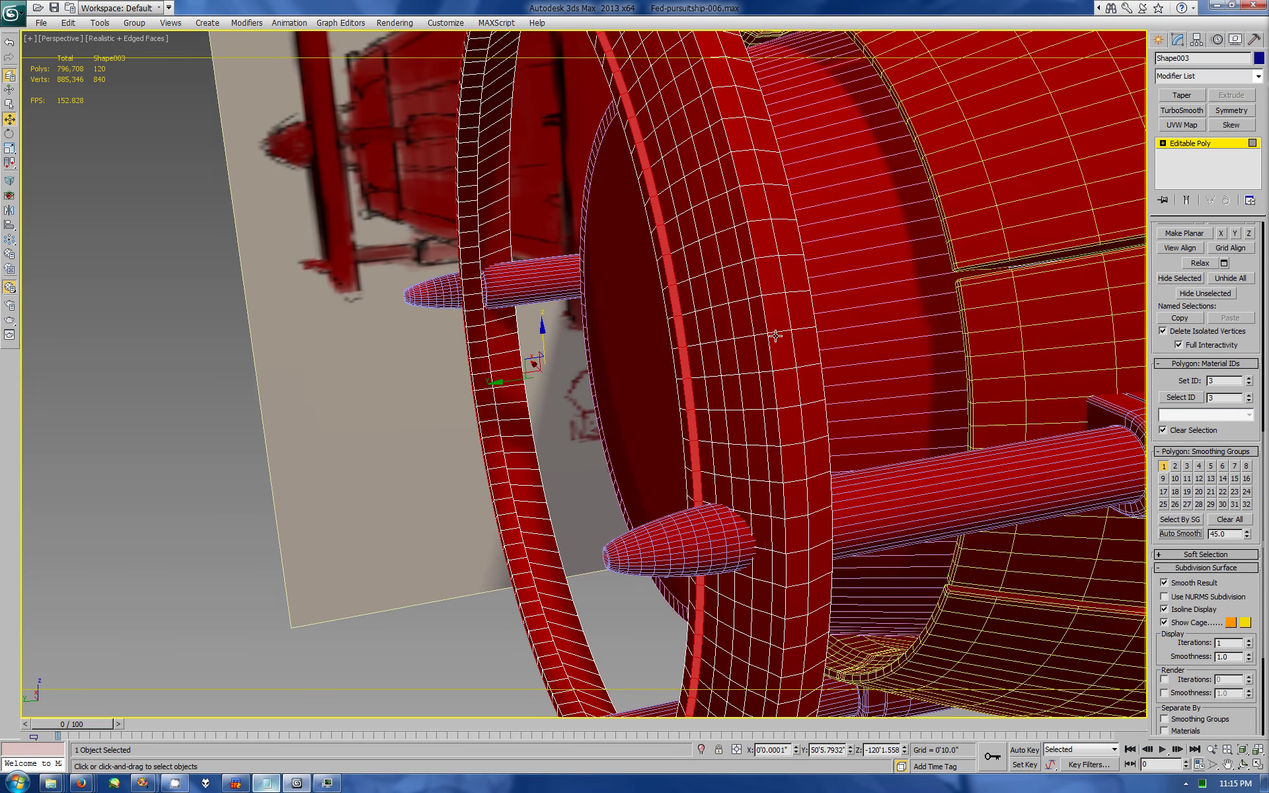
click(777, 326)
scroll(777, 327, down, 2)
click(1242, 765)
drag(819, 341, 704, 365)
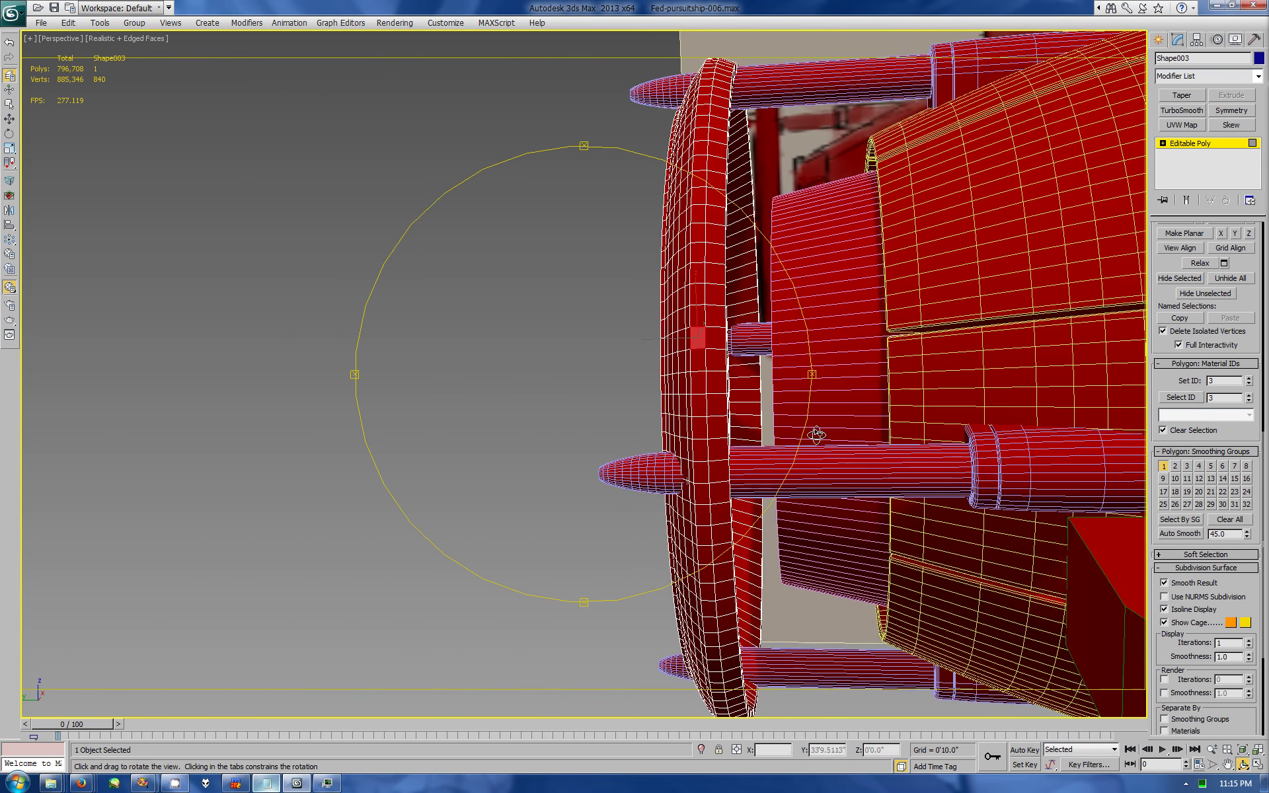
scroll(1202, 357, up, 5)
Step: Connect another ring of edges across the band, convert them to polygons, and view into the engine
key(2)
key(w)
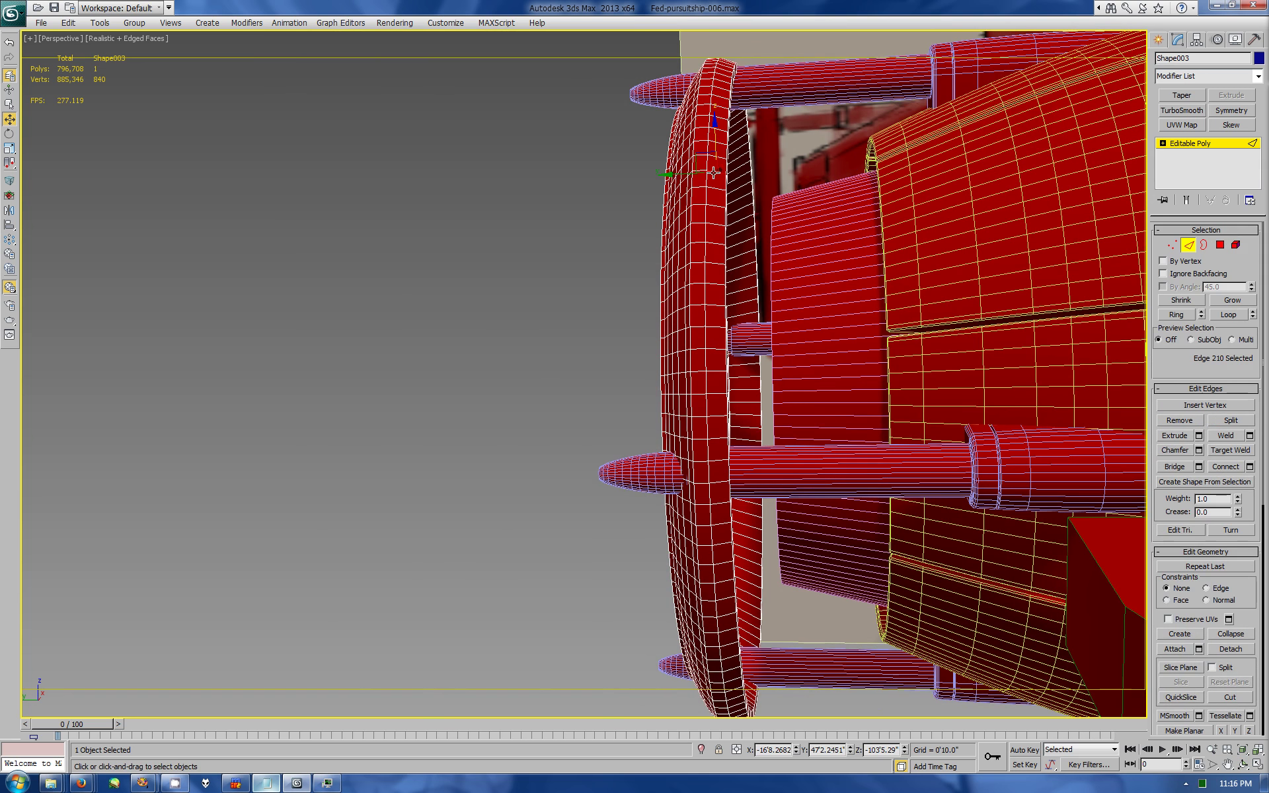
click(1183, 316)
click(1249, 466)
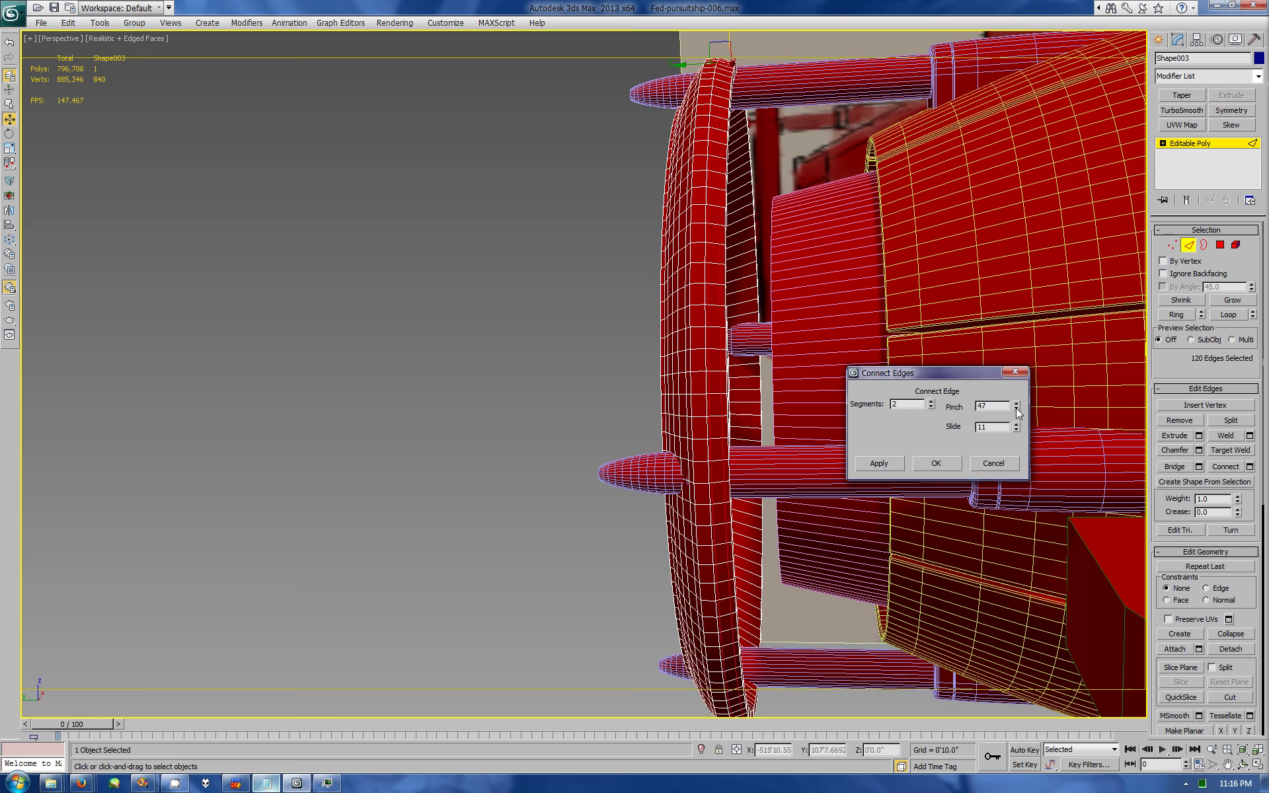
click(985, 462)
ctrl+click(1220, 244)
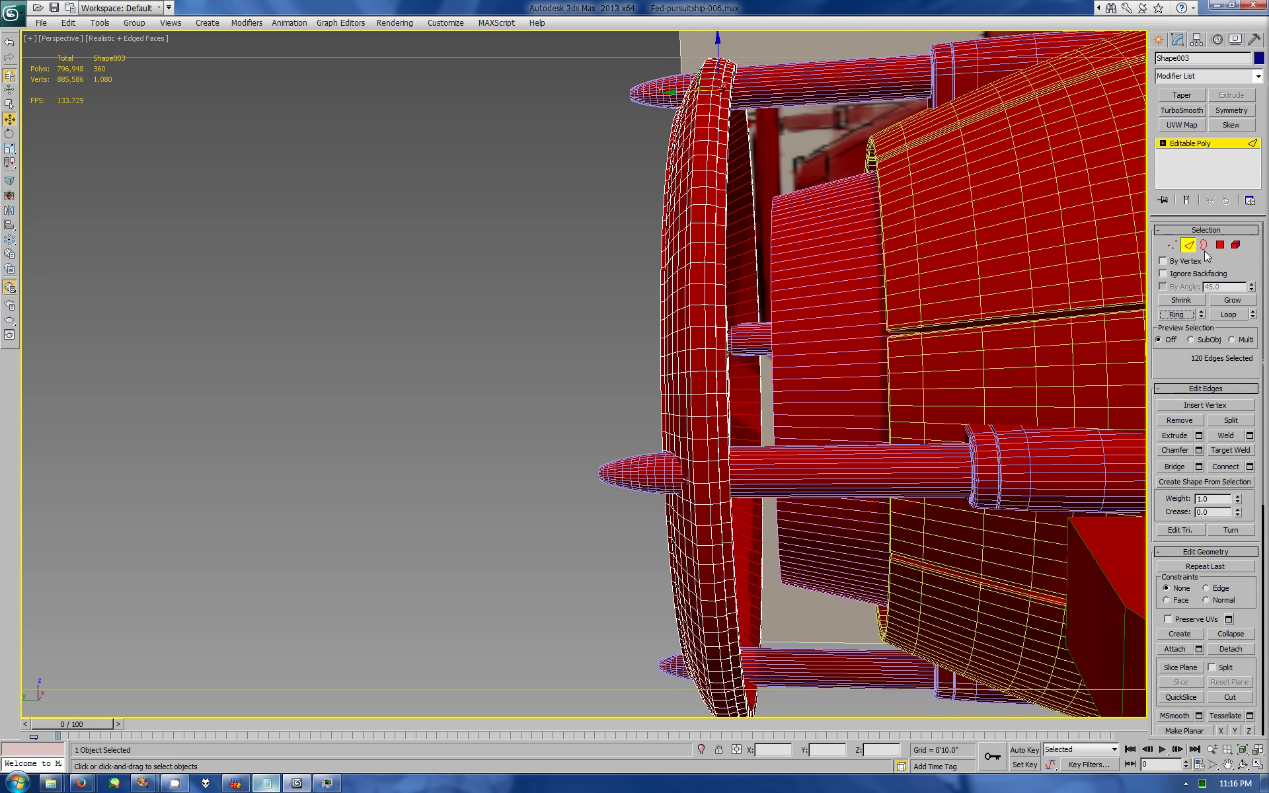
scroll(1202, 463, down, 5)
key(ctrl+r)
mouse_move(726, 396)
mouse_down()
mouse_move(839, 431)
mouse_move(742, 442)
mouse_up()
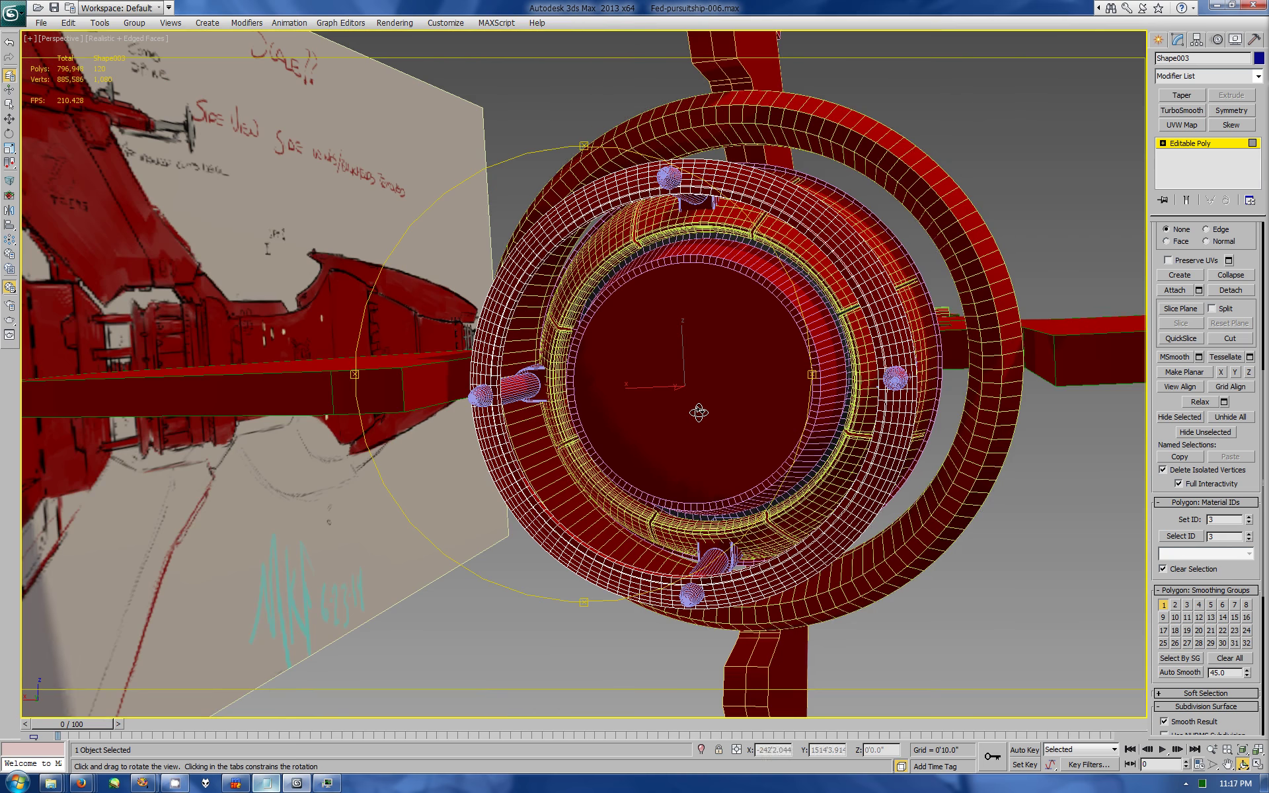
drag(699, 412, 863, 260)
key(w)
Step: Set Shape002's object colour to green and select all of its edges
click(864, 260)
click(1252, 214)
click(697, 461)
key(2)
key(ctrl+a)
key(shift+z)
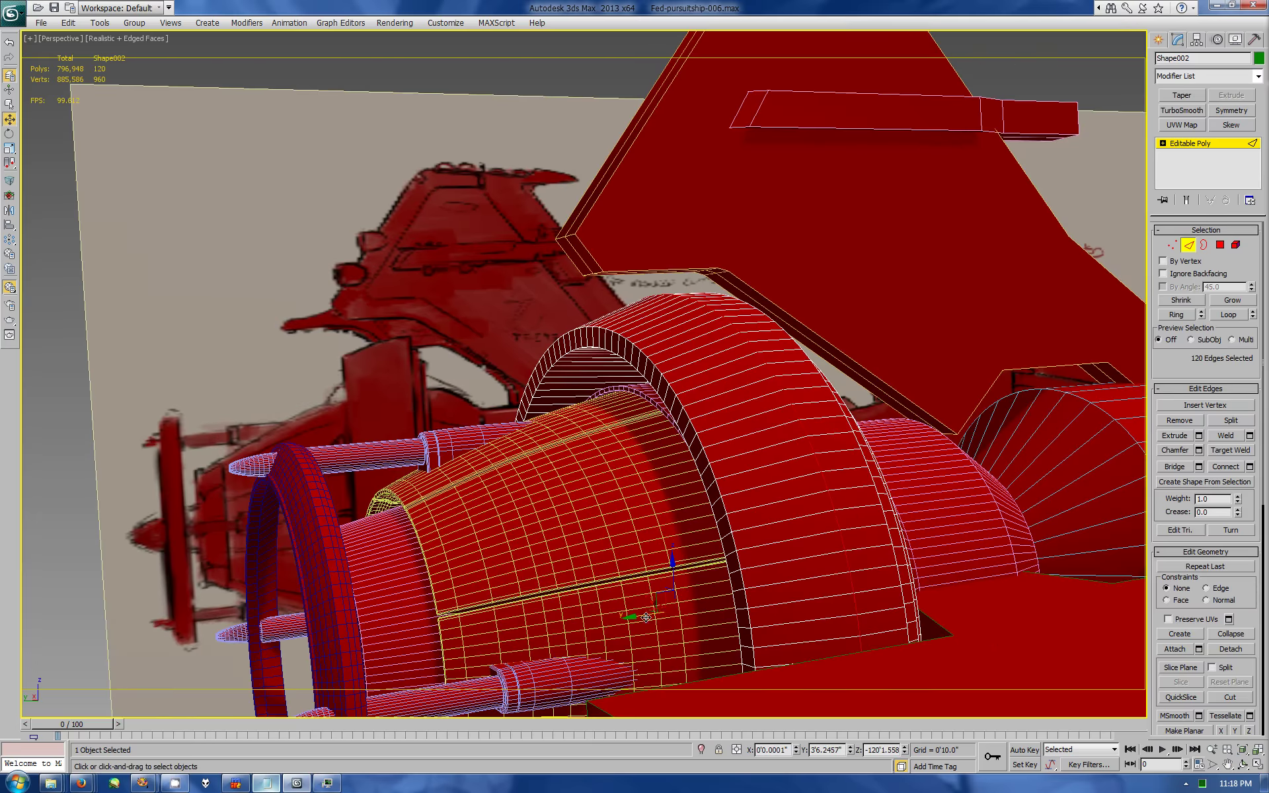
Step: Chamfer the band's edges, then orbit out to a rear view of the ship
key(ctrl+shift+c)
drag(706, 322, 897, 436)
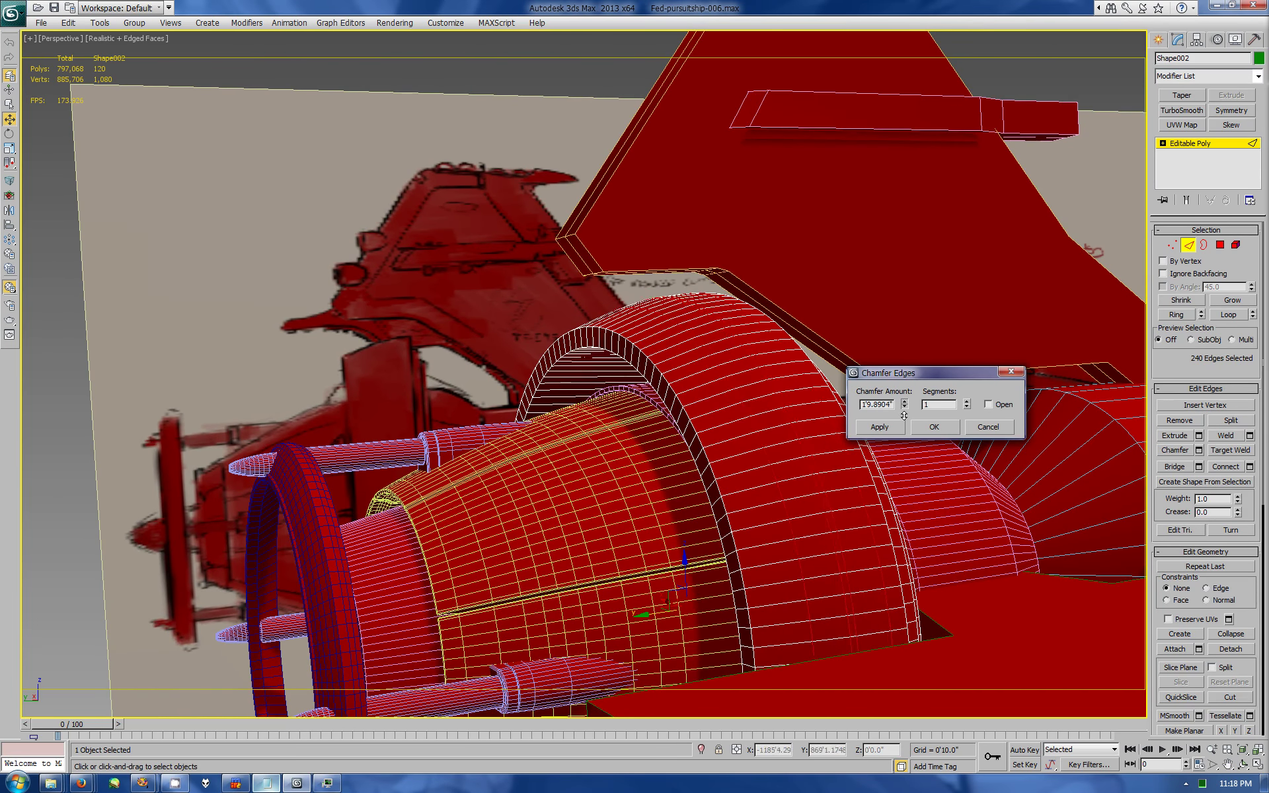
mouse_move(896, 436)
alt+middle_down()
mouse_move(421, 441)
mouse_move(524, 386)
alt+middle_up()
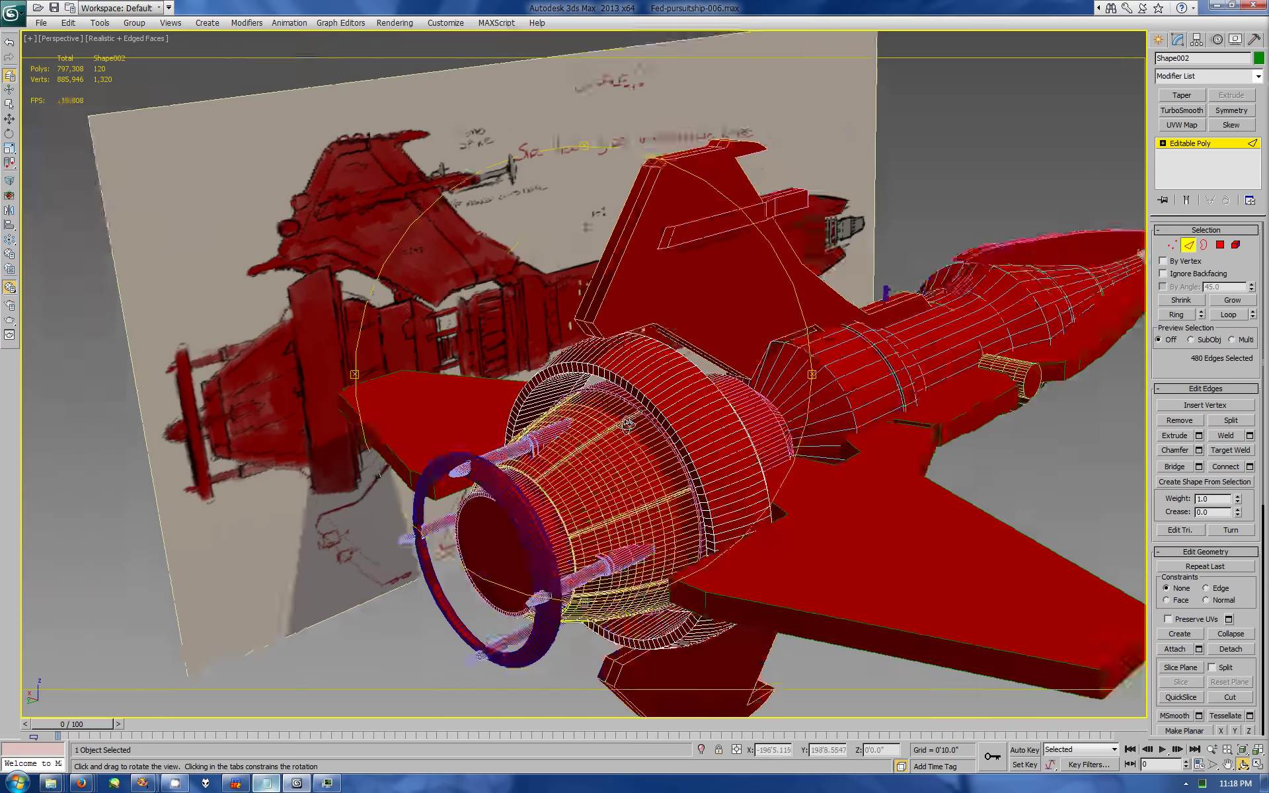
alt+middle_drag(524, 386, 703, 726)
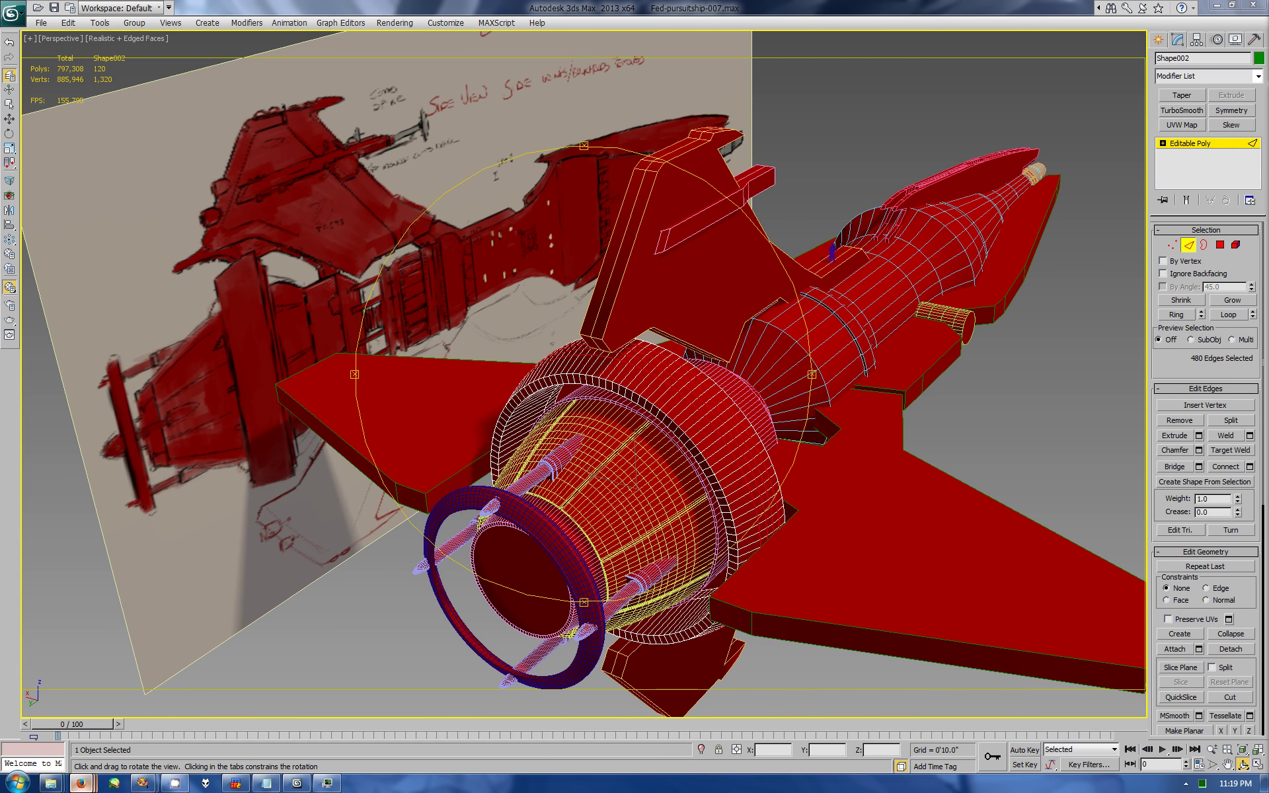
scroll(697, 423, up, 3)
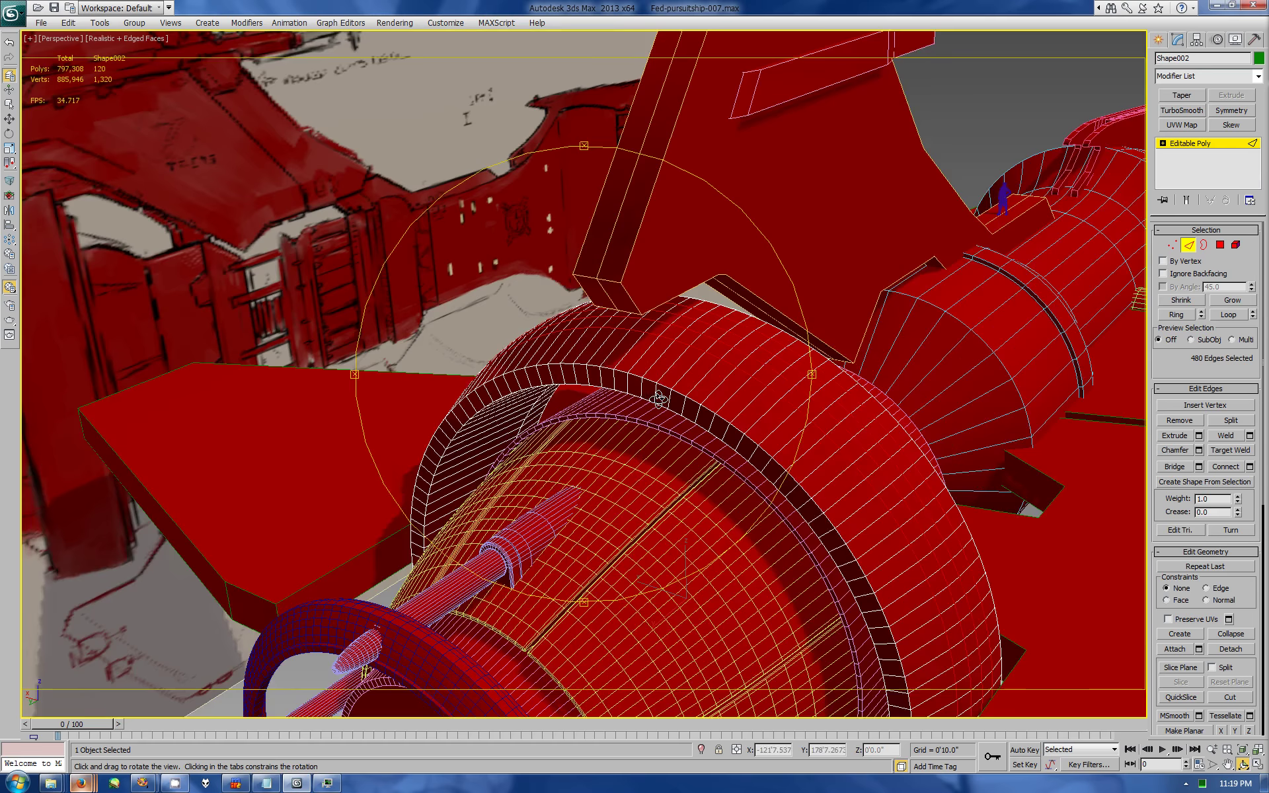
scroll(793, 463, up, 2)
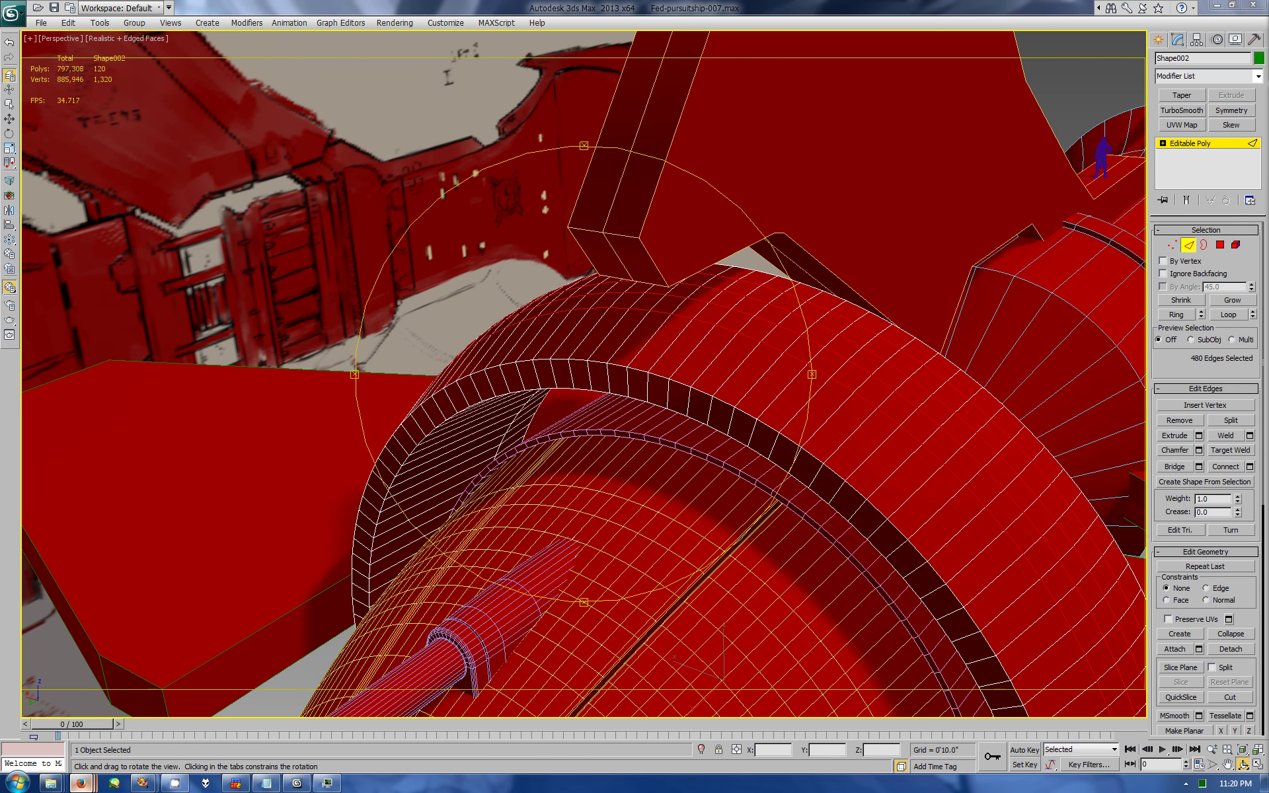
drag(595, 370, 728, 375)
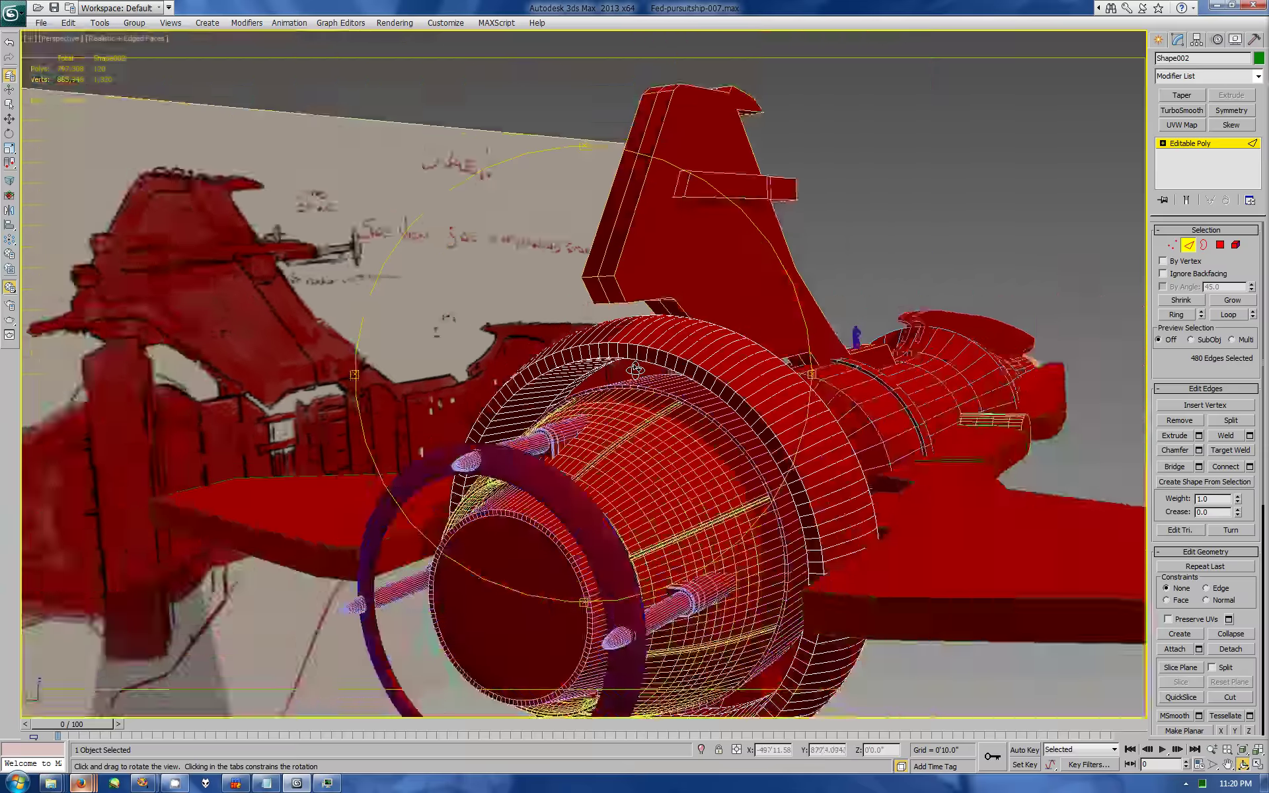
Step: Add two connected edge loops on Shape002's band with pinch -55 and slide 36
key(shift+z)
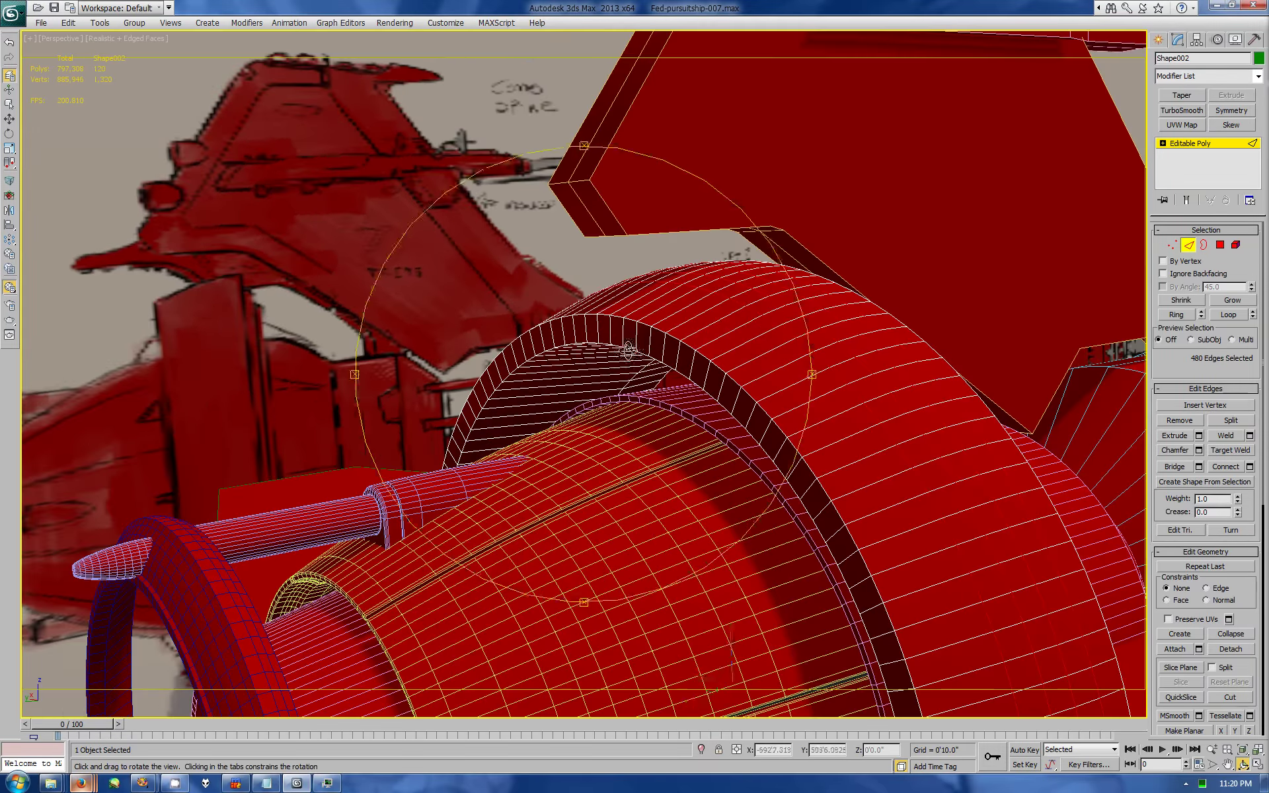
click(1249, 466)
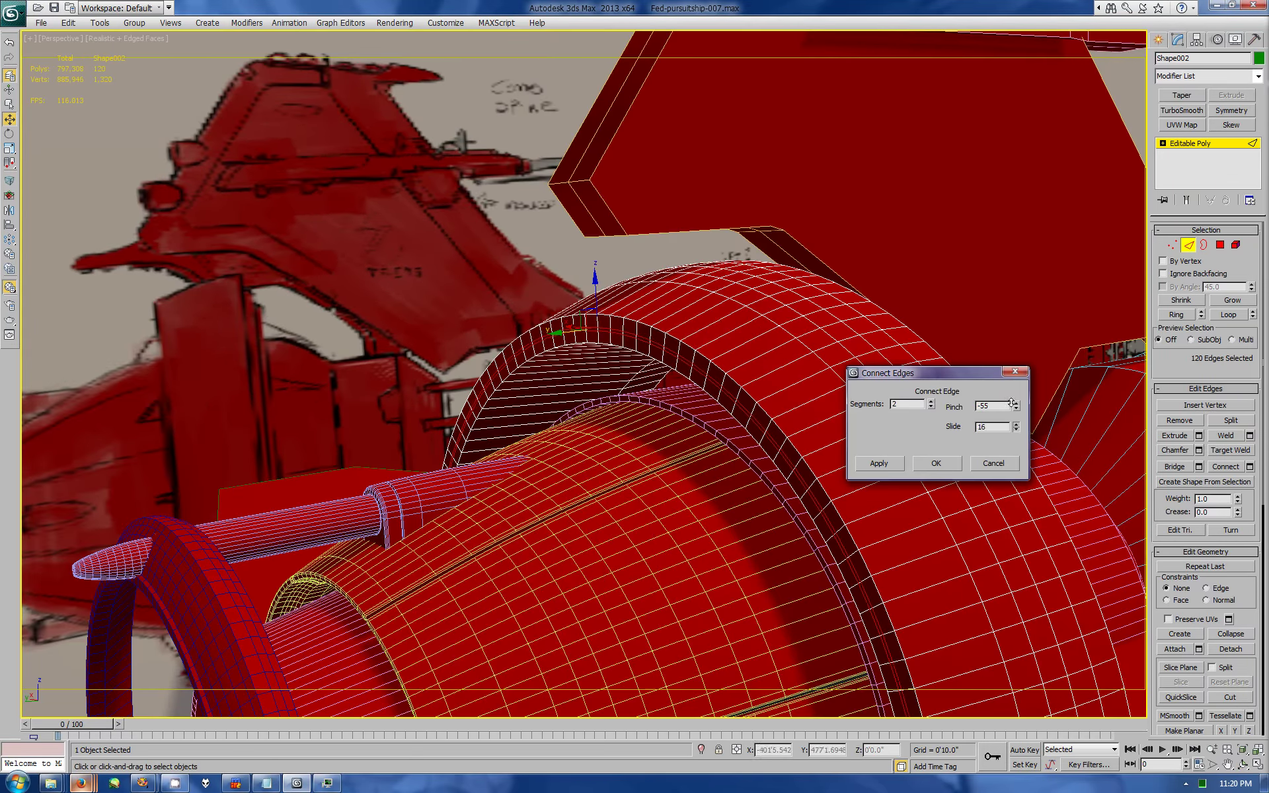
click(936, 463)
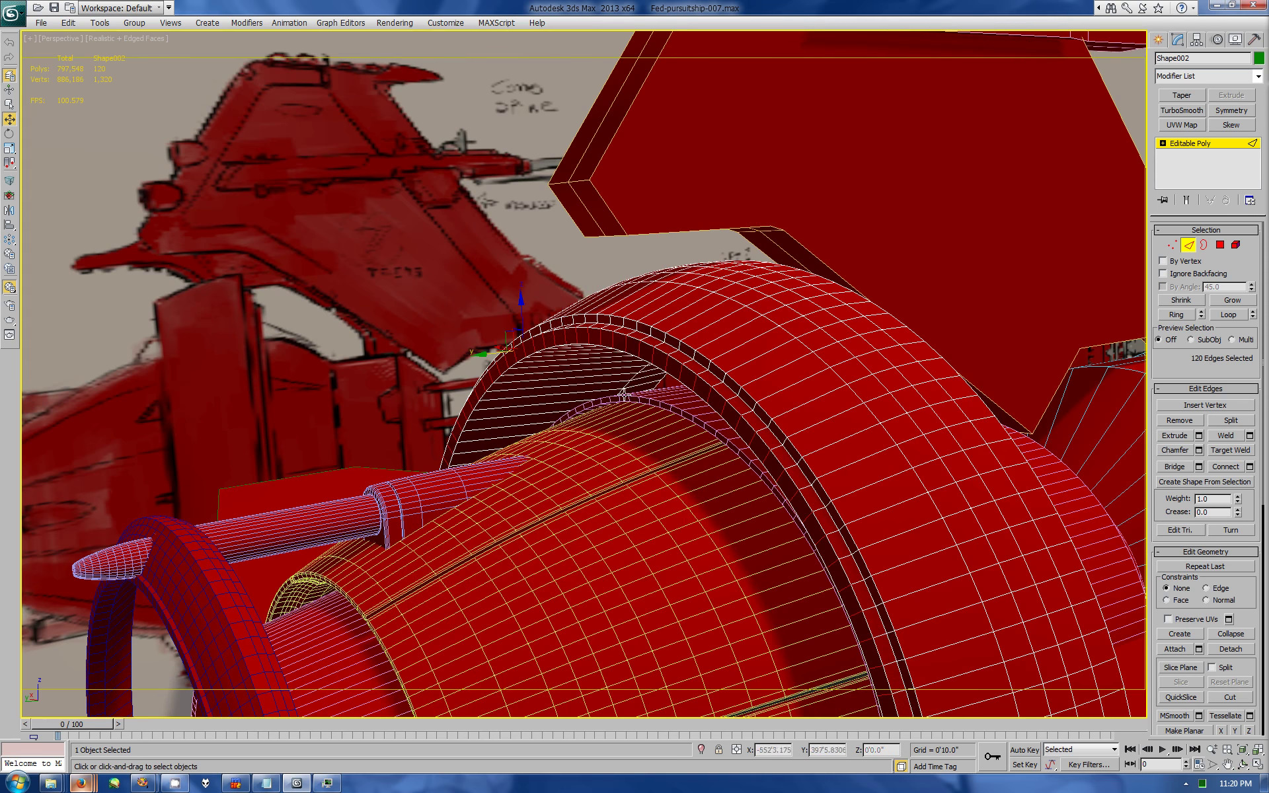
key(ctrl+z)
key(ctrl+shift+e)
drag(1016, 428, 982, 217)
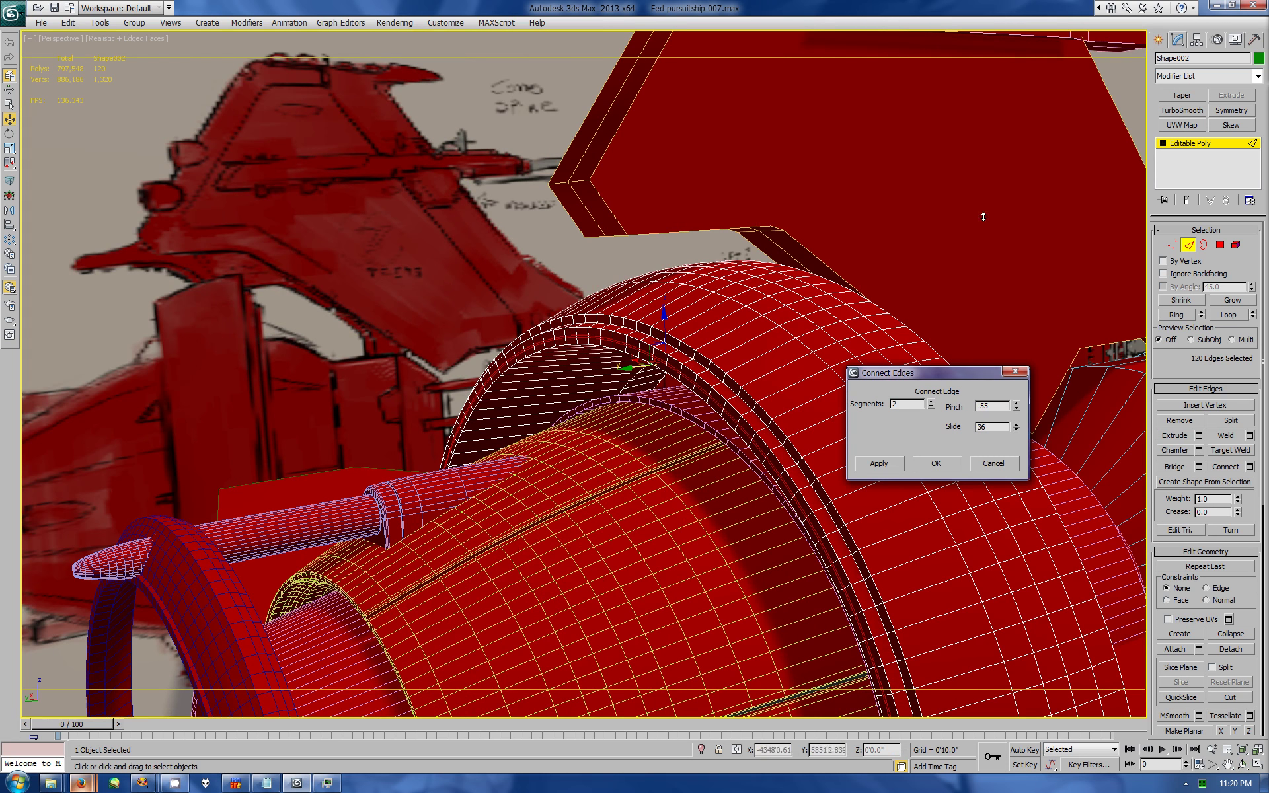
click(925, 465)
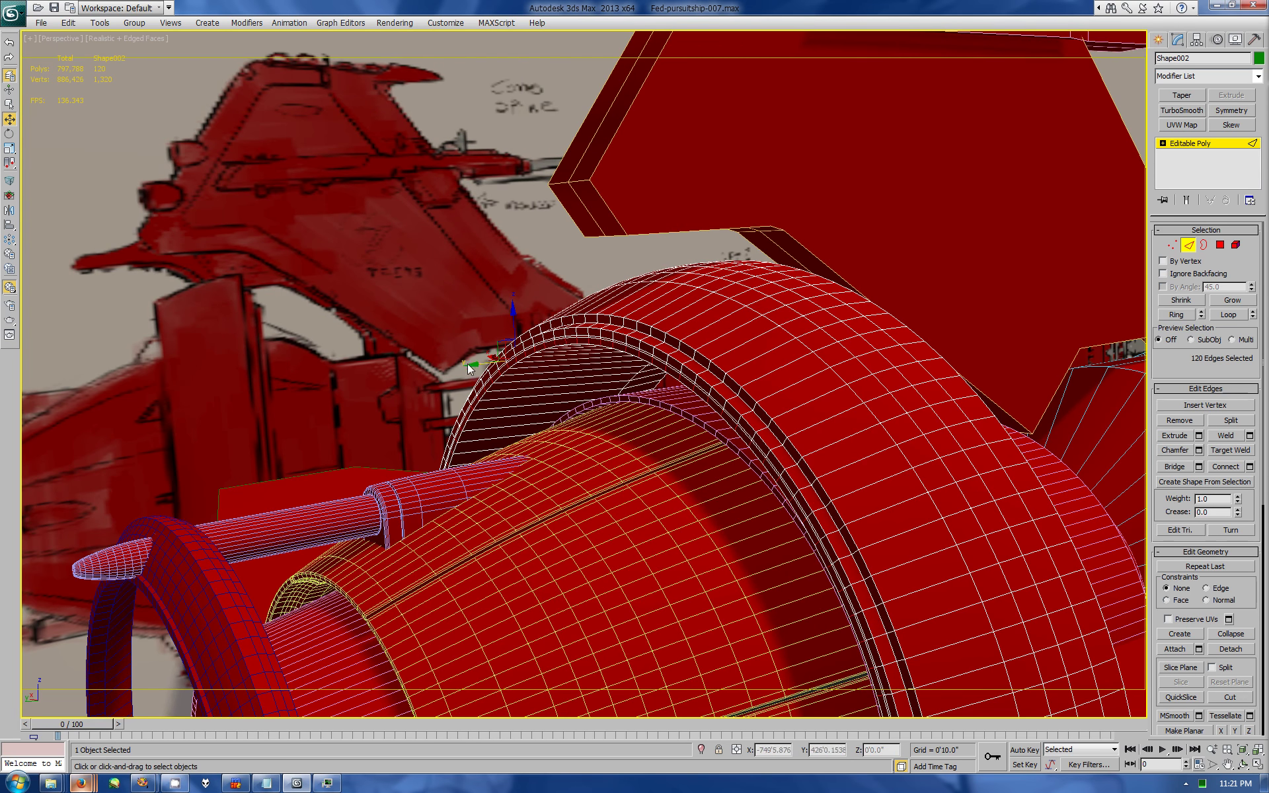
click(1158, 39)
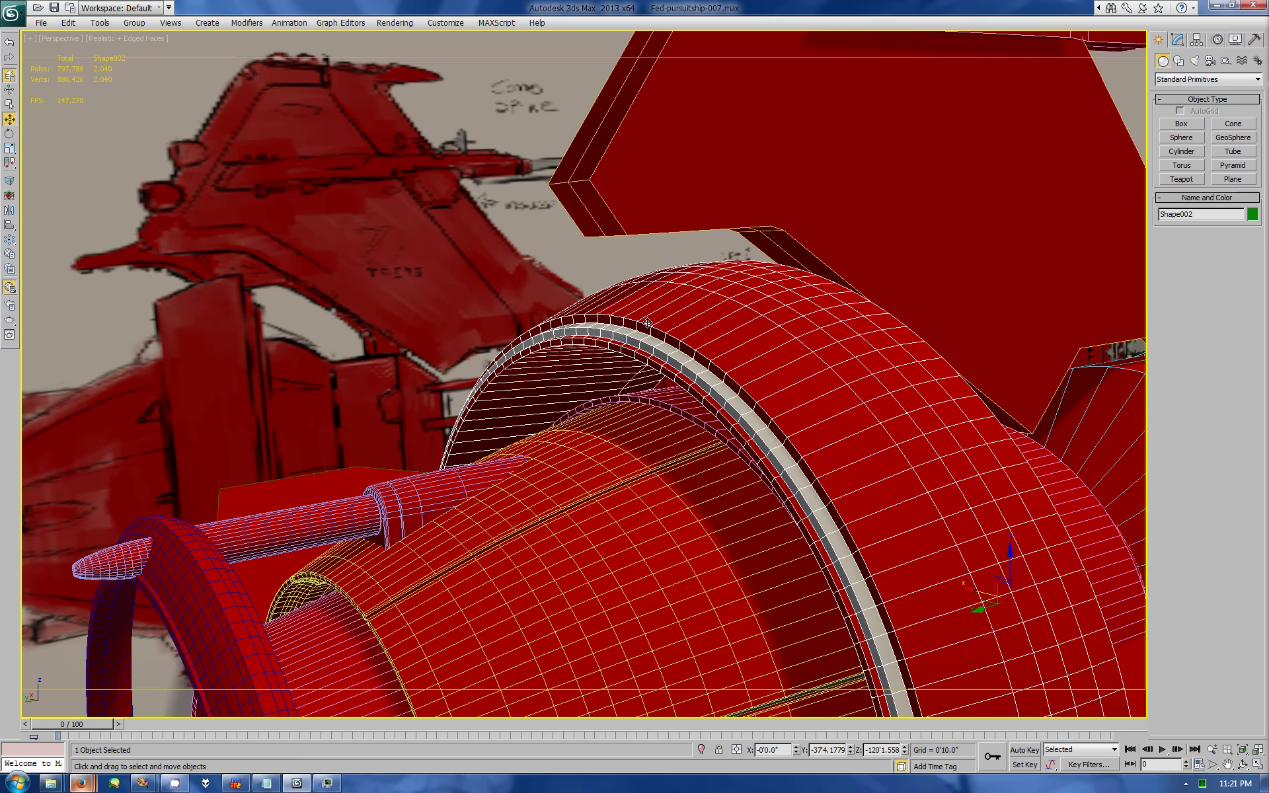
Step: Name the ring 'FTL arrestor' and select the nozzle object Shape001
key(shift+z)
text(FTL arrestor)
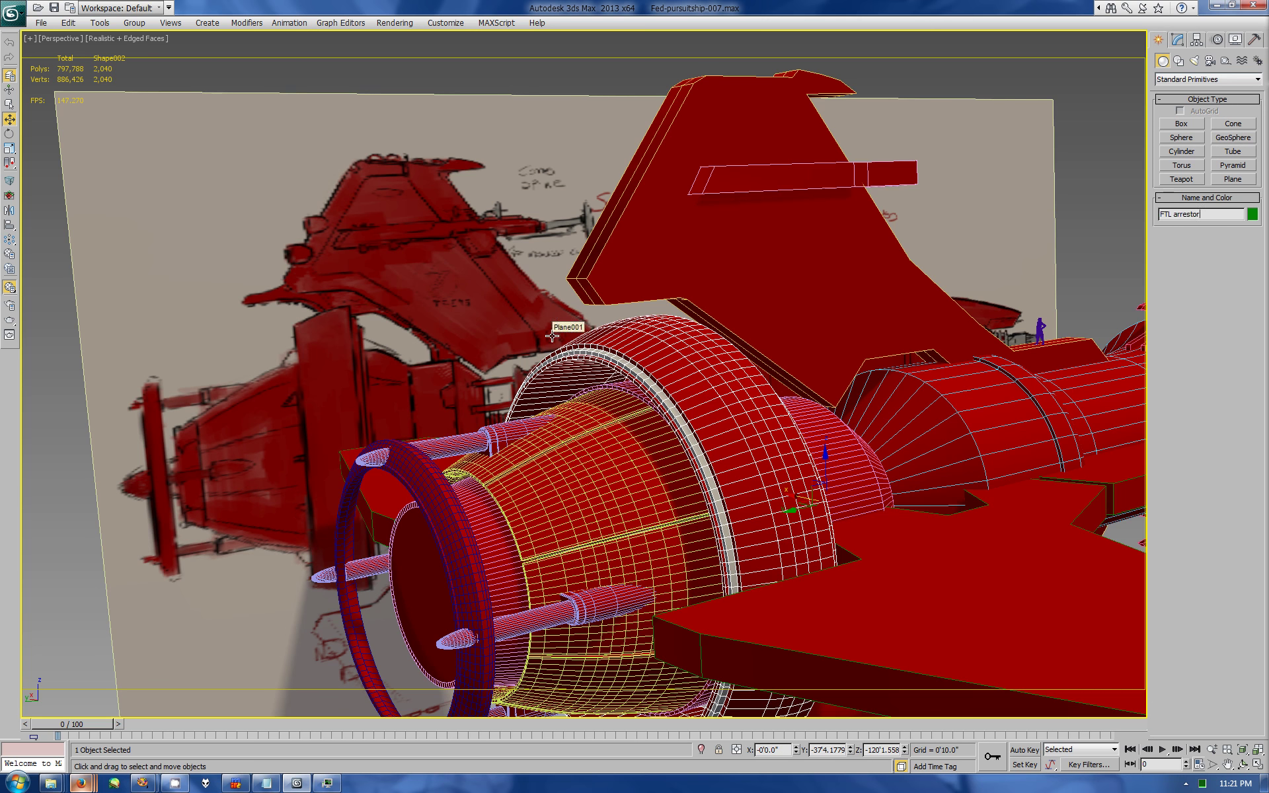
click(418, 548)
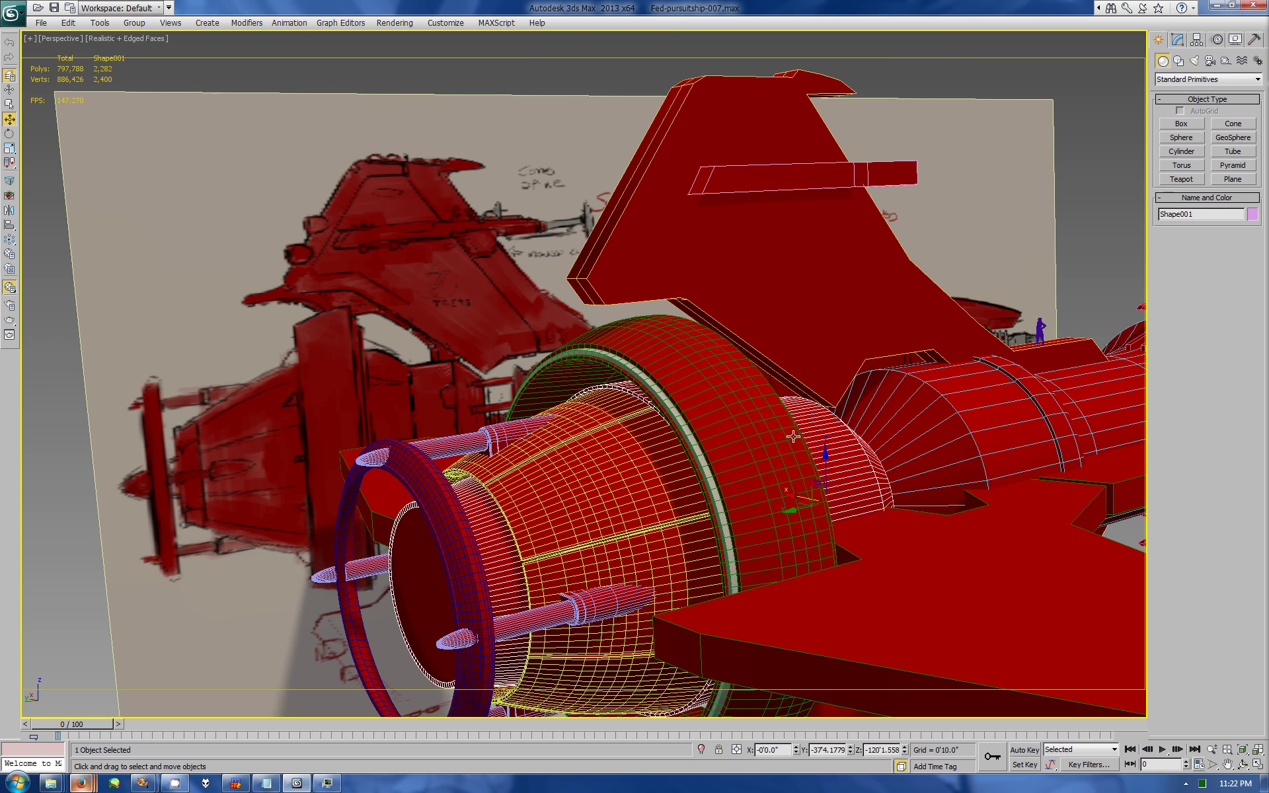
click(1242, 763)
mouse_move(609, 462)
mouse_down()
mouse_move(705, 451)
mouse_move(760, 396)
mouse_up()
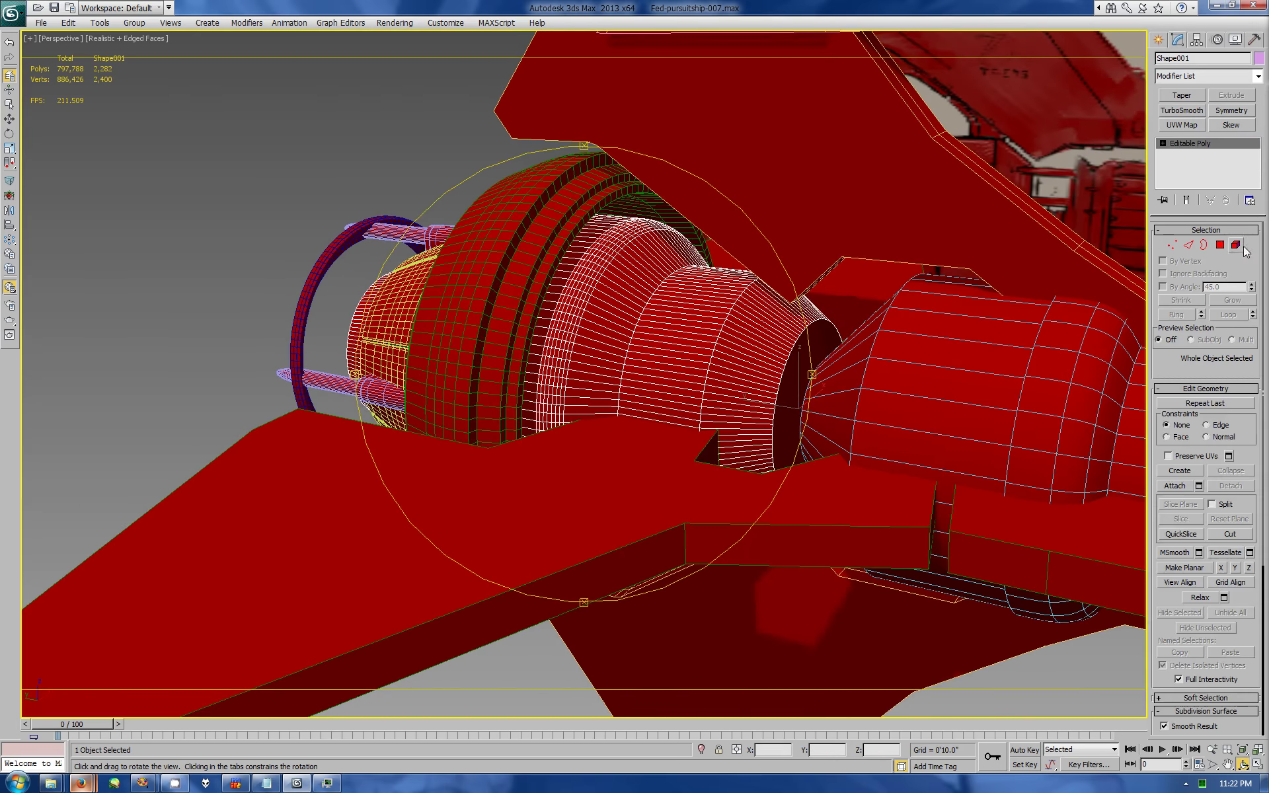
Step: Inset the polygon at the nozzle's end
click(790, 357)
click(1198, 434)
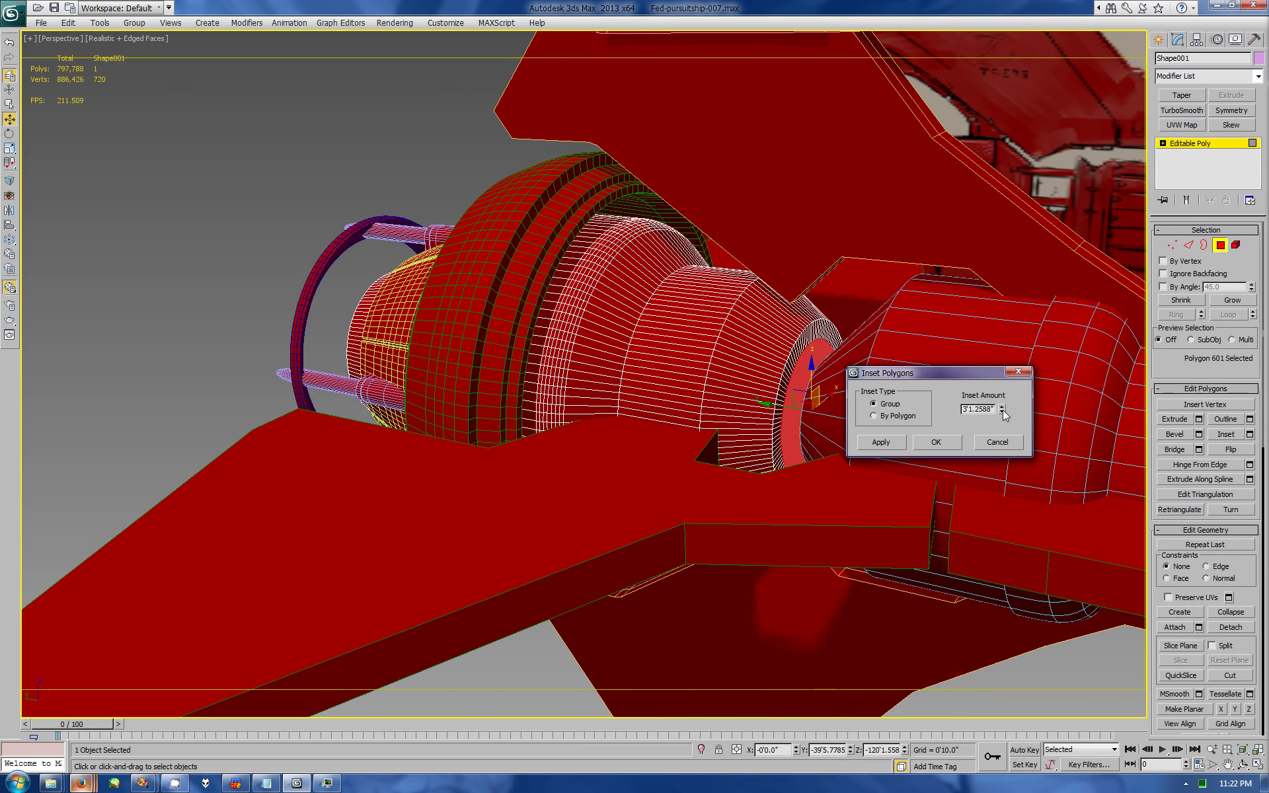
mouse_move(1002, 433)
mouse_down()
mouse_move(1010, 397)
mouse_move(1004, 524)
mouse_up()
click(938, 455)
alt+middle_drag(937, 455, 687, 437)
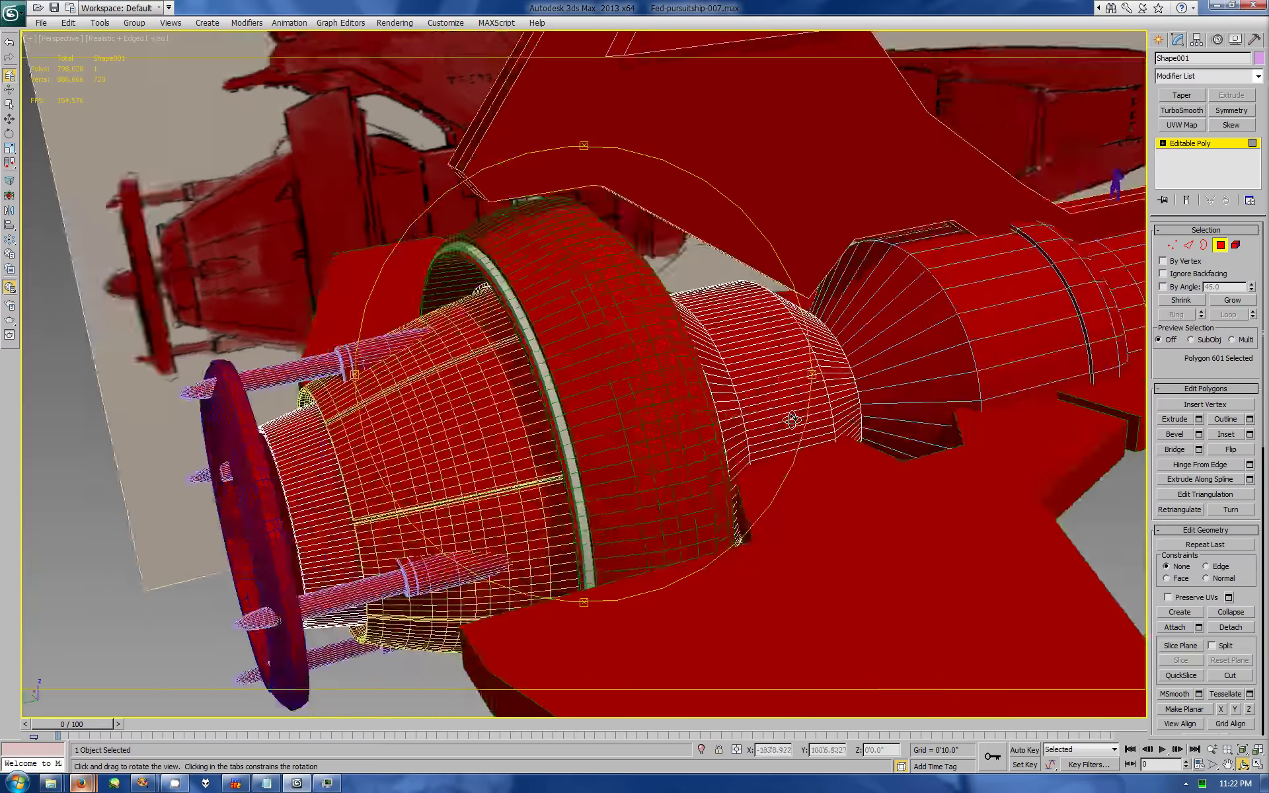
scroll(687, 437, up, 3)
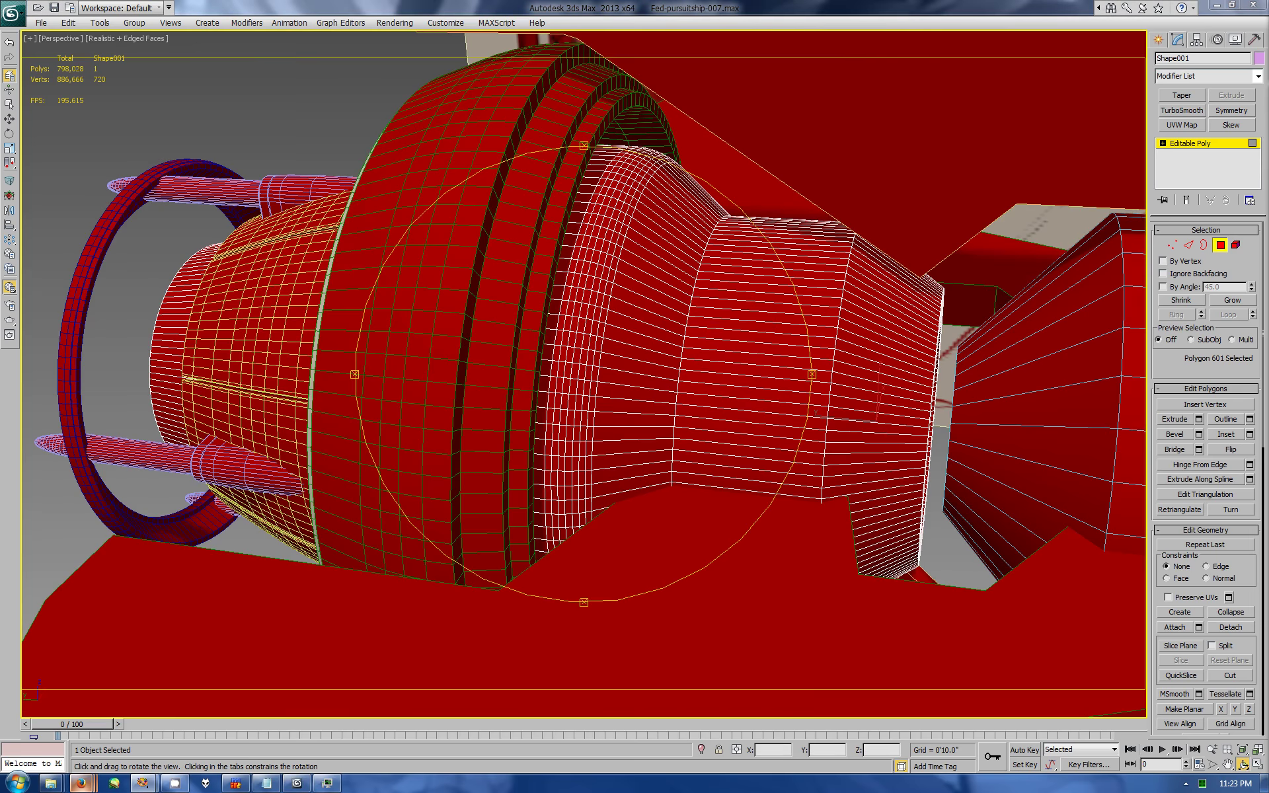
Step: Chamfer an edge loop on the nozzle
key(2)
double_click(831, 324)
click(1198, 450)
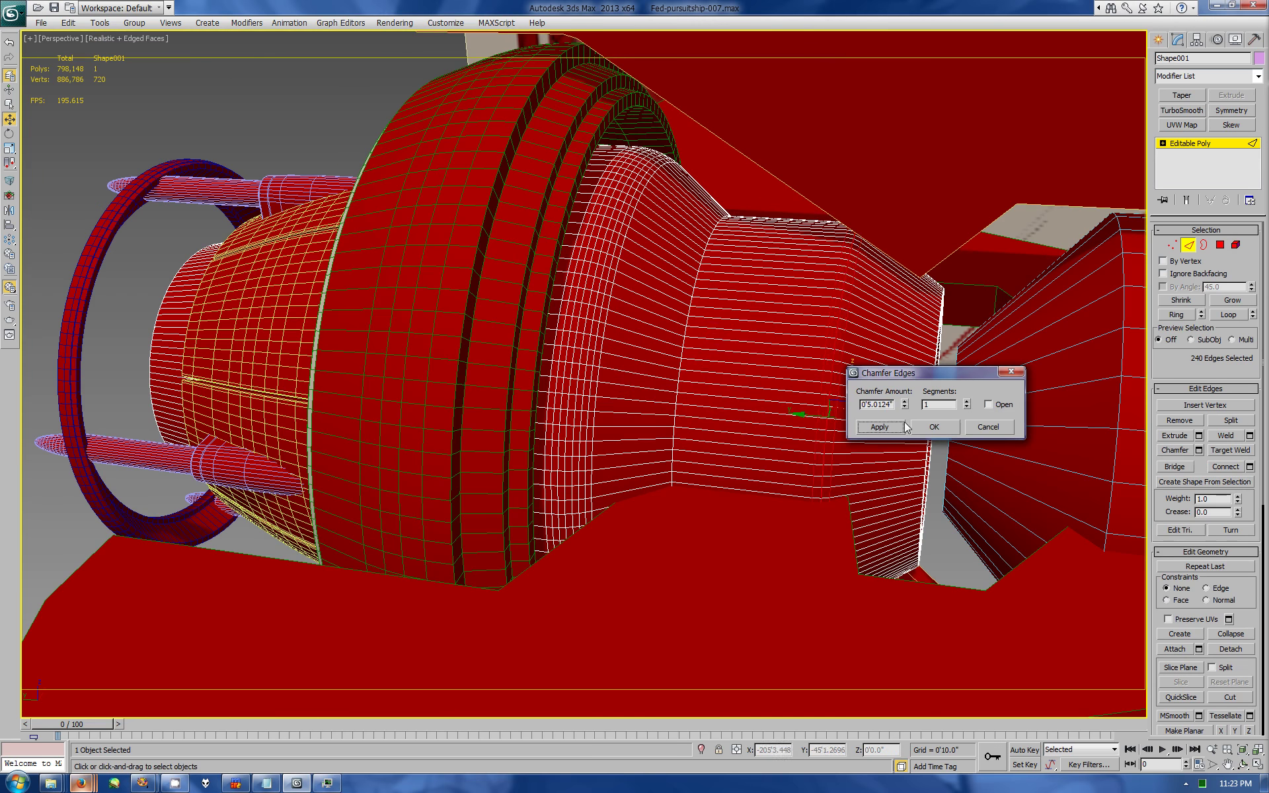
click(934, 427)
alt+middle_drag(935, 430, 631, 439)
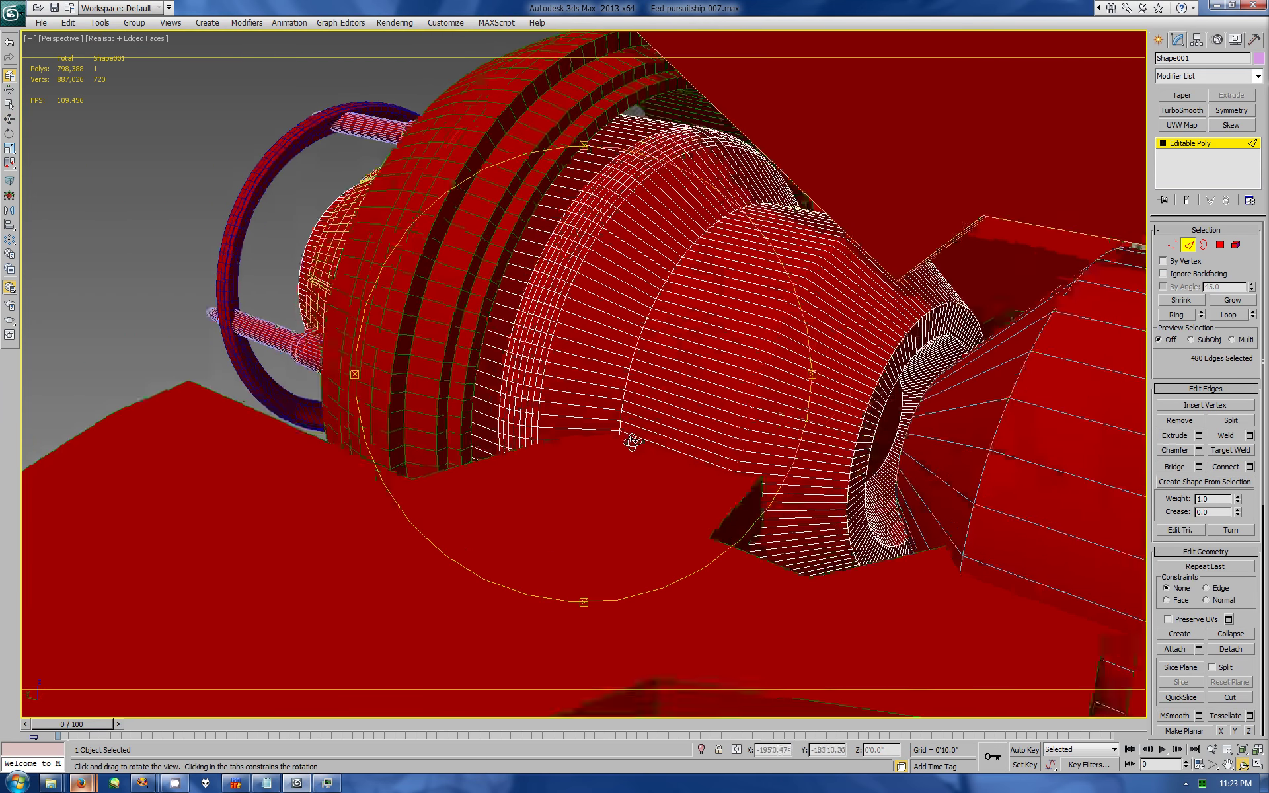
scroll(631, 439, up, 3)
Step: Connect a new edge loop near the nozzle rim and chamfer it
double_click(810, 423)
click(1248, 466)
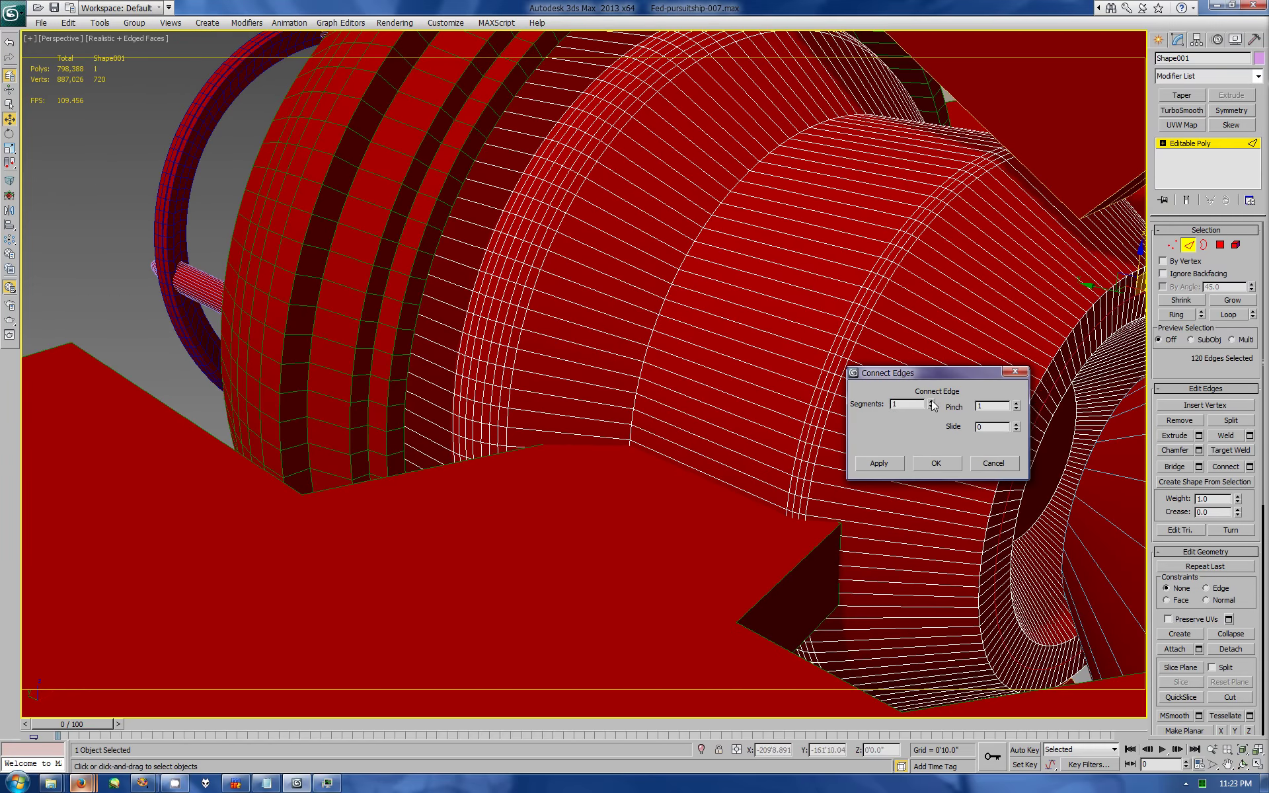
click(935, 463)
key(ctrl+shift+c)
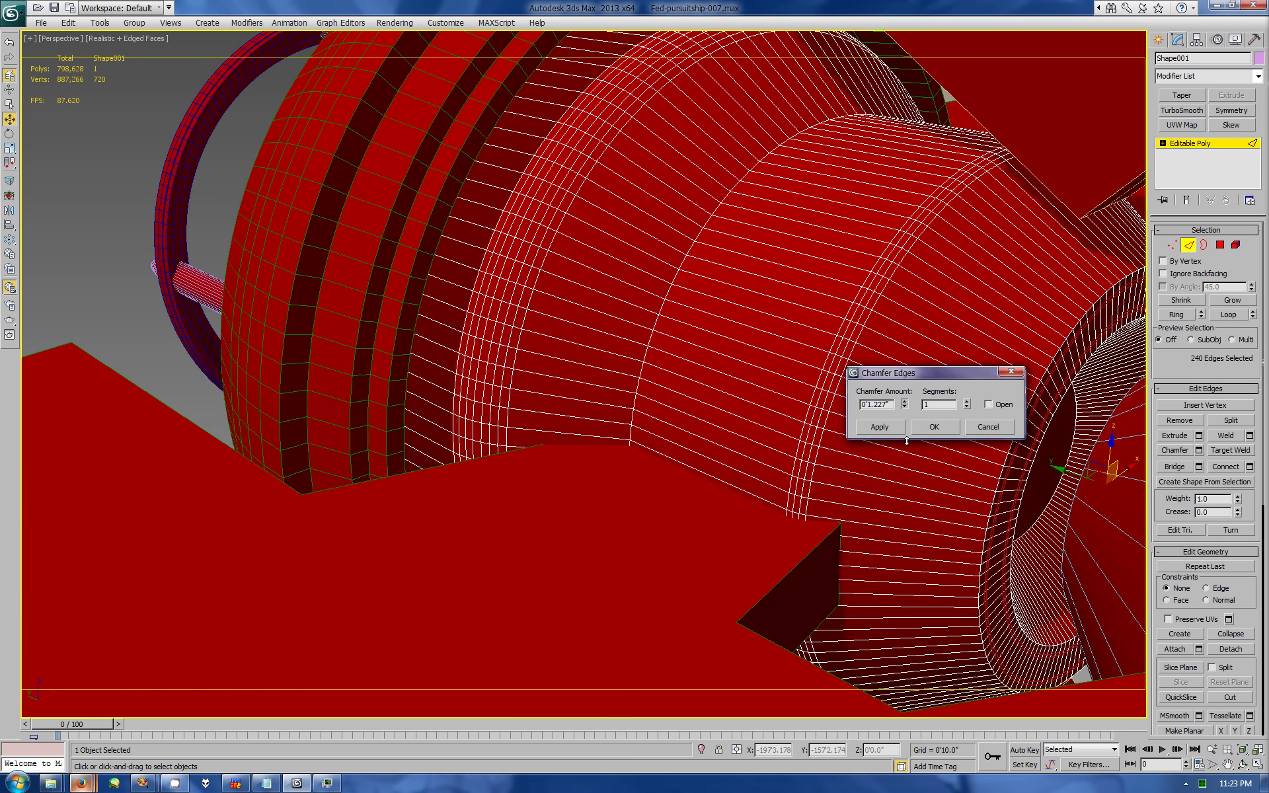
click(934, 427)
ctrl+click(1219, 244)
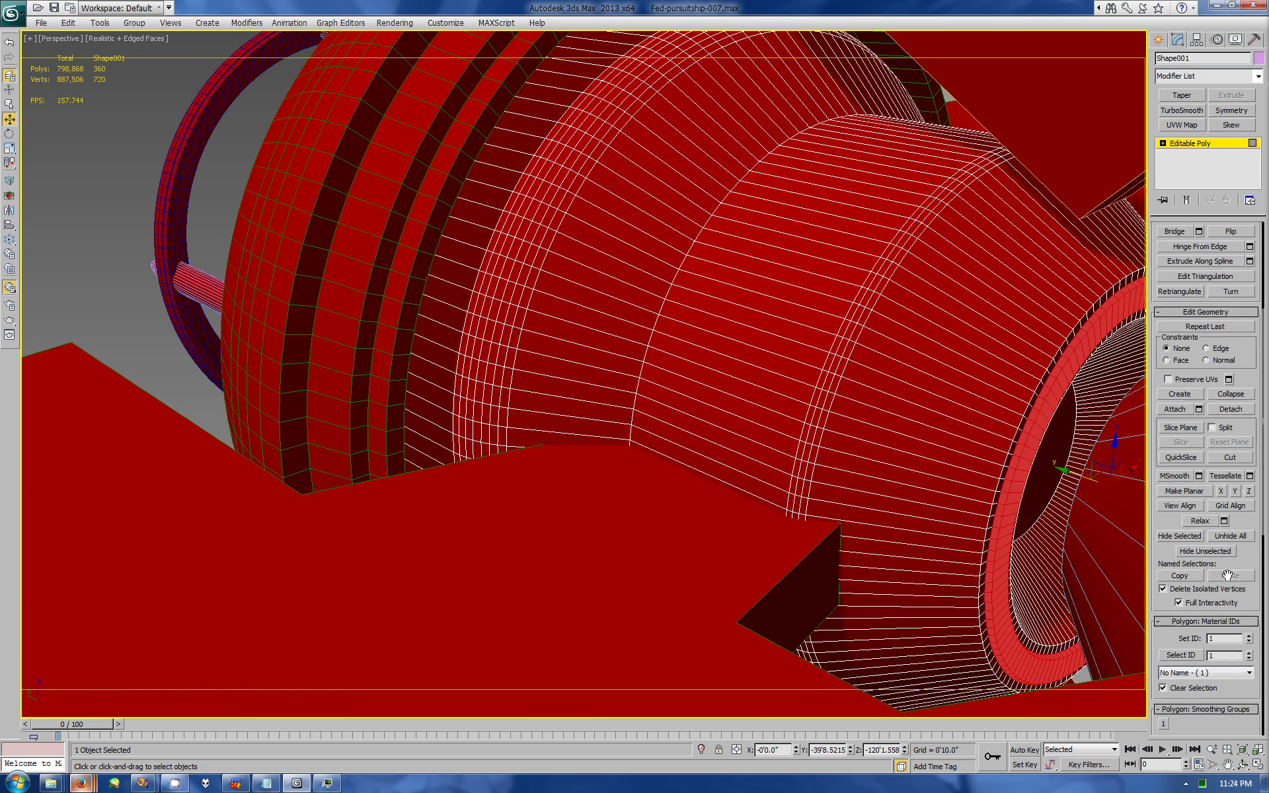
Step: Connect two more edge loops on the rim, pinched together
key(2)
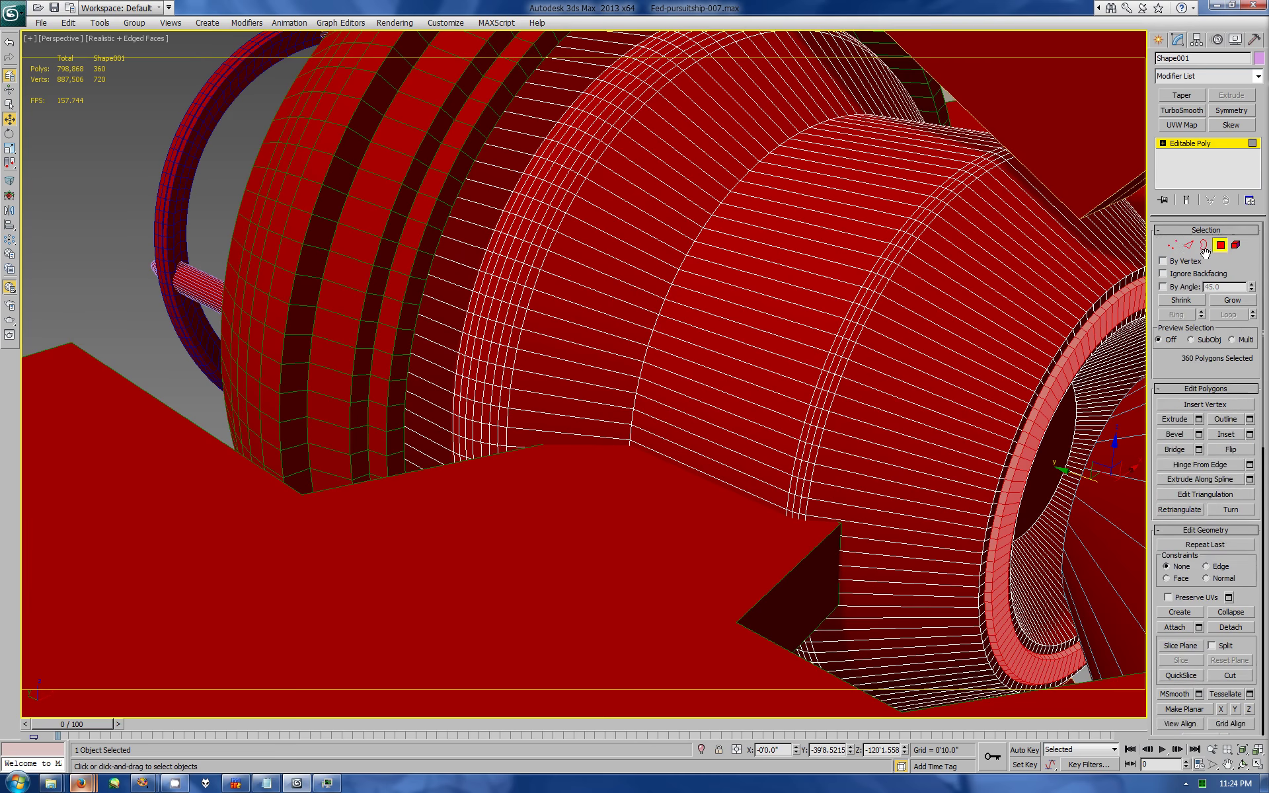
key(ctrl+shift+e)
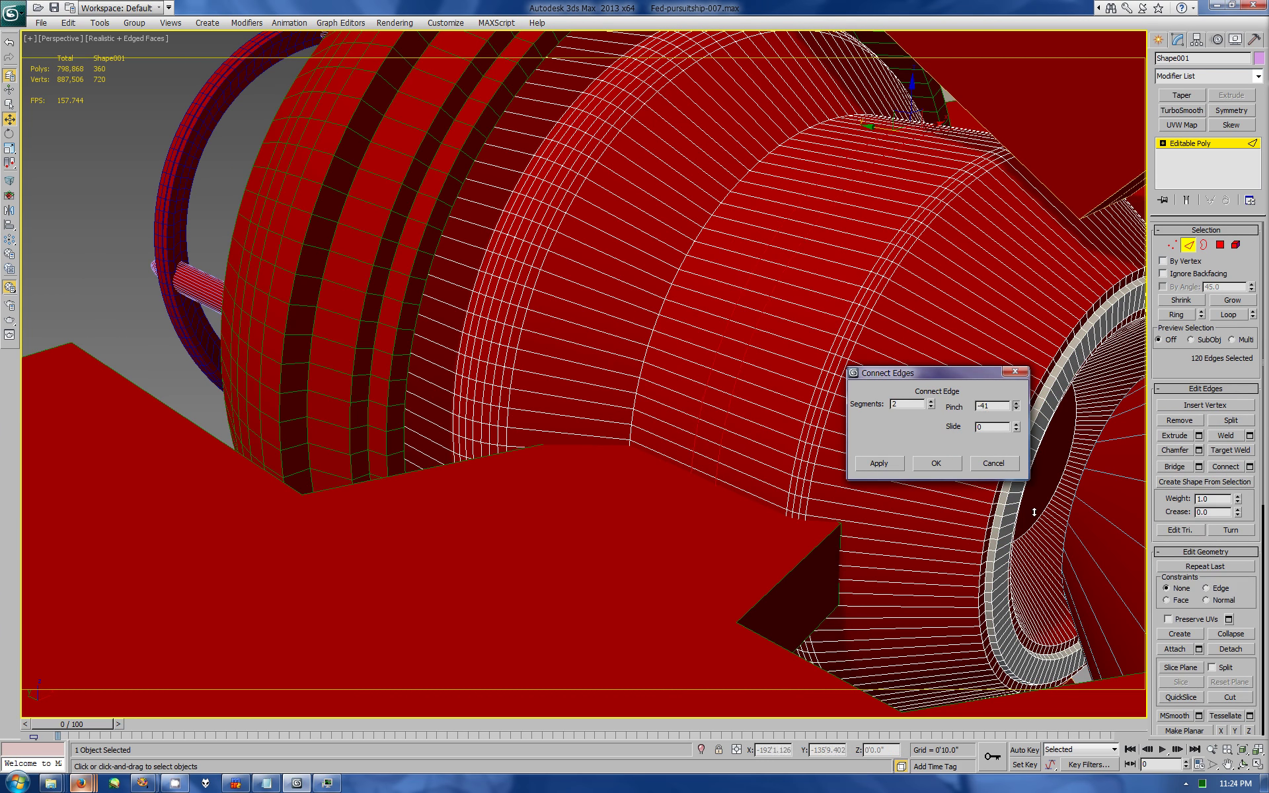
mouse_move(760, 410)
alt+middle_down()
mouse_move(695, 384)
mouse_move(708, 382)
alt+middle_up()
click(936, 462)
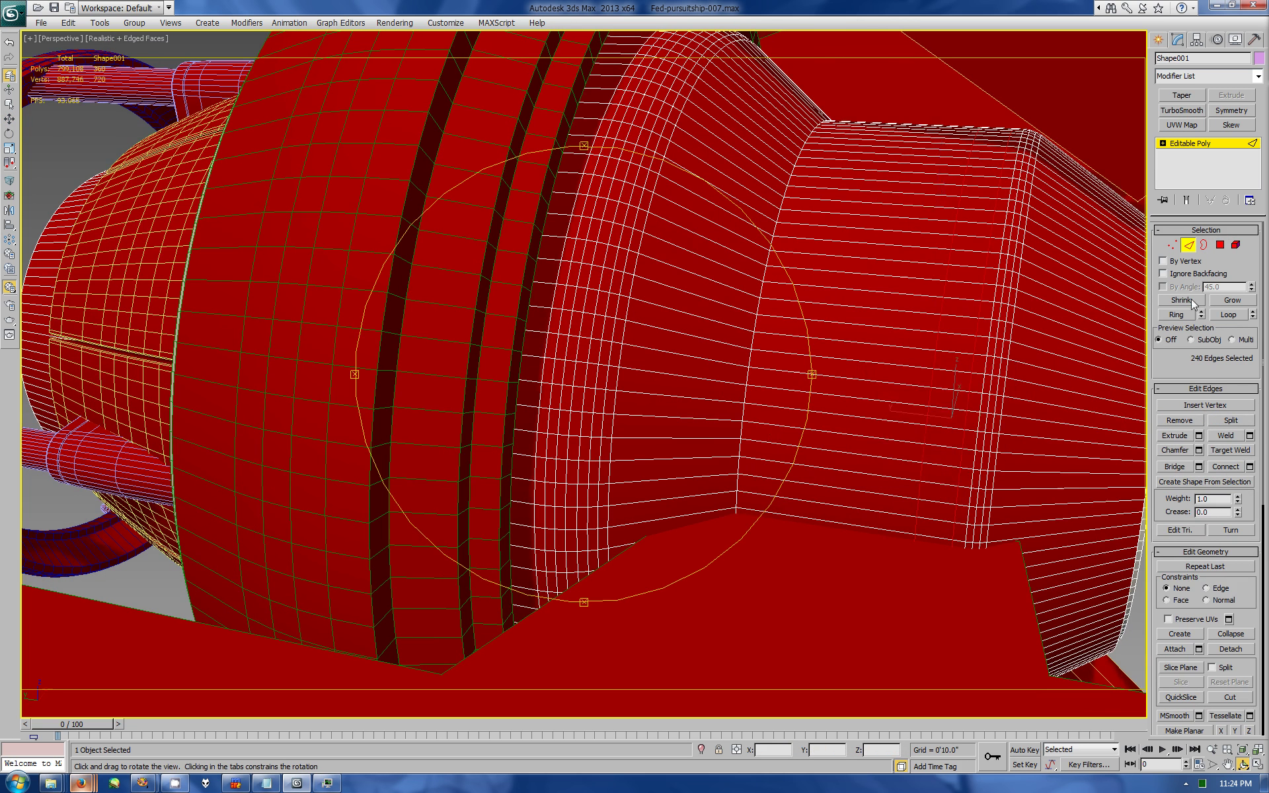
Step: Detach the 360-polygon rim band as a new object, Object001
click(1220, 244)
click(1227, 628)
click(961, 420)
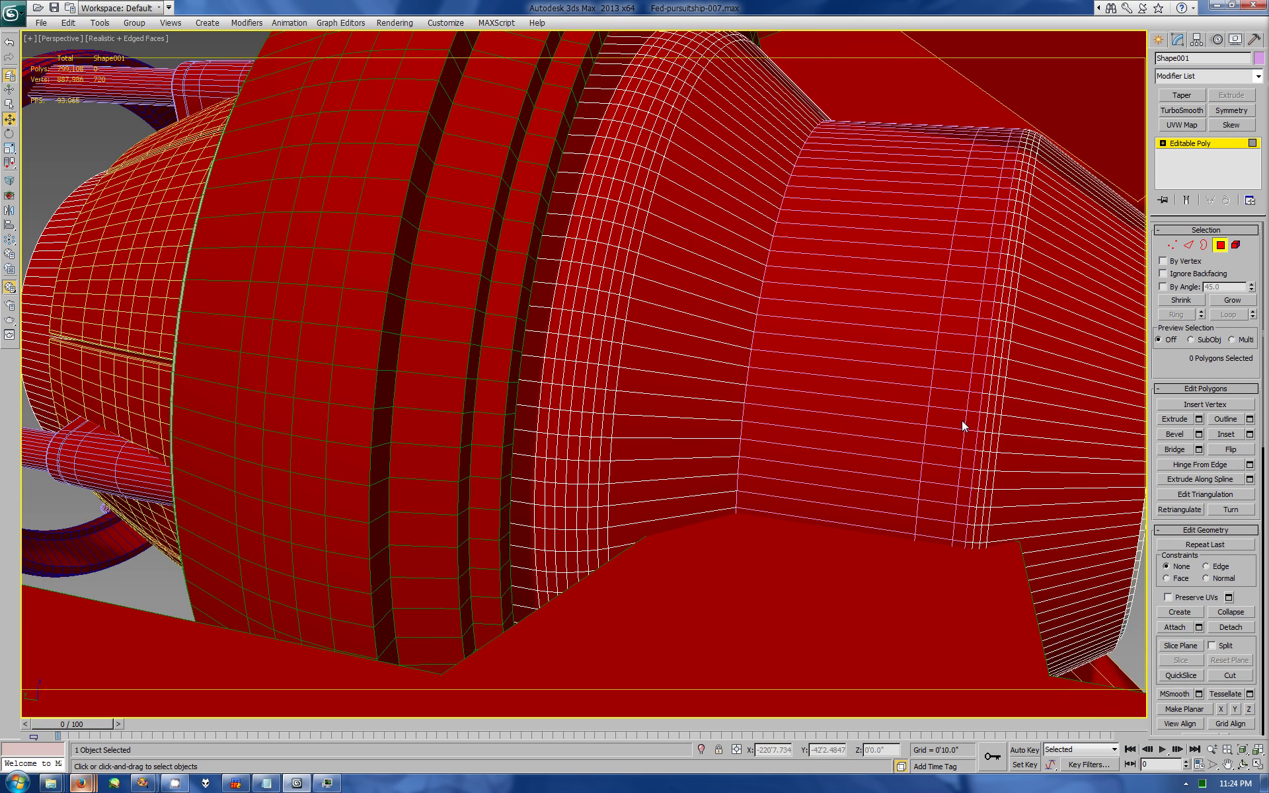
click(1234, 39)
click(1198, 460)
click(1258, 764)
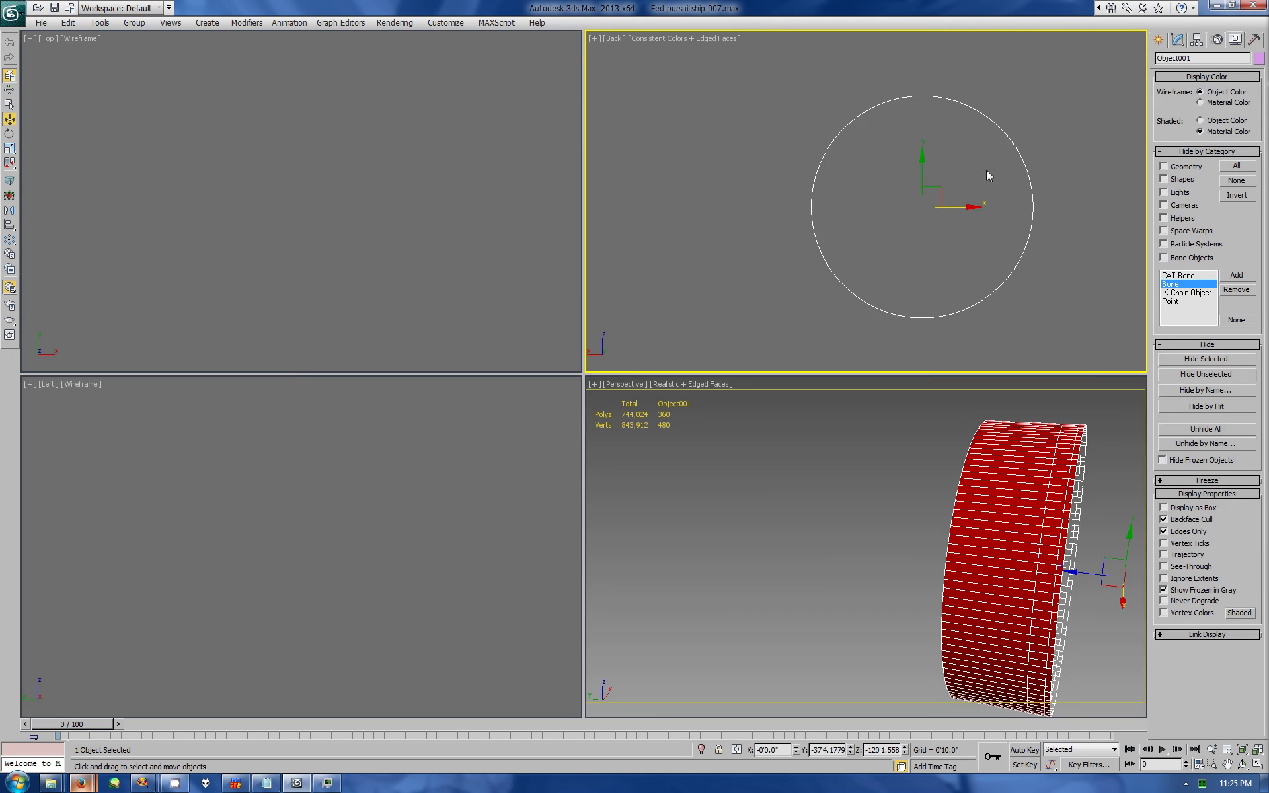
Step: In the maximized Back view, cap the band's border and connect its top and bottom vertices
click(1257, 767)
scroll(438, 364, up, 2)
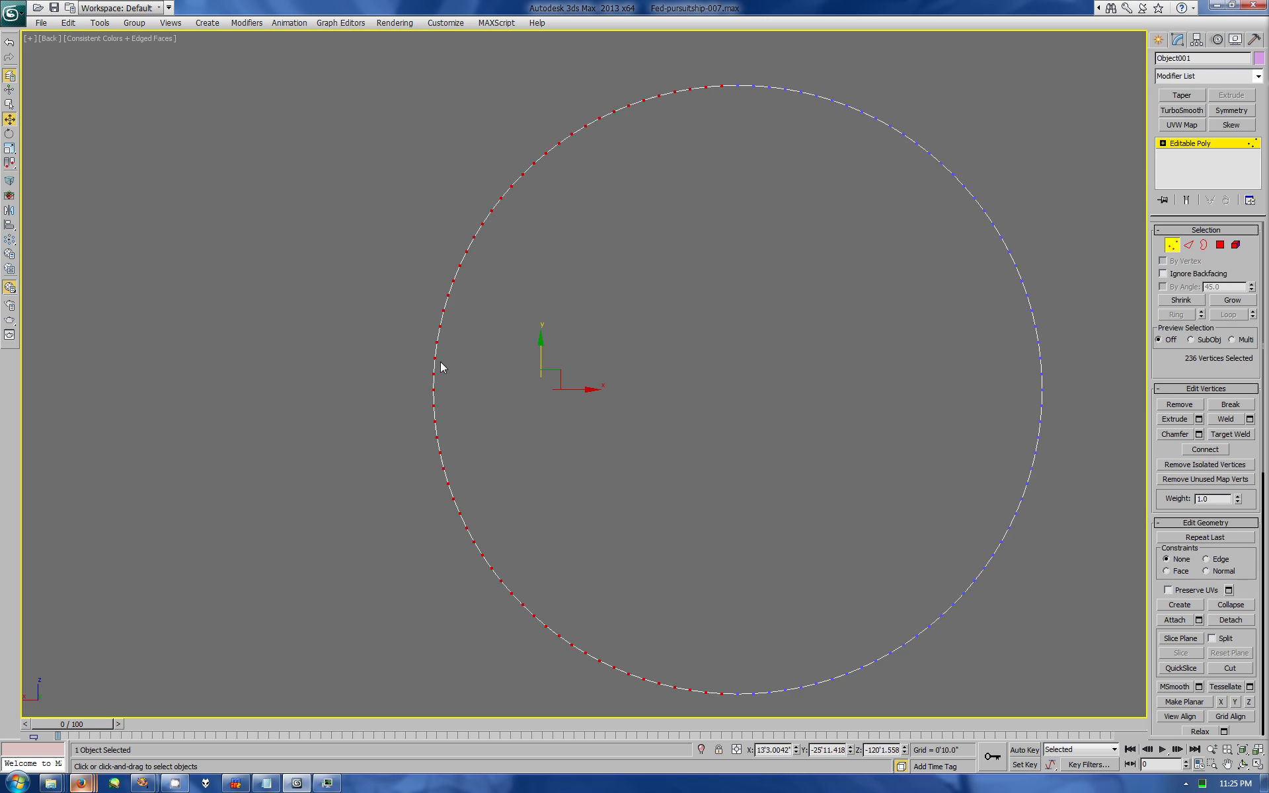
ctrl+click(1203, 244)
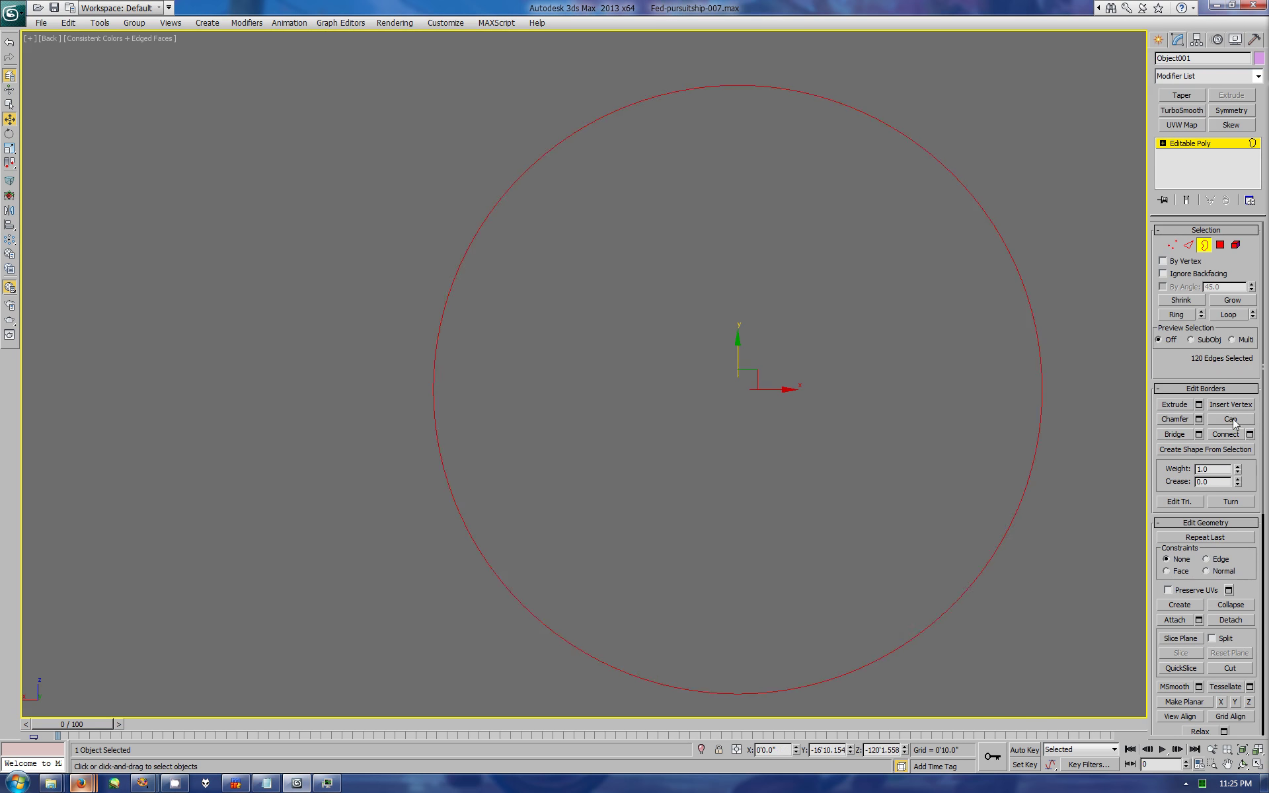
click(1179, 449)
key(1)
click(738, 85)
ctrl+click(737, 694)
key(ctrl+shift+e)
Step: Delete the left half and lower-right vertices, leaving only the top-right quarter arc
drag(688, 73, 409, 710)
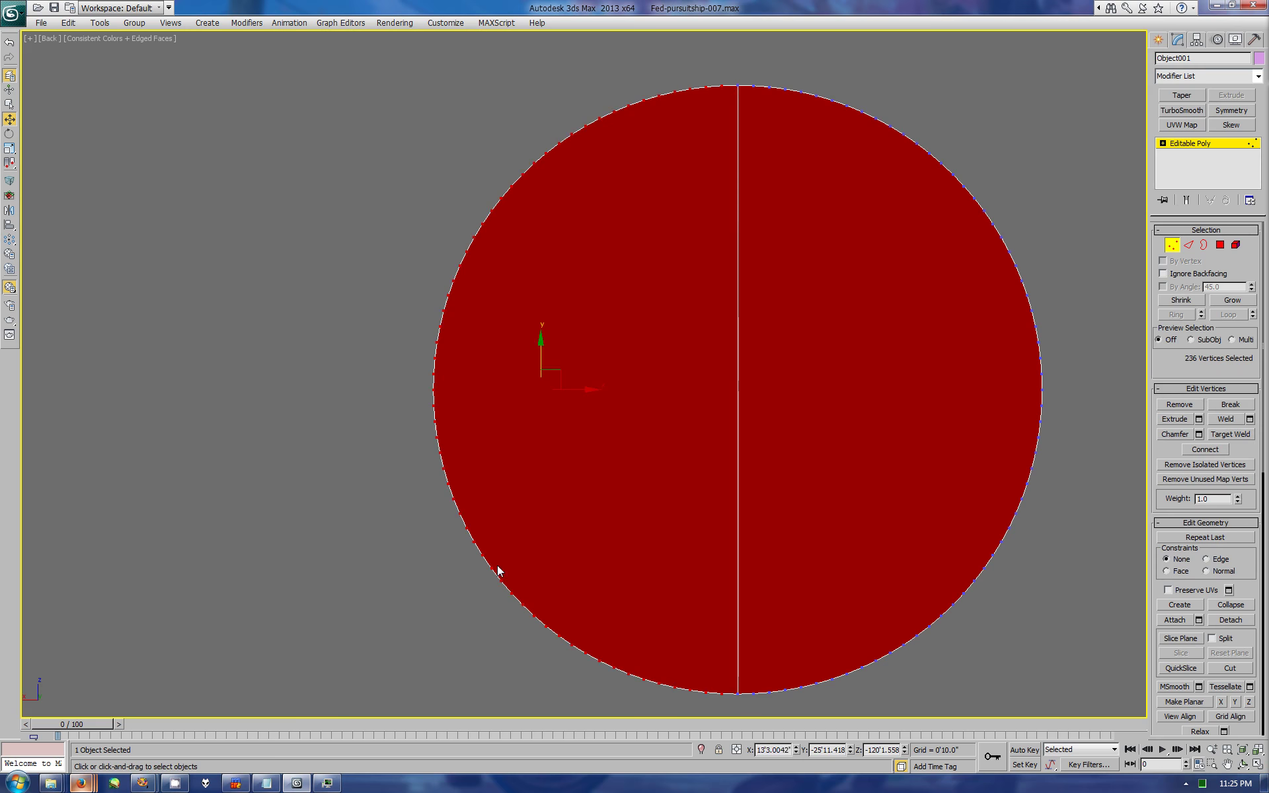
key(Delete)
drag(1065, 400, 793, 714)
key(Delete)
drag(720, 69, 1087, 382)
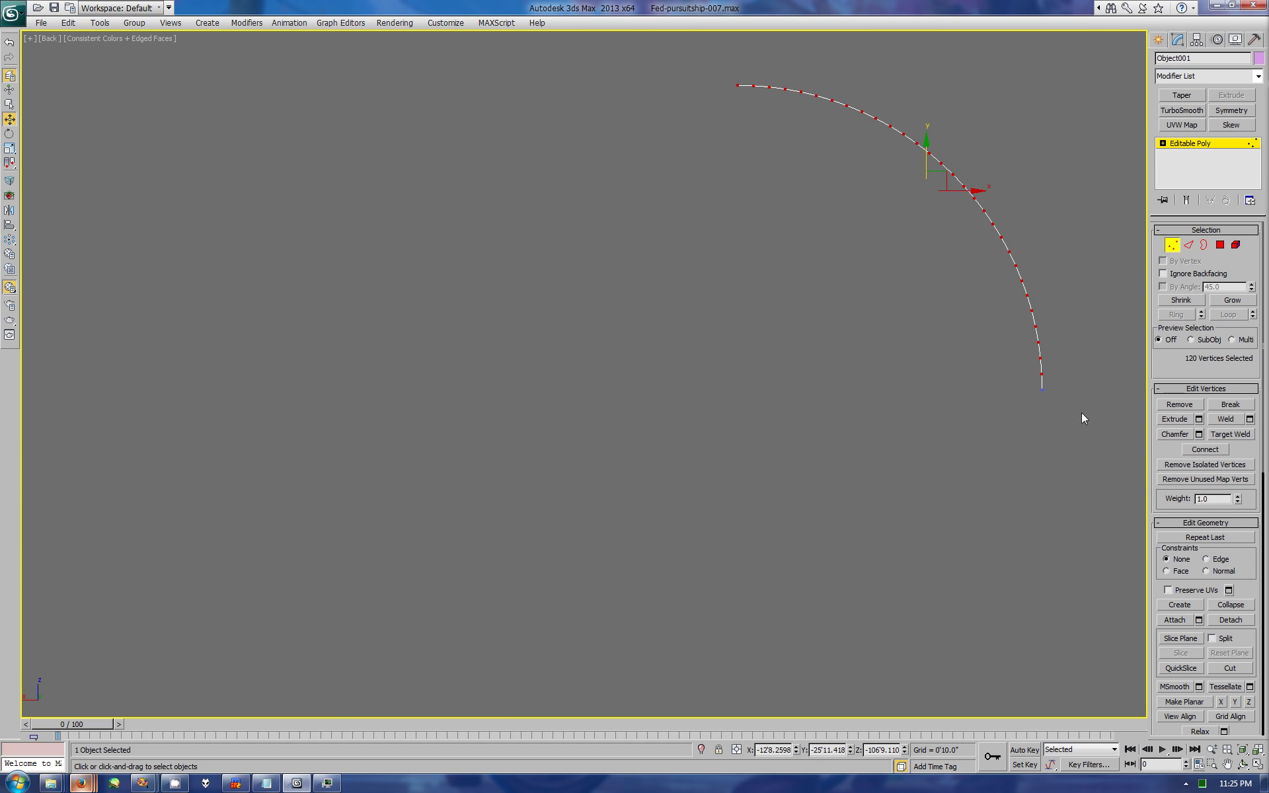
Step: Check the quarter-circle strip in Perspective and select polygon strips along its top and bottom edges
click(1257, 749)
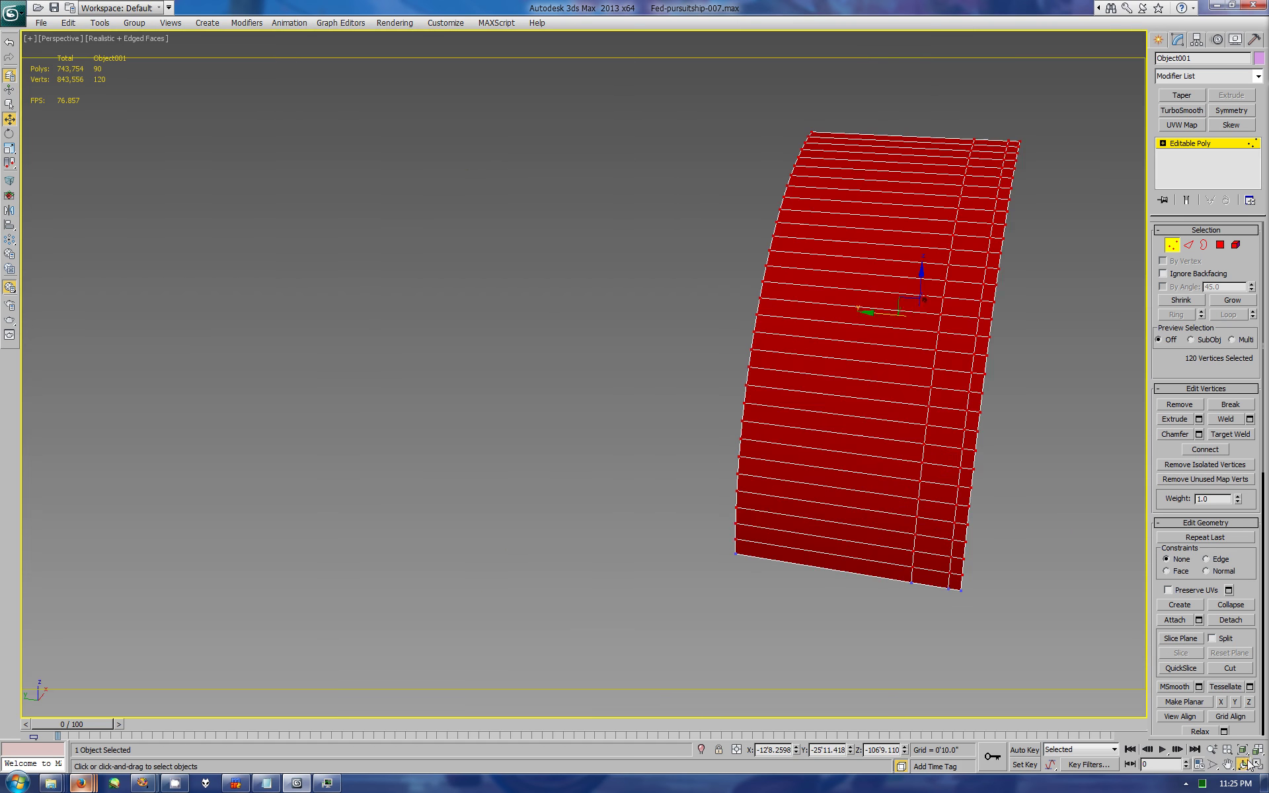
alt+middle_drag(661, 396, 726, 397)
click(1220, 245)
ctrl+click(889, 525)
ctrl+drag(1057, 109, 995, 185)
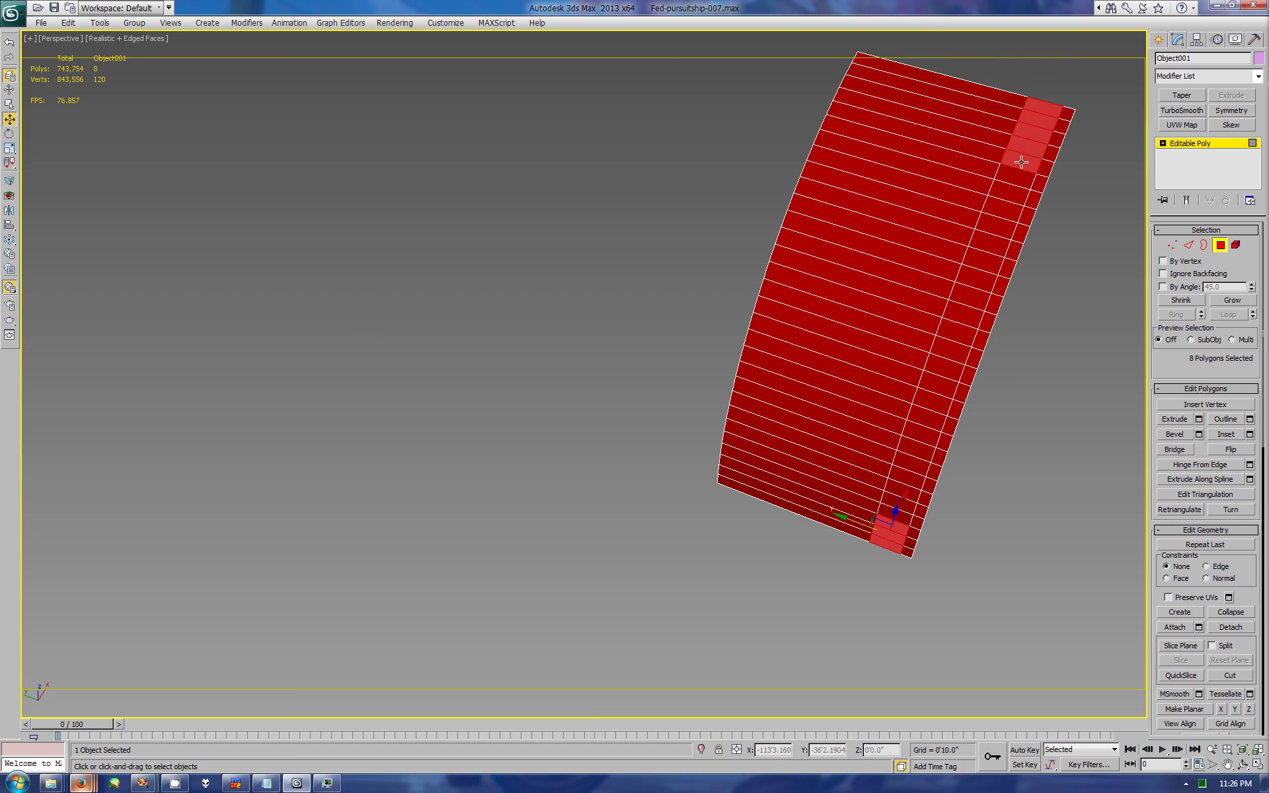
ctrl+drag(915, 482, 875, 548)
click(1257, 764)
click(903, 258)
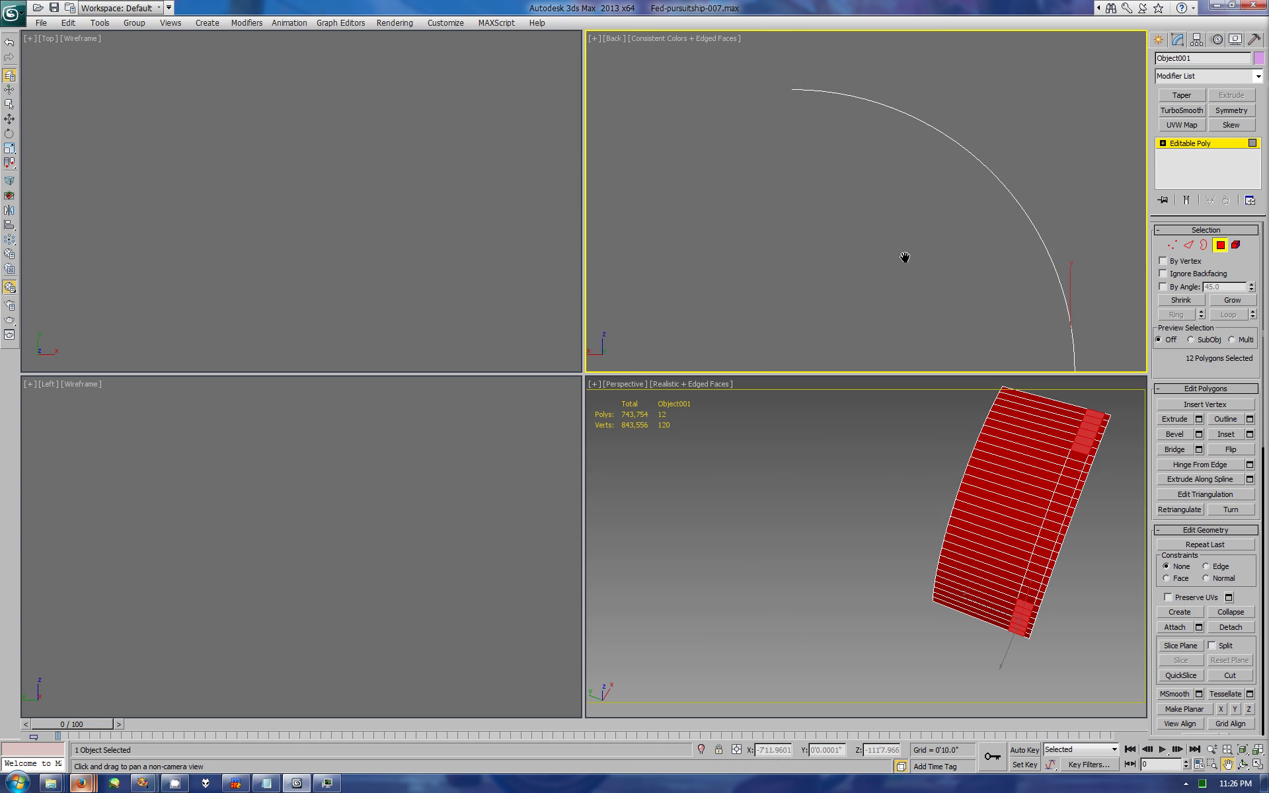
Step: Maximize the perspective view and select polygons along the middle strip and lower-right column
click(1172, 245)
click(1219, 245)
right_click(1013, 435)
key(alt+w)
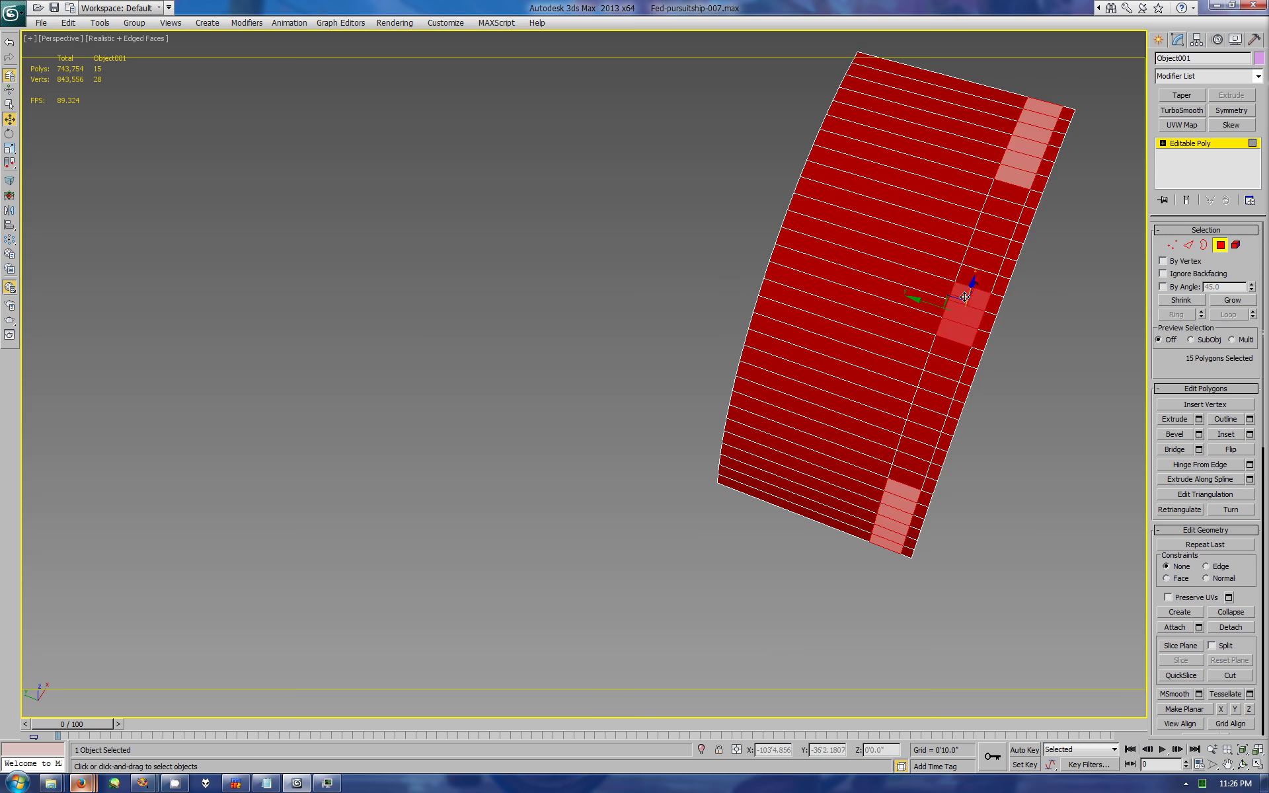
ctrl+drag(928, 347, 1007, 232)
mouse_move(911, 442)
ctrl+mouse_down()
mouse_move(997, 218)
mouse_move(912, 482)
ctrl+mouse_up()
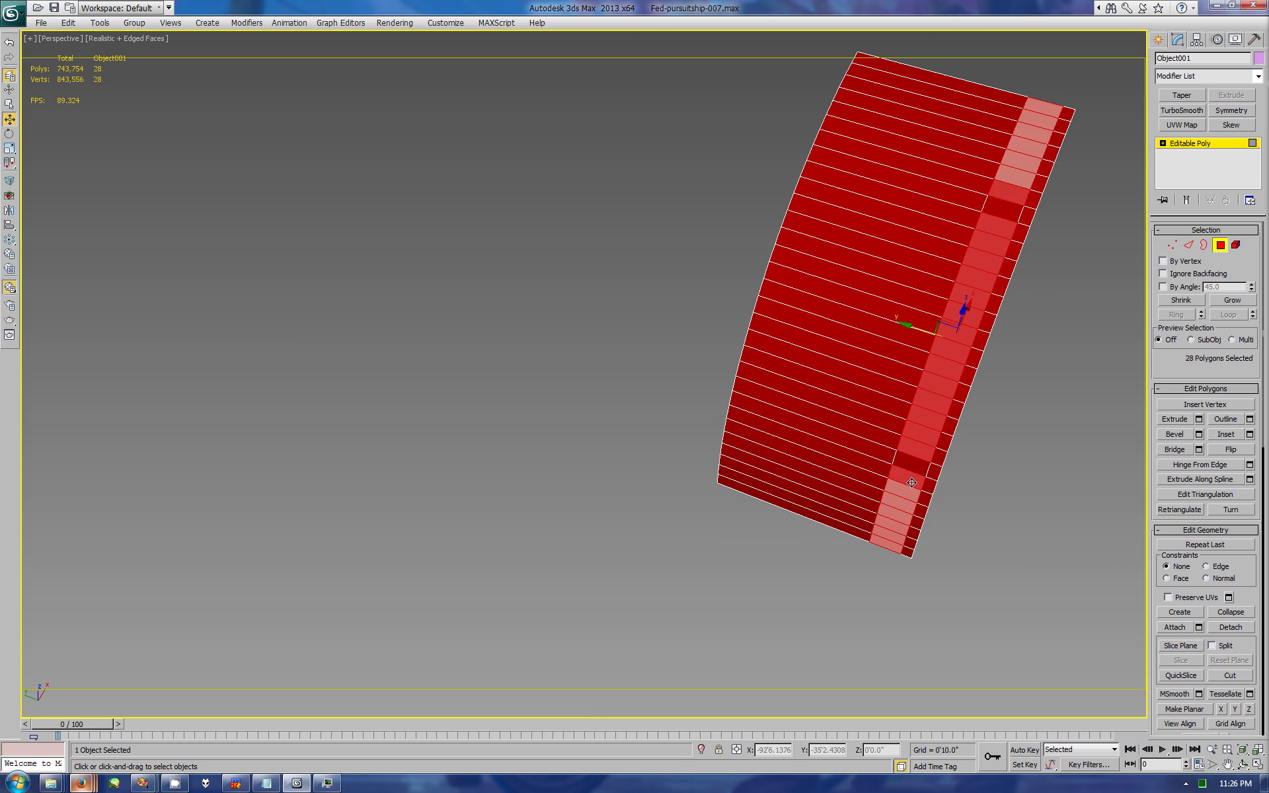
Step: Connect the edges across the right column with 2 segments
click(1188, 245)
drag(974, 182, 1031, 239)
click(1249, 466)
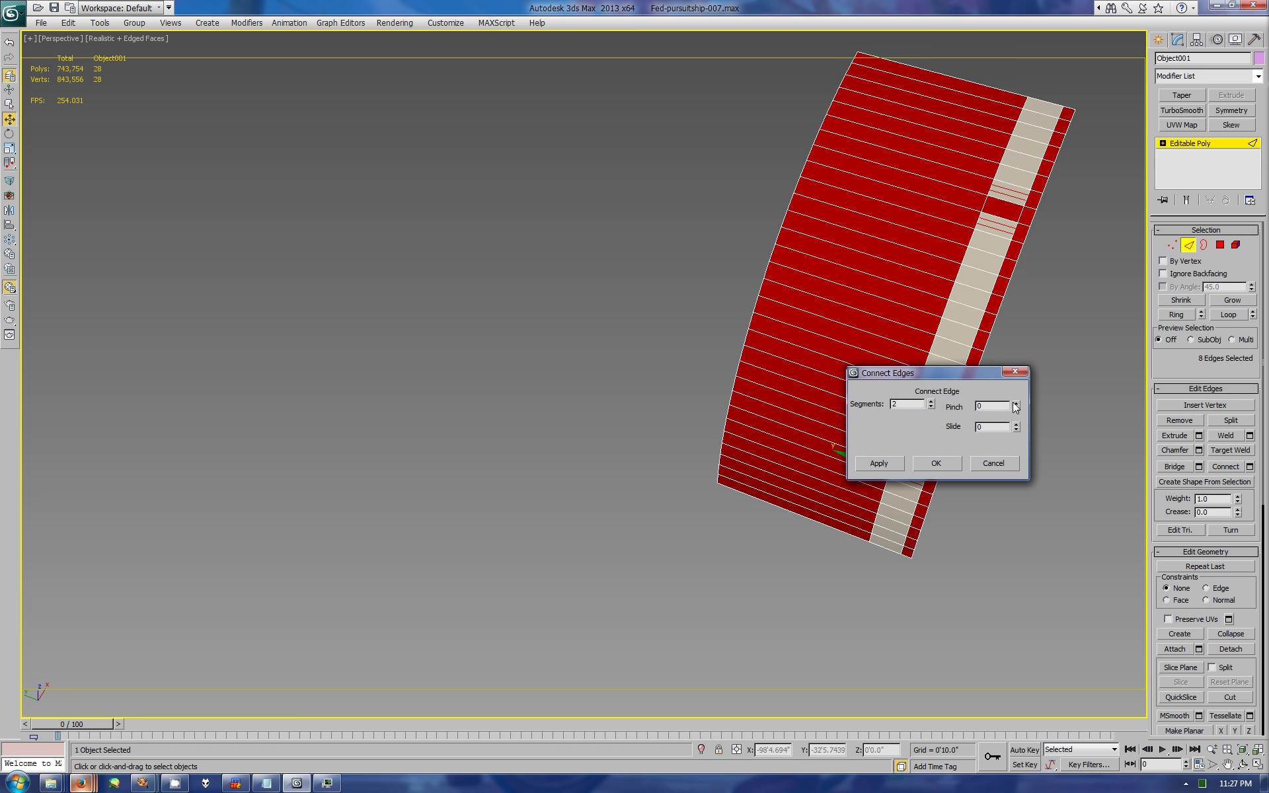
click(936, 462)
Step: Join two strip vertices with an edge, then remove that edge and its vertices
key(1)
drag(988, 177, 1014, 198)
key(ctrl+shift+e)
key(2)
click(1009, 199)
key(ctrl+BackSpace)
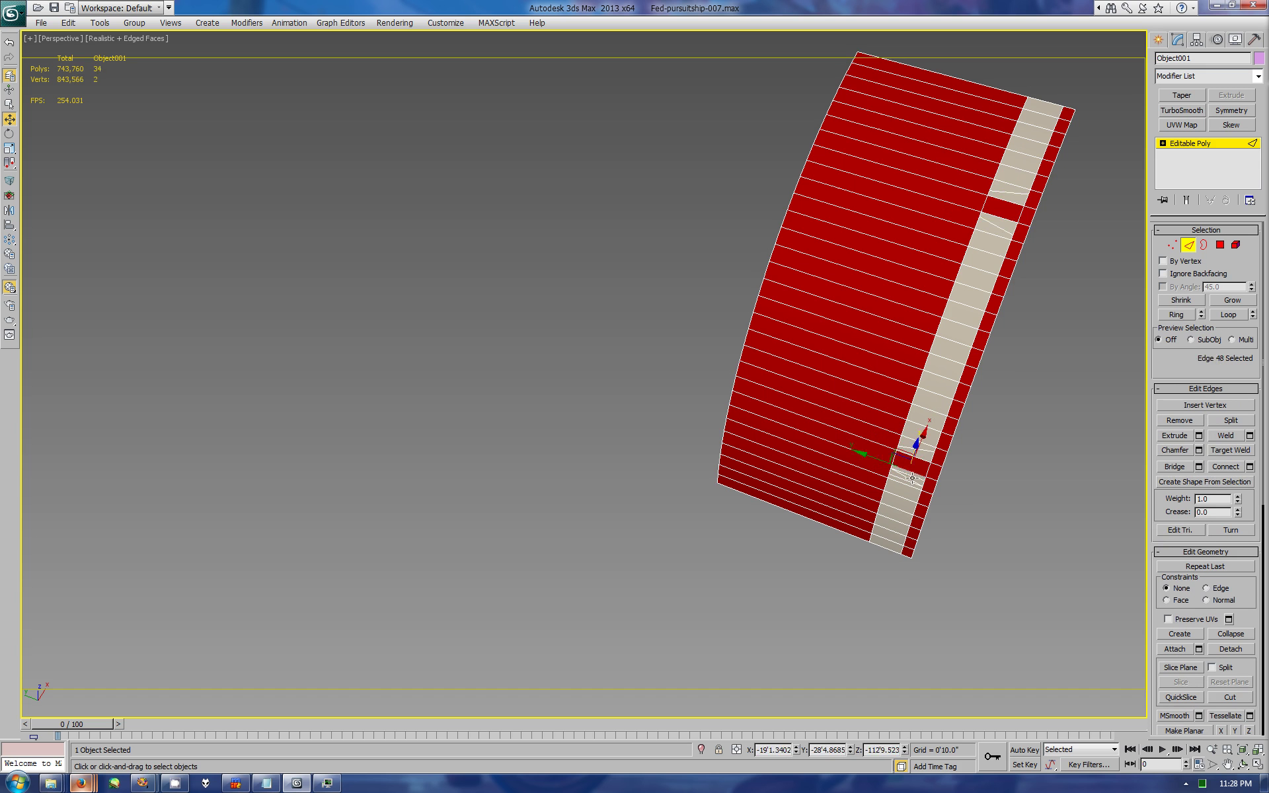
Step: Select a beige strip polygon and a lower-notch edge, undoing the trial changes
key(4)
click(1006, 204)
key(ctrl+z)
key(ctrl+z)
key(ctrl+z)
key(2)
click(918, 452)
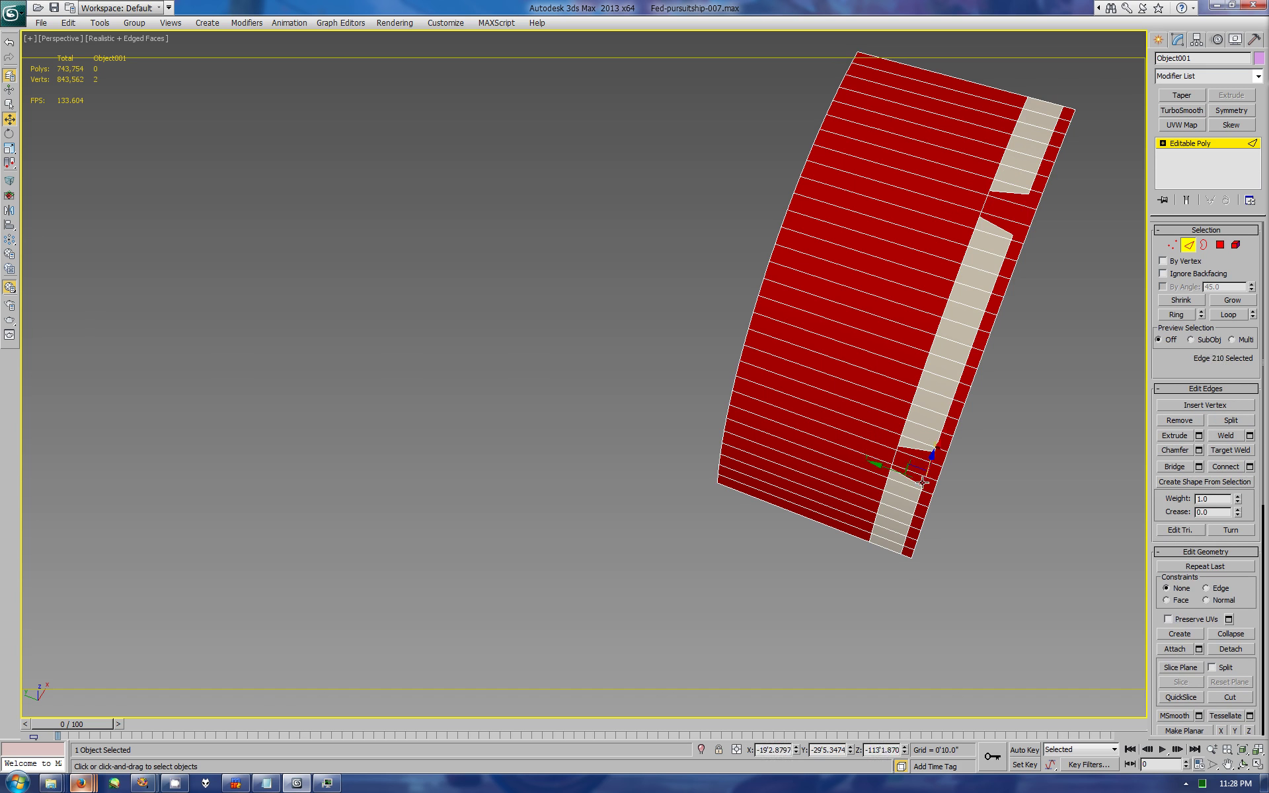
alt+middle_drag(844, 438, 711, 324)
key(w)
key(ctrl+z)
key(ctrl+z)
key(ctrl+z)
key(ctrl+z)
key(ctrl+z)
key(ctrl+z)
Step: Slice the strip with the Slice Plane, then turn Slice Plane off
click(1180, 667)
click(1179, 697)
click(1172, 668)
click(1169, 668)
Step: Adjust the vertices at the top notch and lower kink, then exit sub-object level
click(1171, 244)
click(979, 256)
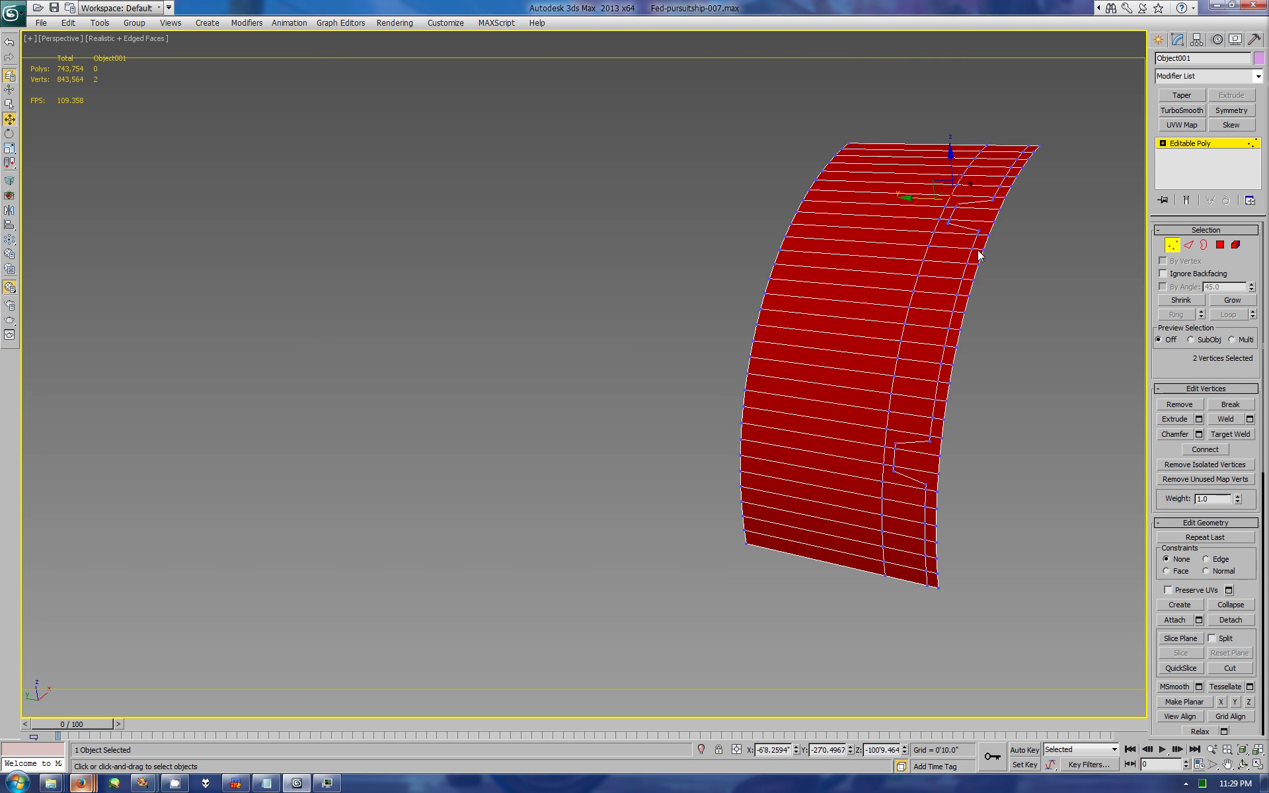
click(889, 431)
click(892, 468)
click(1222, 143)
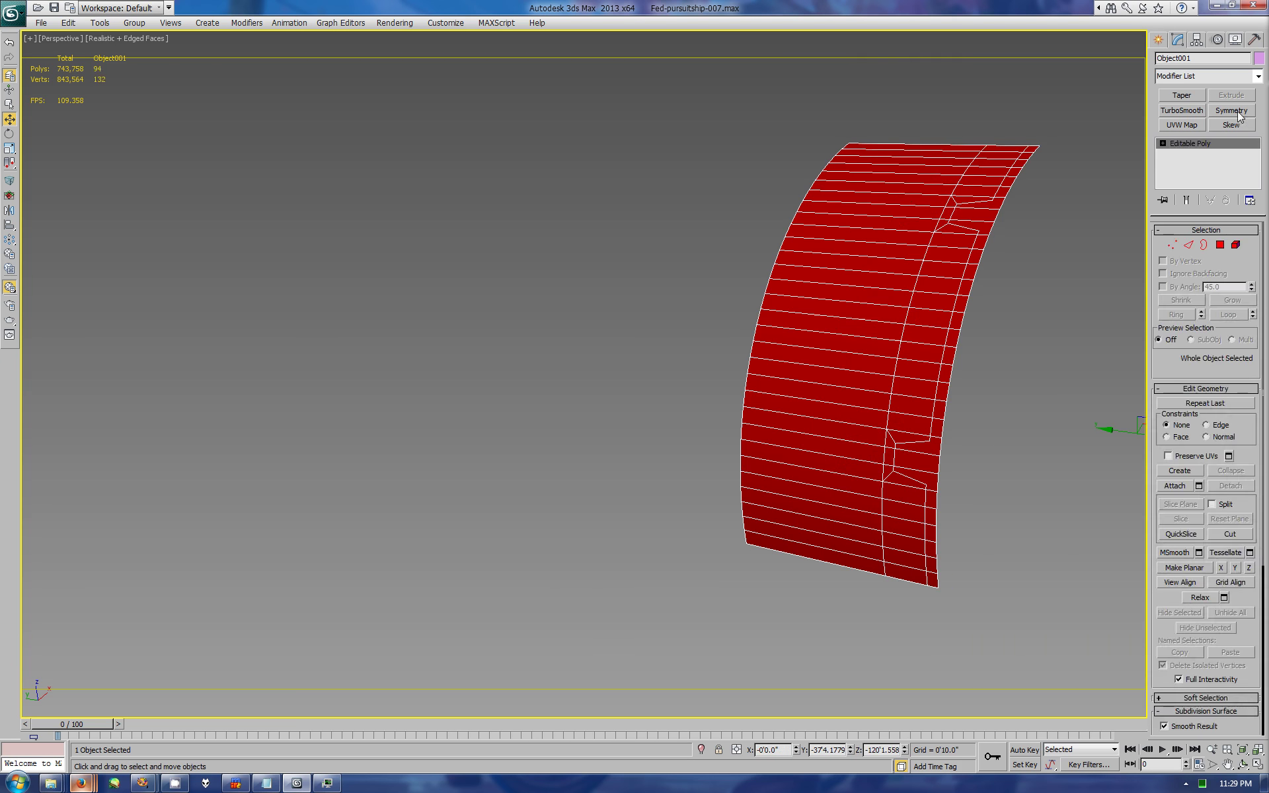
double_click(1237, 113)
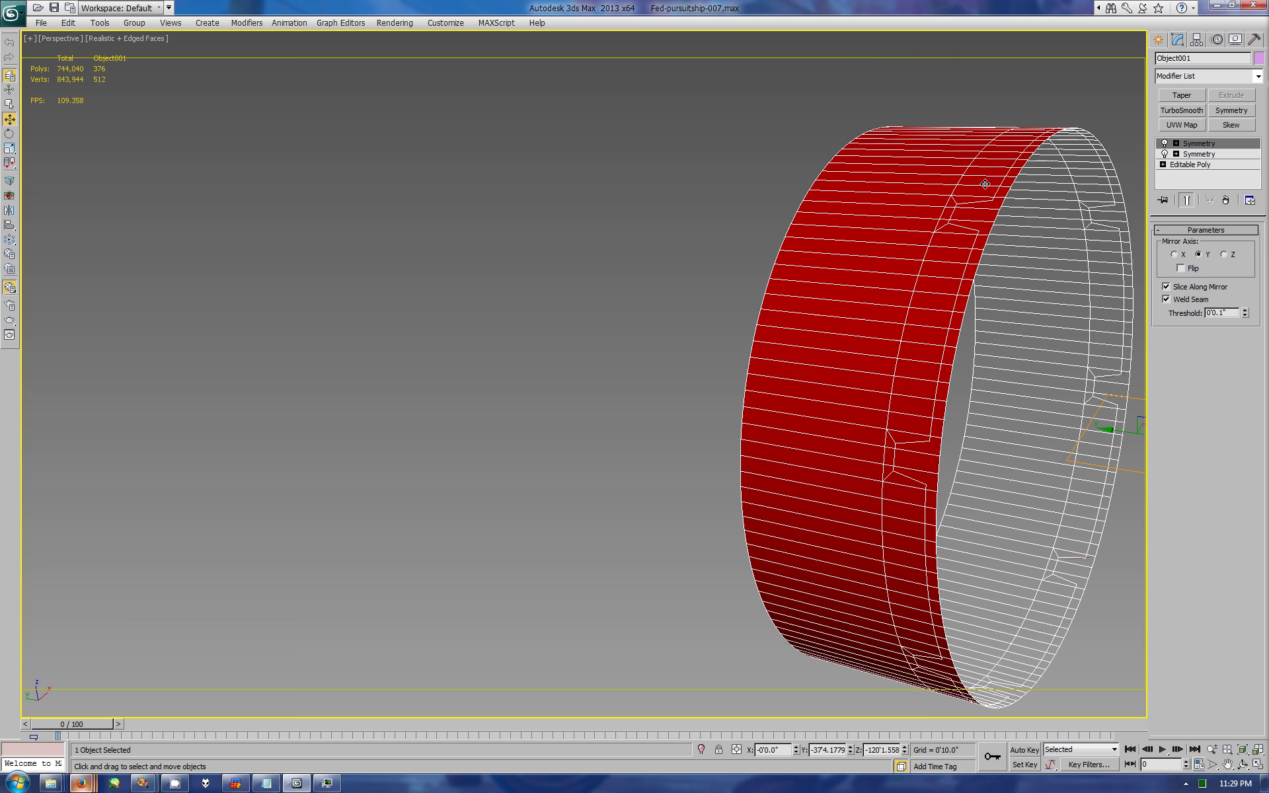
click(1202, 166)
key(alt+w)
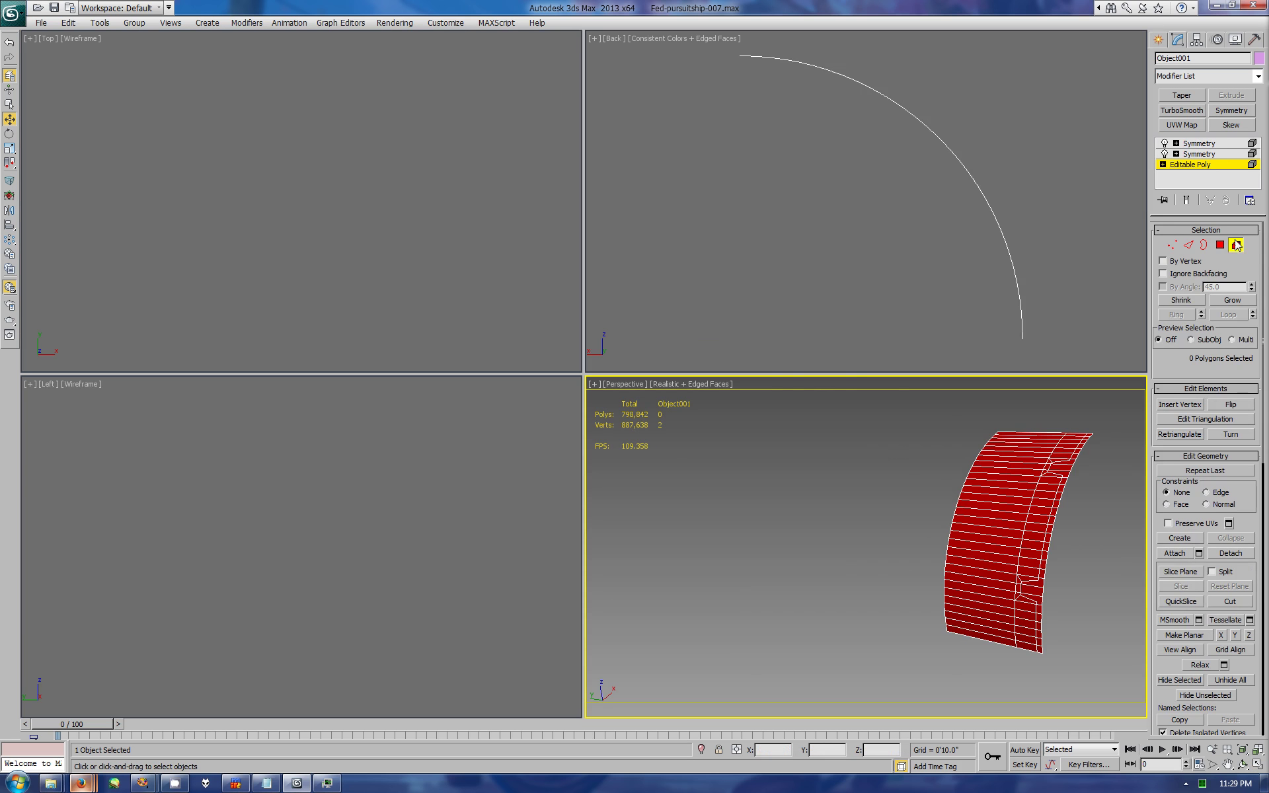
drag(188, 381, 307, 700)
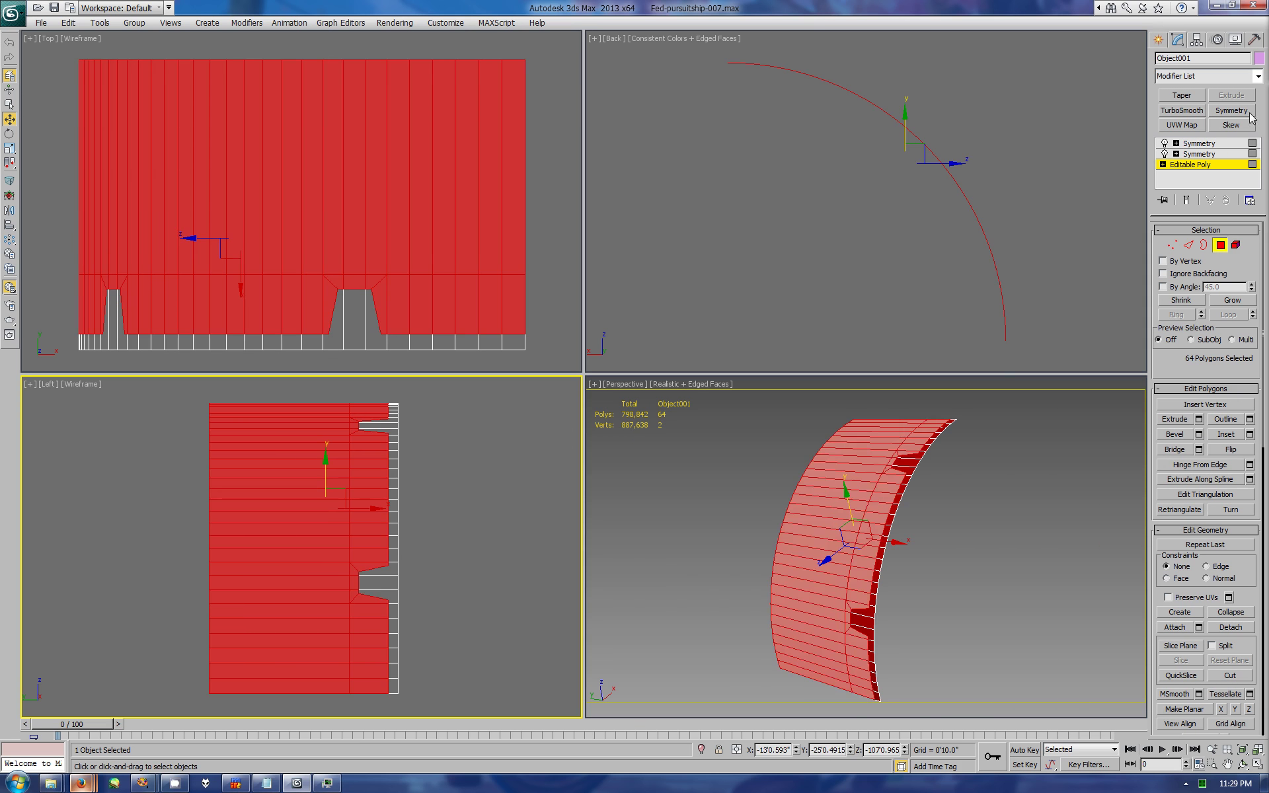
right_click(1198, 153)
click(1223, 198)
click(1198, 419)
click(873, 415)
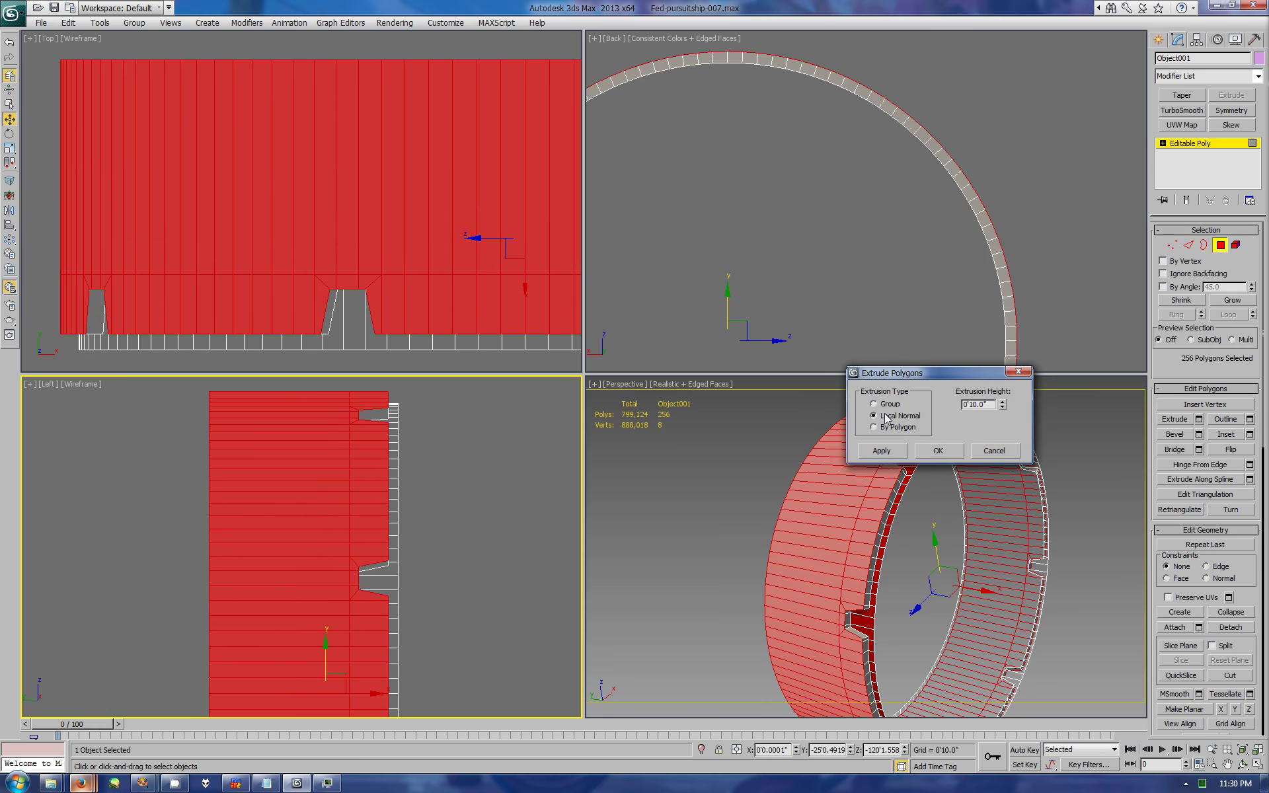
drag(1002, 404, 999, 438)
key(Return)
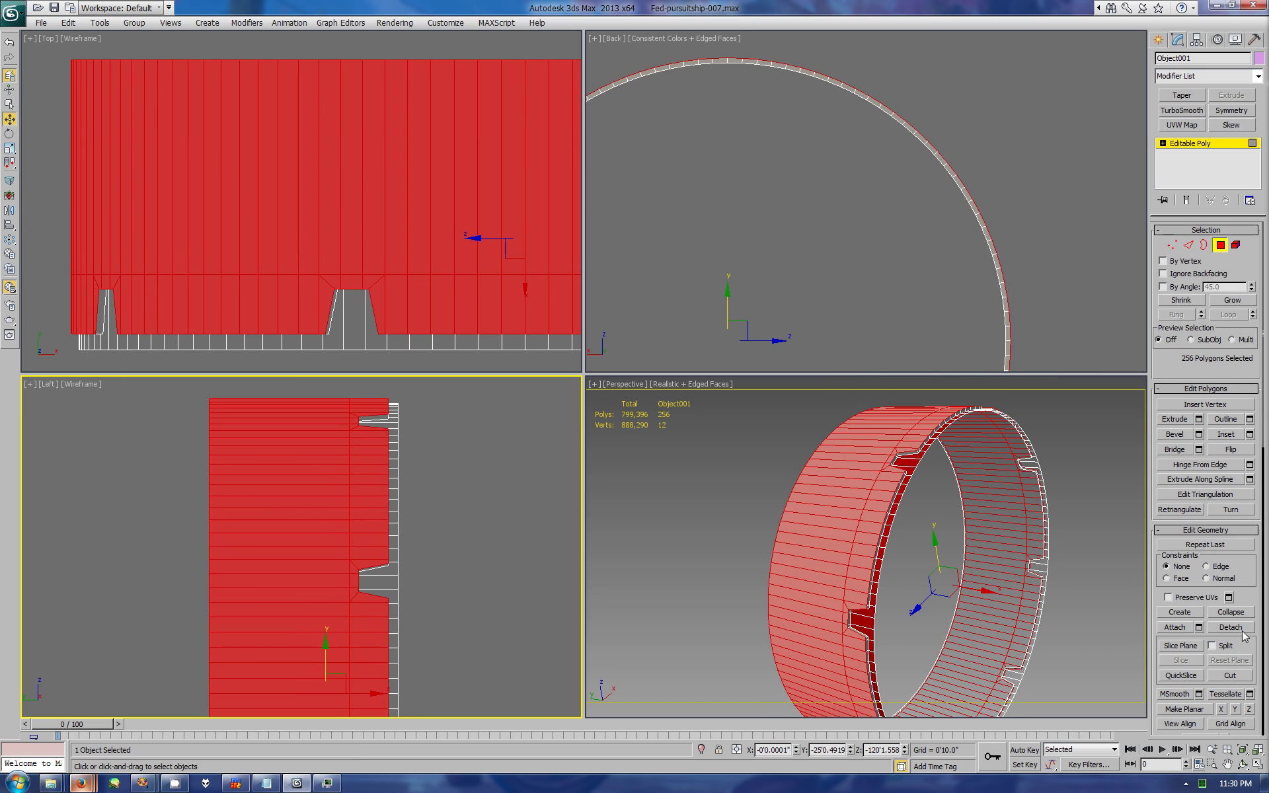
click(1230, 627)
click(965, 423)
key(alt+w)
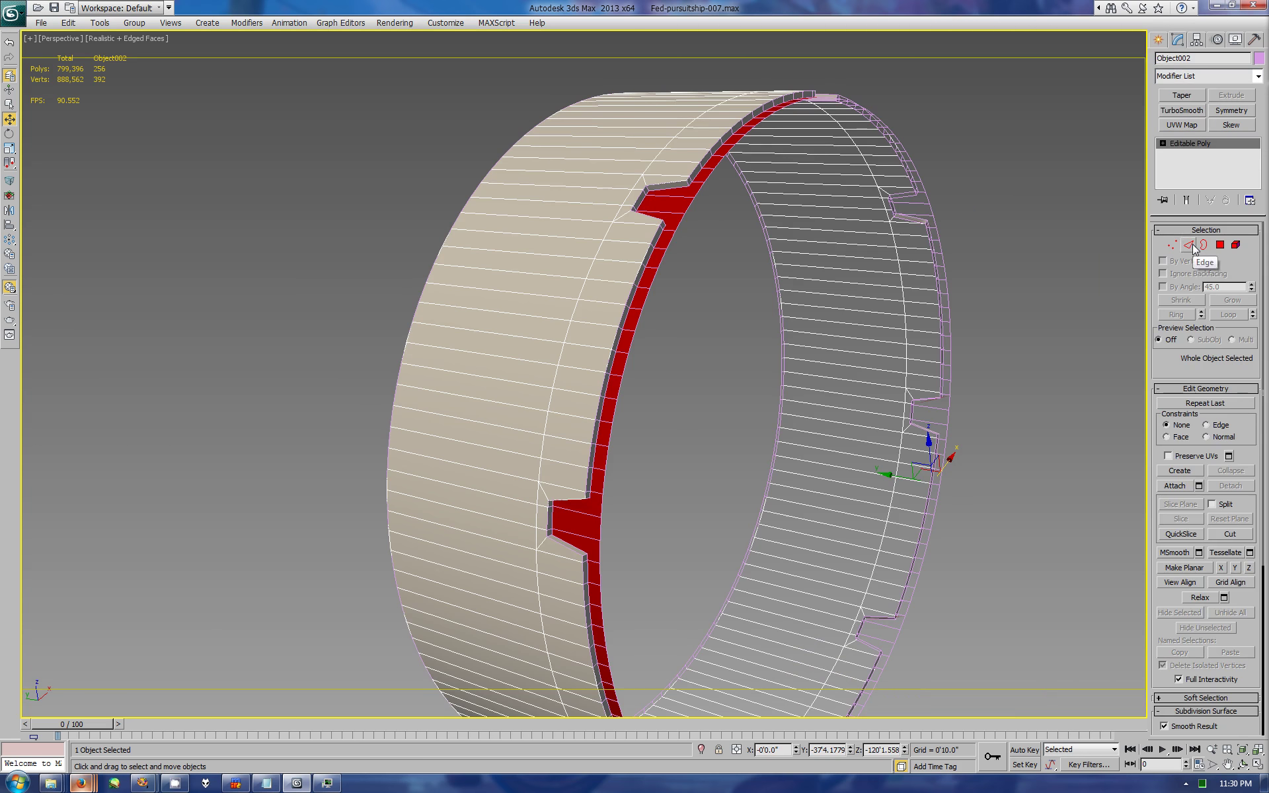
click(1189, 245)
click(1203, 245)
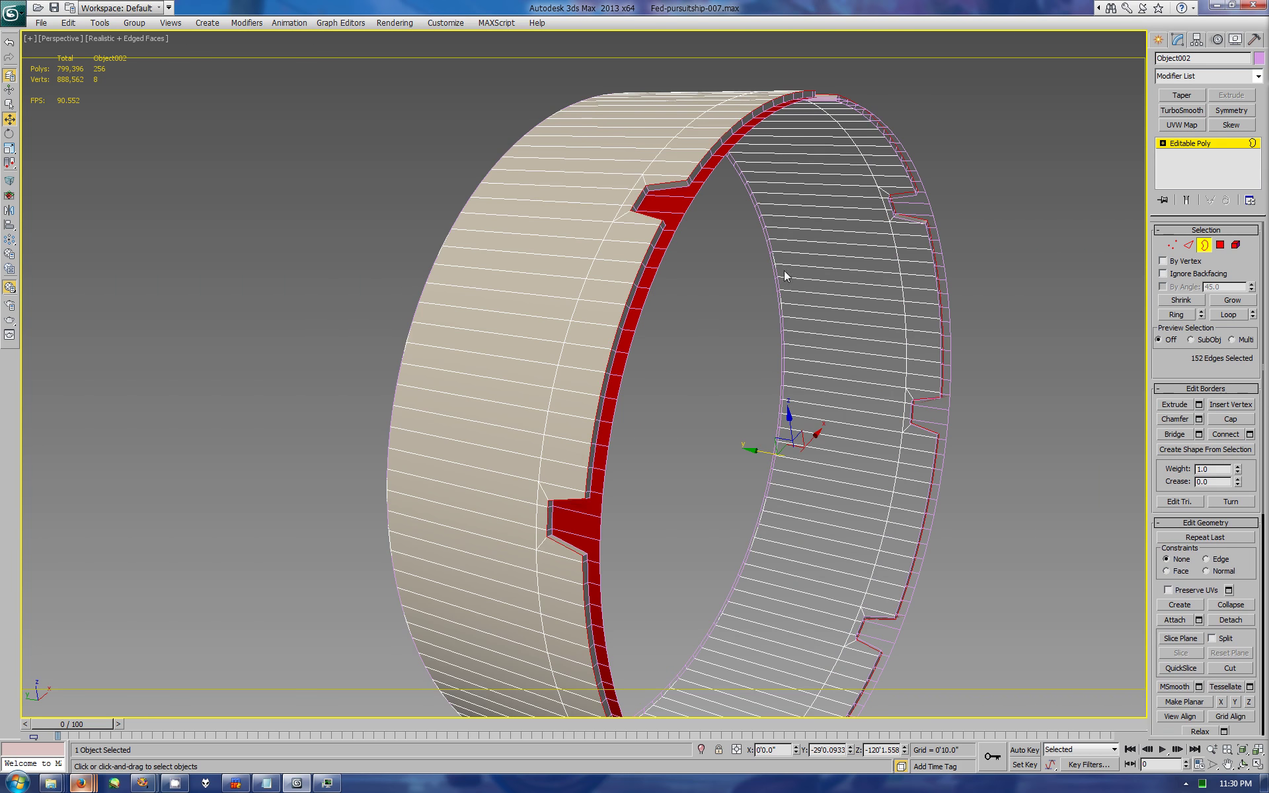
click(1198, 419)
key(Escape)
key(2)
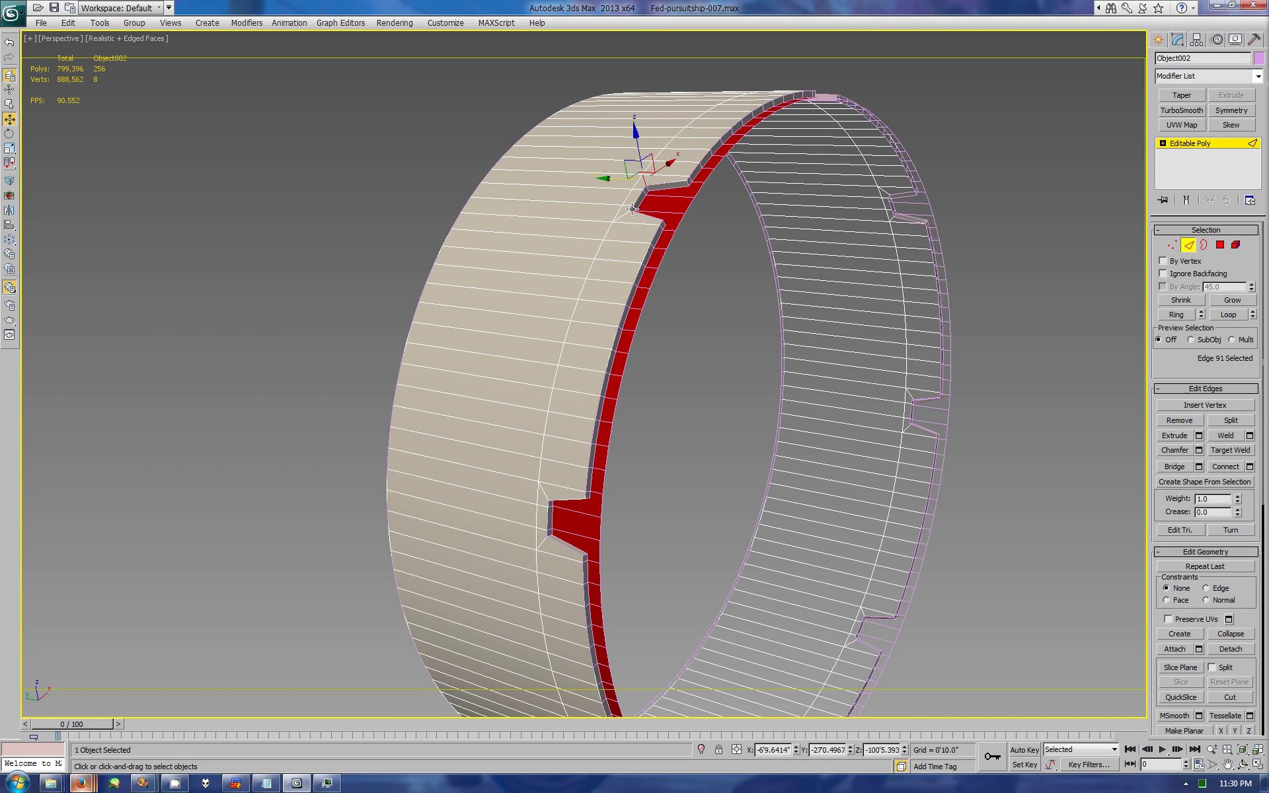
click(854, 613)
click(1176, 422)
alt+middle_drag(660, 463, 738, 599)
click(739, 598)
key(BackSpace)
click(699, 615)
key(BackSpace)
click(645, 613)
key(BackSpace)
click(523, 702)
key(BackSpace)
mouse_move(582, 397)
alt+middle_down()
mouse_move(603, 333)
mouse_move(777, 255)
mouse_move(812, 371)
alt+middle_up()
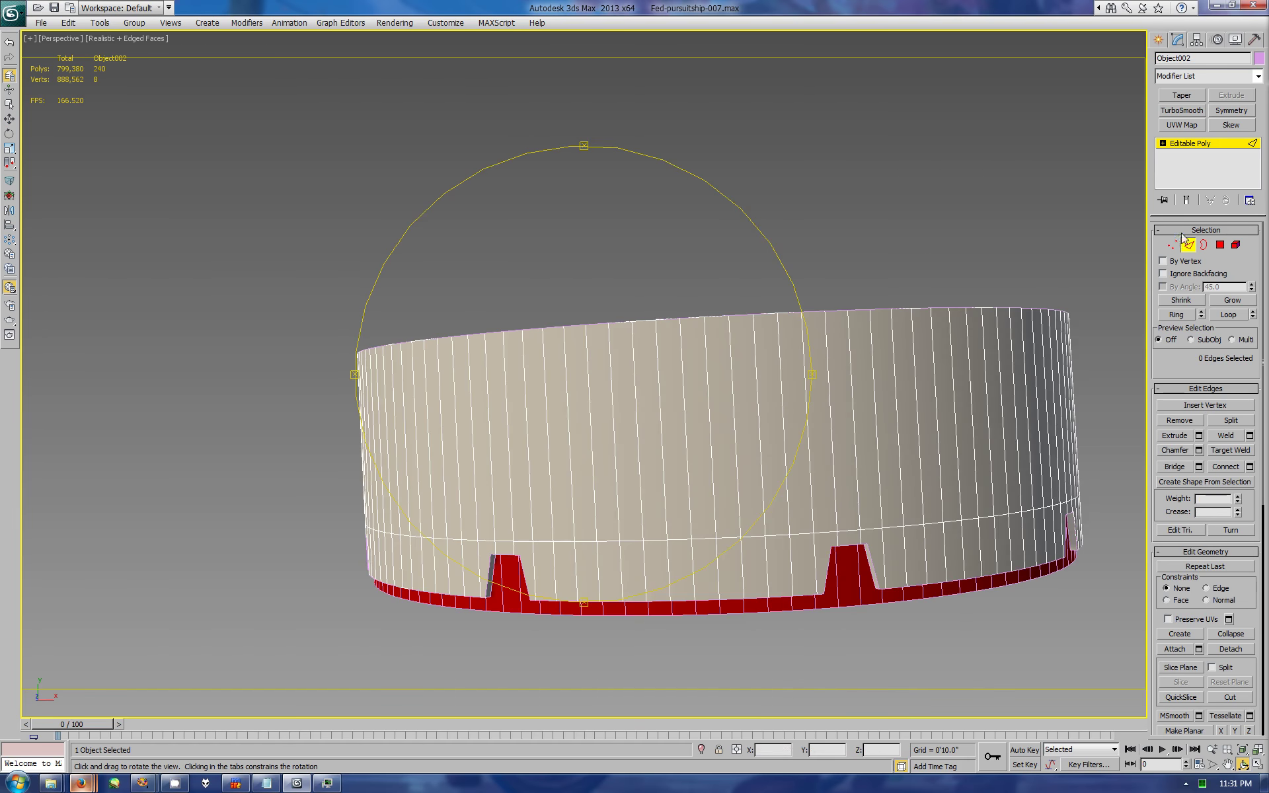
key(3)
key(ctrl+a)
key(w)
click(1198, 419)
drag(904, 404, 902, 431)
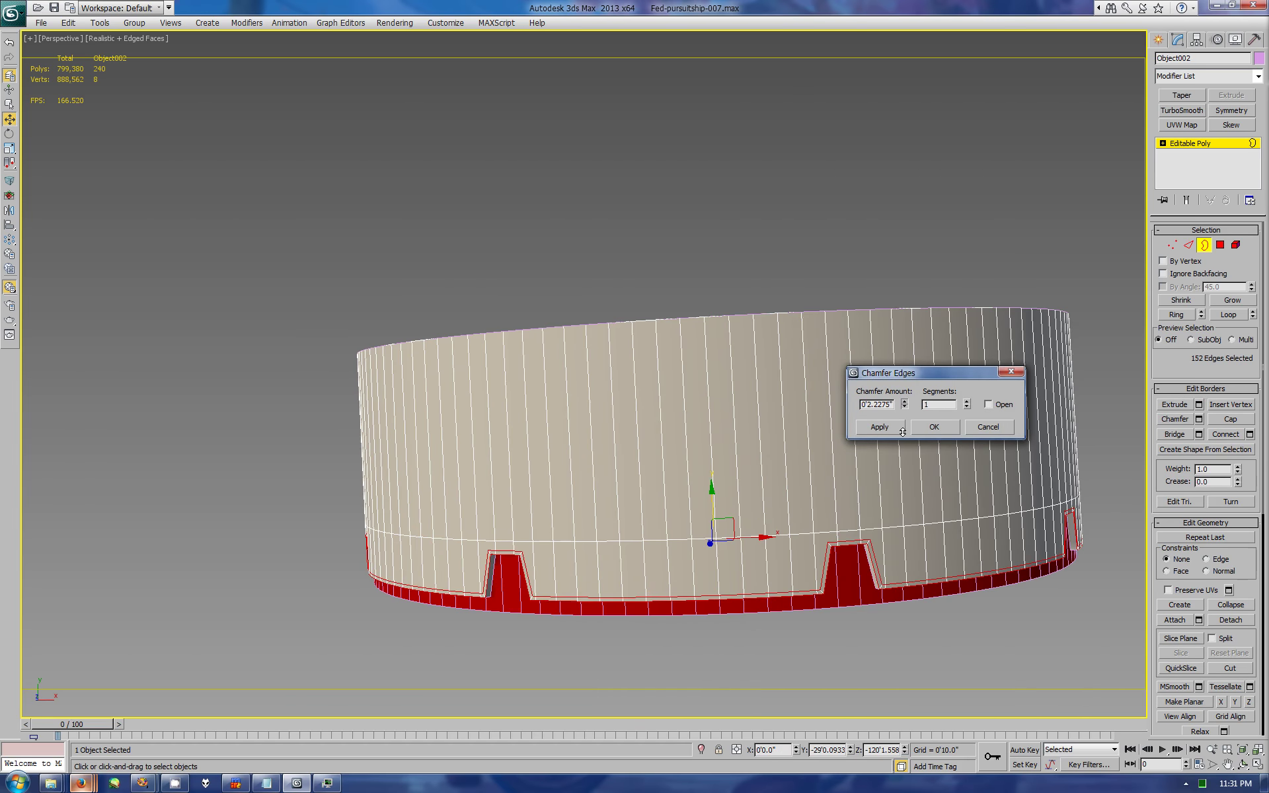
click(931, 426)
mouse_move(637, 363)
alt+middle_down()
mouse_move(609, 376)
mouse_move(768, 280)
alt+middle_up()
click(1235, 39)
click(1202, 429)
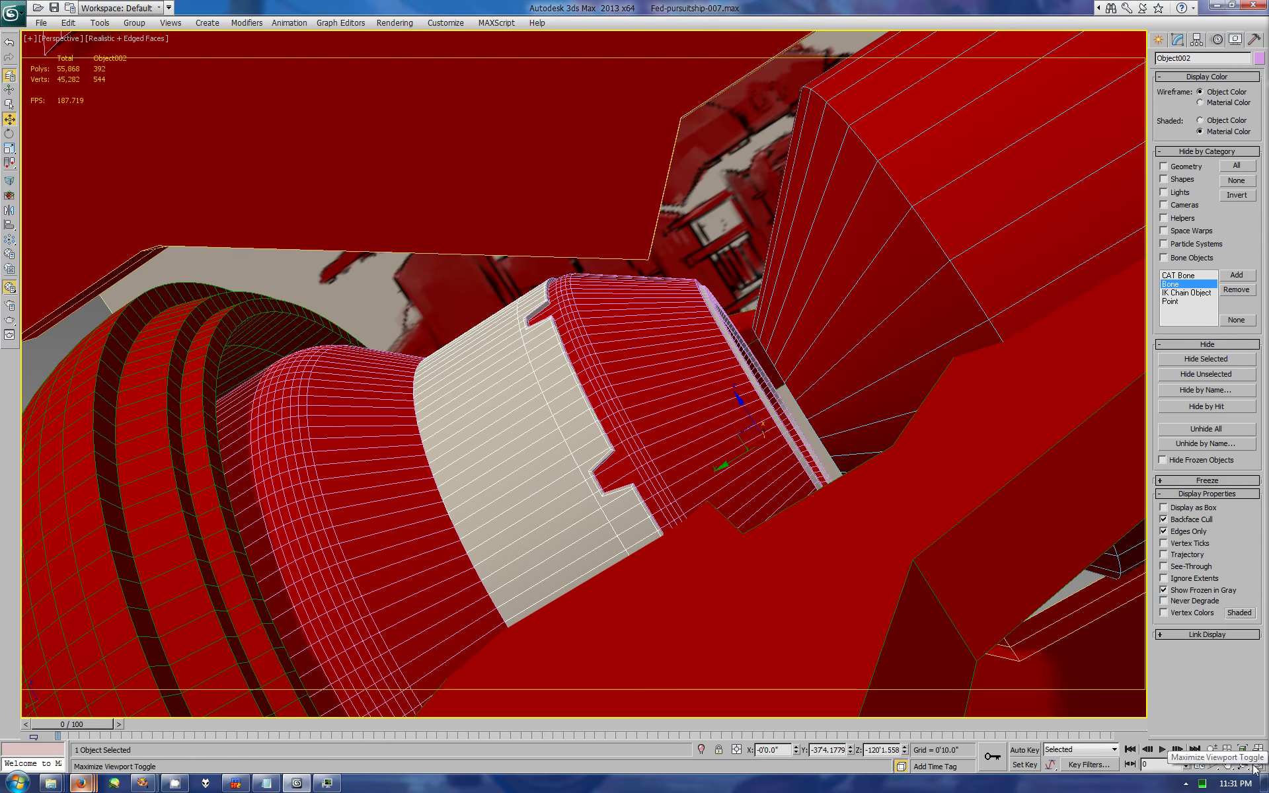
key(ctrl+r)
drag(661, 430, 702, 467)
key(ctrl+z)
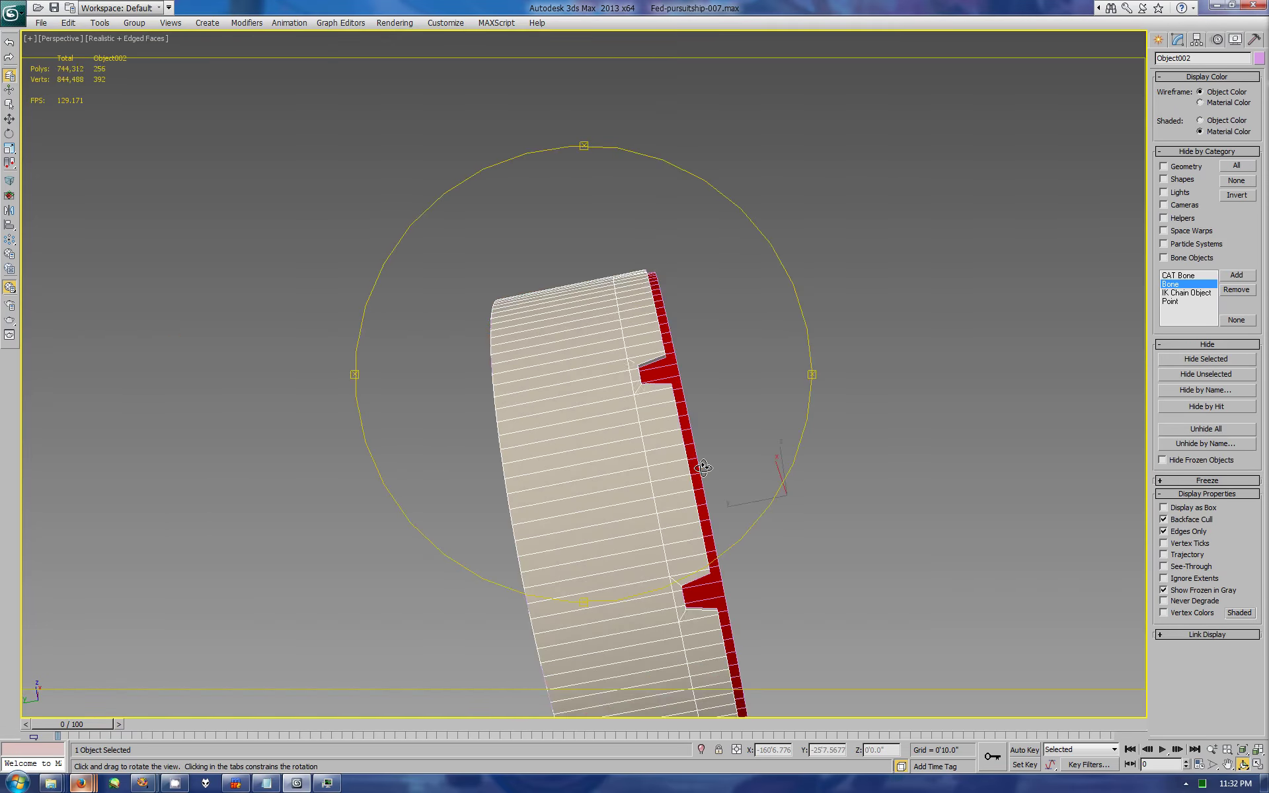
key(ctrl+z)
key(ctrl+z)
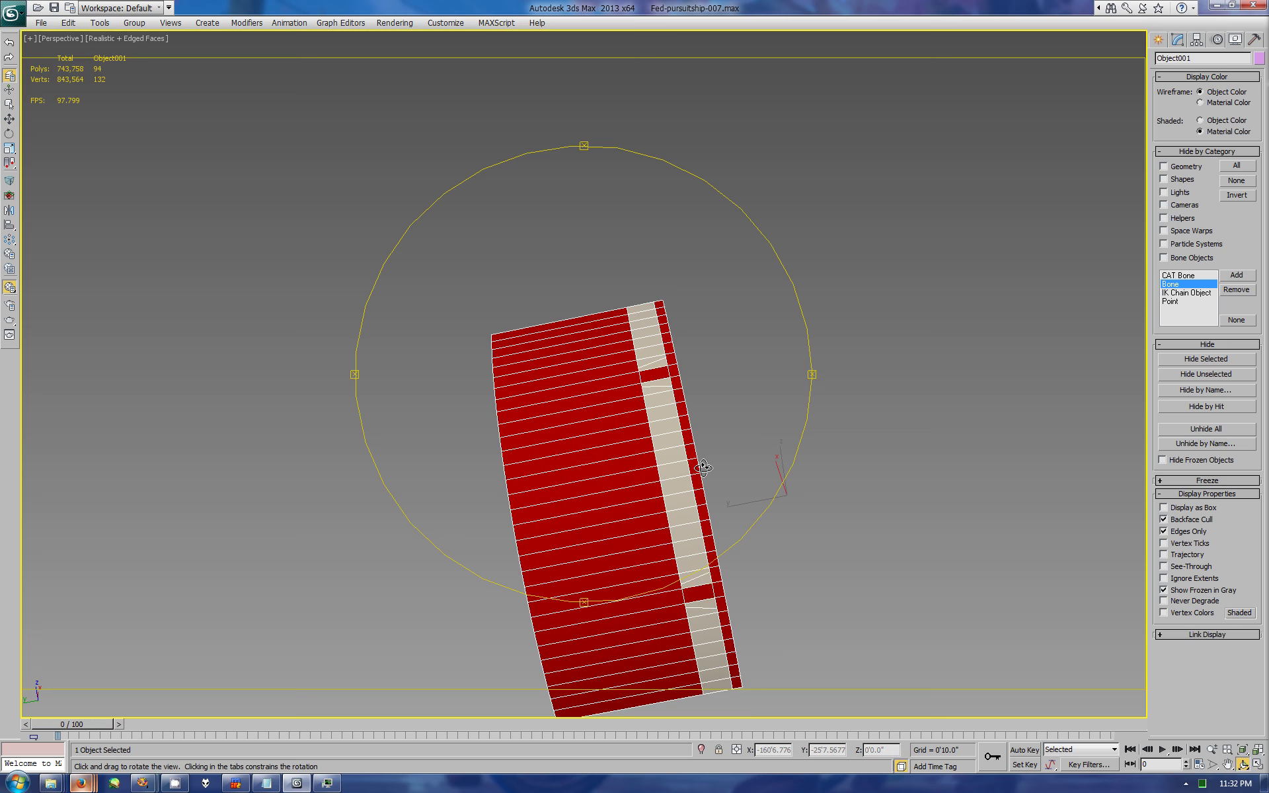
Step: Select the edges at the two notches and Connect them with new edges
drag(702, 467, 661, 396)
click(1177, 40)
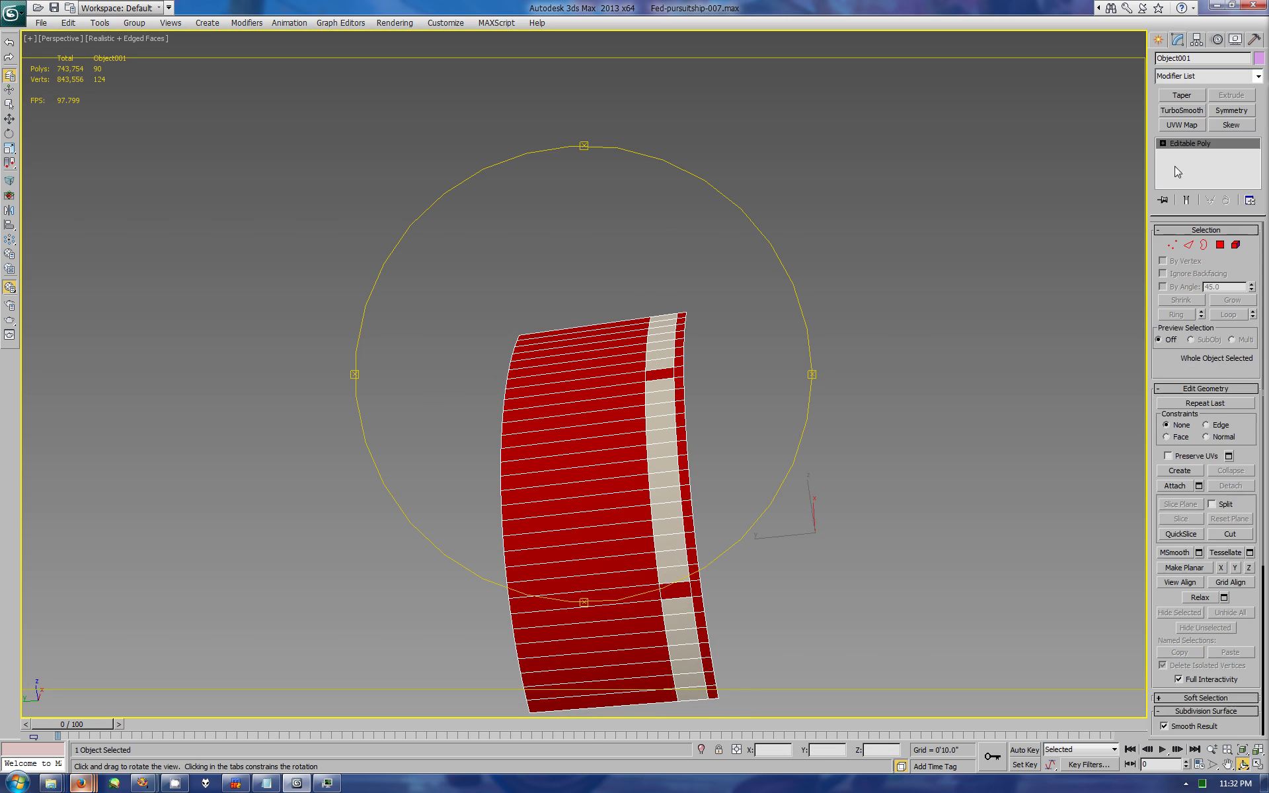
key(2)
click(648, 330)
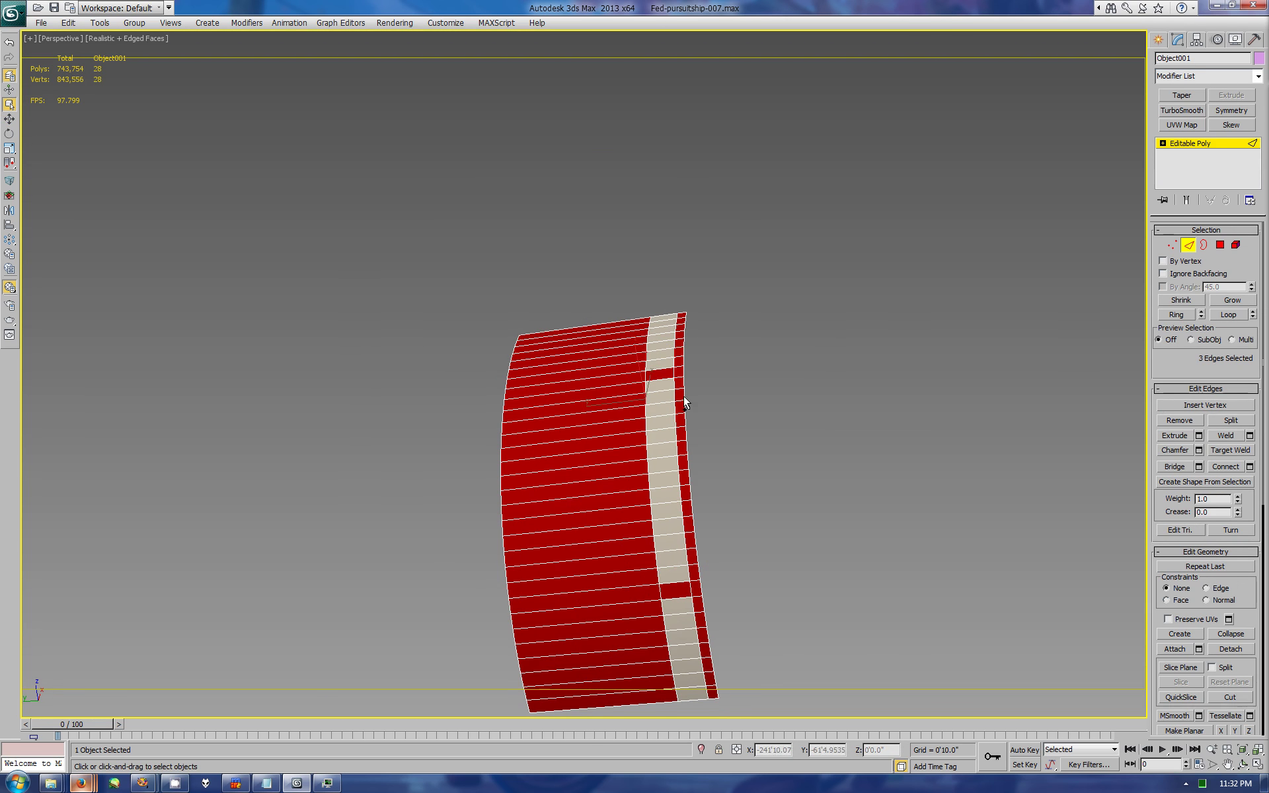
scroll(866, 580, up, 3)
scroll(872, 462, up, 2)
ctrl+click(872, 463)
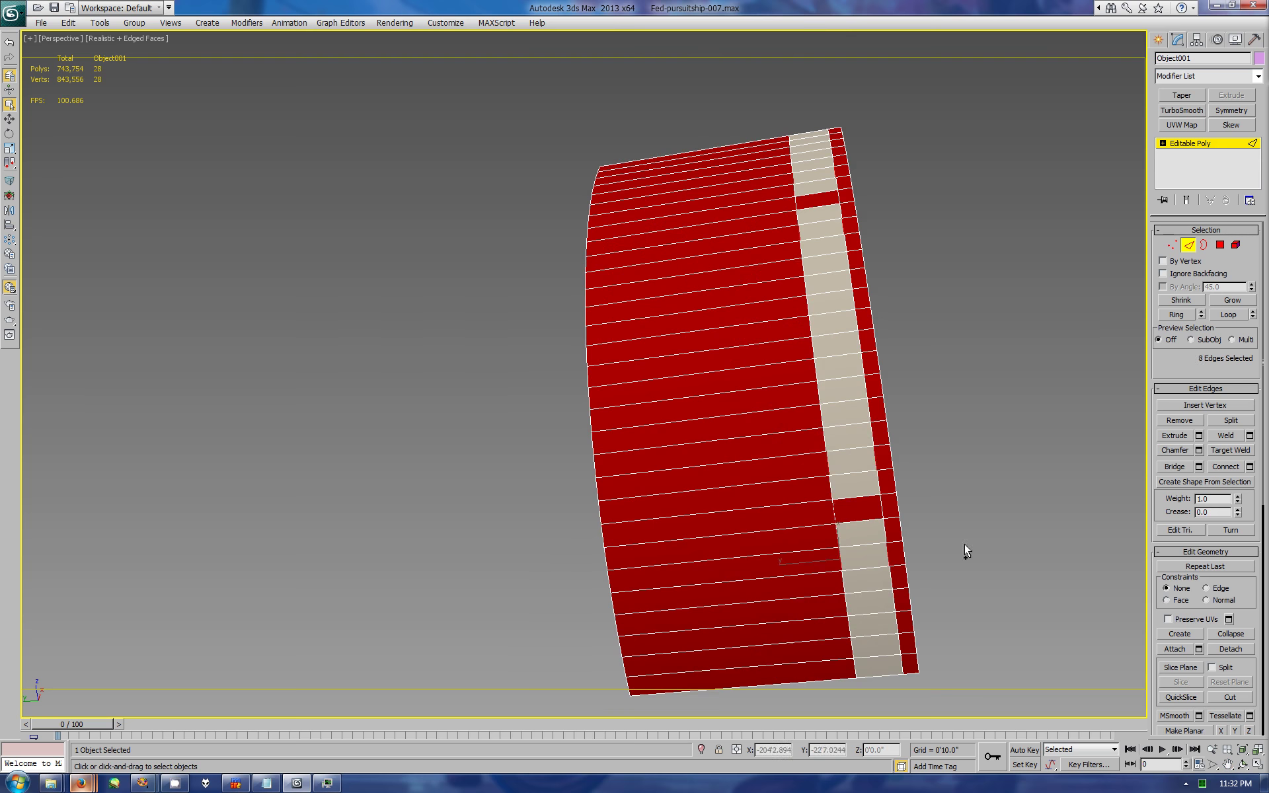
click(1249, 466)
click(1015, 373)
Step: Connect the two notch vertices, Remove the unwanted edges, and select all polygons
key(1)
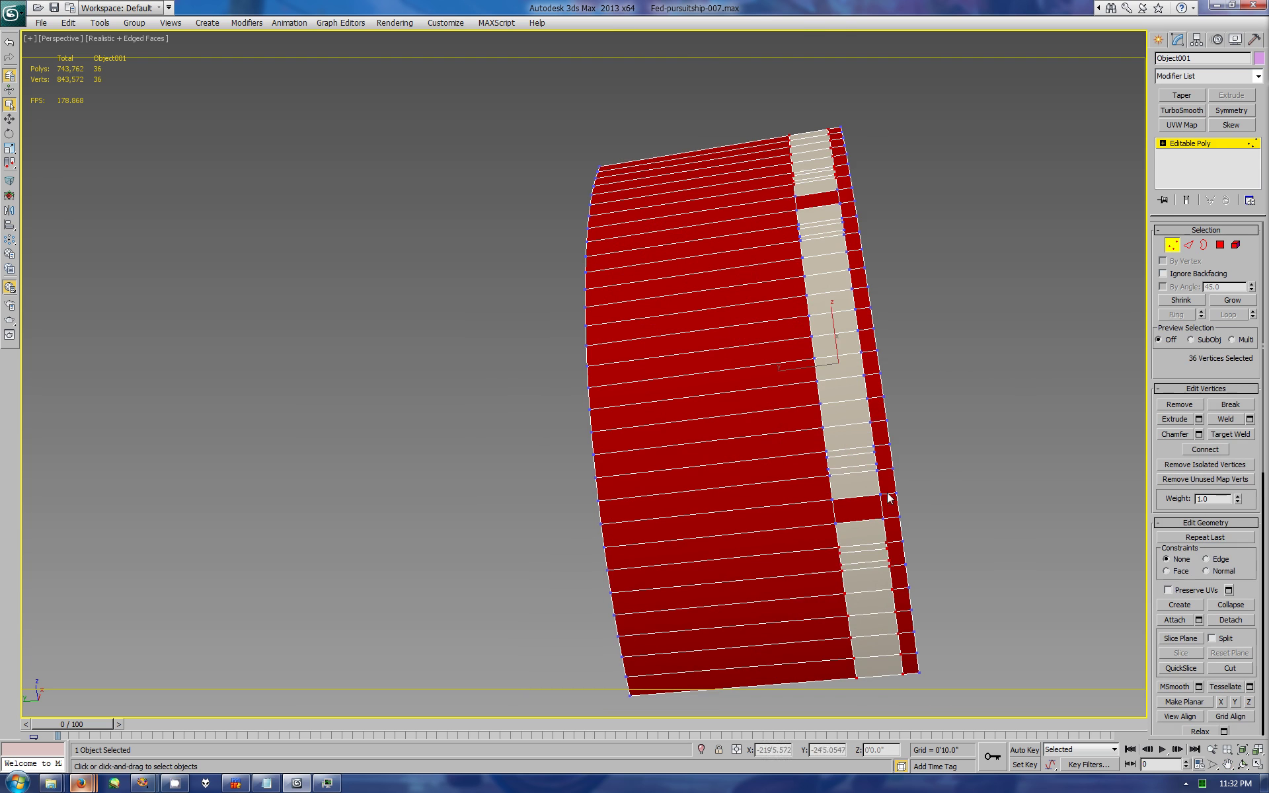
key(ctrl+shift+e)
key(2)
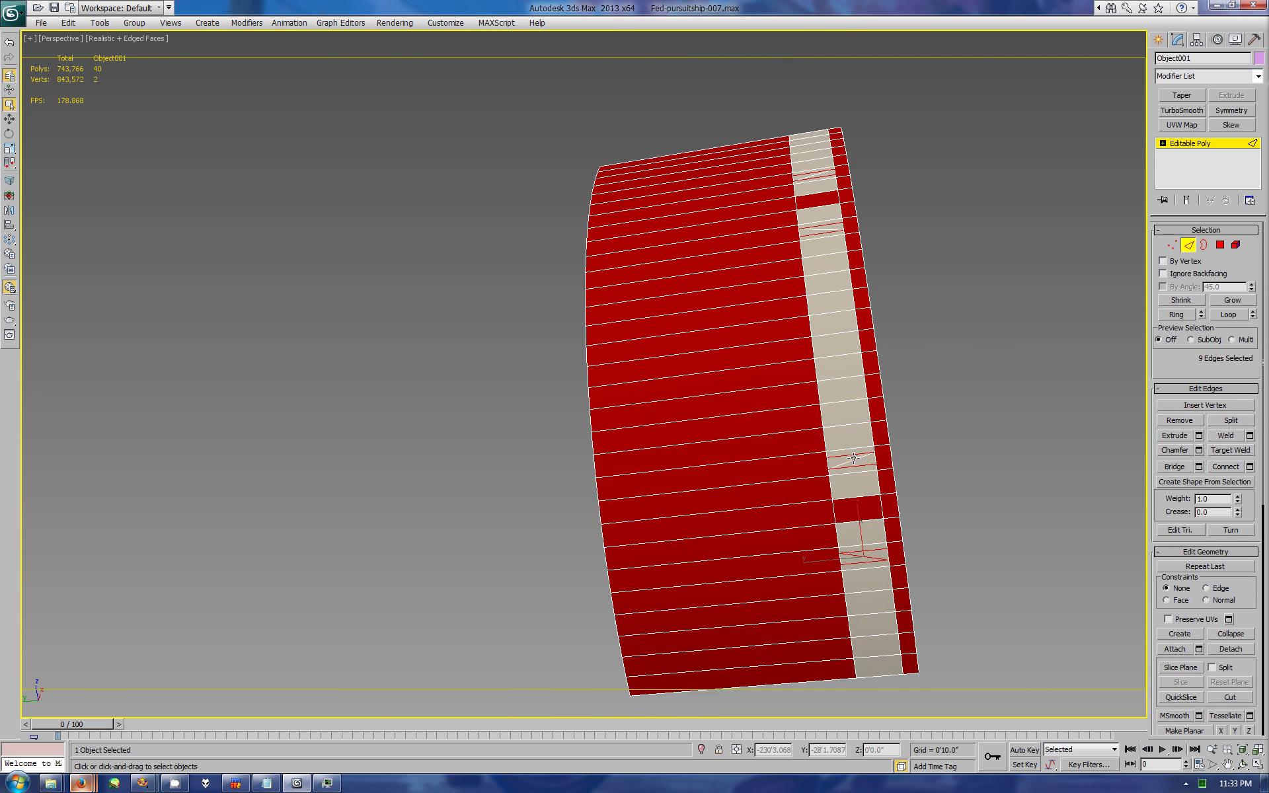
key(ctrl+BackSpace)
key(ctrl+BackSpace)
key(ctrl+BackSpace)
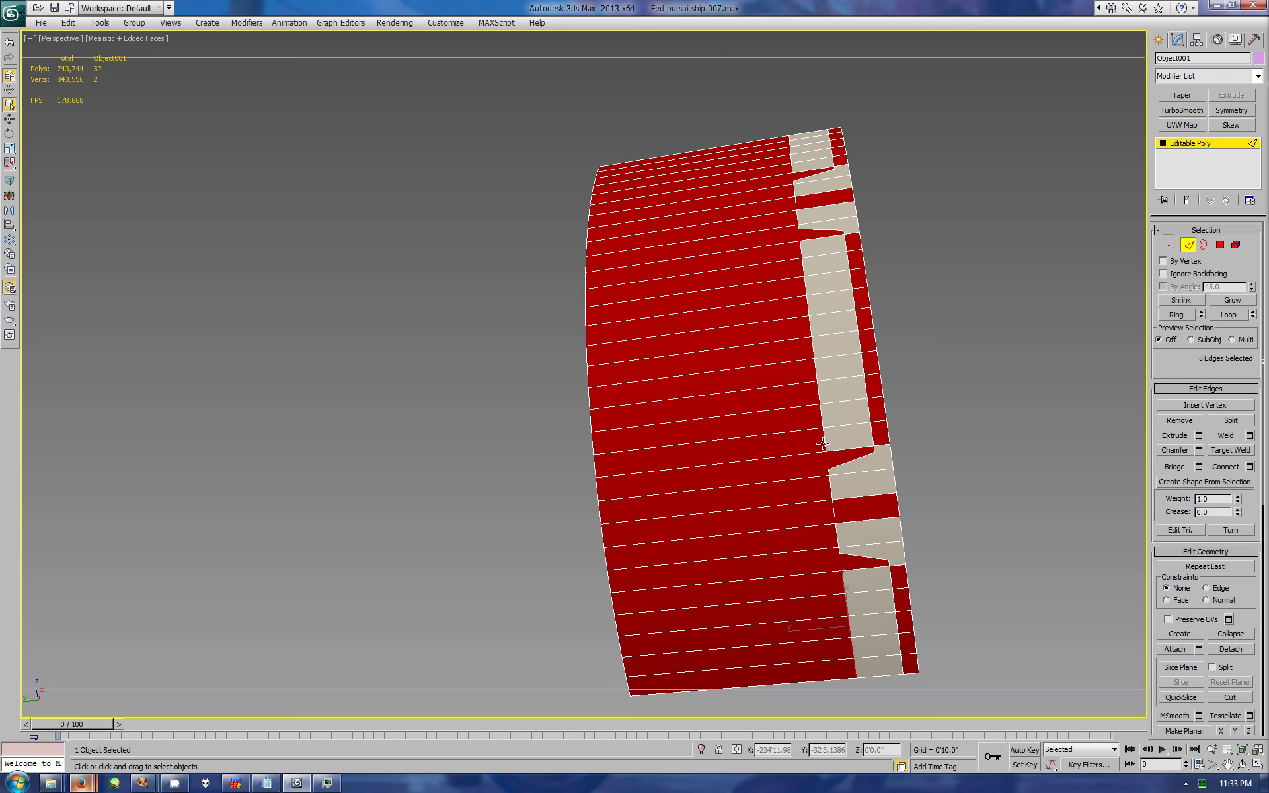
key(ctrl+BackSpace)
key(4)
key(ctrl+a)
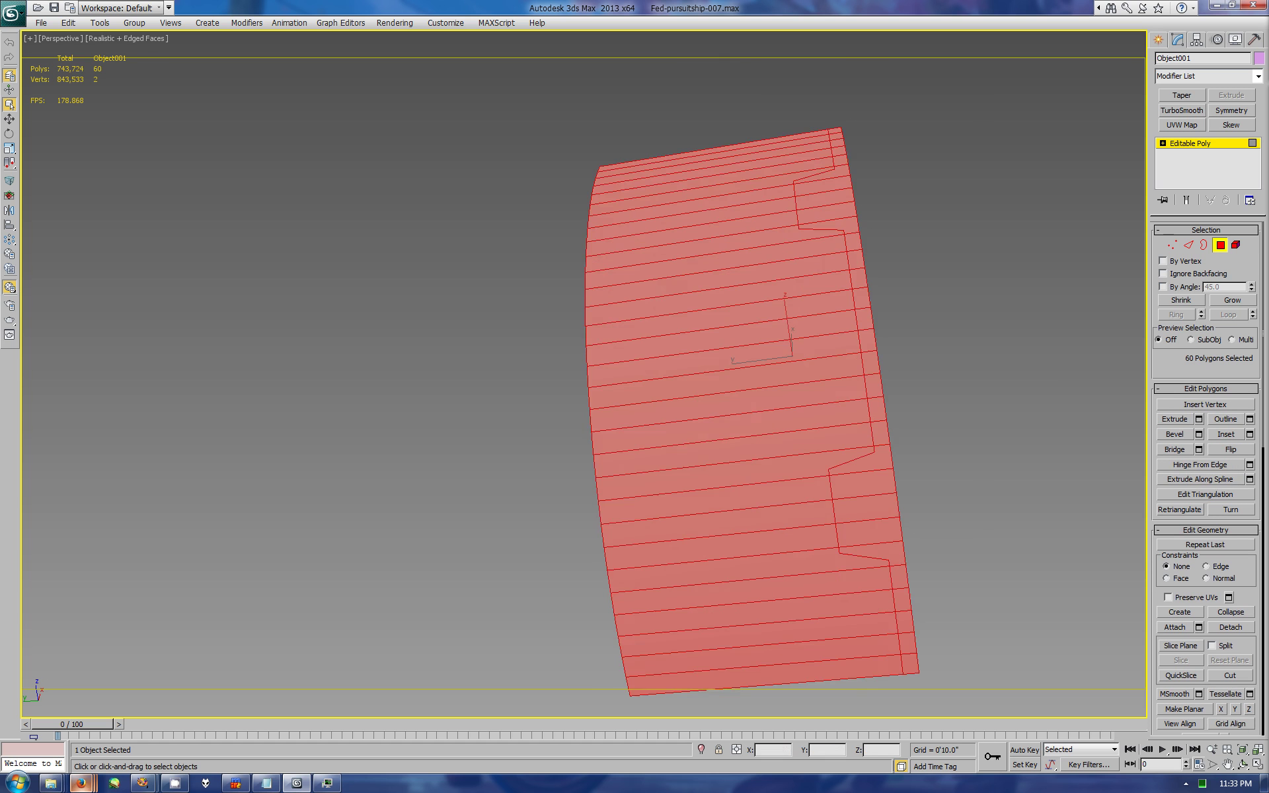
Step: Slice a vertical edge loop through the panel and slide it to the right
click(1180, 645)
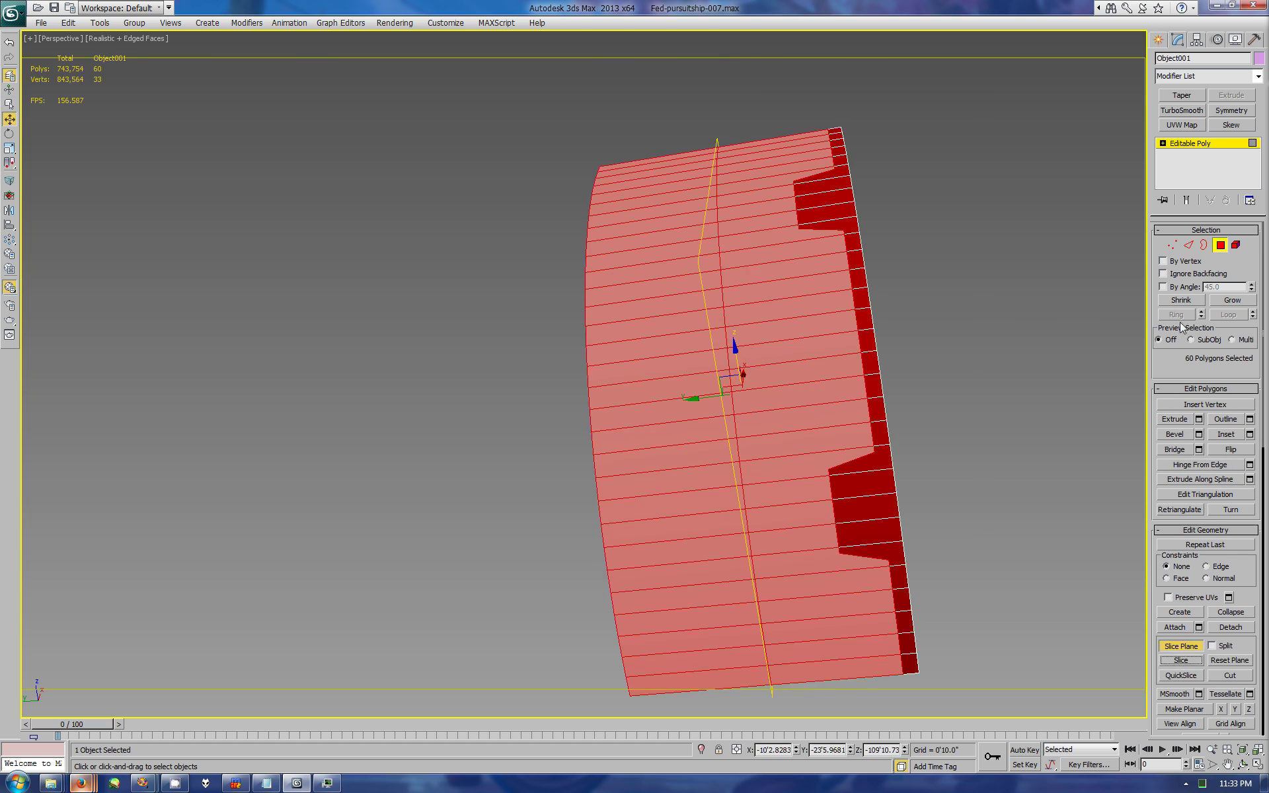
key(1)
key(2)
key(w)
drag(728, 340, 1114, 267)
Step: Connect the loop's vertices diagonally to the step corners, then exit sub-object level
key(1)
drag(767, 159, 786, 176)
drag(804, 240, 777, 221)
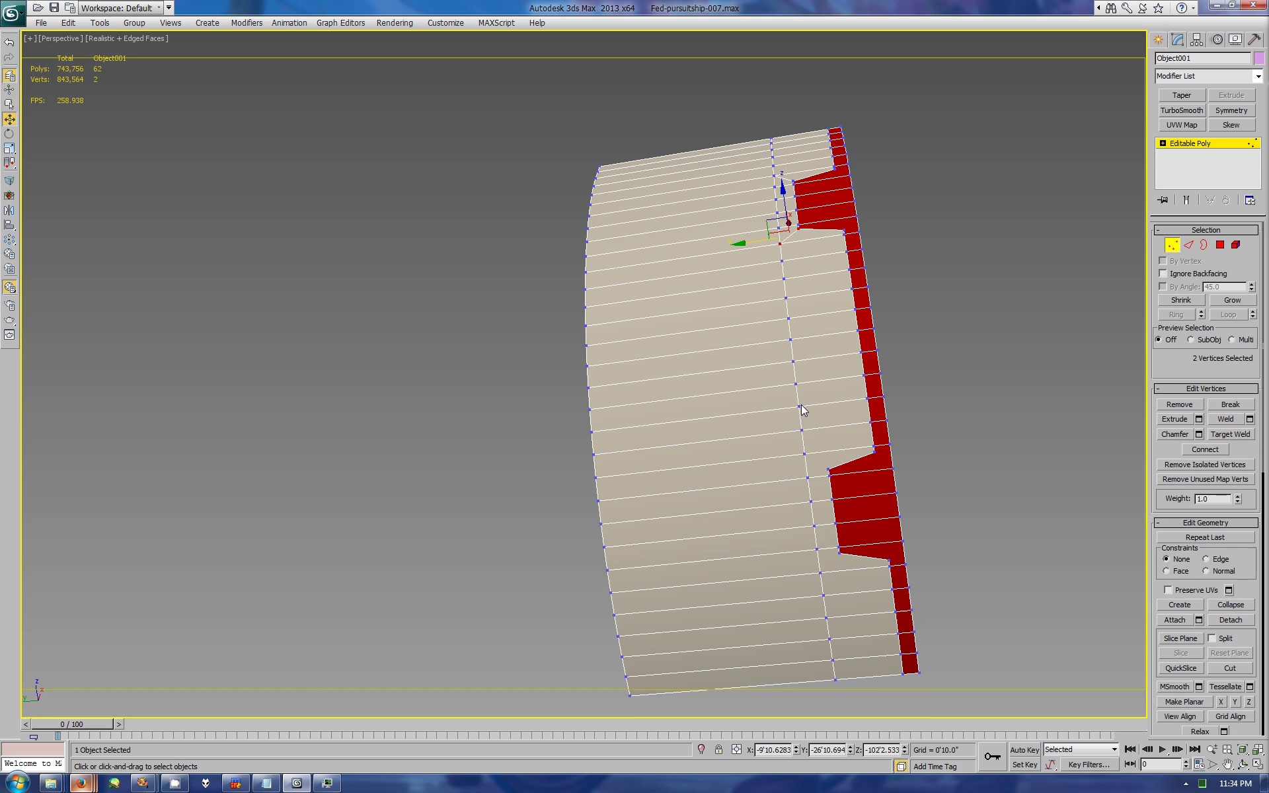
drag(834, 477, 796, 446)
key(ctrl+shift+e)
drag(846, 564, 810, 536)
click(1220, 245)
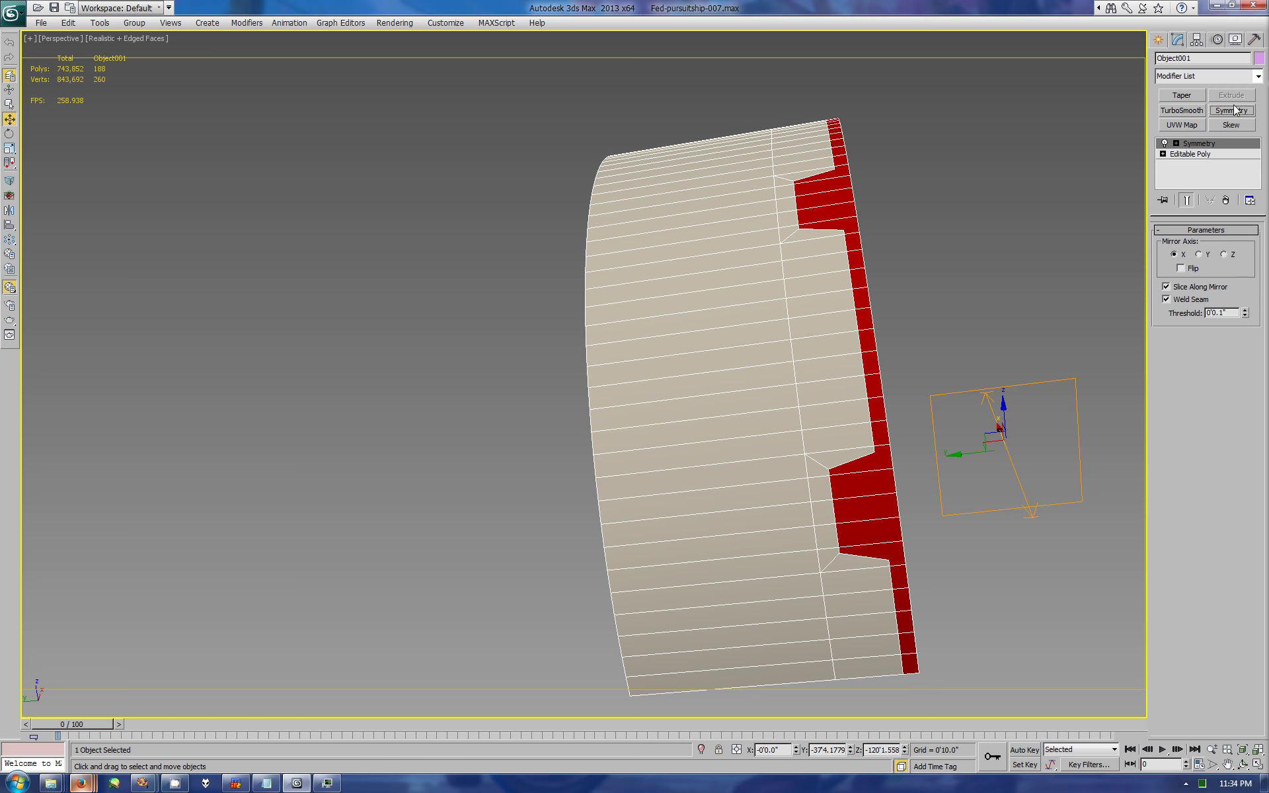
Step: Extrude the ring polygons 0'2.5" along their Local Normal
click(1219, 244)
click(1198, 419)
click(873, 415)
click(1245, 769)
drag(661, 396, 602, 377)
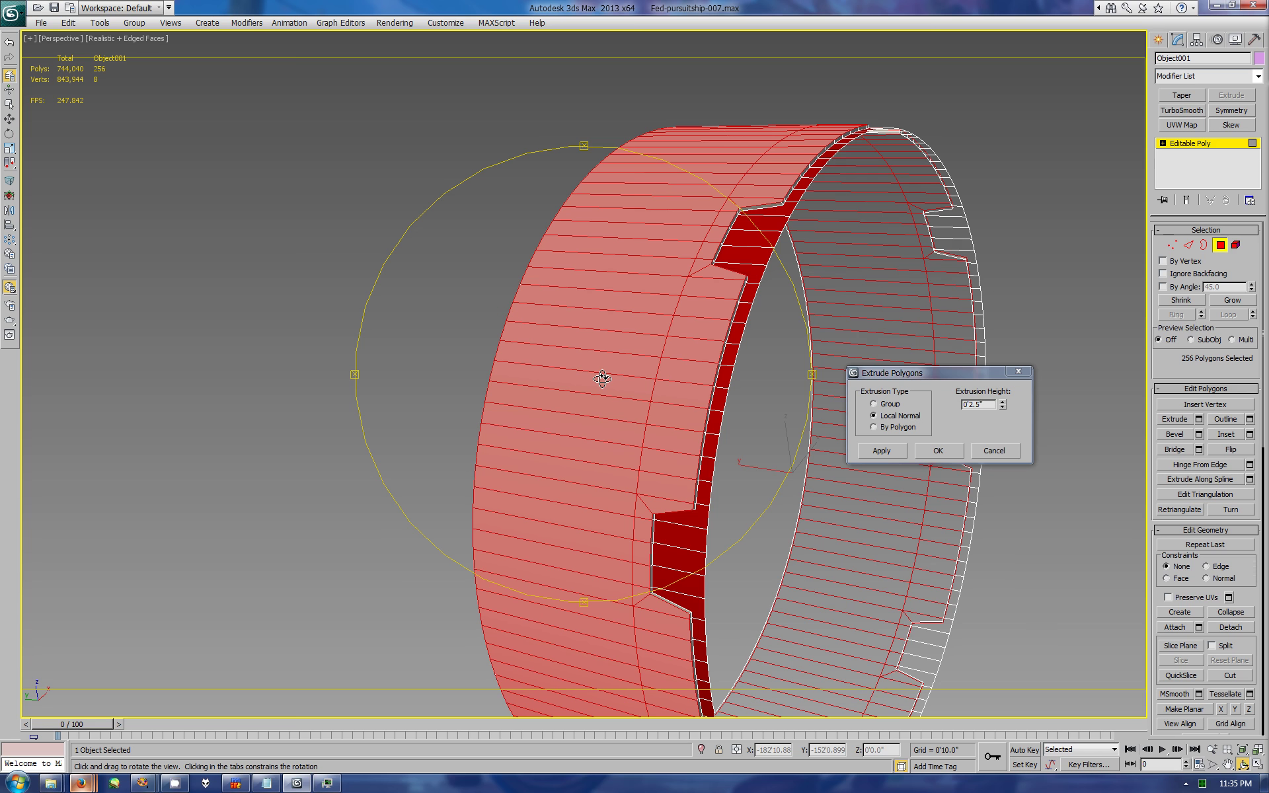
drag(602, 378, 722, 435)
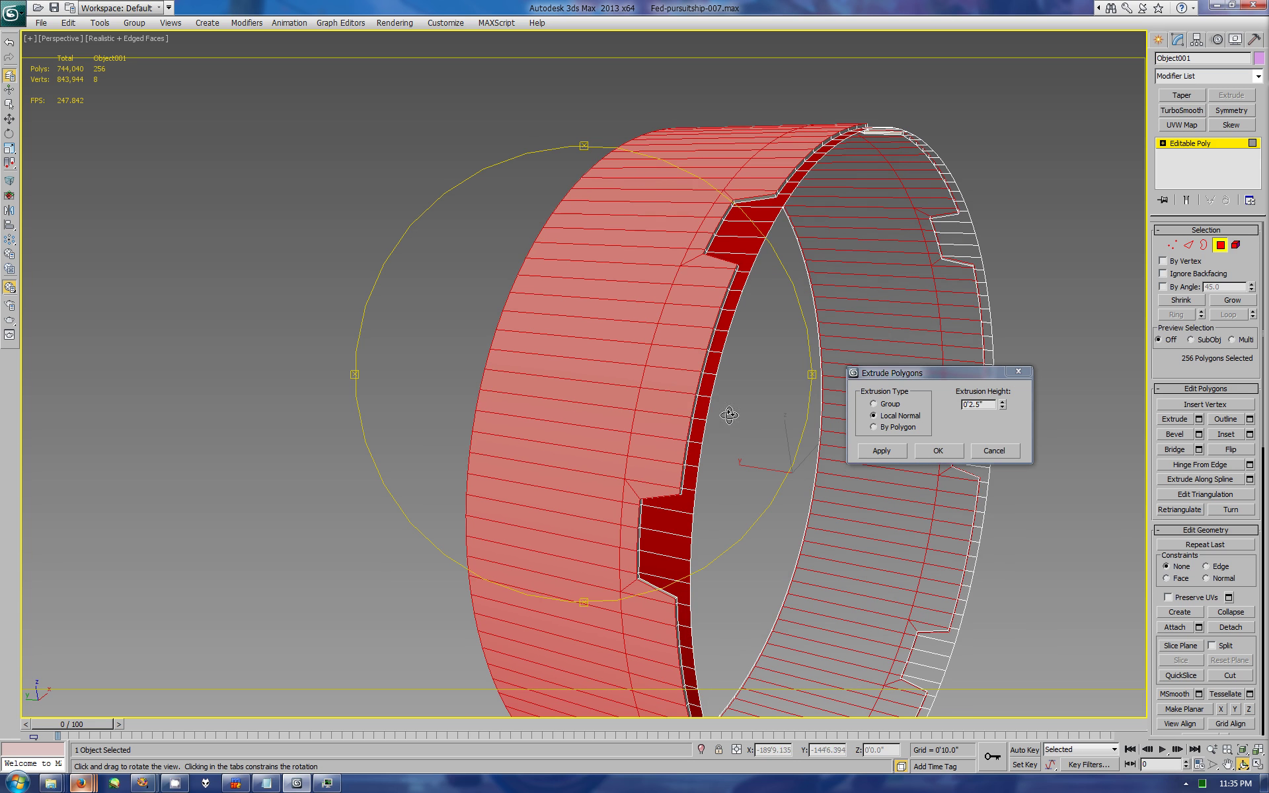
click(938, 452)
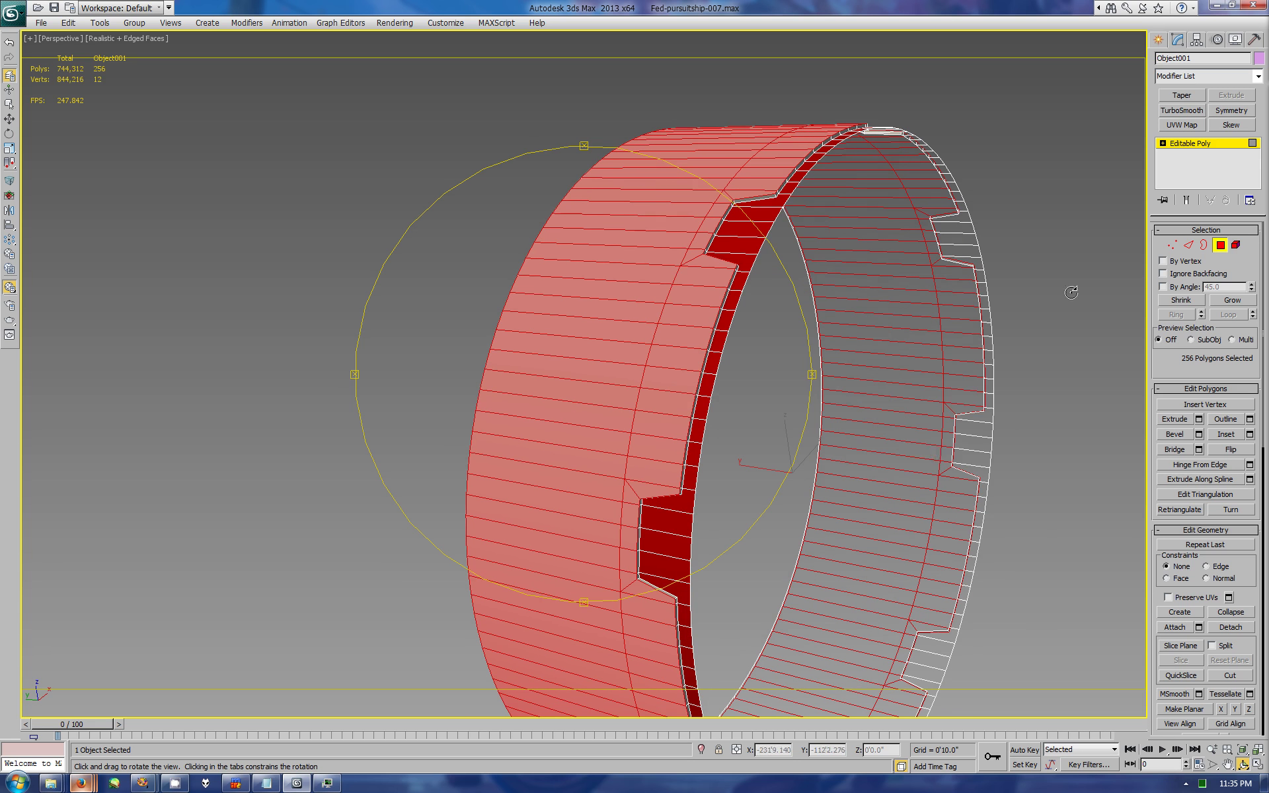
Step: Detach the extruded polygons as a new object, Object002
click(1230, 626)
click(972, 397)
click(1161, 41)
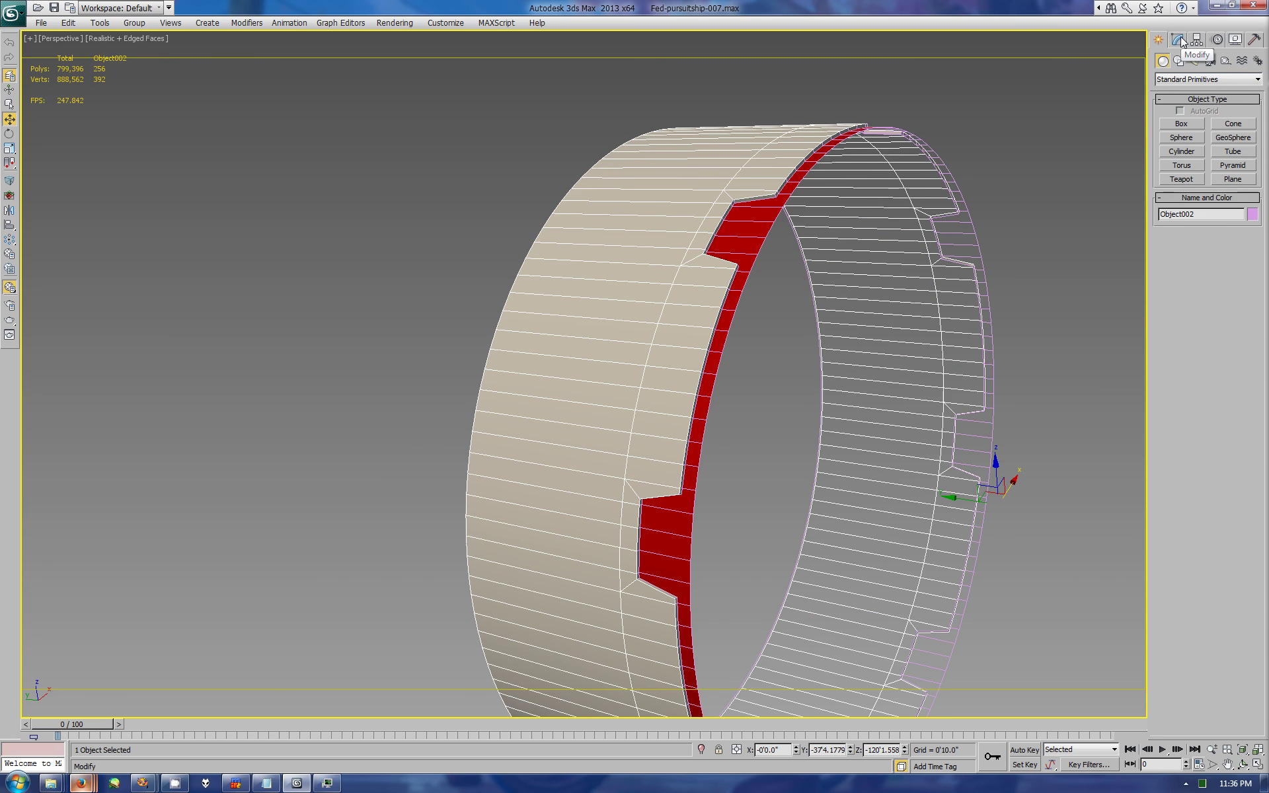
Step: Clear the new ring's vertex selection in the back view and return to the perspective view
click(1177, 40)
key(alt+w)
right_click(859, 264)
key(alt+w)
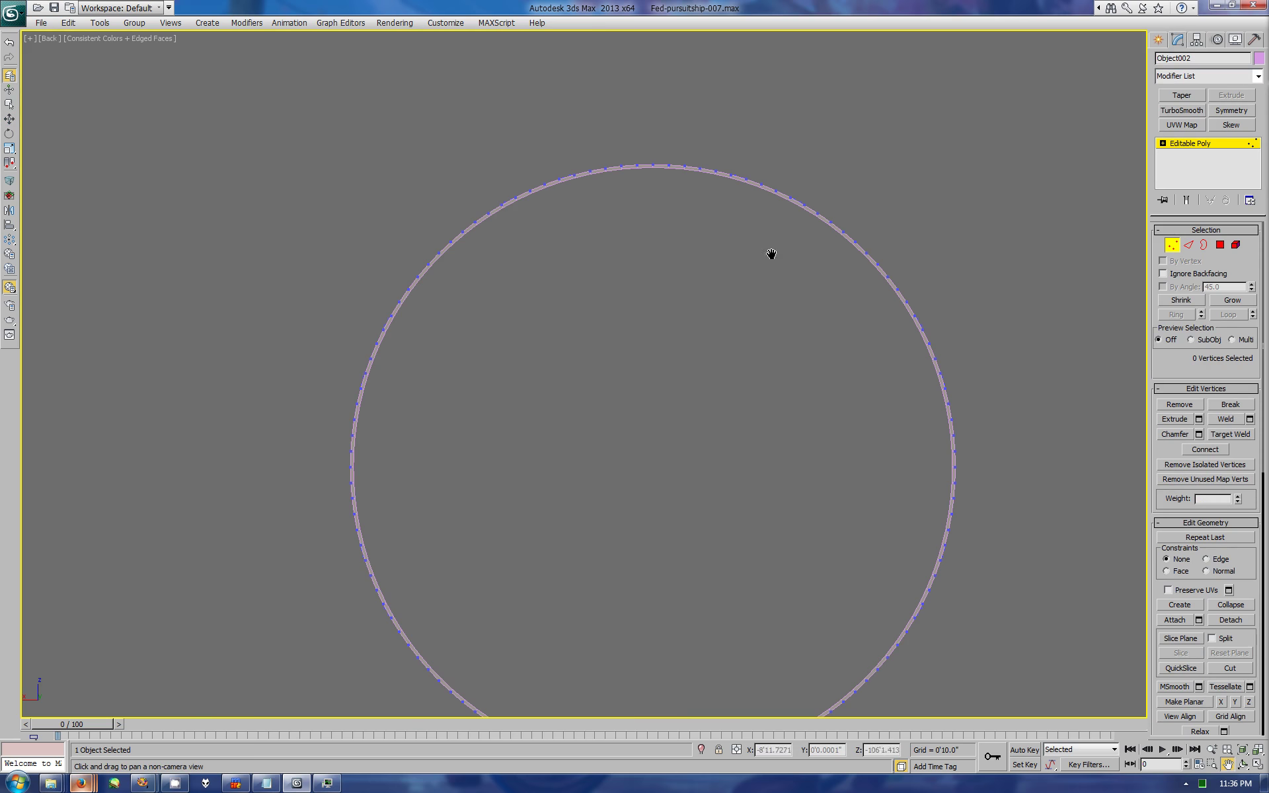
click(968, 489)
scroll(585, 340, down, 2)
scroll(584, 340, up, 4)
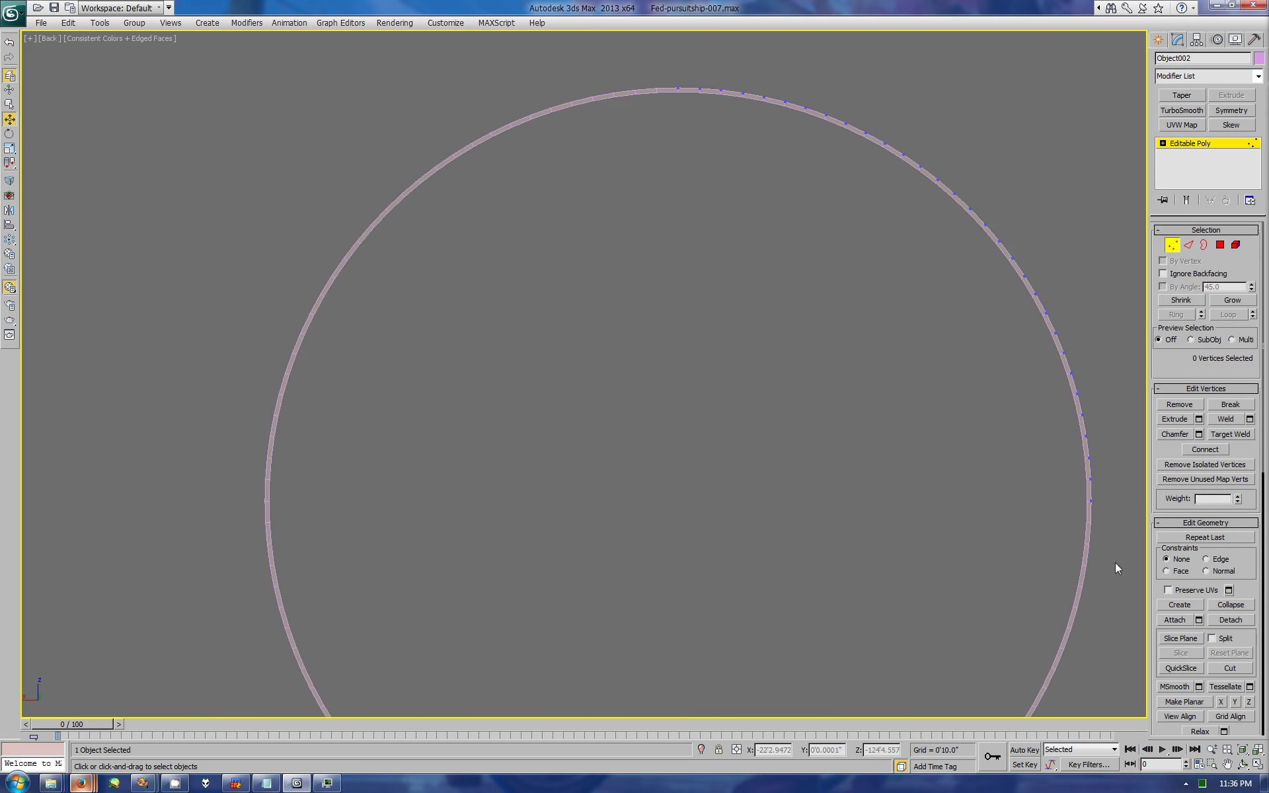
click(1256, 765)
click(1256, 764)
click(1242, 765)
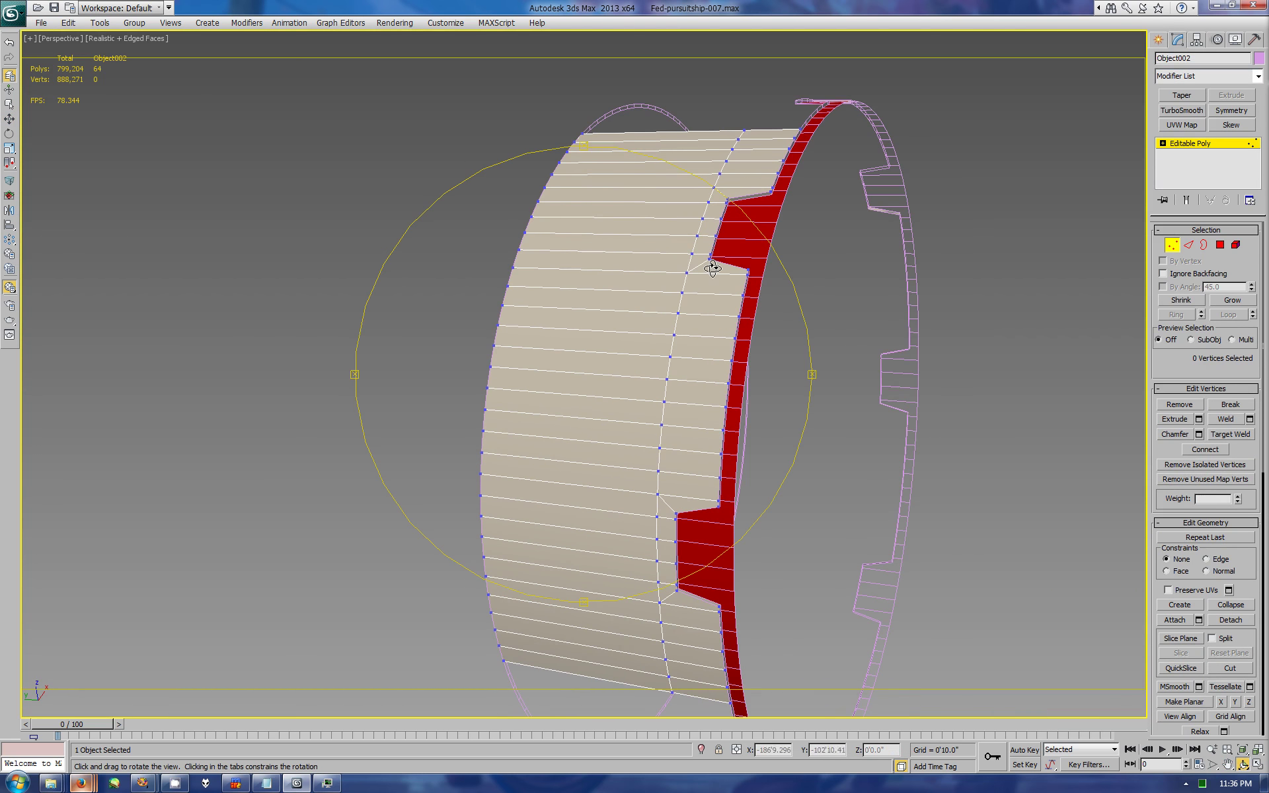
Step: Chamfer the notched rim edge loop by 0'2.66"
click(1188, 245)
key(w)
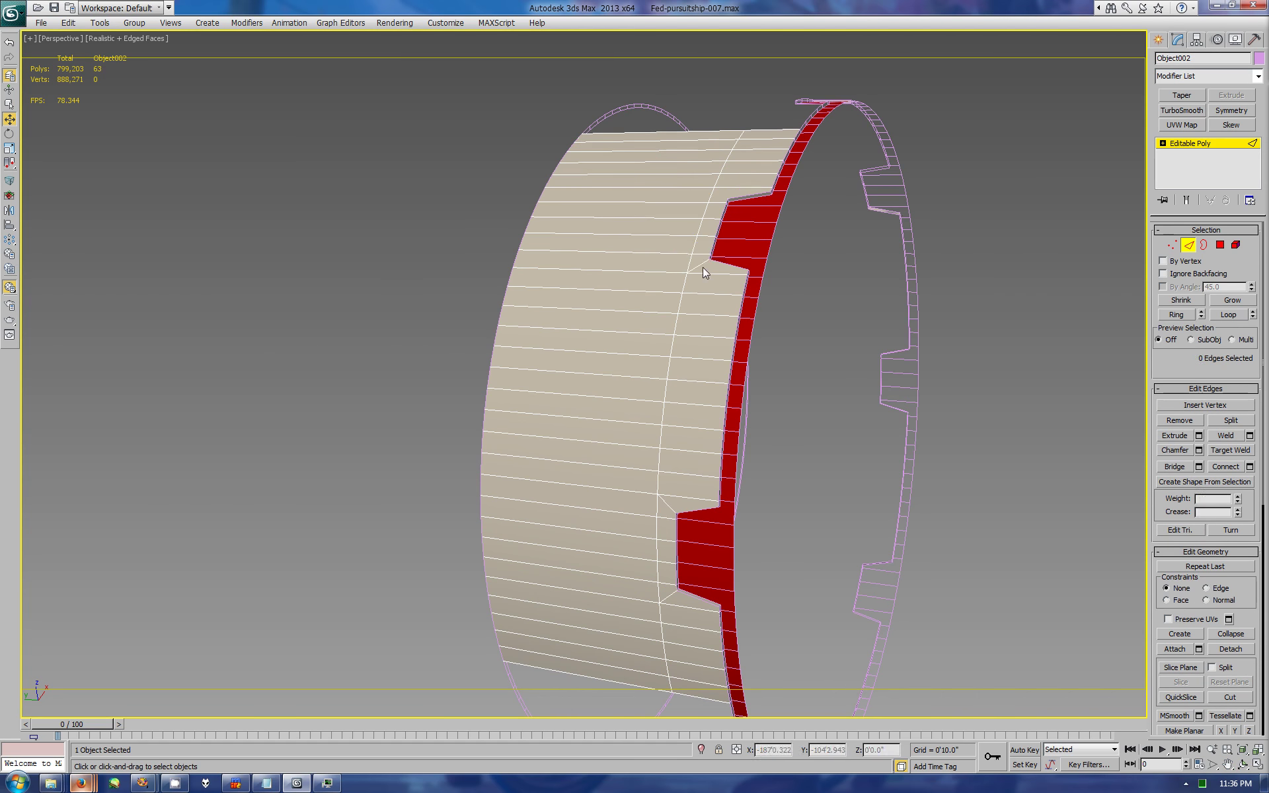
double_click(672, 596)
ctrl+click(727, 257)
ctrl+click(721, 218)
click(1198, 450)
drag(899, 381, 904, 294)
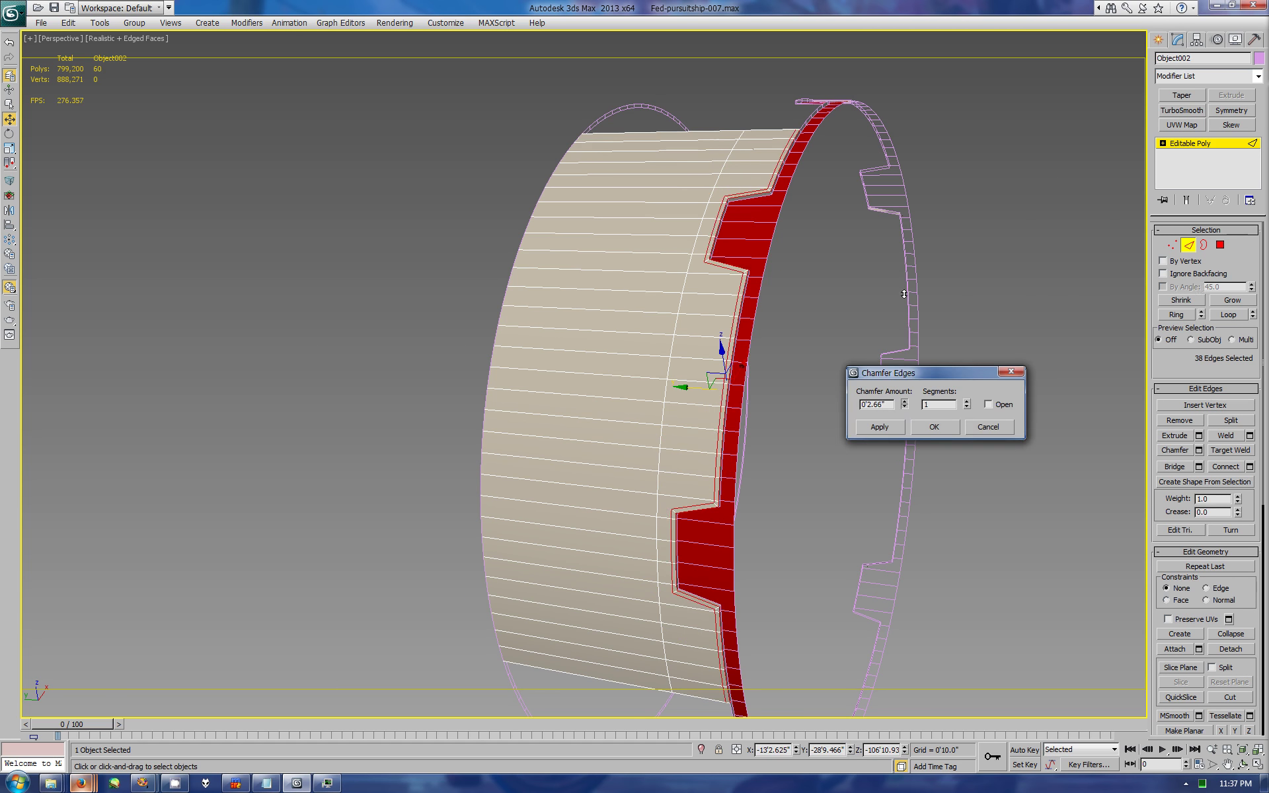
click(934, 427)
Step: Orbit around the ring to inspect the chamfered notch edges
ctrl+click(1172, 244)
scroll(1193, 634, down, 5)
scroll(1220, 380, up, 5)
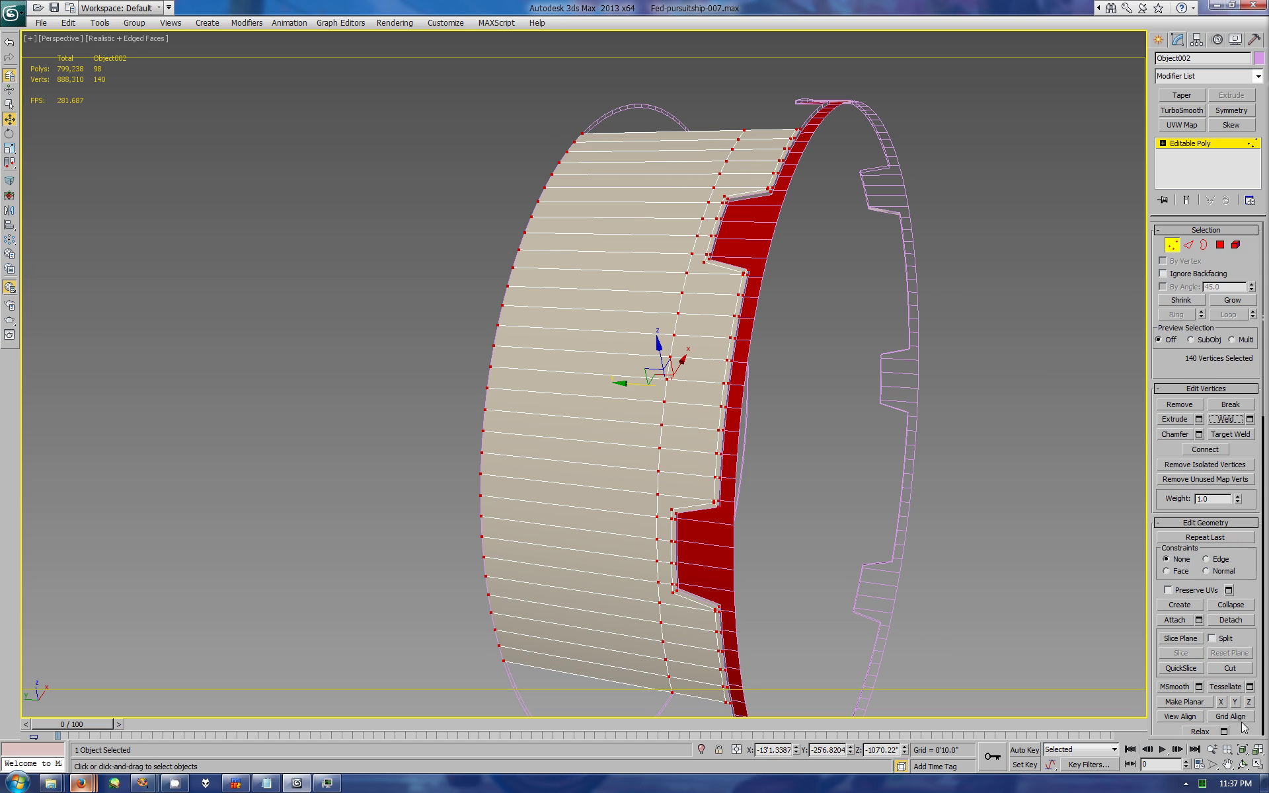
alt+middle_drag(859, 463, 996, 241)
key(1)
Step: Select Object001 and Attach the other band piece into its mesh
click(920, 151)
key(alt+w)
key(1)
mouse_move(1126, 280)
mouse_down()
mouse_move(1036, 381)
mouse_move(974, 371)
mouse_up()
click(1175, 619)
click(915, 484)
key(w)
click(1254, 767)
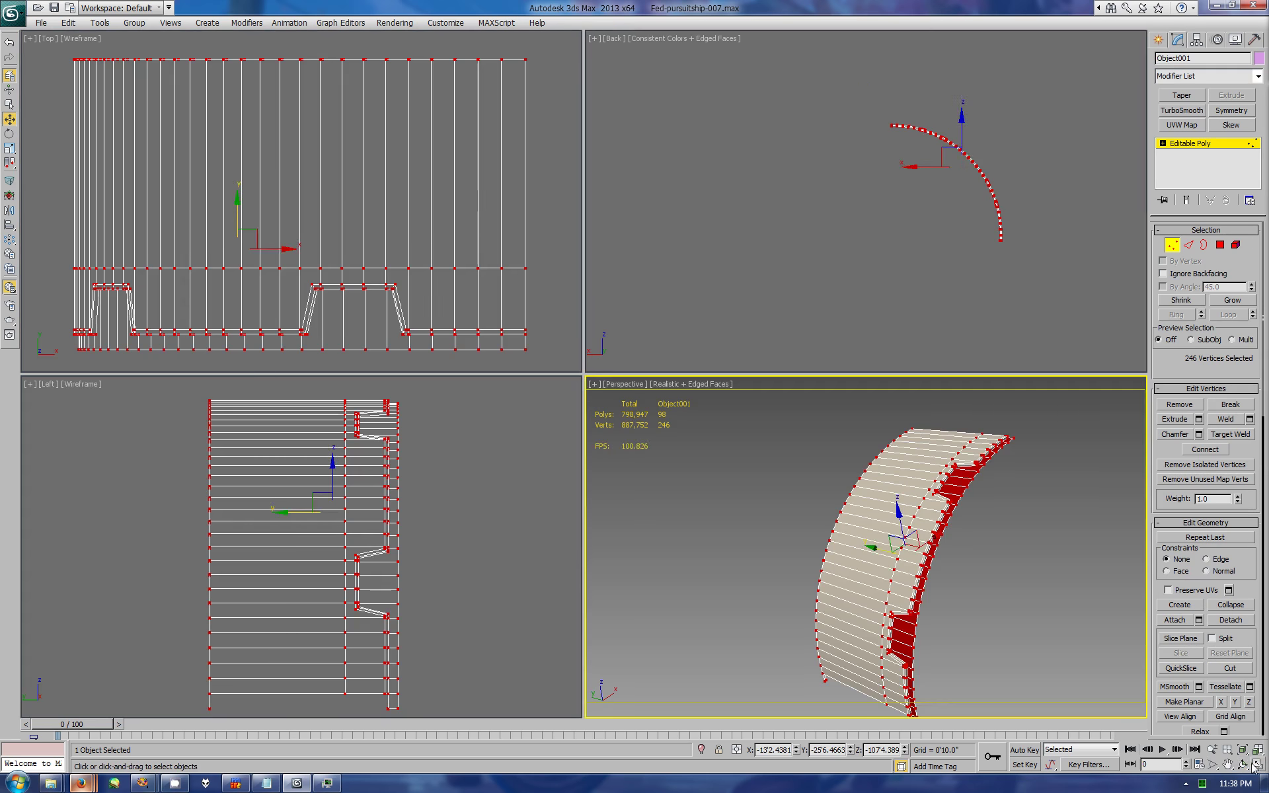
Step: Select Object001's bottom rim edge loop plus the notch corner edges
click(1253, 766)
alt+middle_drag(859, 502, 776, 462)
scroll(776, 462, up, 5)
key(2)
double_click(998, 473)
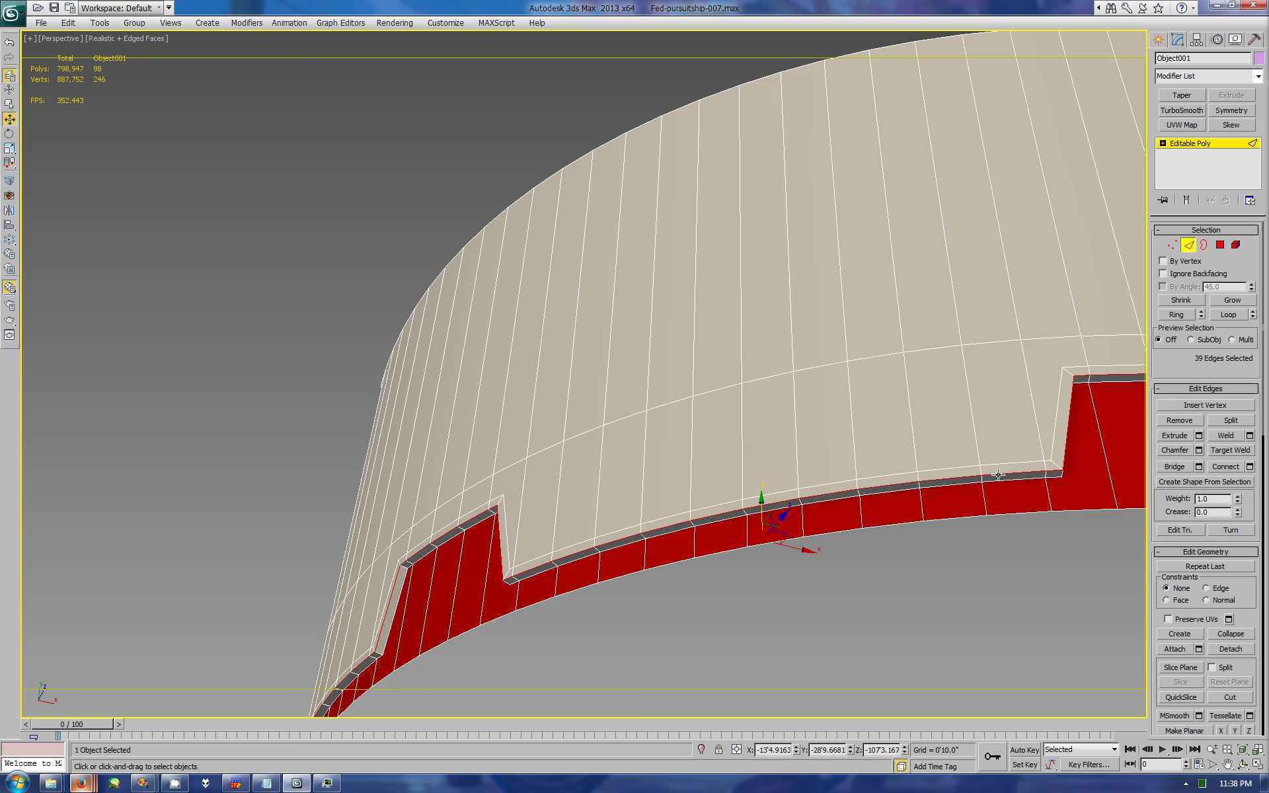
click(1084, 386)
ctrl+click(1099, 345)
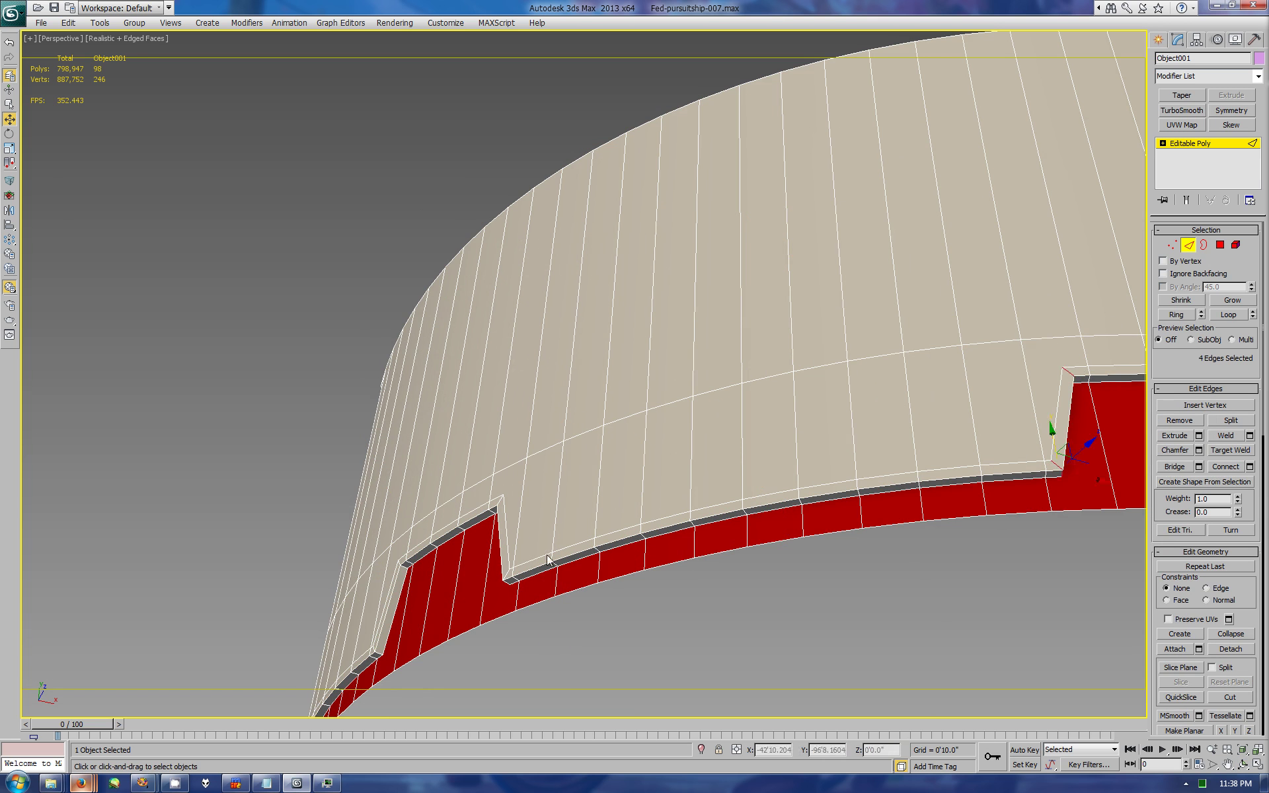
middle_drag(1051, 429, 884, 430)
ctrl+click(938, 397)
ctrl+click(971, 463)
alt+middle_drag(985, 418, 657, 340)
scroll(740, 288, up, 3)
key(w)
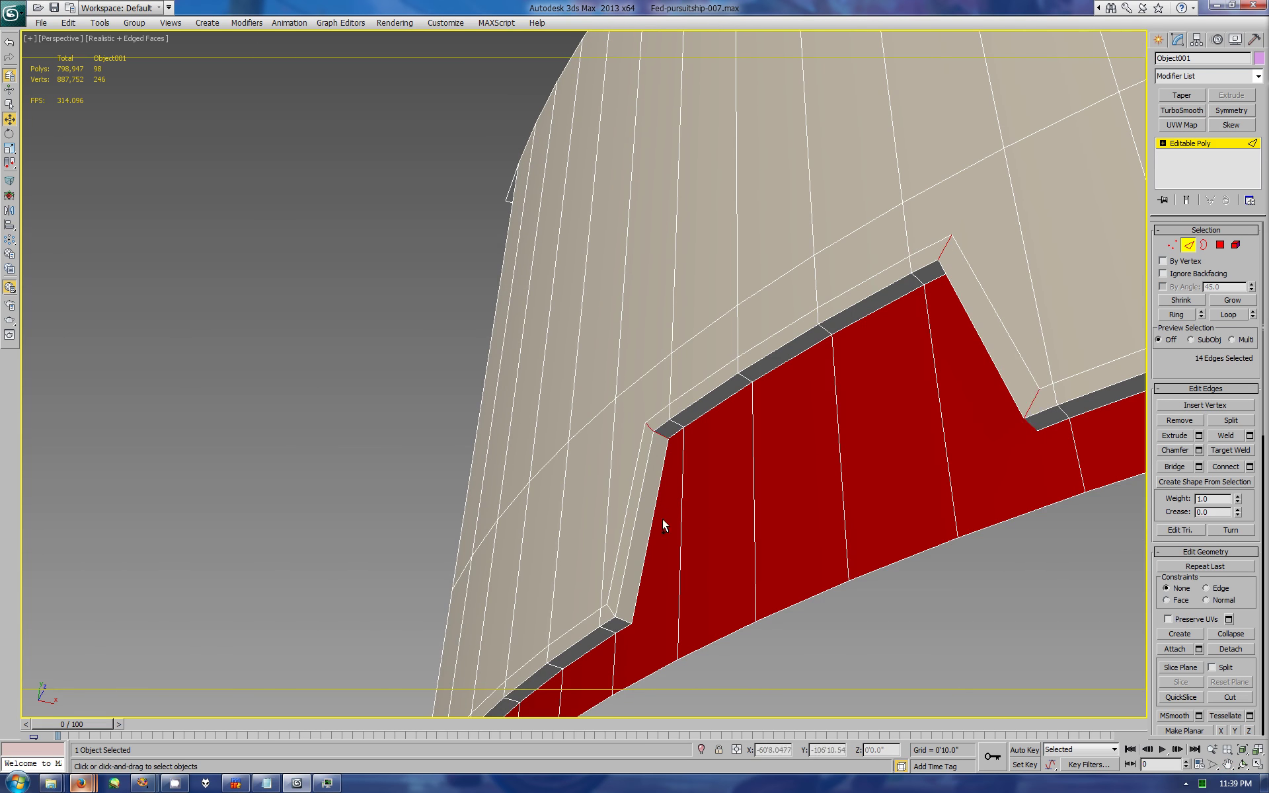
Step: Chamfer the selected edges by 0'0.3", repeat it, then chamfer again at 0'0.21"
click(1198, 450)
drag(904, 404, 901, 436)
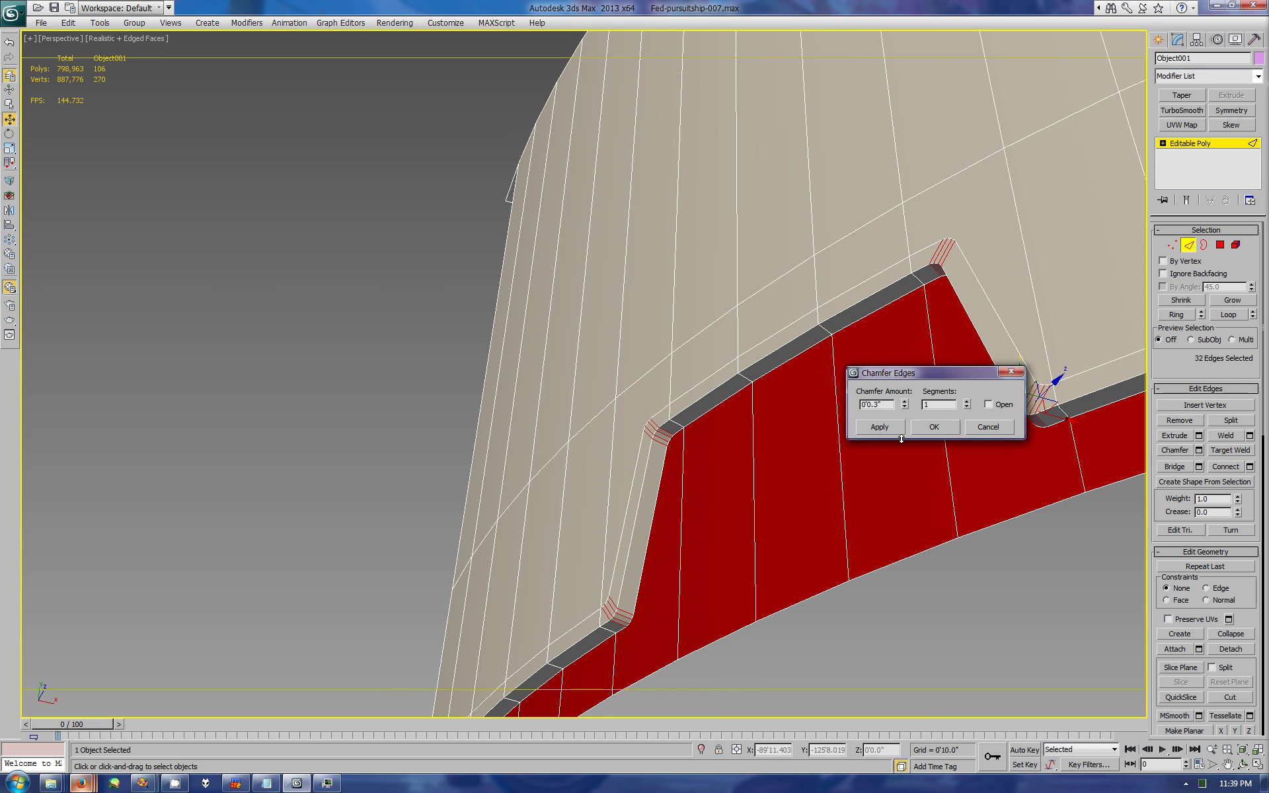
click(934, 426)
key(semicolon)
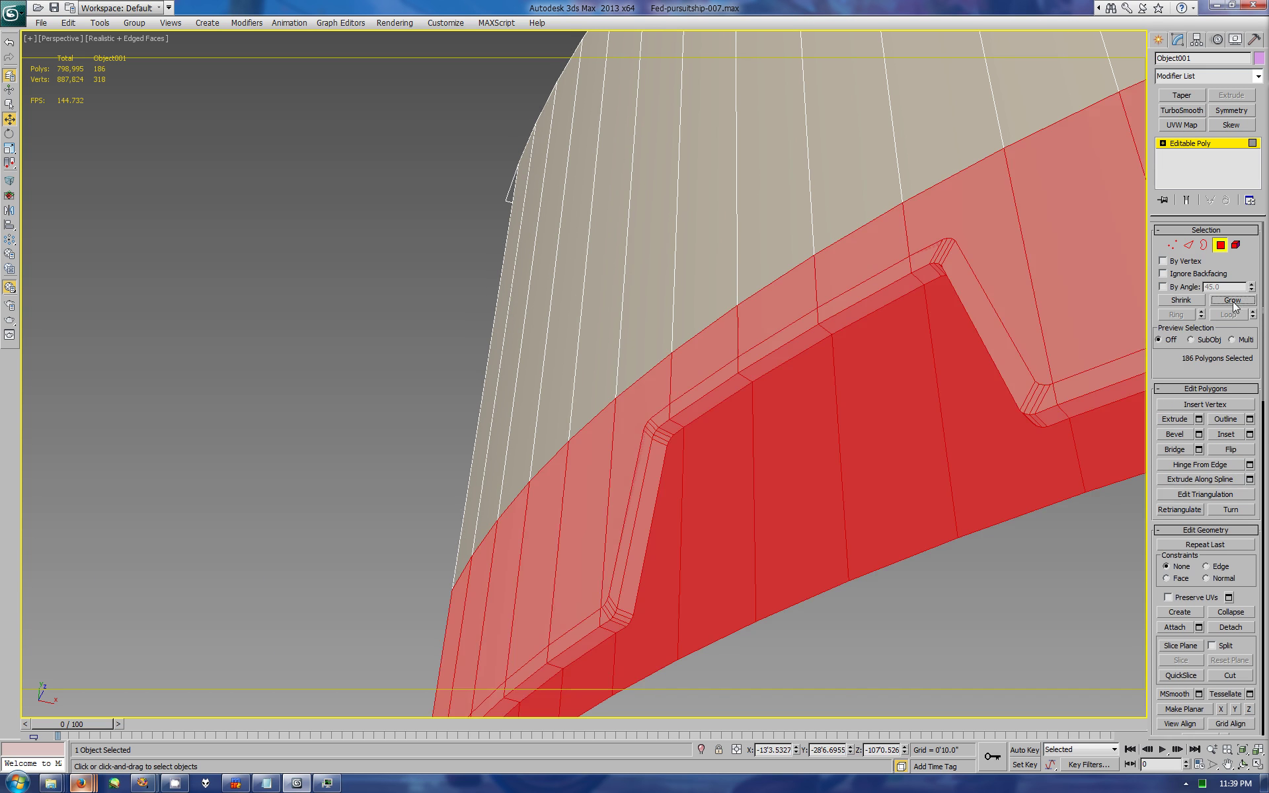
click(1198, 450)
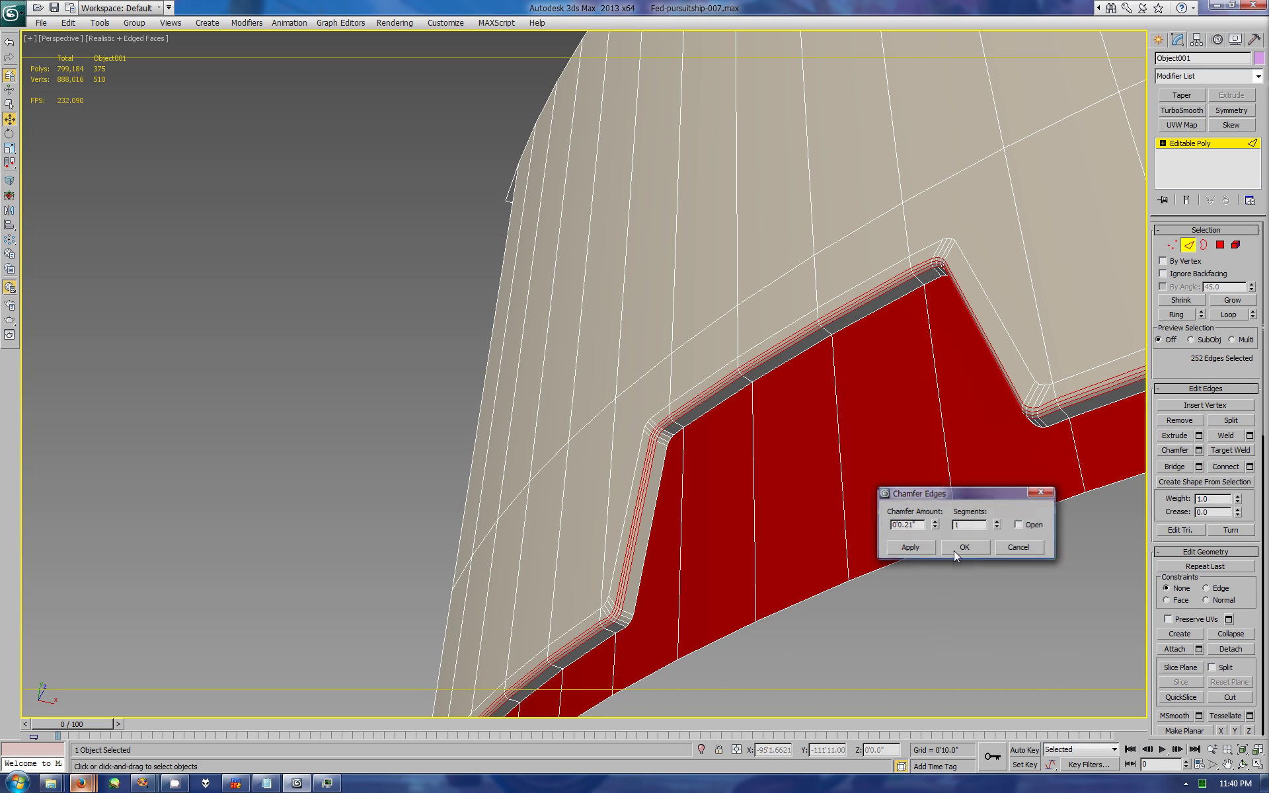
click(953, 550)
click(1219, 245)
scroll(1201, 344, down, 5)
key(1)
scroll(784, 425, down, 10)
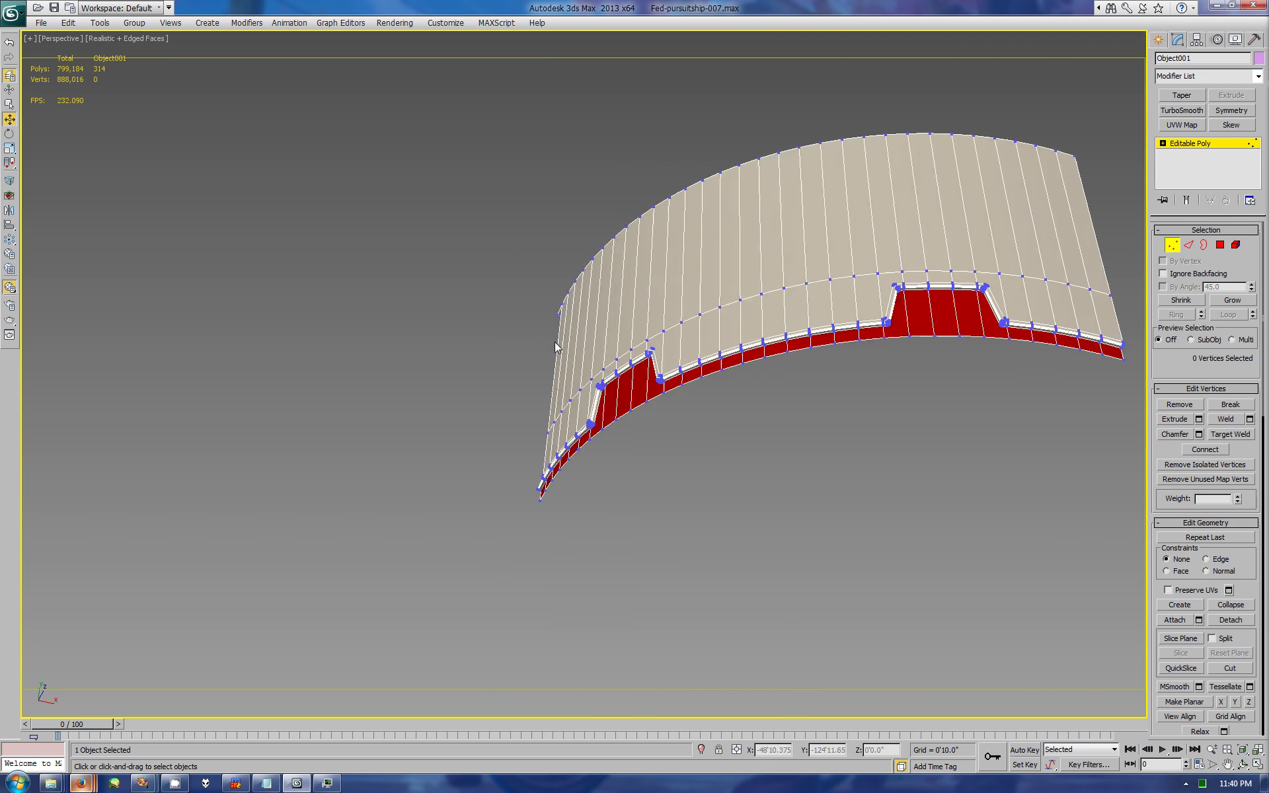
Step: Undo the last two chamfers to restore the unchamfered band piece
alt+middle_drag(760, 397, 785, 425)
drag(785, 425, 727, 443)
key(alt+w)
key(alt+w)
scroll(682, 456, up, 5)
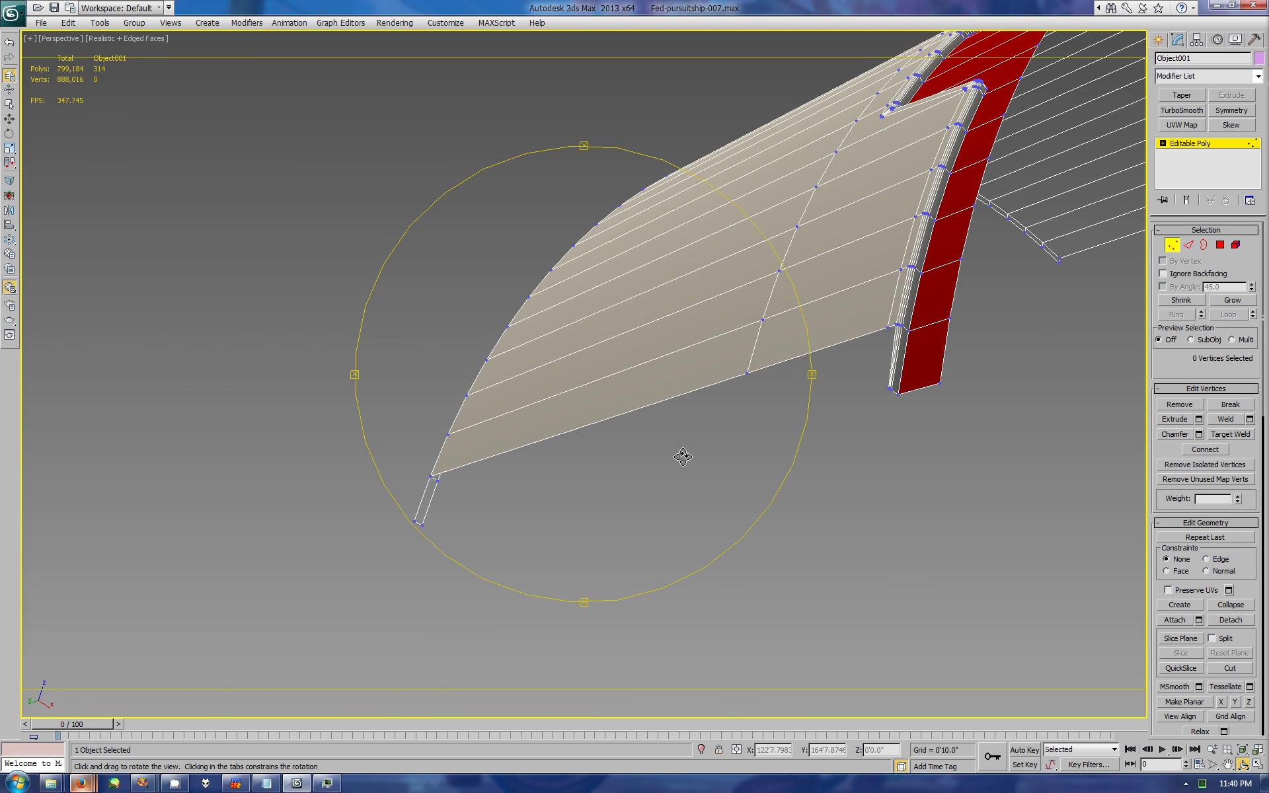
key(ctrl+z)
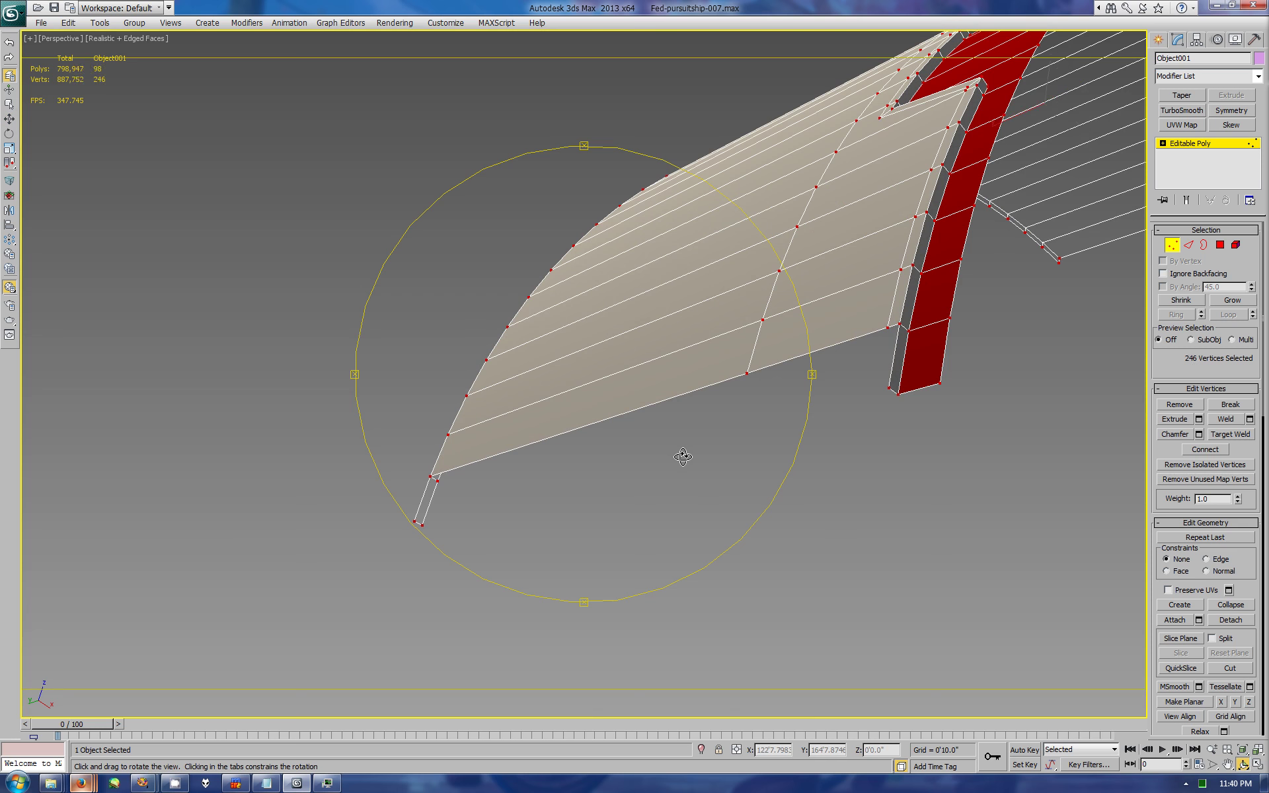
key(ctrl+z)
key(ctrl+z)
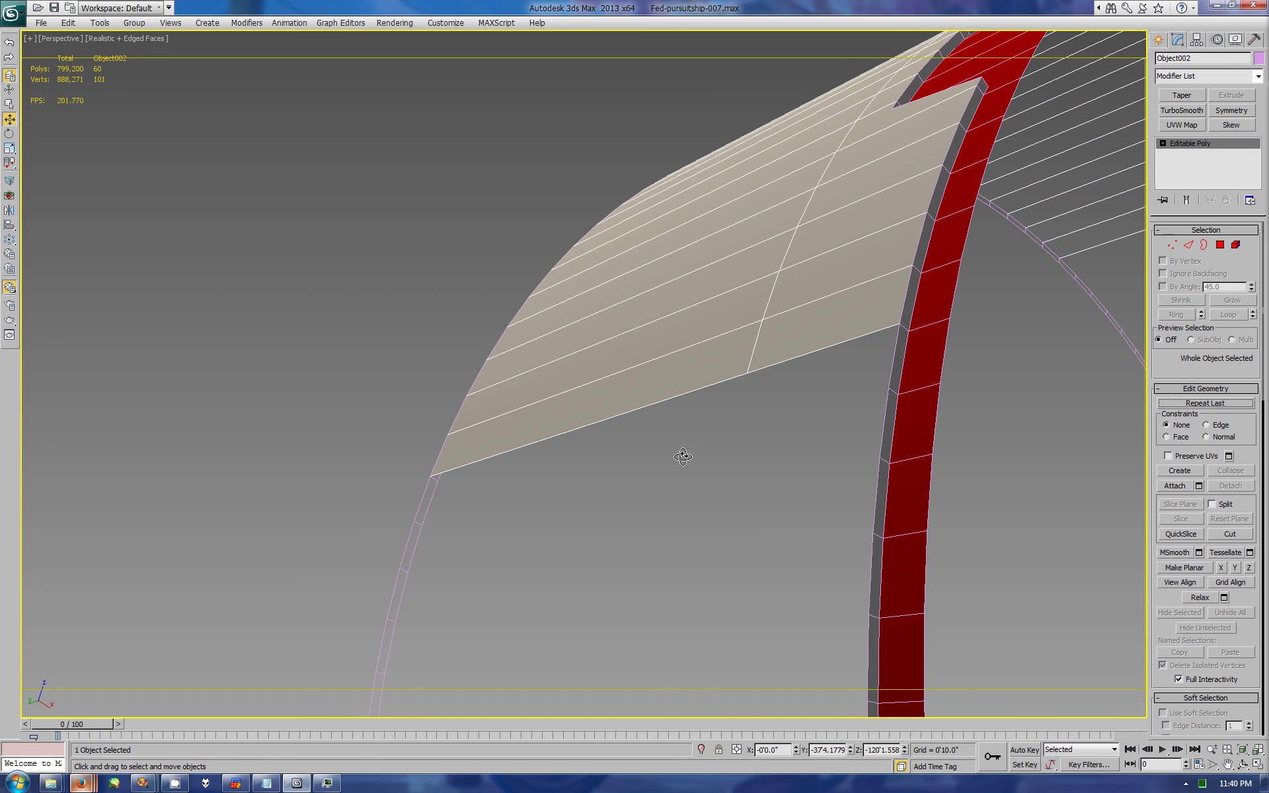
Step: Select Object002's upper band element in Element mode and orbit to face it
click(1179, 245)
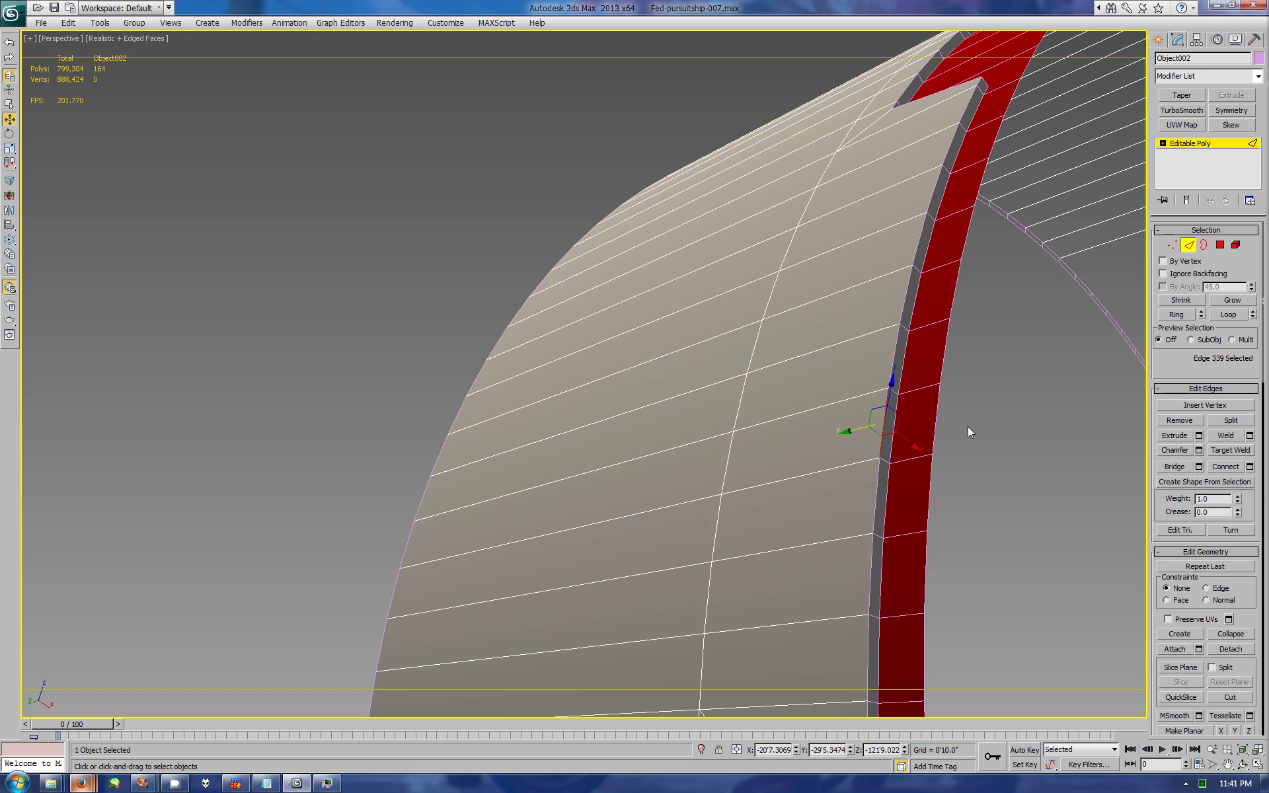
key(alt+w)
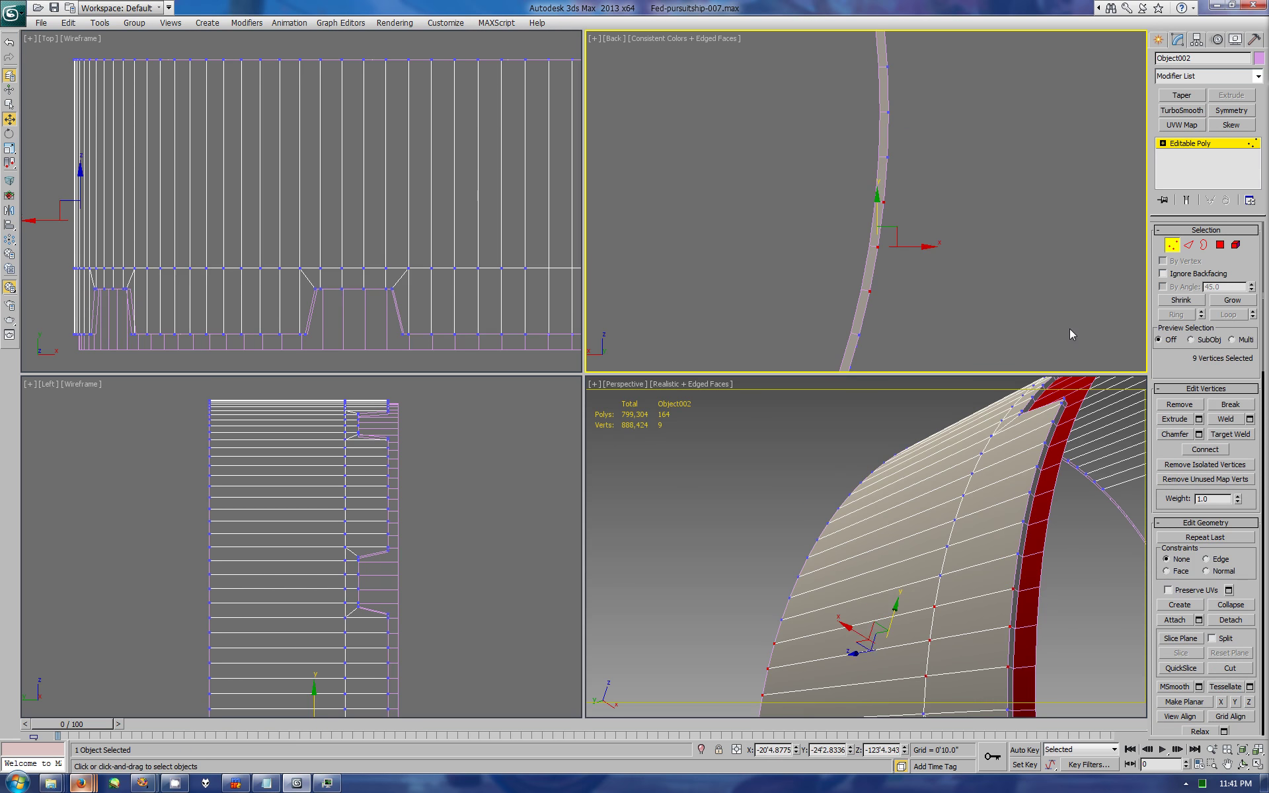
click(1235, 244)
scroll(971, 601, down, 5)
scroll(971, 602, down, 2)
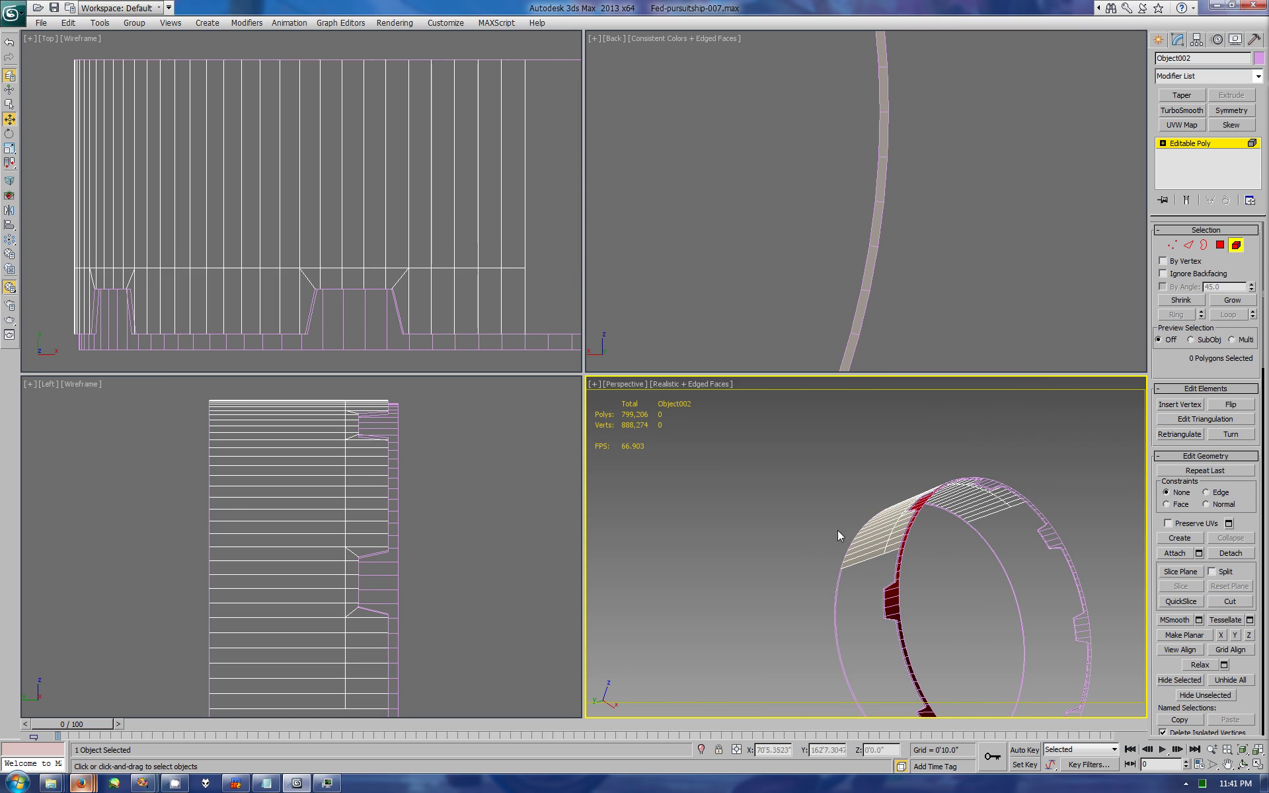
click(838, 530)
key(alt+w)
key(z)
key(ctrl+r)
mouse_move(970, 573)
mouse_down()
mouse_move(1126, 253)
mouse_move(1084, 285)
mouse_up()
Step: Select the notched rim edge loop, try a 0'1.99" chamfer, and cancel it
key(w)
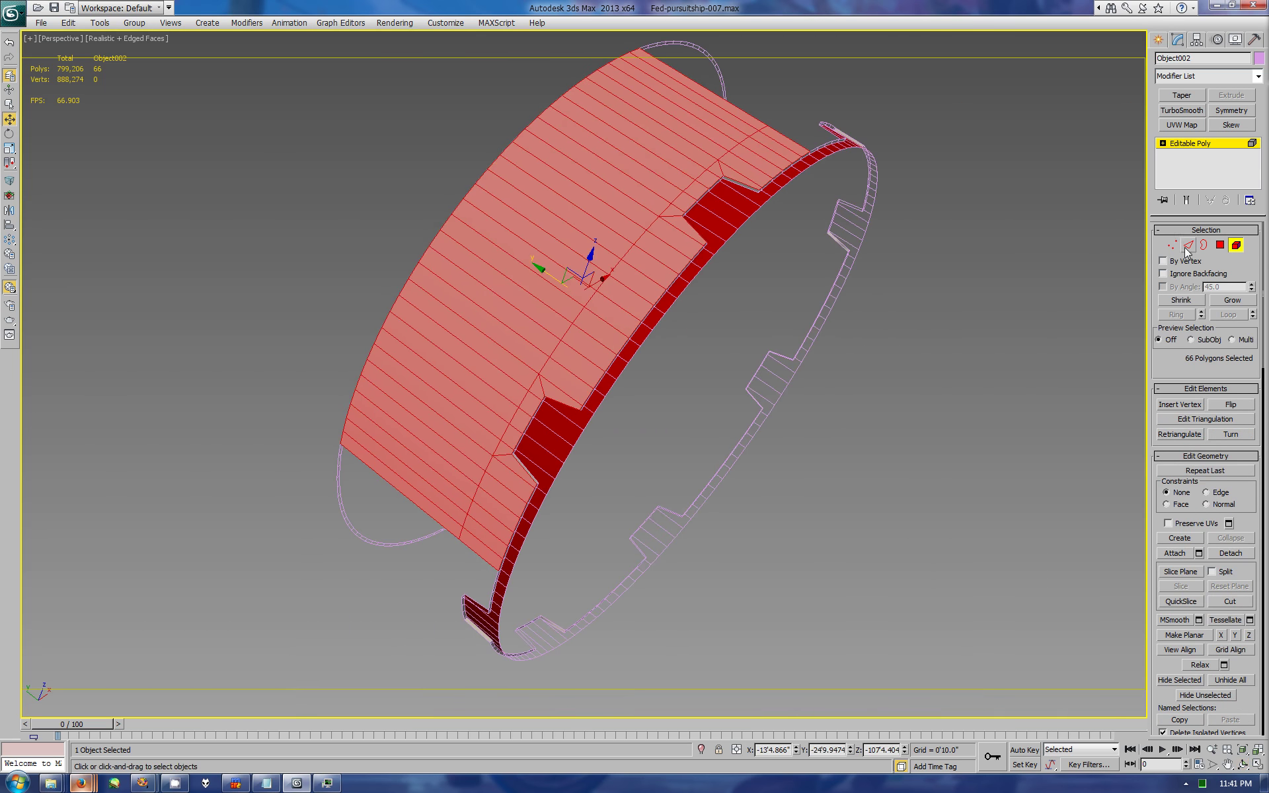
key(2)
ctrl+double_click(507, 468)
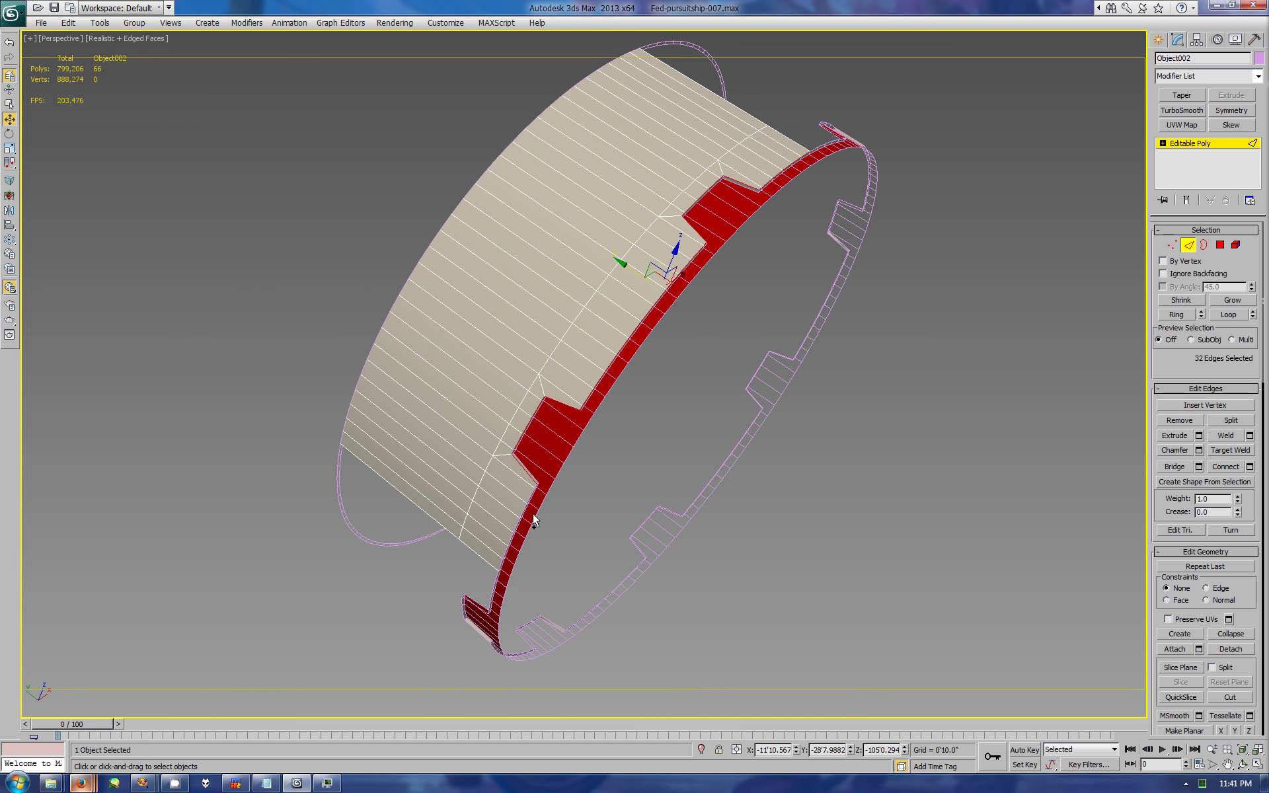
scroll(541, 514, up, 3)
click(1198, 450)
drag(934, 524, 924, 453)
click(1017, 547)
Step: Select the rim edge loop, extend it around the notch edges, and chamfer it
click(490, 400)
alt+middle_drag(411, 552, 753, 192)
double_click(754, 192)
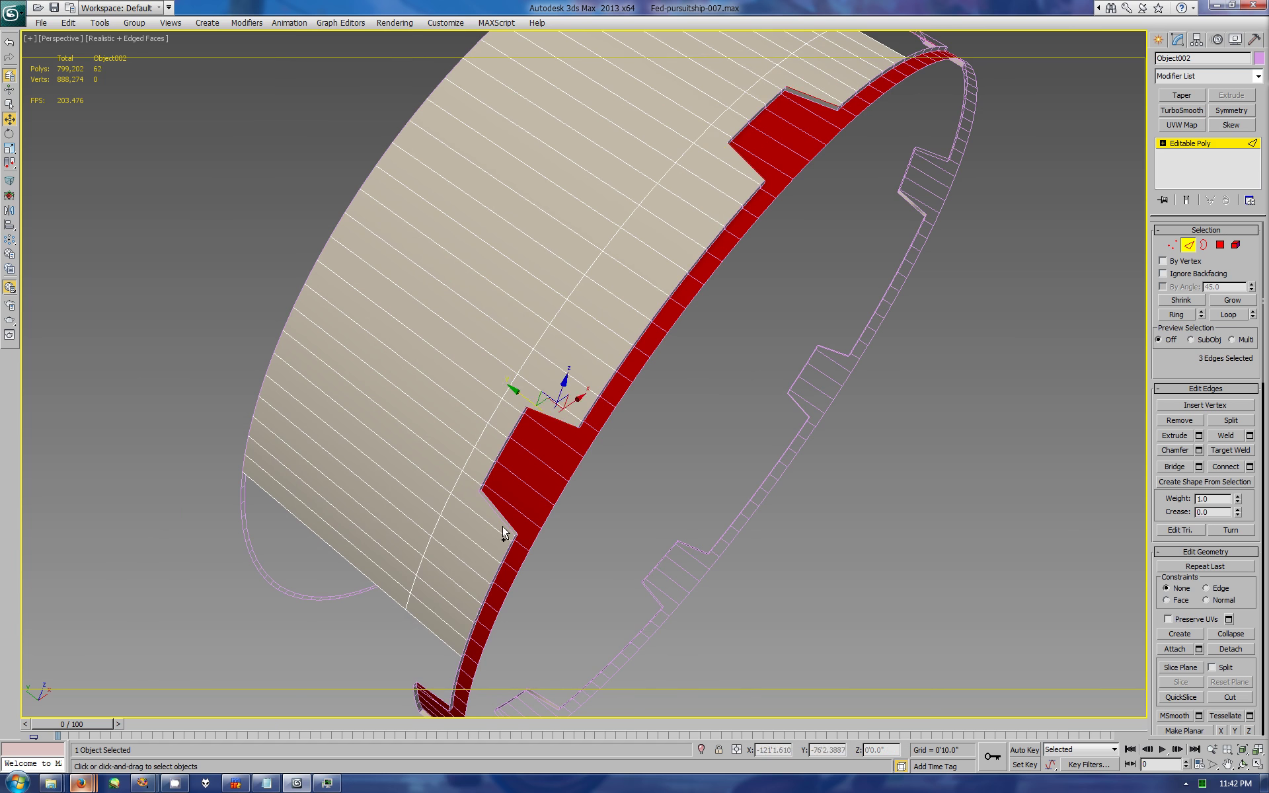
ctrl+double_click(734, 132)
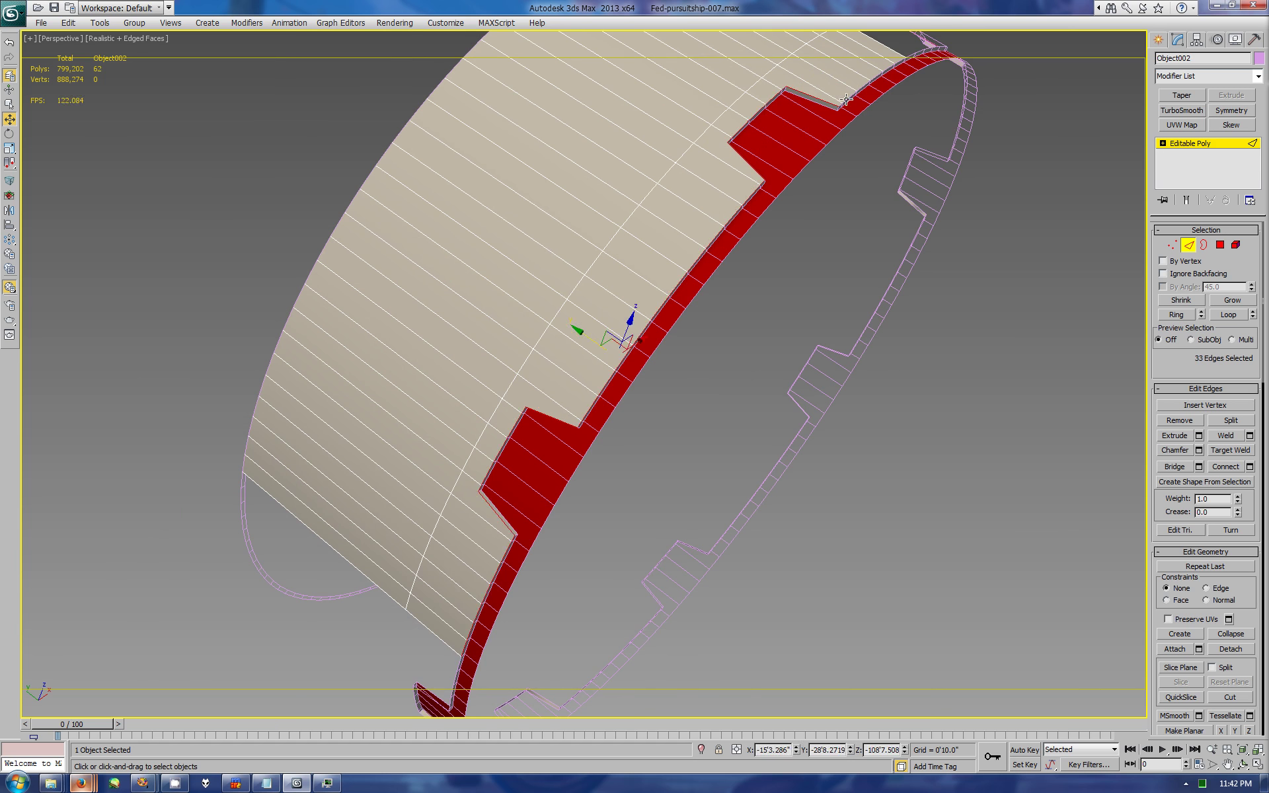
click(1197, 450)
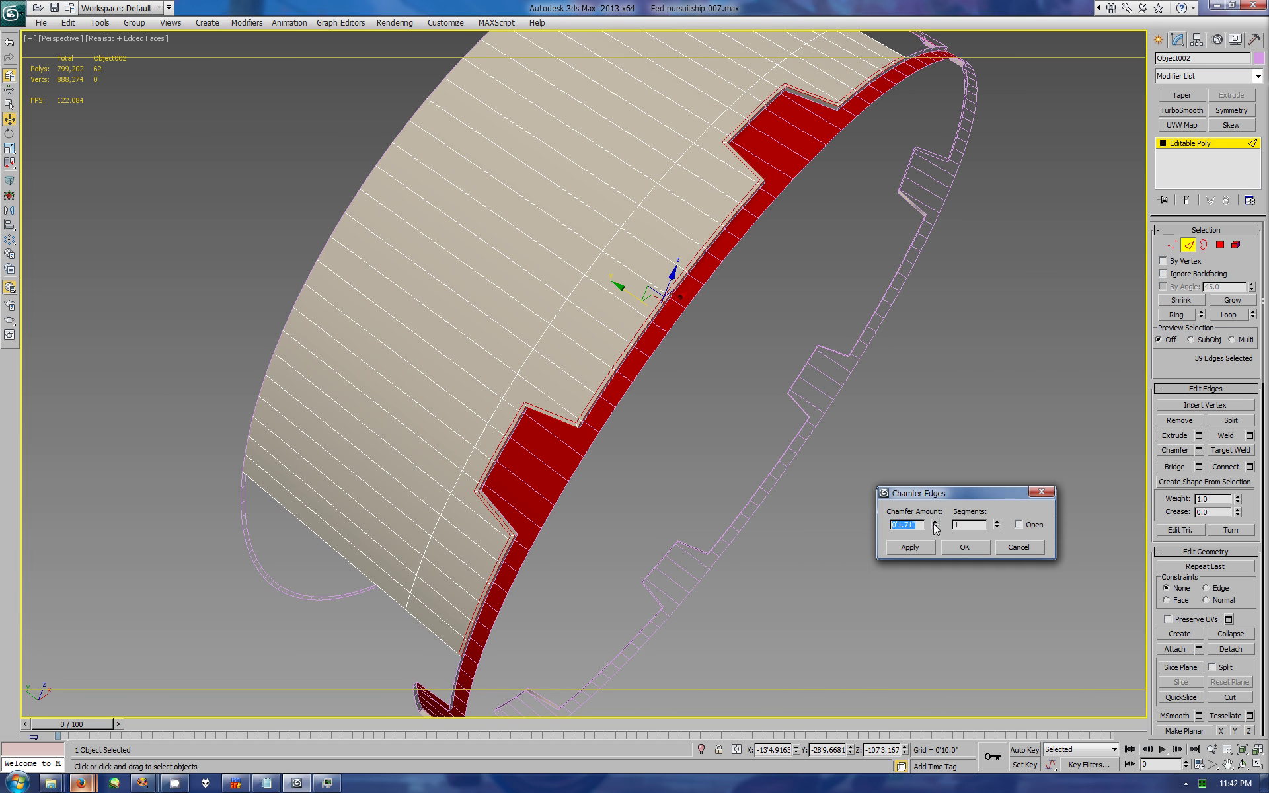
click(964, 546)
Step: Return to four views and select the Object001 band piece in Element mode
key(alt+w)
click(863, 286)
click(872, 719)
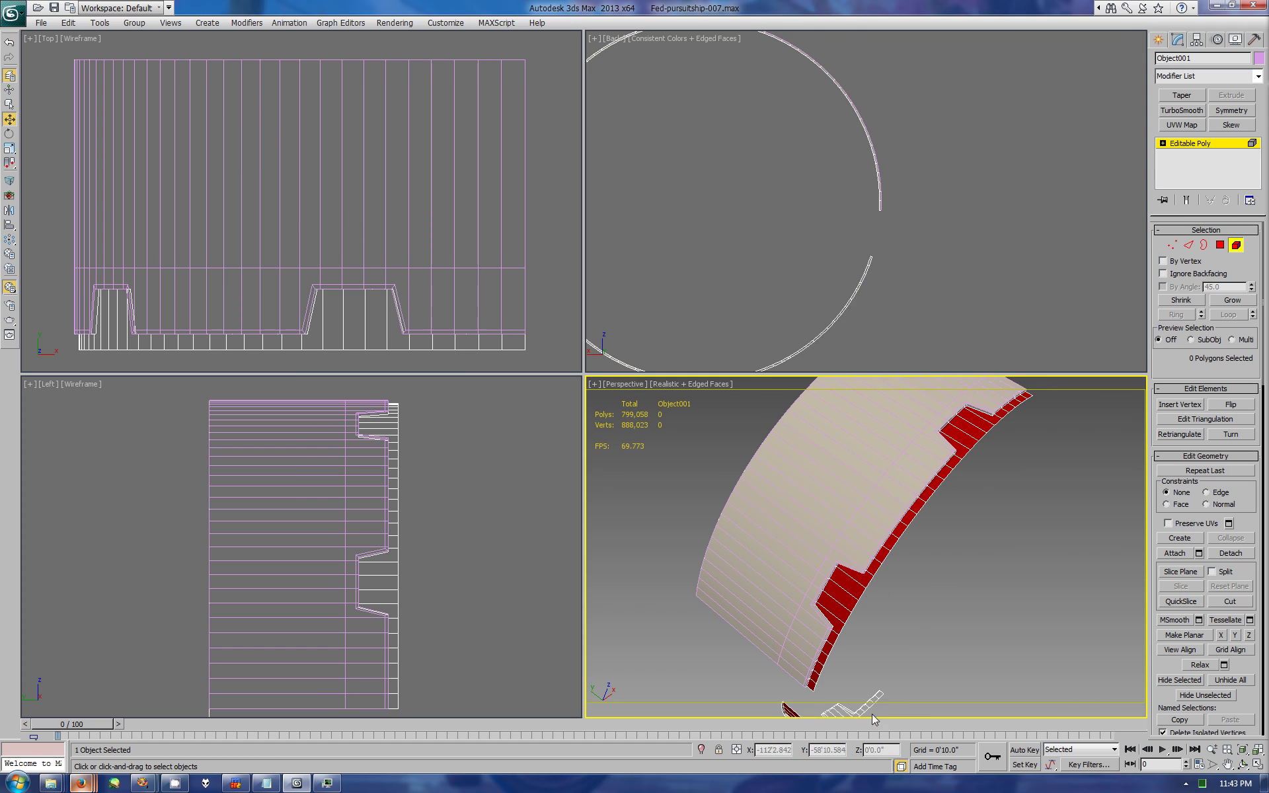
Step: Select the arc's edges on Object001 and chamfer them by 0'0.23"
key(ctrl+a)
key(1)
click(968, 249)
scroll(649, 68, down, 3)
drag(674, 79, 966, 323)
click(1188, 244)
right_click(920, 476)
key(alt+w)
click(1230, 765)
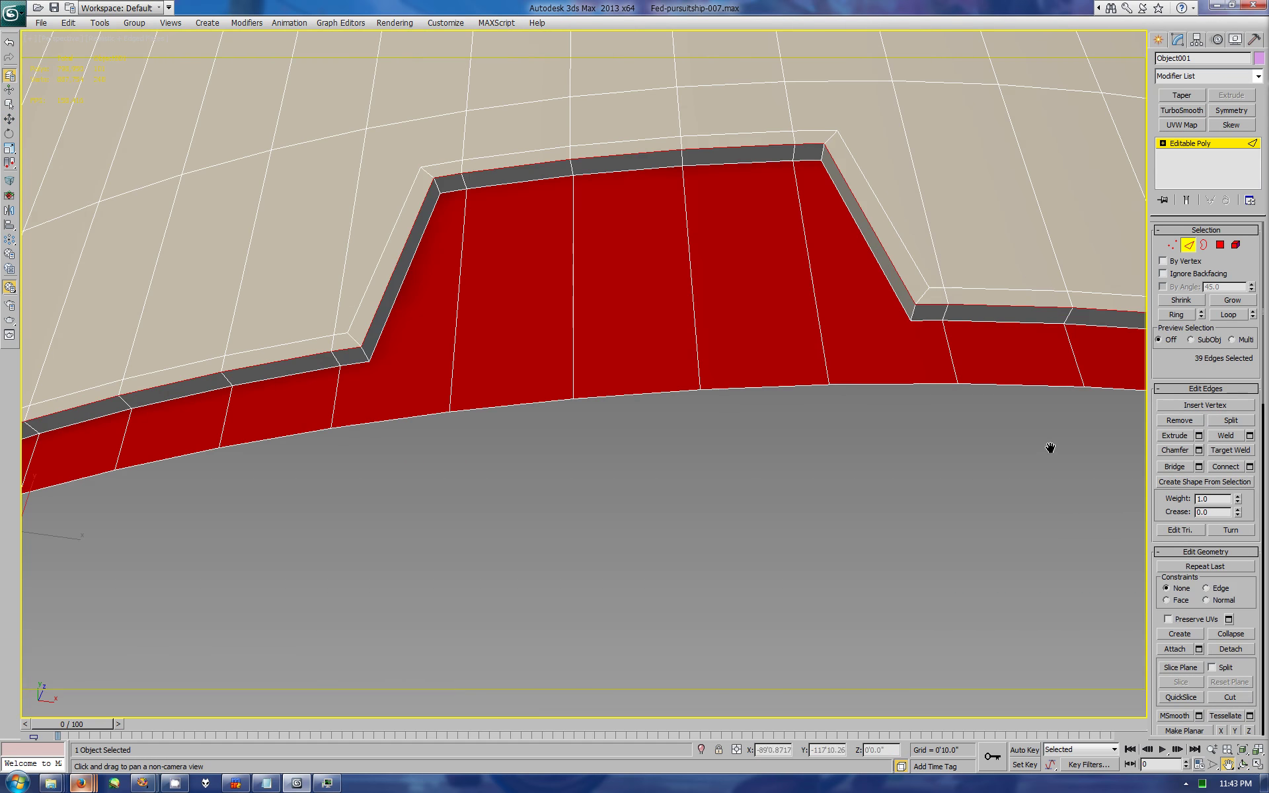
key(ctrl+shift+c)
drag(934, 523, 931, 548)
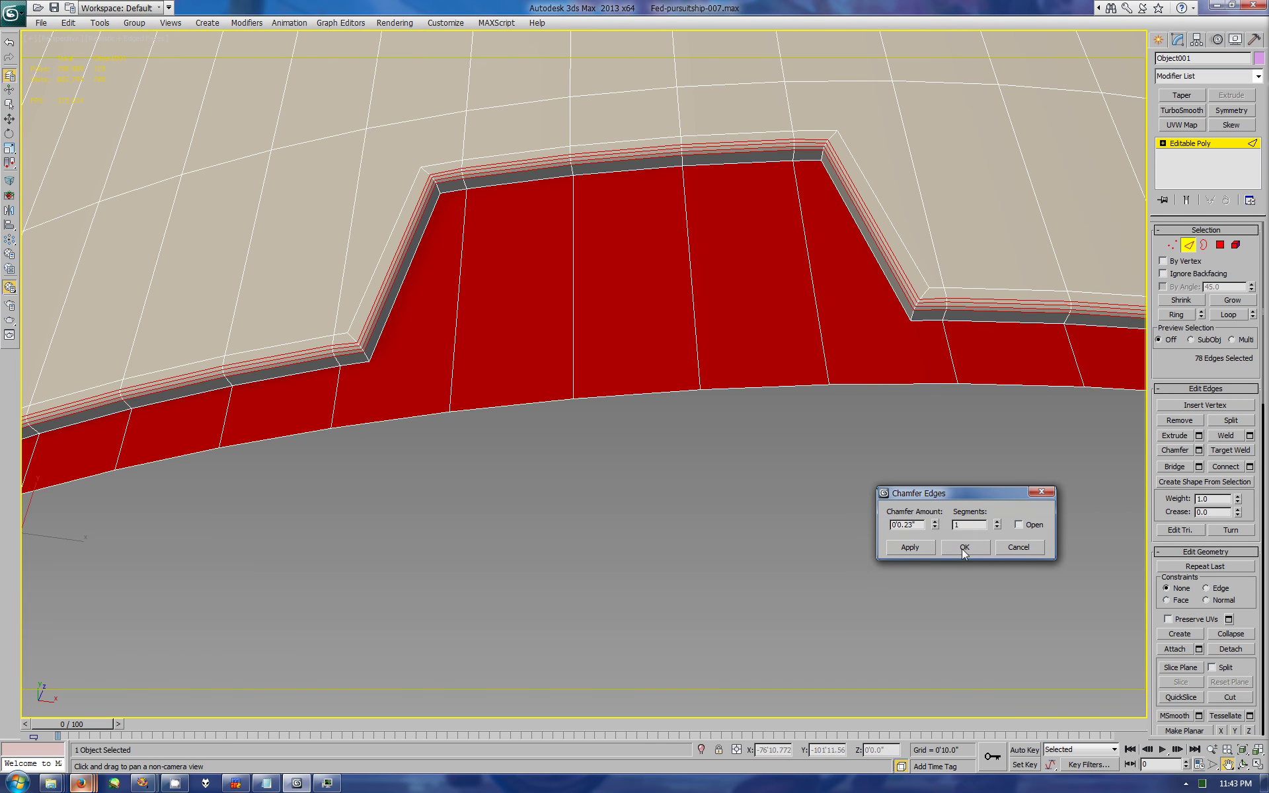
click(962, 548)
Step: Select the notch corner edges and chamfer them by 0'0.41"
key(w)
click(923, 293)
ctrl+click(832, 136)
ctrl+click(425, 173)
ctrl+click(357, 336)
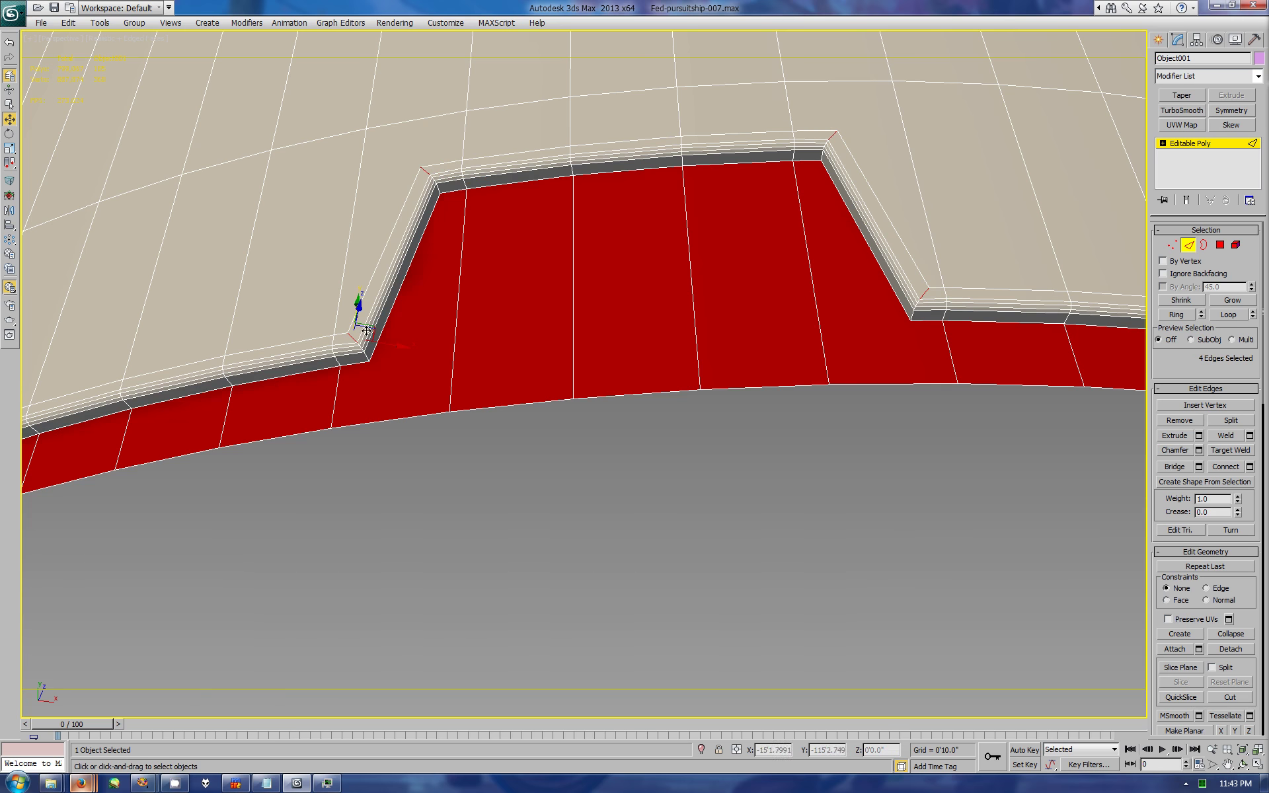
alt+middle_drag(1009, 641, 858, 354)
ctrl+click(941, 327)
ctrl+click(848, 177)
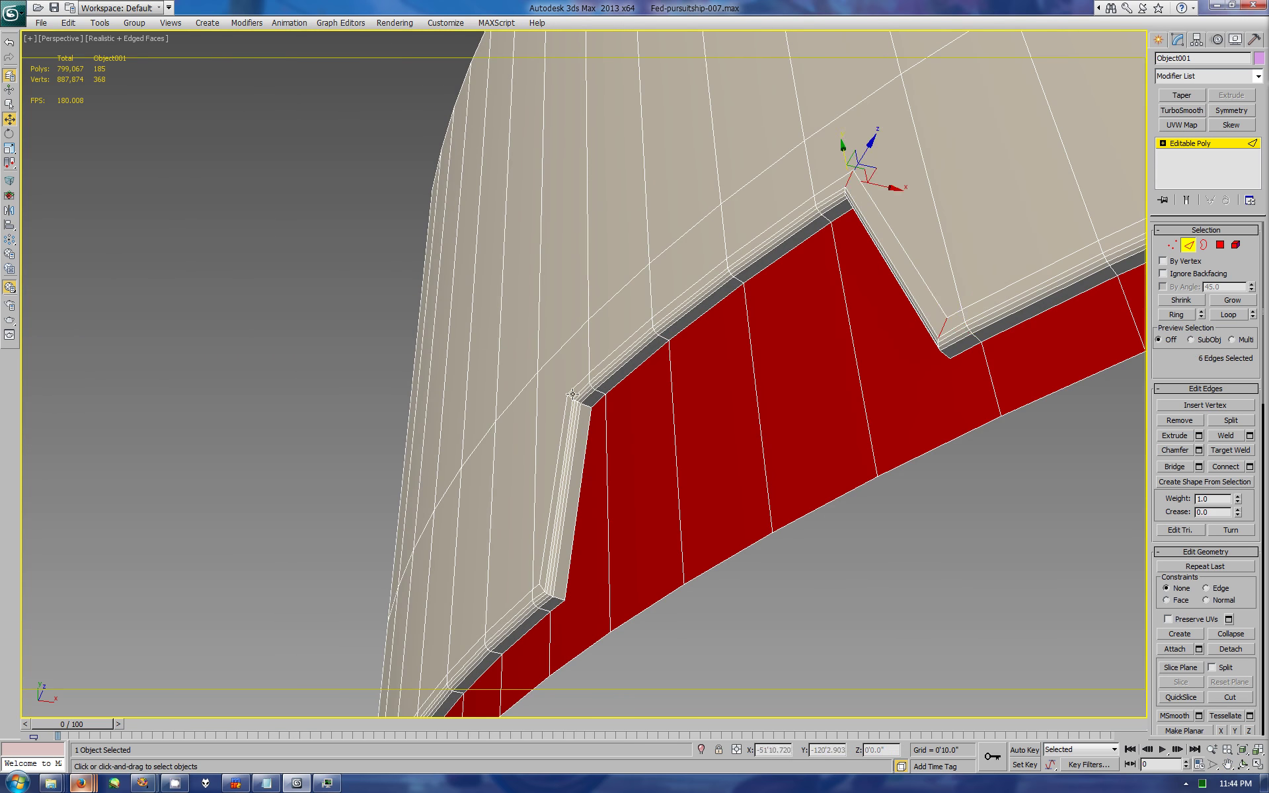
ctrl+click(554, 590)
click(1227, 315)
click(1198, 450)
drag(935, 524, 924, 477)
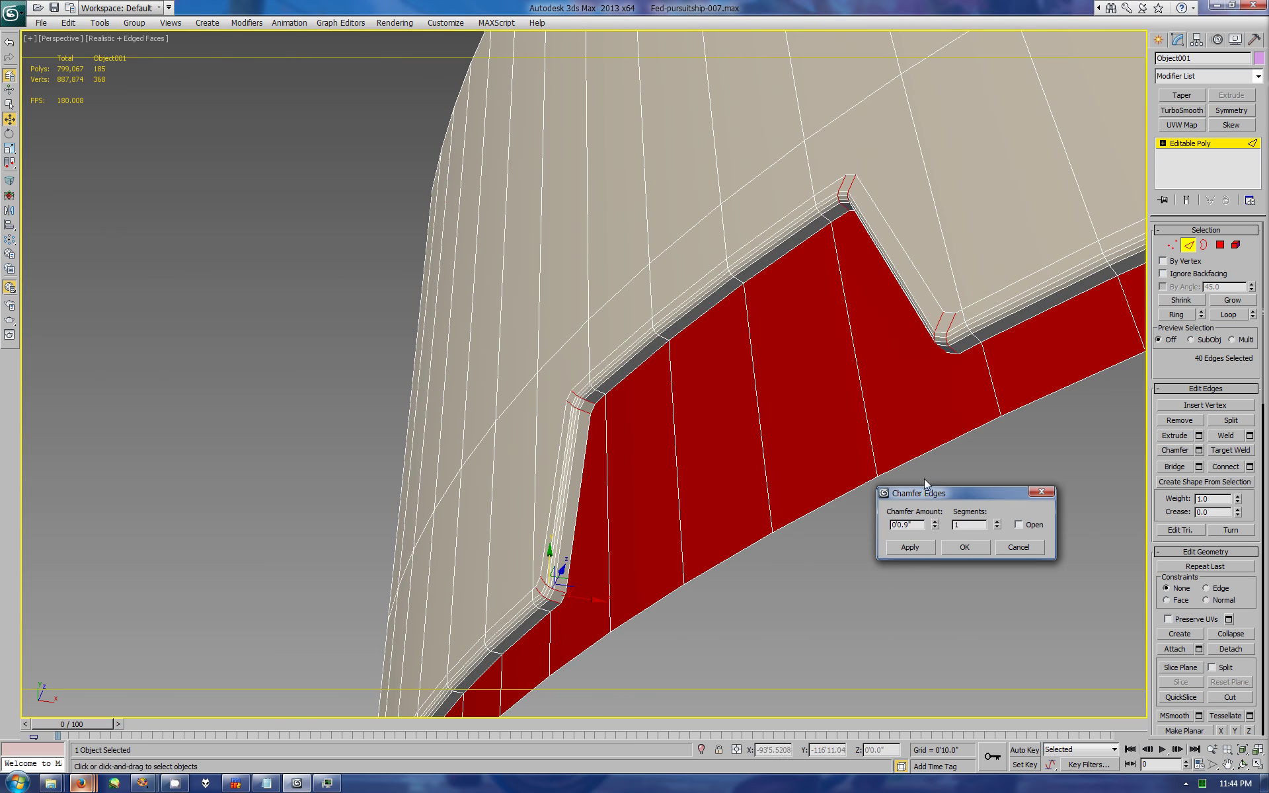
click(963, 547)
Step: Grow the polygon selection, orbit to check the notches, and exit sub-object editing with Move active
key(4)
scroll(1190, 661, up, 5)
click(1232, 299)
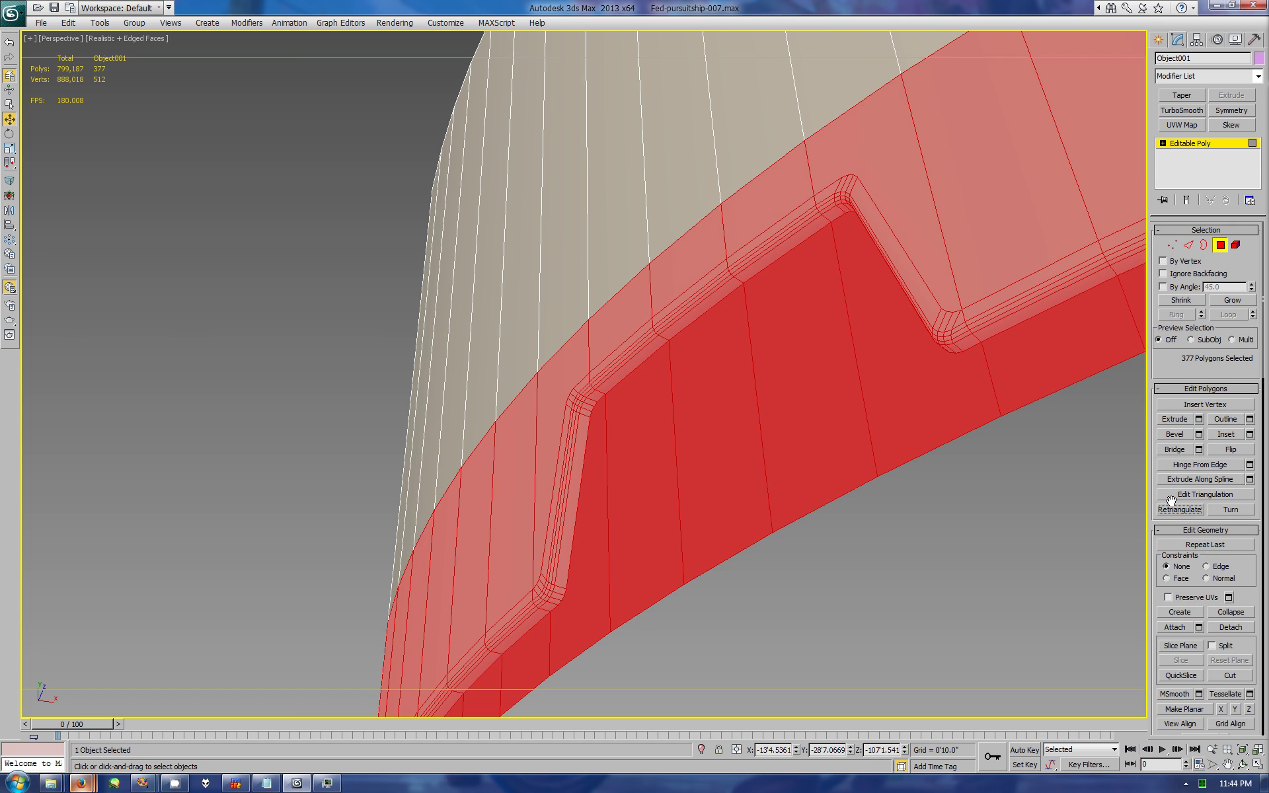
click(1242, 749)
click(1243, 764)
drag(582, 357, 596, 394)
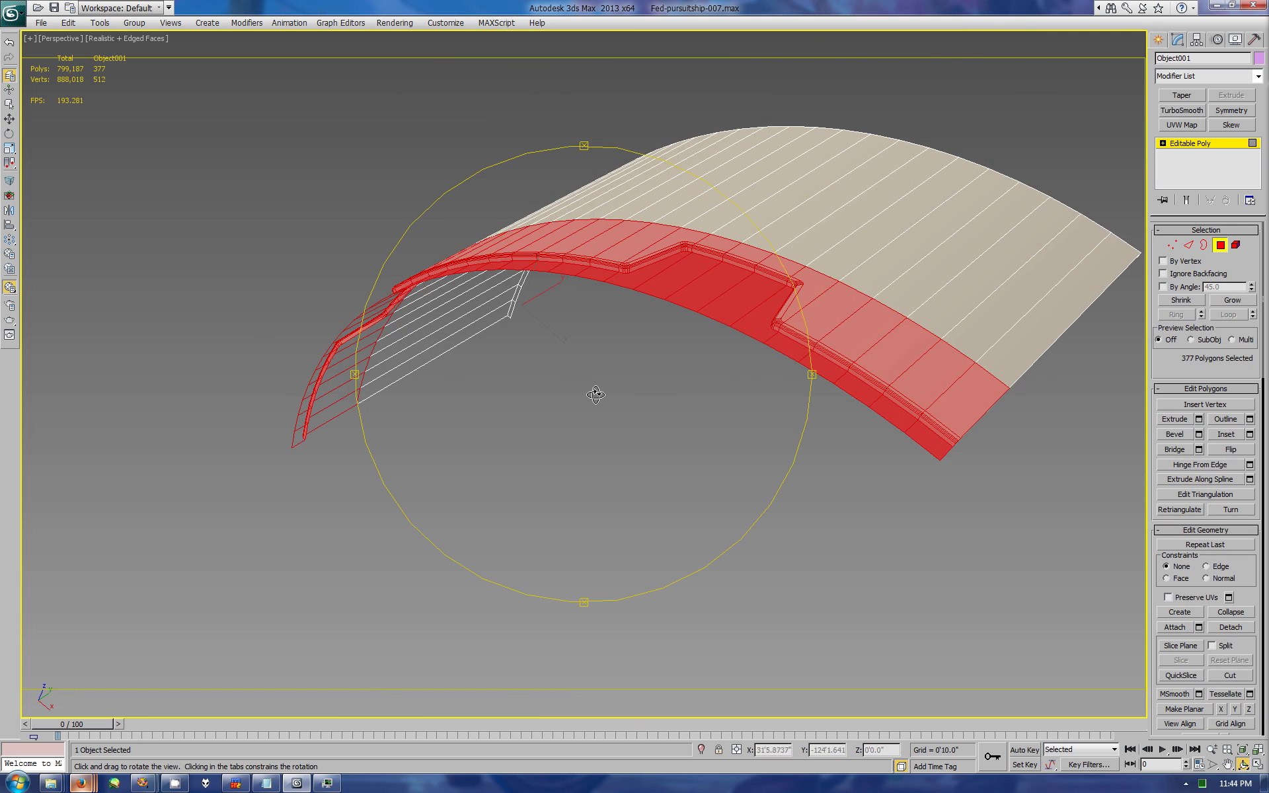
scroll(599, 350, up, 3)
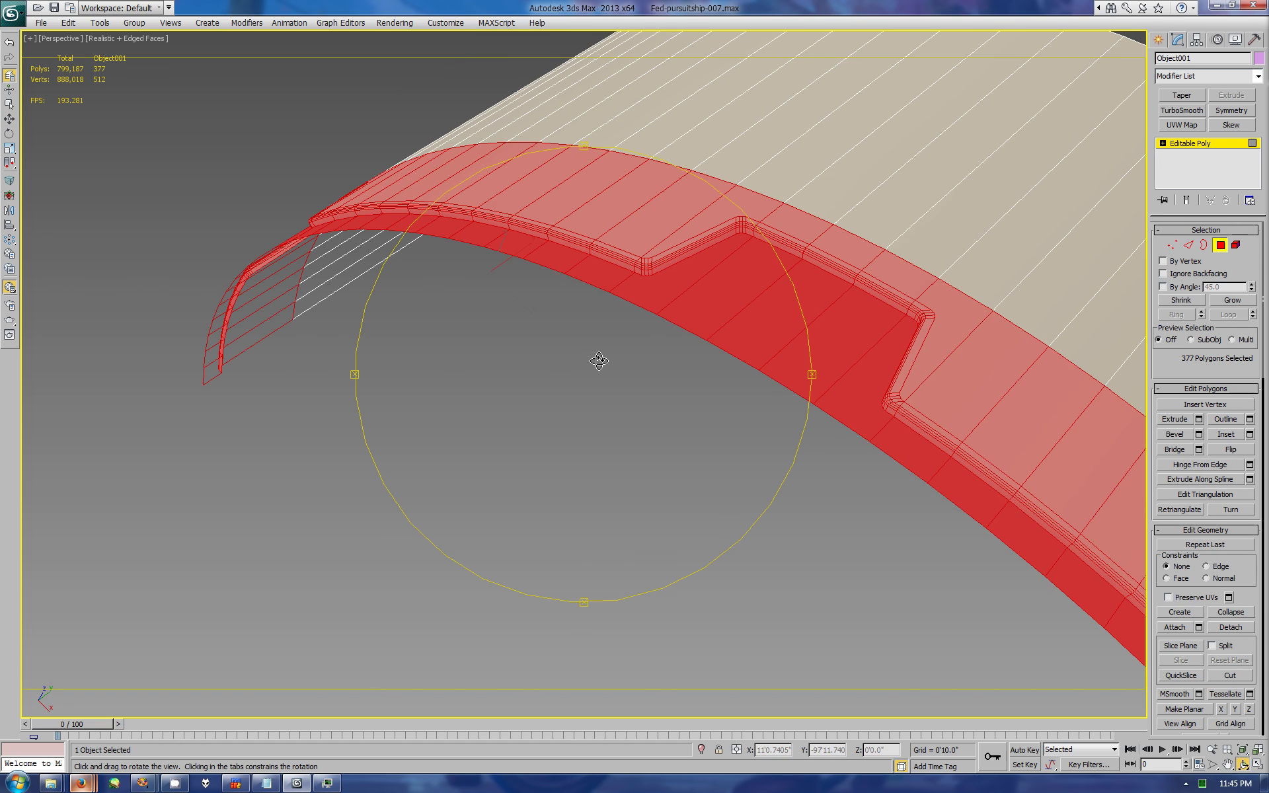
scroll(598, 360, down, 4)
drag(580, 339, 571, 335)
key(w)
click(1157, 40)
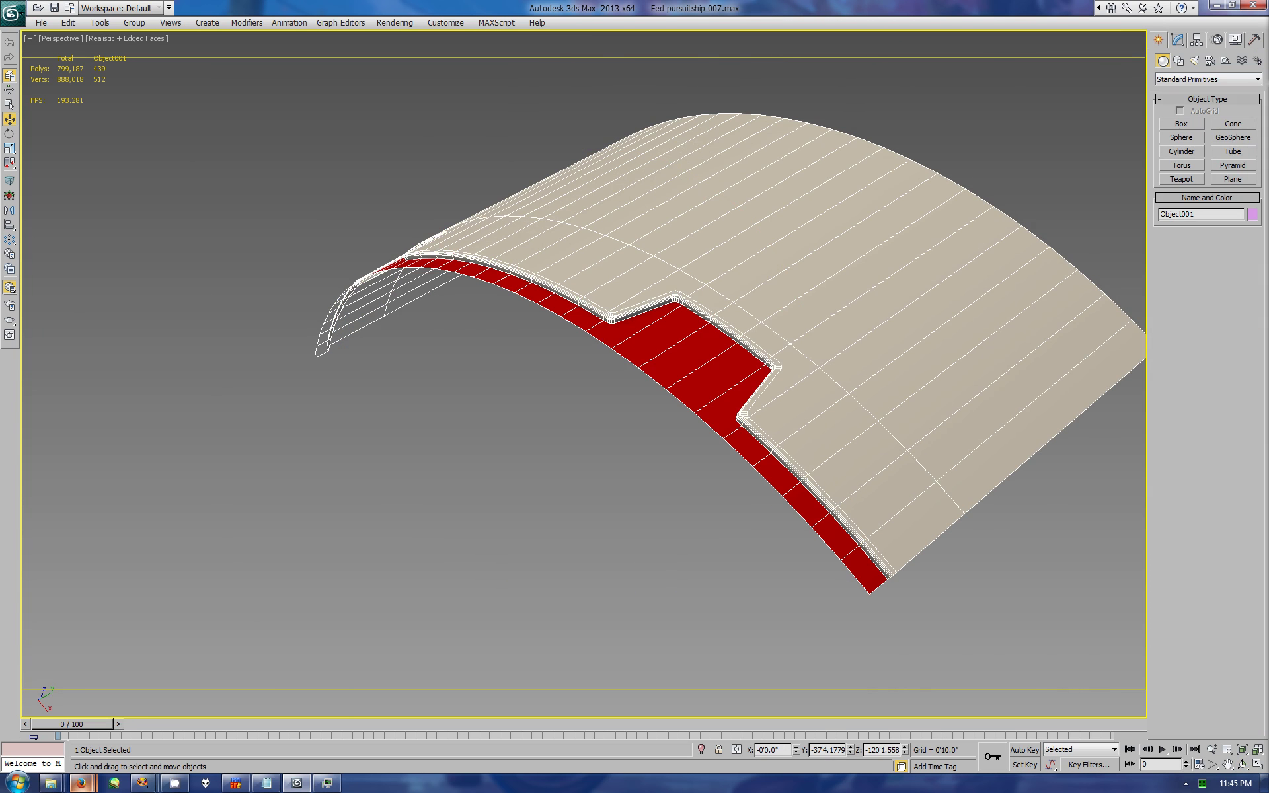
Step: Apply a Symmetry modifier to Object001 to mirror the notched band
key(ctrl+a)
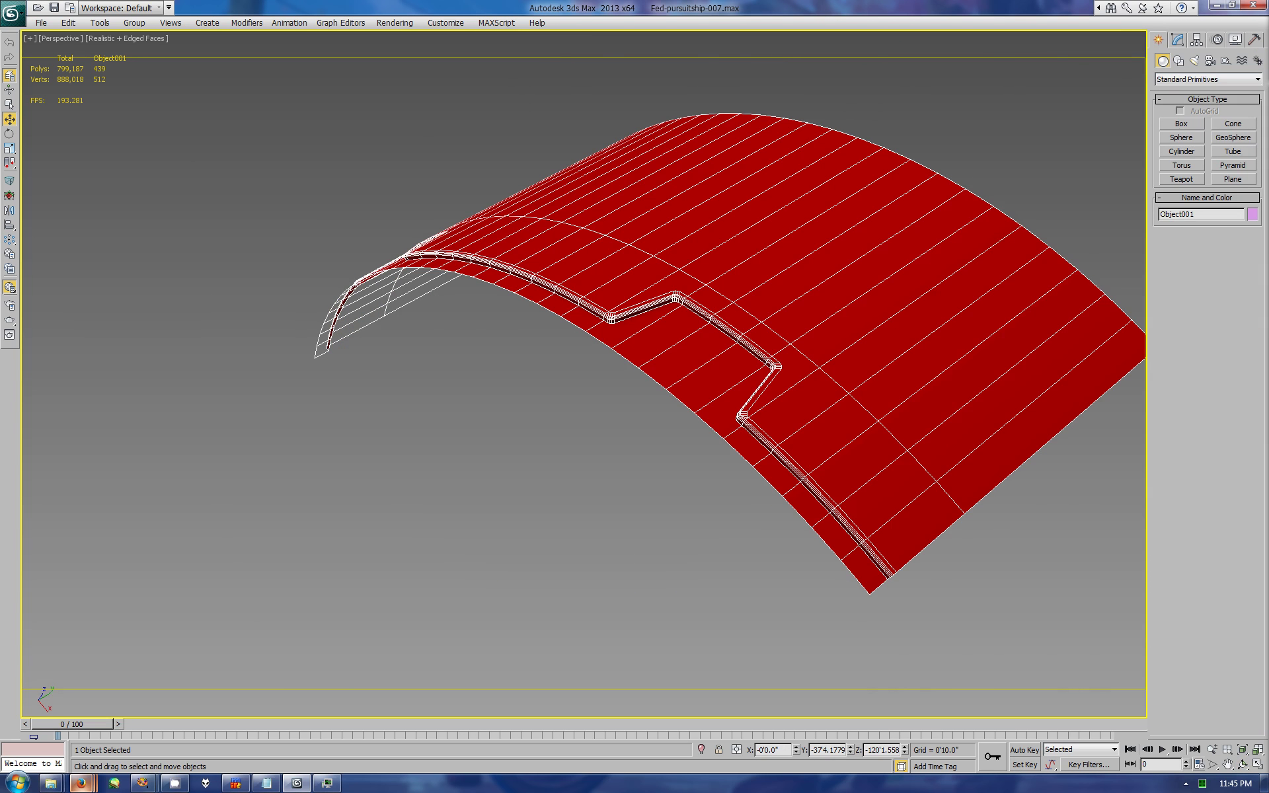
click(1177, 39)
click(1231, 110)
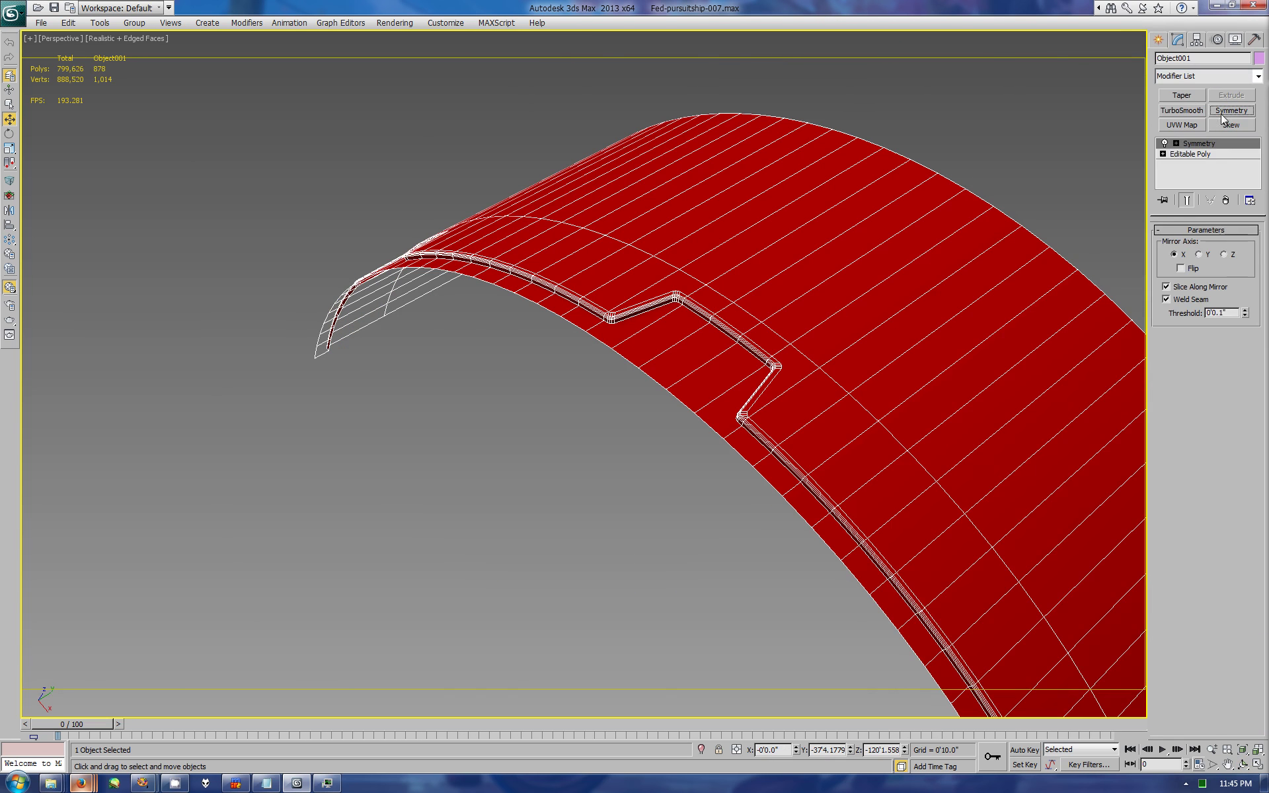
alt+middle_drag(574, 343, 610, 350)
Step: Unhide the rest of the ship and turn off the Edged Faces overlay
click(1235, 40)
click(1183, 360)
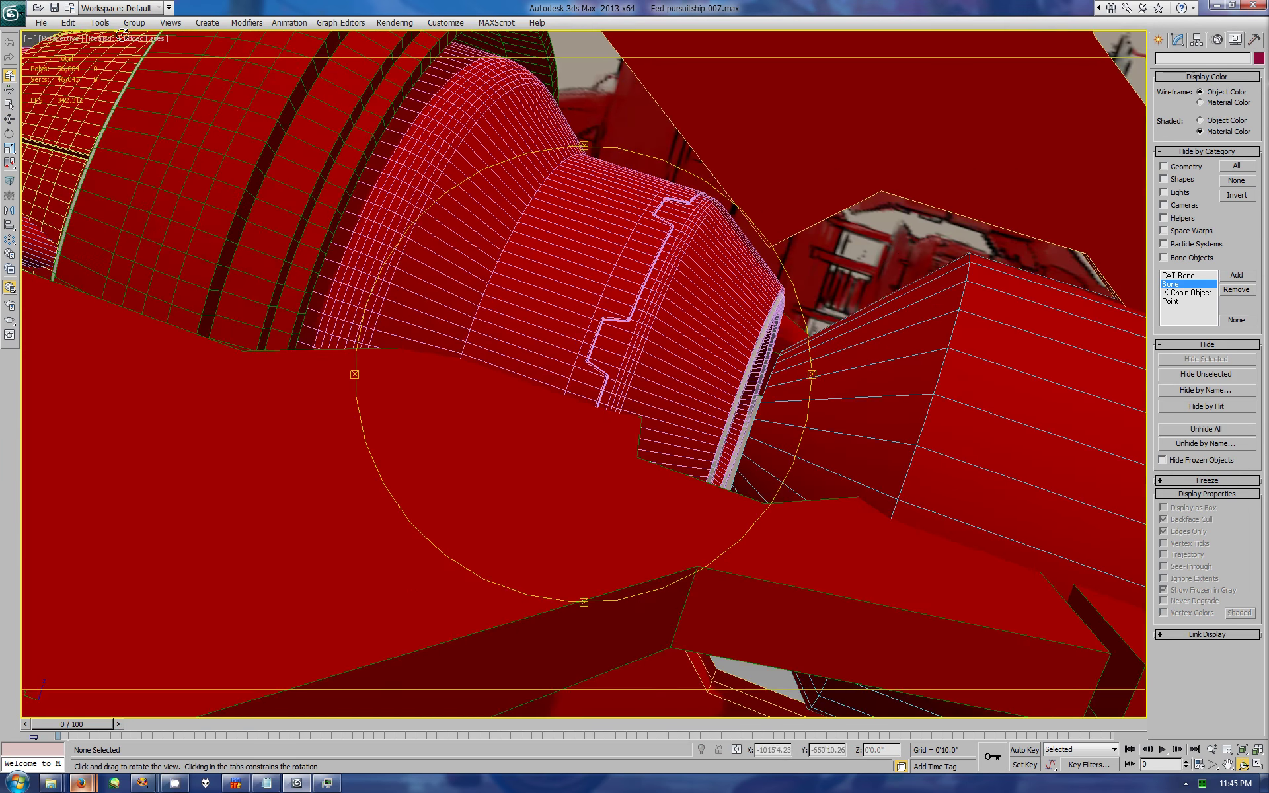
click(122, 36)
click(154, 98)
mouse_move(960, 368)
mouse_down()
mouse_move(547, 343)
mouse_move(680, 484)
mouse_move(594, 396)
mouse_up()
click(102, 38)
mouse_move(396, 298)
mouse_down()
mouse_move(645, 396)
mouse_move(619, 325)
mouse_up()
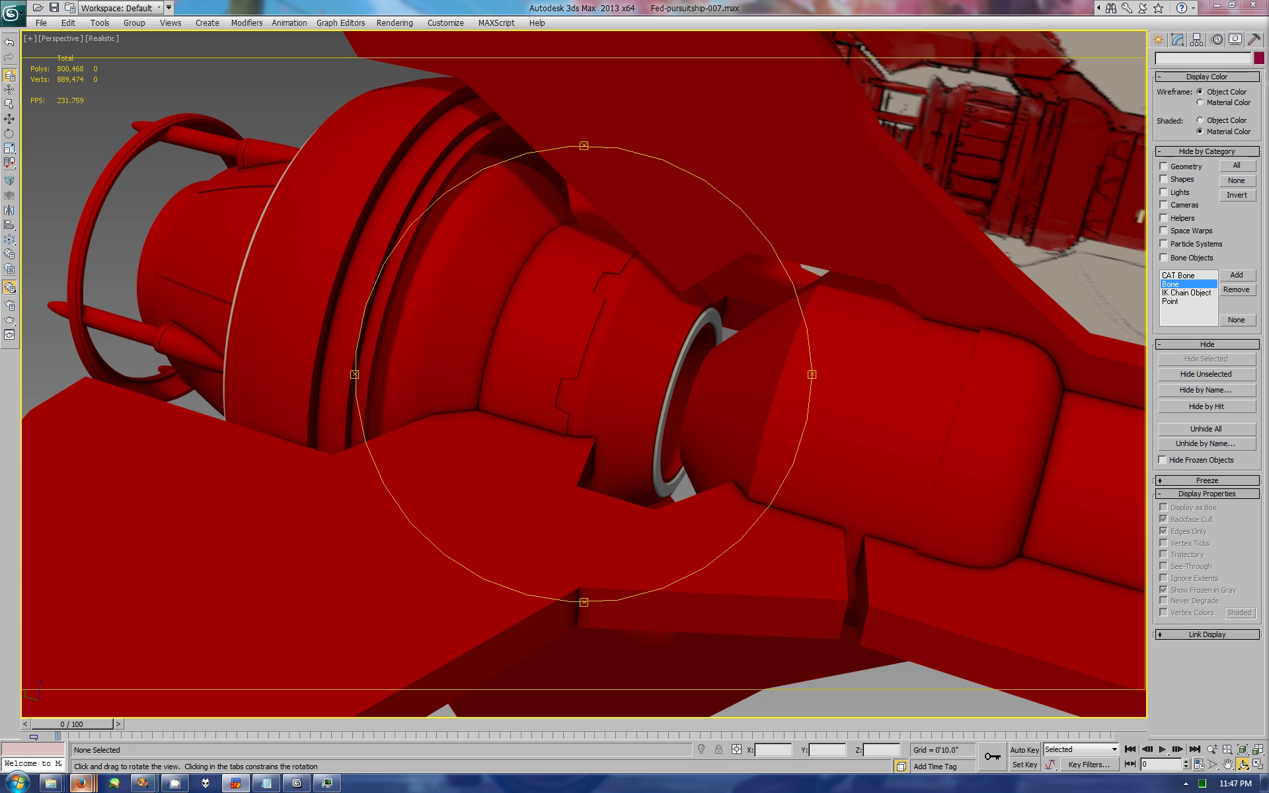
Step: Orbit around the engine to inspect the band, then maximize the Left view in wireframe
mouse_move(754, 306)
mouse_down()
mouse_move(659, 362)
mouse_move(649, 419)
mouse_up()
scroll(634, 410, down, 5)
scroll(607, 414, up, 5)
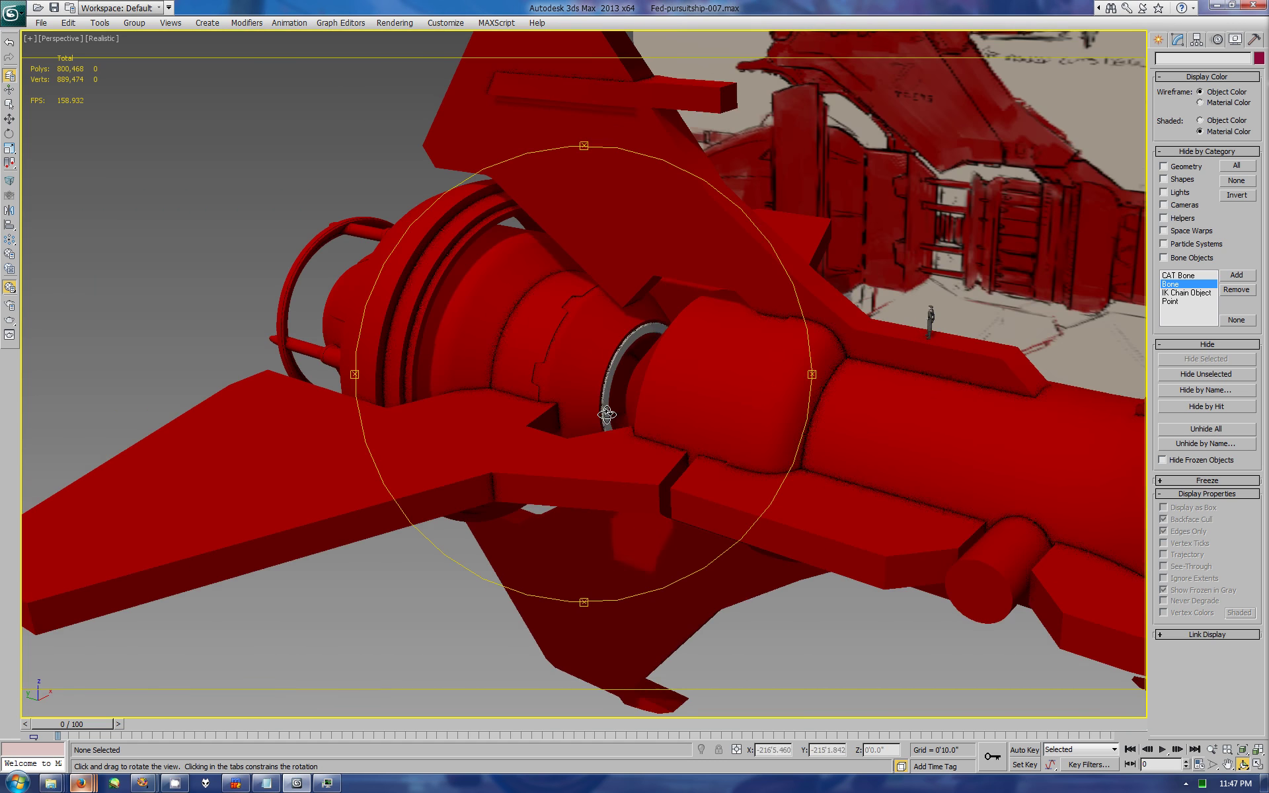
mouse_move(600, 350)
mouse_down()
mouse_move(603, 331)
mouse_move(577, 340)
mouse_move(576, 325)
mouse_move(595, 357)
mouse_up()
key(alt+w)
right_click(297, 562)
key(alt+w)
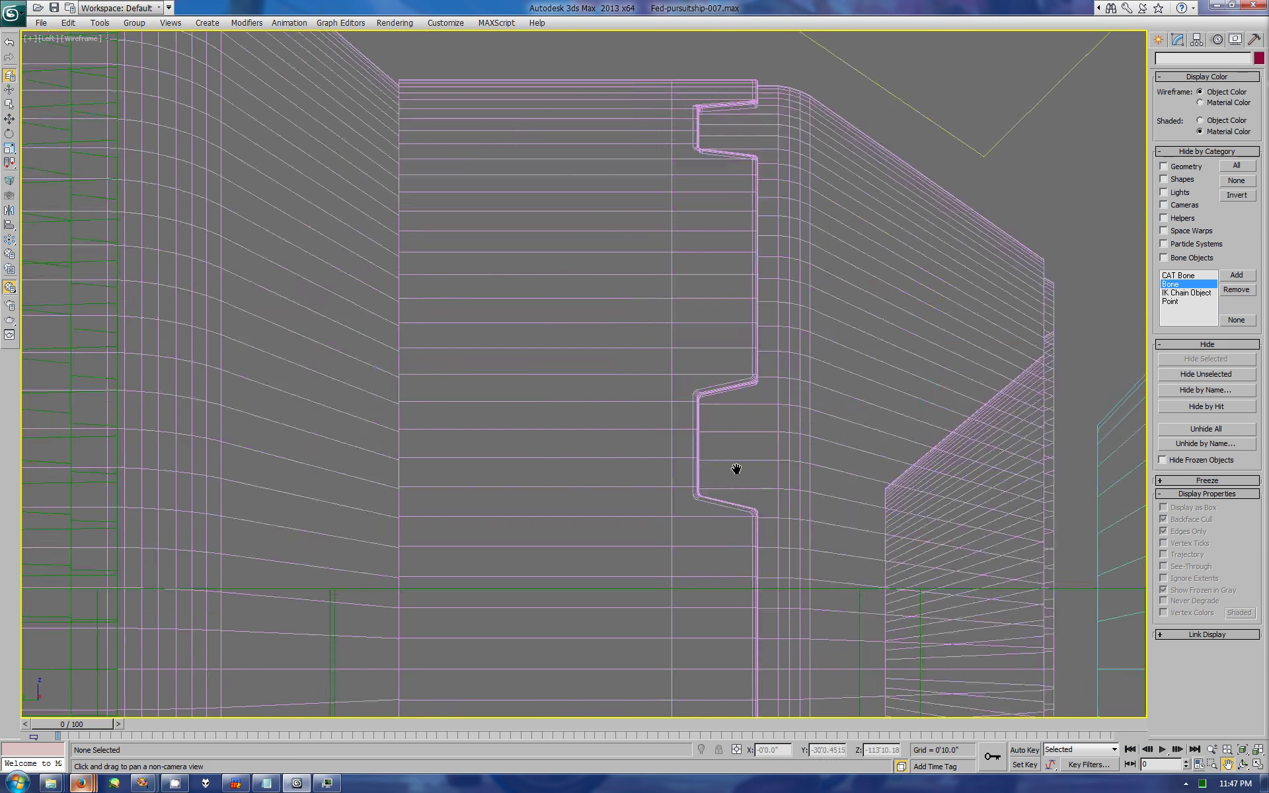
Step: Shift Cylinder001's front vertices and the two reference outlines slightly right
scroll(560, 404, down, 5)
key(w)
click(843, 383)
click(1177, 39)
key(1)
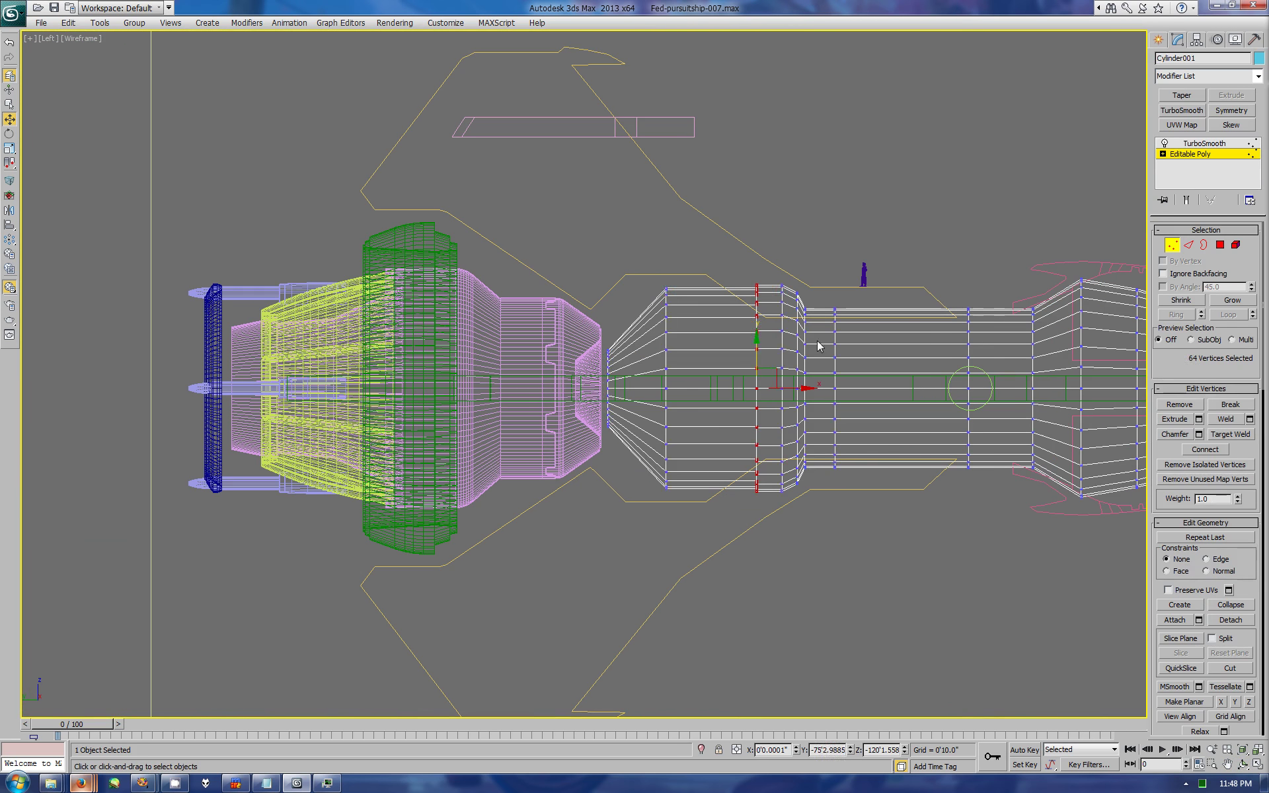
drag(785, 388, 818, 389)
click(714, 225)
drag(665, 250, 685, 250)
click(190, 291)
Step: Attach the pink engine section to Shape001
click(1176, 39)
key(1)
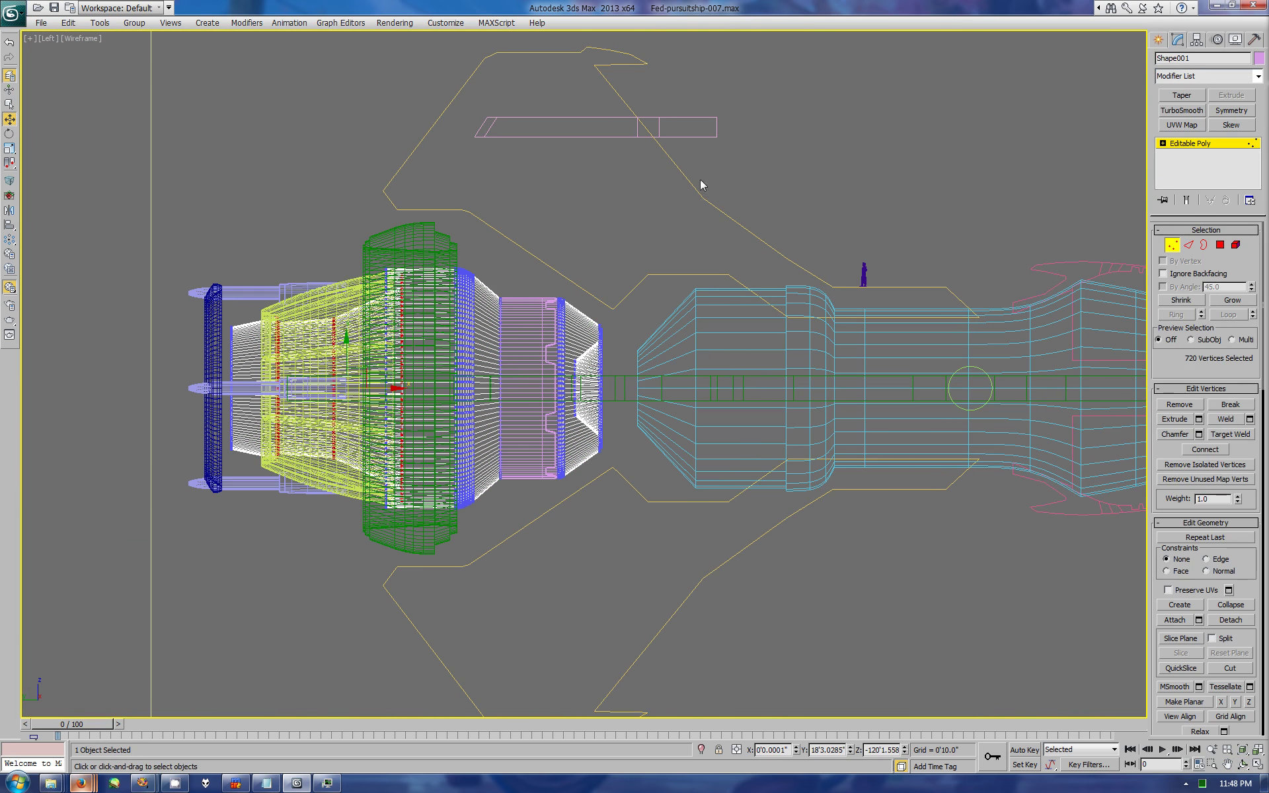
click(1174, 619)
click(529, 390)
click(710, 362)
scroll(683, 482, up, 3)
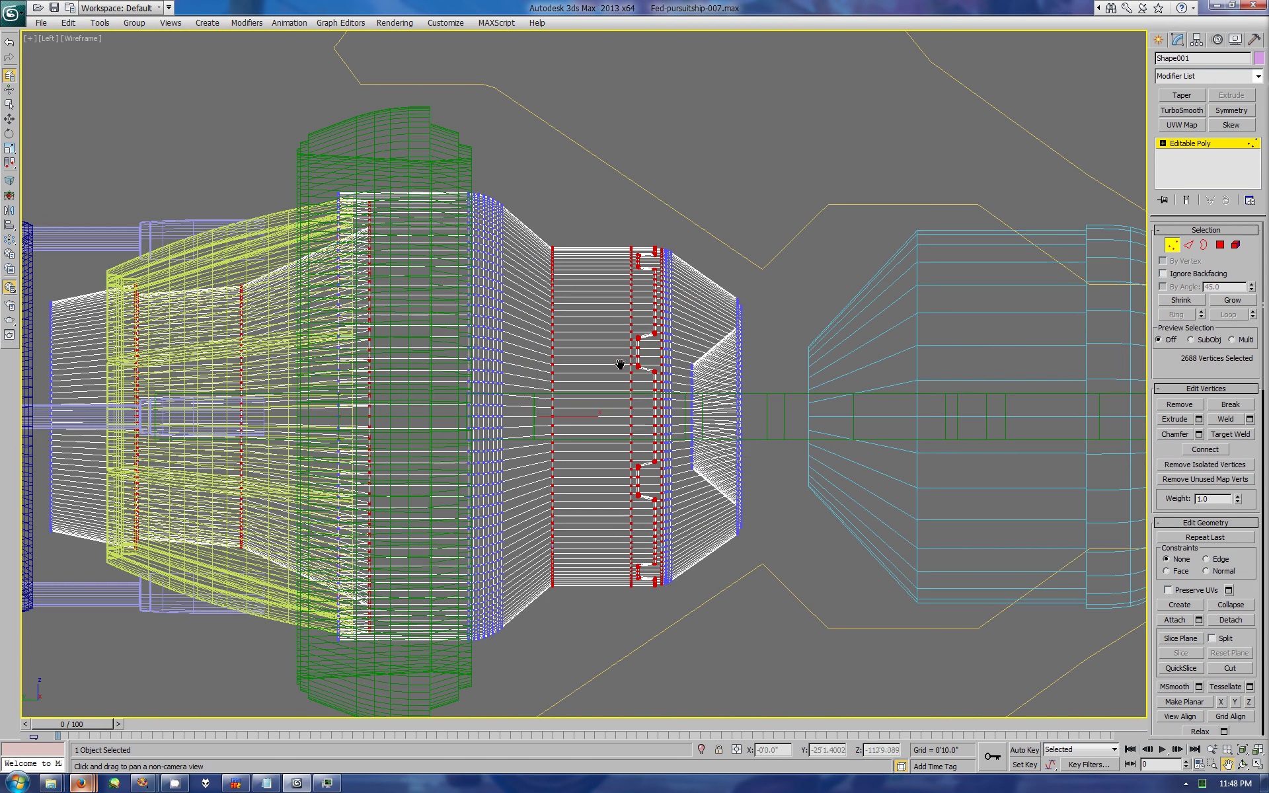
right_click(708, 637)
Step: Select the joined vertex columns and slide them along X to line up the engine parts
ctrl+drag(707, 595, 654, 238)
key(w)
ctrl+drag(753, 549, 726, 284)
drag(668, 420, 736, 421)
key(alt+w)
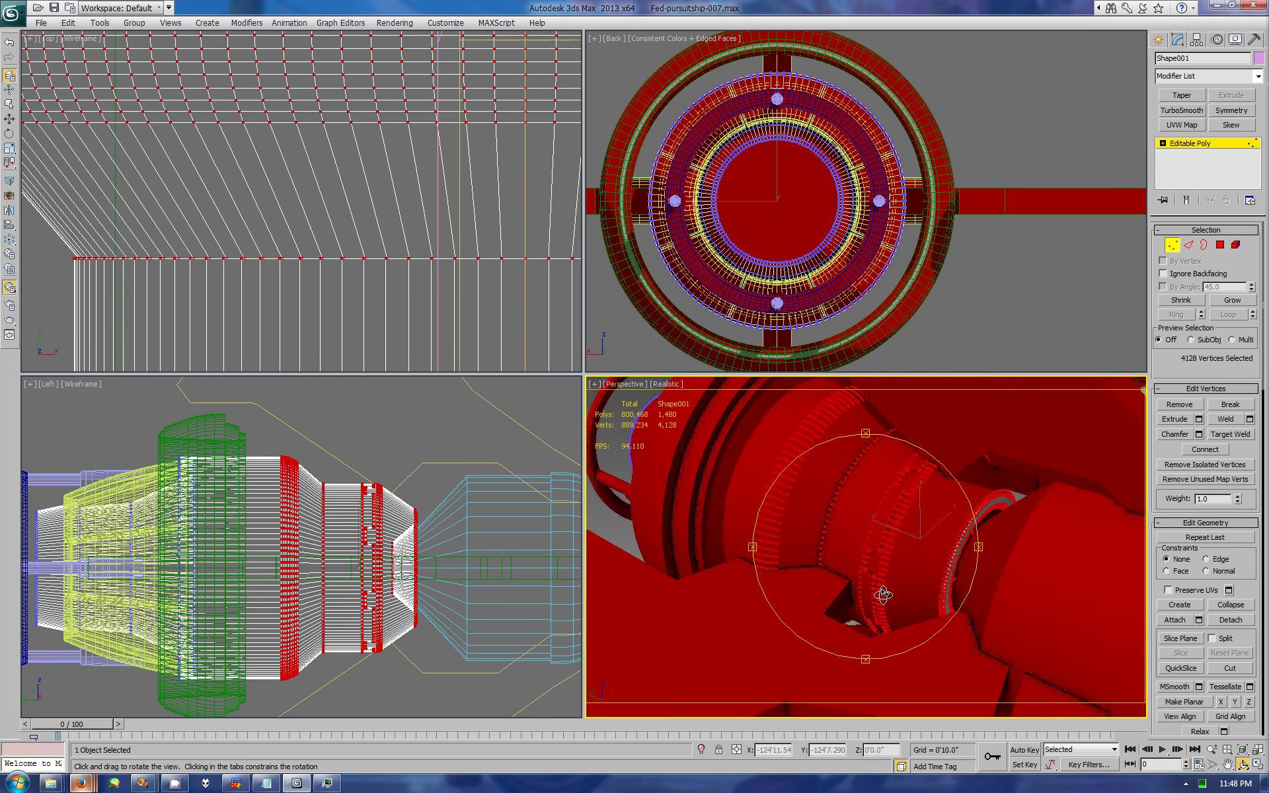
alt+middle_drag(859, 555, 903, 580)
key(w)
drag(879, 532, 644, 553)
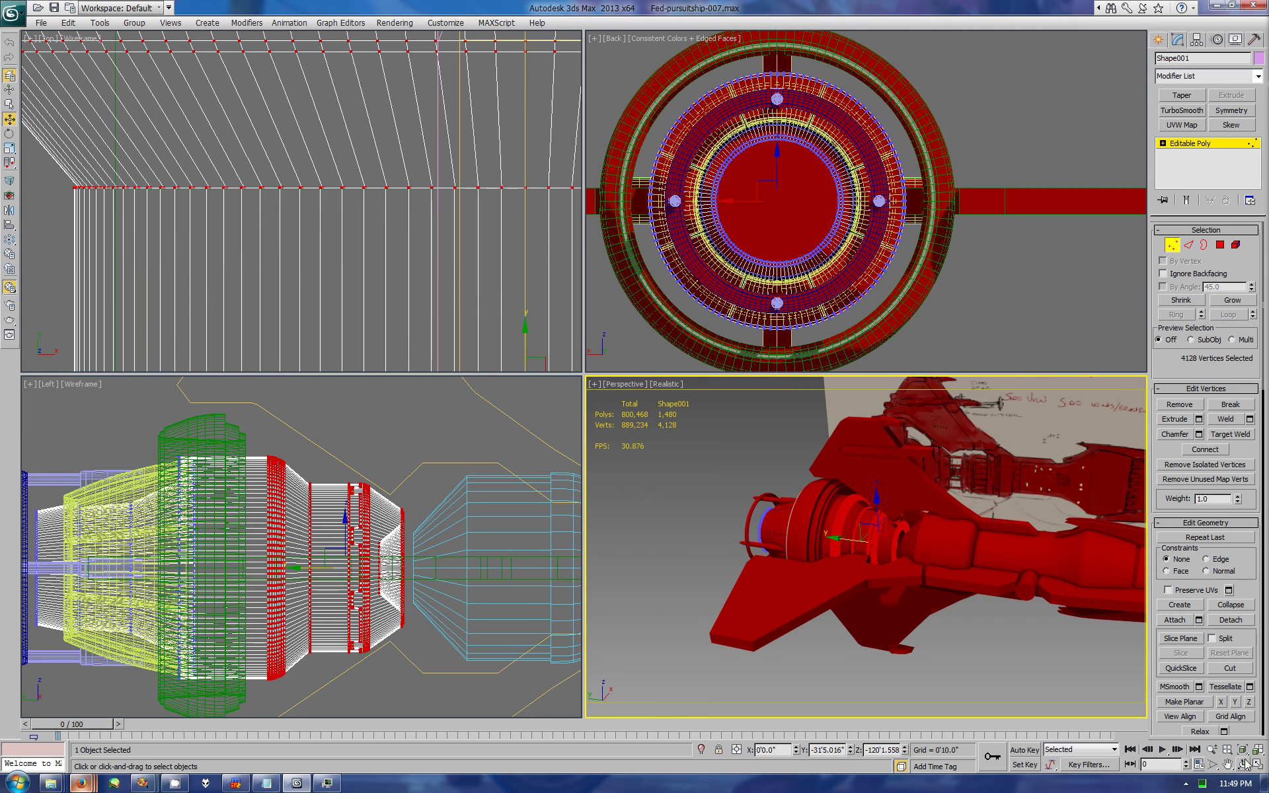
alt+middle_drag(712, 548, 1016, 709)
Step: Select the vertex column at the nozzle rim and orbit close to the notched band
key(alt+w)
drag(388, 282, 418, 535)
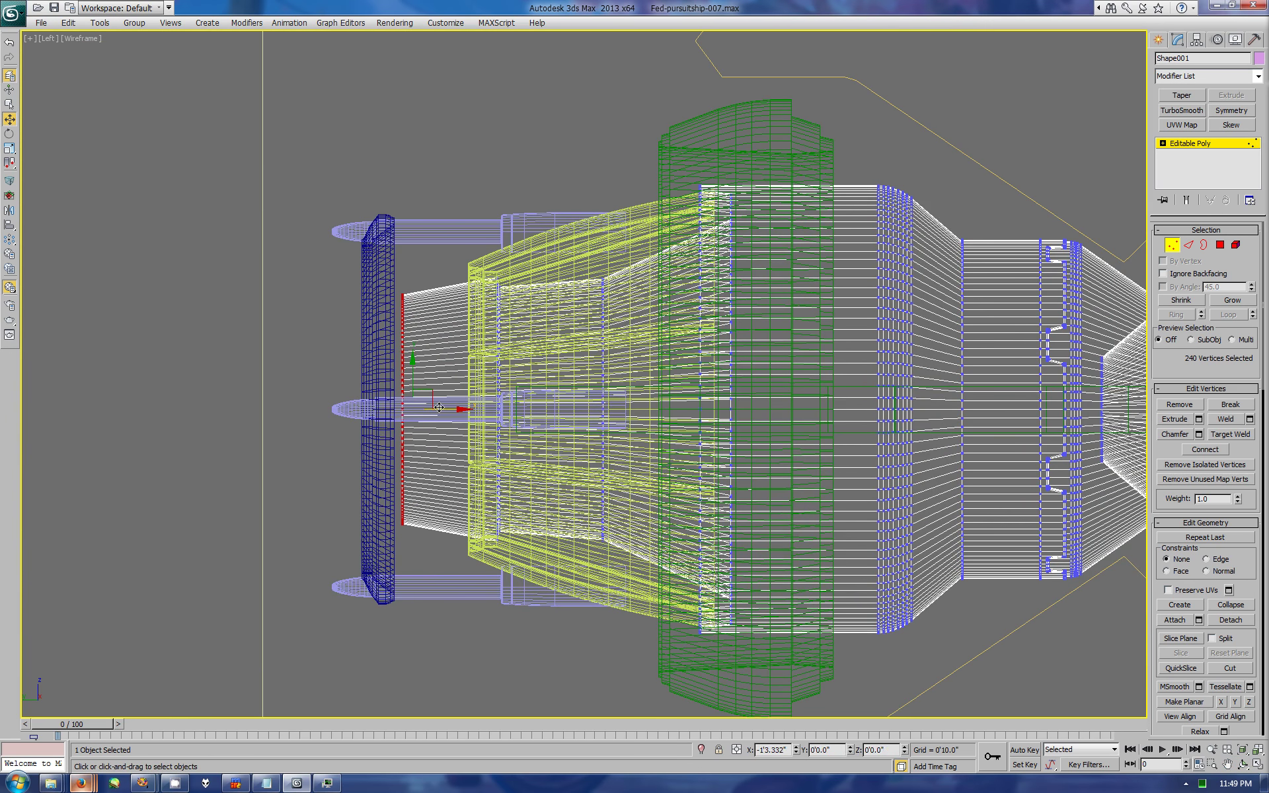
drag(947, 380, 948, 380)
key(alt+w)
scroll(661, 397, up, 3)
right_click(660, 388)
scroll(727, 496, up, 3)
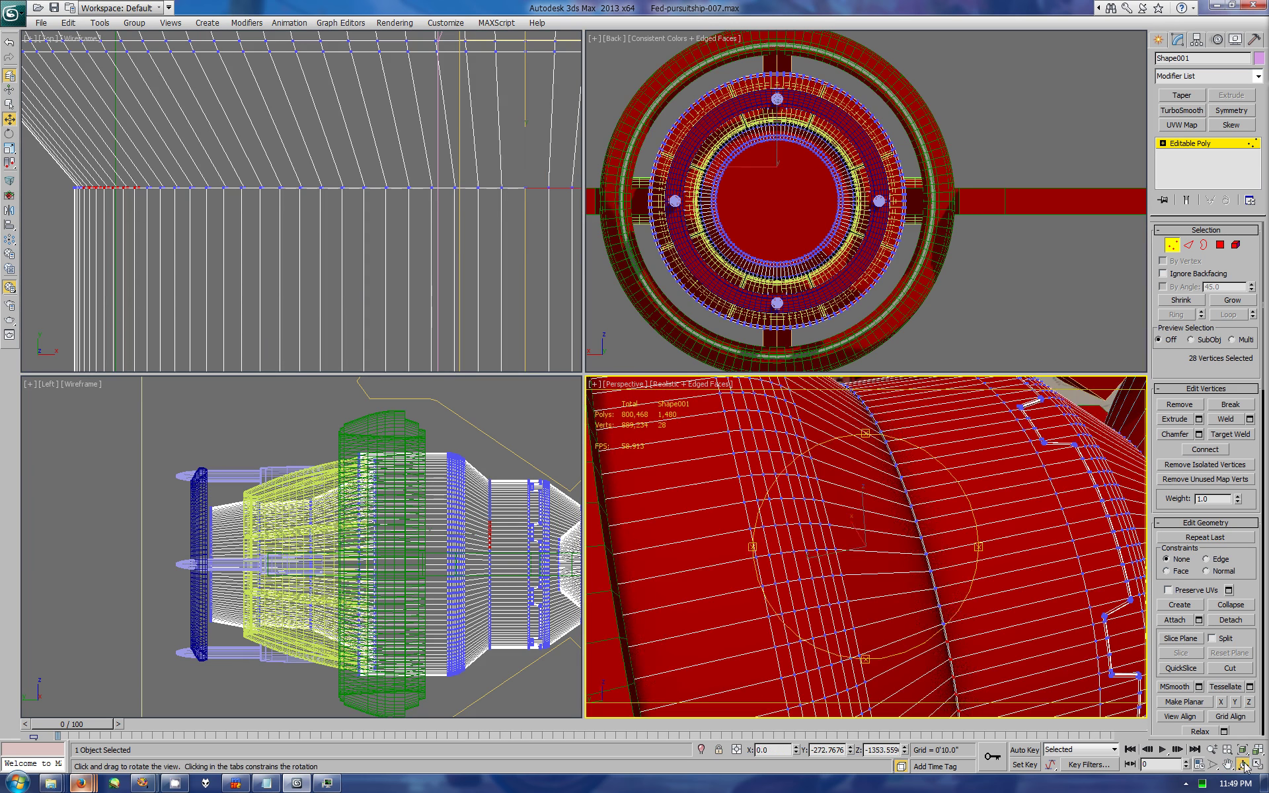
alt+middle_drag(925, 529, 1073, 373)
Step: Select the edge loop around the engine and view it inside the ship body
key(2)
key(w)
click(964, 478)
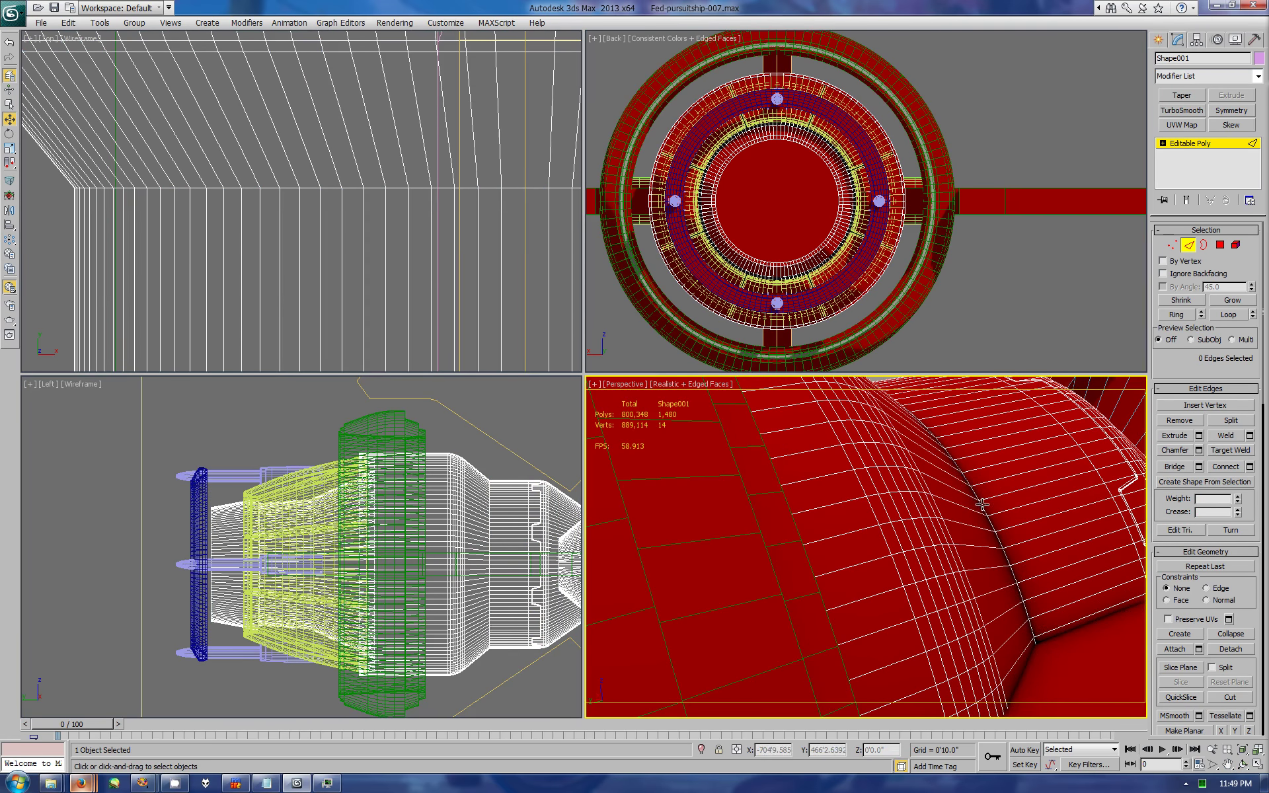
double_click(982, 505)
scroll(925, 542, down, 5)
key(ctrl+r)
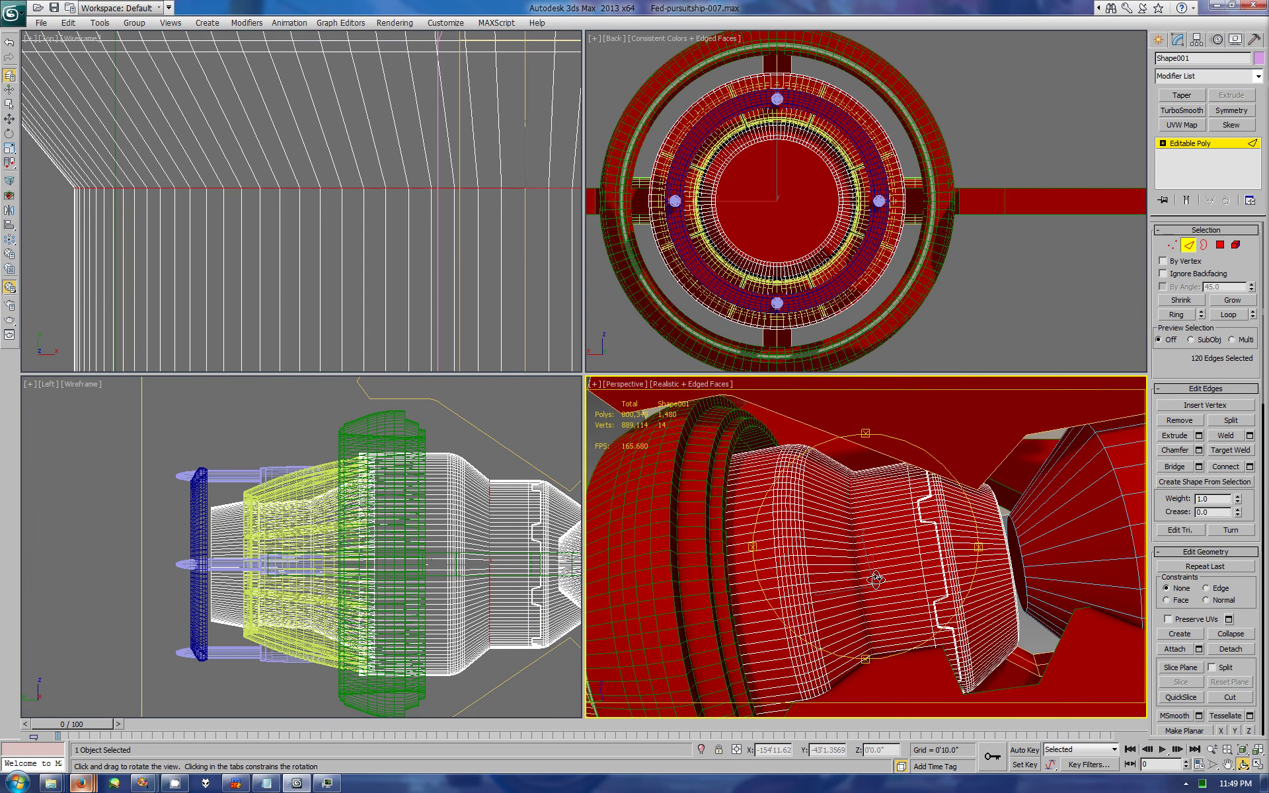
drag(872, 586, 824, 534)
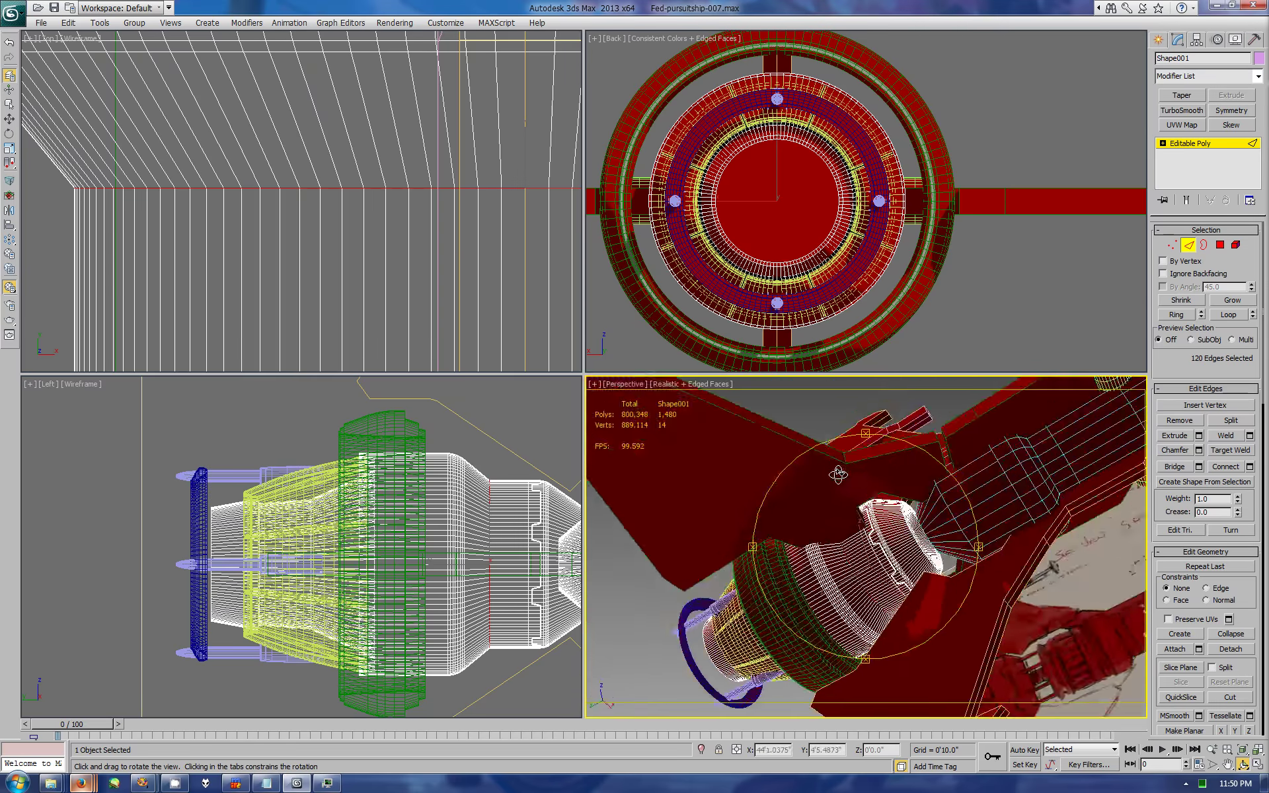
scroll(422, 492, down, 3)
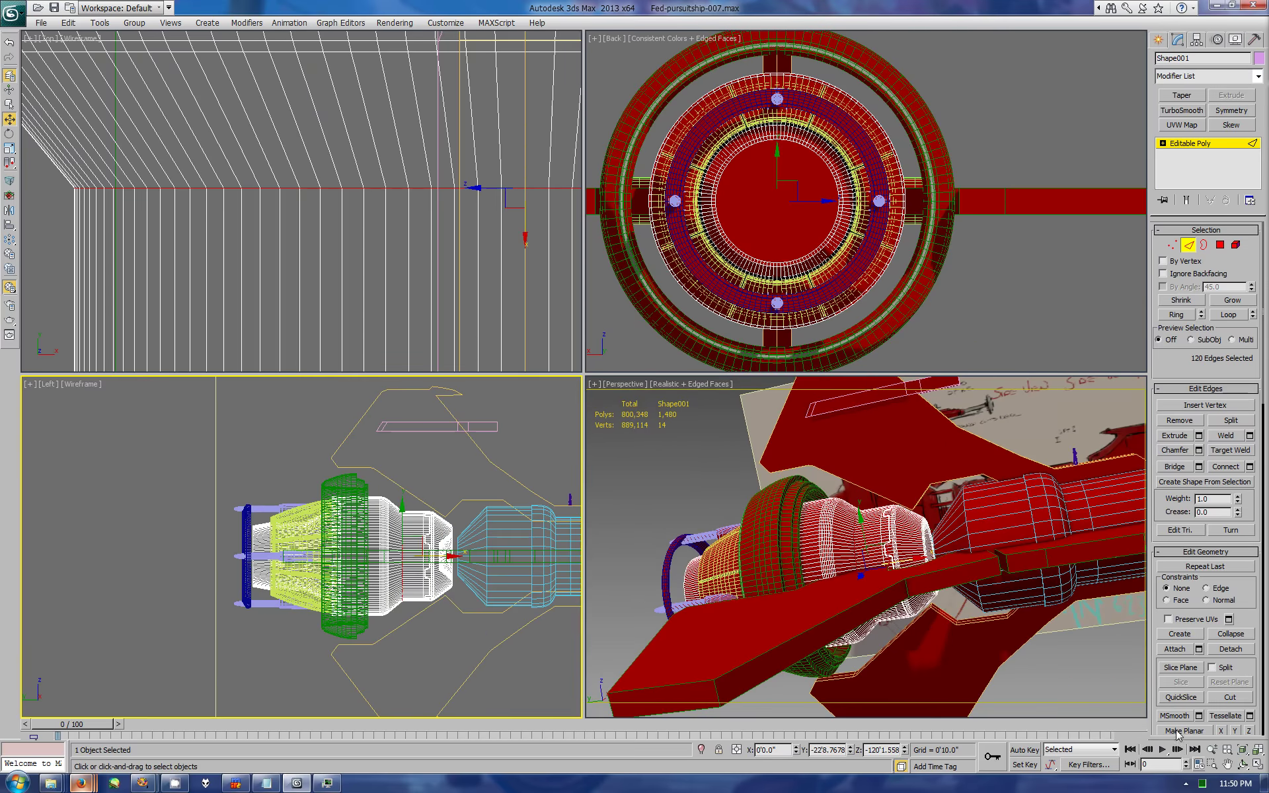
scroll(859, 528, down, 5)
key(alt+w)
scroll(740, 445, down, 3)
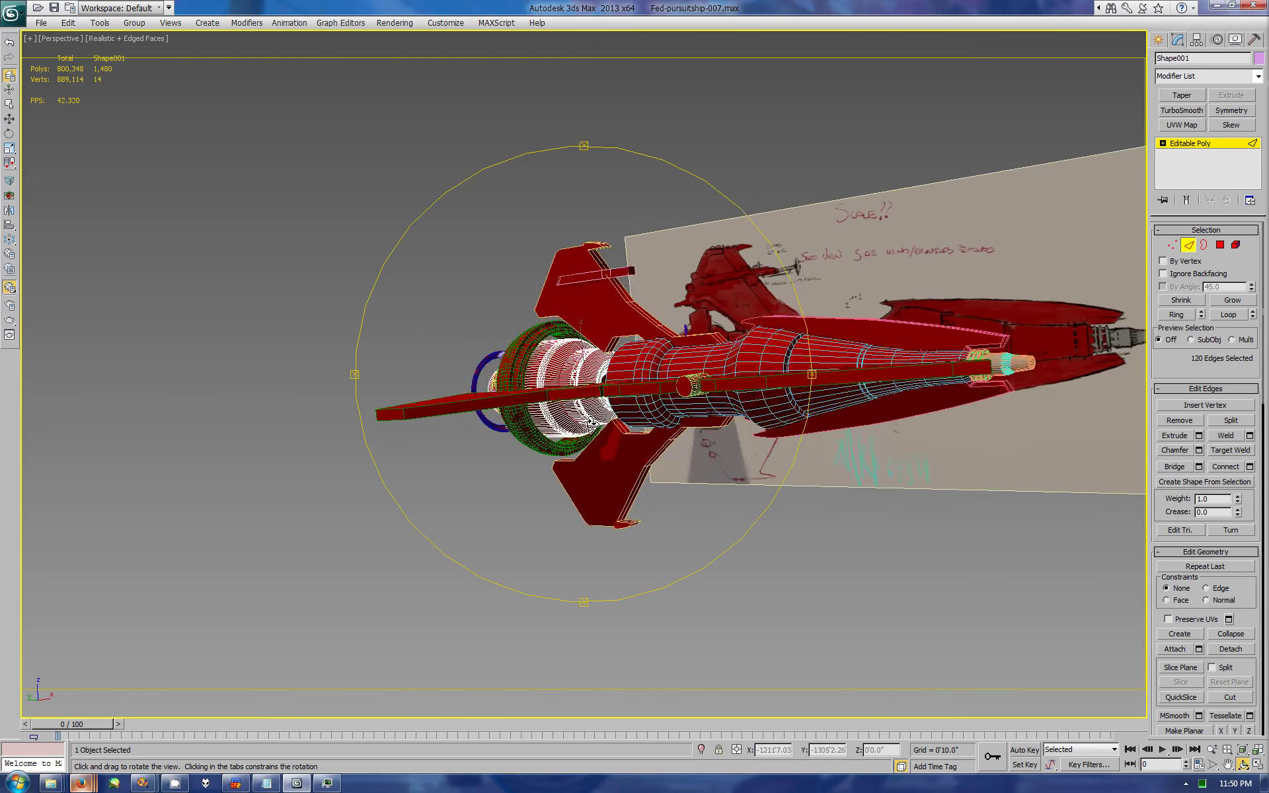
Step: Clear the edge selection, select Box020, and turn off Edged Faces with F4
drag(740, 444, 750, 432)
right_click(751, 432)
click(1040, 363)
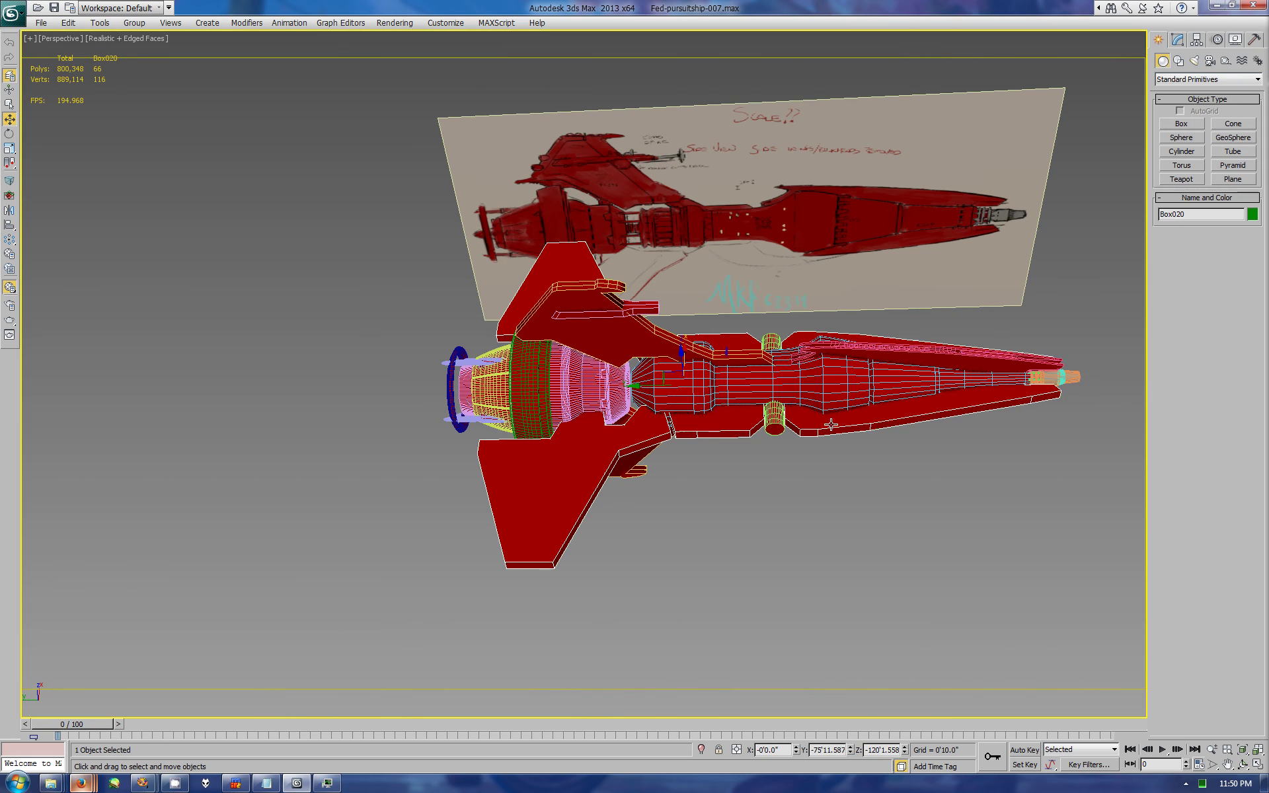
key(F4)
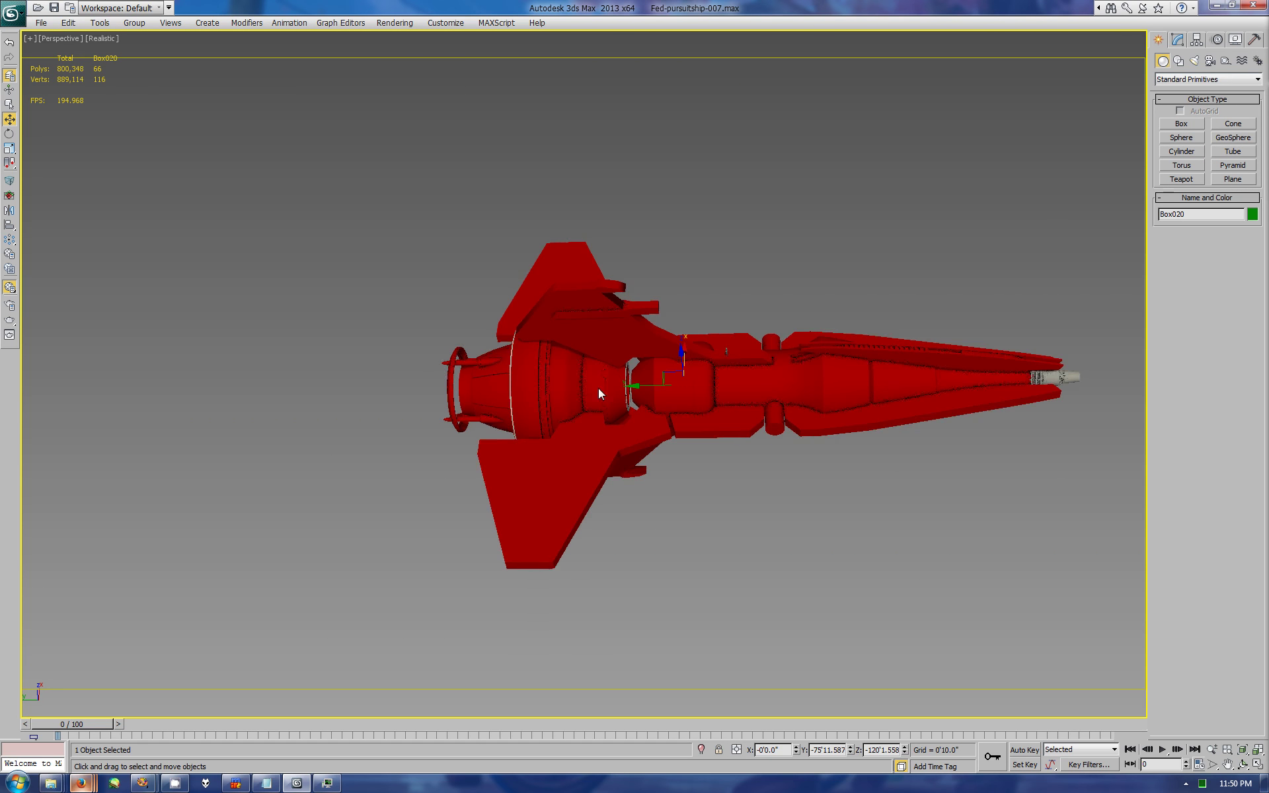
Step: Orbit and pan the Perspective view to a three-quarter angle on the red ship
click(1227, 765)
scroll(1017, 552, up, 2)
mouse_move(1017, 553)
alt+middle_down()
mouse_move(713, 454)
mouse_move(798, 463)
mouse_move(830, 592)
mouse_move(518, 493)
mouse_move(653, 434)
mouse_move(609, 495)
mouse_move(892, 598)
mouse_move(654, 467)
mouse_move(1084, 533)
mouse_move(873, 572)
alt+middle_up()
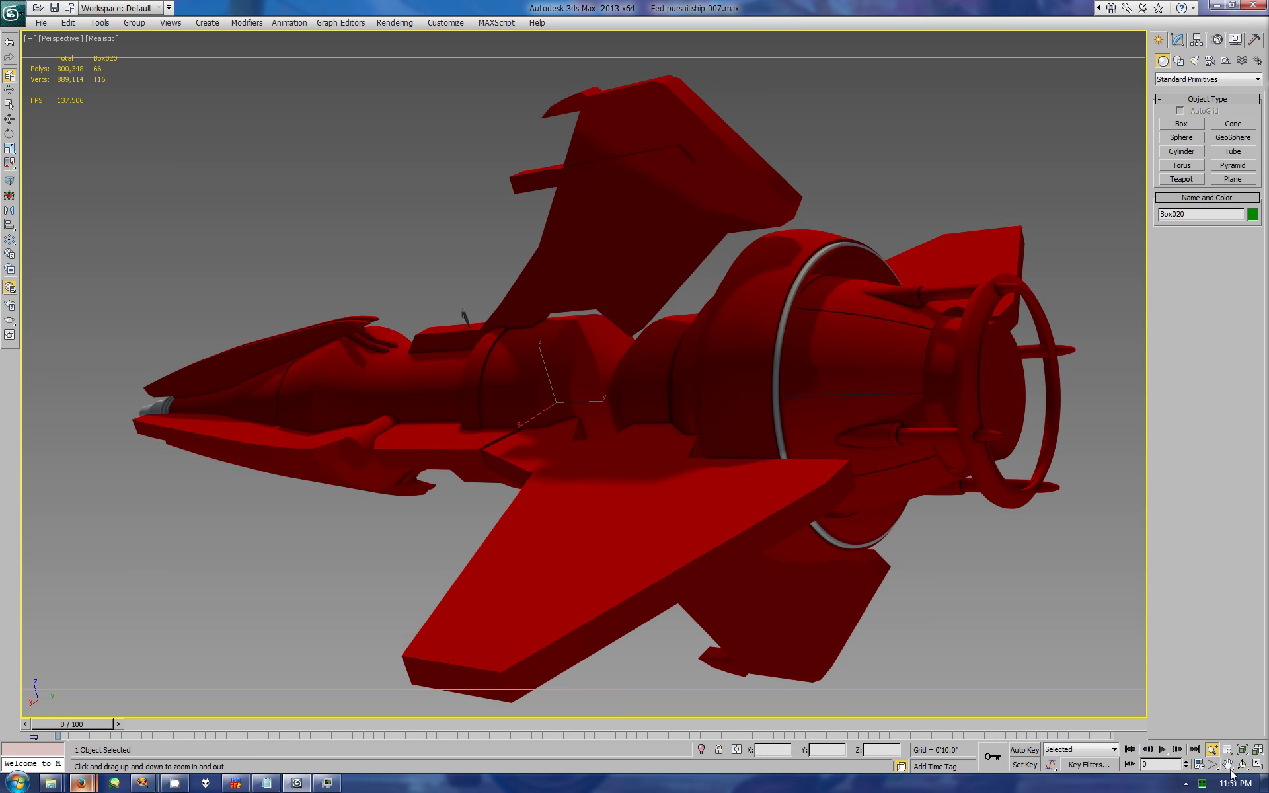
click(1227, 763)
drag(766, 500, 816, 484)
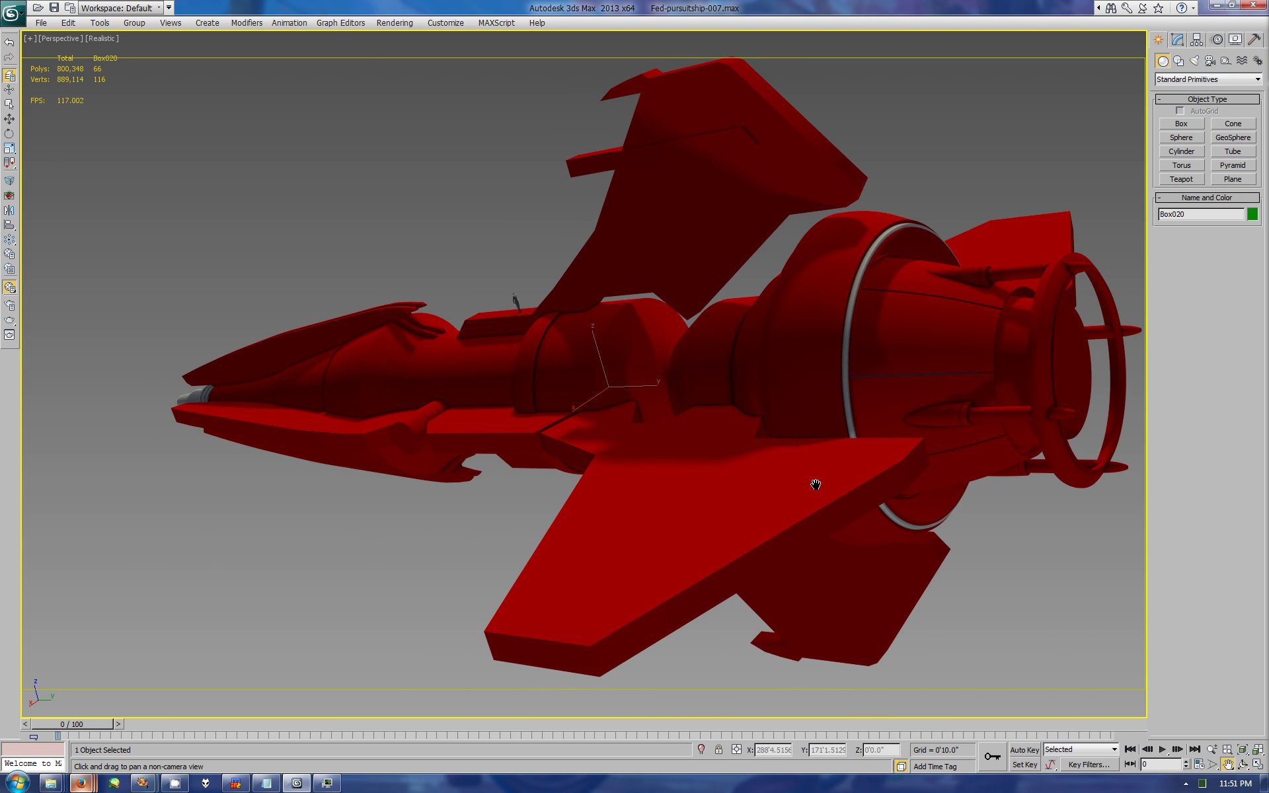